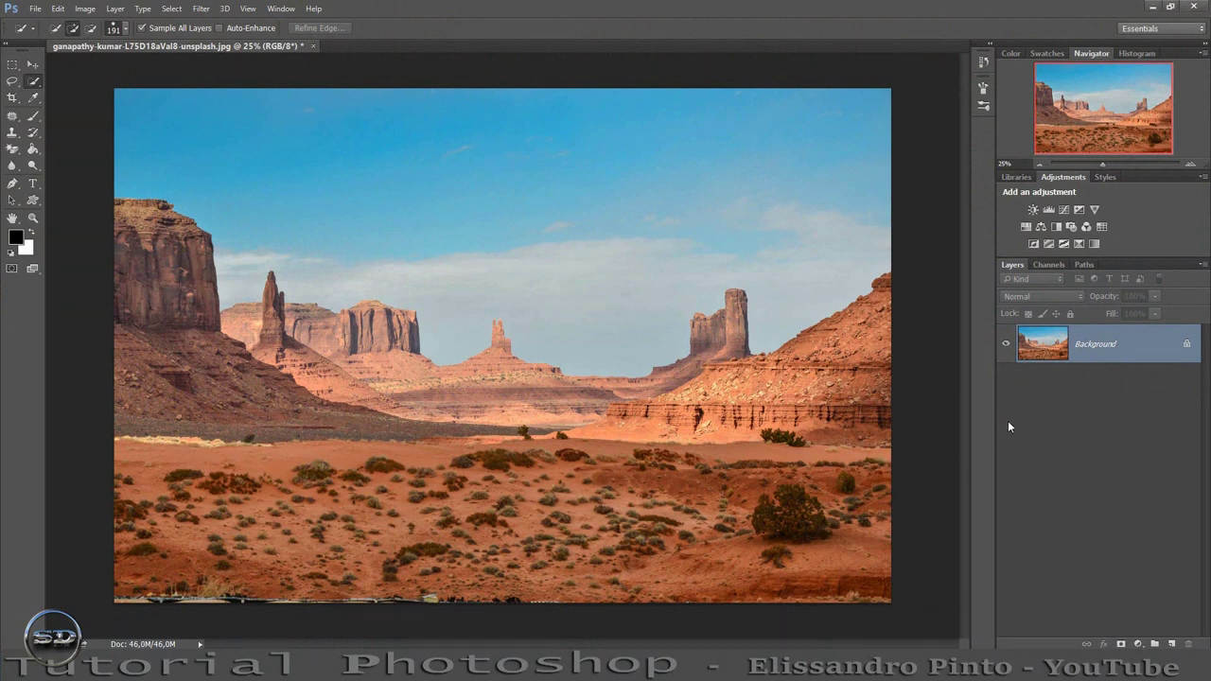
# Duplicate the Background layer and place the cave photo at the canvas bottom-left
pyautogui.moveTo(1169, 357); pyautogui.dragTo(1169, 644)
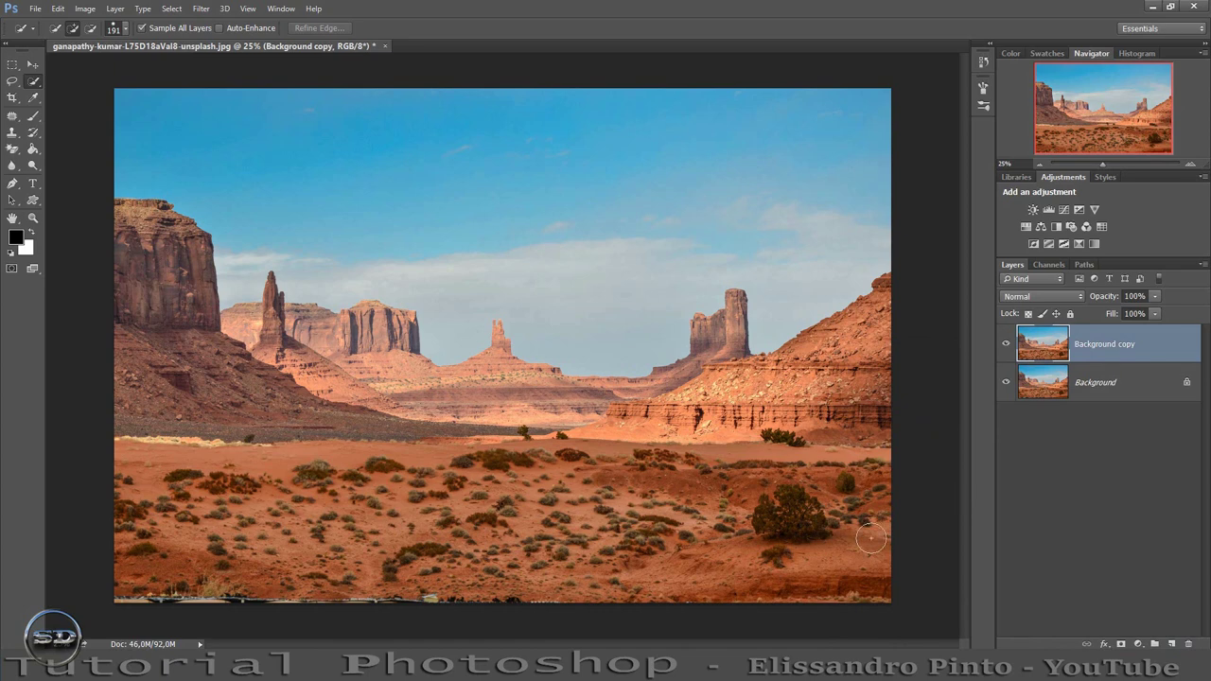
pyautogui.moveTo(593, 619); pyautogui.dragTo(582, 630)
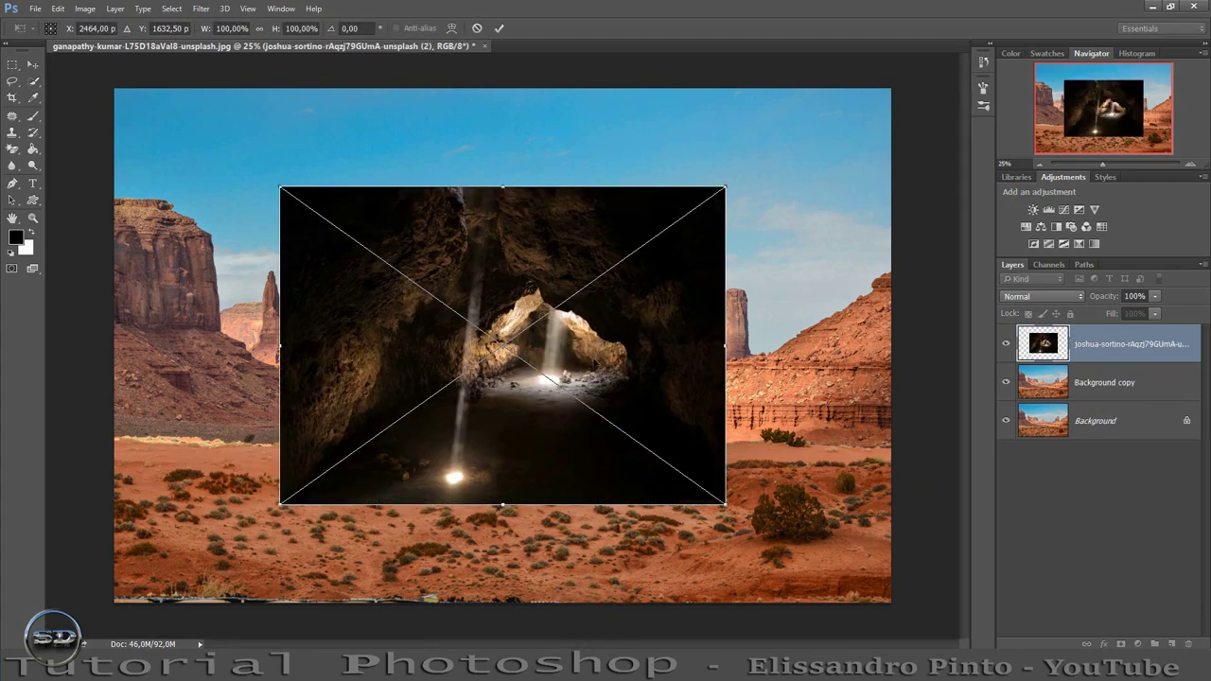
pyautogui.moveTo(597, 361)
pyautogui.mouseDown()
pyautogui.moveTo(430, 670)
pyautogui.moveTo(433, 653)
pyautogui.mouseUp()
# Scale the cave photo proportionally to 174% along the desert's bottom edge
pyautogui.moveTo(560, 494); pyautogui.dragTo(890, 380)
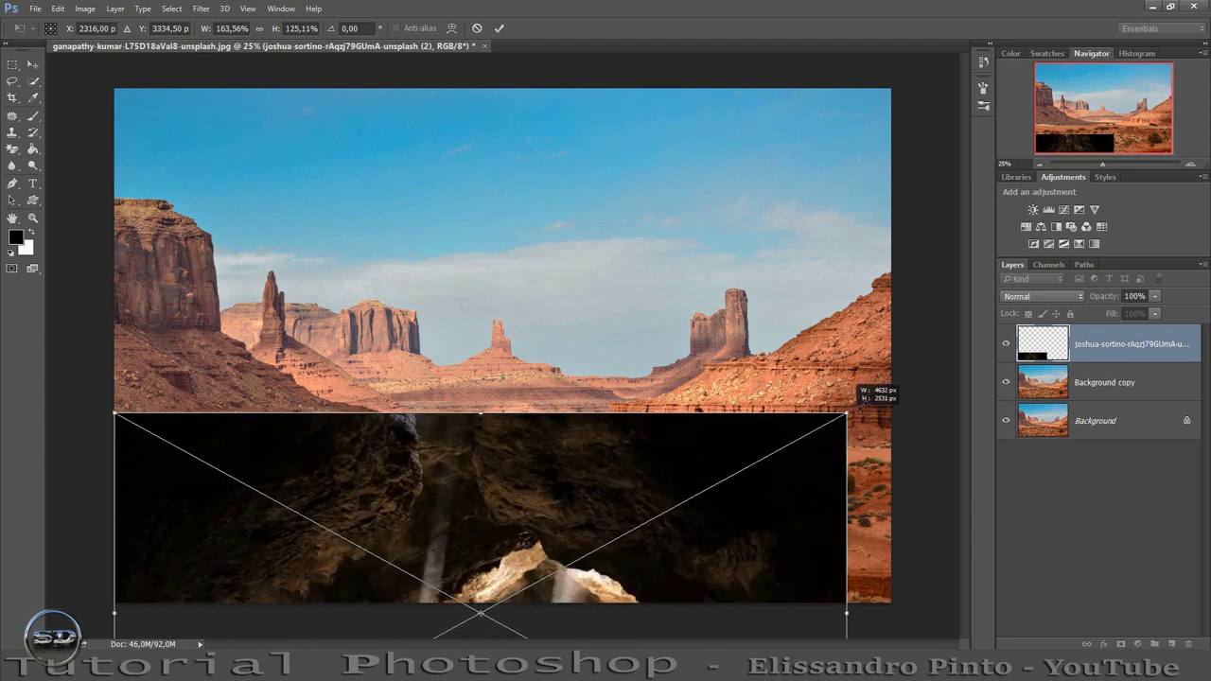
pyautogui.click(259, 29)
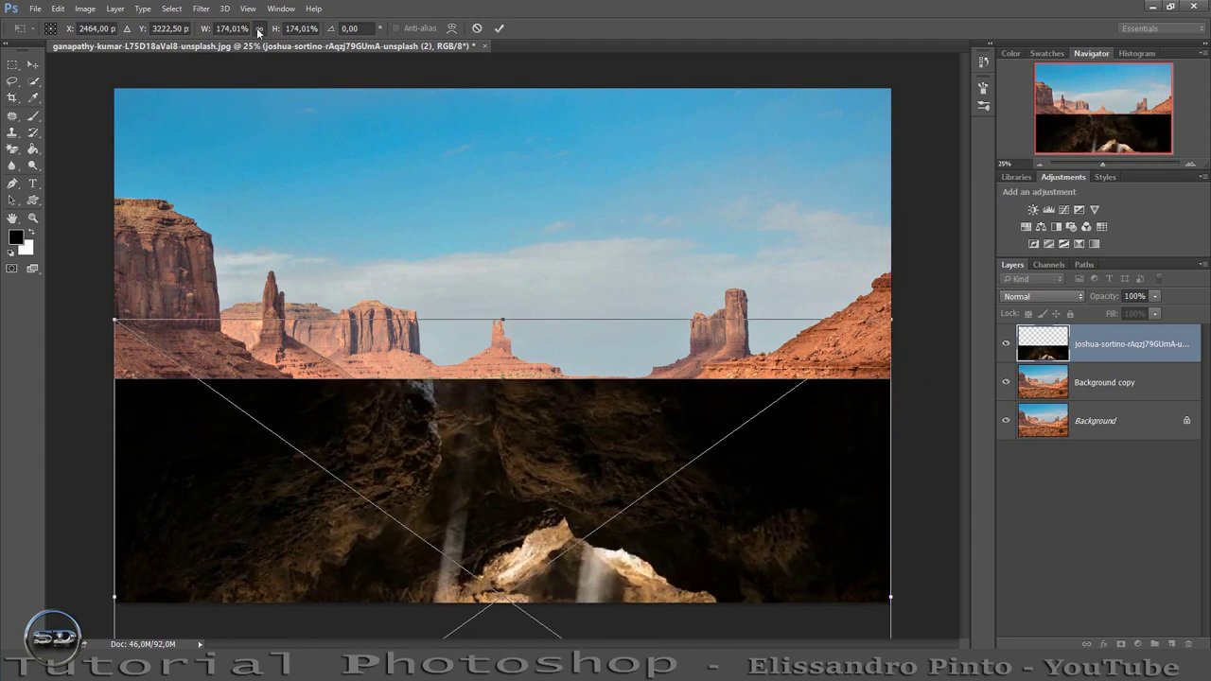
pyautogui.moveTo(393, 337); pyautogui.dragTo(391, 586)
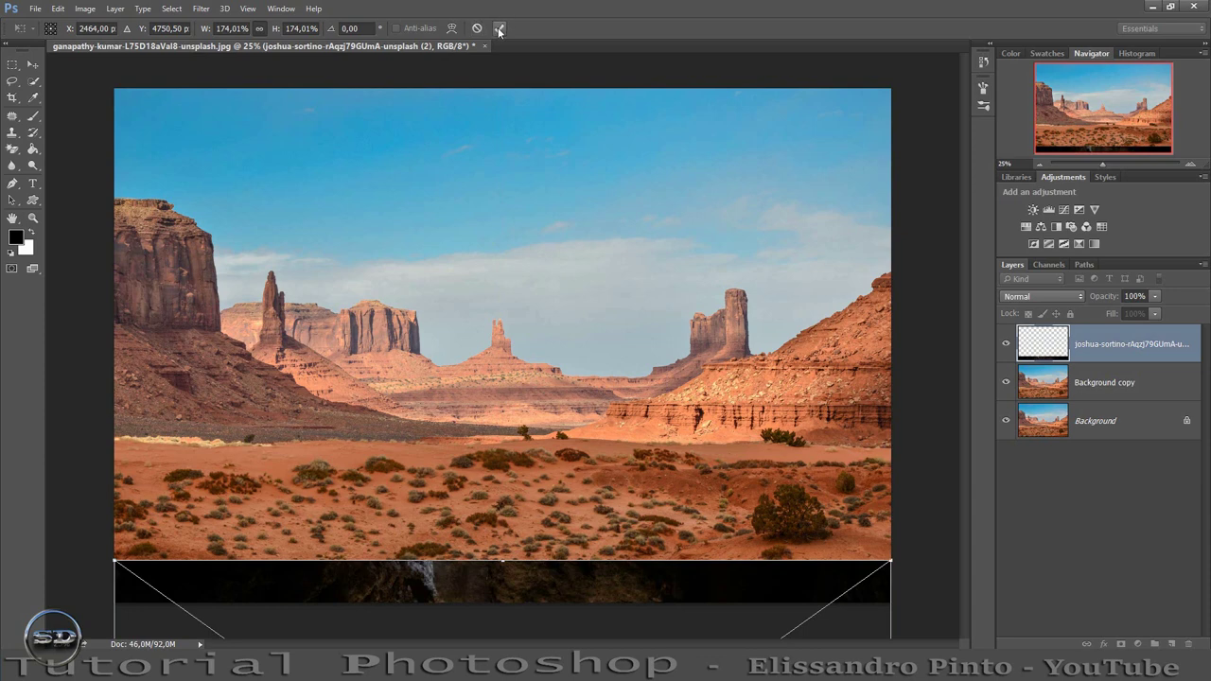
pyautogui.press('w')
pyautogui.moveTo(1102, 163); pyautogui.dragTo(1093, 163)
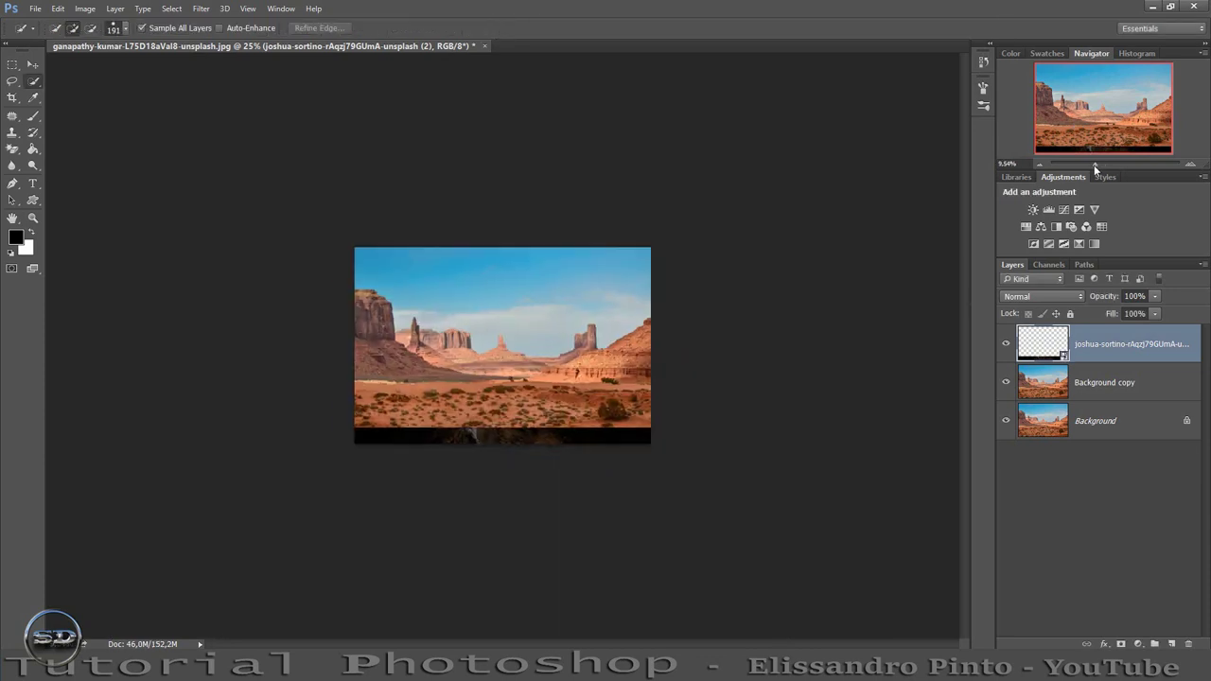
# Extend the canvas downward with the Crop tool to include the whole cave photo
pyautogui.click(11, 98)
pyautogui.moveTo(504, 419); pyautogui.dragTo(503, 489)
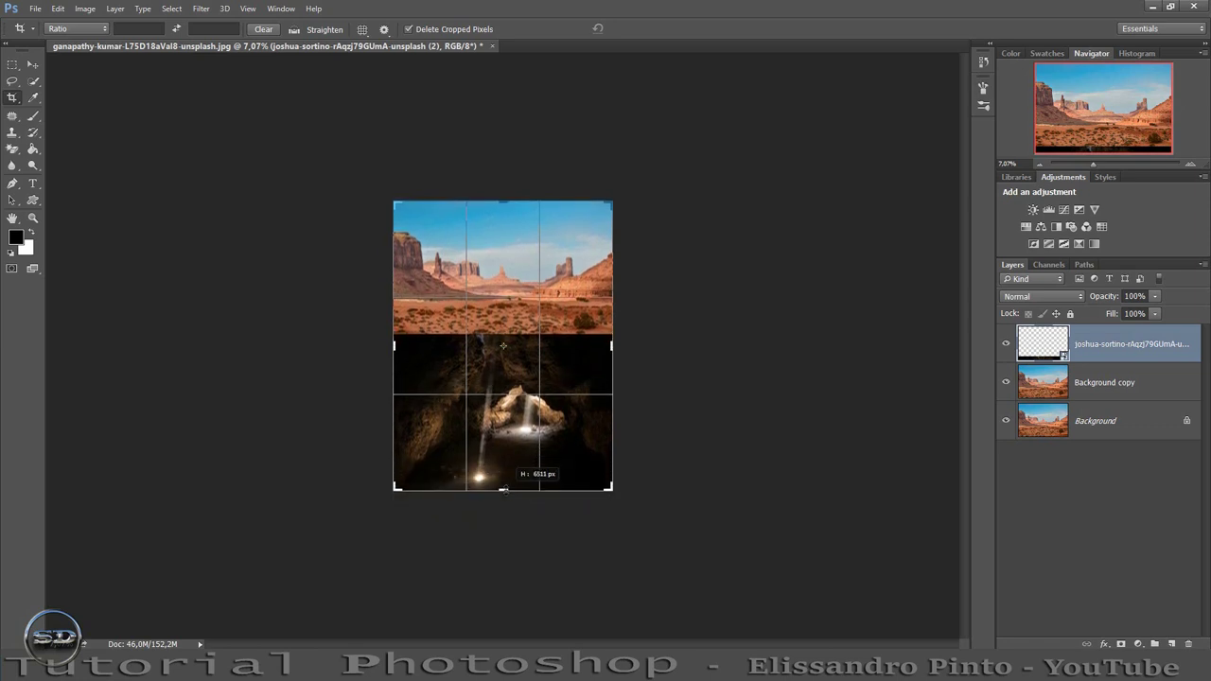
pyautogui.moveTo(504, 489); pyautogui.dragTo(504, 490)
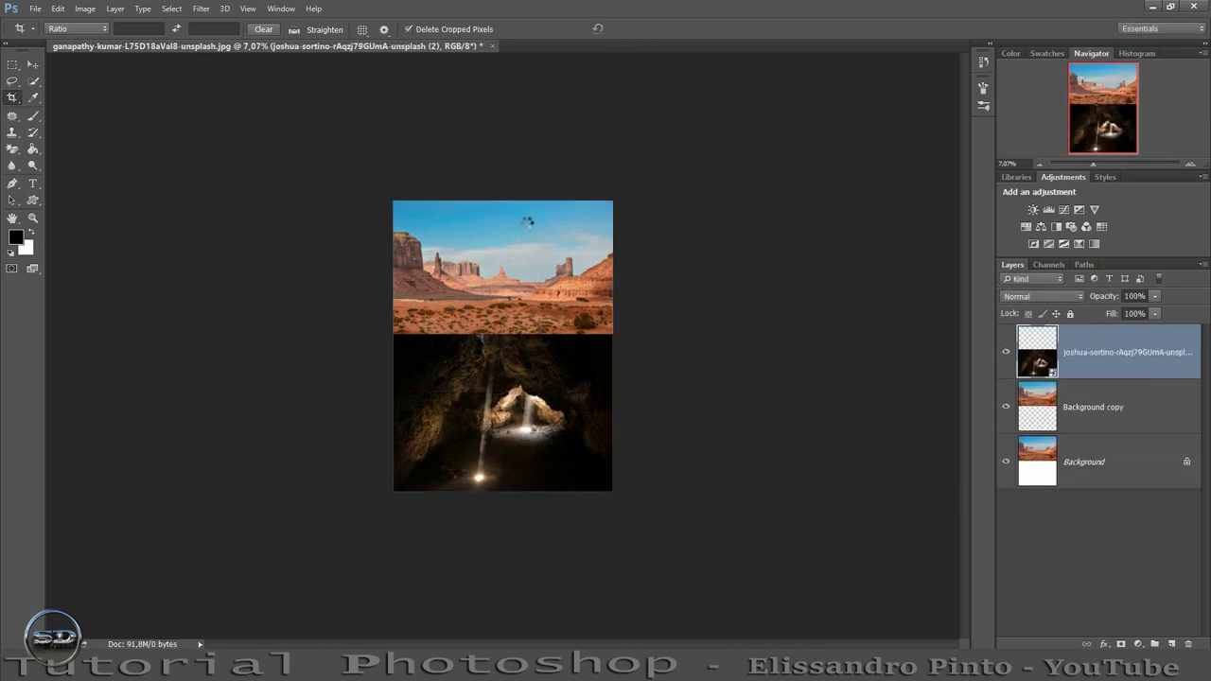
pyautogui.press('v')
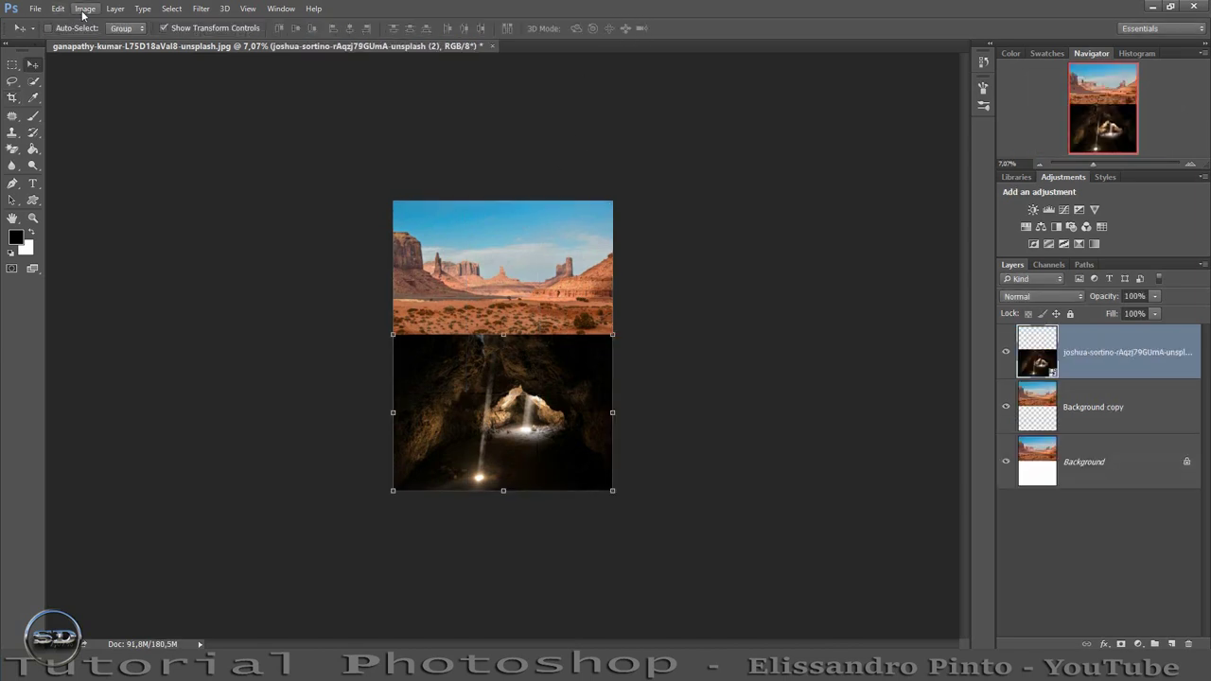
# In Image Size, set resolution to 300 pixels/inch and width to 4928 px
pyautogui.click(85, 9)
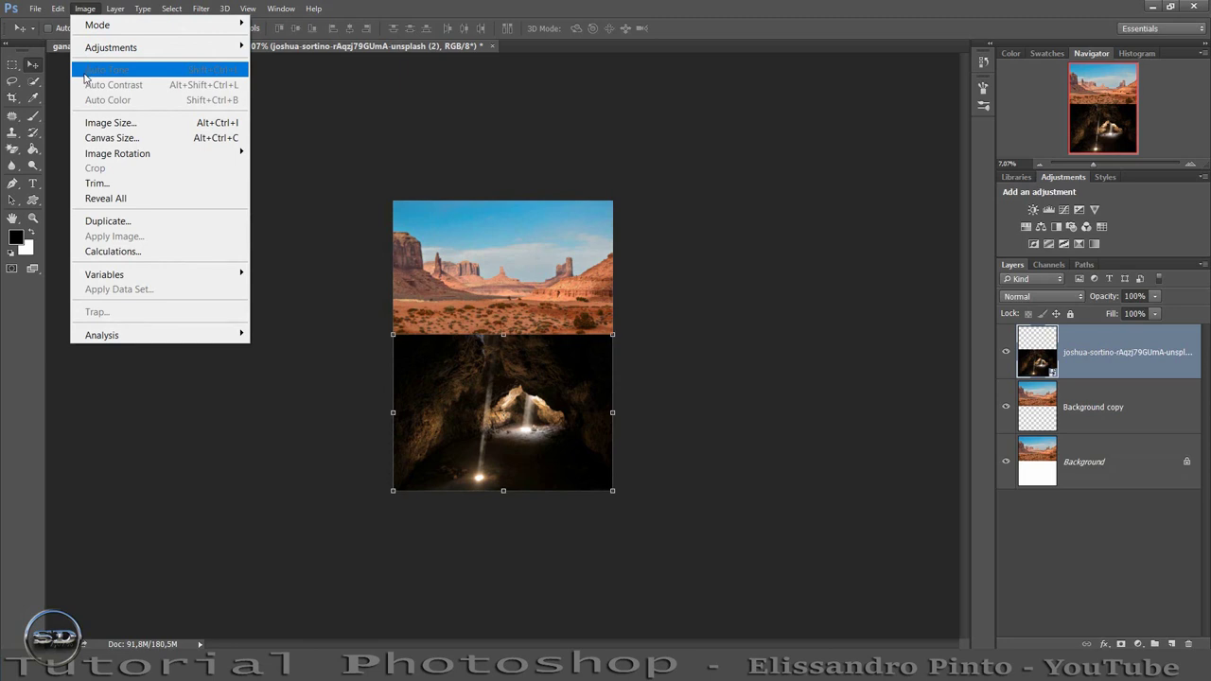
pyautogui.click(95, 122)
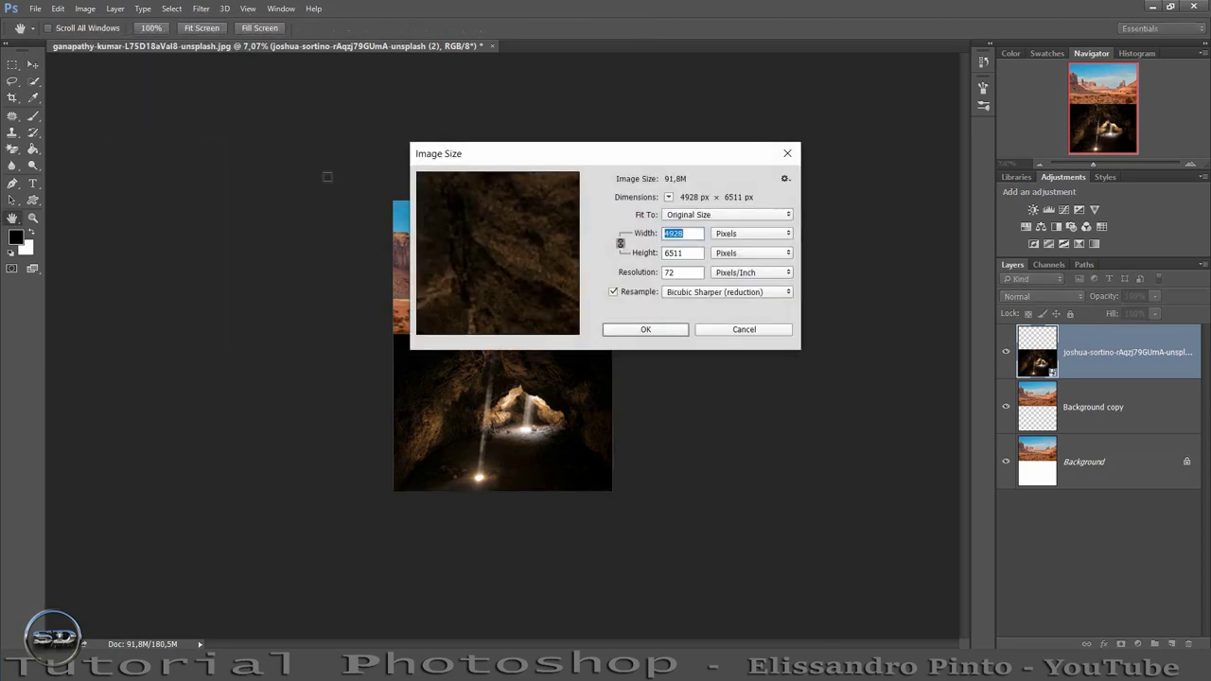
pyautogui.doubleClick(687, 273)
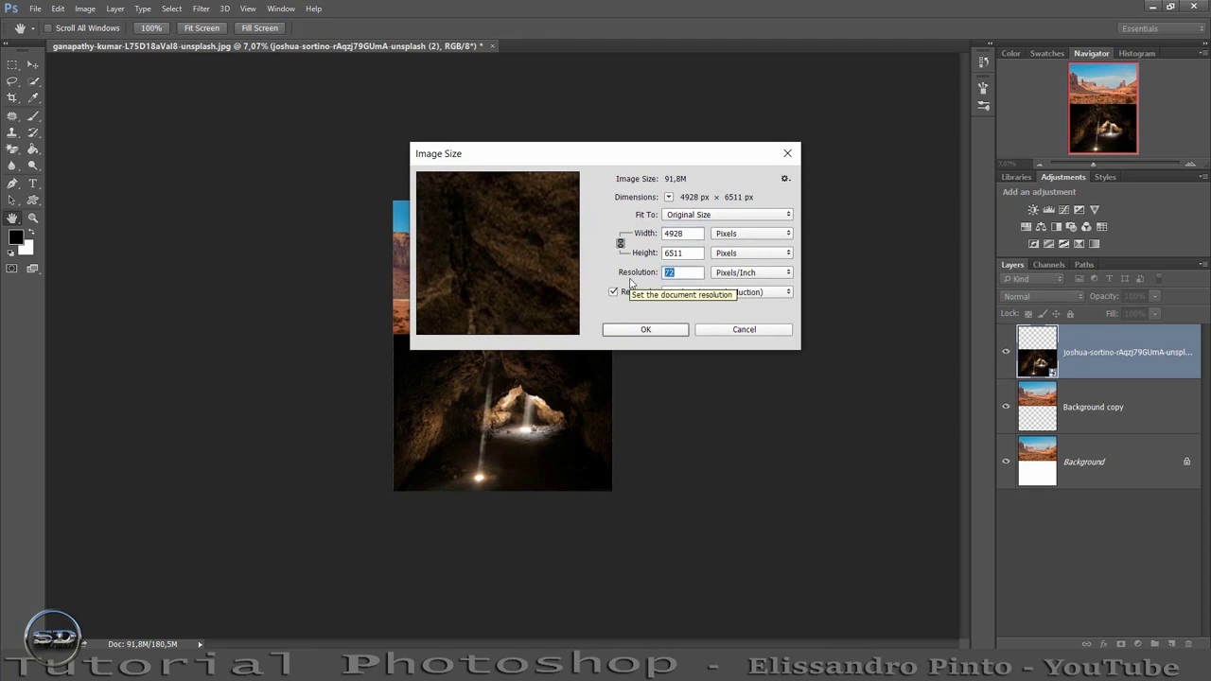
pyautogui.write('300')
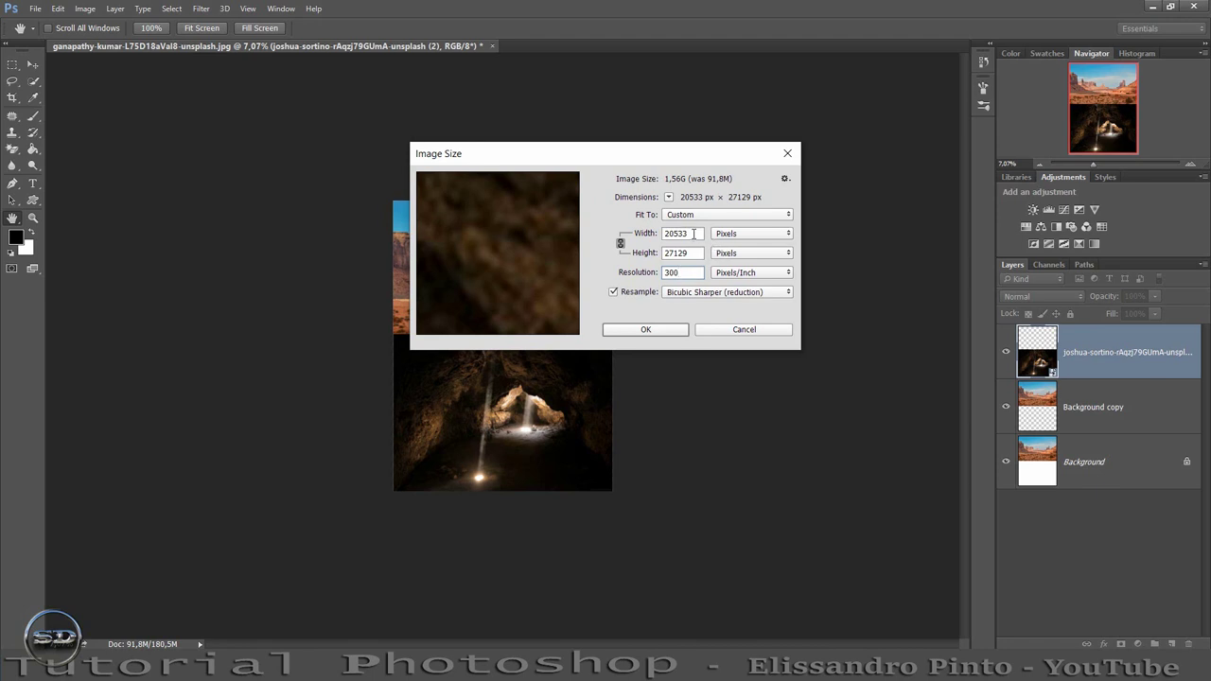
pyautogui.doubleClick(693, 234)
pyautogui.write('49')
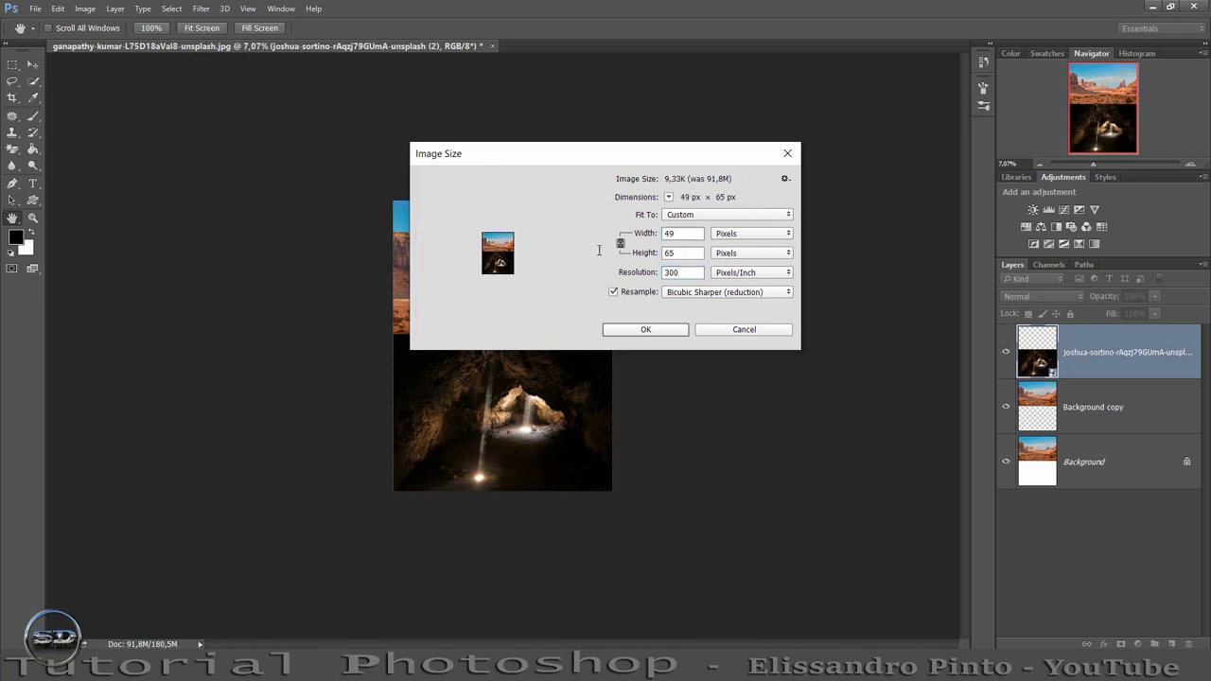
pyautogui.write('2')
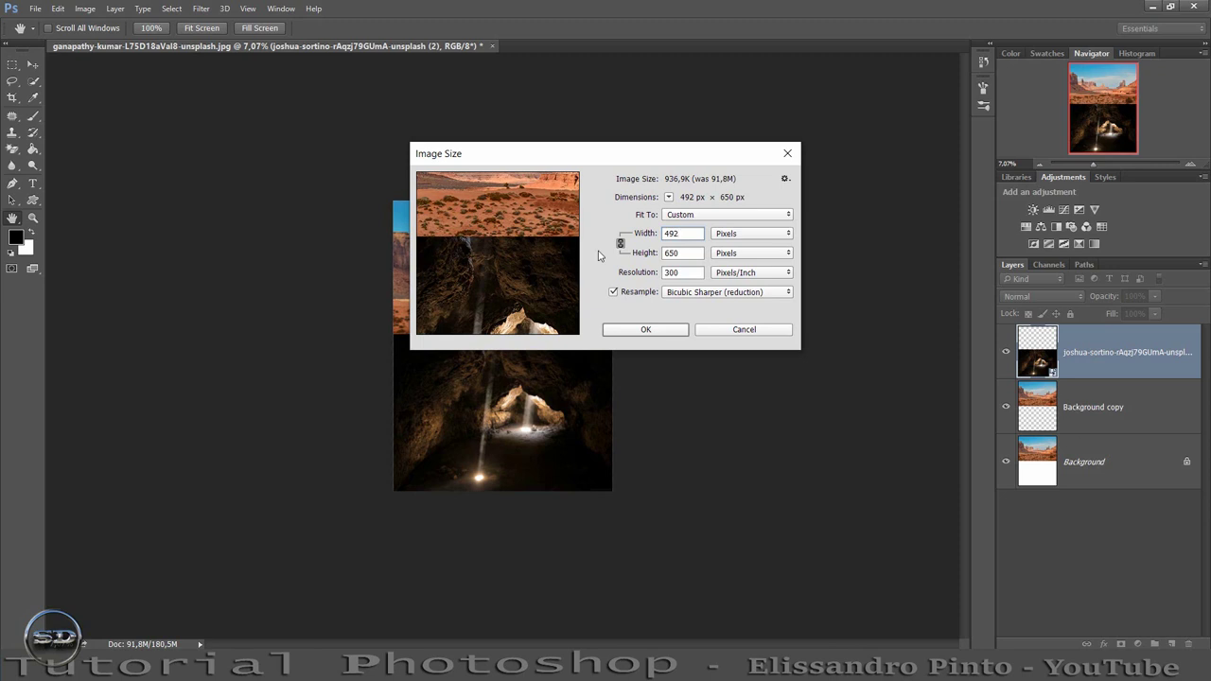
pyautogui.write('8')
# Move the cave layer below Background copy and place the barranco soil image at 24%
pyautogui.click(646, 329)
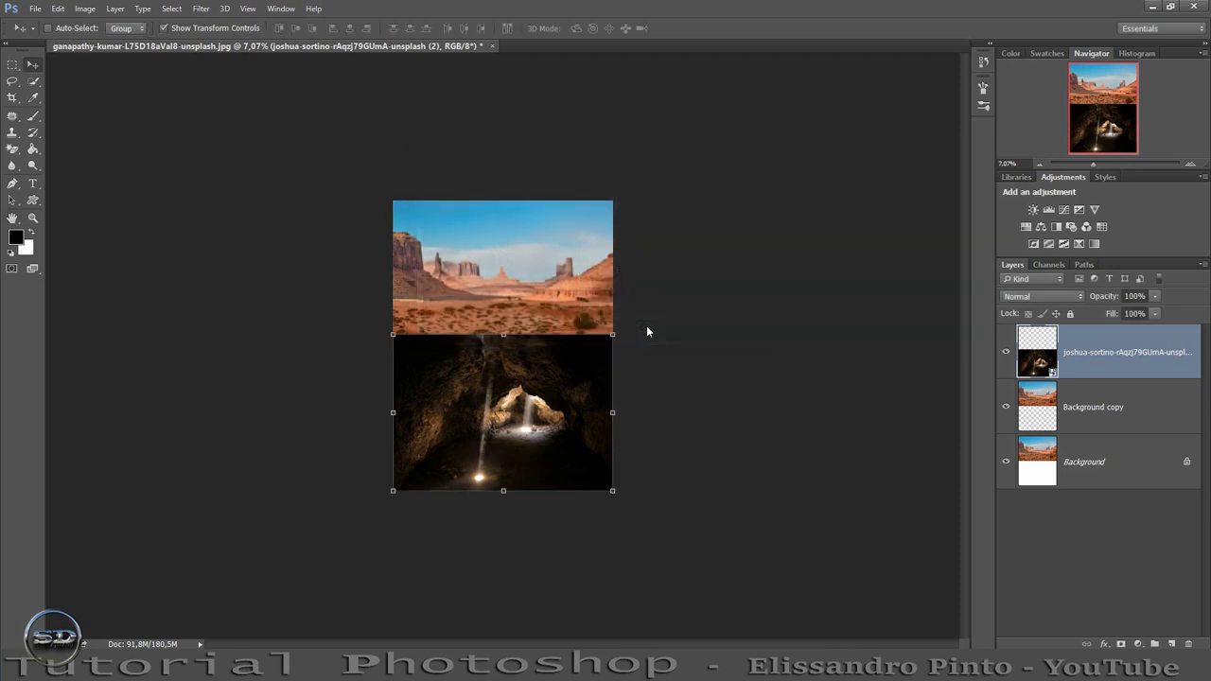
pyautogui.click(33, 115)
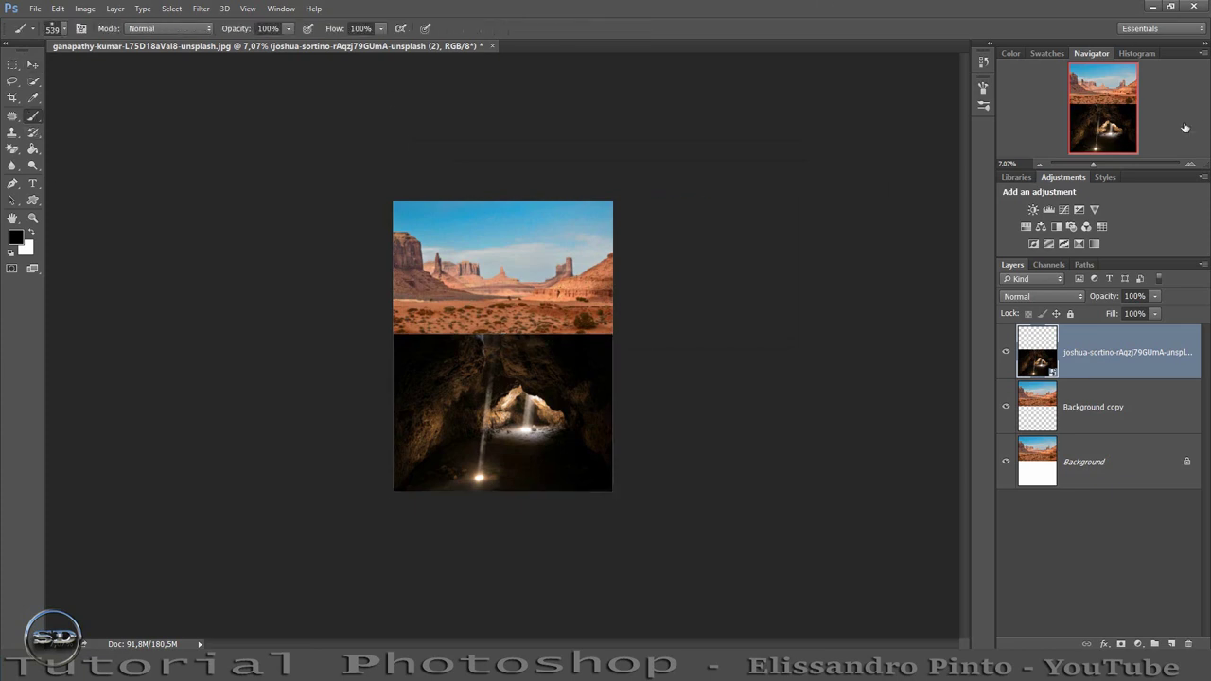
pyautogui.moveTo(1098, 164); pyautogui.dragTo(1100, 163)
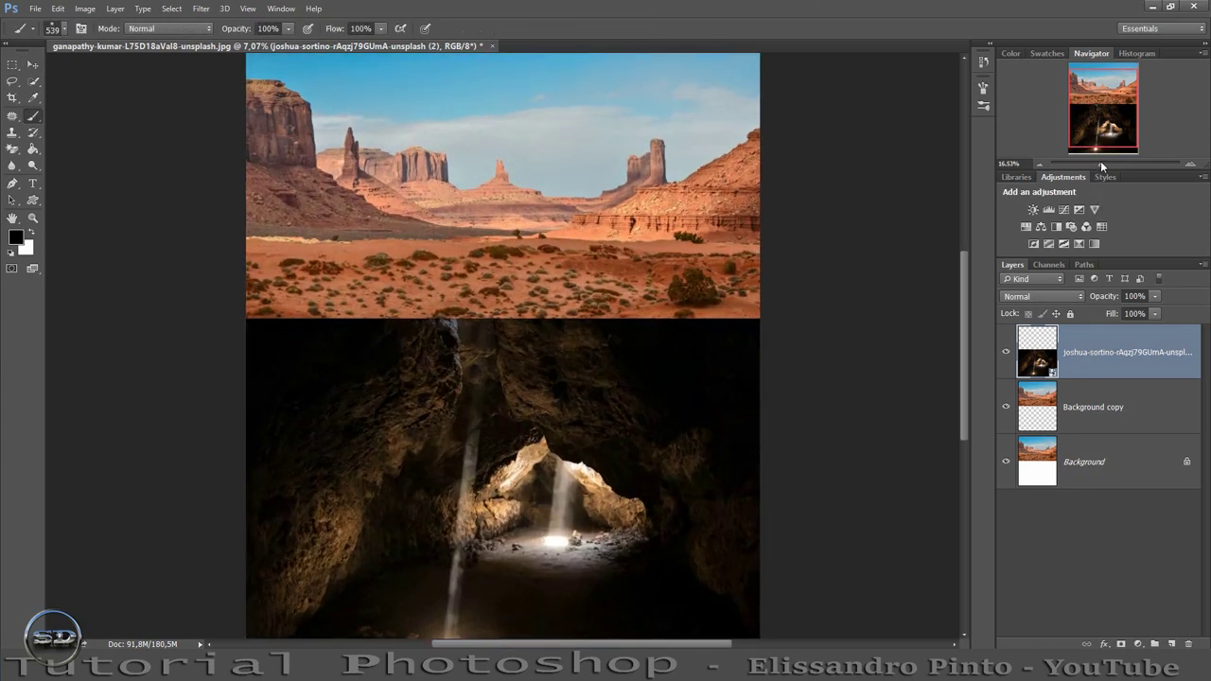
pyautogui.moveTo(963, 336); pyautogui.dragTo(961, 354)
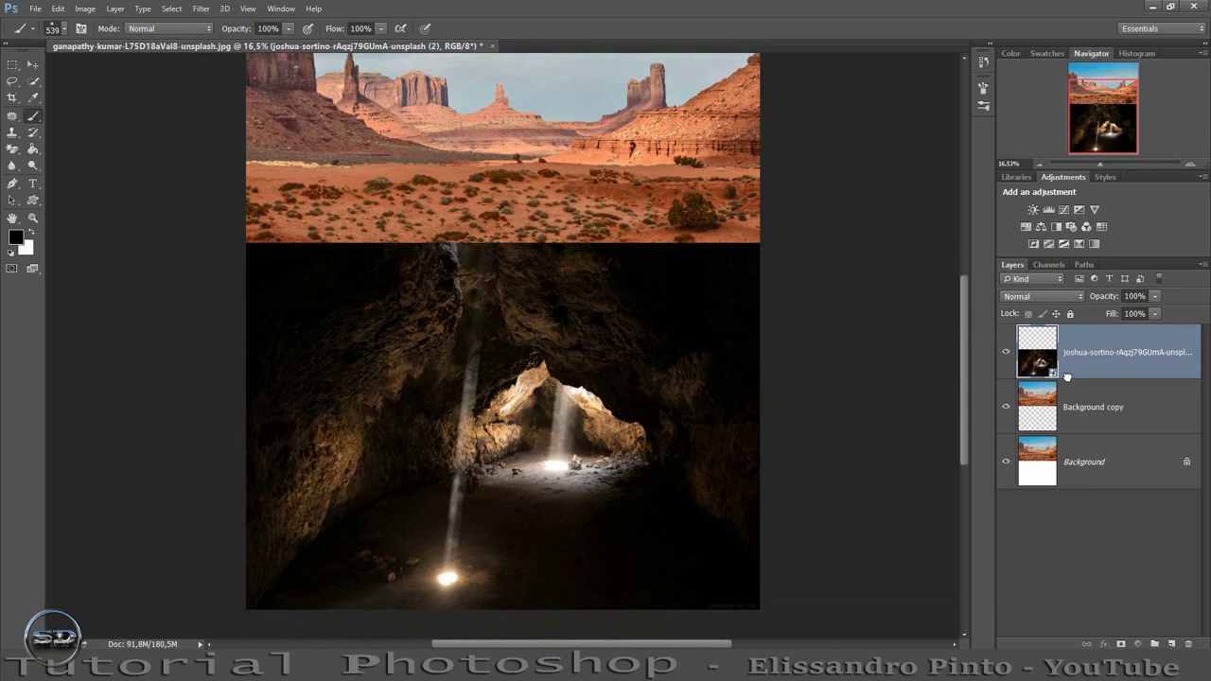
pyautogui.moveTo(1065, 376); pyautogui.dragTo(1065, 427)
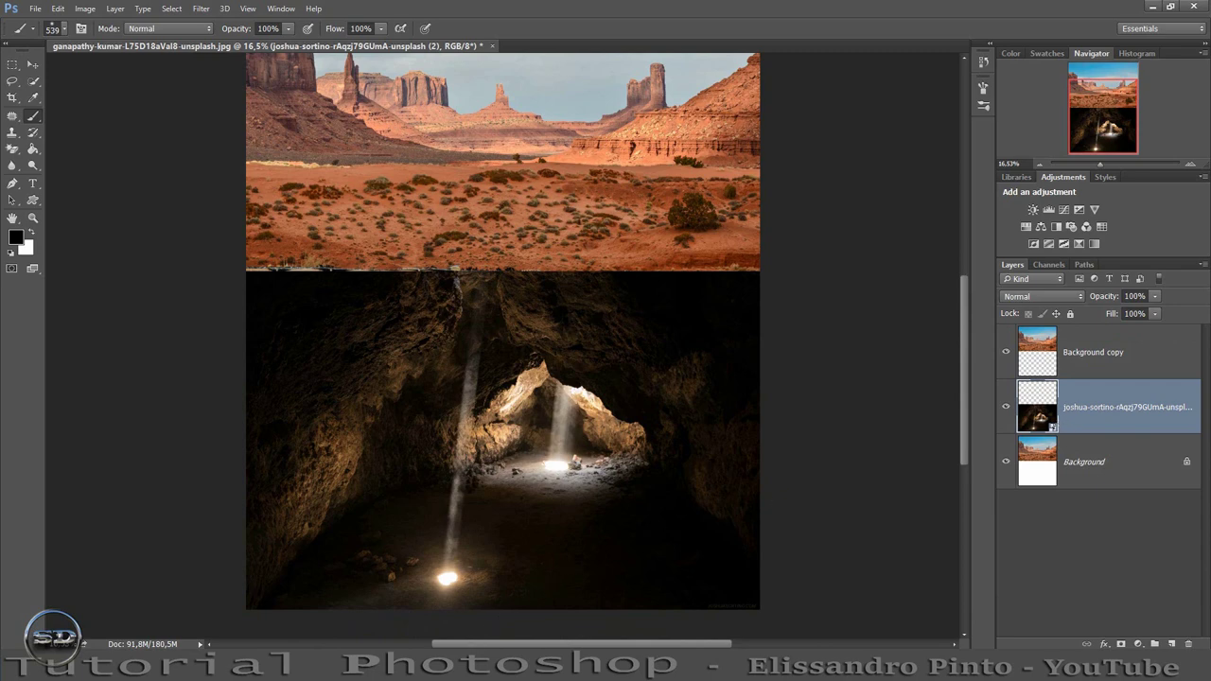
pyautogui.moveTo(586, 558); pyautogui.dragTo(586, 558)
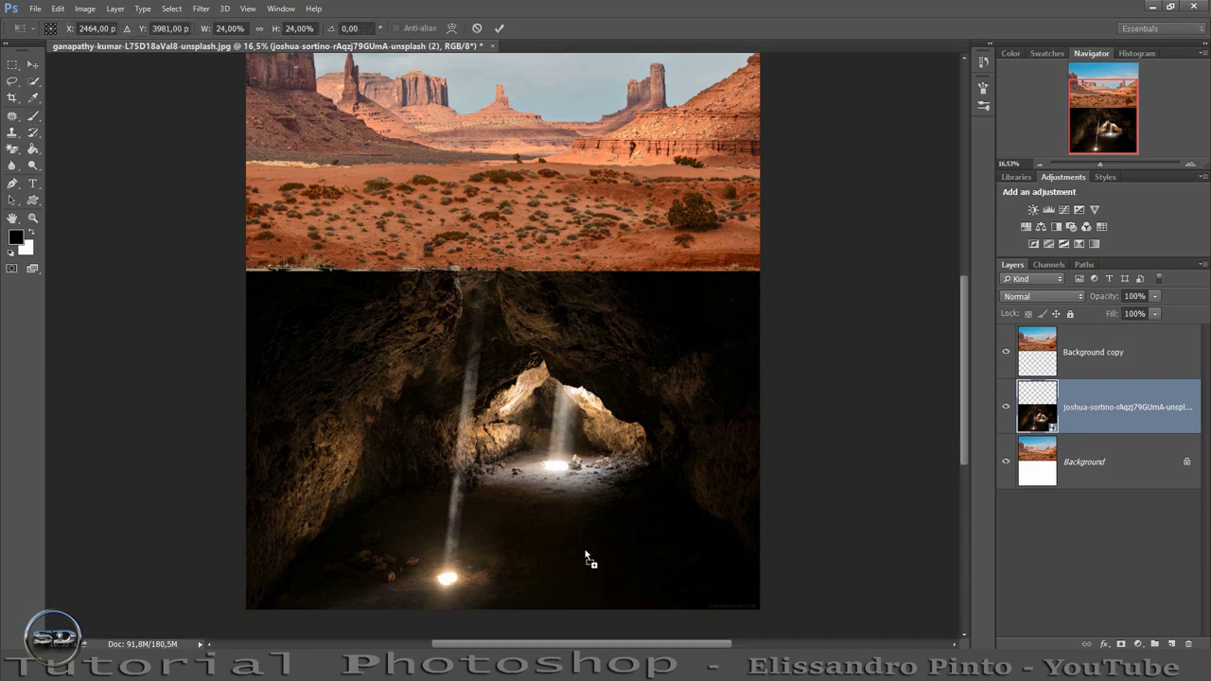
# Stack the barranco layer above Background copy and position it across the desert-cave seam
pyautogui.click(499, 27)
pyautogui.press('b')
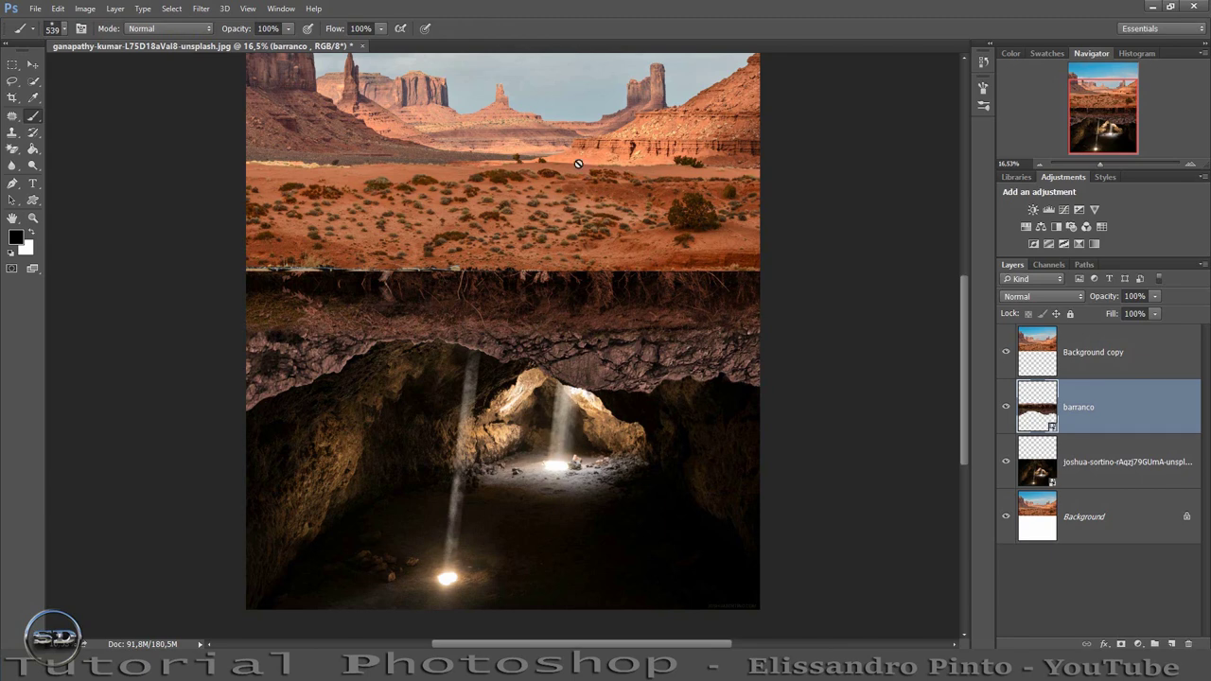
pyautogui.click(33, 63)
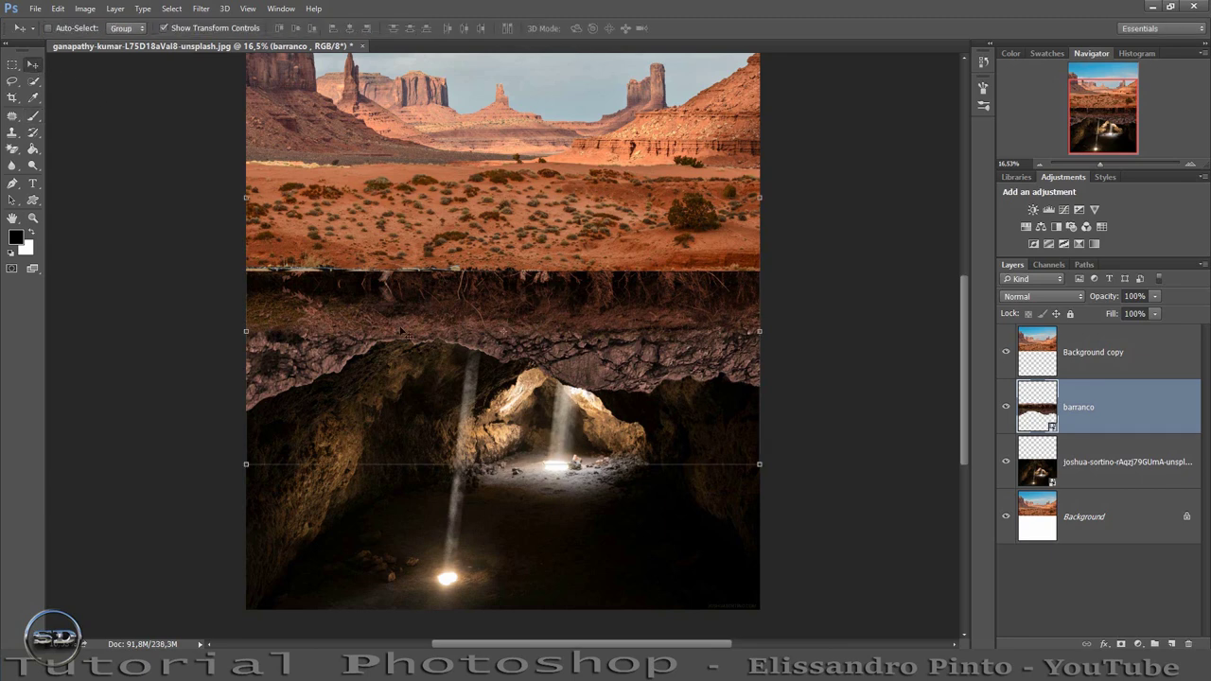
pyautogui.moveTo(404, 302)
pyautogui.mouseDown()
pyautogui.moveTo(404, 370)
pyautogui.moveTo(404, 359)
pyautogui.mouseUp()
pyautogui.moveTo(1077, 408); pyautogui.dragTo(1078, 333)
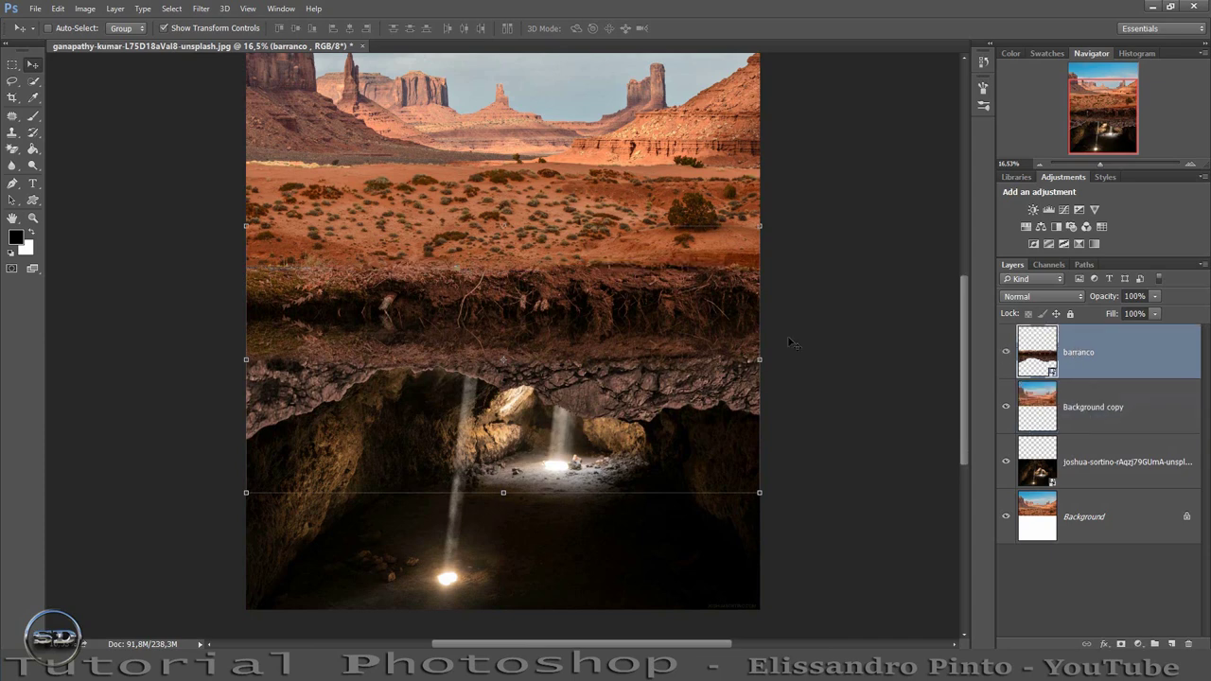
pyautogui.moveTo(664, 323); pyautogui.dragTo(659, 309)
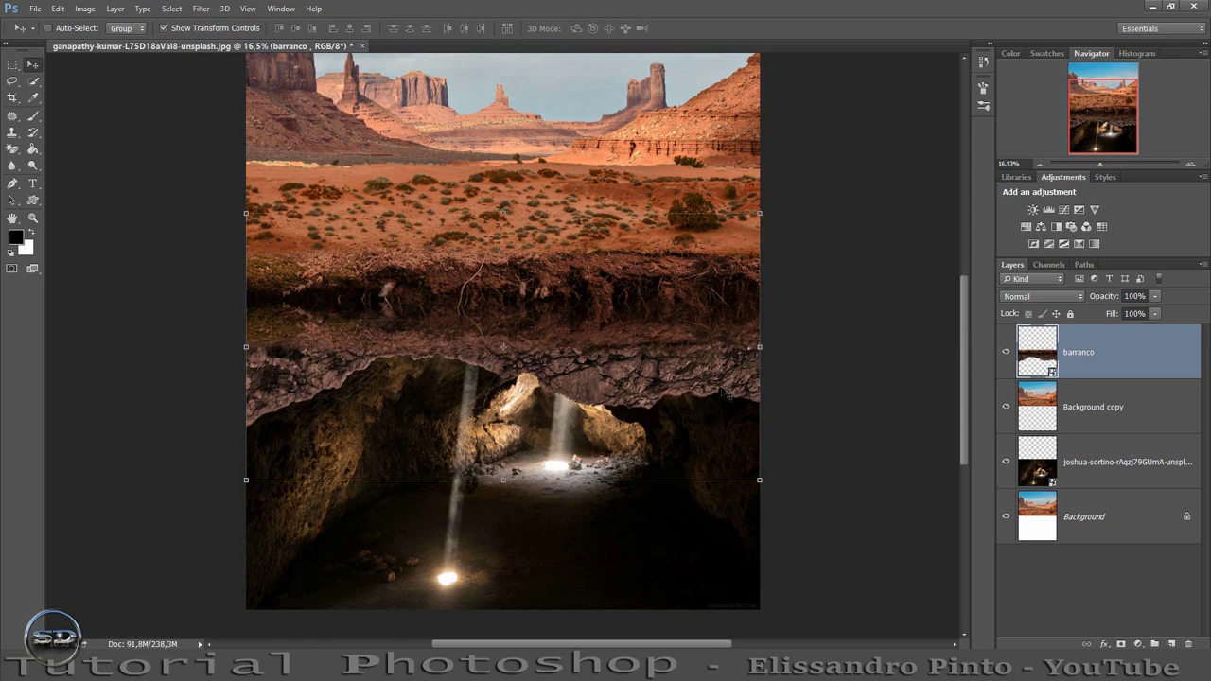
pyautogui.moveTo(731, 395); pyautogui.dragTo(724, 374)
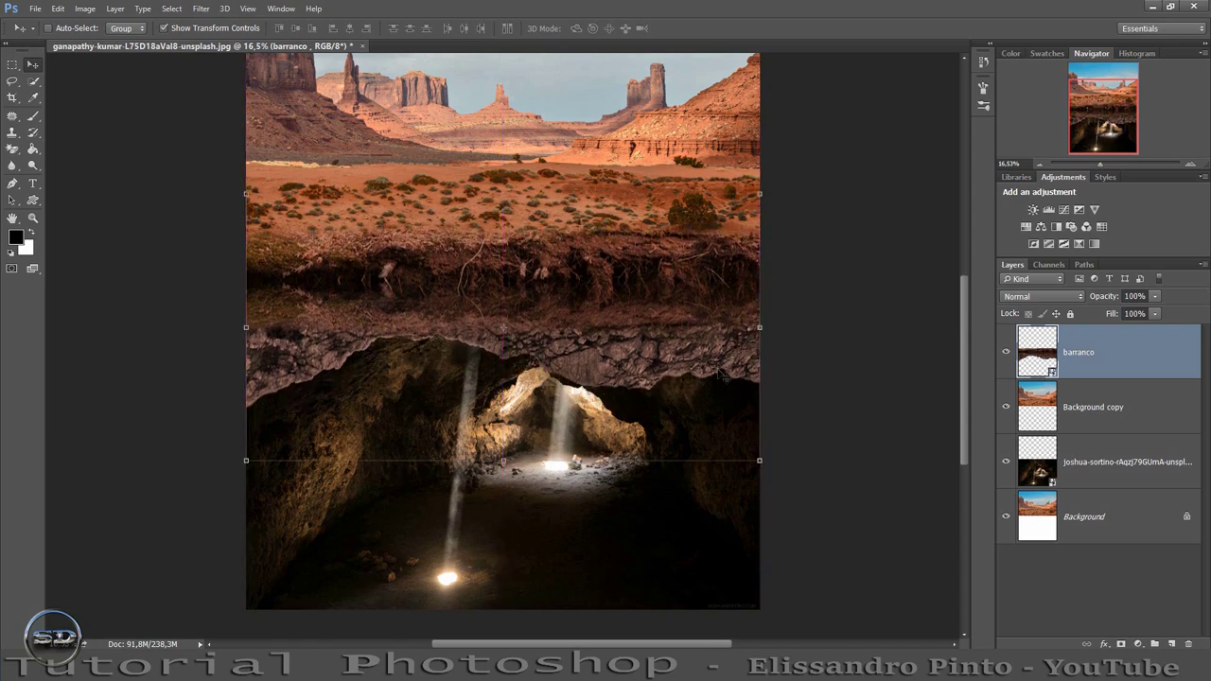
# Add a colorized Hue/Saturation adjustment clipped to the cave, with warmer hue and muted saturation
pyautogui.click(1059, 460)
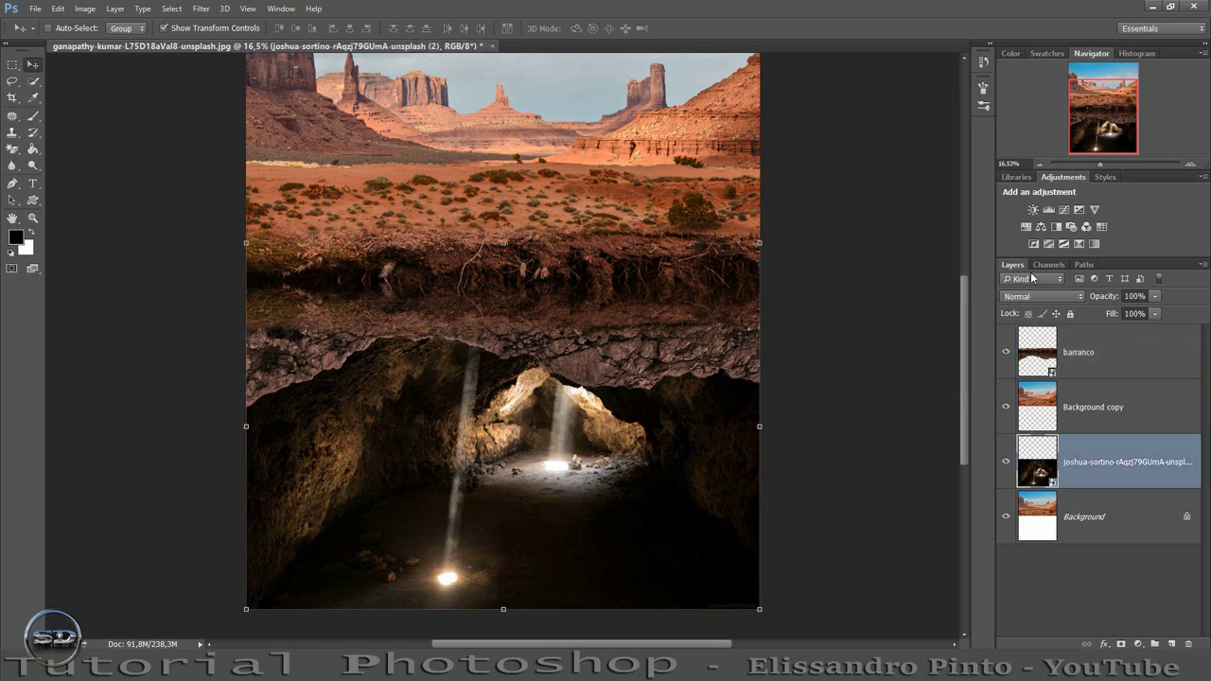
pyautogui.click(1038, 228)
pyautogui.click(807, 529)
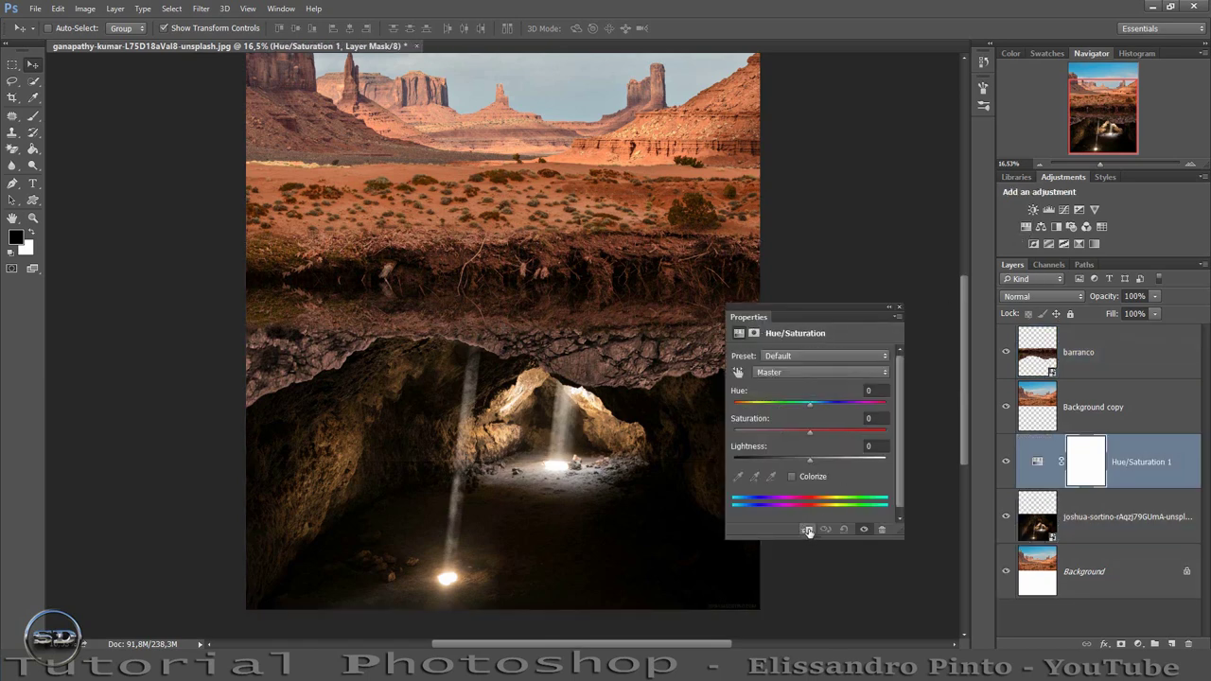
pyautogui.click(792, 476)
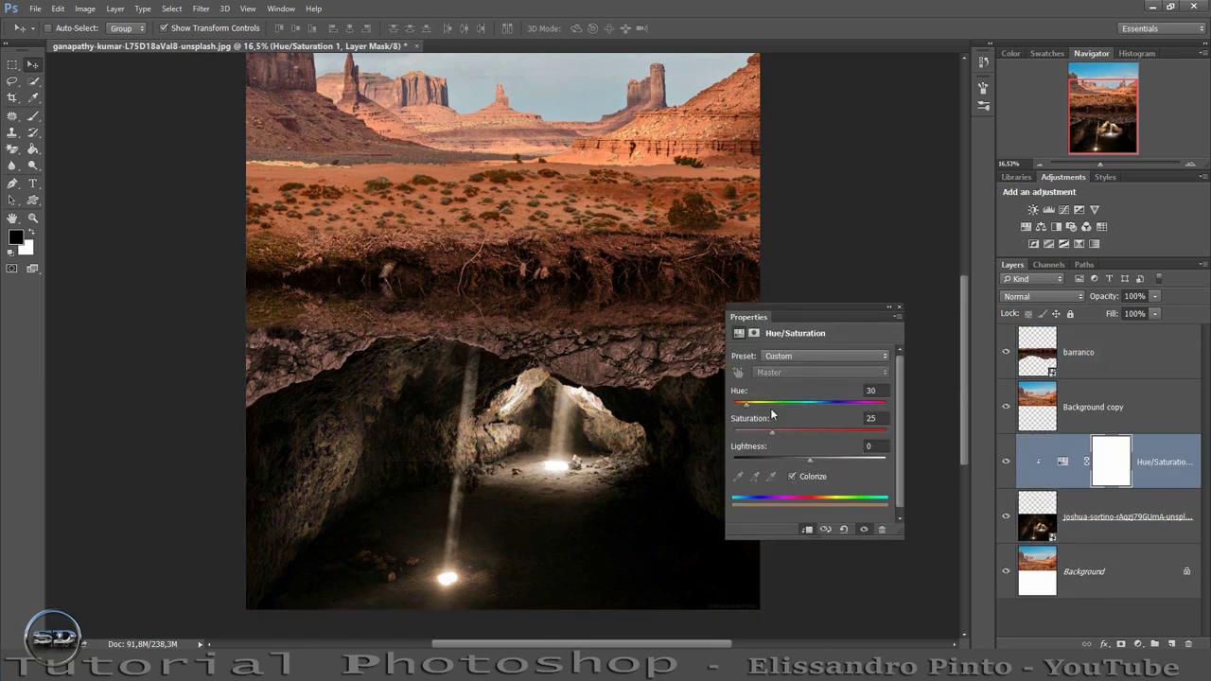
pyautogui.moveTo(742, 407); pyautogui.dragTo(738, 406)
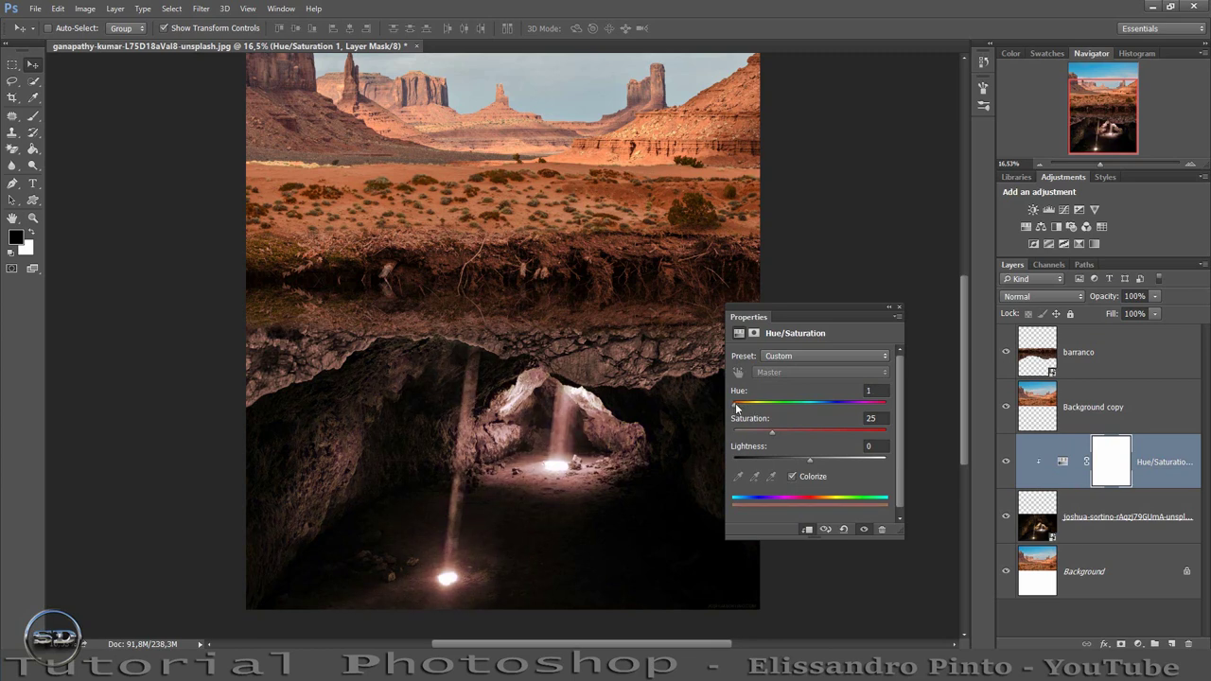
pyautogui.moveTo(771, 431); pyautogui.dragTo(780, 431)
pyautogui.moveTo(778, 428)
pyautogui.mouseDown()
pyautogui.moveTo(810, 426)
pyautogui.moveTo(792, 425)
pyautogui.mouseUp()
pyautogui.moveTo(735, 406); pyautogui.dragTo(738, 409)
pyautogui.moveTo(785, 432); pyautogui.dragTo(744, 440)
# Compare the cave with and without the tint, then set the adjustment's fill to 68%
pyautogui.click(898, 307)
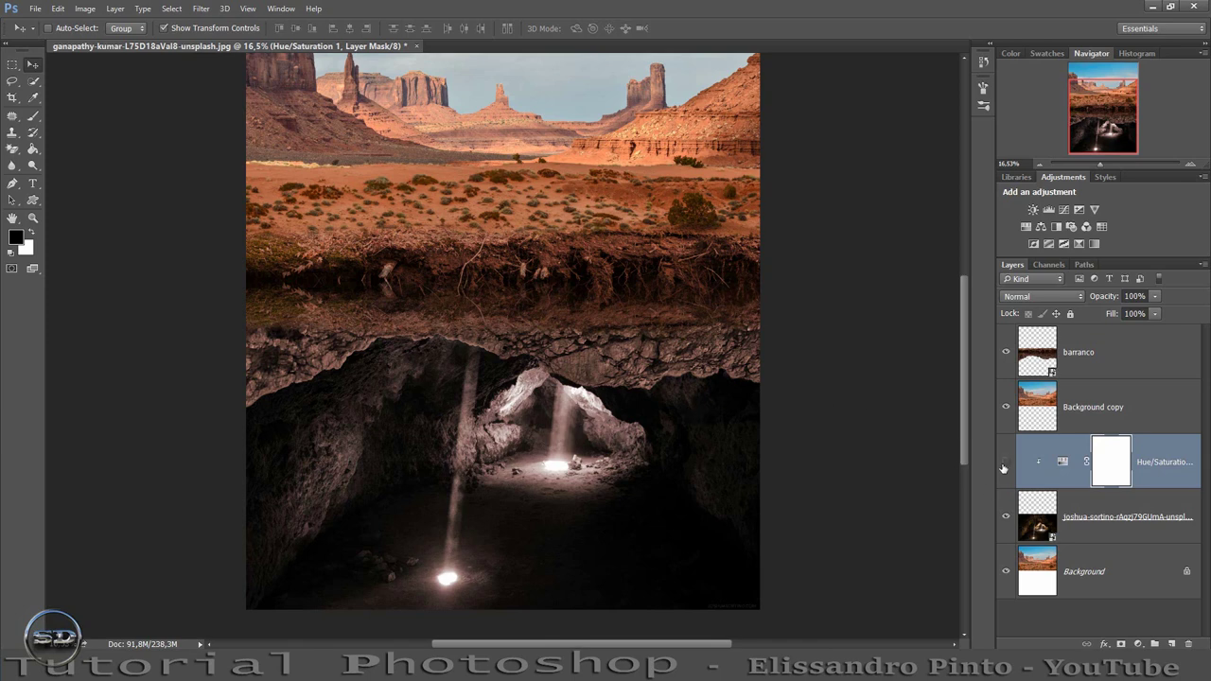
pyautogui.click(1004, 462)
pyautogui.moveTo(1112, 316); pyautogui.dragTo(1090, 318)
pyautogui.press('Return')
pyautogui.scroll(2, 777, 378)
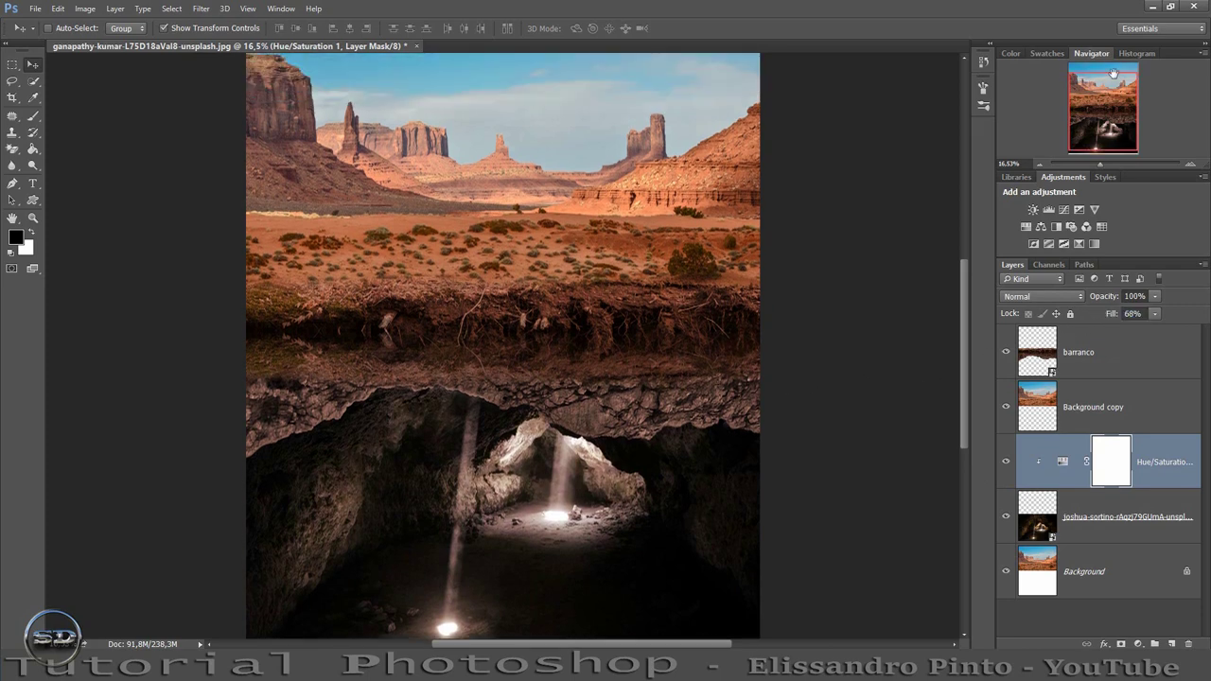
pyautogui.moveTo(1099, 166); pyautogui.dragTo(1097, 167)
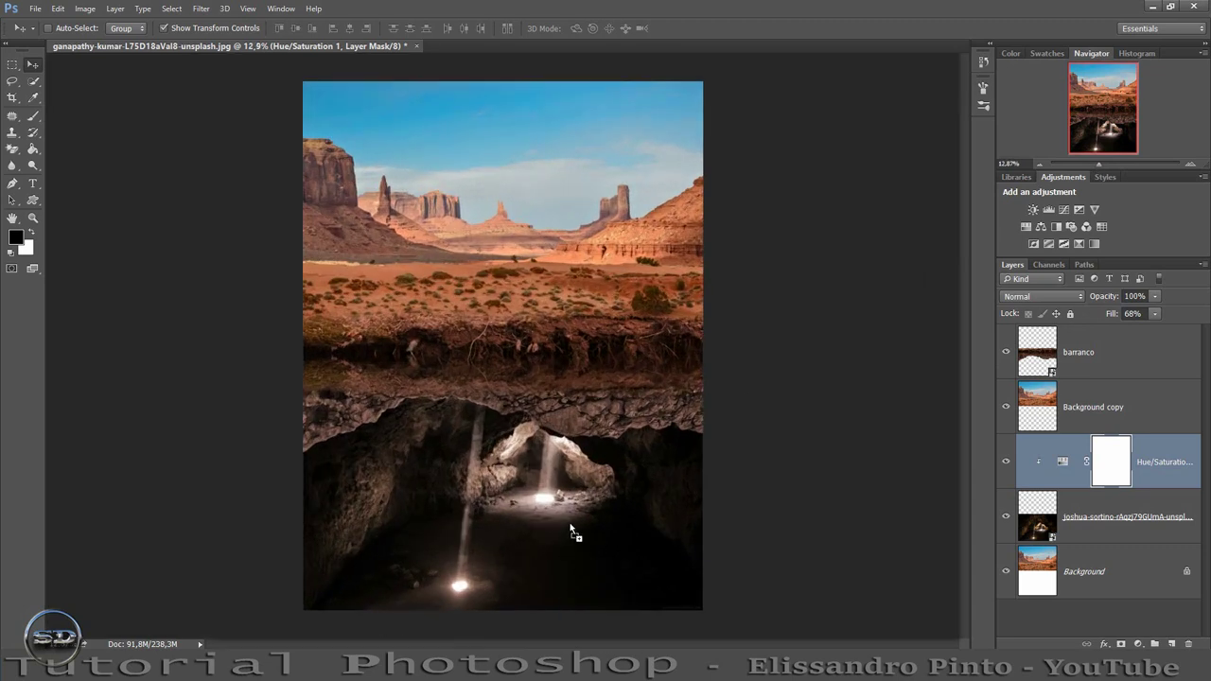
# Place the space shuttle photo and stack its layer above barranco
pyautogui.moveTo(600, 627); pyautogui.dragTo(573, 533)
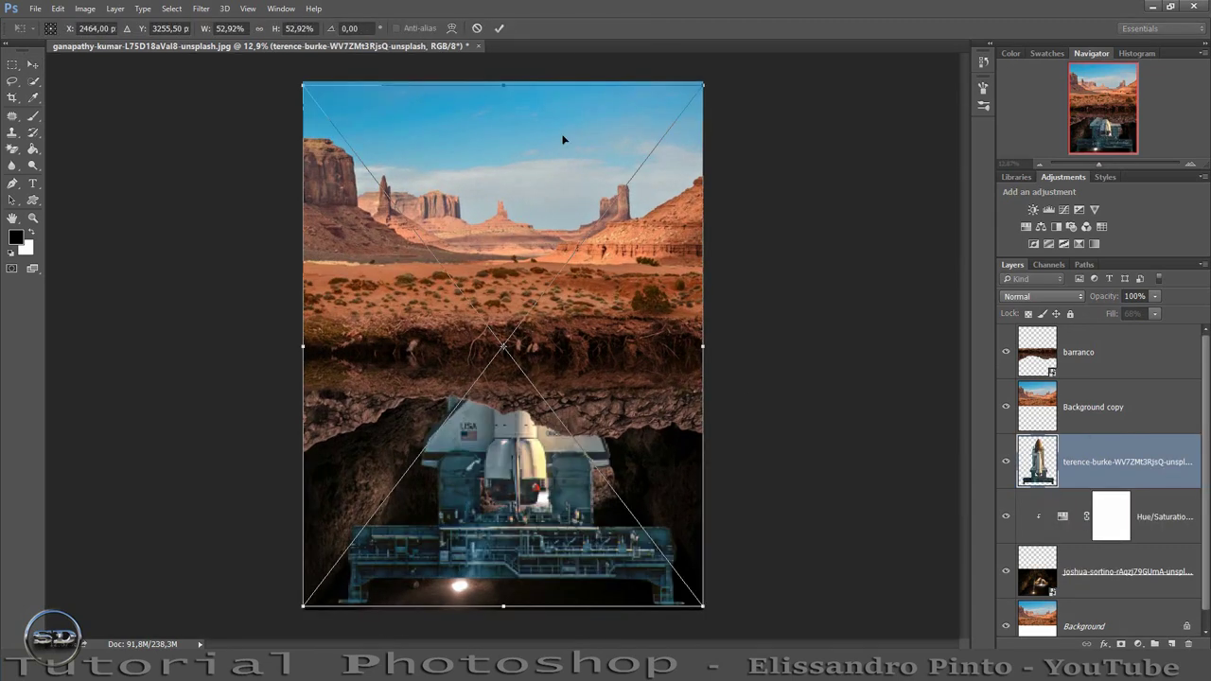
pyautogui.click(495, 29)
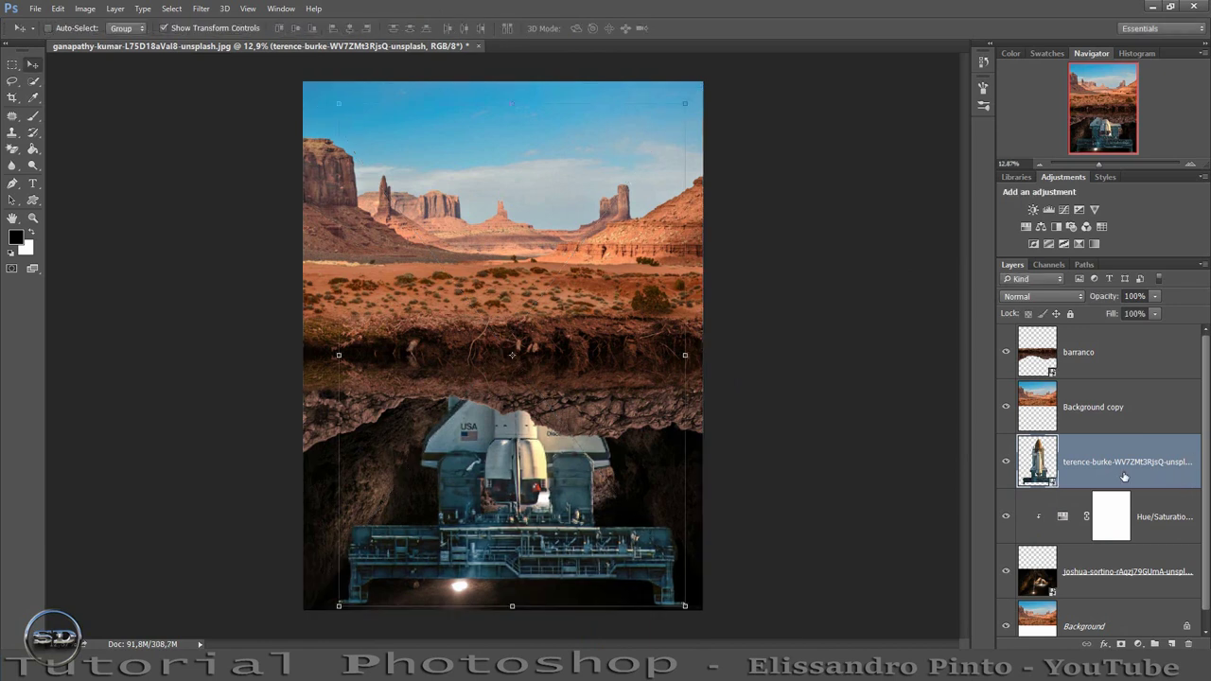
pyautogui.moveTo(1118, 467)
pyautogui.mouseDown()
pyautogui.moveTo(1090, 354)
pyautogui.moveTo(1069, 352)
pyautogui.mouseUp()
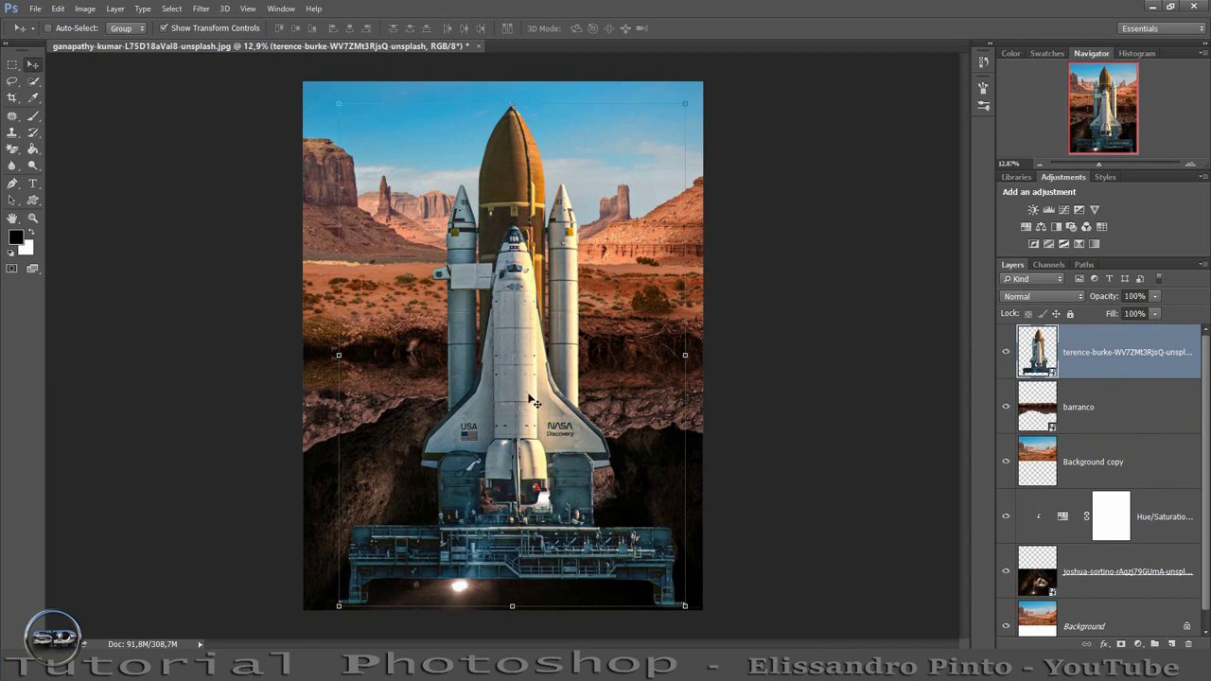
# Flip the shuttle horizontally and centre it over the cave at 52,92% scale
pyautogui.hotkey('ctrl', 't')
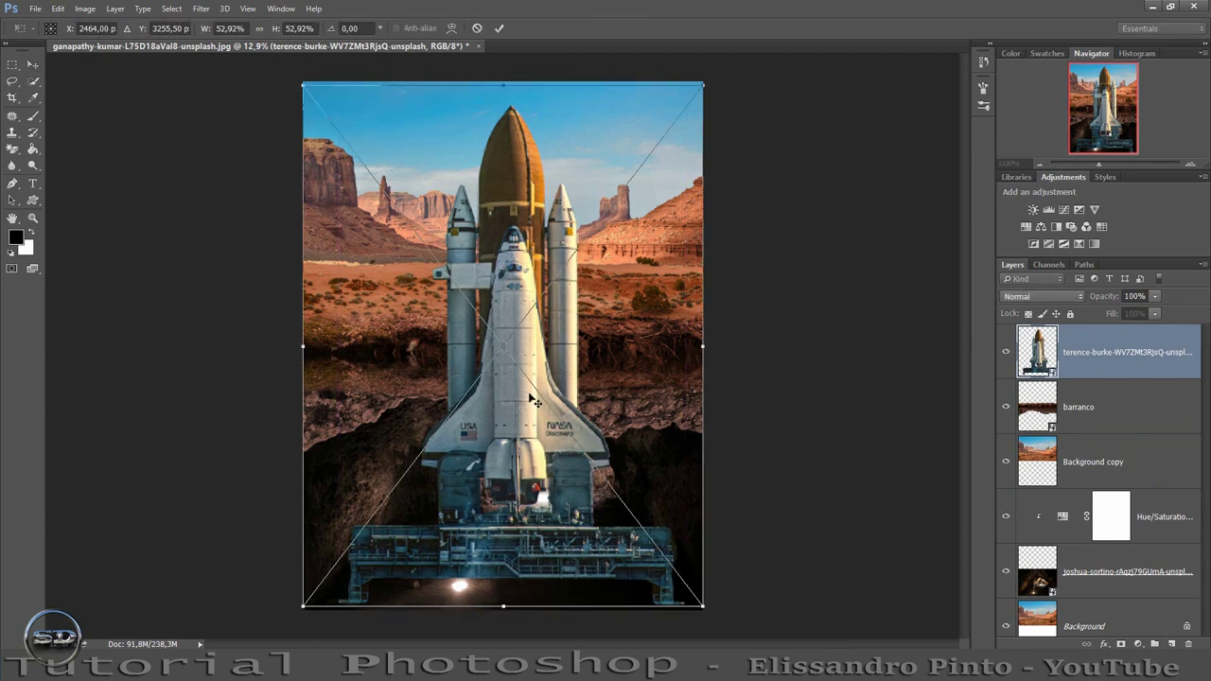
pyautogui.rightClick(494, 430)
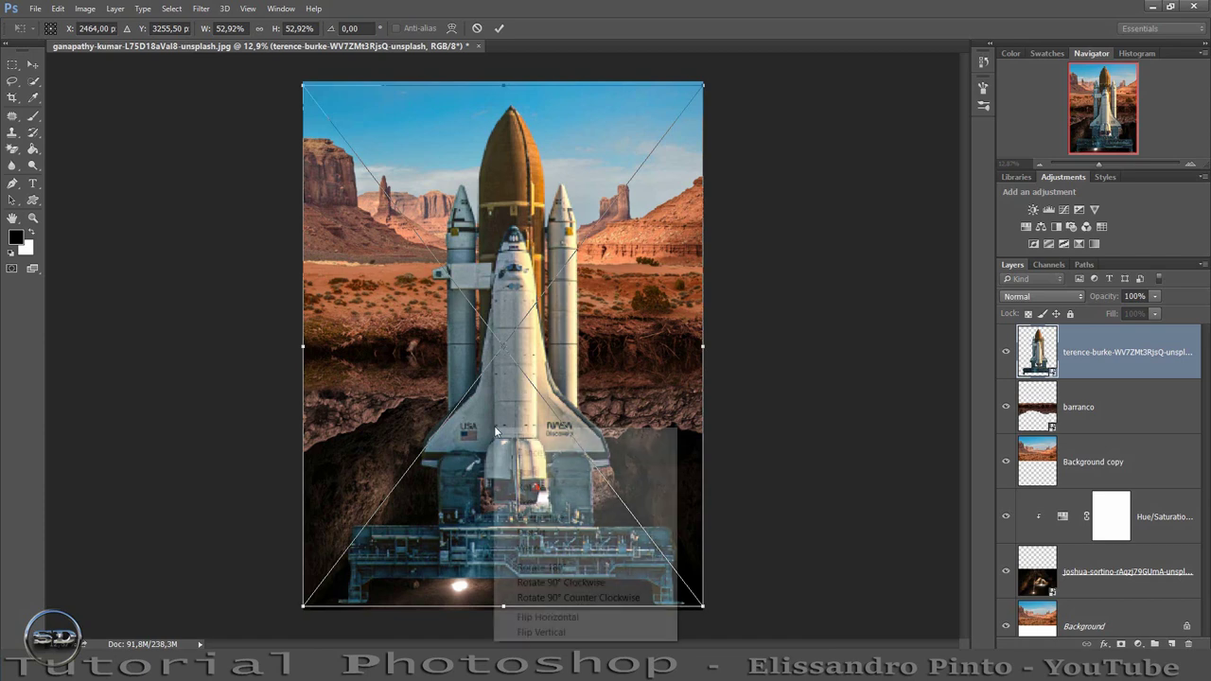
pyautogui.click(526, 620)
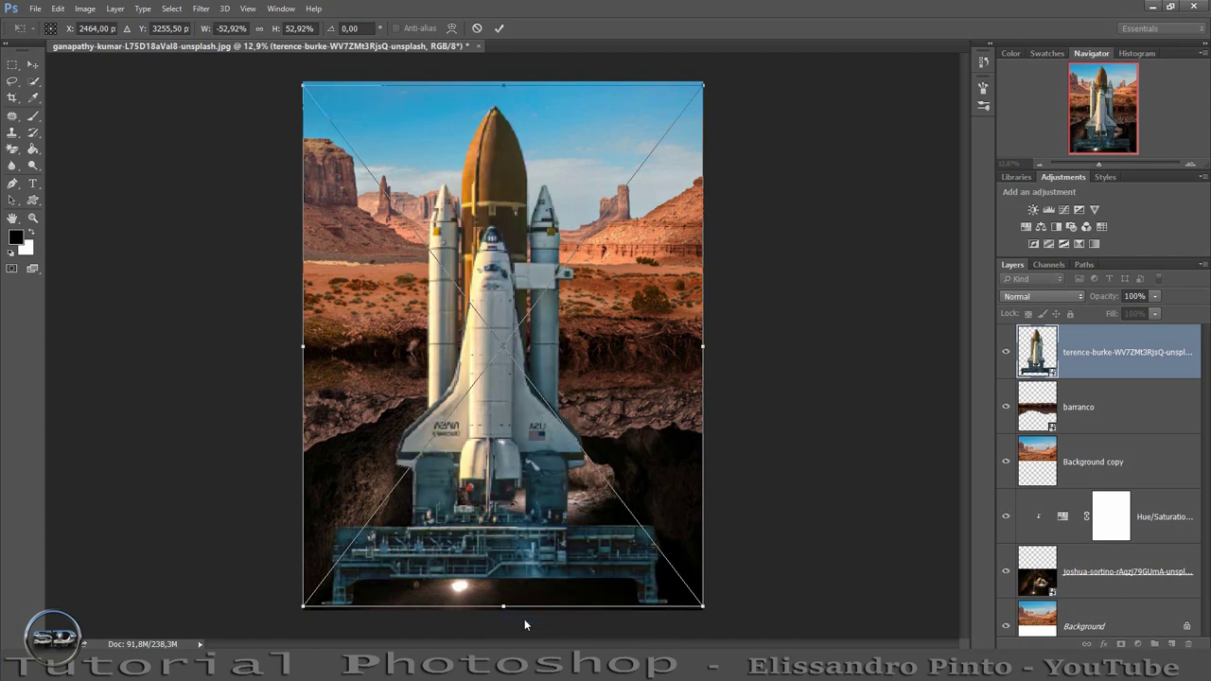
pyautogui.moveTo(526, 592); pyautogui.dragTo(545, 585)
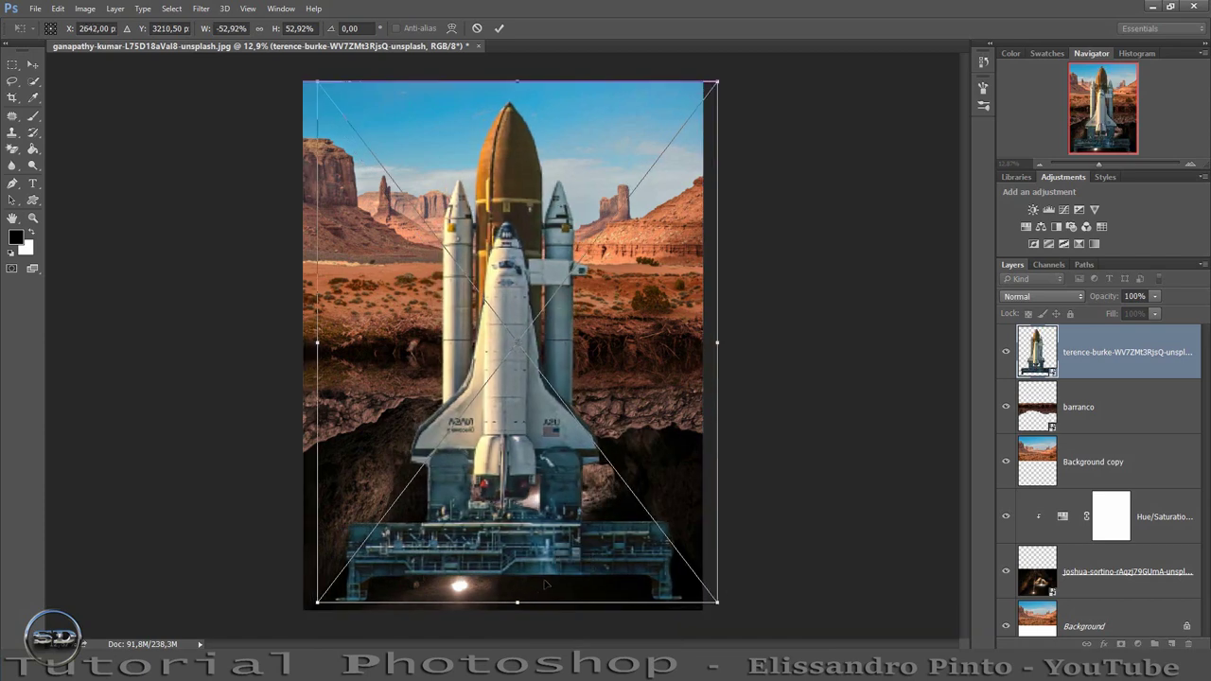
pyautogui.click(500, 28)
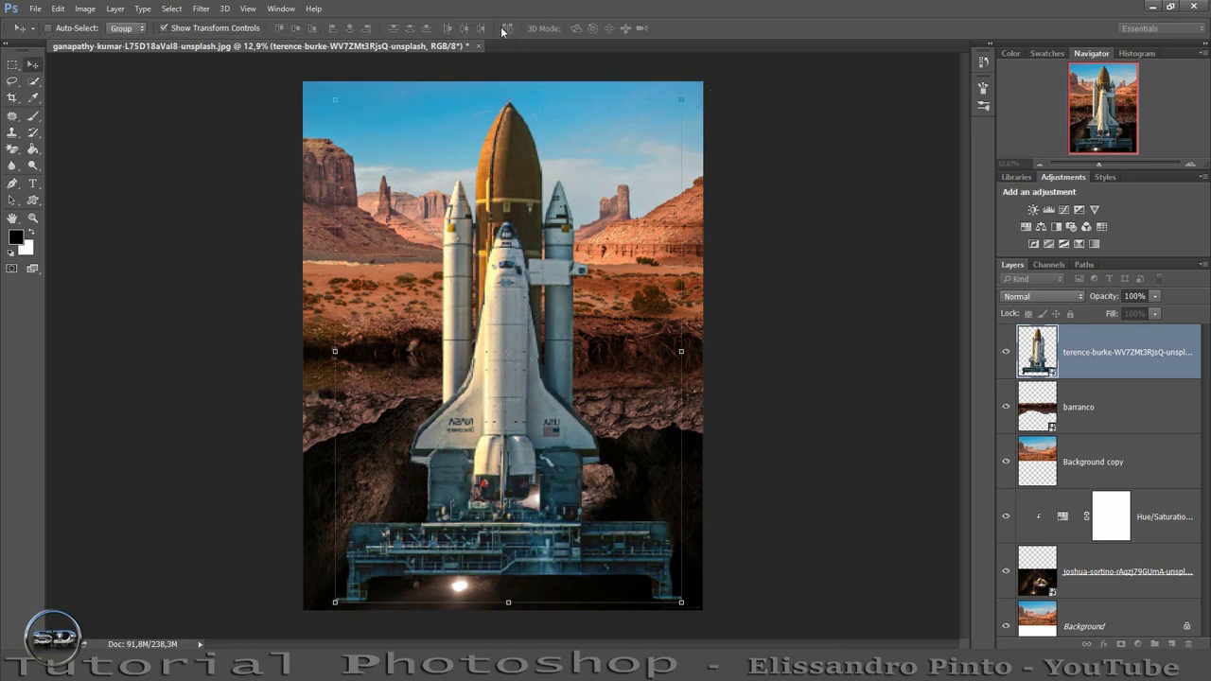
pyautogui.click(33, 114)
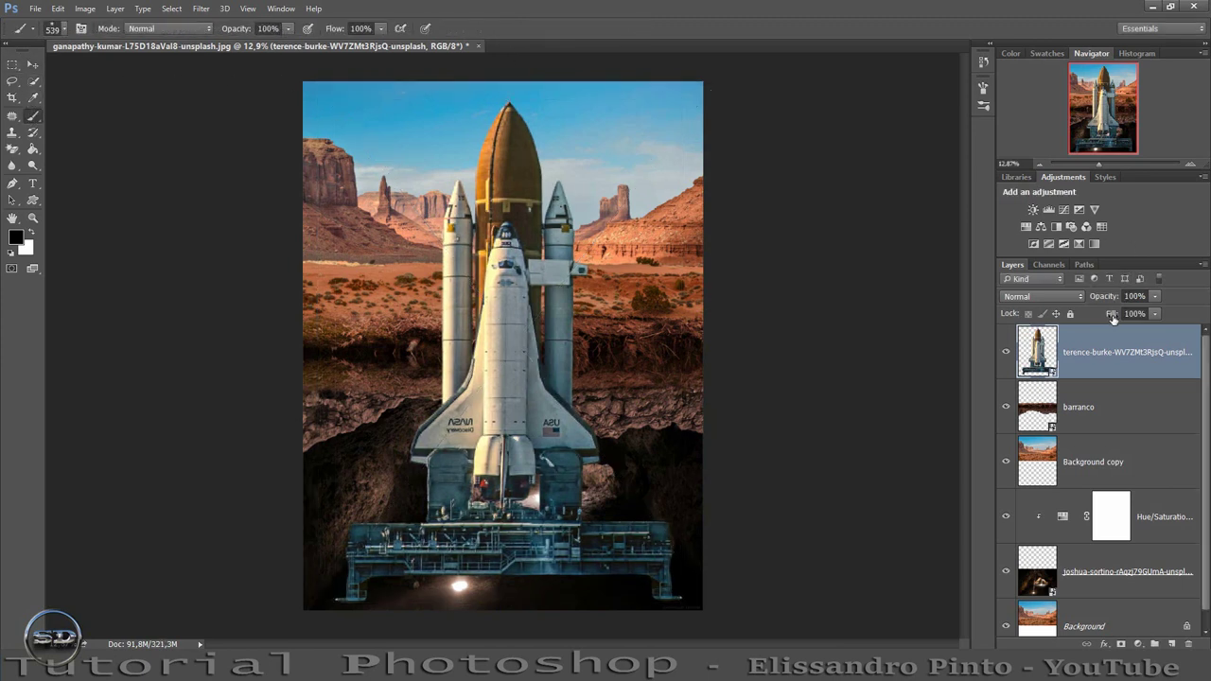
# At 48% layer fill, select the shuttle's upper part above the ground line
pyautogui.moveTo(1111, 314); pyautogui.dragTo(844, 329)
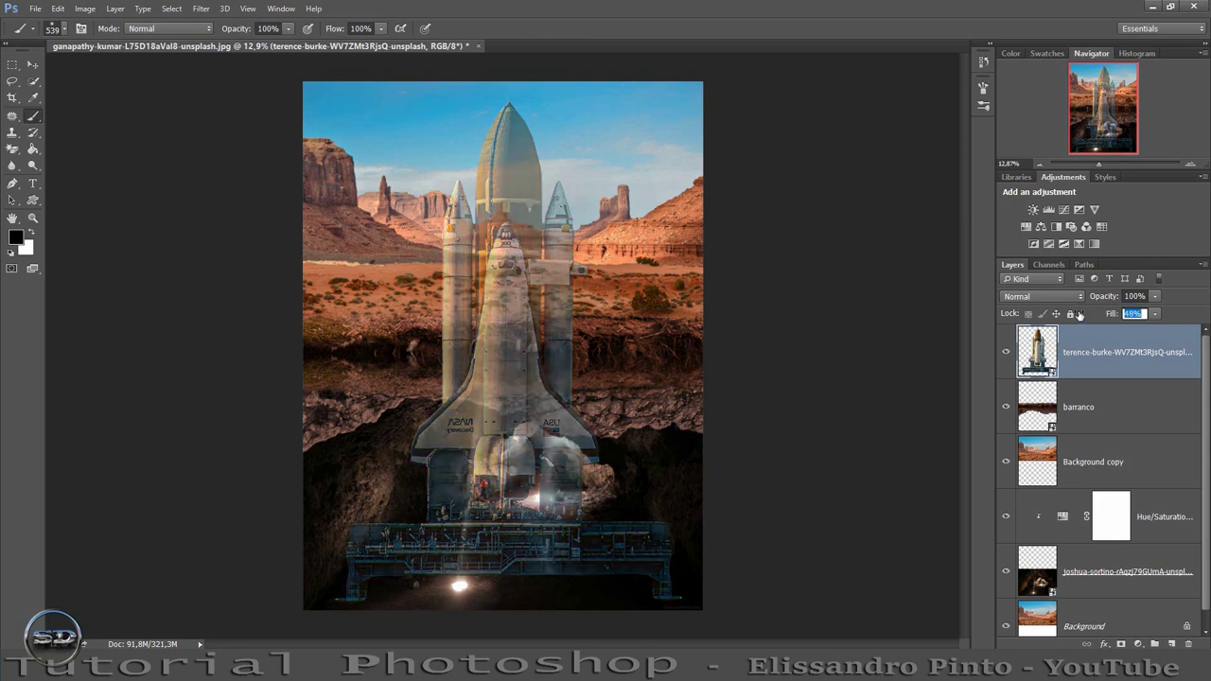
pyautogui.click(12, 63)
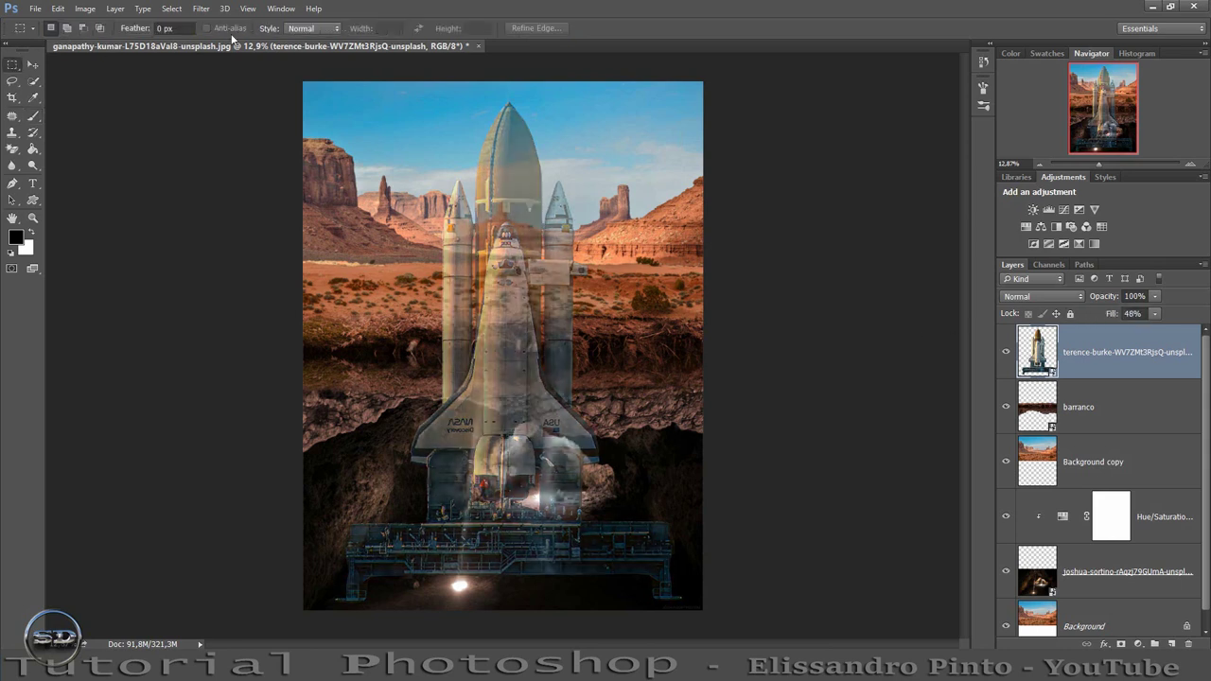
pyautogui.moveTo(302, 81); pyautogui.dragTo(662, 319)
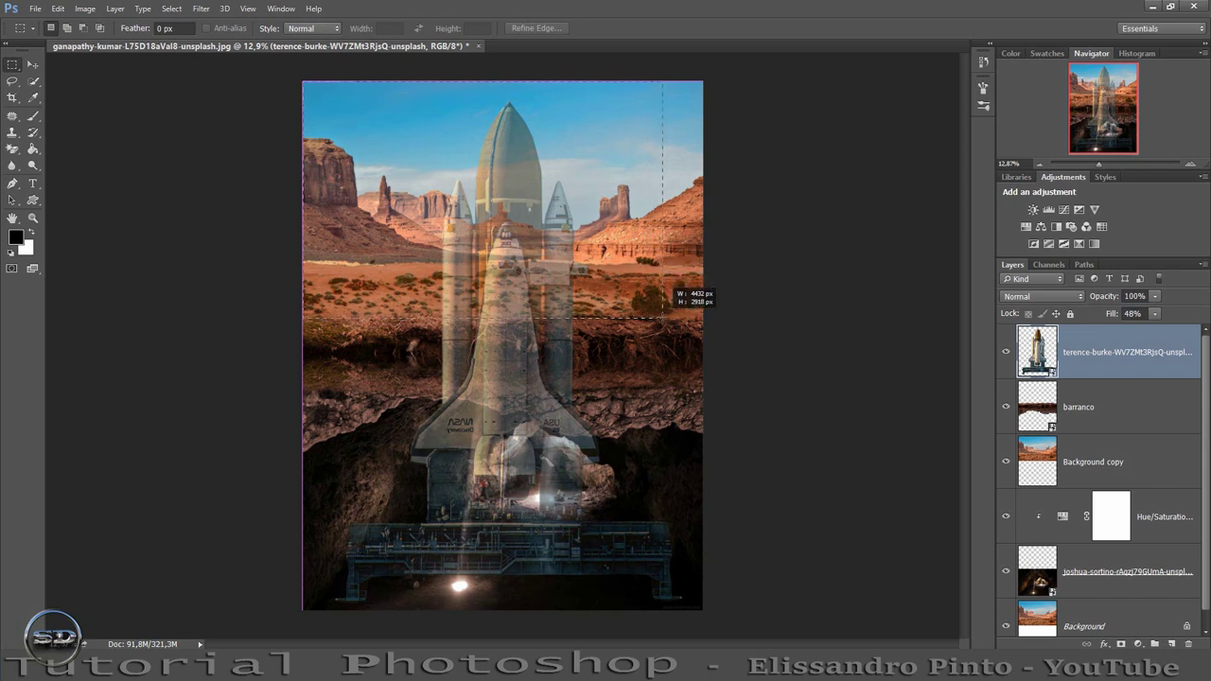
pyautogui.moveTo(662, 319); pyautogui.dragTo(664, 319)
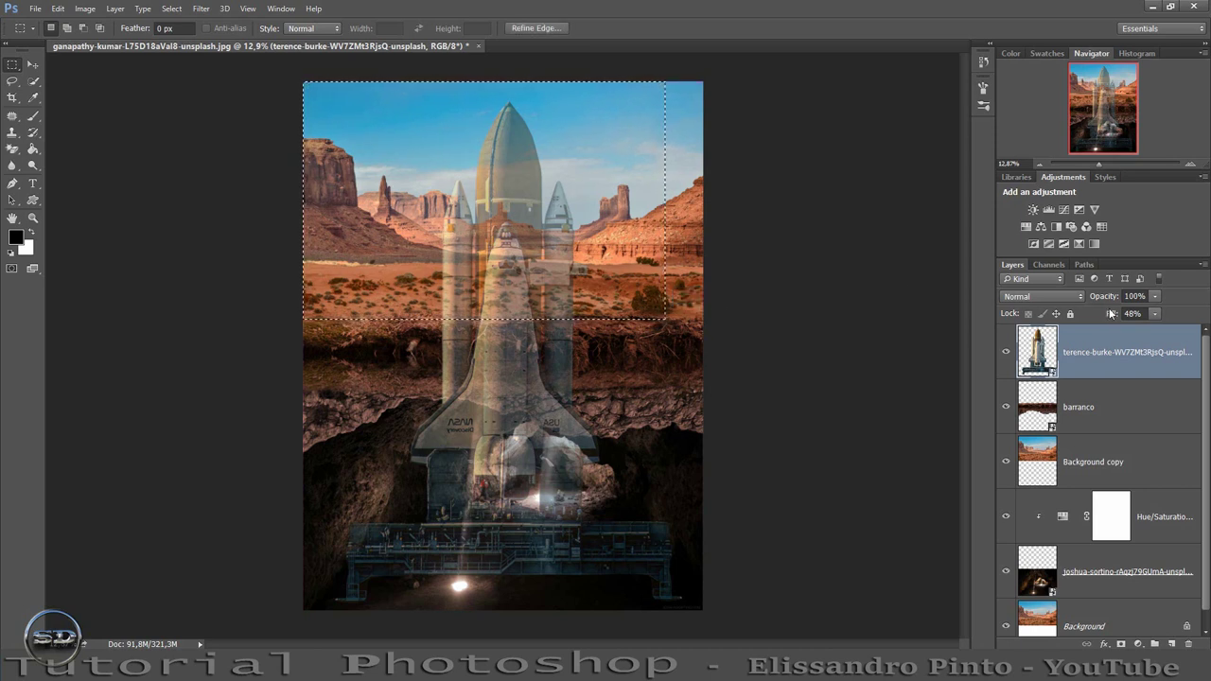
# Restore 100% fill, rasterize the shuttle layer, and cut the selection into Layer 1
pyautogui.moveTo(1111, 313); pyautogui.dragTo(1208, 313)
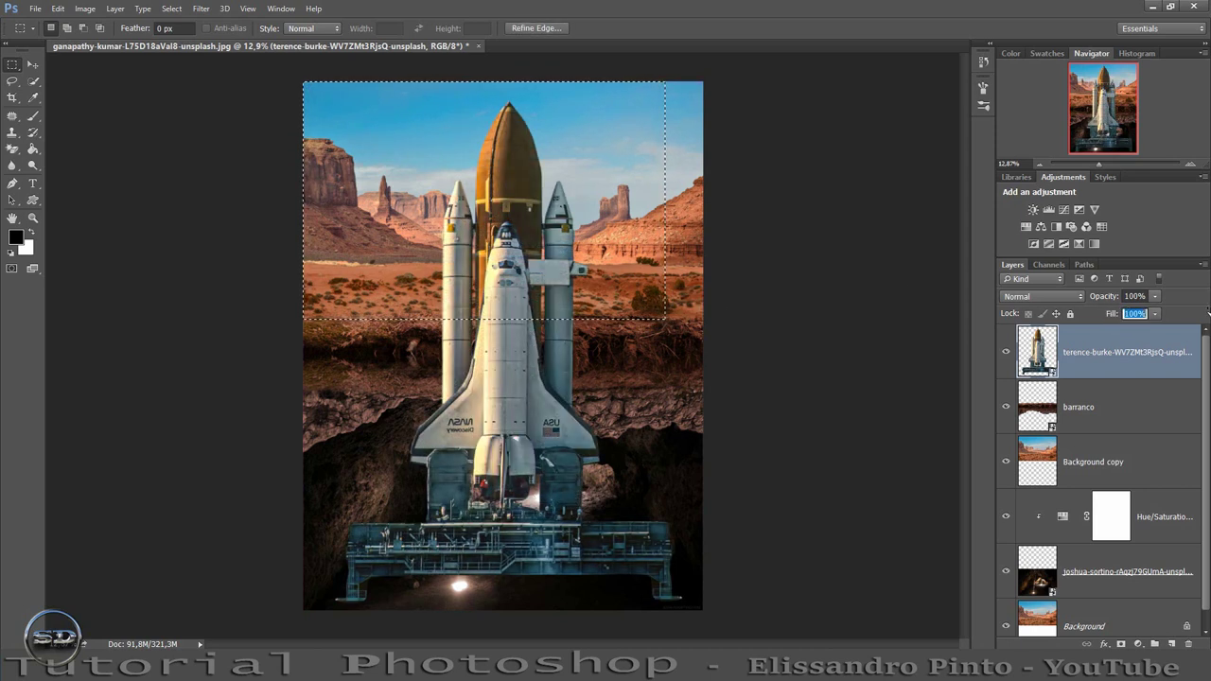
pyautogui.rightClick(1139, 367)
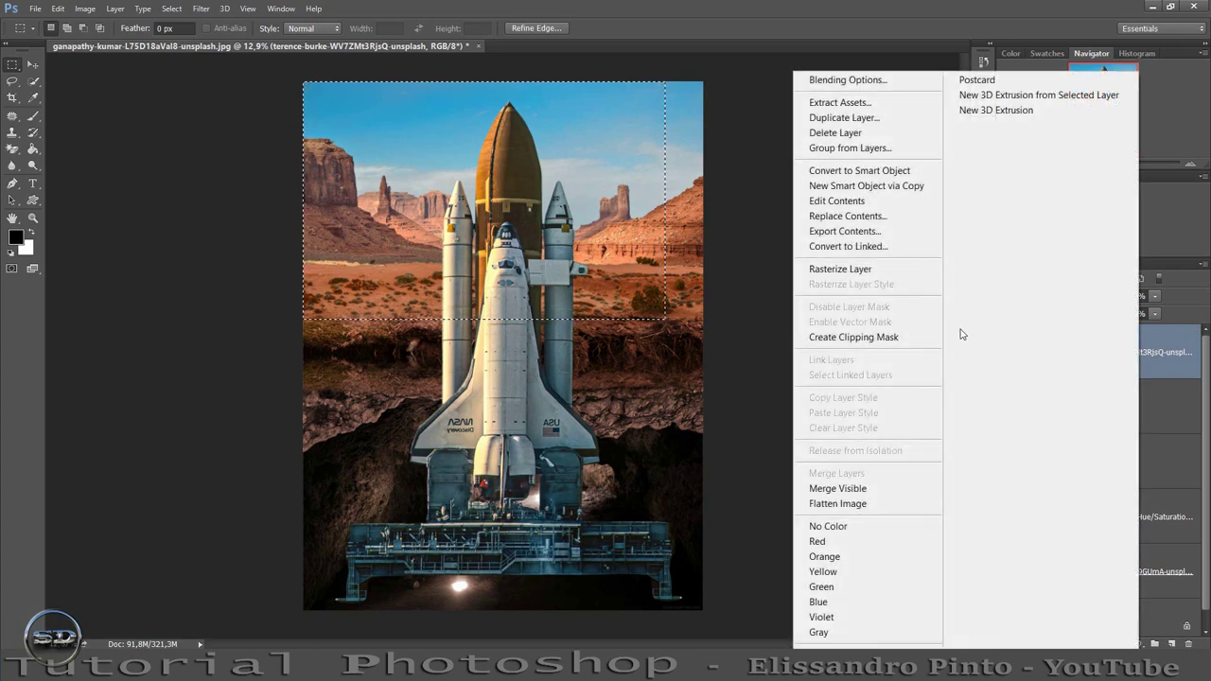
pyautogui.click(837, 273)
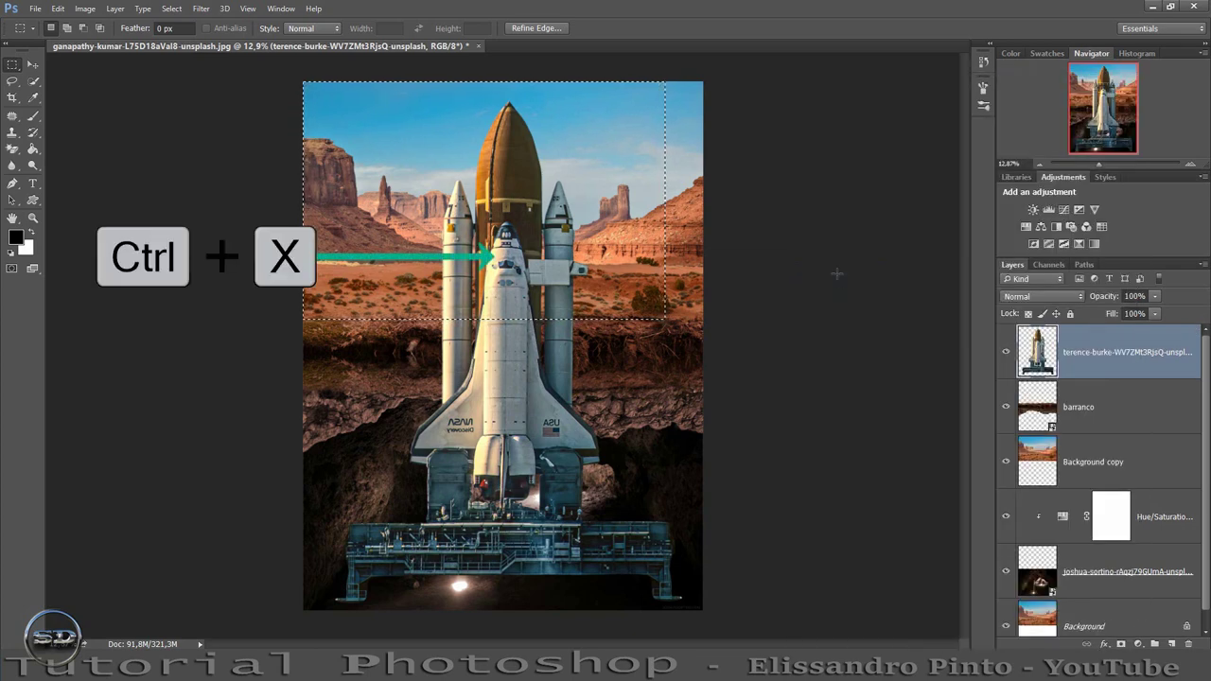
pyautogui.hotkey('ctrl', 'x')
pyautogui.hotkey('ctrl', 'v')
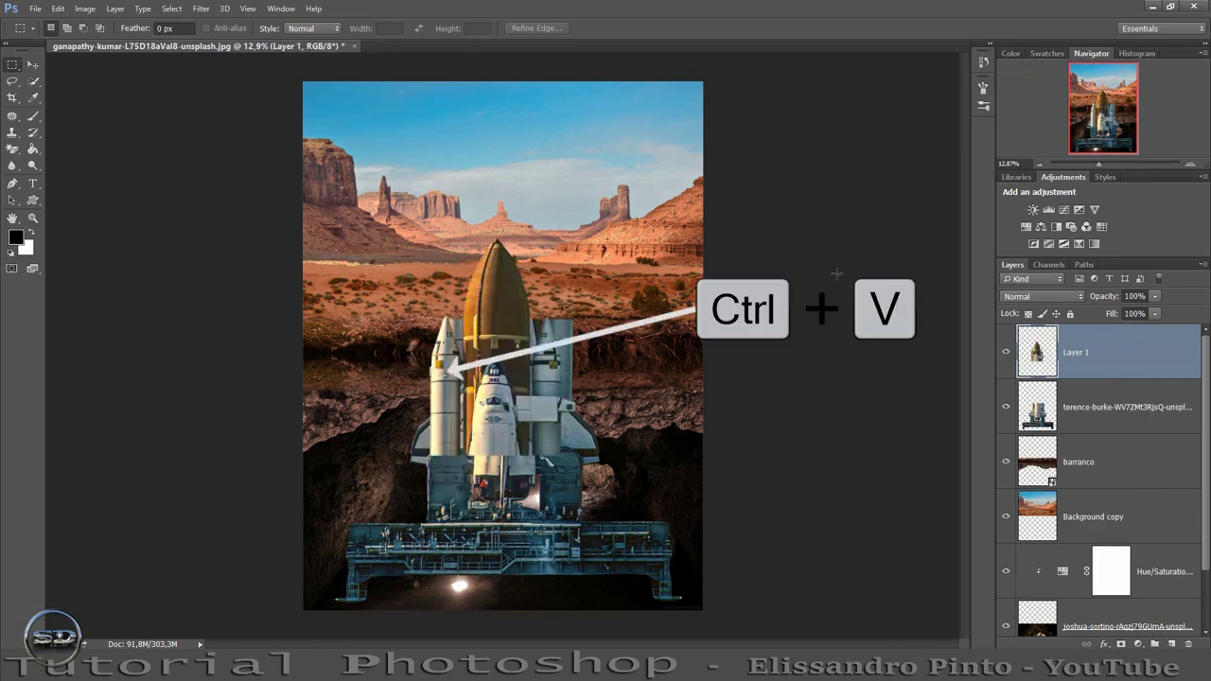
pyautogui.click(32, 65)
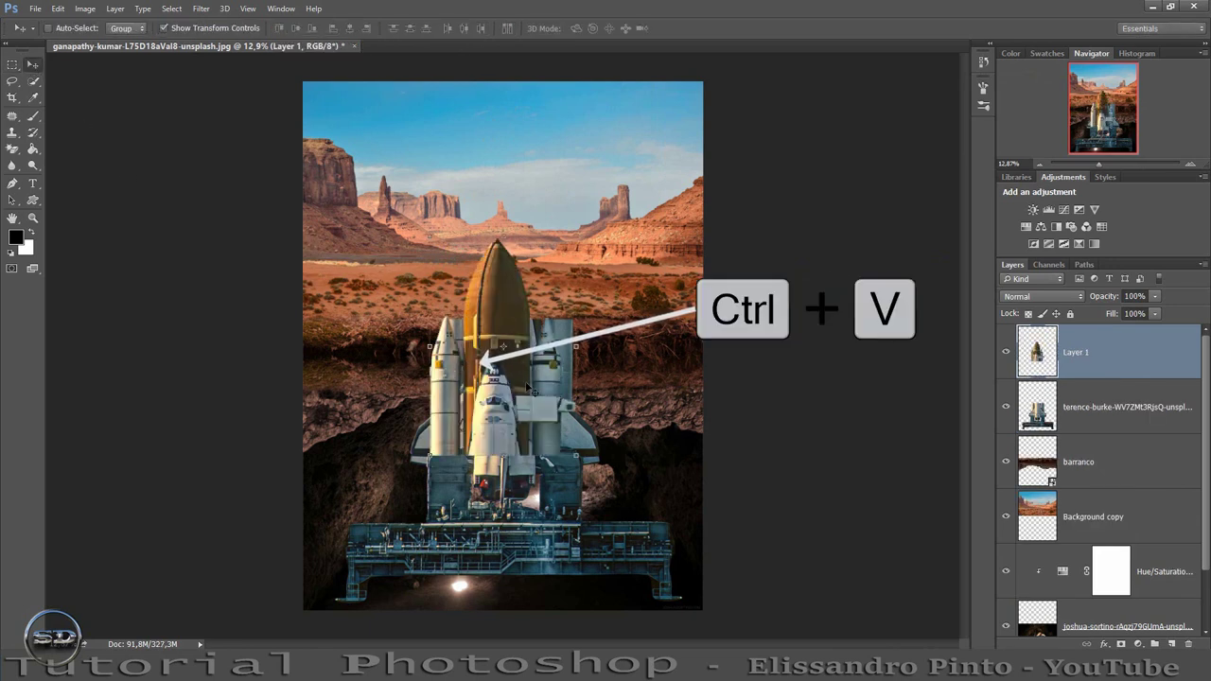
# Move the pasted shuttle top upward into the desert and shrink it slightly
pyautogui.moveTo(530, 392)
pyautogui.mouseDown()
pyautogui.moveTo(527, 214)
pyautogui.moveTo(535, 235)
pyautogui.mouseUp()
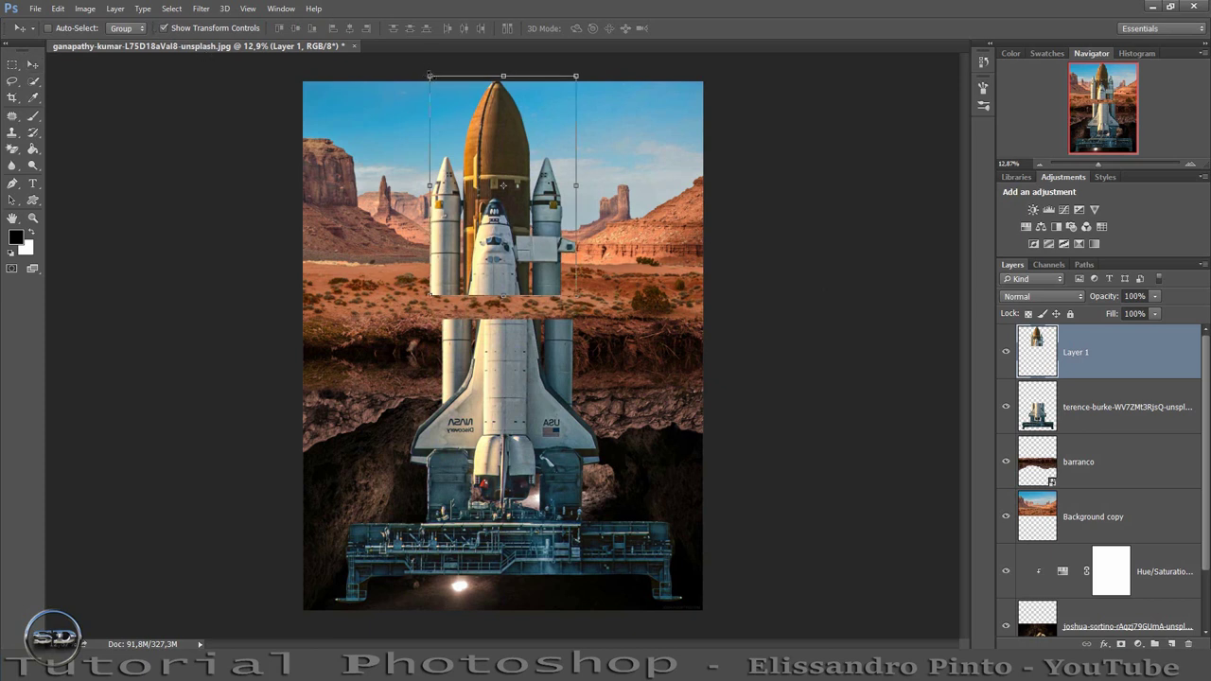
pyautogui.moveTo(428, 74)
pyautogui.mouseDown()
pyautogui.moveTo(447, 107)
pyautogui.moveTo(441, 125)
pyautogui.mouseUp()
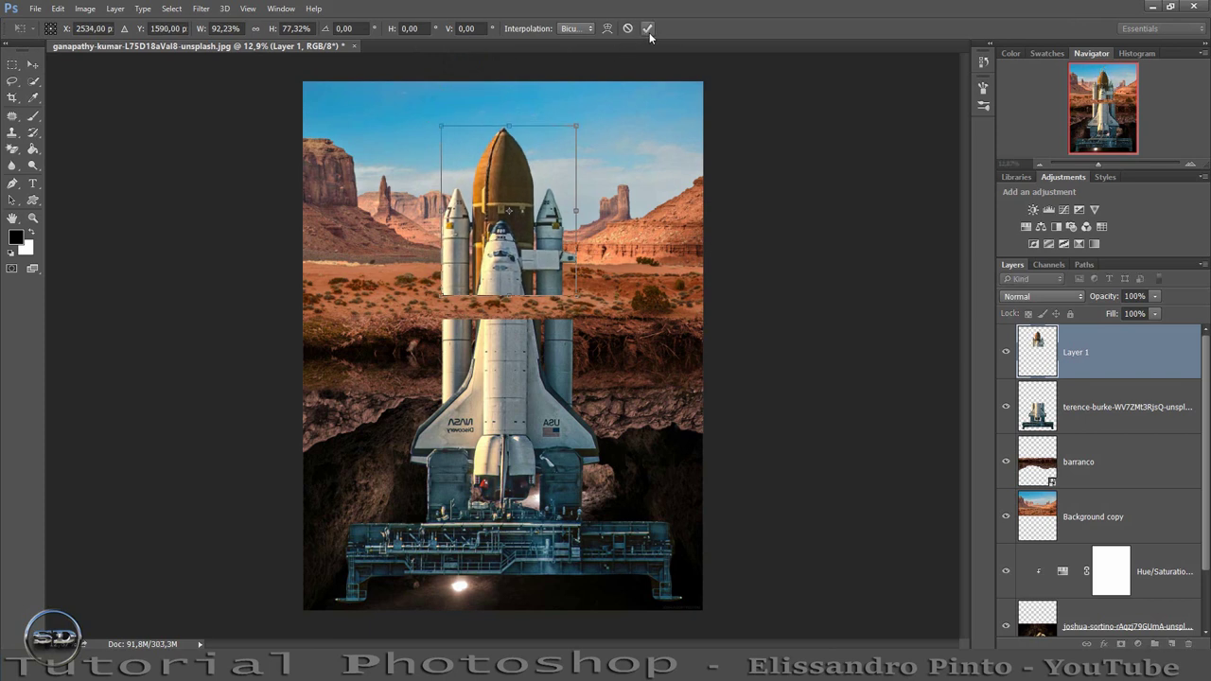
pyautogui.click(647, 29)
pyautogui.moveTo(536, 213); pyautogui.dragTo(539, 201)
# Scale the lower shuttle part down to about 85% to fit the cave
pyautogui.click(1031, 409)
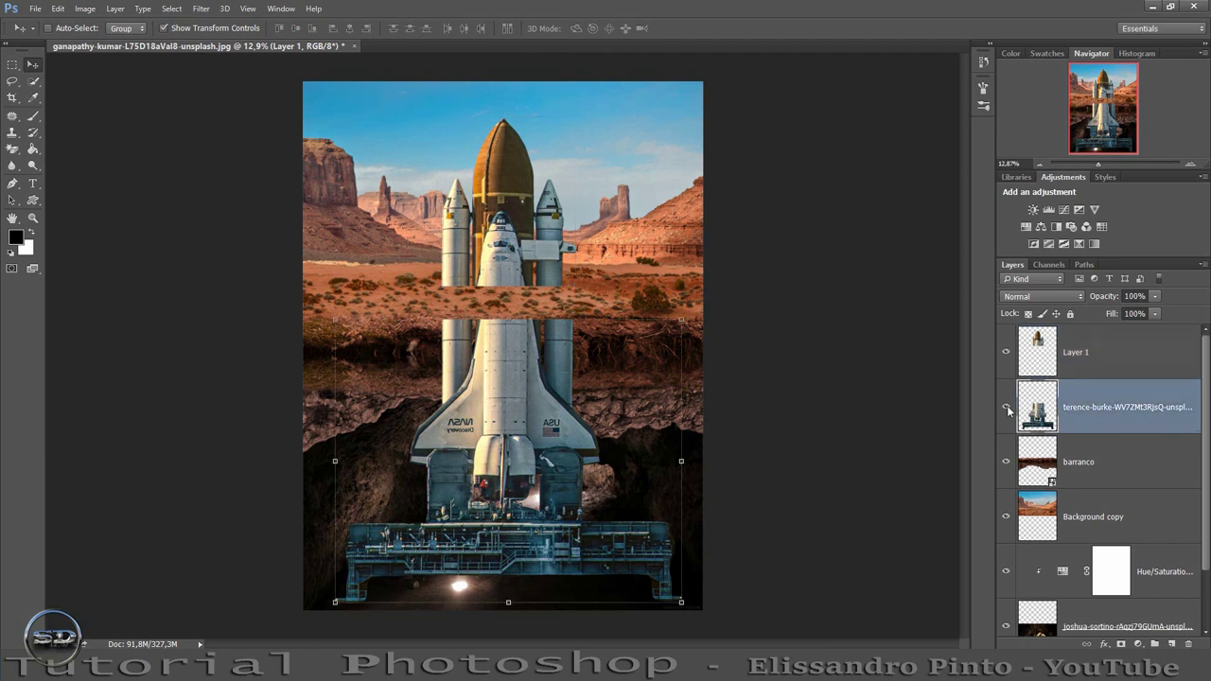
pyautogui.moveTo(334, 321); pyautogui.dragTo(345, 325)
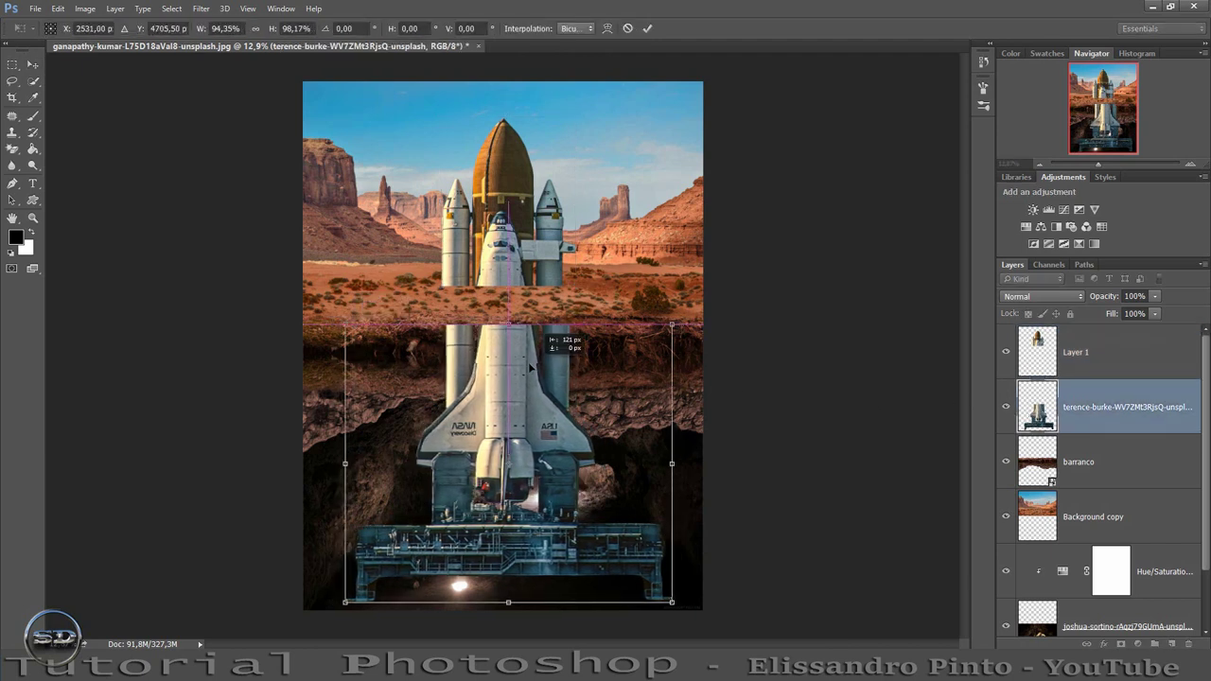
pyautogui.moveTo(530, 366); pyautogui.dragTo(531, 367)
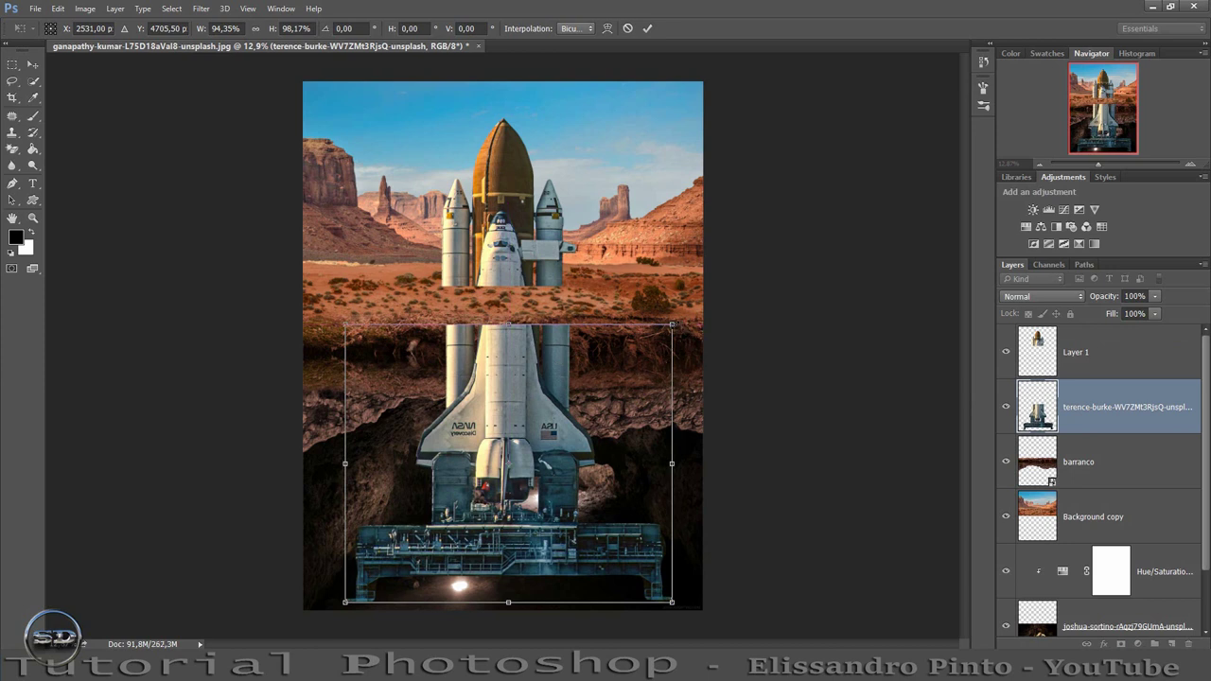
pyautogui.moveTo(672, 324); pyautogui.dragTo(662, 343)
pyautogui.moveTo(515, 430); pyautogui.dragTo(511, 430)
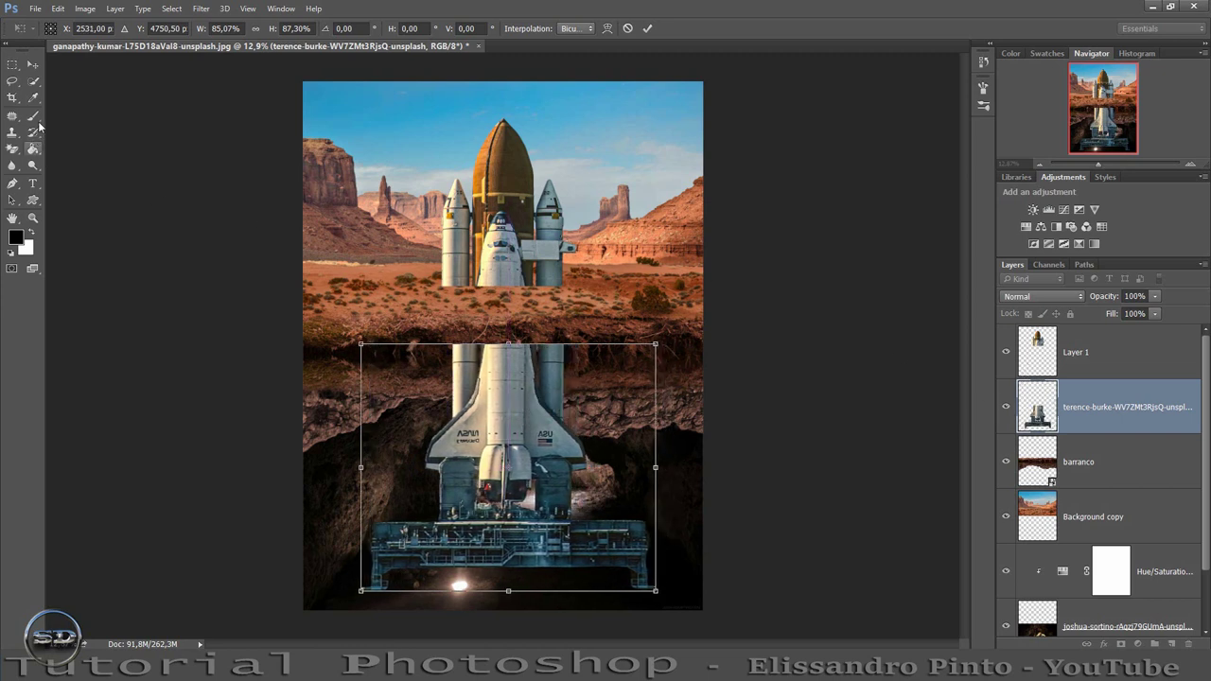
pyautogui.click(33, 66)
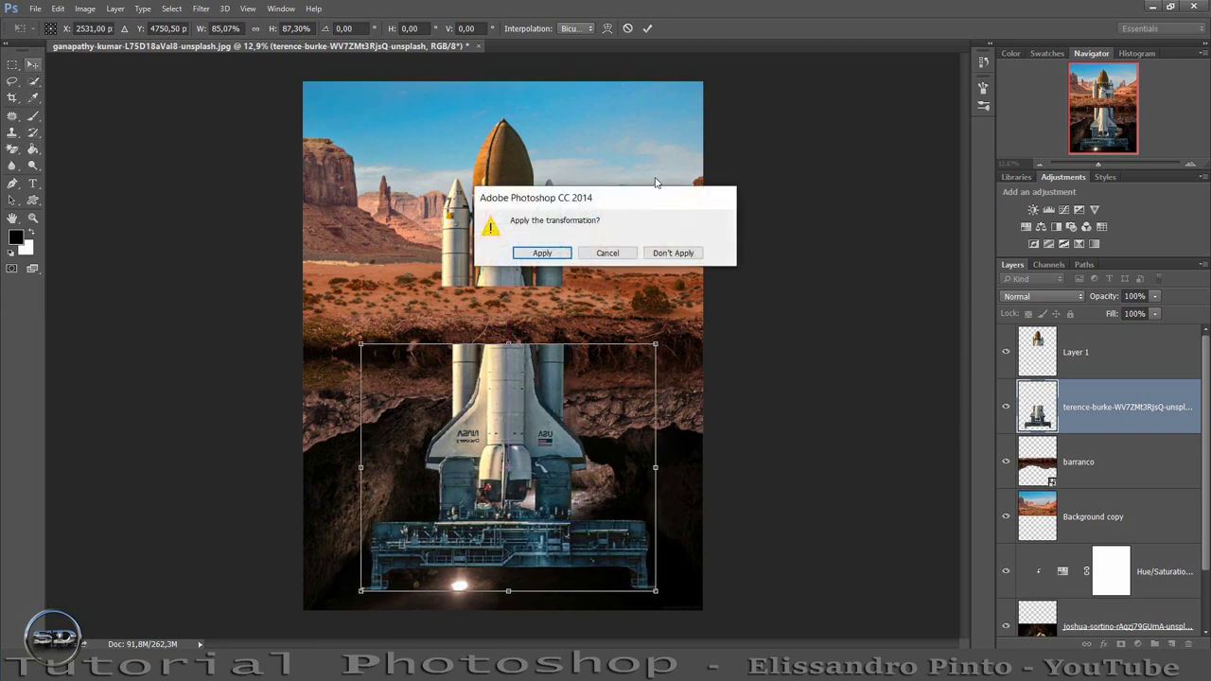
pyautogui.click(542, 253)
# Scale the upper rocket stack to about 93% and set it on the desert sand
pyautogui.click(548, 217)
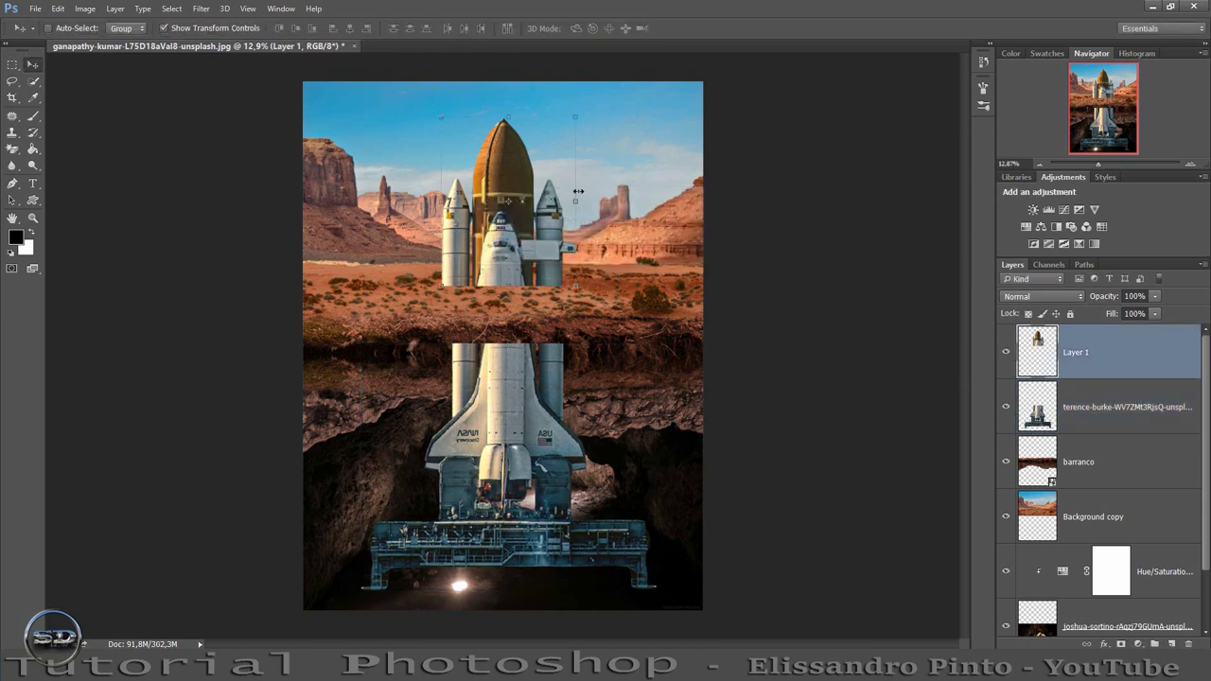
pyautogui.moveTo(575, 115); pyautogui.dragTo(572, 123)
pyautogui.moveTo(511, 170); pyautogui.dragTo(519, 227)
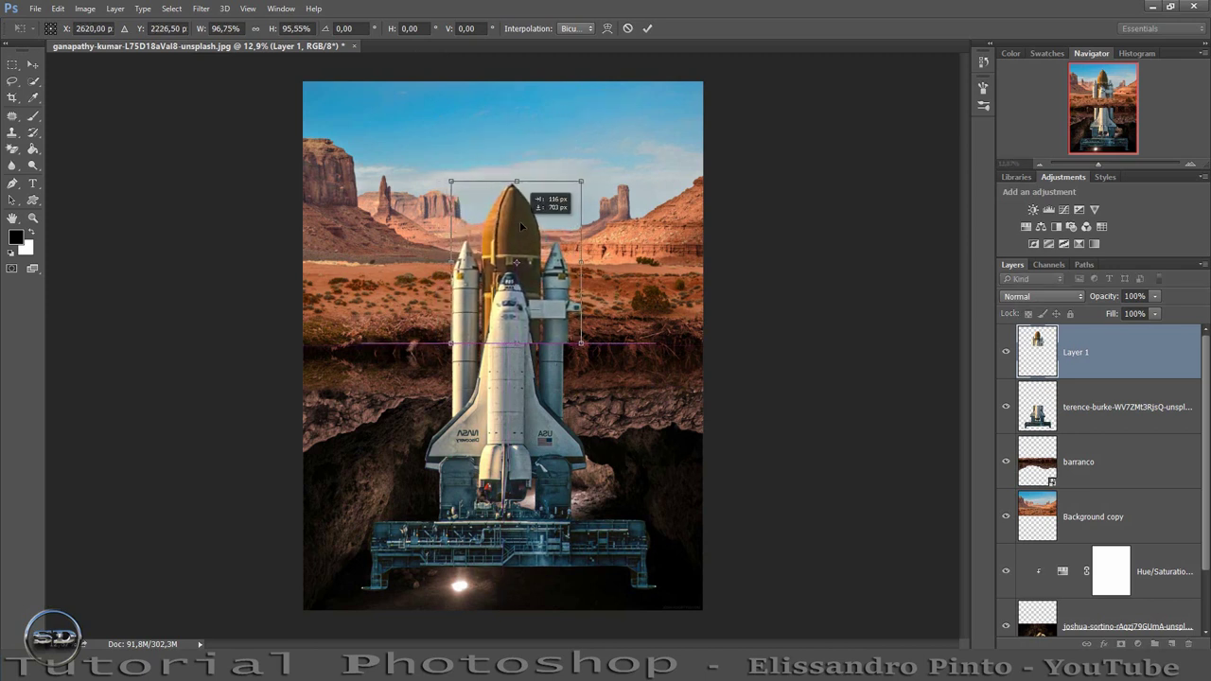
pyautogui.moveTo(582, 178)
pyautogui.mouseDown()
pyautogui.moveTo(548, 216)
pyautogui.moveTo(507, 207)
pyautogui.mouseUp()
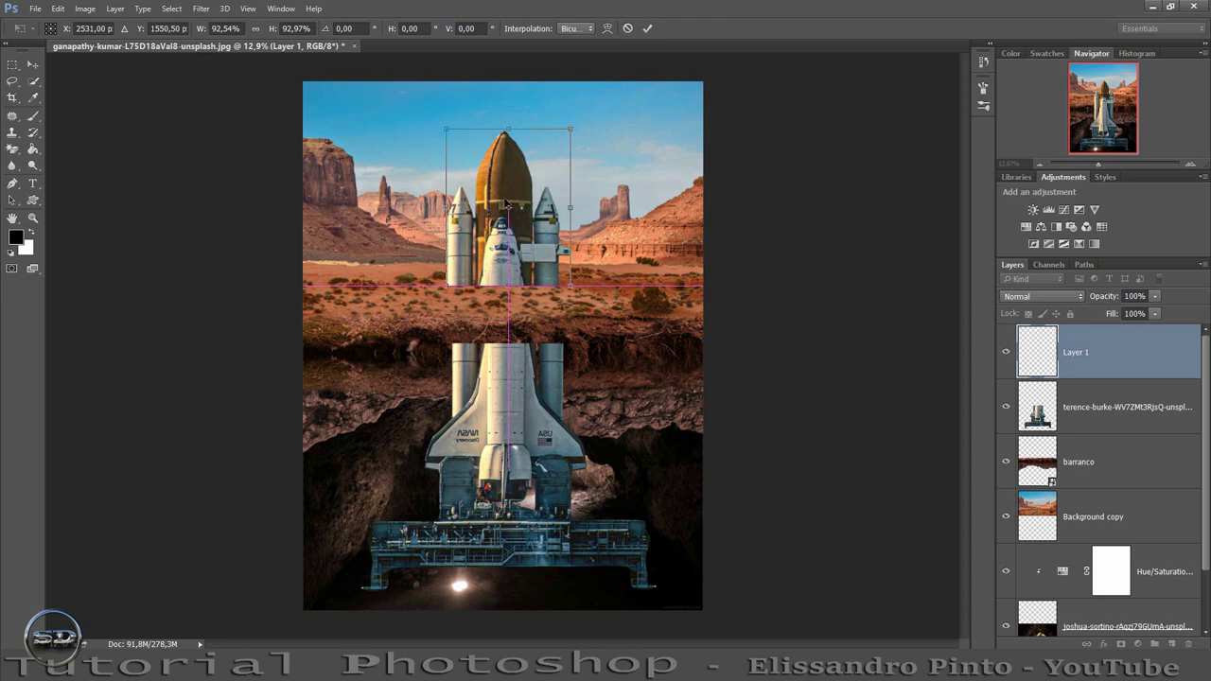
pyautogui.click(34, 116)
pyautogui.click(542, 253)
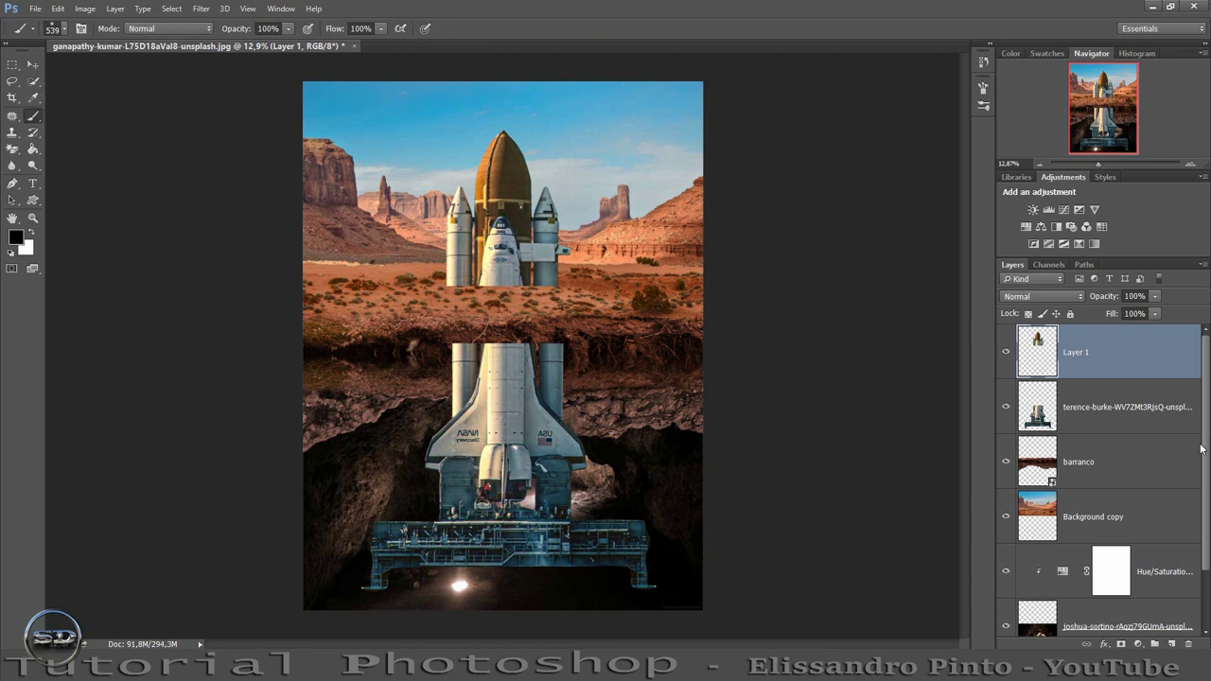
# Move the terence-burke lower shuttle layer below barranco, behind the cave ceiling
pyautogui.moveTo(1091, 422); pyautogui.dragTo(1093, 477)
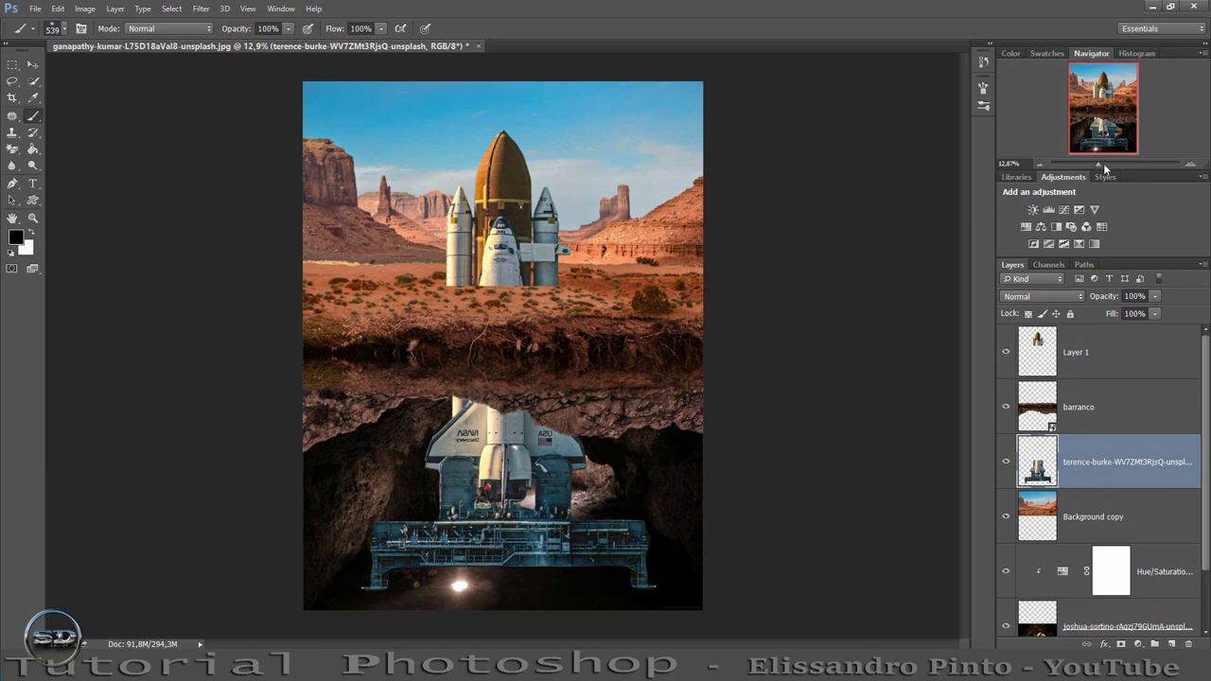
pyautogui.moveTo(1102, 163); pyautogui.dragTo(1089, 97)
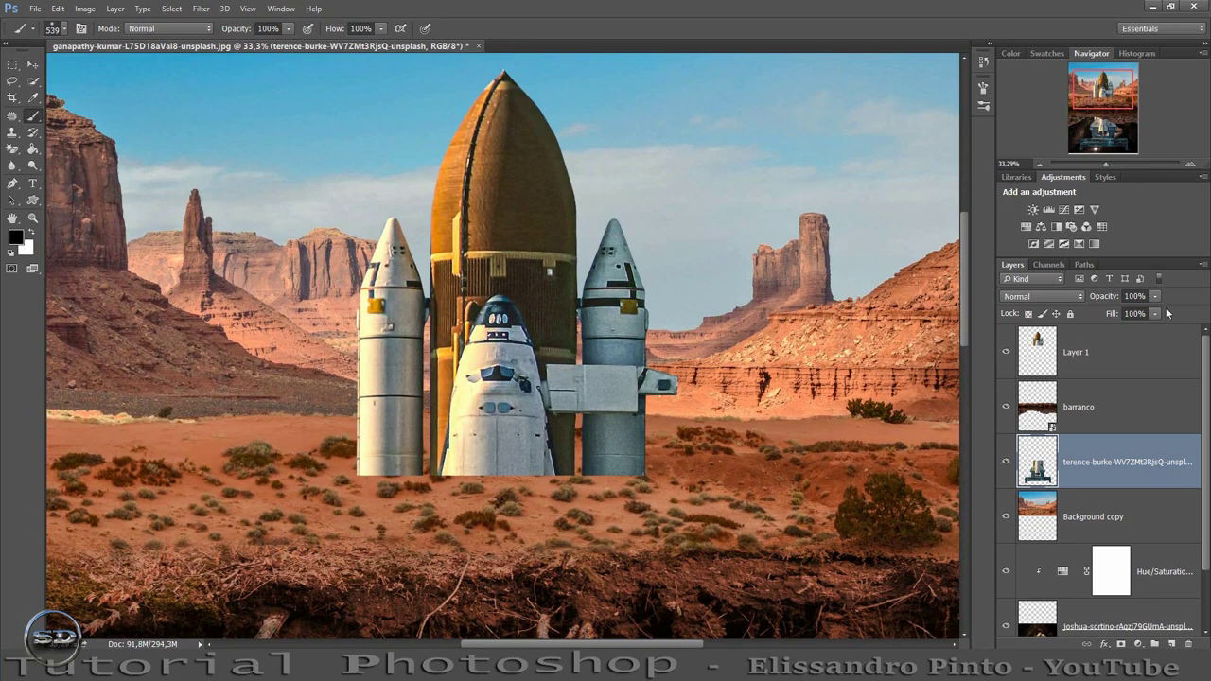
pyautogui.click(1006, 355)
pyautogui.click(1049, 368)
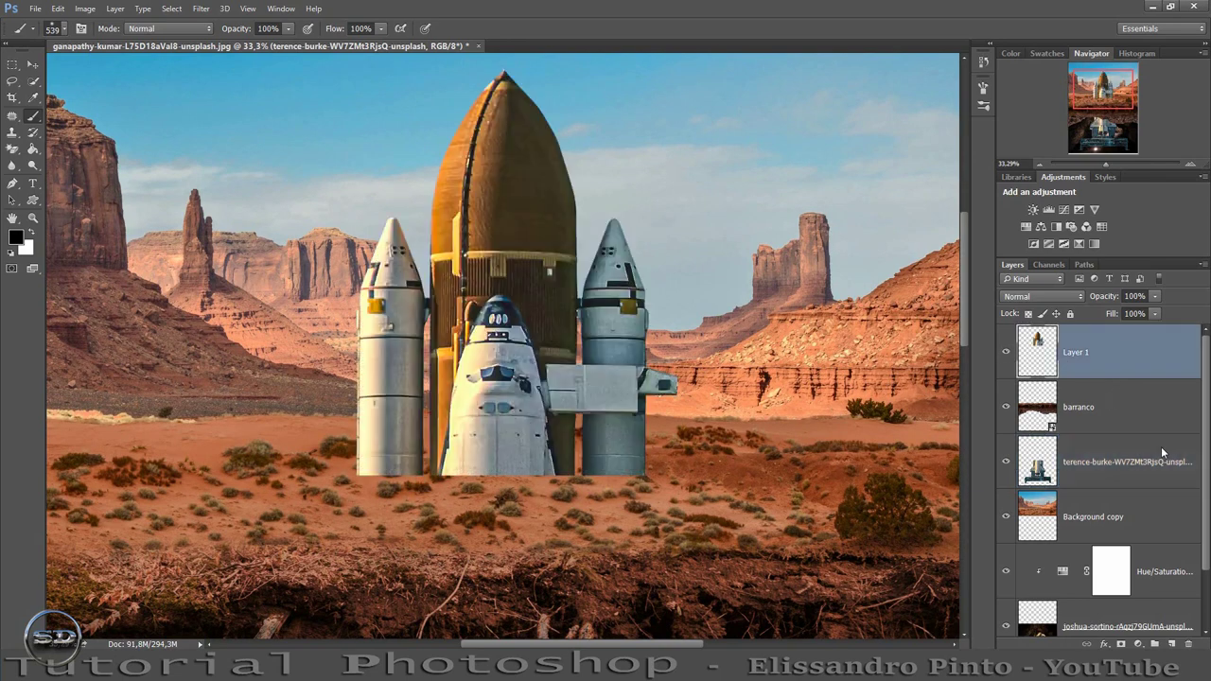
# Add Layer 2 clipped to Layer 1 and paint a black shadow along the rocket bases
pyautogui.click(1171, 643)
pyautogui.rightClick(1104, 361)
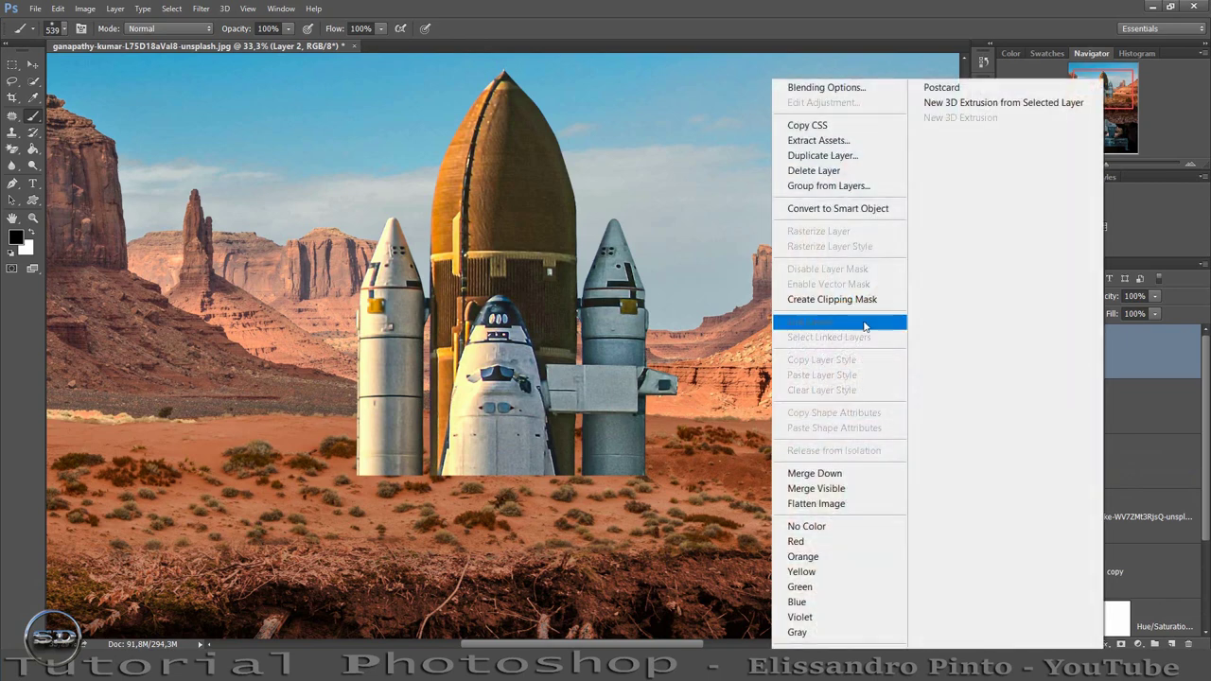
pyautogui.click(857, 301)
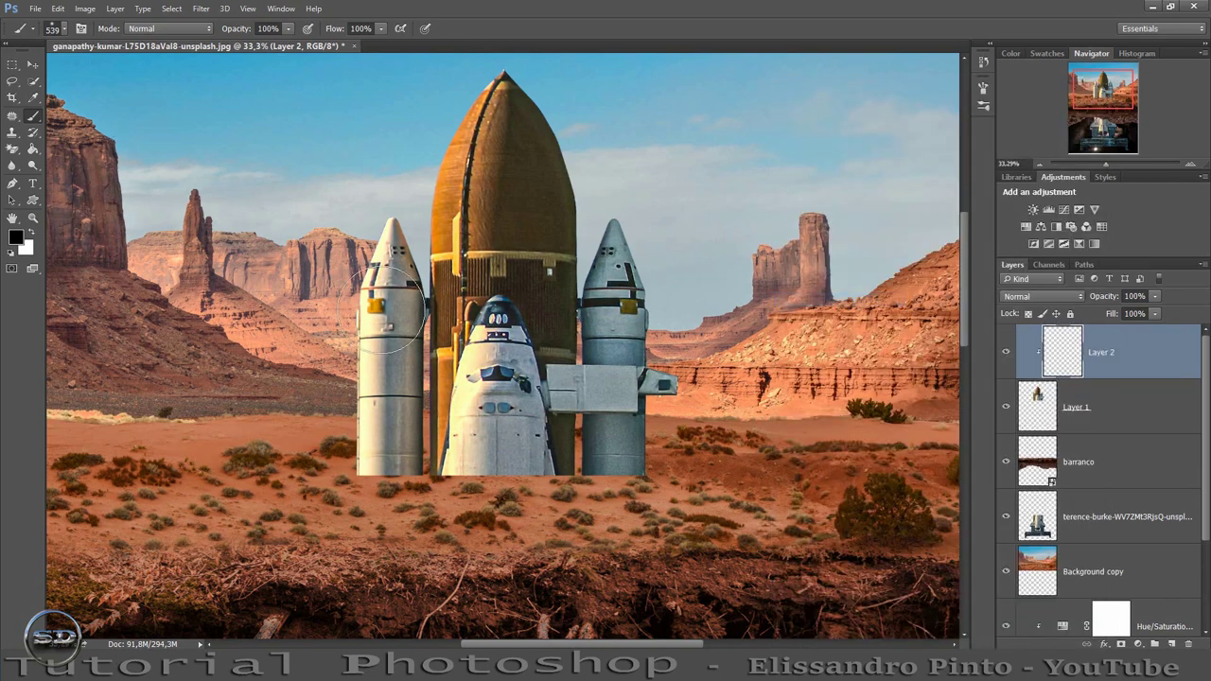
pyautogui.moveTo(638, 515); pyautogui.dragTo(231, 498)
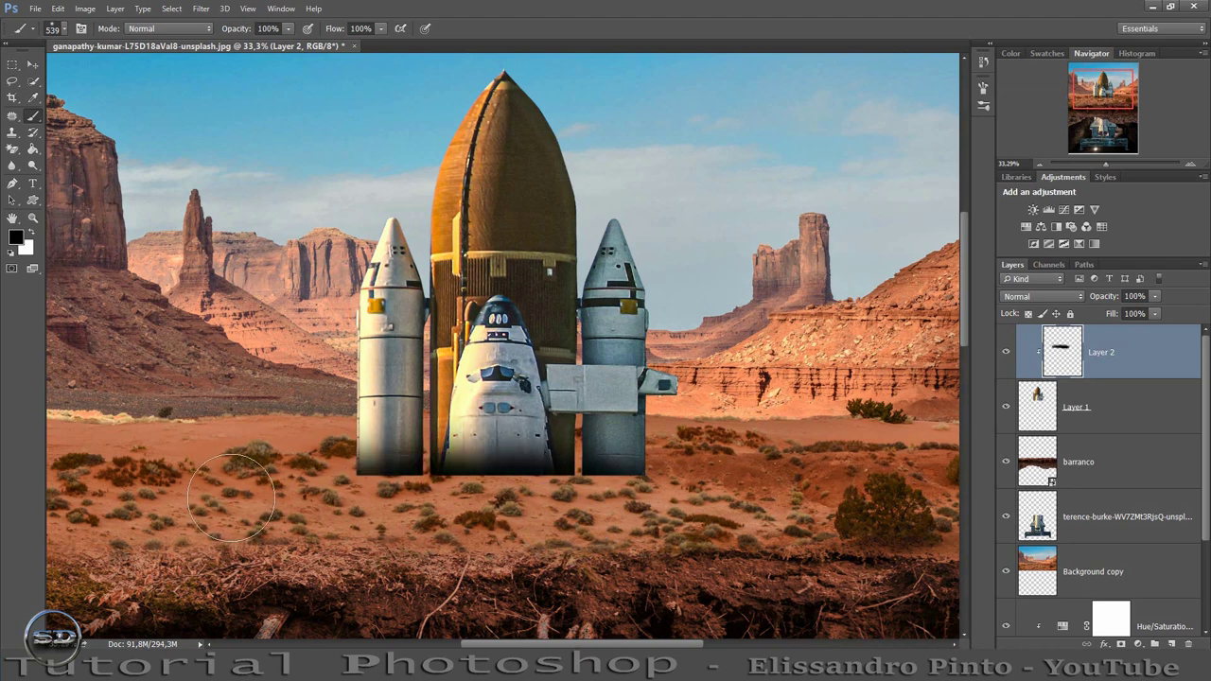
pyautogui.click(33, 64)
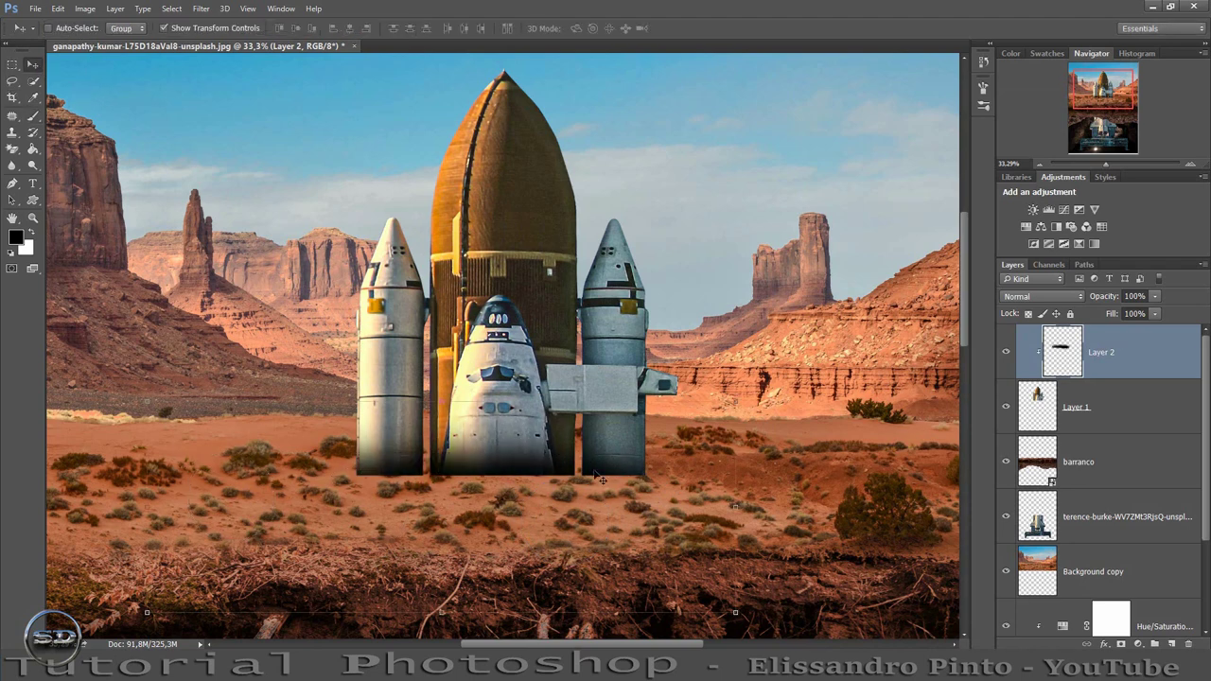
pyautogui.moveTo(597, 472); pyautogui.dragTo(596, 488)
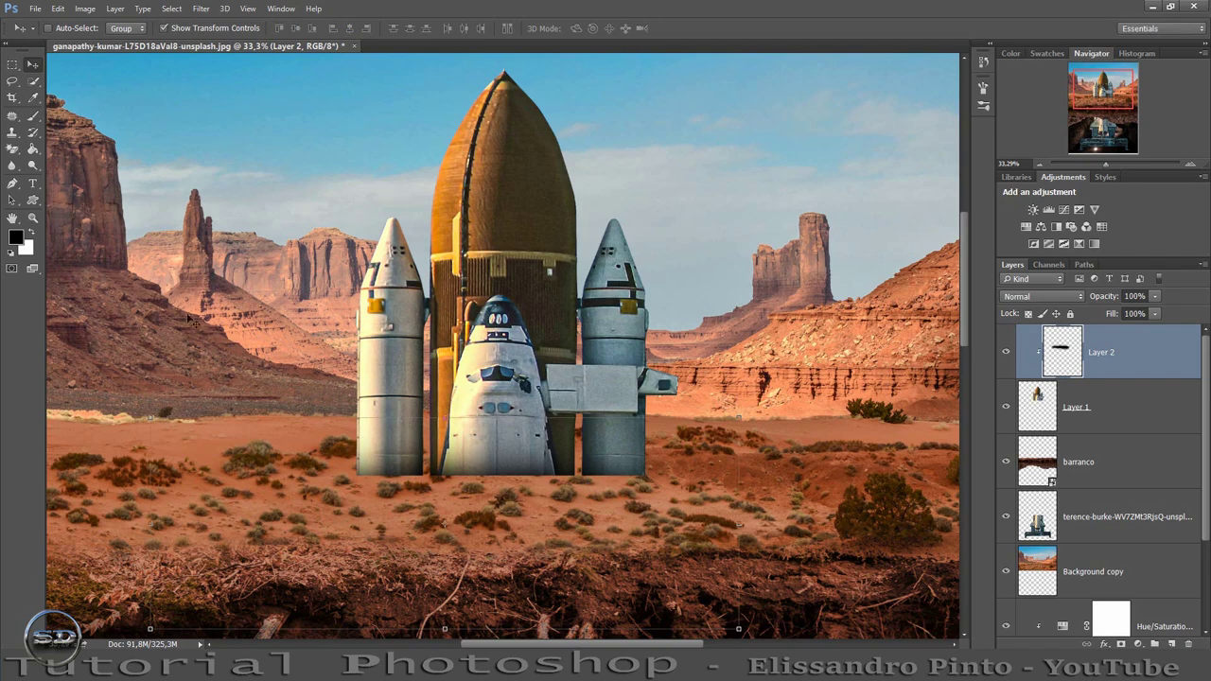
pyautogui.click(34, 115)
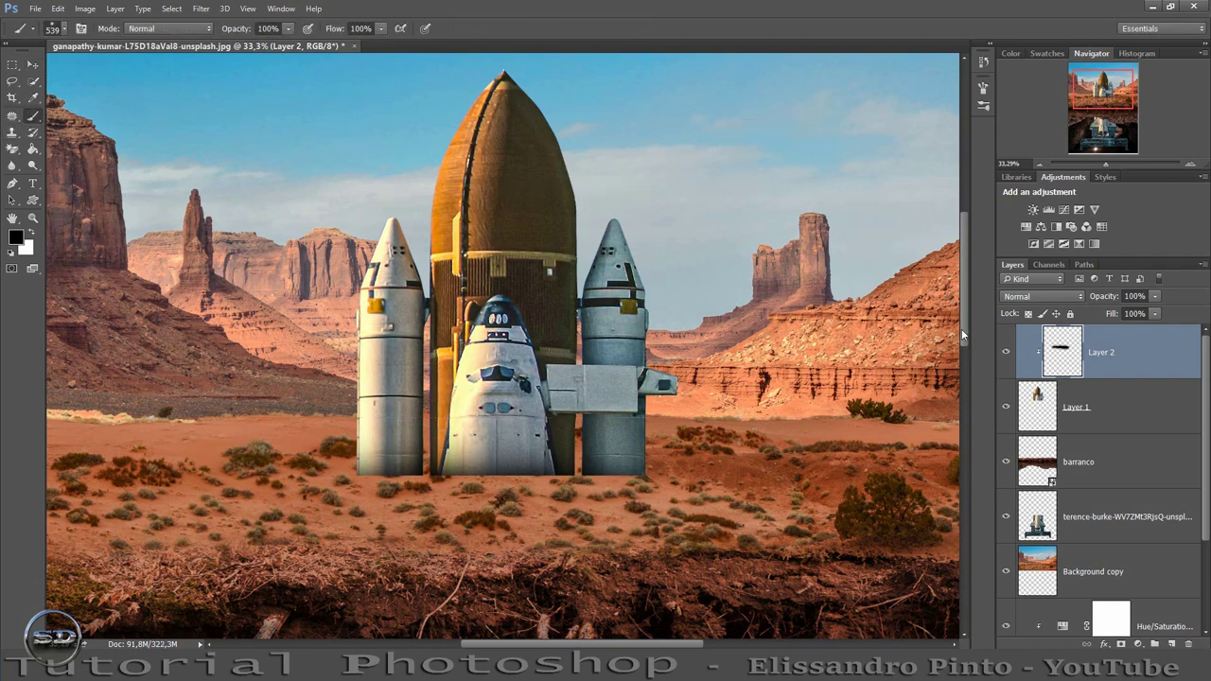
pyautogui.moveTo(961, 328); pyautogui.dragTo(961, 409)
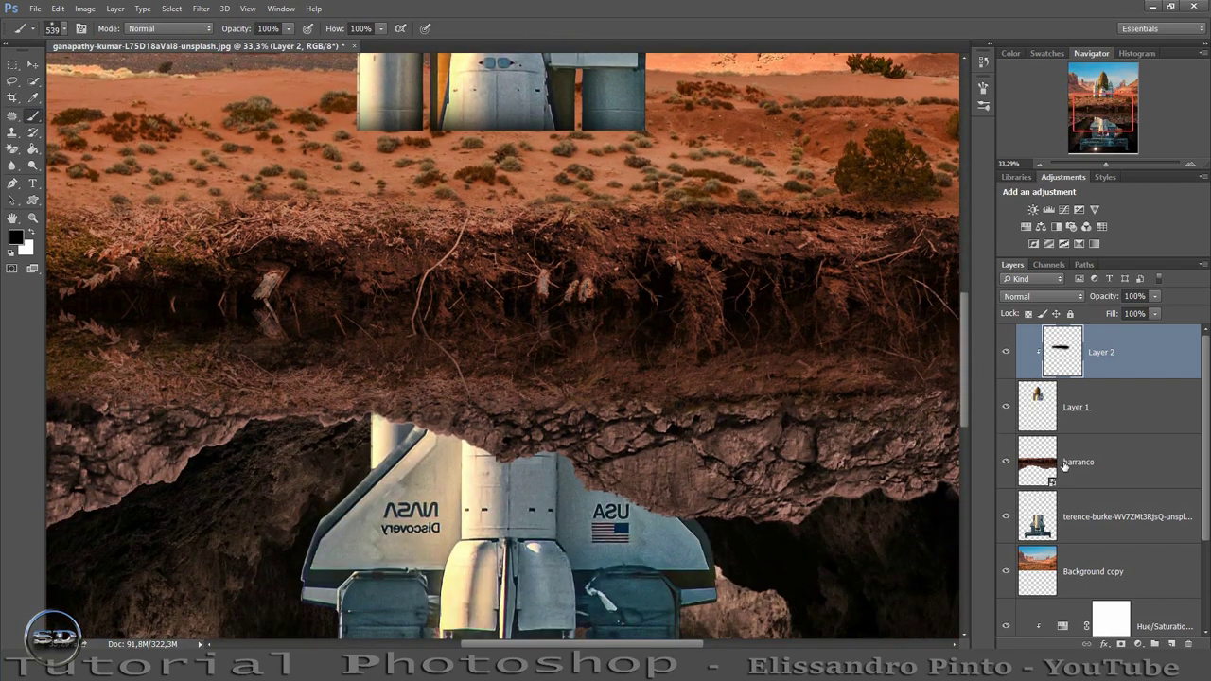
# Add Layer 3 clipped to the lower shuttle, brush black over both wings, fill about 81%
pyautogui.click(1045, 511)
pyautogui.click(1172, 644)
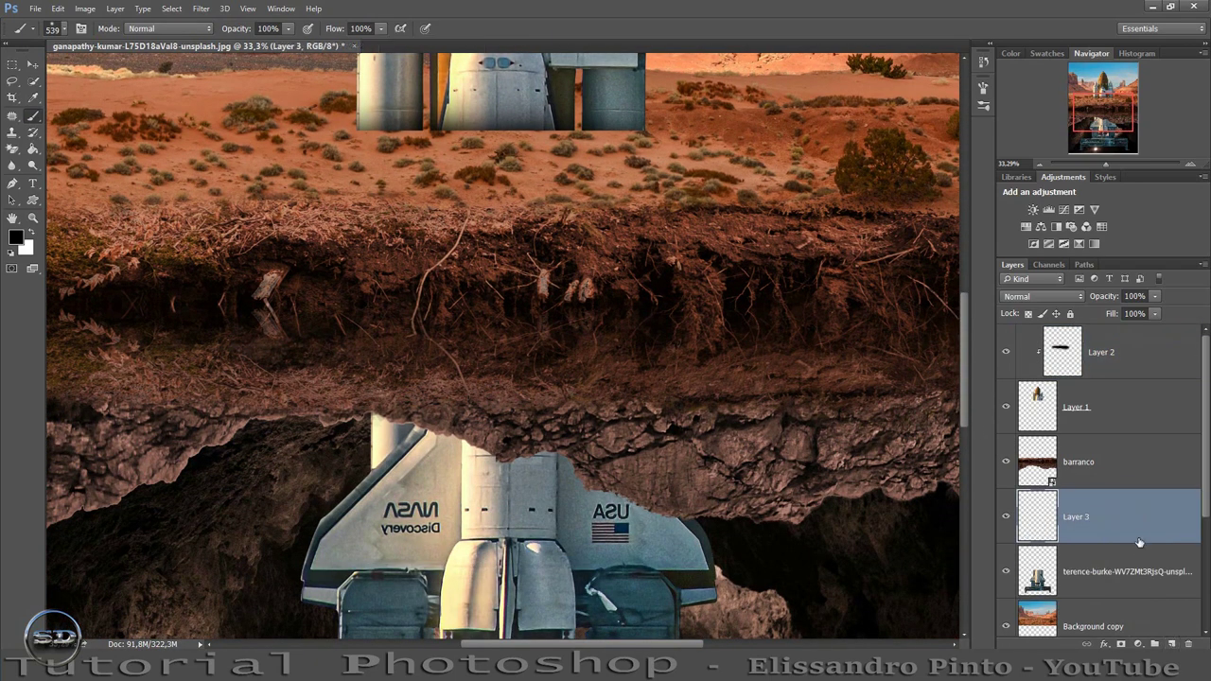
pyautogui.rightClick(1130, 517)
pyautogui.click(856, 299)
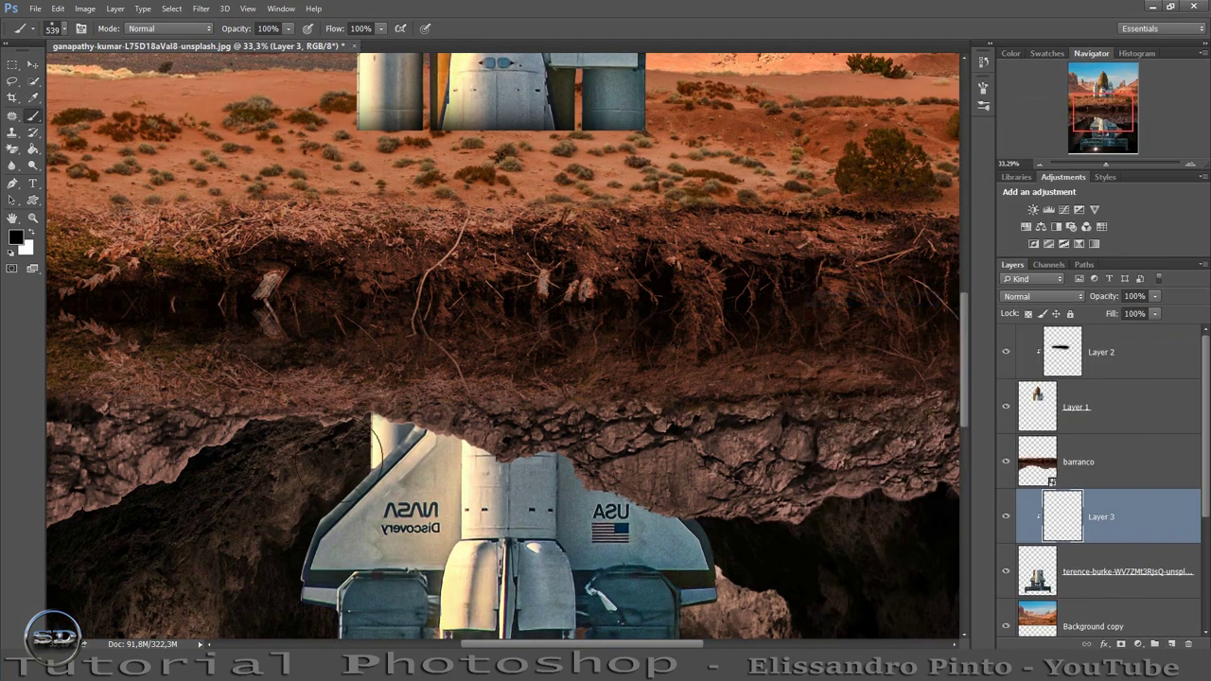
pyautogui.moveTo(541, 452); pyautogui.dragTo(729, 533)
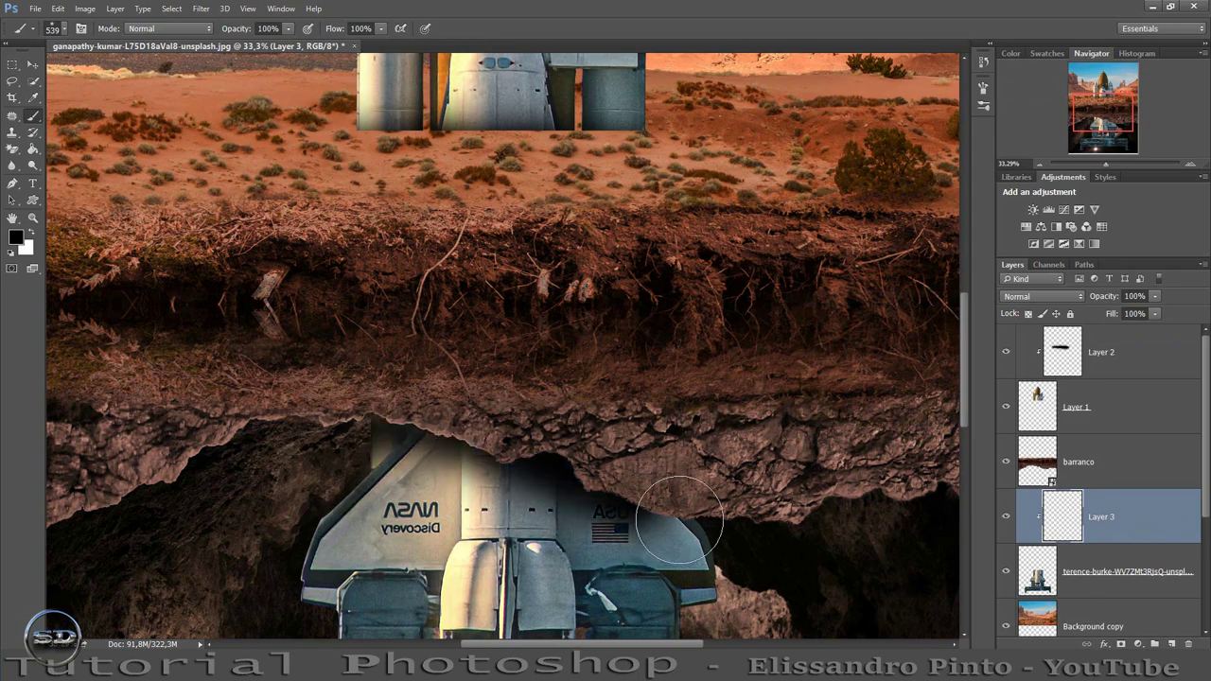
pyautogui.moveTo(422, 428); pyautogui.dragTo(311, 513)
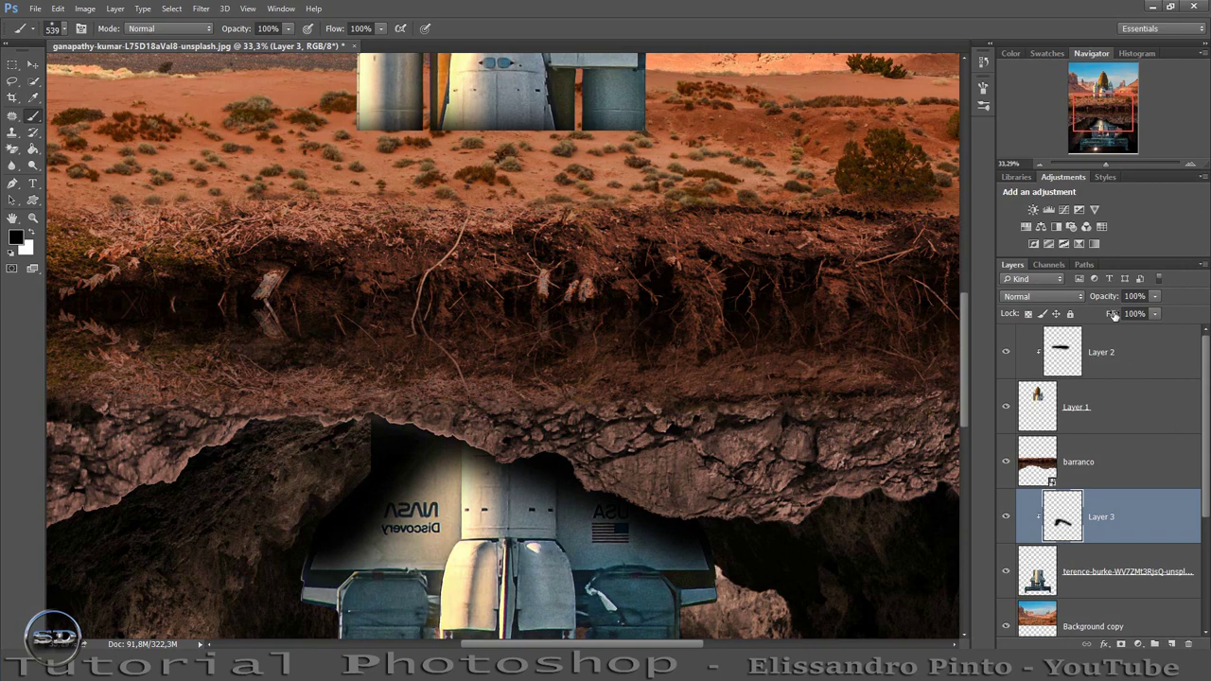
pyautogui.moveTo(1114, 314)
pyautogui.mouseDown()
pyautogui.moveTo(1097, 315)
pyautogui.moveTo(1107, 315)
pyautogui.mouseUp()
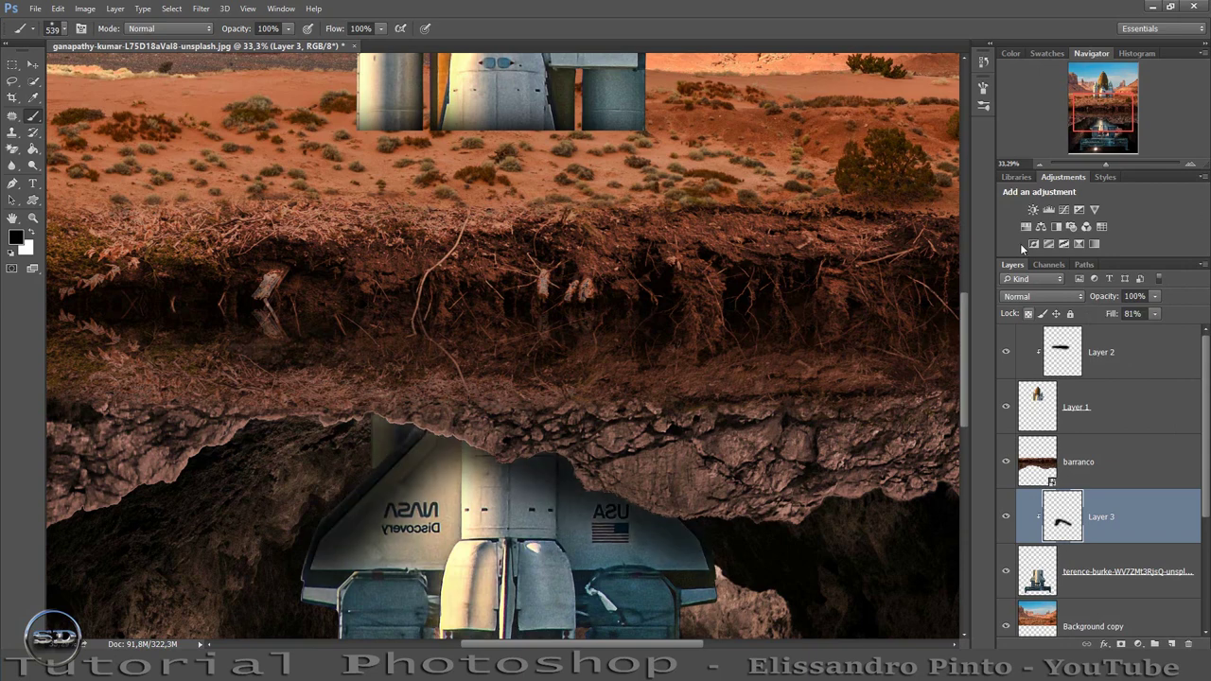
pyautogui.moveTo(963, 325); pyautogui.dragTo(952, 388)
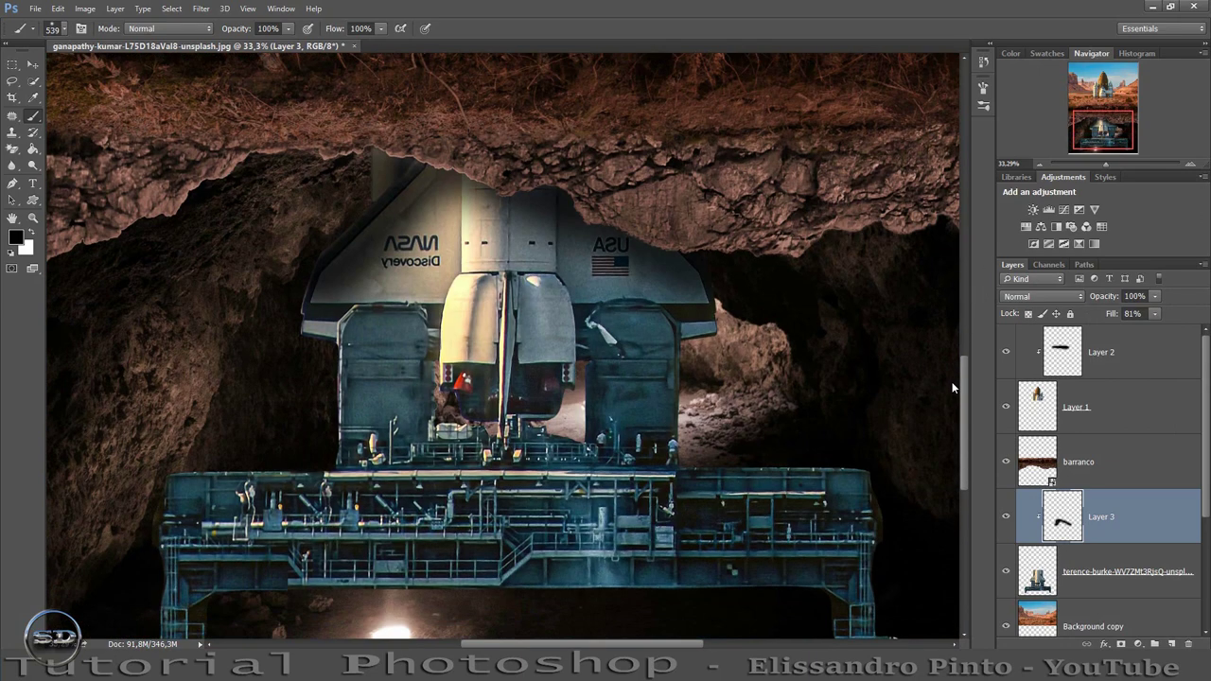
pyautogui.moveTo(1108, 165); pyautogui.dragTo(1103, 163)
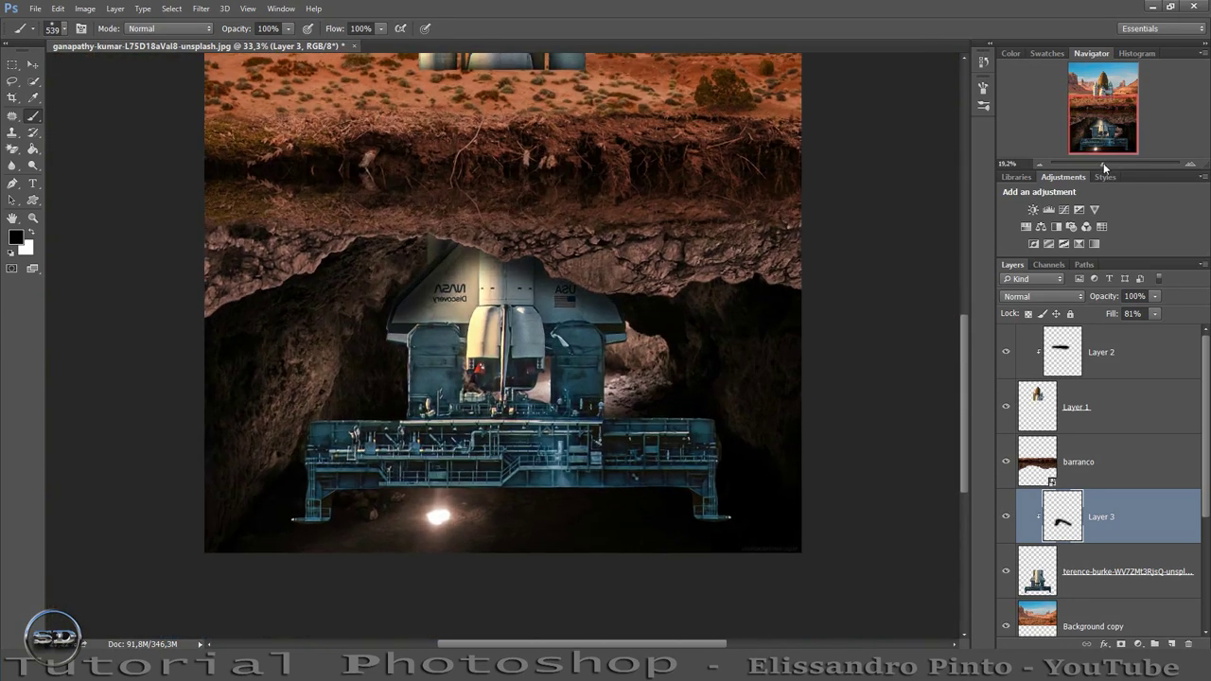
# Add a Layer 4 clipped to the lower shuttle, darken its platform and nozzles, fill 86%
pyautogui.click(1096, 592)
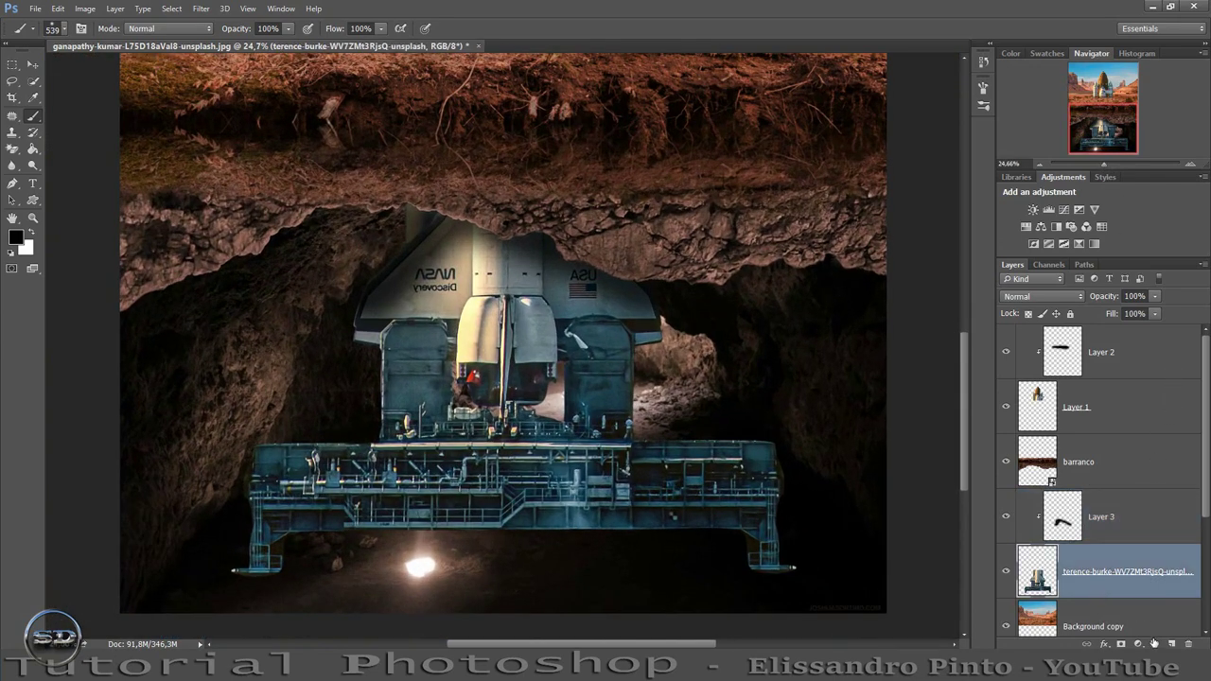
pyautogui.click(1171, 644)
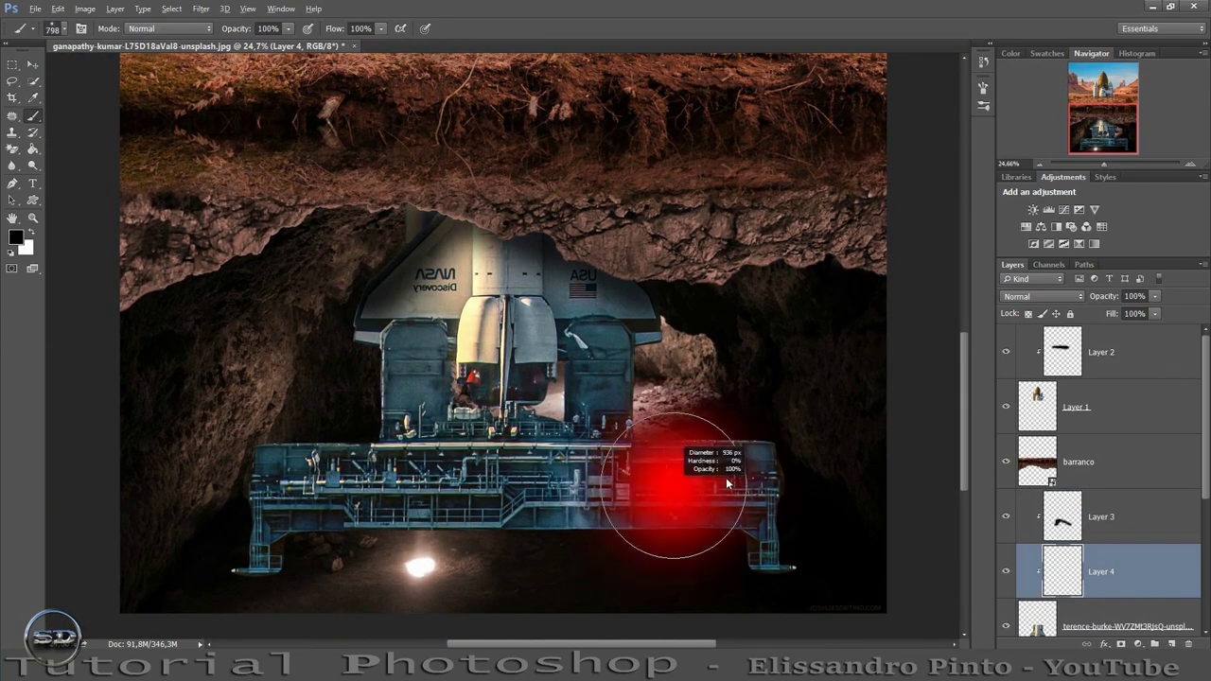
pyautogui.moveTo(810, 519)
pyautogui.mouseDown()
pyautogui.moveTo(575, 534)
pyautogui.moveTo(108, 514)
pyautogui.mouseUp()
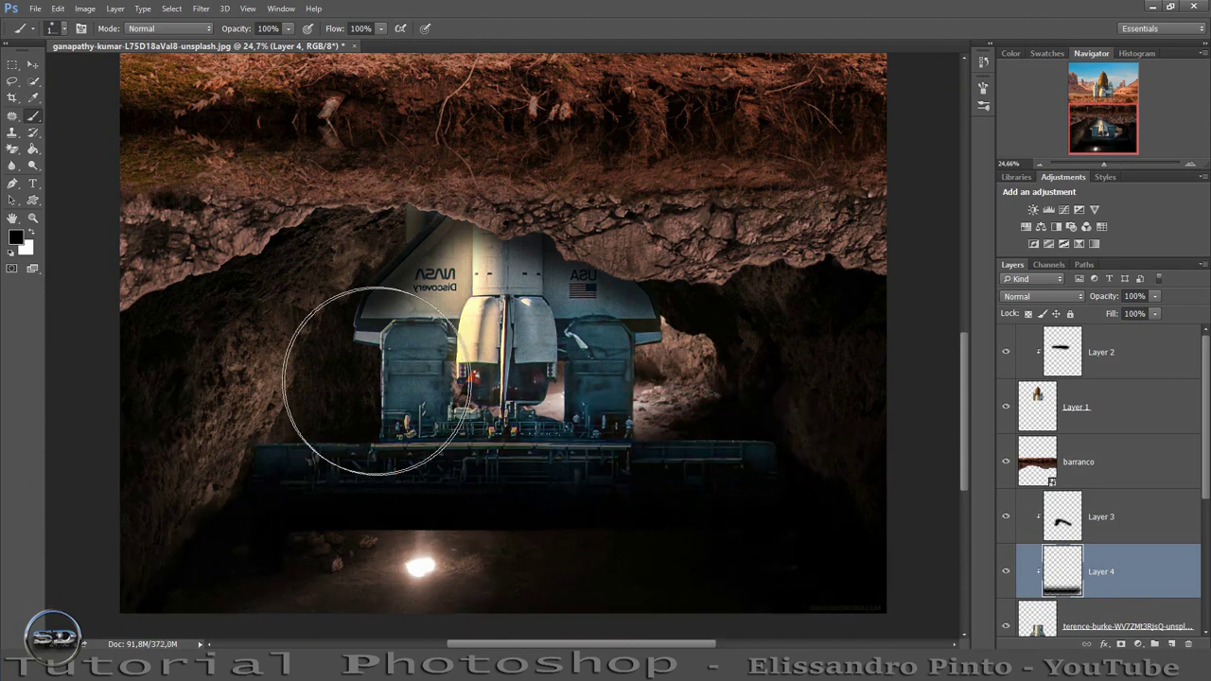
pyautogui.moveTo(492, 419)
pyautogui.mouseDown()
pyautogui.moveTo(481, 391)
pyautogui.moveTo(489, 286)
pyautogui.mouseUp()
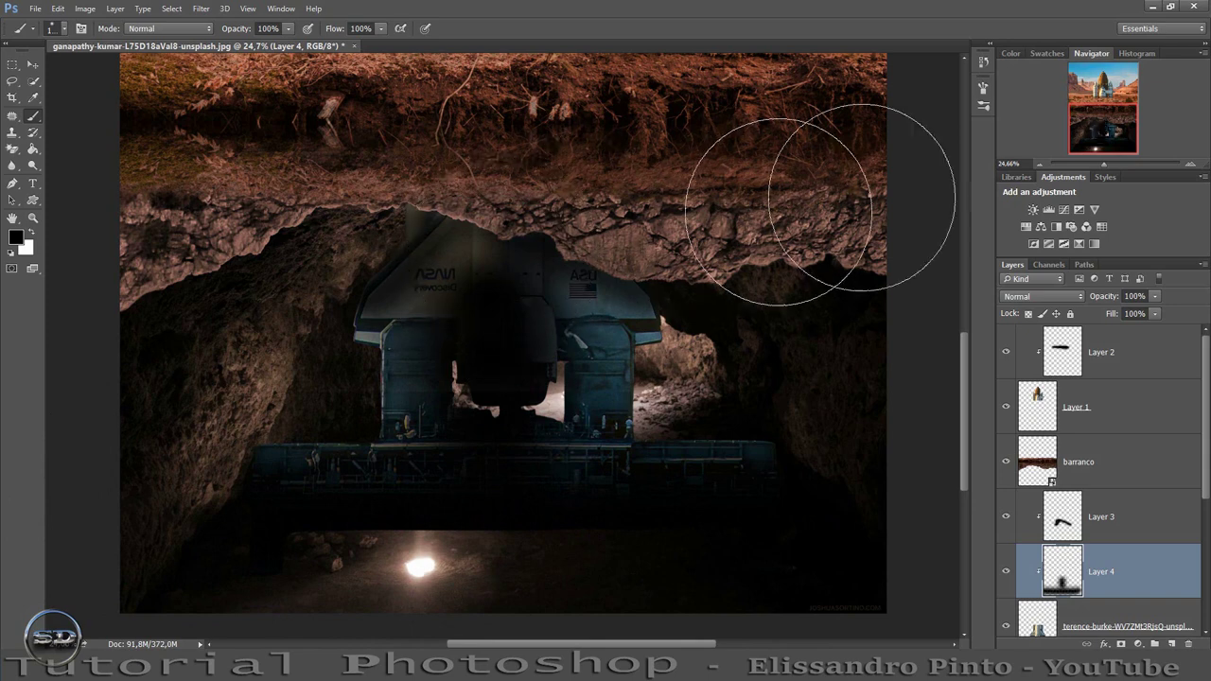
pyautogui.moveTo(1113, 314); pyautogui.dragTo(1105, 313)
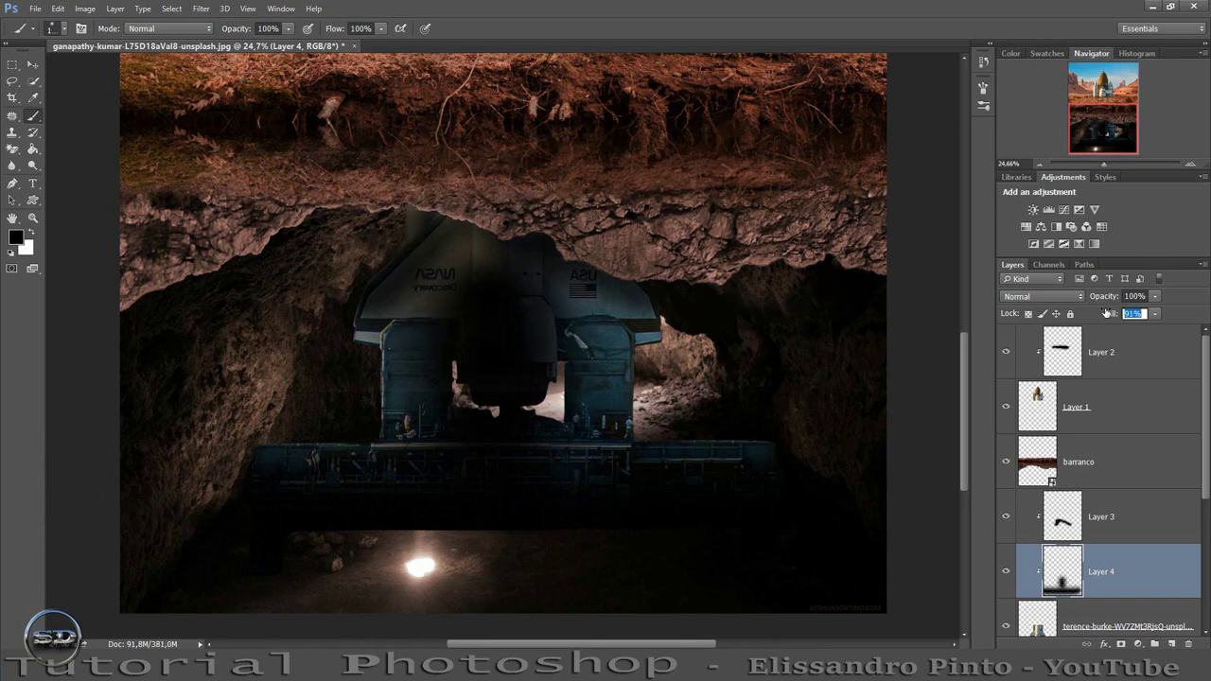
pyautogui.write('86')
pyautogui.press('Return')
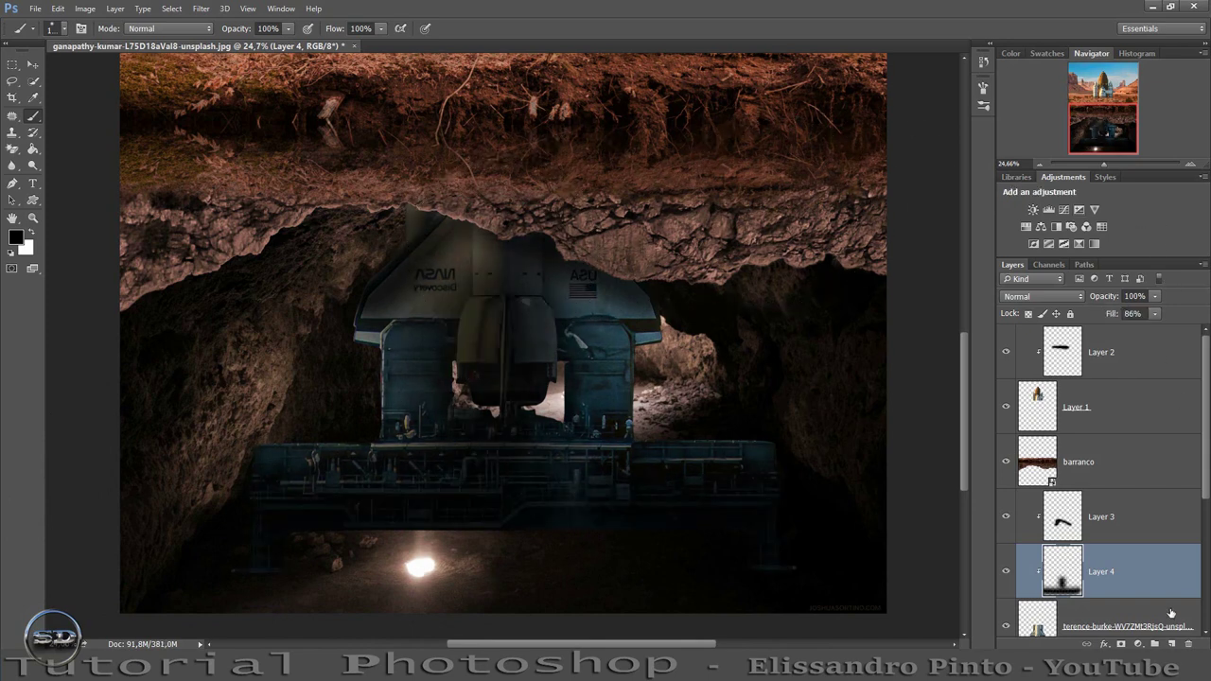
# Paint black over the bottom-left floor on a new layer above Layer 3, brush 425 px
pyautogui.scroll(-3, 1170, 612)
pyautogui.click(1125, 475)
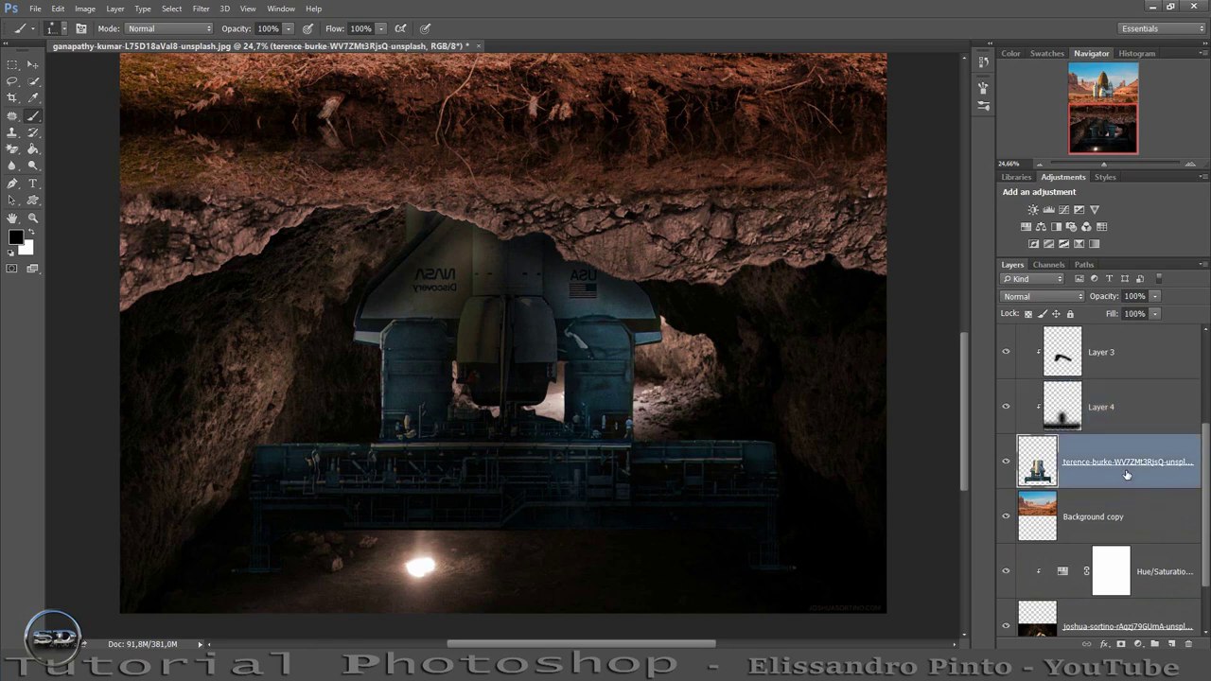
pyautogui.click(1134, 376)
pyautogui.scroll(2, 1134, 377)
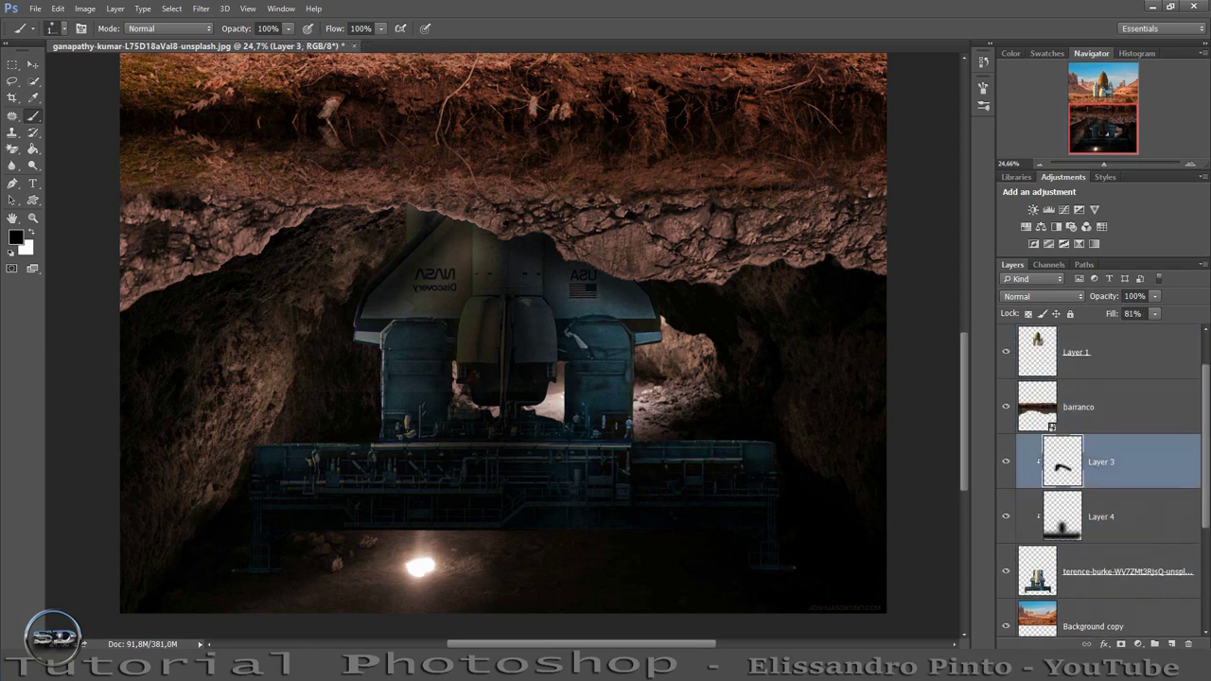
pyautogui.click(1171, 644)
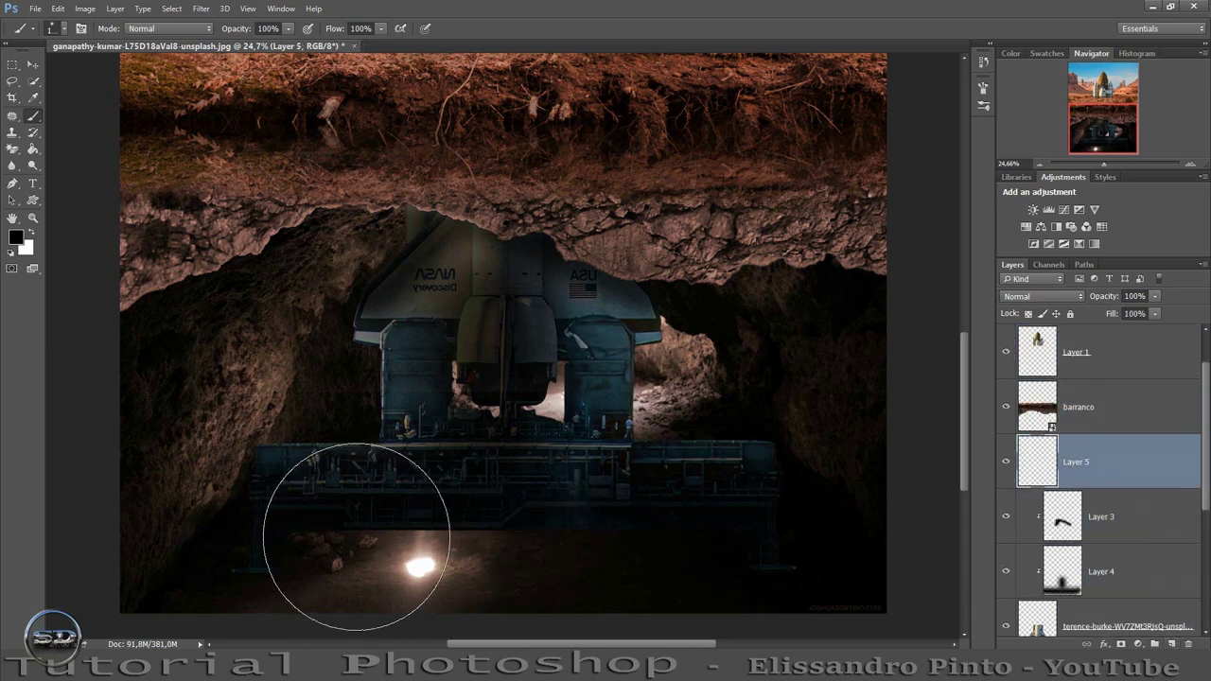
pyautogui.moveTo(355, 536); pyautogui.dragTo(263, 570)
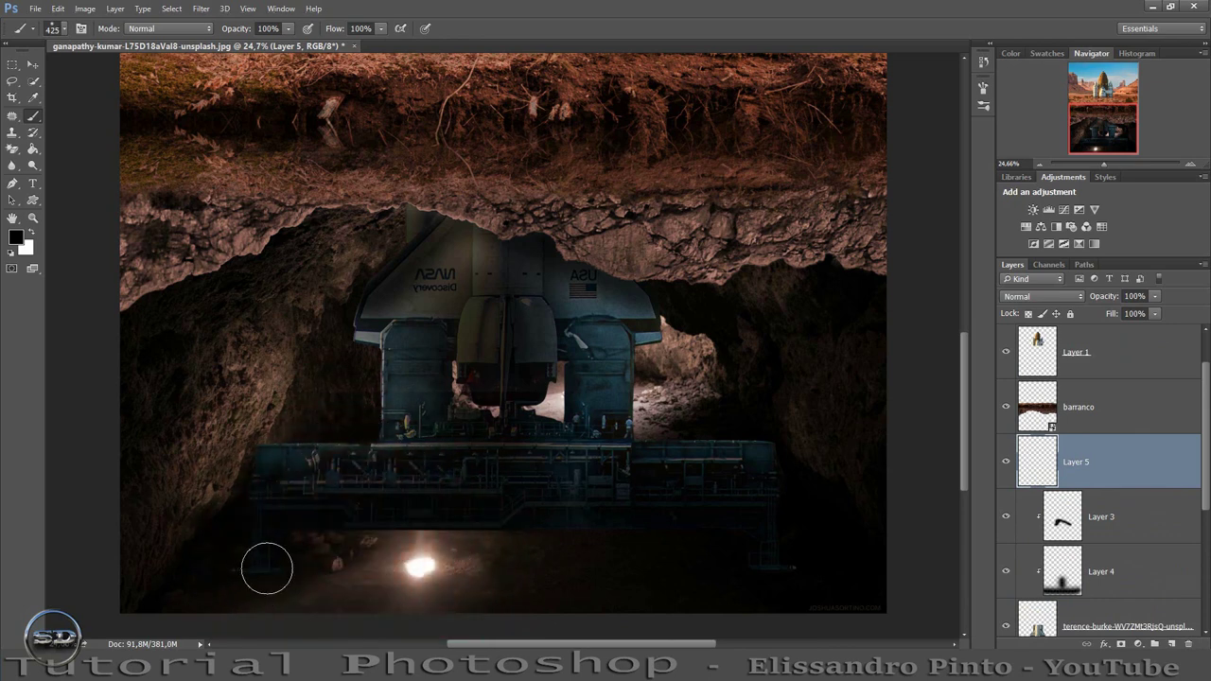
pyautogui.moveTo(262, 575); pyautogui.dragTo(142, 614)
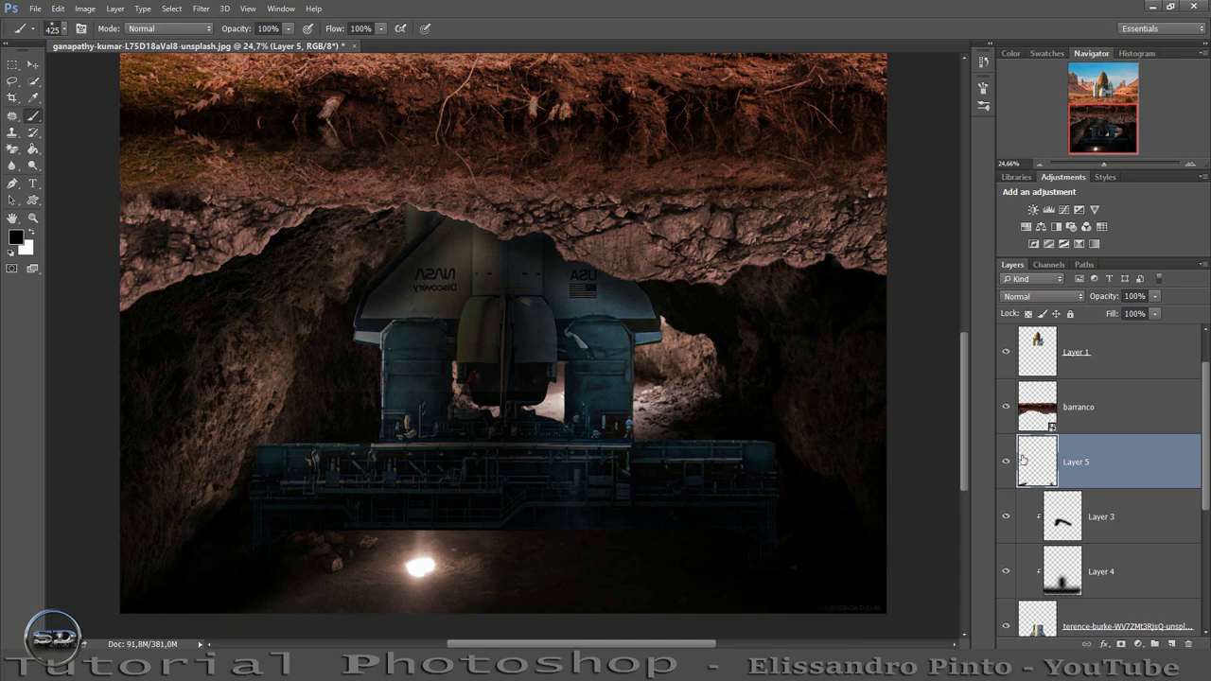
pyautogui.moveTo(1111, 314); pyautogui.dragTo(1087, 315)
pyautogui.scroll(-1, 1022, 613)
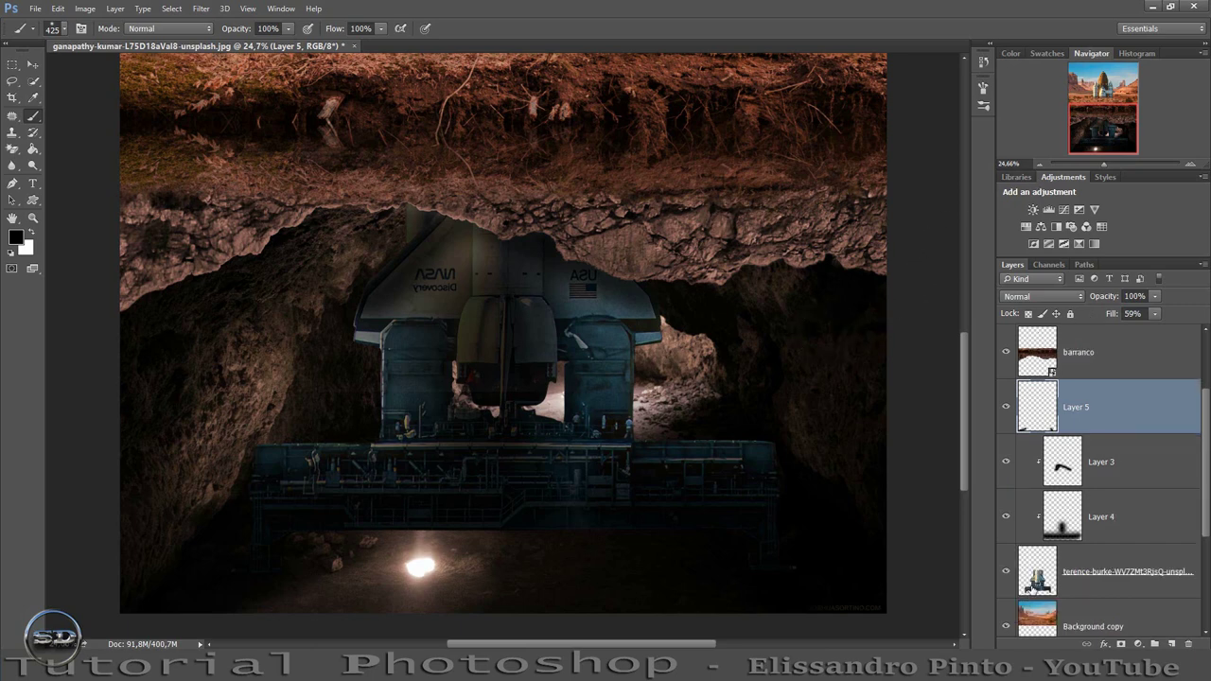
pyautogui.click(1088, 571)
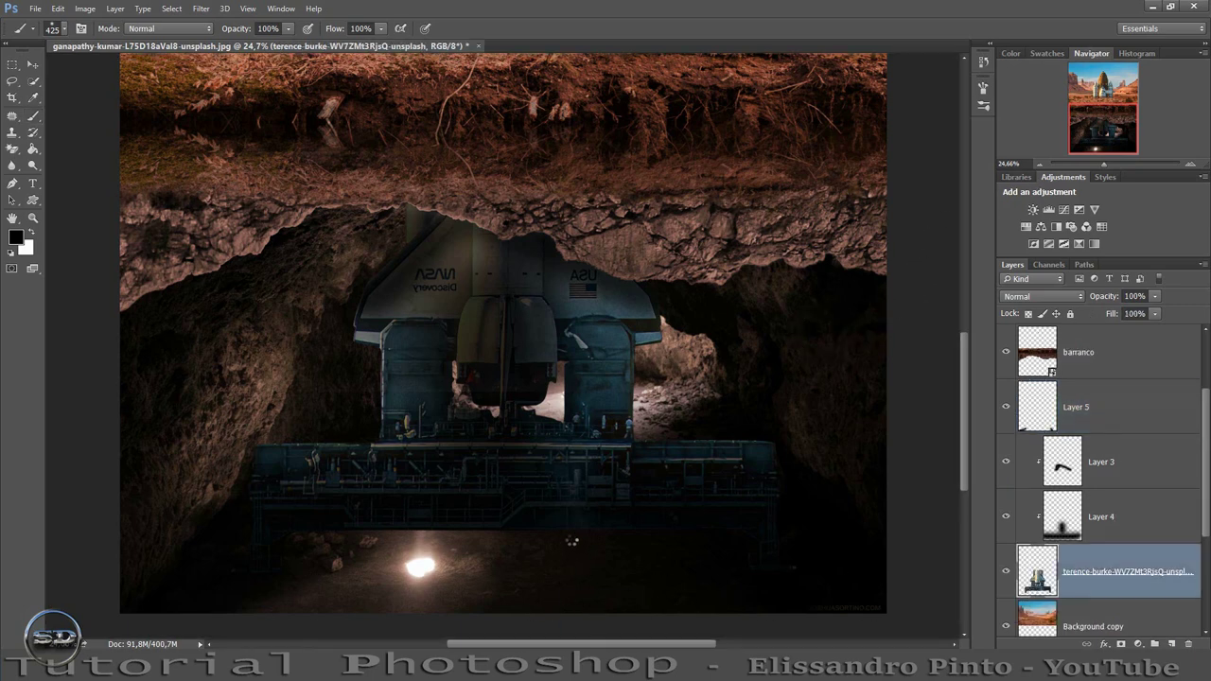
# Enlarge the rust texture with linked width and height and position it over the shuttle
pyautogui.moveTo(602, 446); pyautogui.dragTo(957, 632)
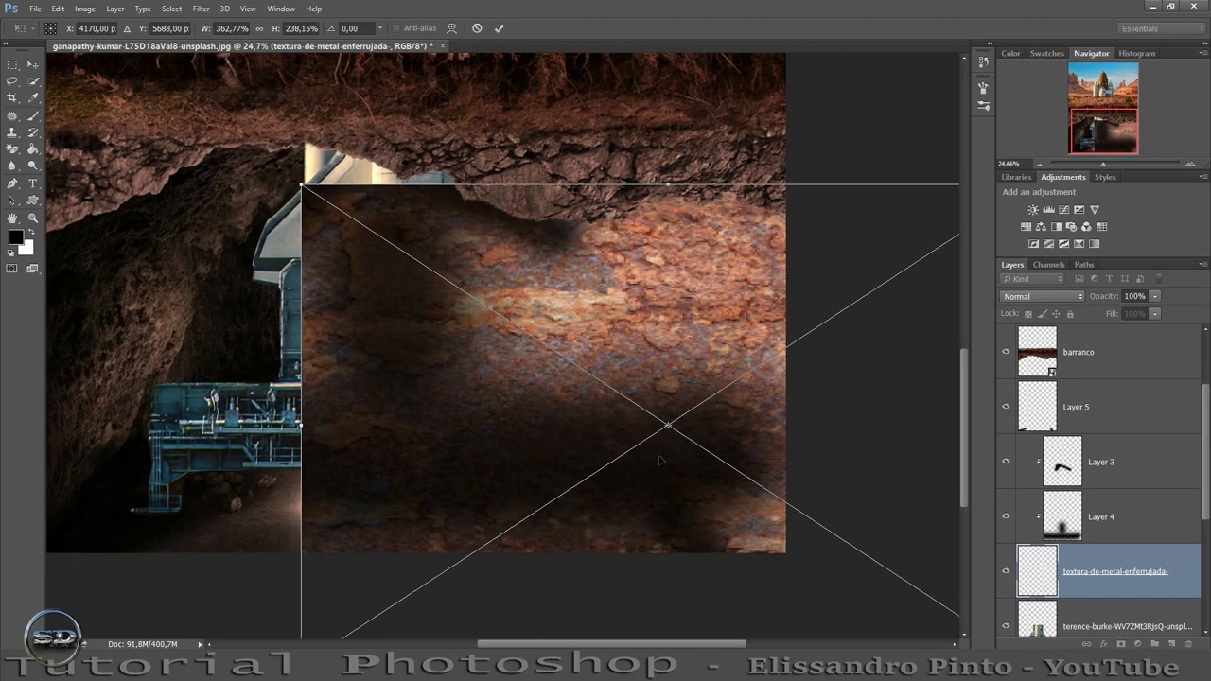
pyautogui.click(260, 28)
pyautogui.moveTo(700, 265); pyautogui.dragTo(403, 315)
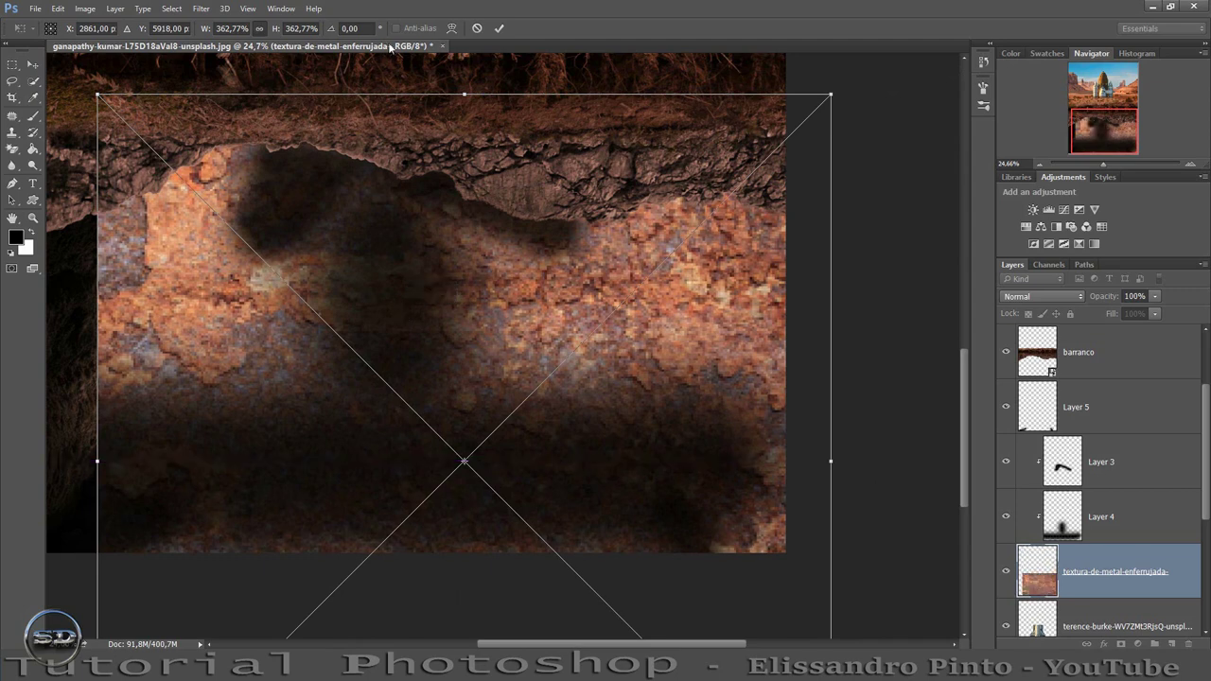
pyautogui.press('b')
pyautogui.click(499, 28)
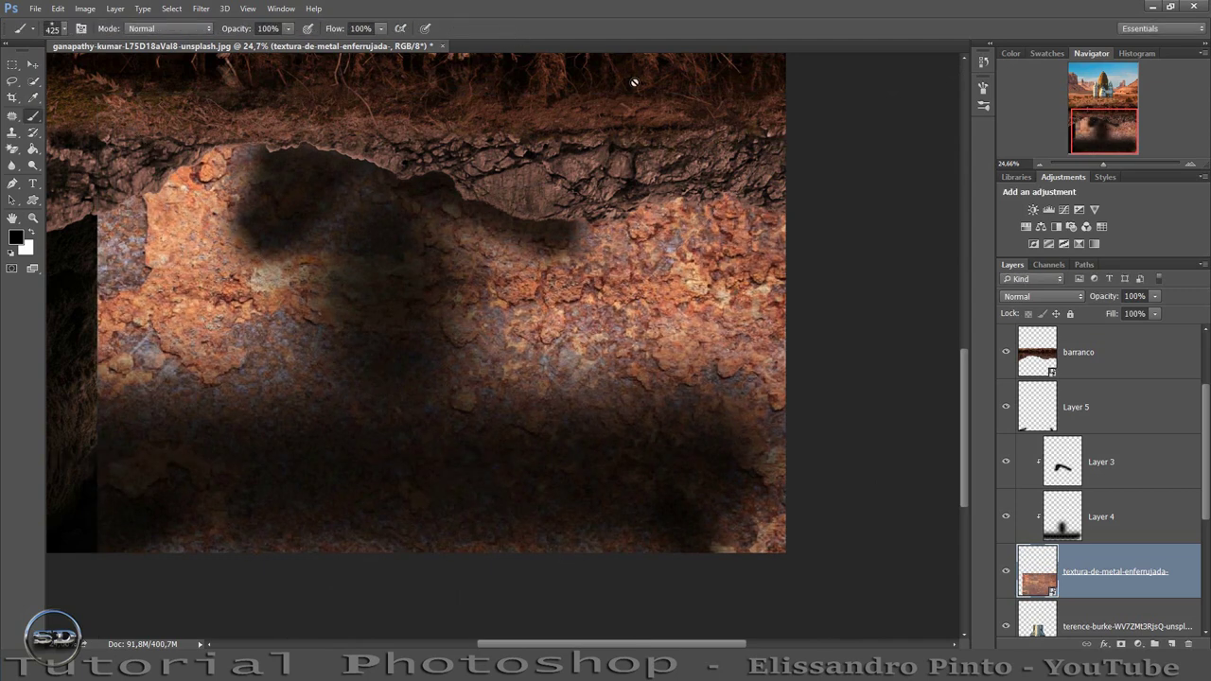
# Clip the rust texture to the shuttle platform layer and set it to Multiply
pyautogui.rightClick(1103, 568)
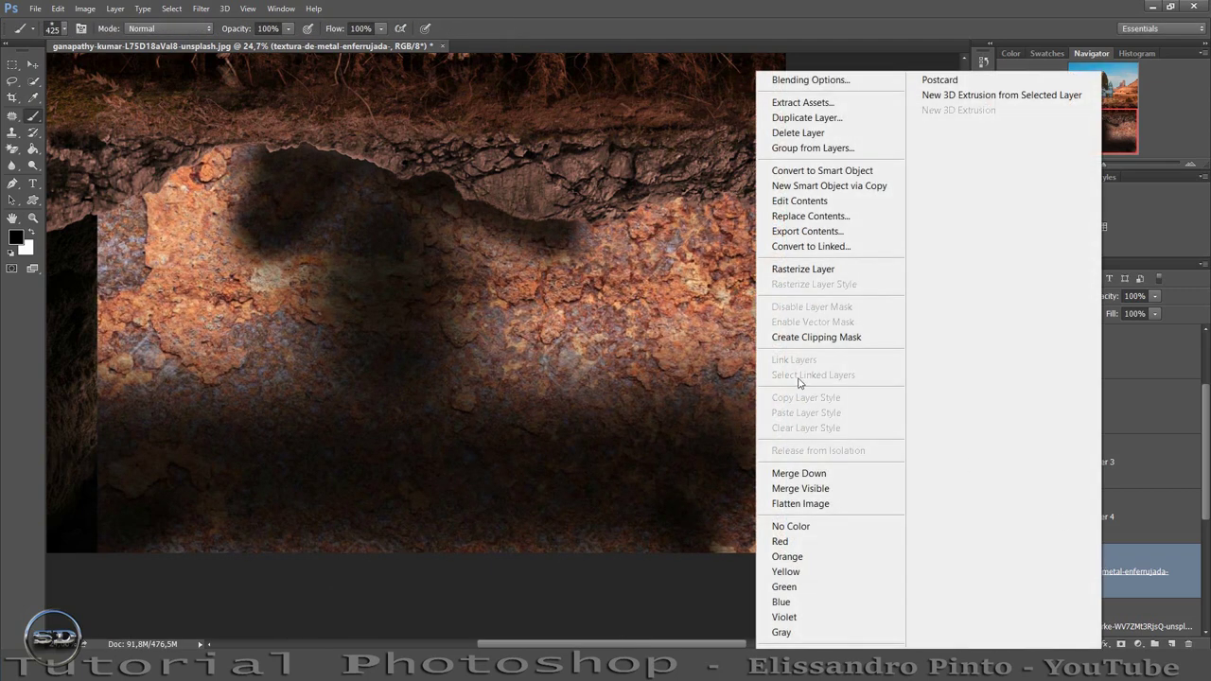
pyautogui.click(781, 342)
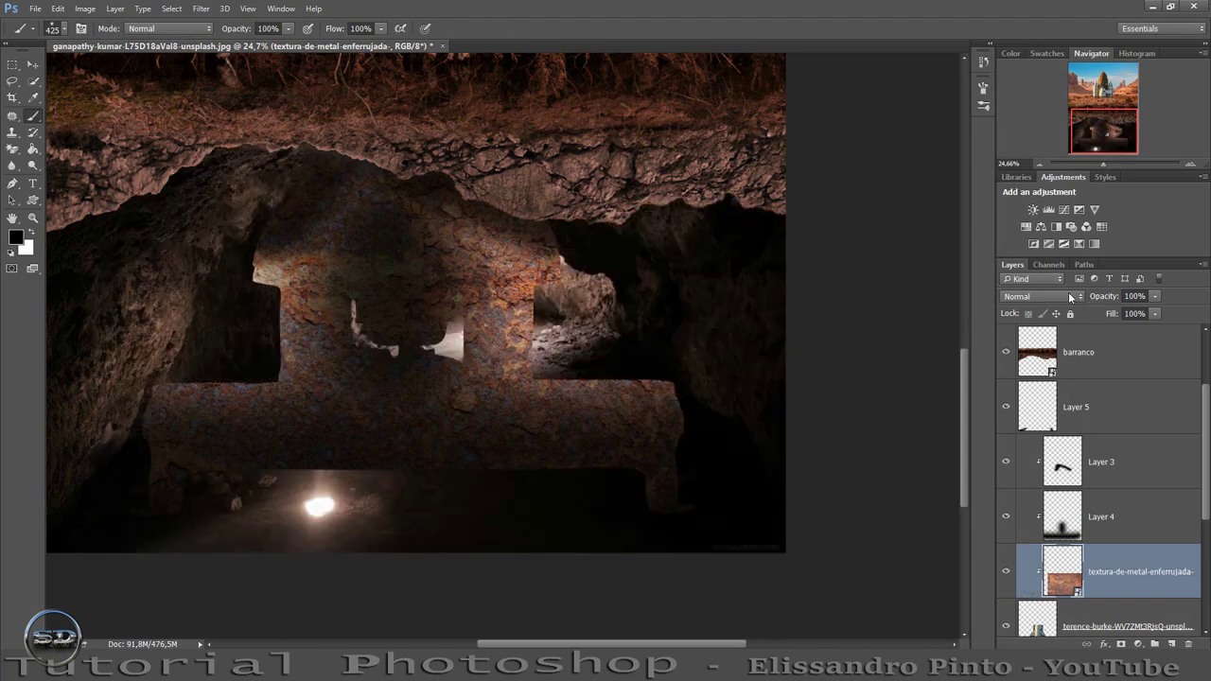
pyautogui.click(1069, 297)
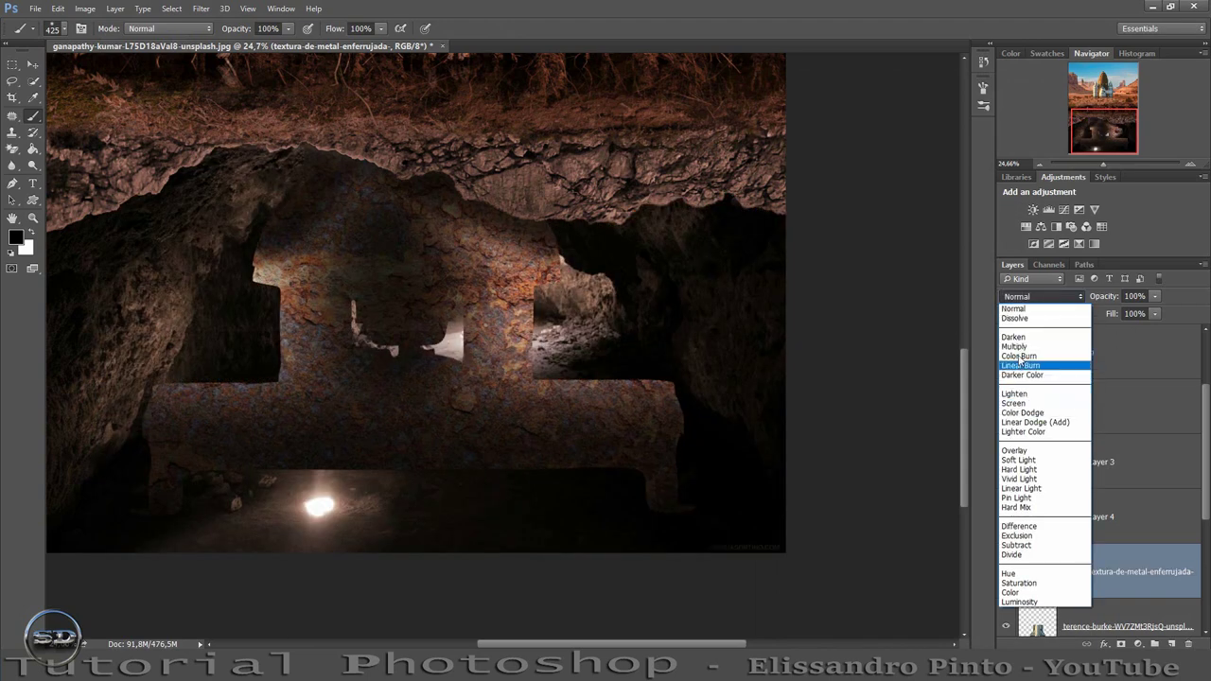
pyautogui.press('Up')
pyautogui.press('Up')
pyautogui.click(1017, 348)
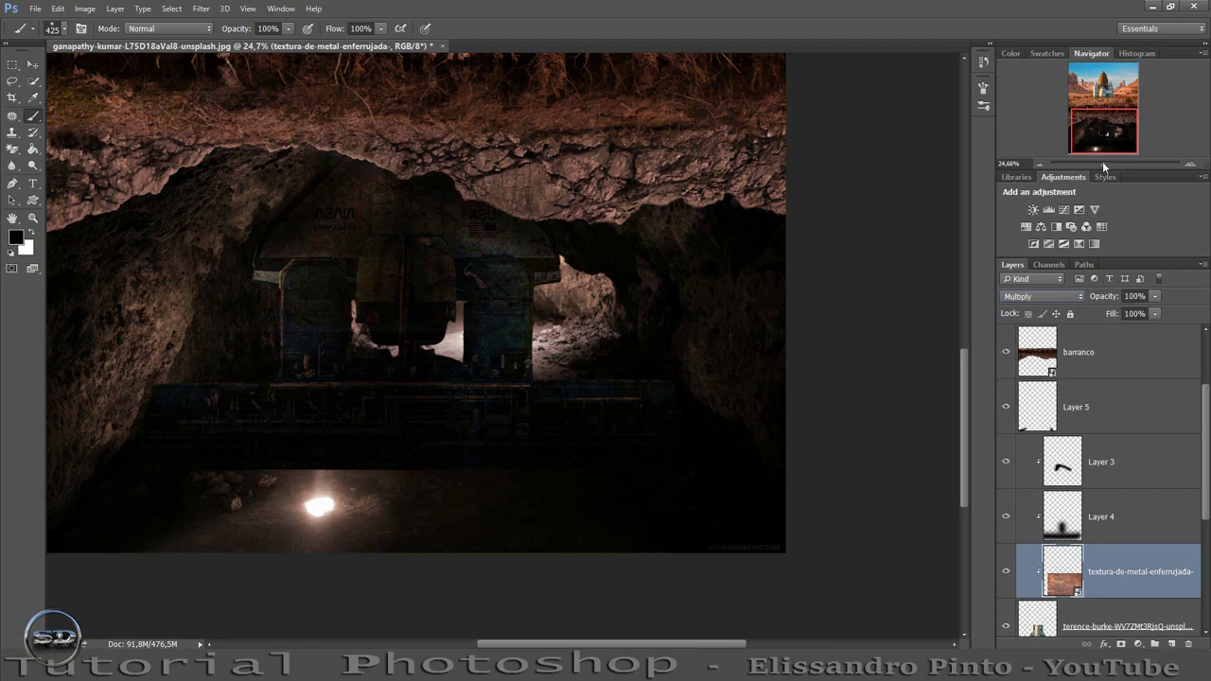
# Set the rust texture's fill to about 73%, comparing the scene with it hidden
pyautogui.moveTo(1103, 165); pyautogui.dragTo(1110, 164)
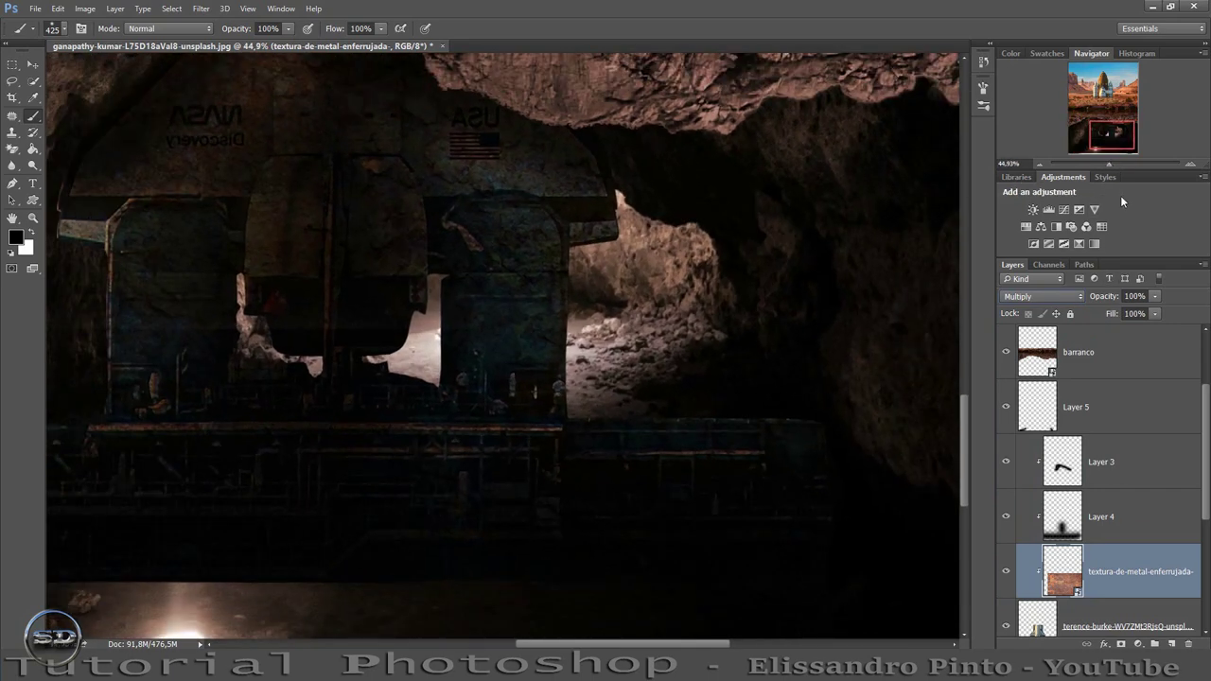
pyautogui.moveTo(1113, 314); pyautogui.dragTo(1089, 314)
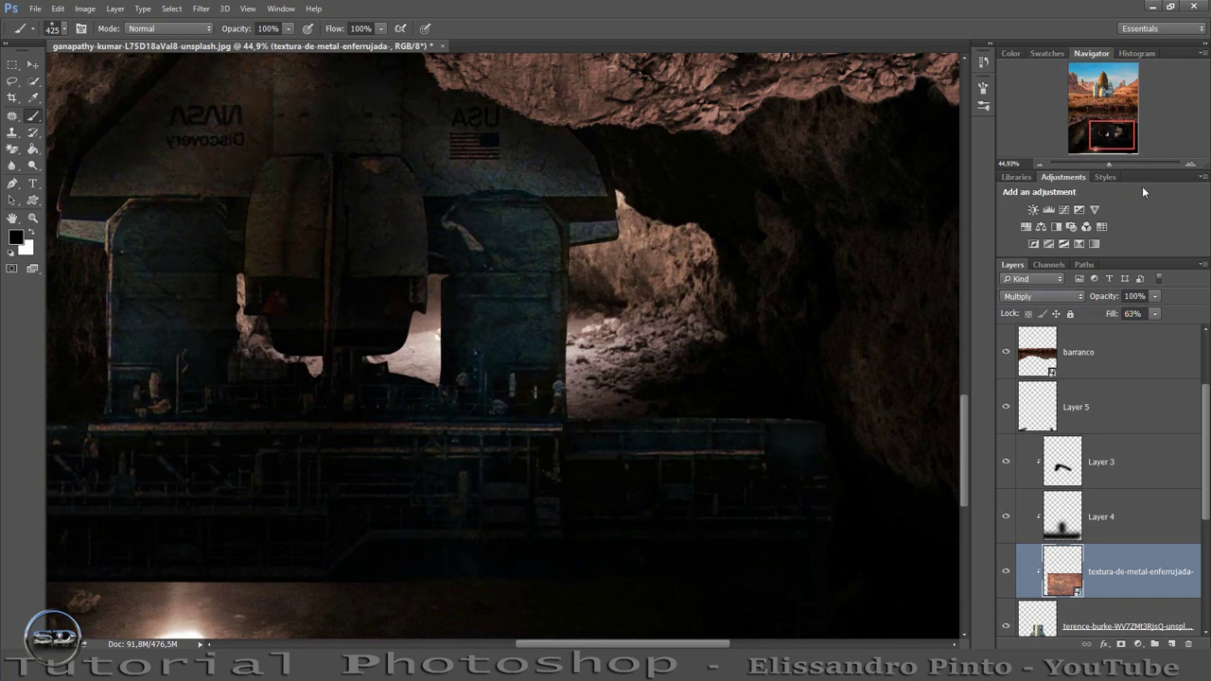
pyautogui.click(1005, 570)
pyautogui.moveTo(1111, 314); pyautogui.dragTo(1115, 314)
pyautogui.moveTo(1112, 163); pyautogui.dragTo(1106, 164)
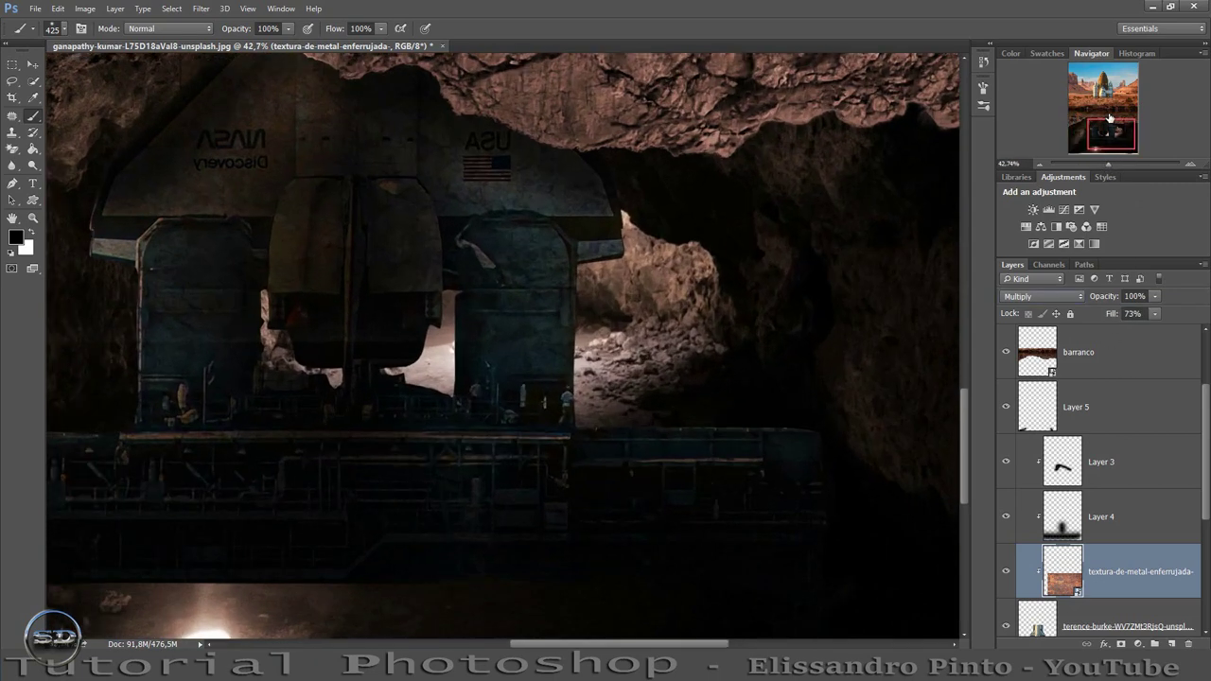
pyautogui.moveTo(1110, 116); pyautogui.dragTo(1092, 132)
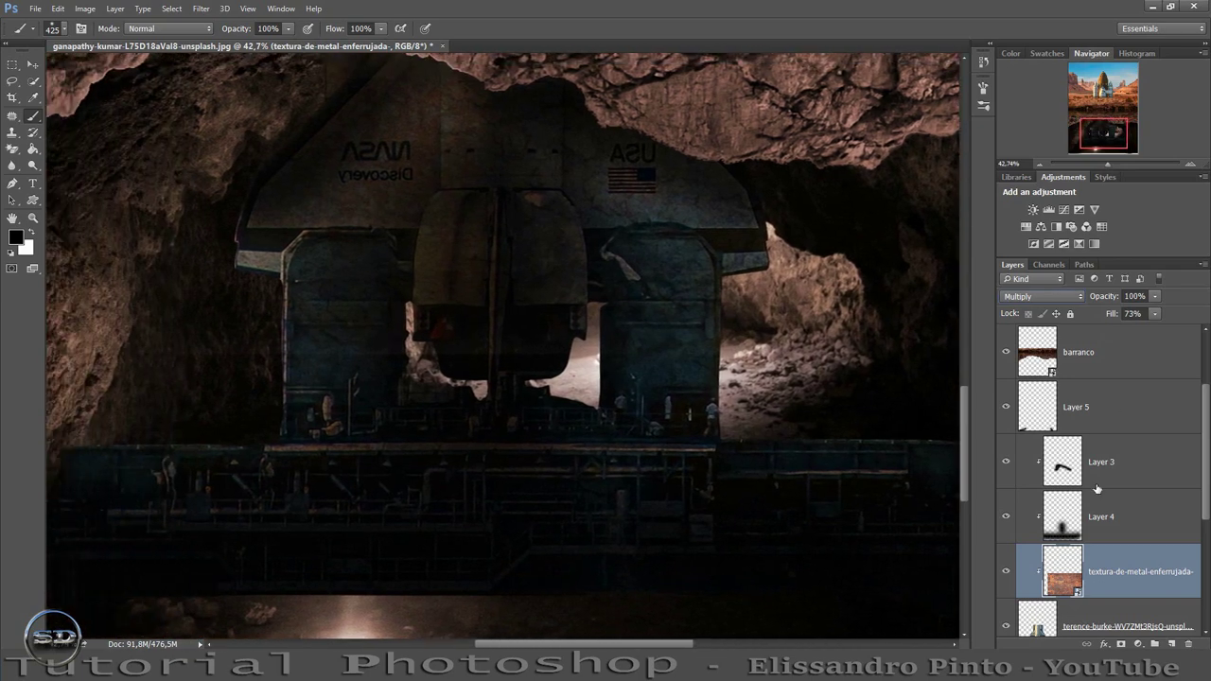
pyautogui.click(1050, 617)
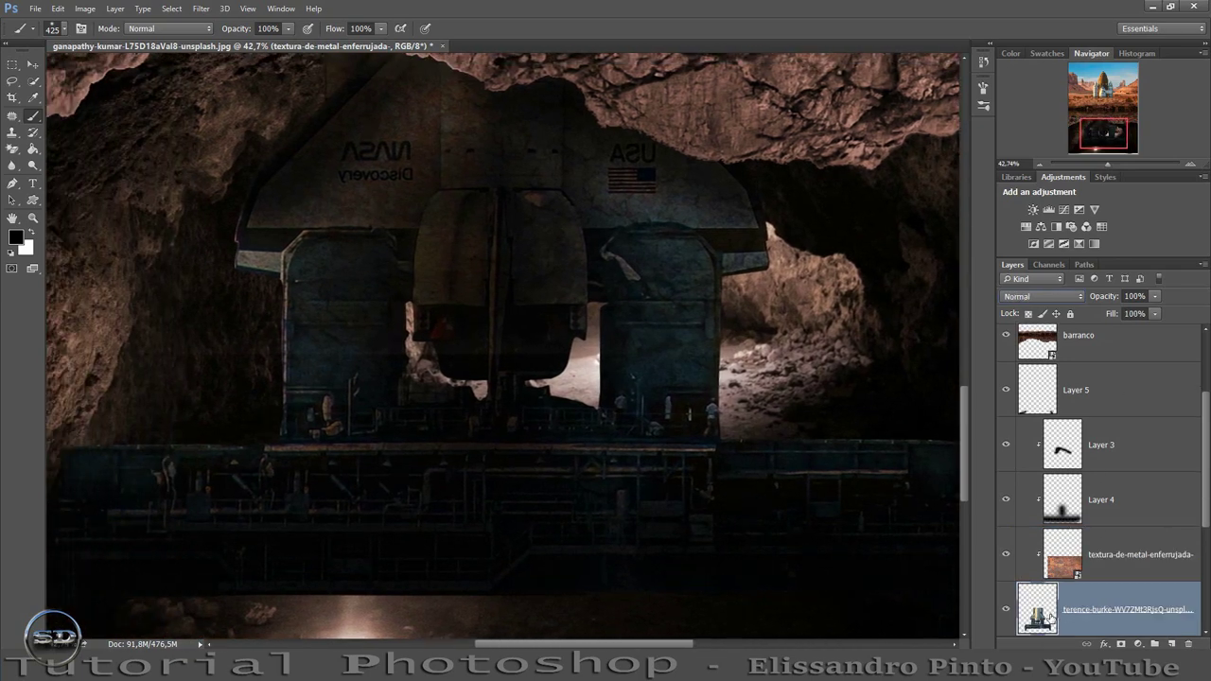
# Soften the shuttle platform layer with a 0,6-pixel Gaussian Blur
pyautogui.click(201, 9)
pyautogui.moveTo(295, 198)
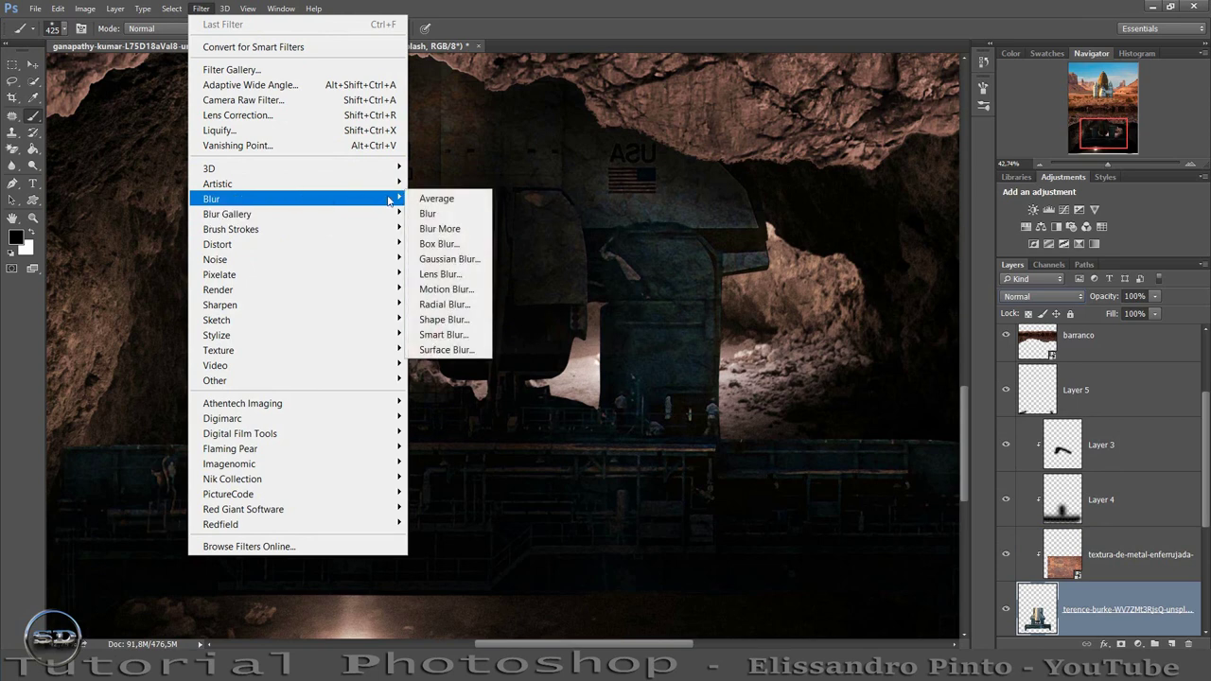
pyautogui.click(449, 258)
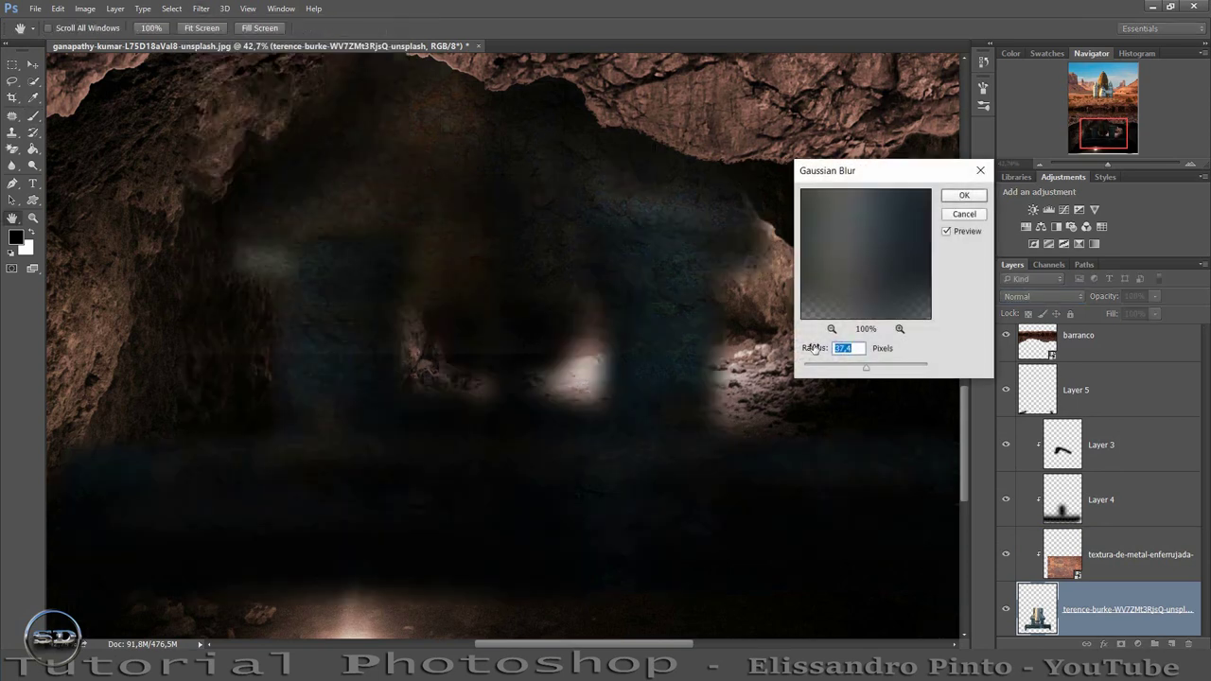
pyautogui.moveTo(865, 368); pyautogui.dragTo(823, 373)
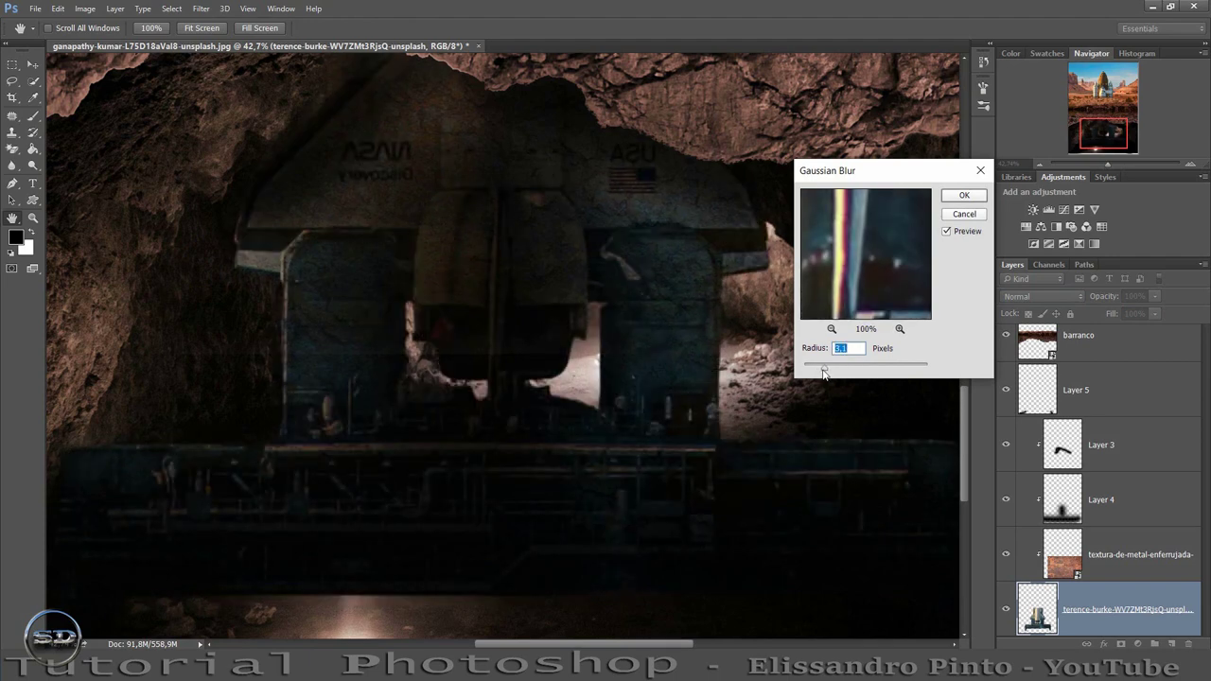
pyautogui.click(961, 195)
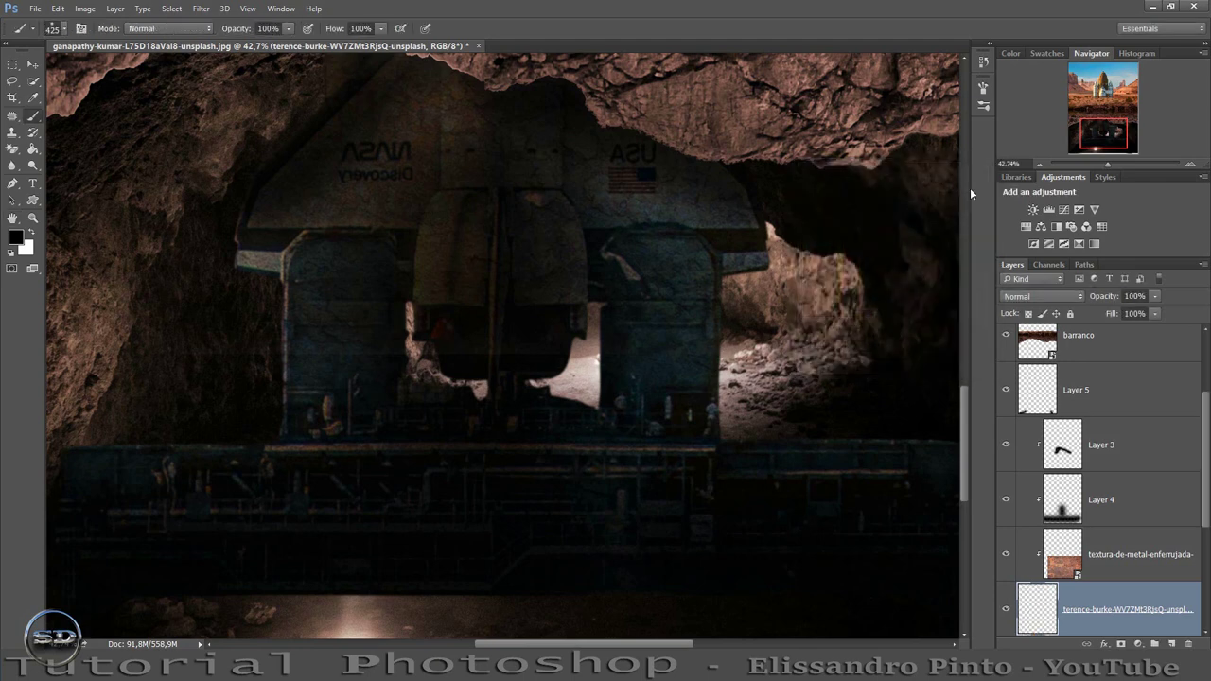
pyautogui.moveTo(1112, 166); pyautogui.dragTo(1099, 166)
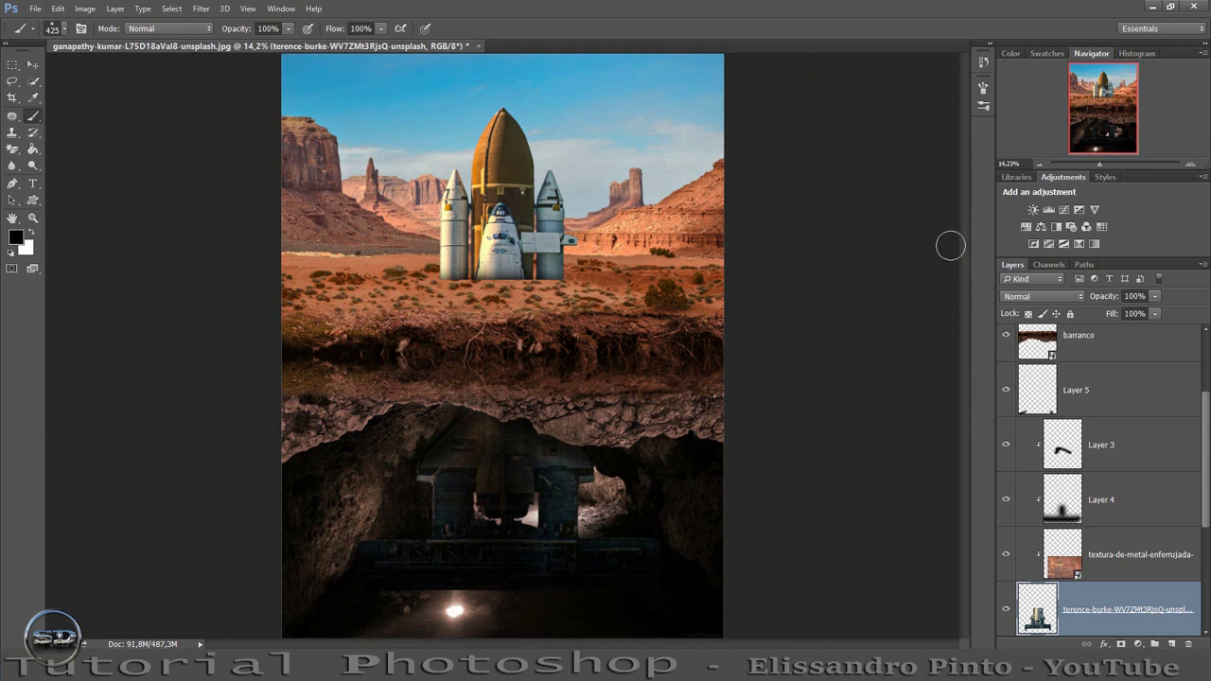
# Select Layer 2 and bring the dirt_piles PNG into Photoshop
pyautogui.scroll(3, 1060, 554)
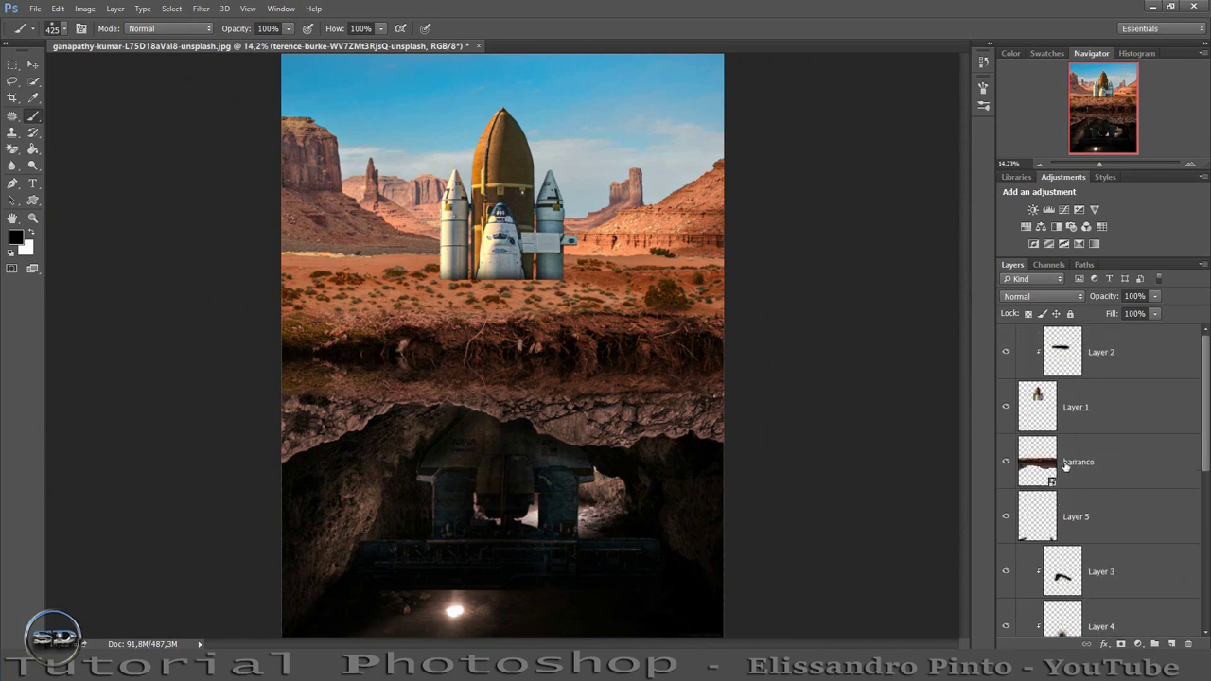
pyautogui.click(1040, 408)
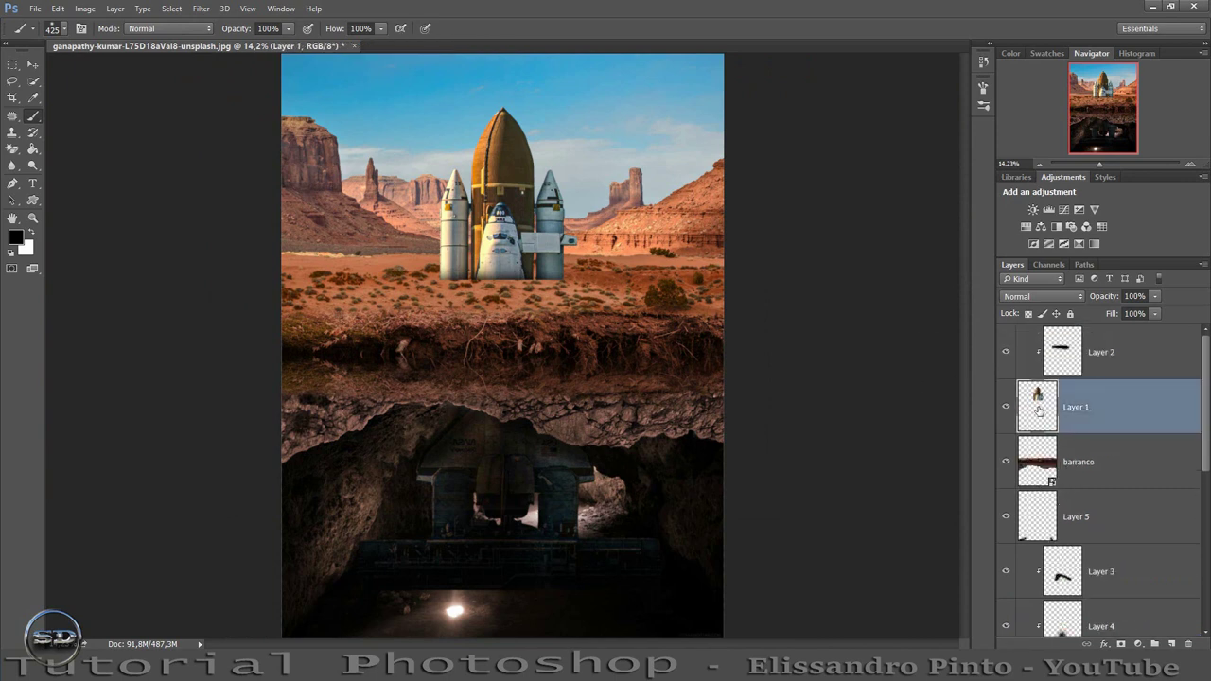
pyautogui.click(1112, 364)
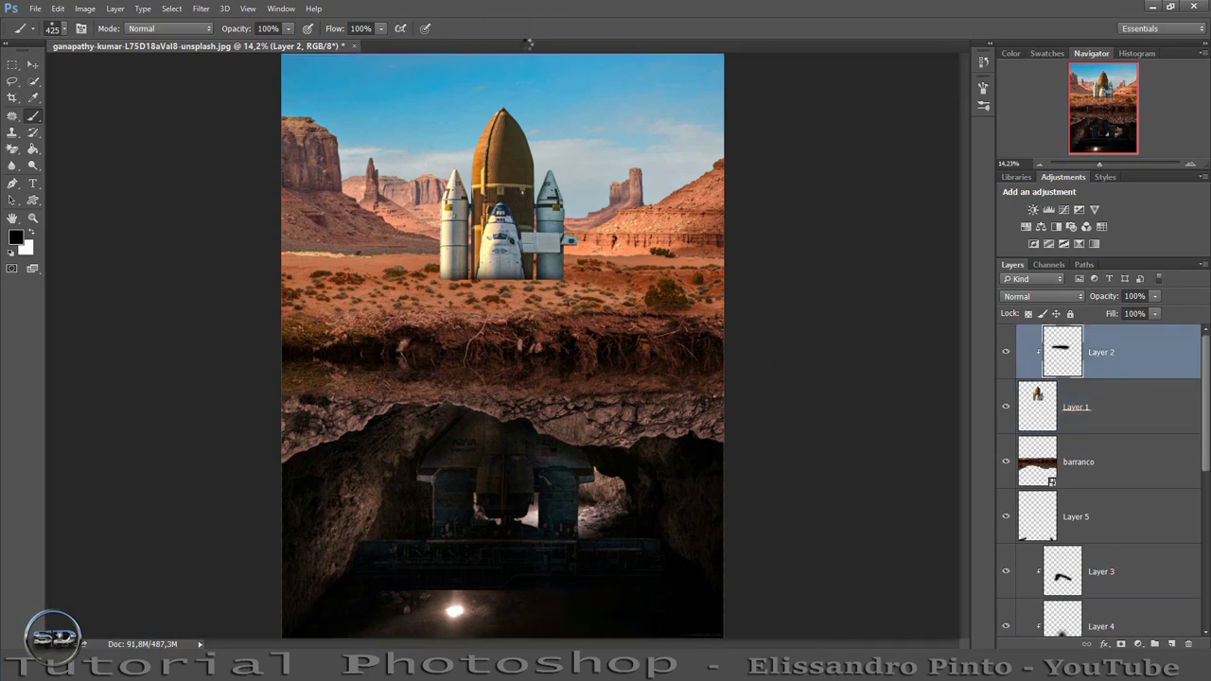
pyautogui.moveTo(528, 44); pyautogui.dragTo(549, 61)
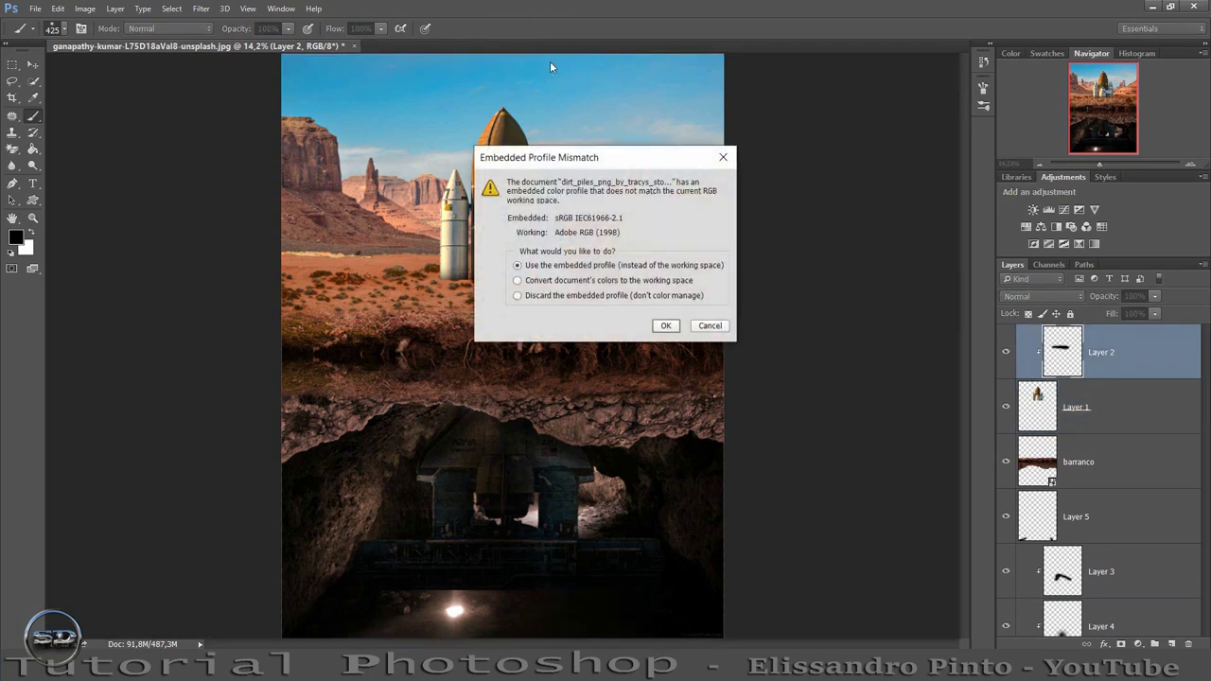
# Keep the PNG's embedded profile, lasso the lower sand pile, paste it as a new layer, and reposition it
pyautogui.click(667, 325)
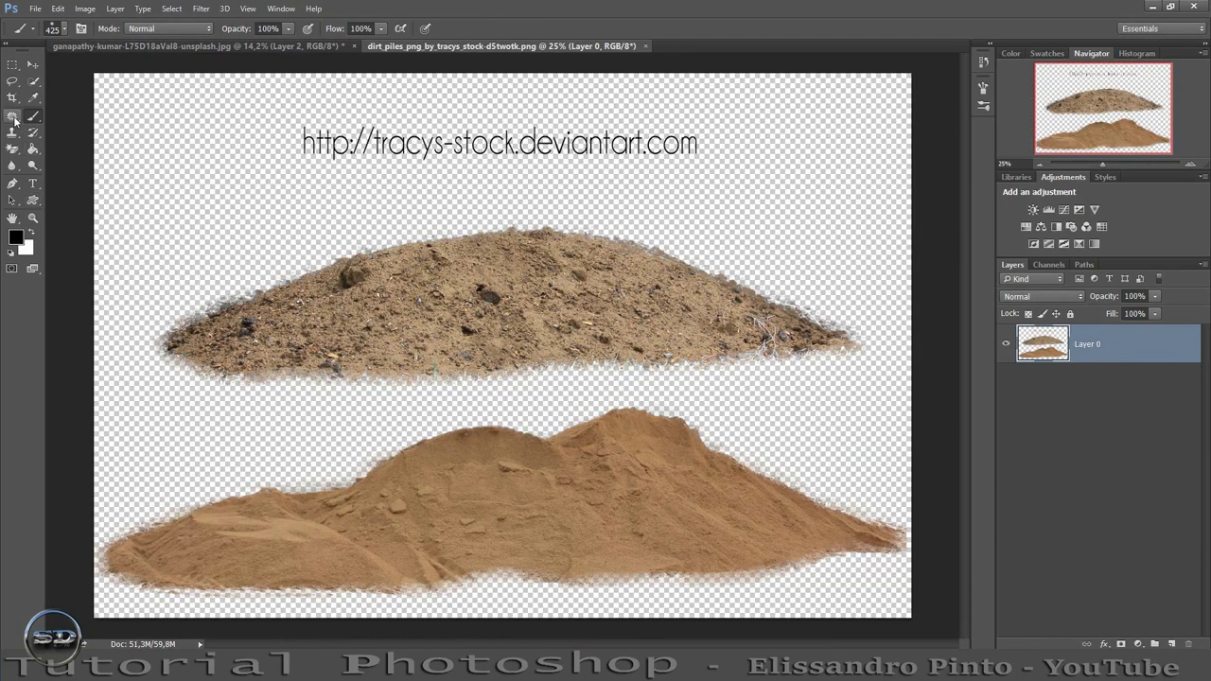
pyautogui.click(12, 81)
pyautogui.moveTo(143, 426)
pyautogui.mouseDown()
pyautogui.moveTo(652, 395)
pyautogui.moveTo(922, 470)
pyautogui.moveTo(911, 616)
pyautogui.moveTo(270, 618)
pyautogui.mouseUp()
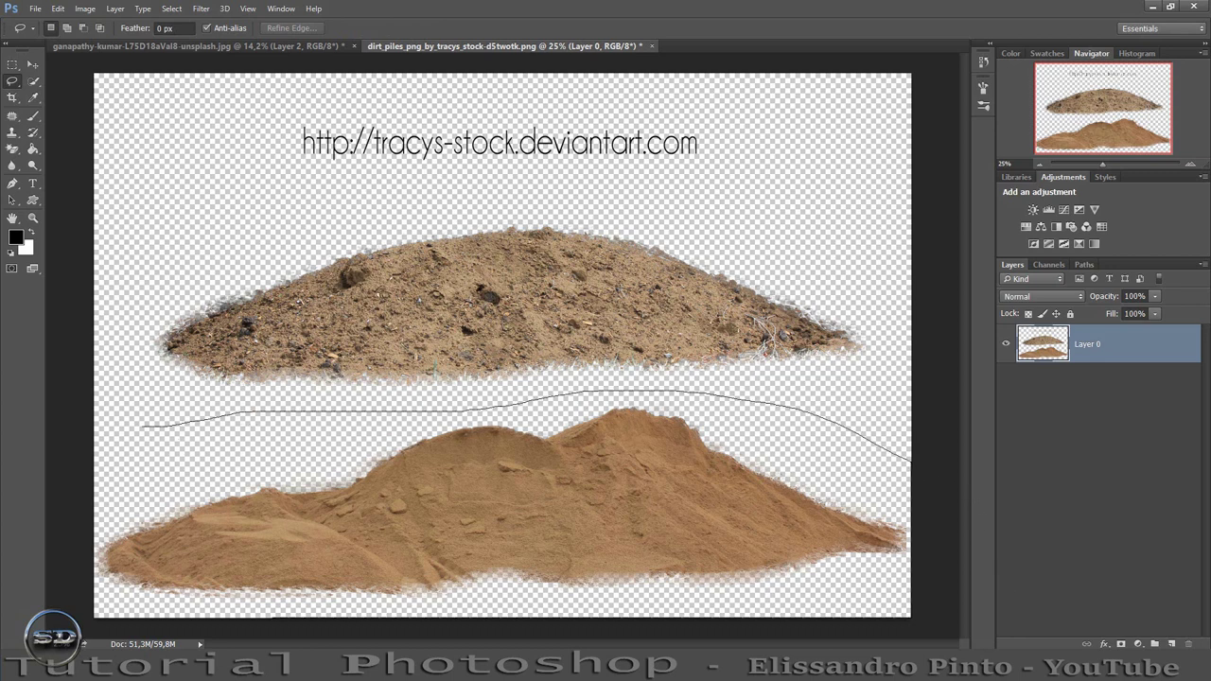
pyautogui.moveTo(17, 608)
pyautogui.mouseDown()
pyautogui.moveTo(50, 373)
pyautogui.moveTo(100, 359)
pyautogui.moveTo(135, 408)
pyautogui.mouseUp()
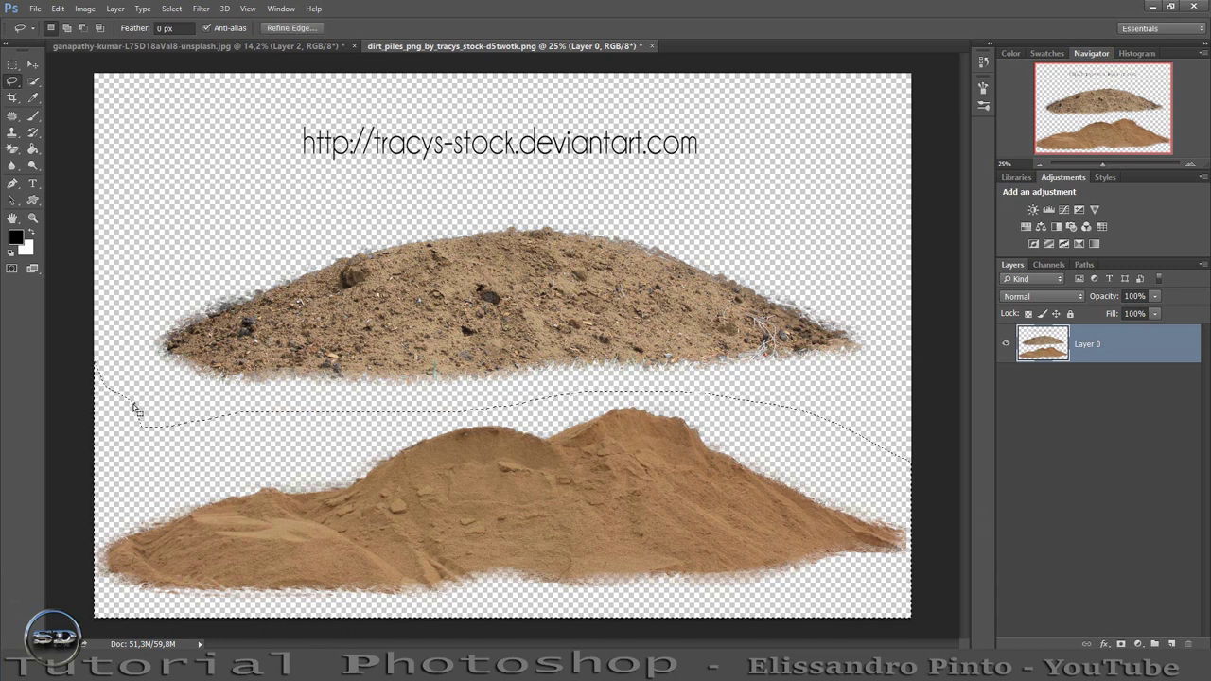
pyautogui.press('Delete')
pyautogui.hotkey('ctrl', 'v')
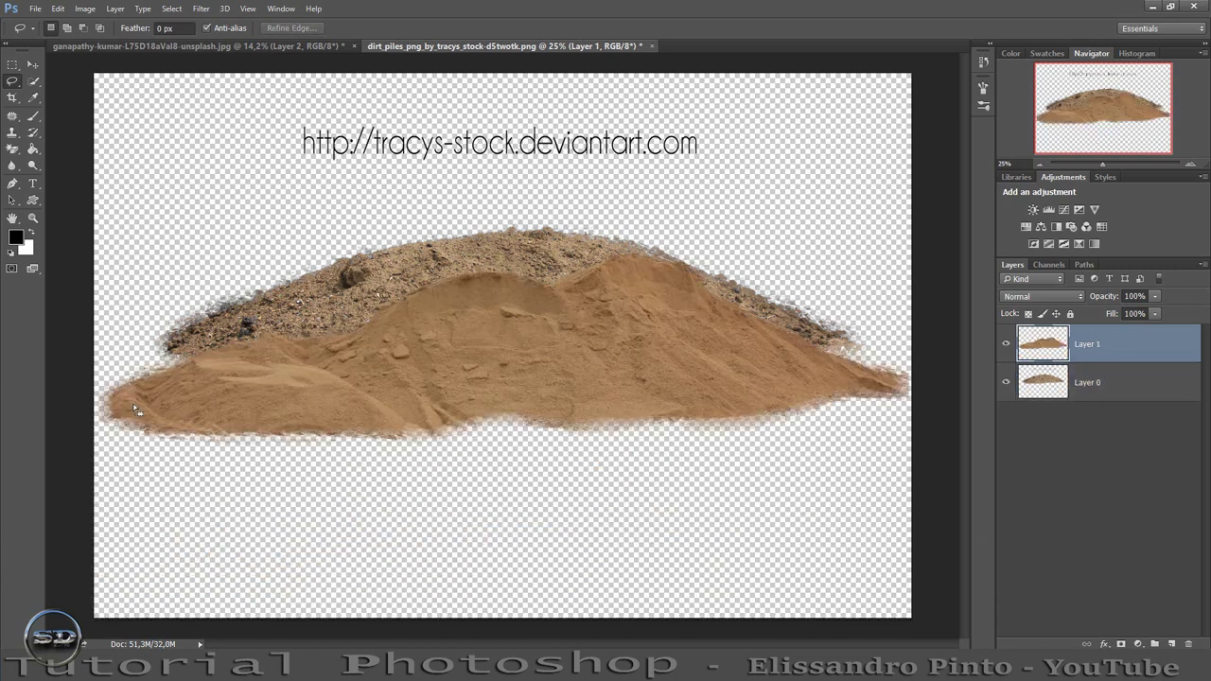
pyautogui.click(32, 64)
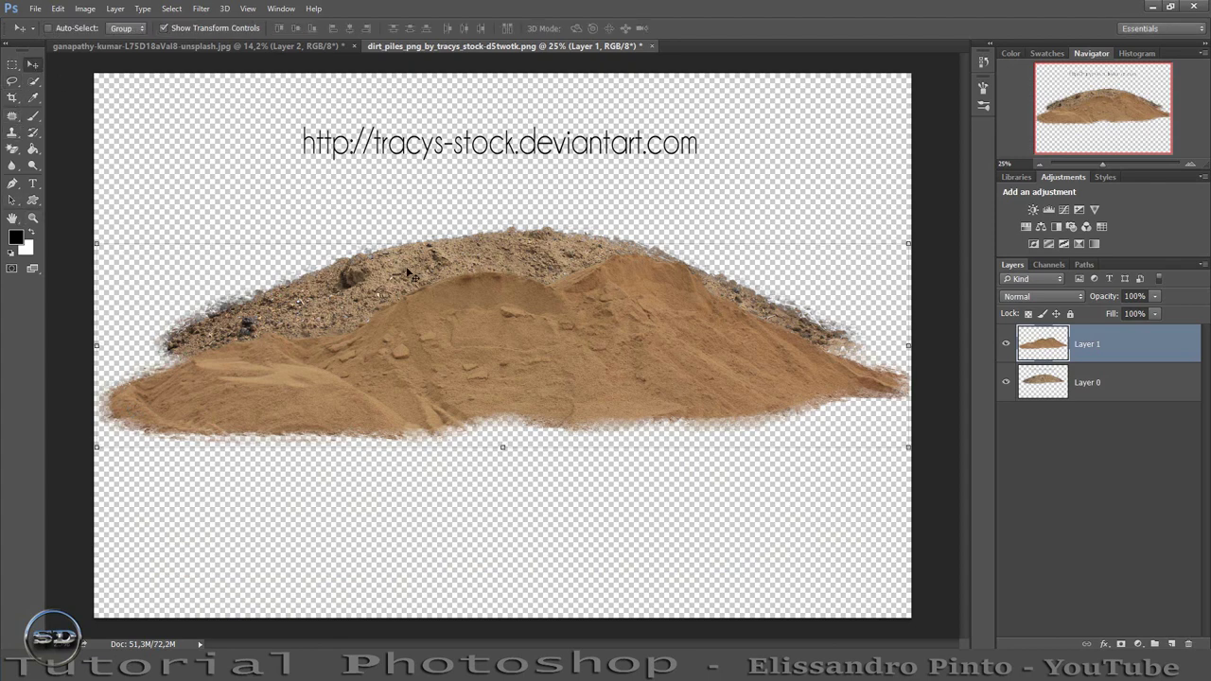
pyautogui.moveTo(339, 197)
pyautogui.mouseDown()
pyautogui.moveTo(264, 177)
pyautogui.moveTo(241, 46)
pyautogui.moveTo(426, 234)
pyautogui.mouseUp()
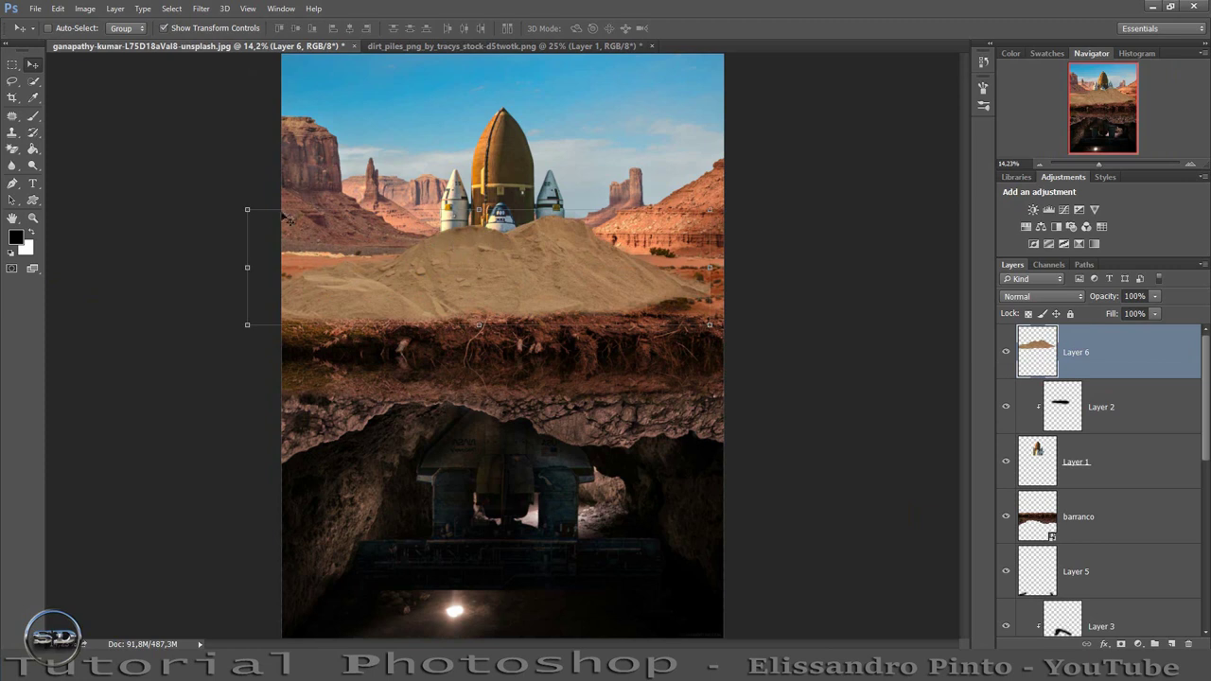
# Scale the sand pile down to about 37% with linked width and height
pyautogui.moveTo(248, 209); pyautogui.dragTo(511, 280)
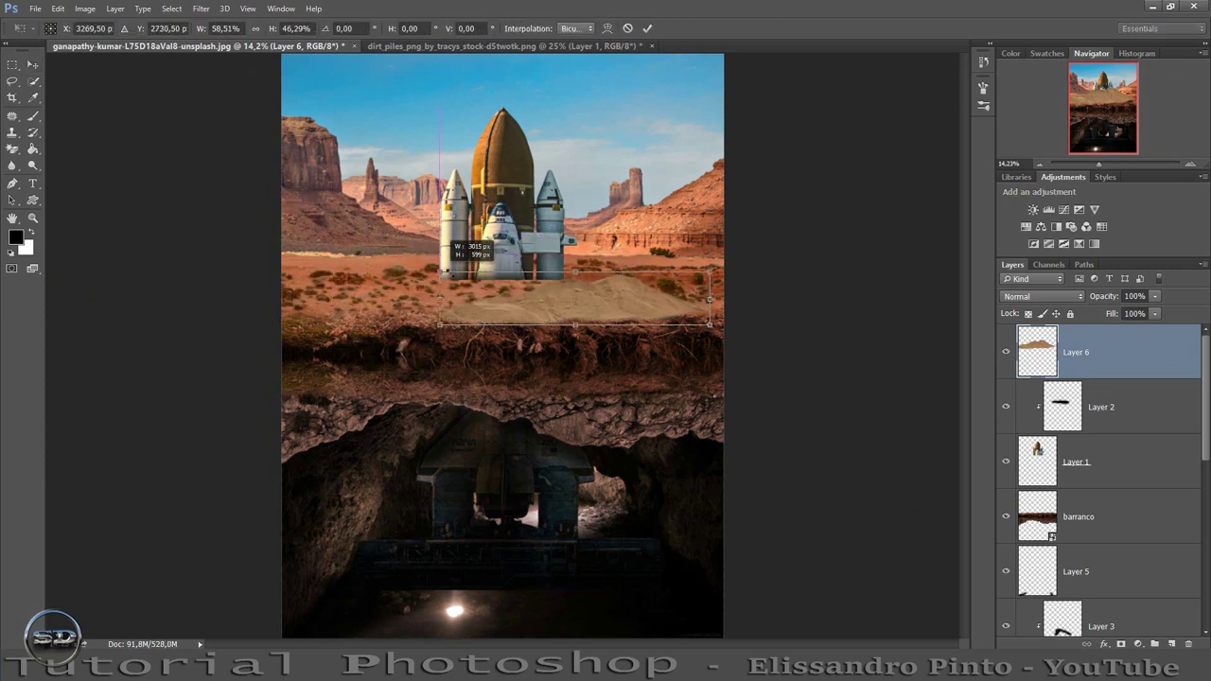
pyautogui.moveTo(709, 324); pyautogui.dragTo(476, 280)
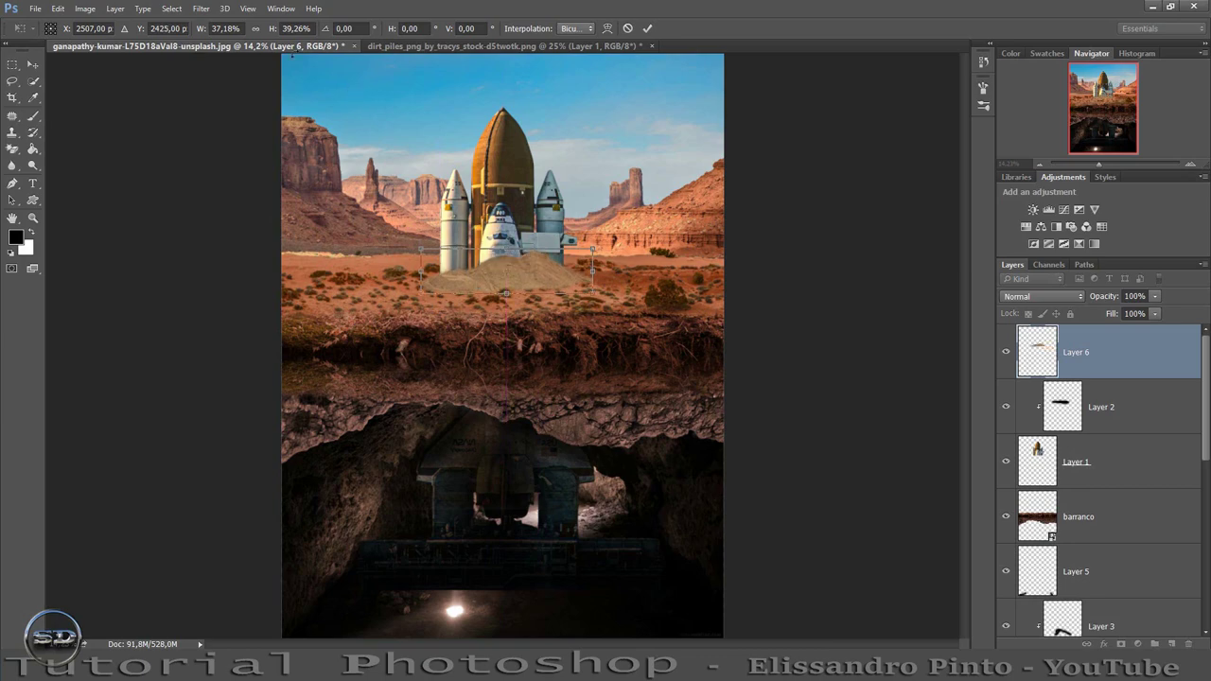
pyautogui.click(255, 28)
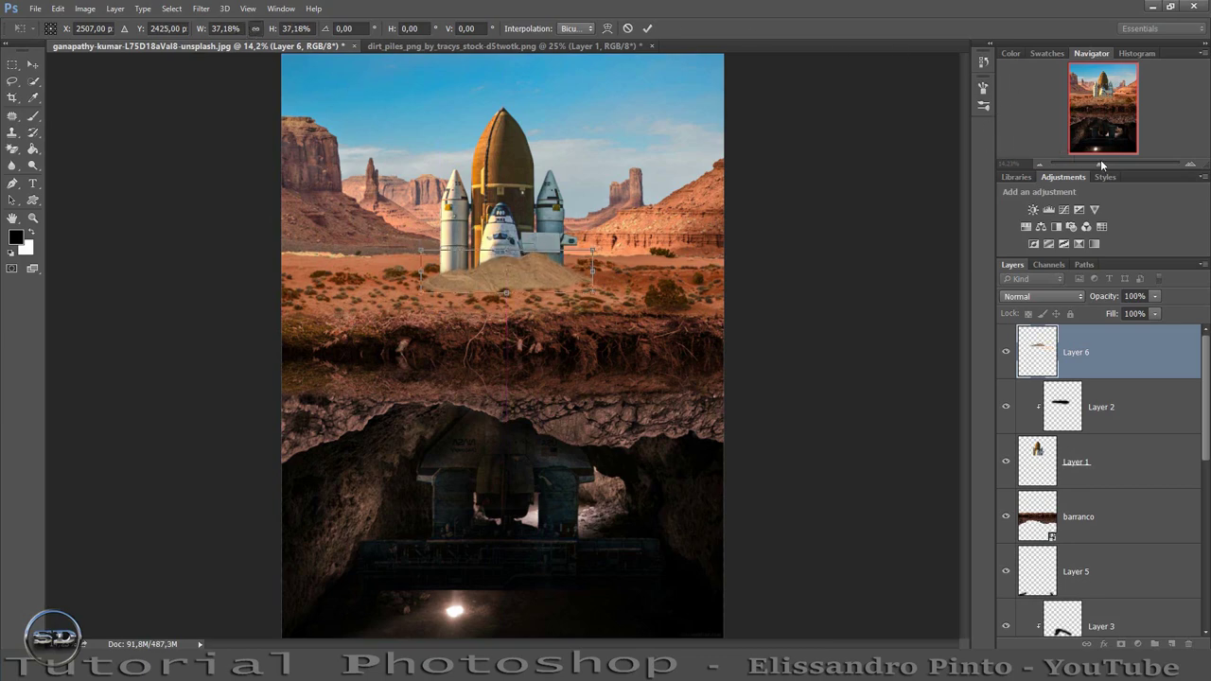
pyautogui.moveTo(1100, 165); pyautogui.dragTo(1089, 110)
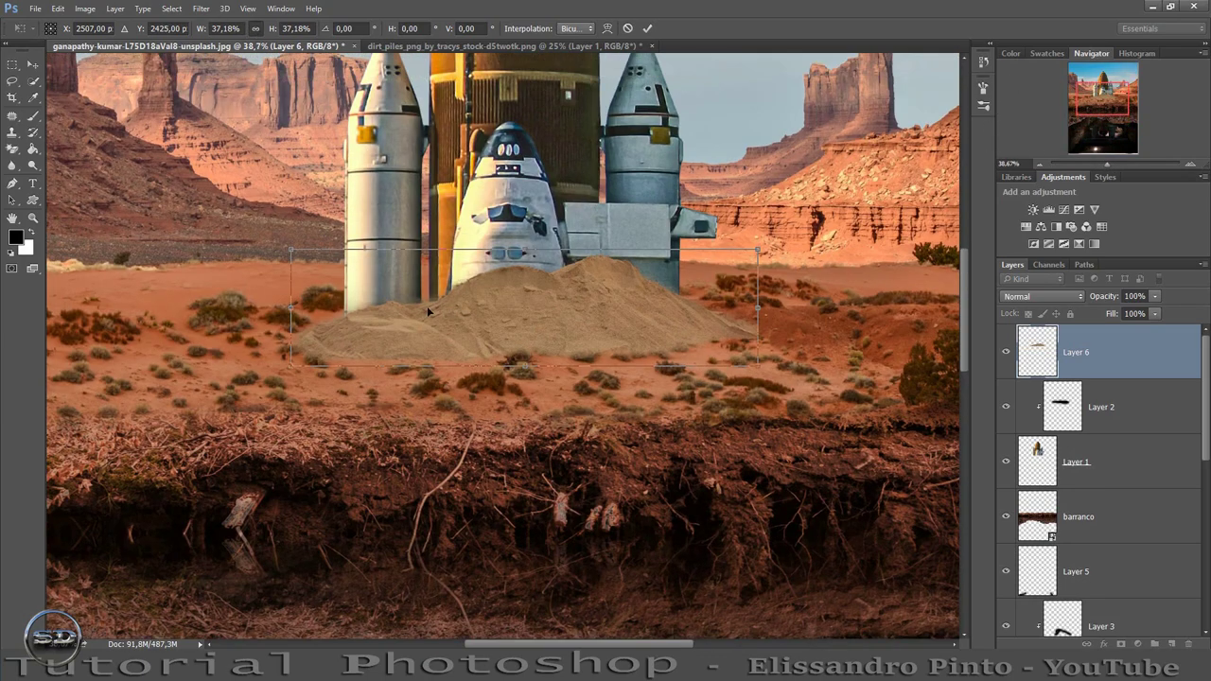
# Distort the pile's corners into a low mound hugging the rocket bases, and nudge it into place
pyautogui.rightClick(396, 323)
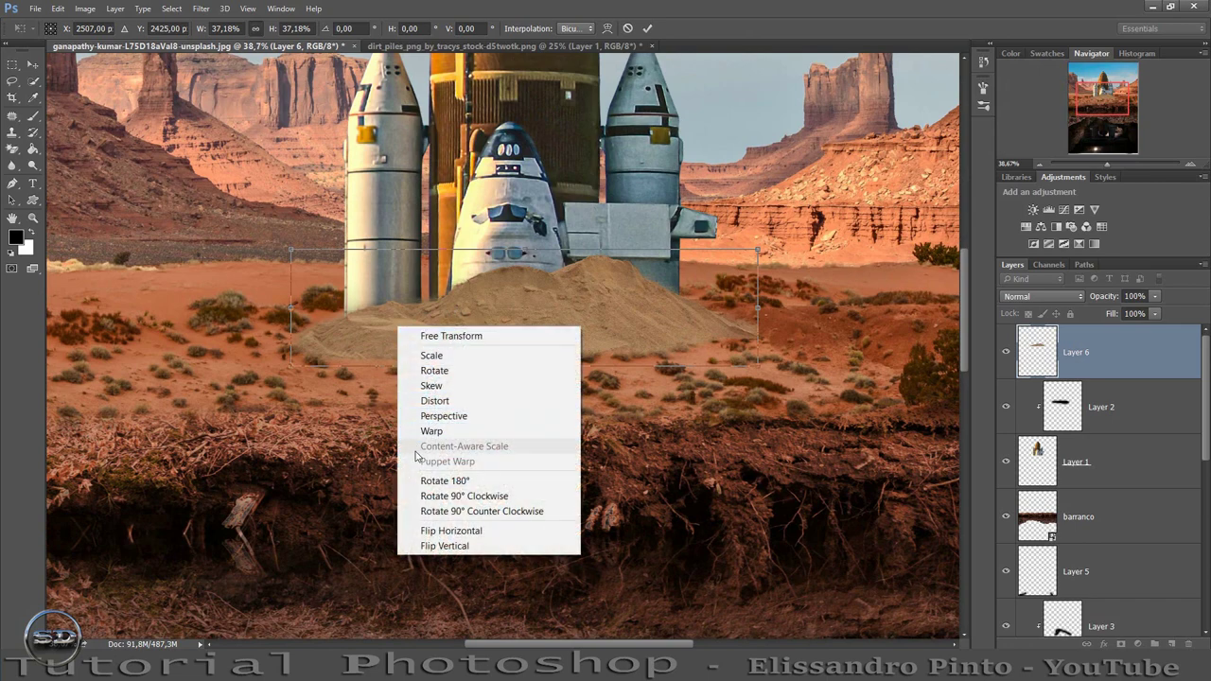
pyautogui.click(428, 401)
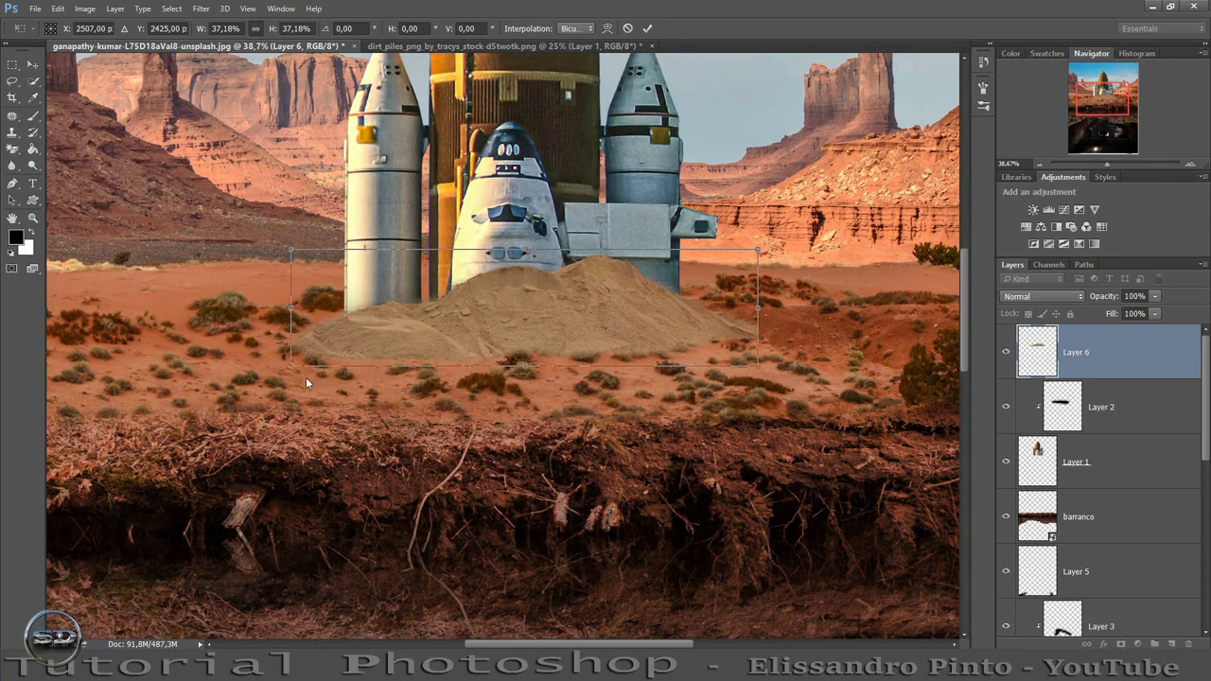
pyautogui.moveTo(289, 369); pyautogui.dragTo(326, 333)
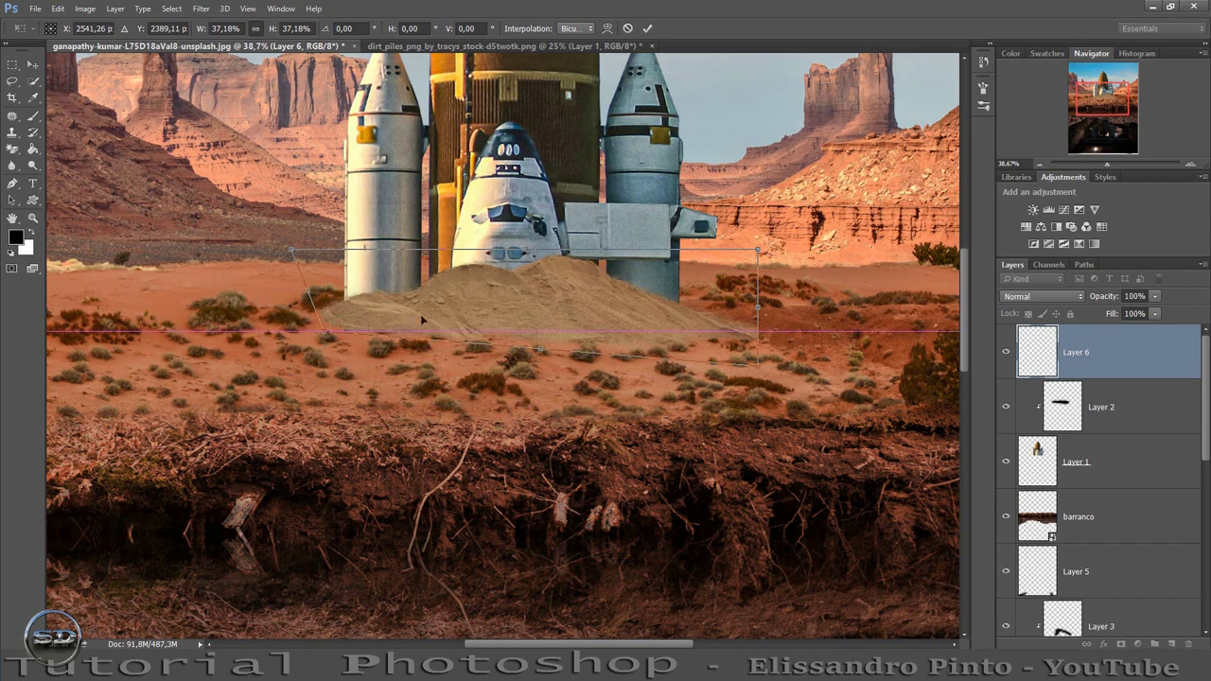
pyautogui.moveTo(288, 252); pyautogui.dragTo(381, 251)
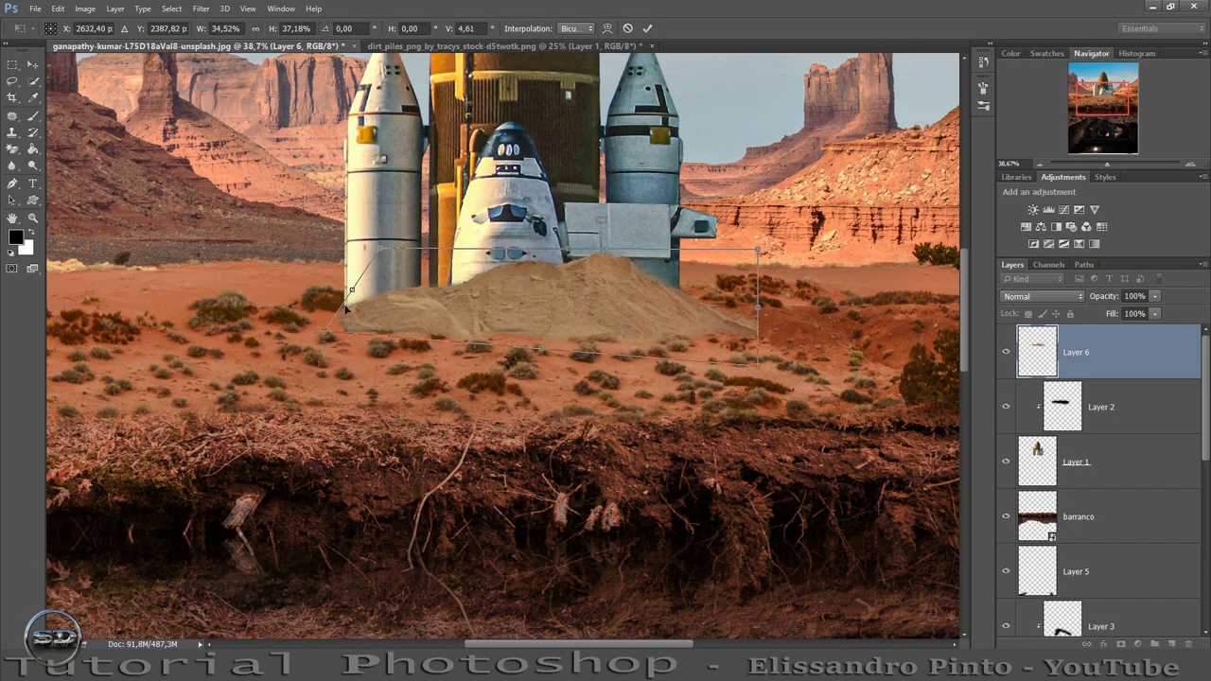
pyautogui.moveTo(322, 345); pyautogui.dragTo(327, 338)
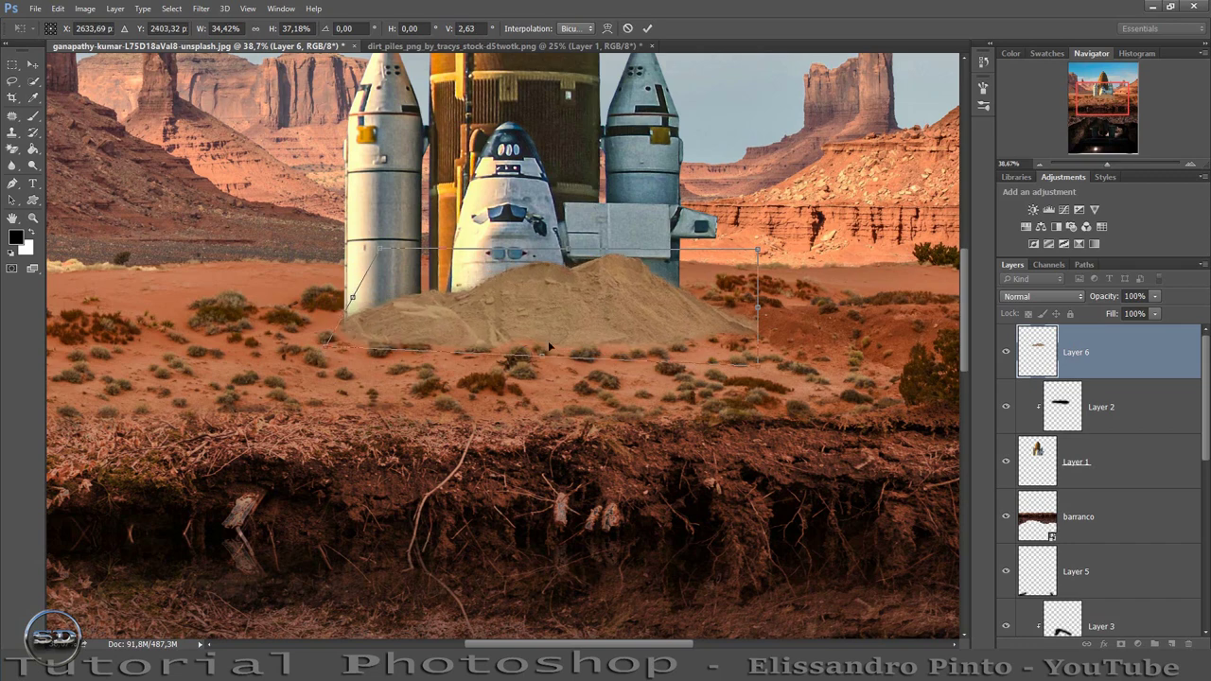
pyautogui.moveTo(755, 362); pyautogui.dragTo(711, 371)
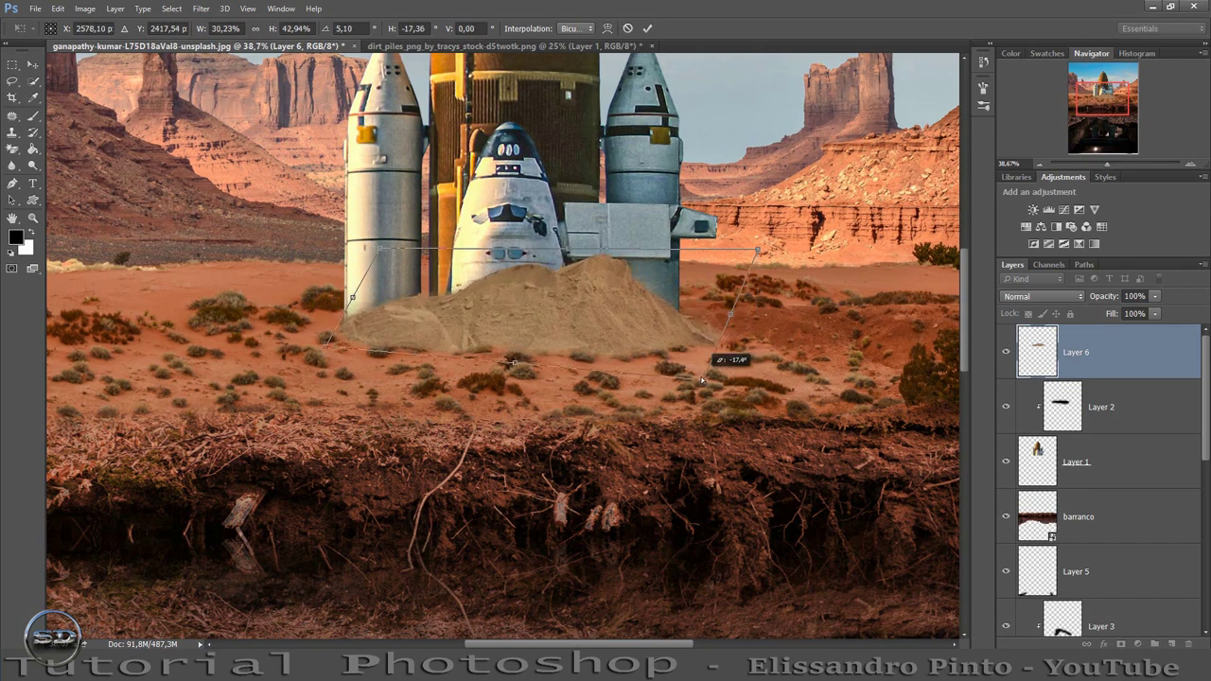
pyautogui.moveTo(760, 245)
pyautogui.mouseDown()
pyautogui.moveTo(761, 311)
pyautogui.moveTo(736, 296)
pyautogui.mouseUp()
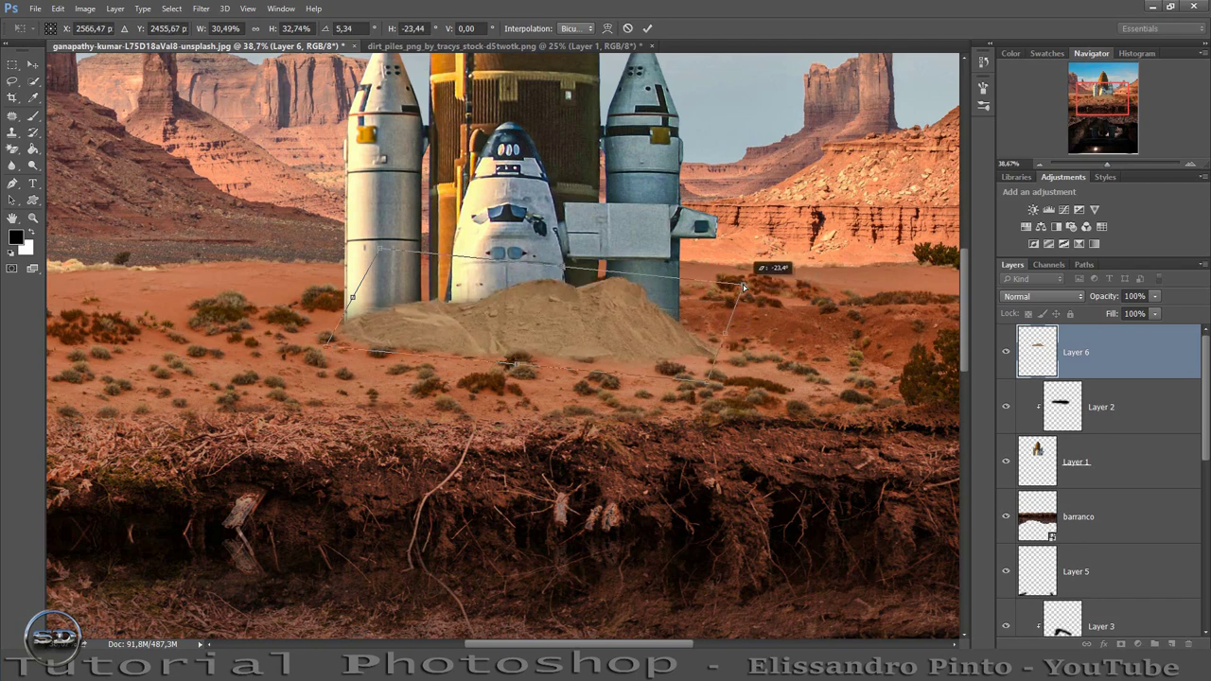
pyautogui.moveTo(332, 343); pyautogui.dragTo(334, 349)
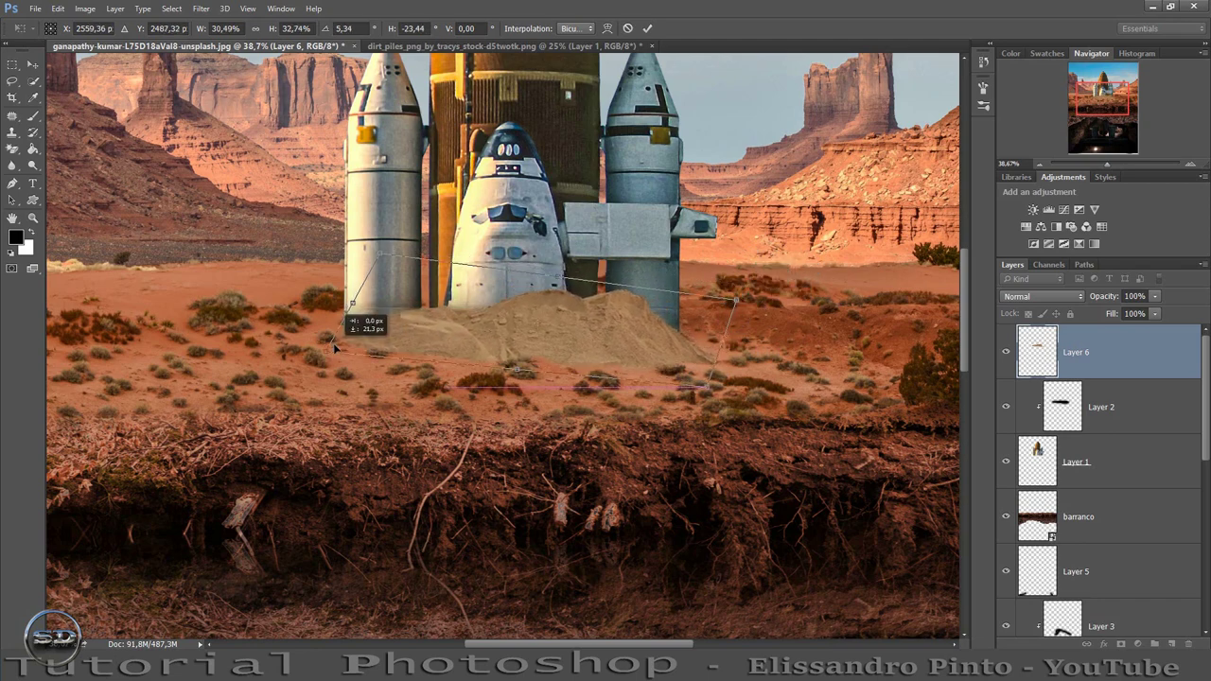
pyautogui.click(647, 29)
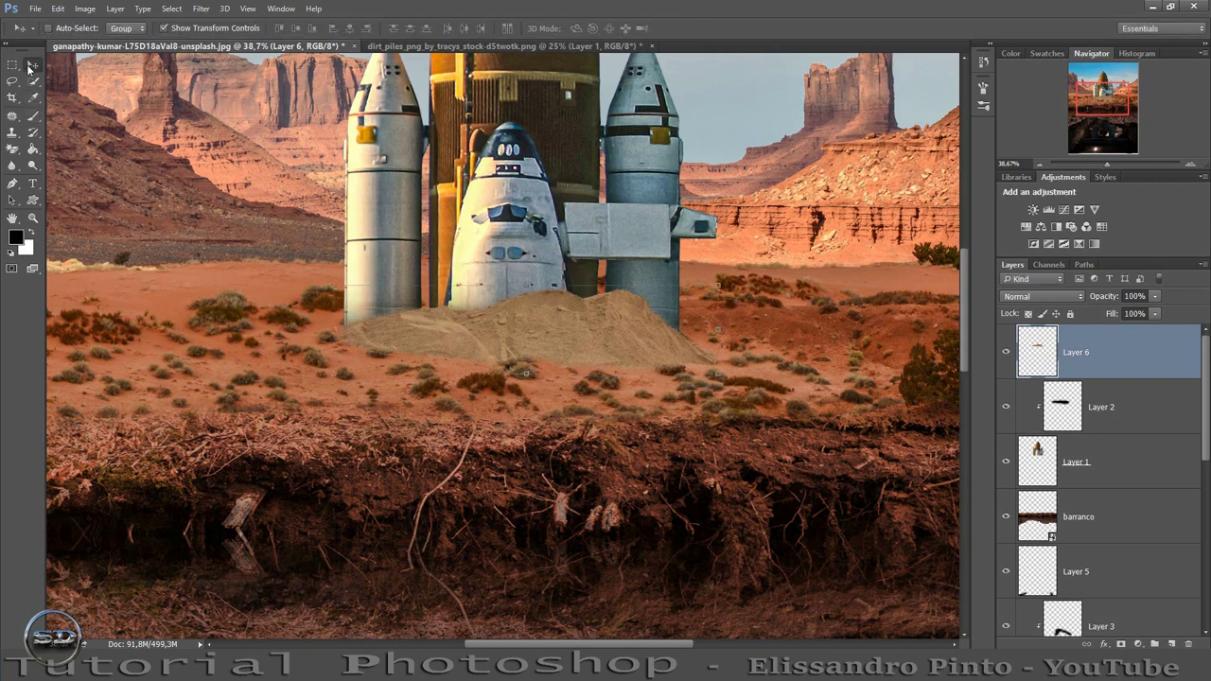
pyautogui.moveTo(518, 337)
pyautogui.mouseDown()
pyautogui.moveTo(514, 349)
pyautogui.moveTo(511, 336)
pyautogui.mouseUp()
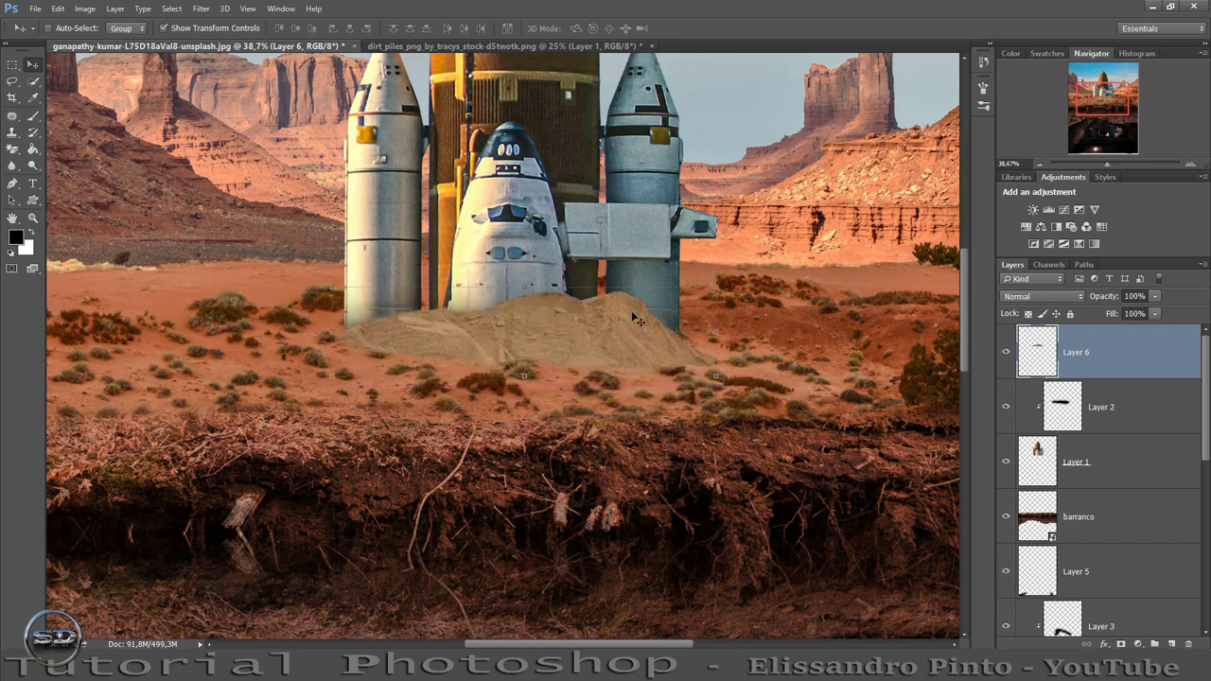
# Tint the sand pile with a clipped, colorized Hue/Saturation at hue 21, saturation 43
pyautogui.click(1026, 227)
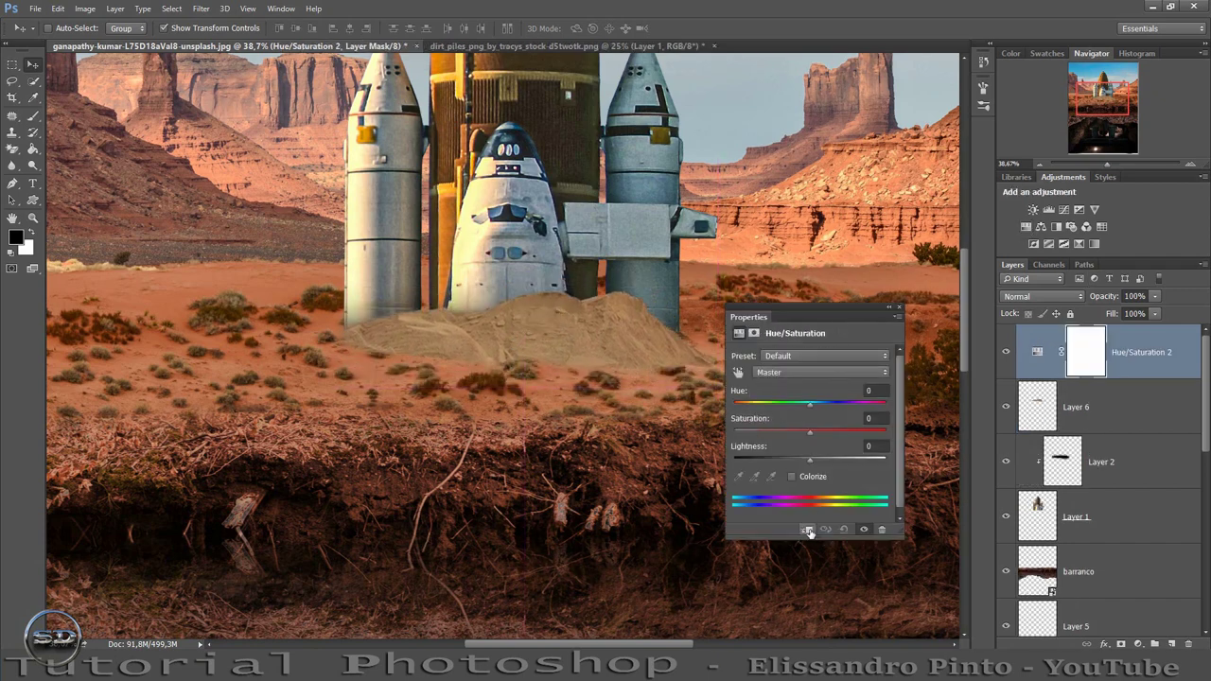
pyautogui.click(807, 530)
pyautogui.click(791, 477)
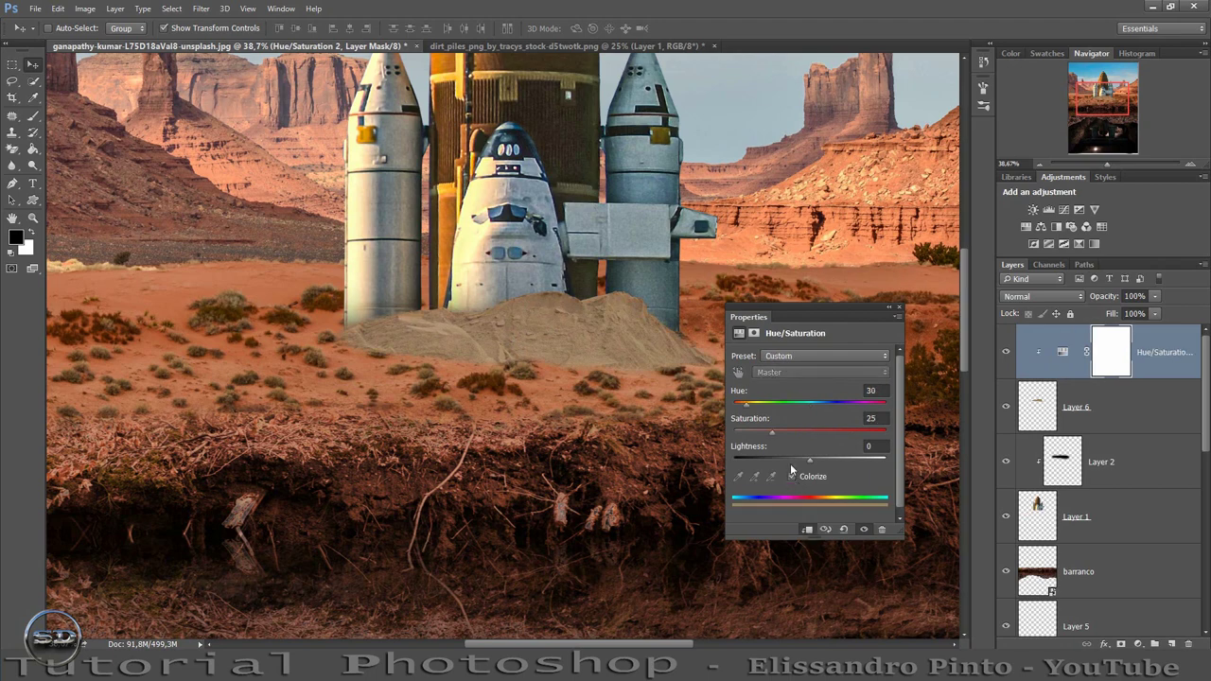
pyautogui.moveTo(748, 406); pyautogui.dragTo(797, 431)
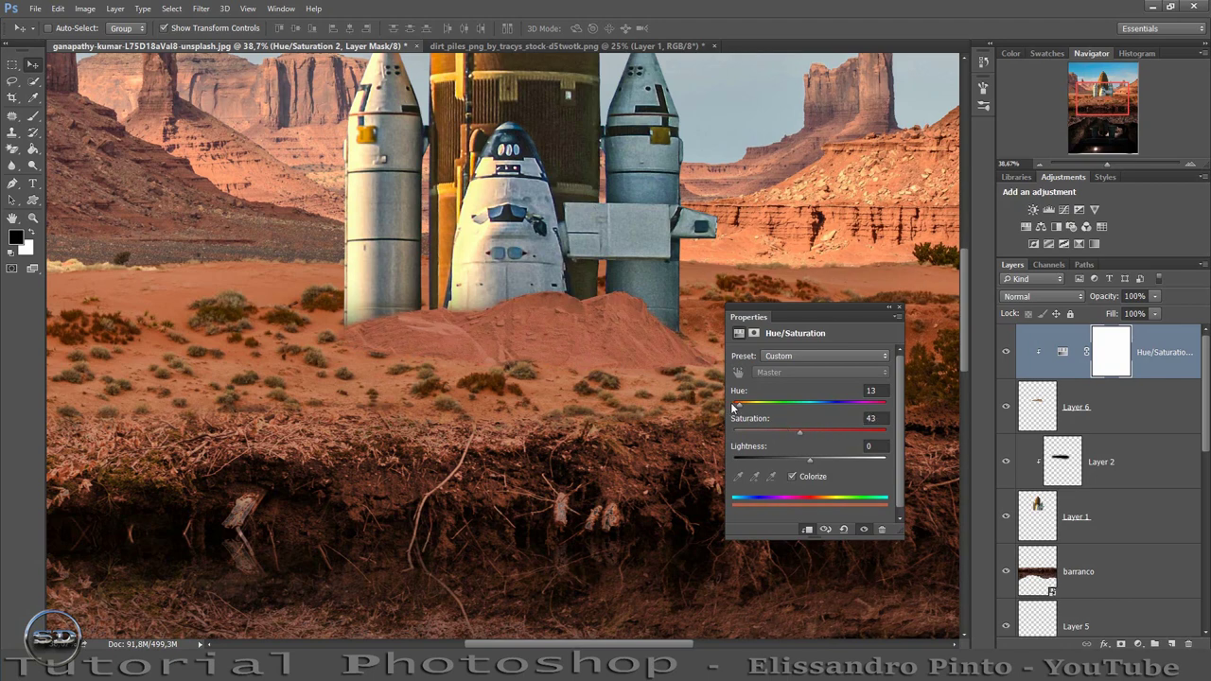
pyautogui.moveTo(740, 408)
pyautogui.mouseDown()
pyautogui.moveTo(865, 407)
pyautogui.moveTo(743, 421)
pyautogui.mouseUp()
pyautogui.click(898, 309)
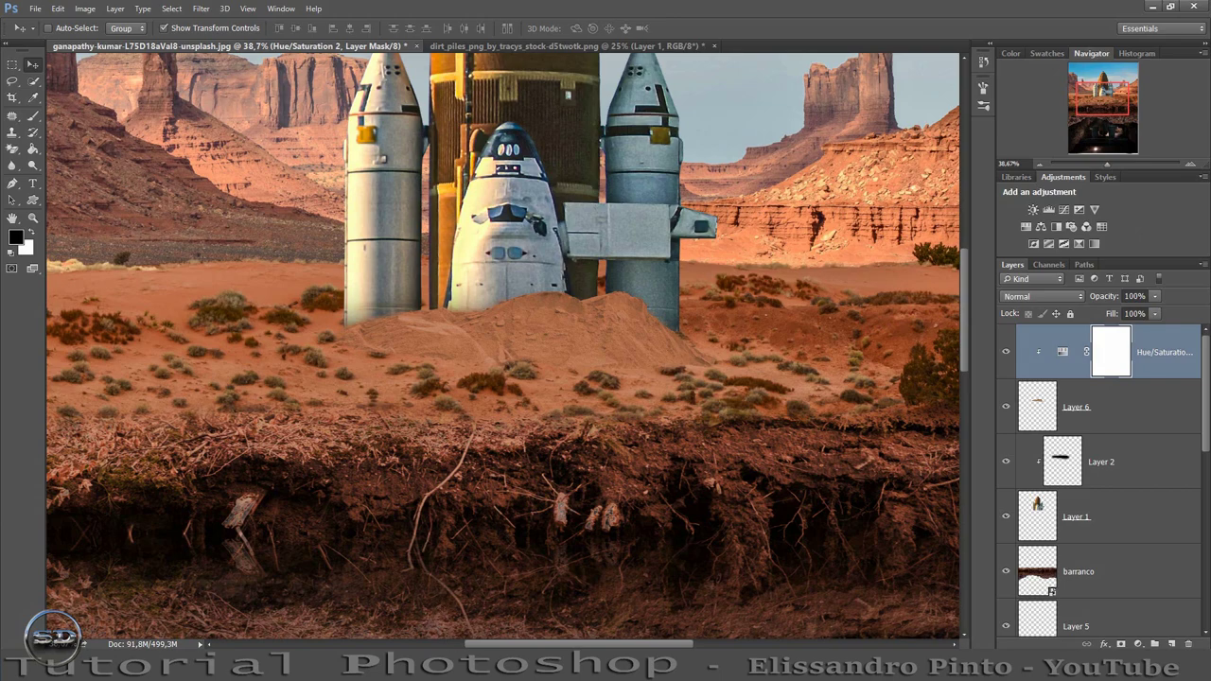
# Move the Grama grass layer up over the desert ground and commit the placement
pyautogui.hotkey('ctrl', 't')
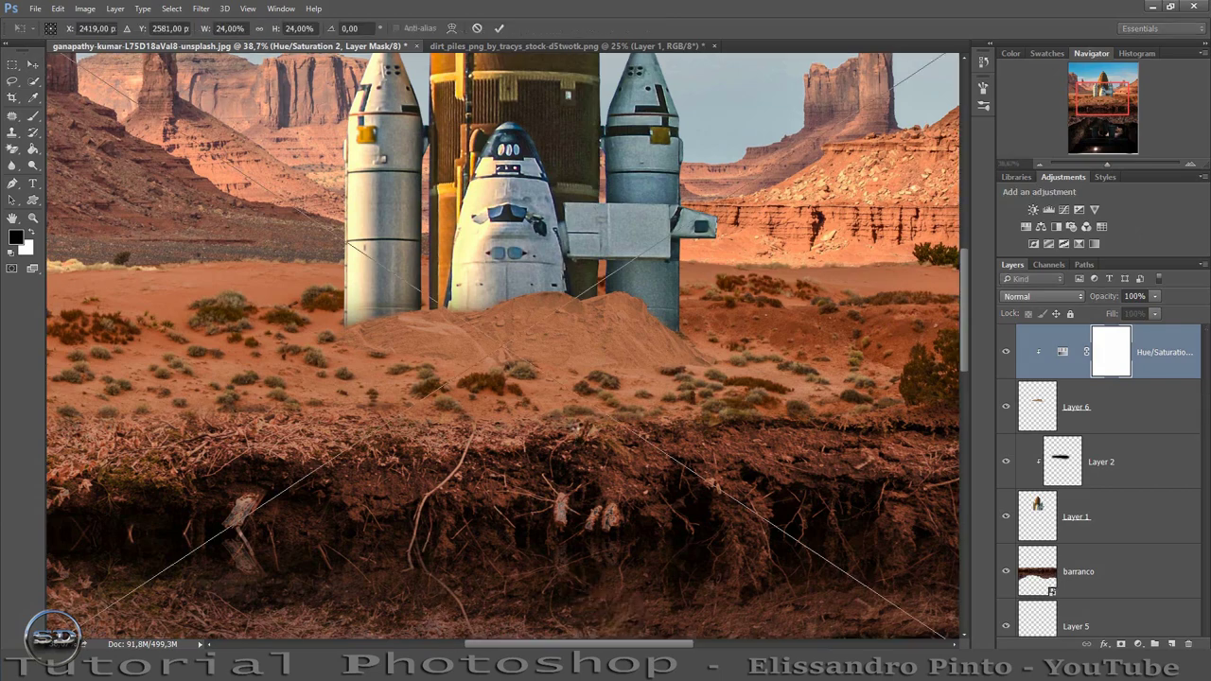
pyautogui.moveTo(590, 437)
pyautogui.mouseDown()
pyautogui.moveTo(575, 248)
pyautogui.moveTo(566, 251)
pyautogui.moveTo(658, 276)
pyautogui.mouseUp()
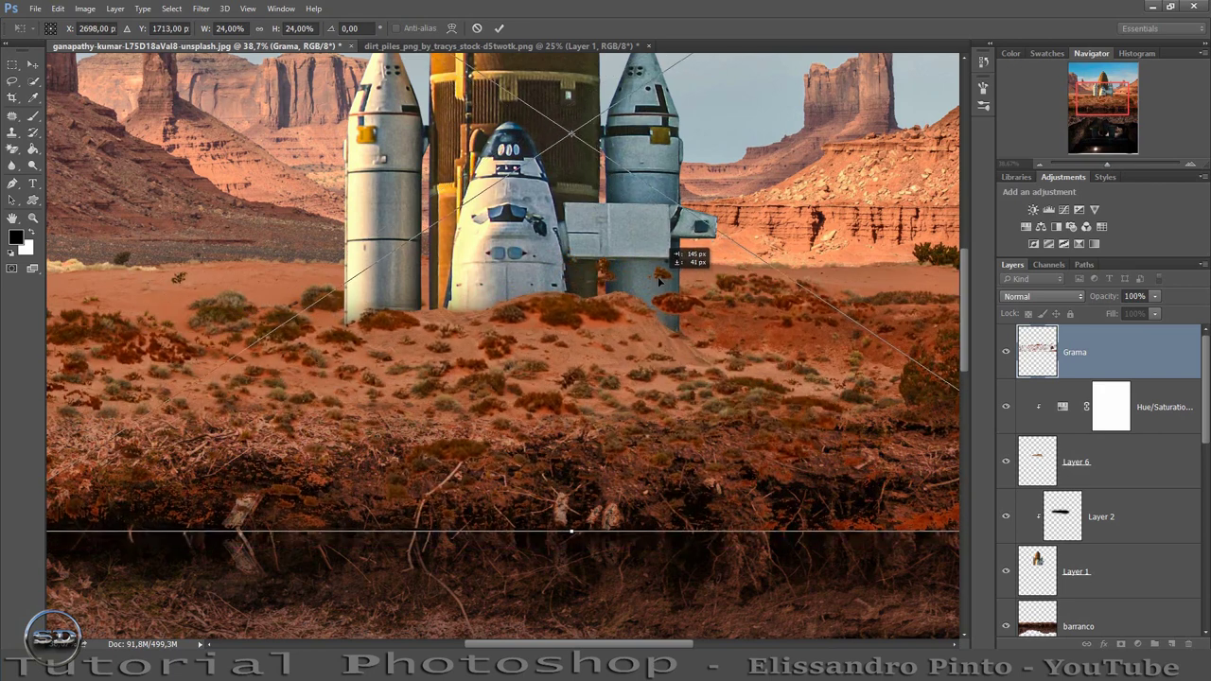
pyautogui.moveTo(658, 276); pyautogui.dragTo(657, 276)
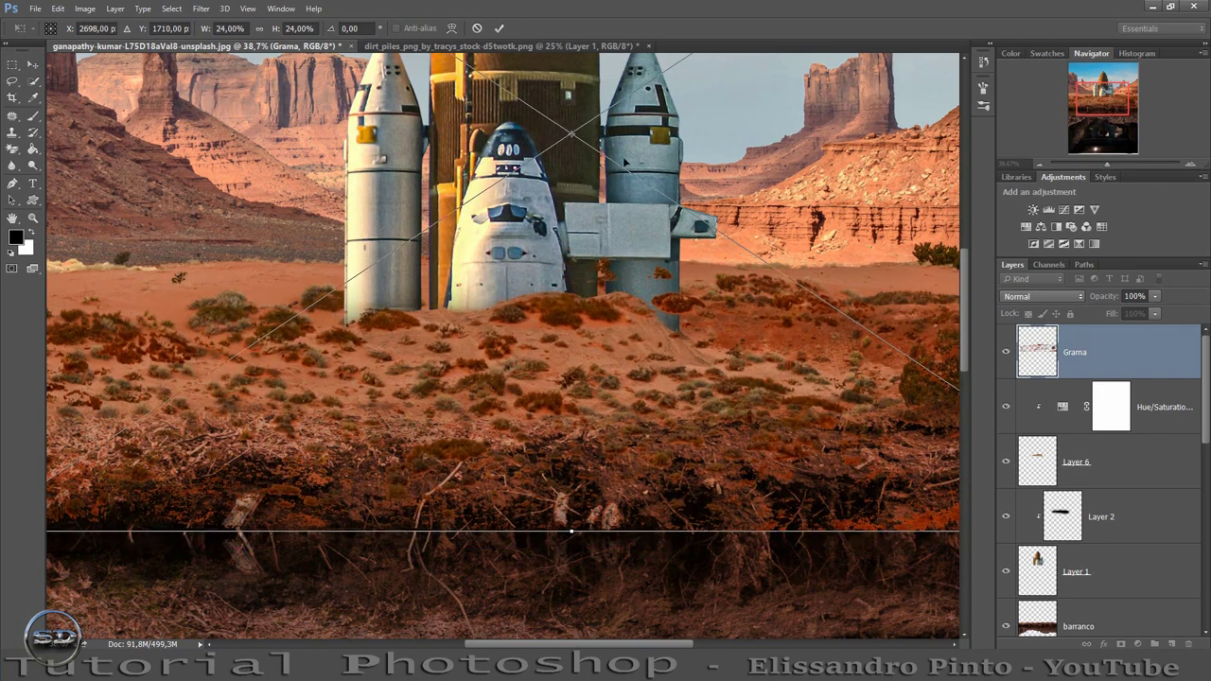
pyautogui.click(501, 29)
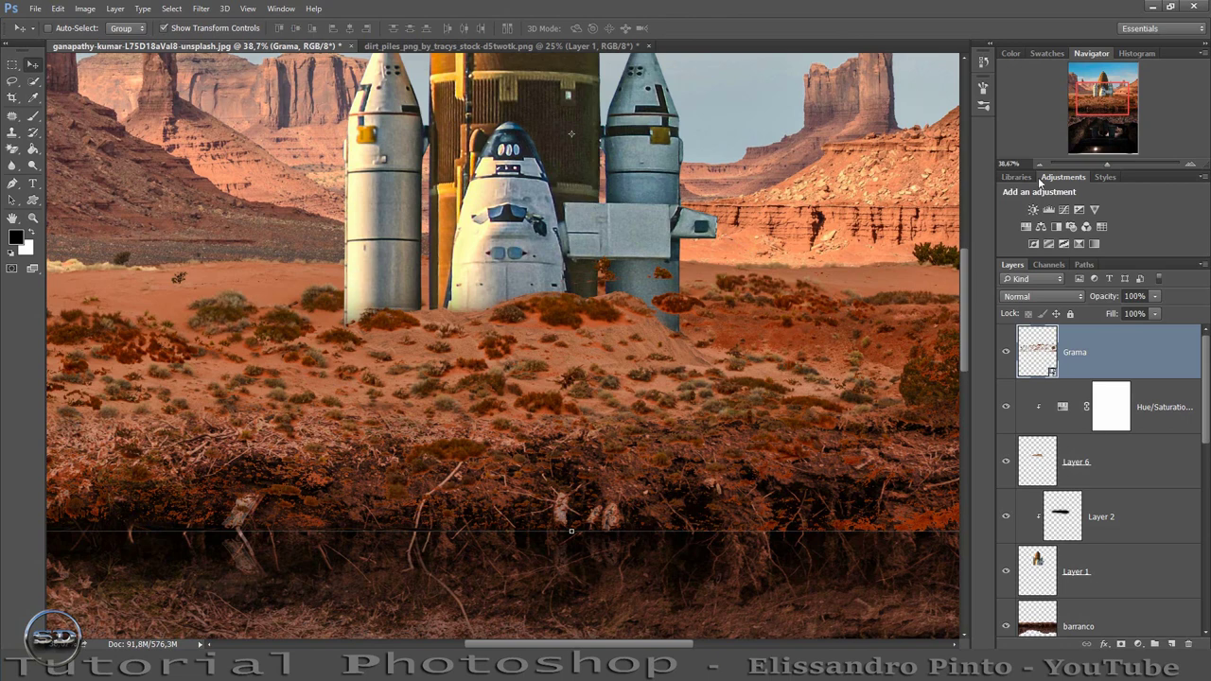
# Fill a Grama layer mask black, then reveal grass clumps with a 156 px white brush
pyautogui.click(1137, 644)
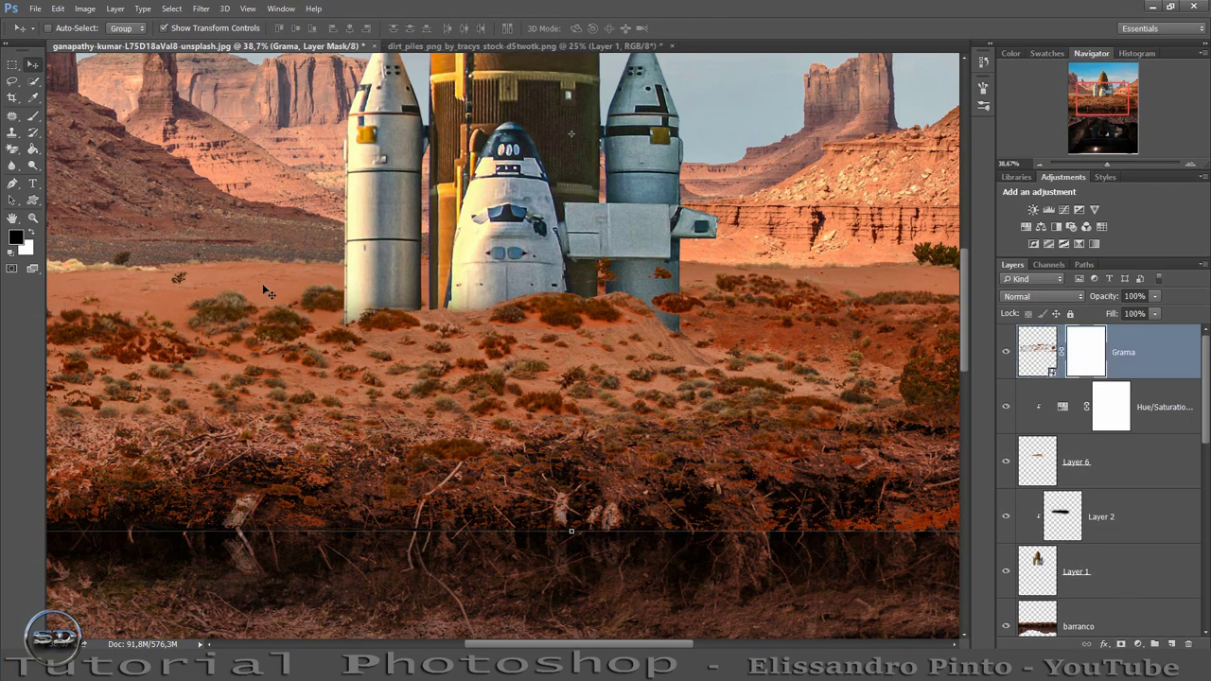
pyautogui.click(33, 148)
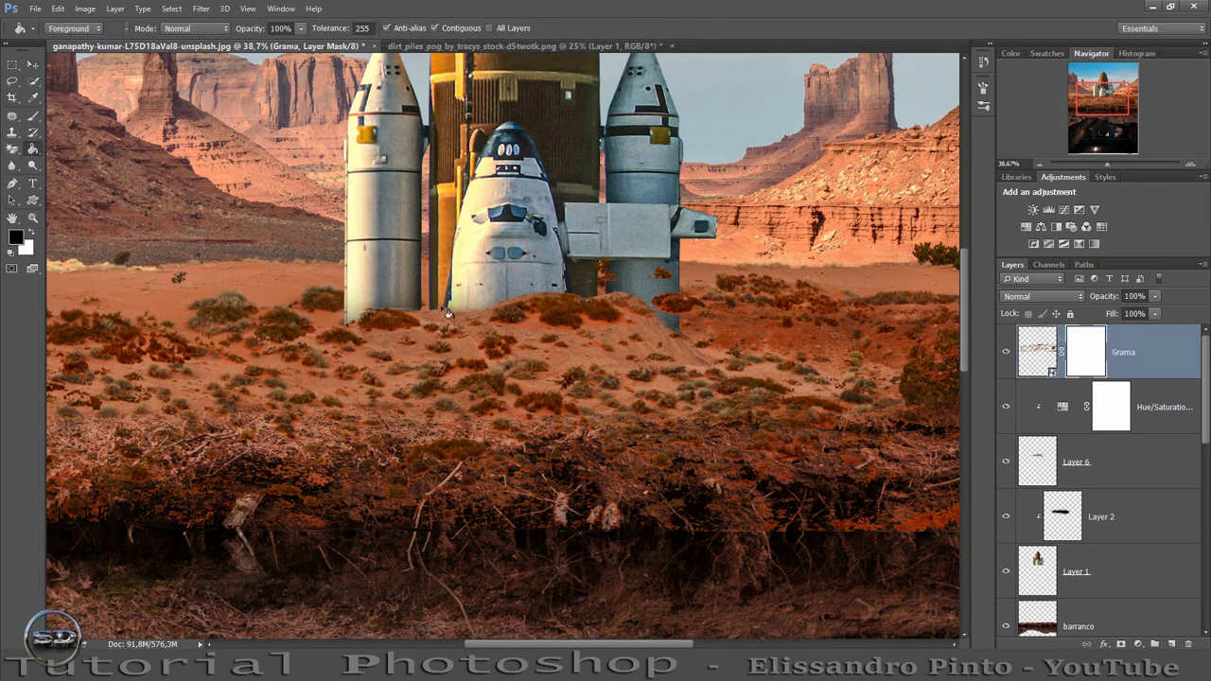
pyautogui.click(448, 313)
pyautogui.click(33, 116)
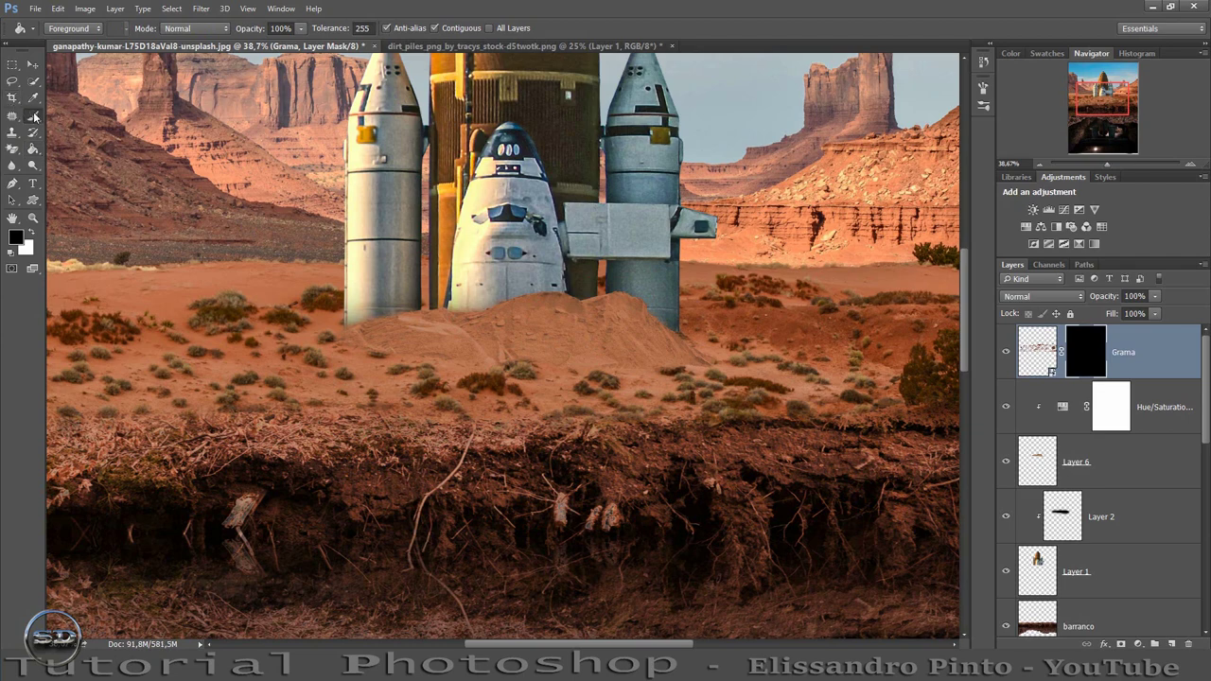
pyautogui.click(31, 231)
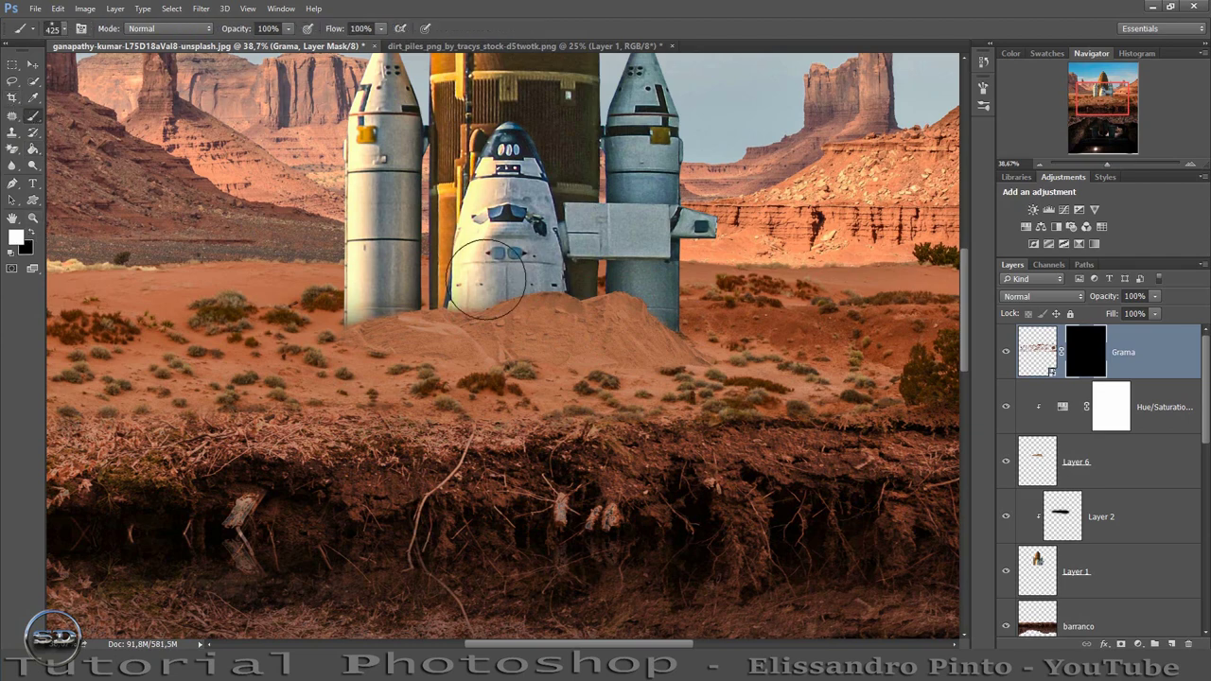
pyautogui.moveTo(487, 275); pyautogui.dragTo(445, 275)
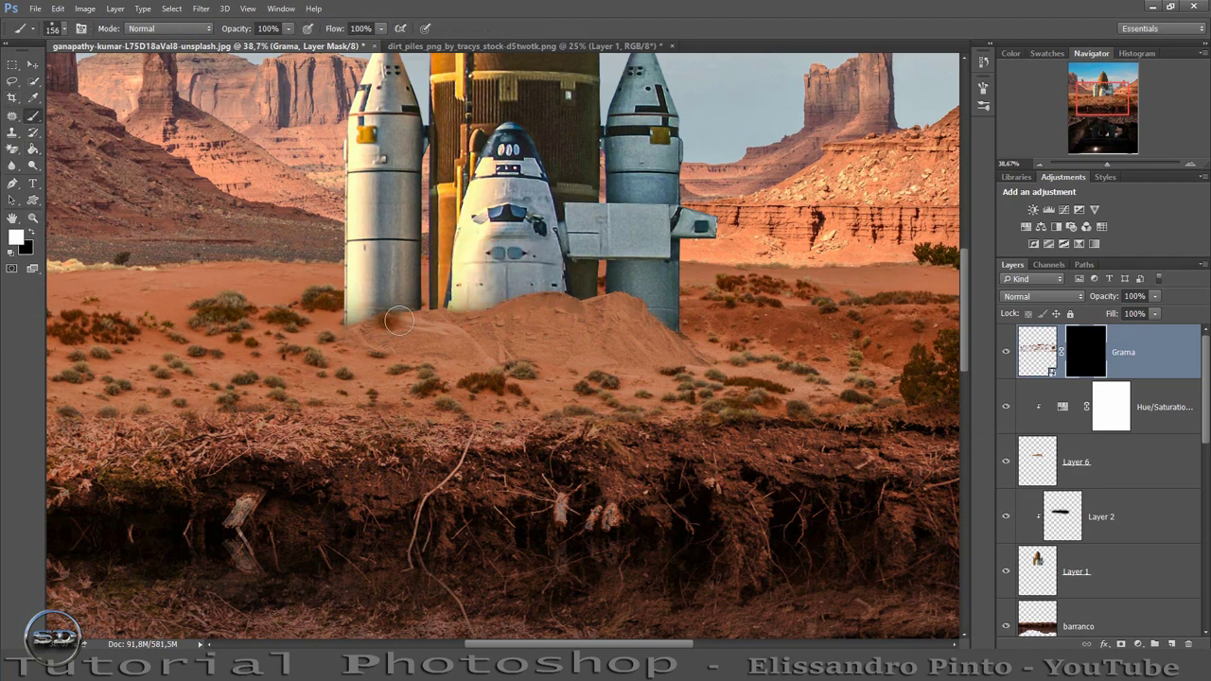
pyautogui.moveTo(398, 321)
pyautogui.mouseDown()
pyautogui.moveTo(439, 317)
pyautogui.moveTo(373, 322)
pyautogui.moveTo(467, 324)
pyautogui.moveTo(558, 296)
pyautogui.moveTo(627, 313)
pyautogui.moveTo(676, 352)
pyautogui.moveTo(402, 358)
pyautogui.moveTo(374, 343)
pyautogui.moveTo(397, 327)
pyautogui.moveTo(386, 304)
pyautogui.mouseUp()
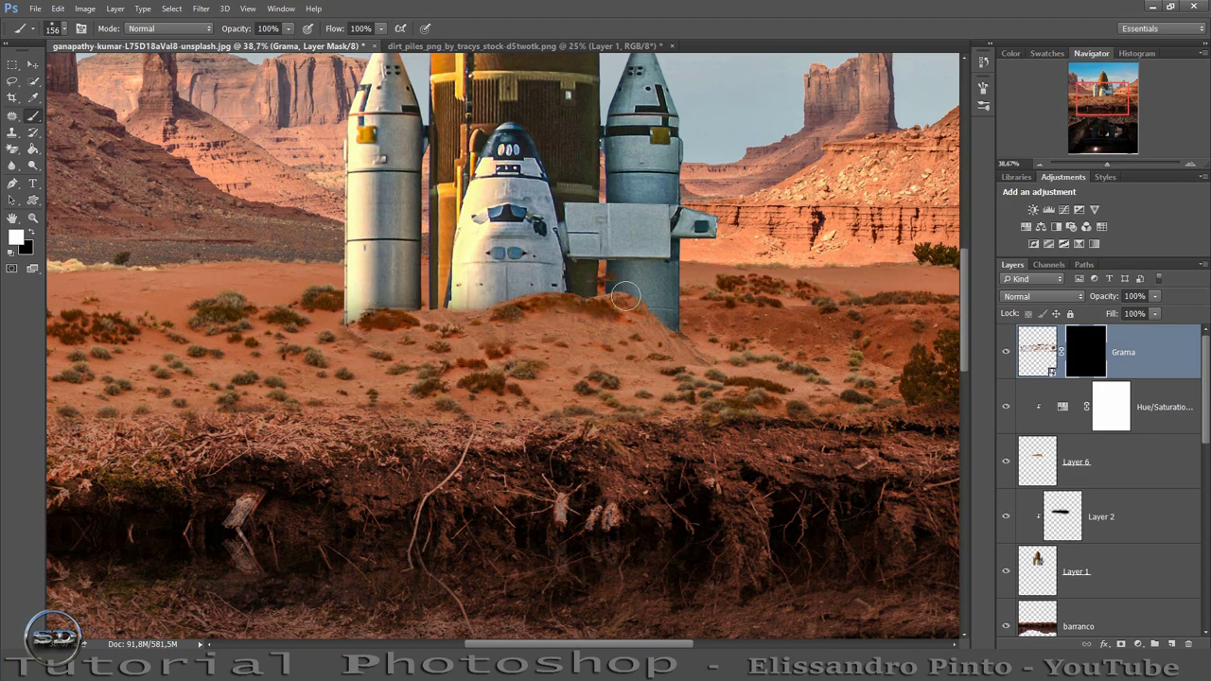
pyautogui.moveTo(625, 297)
pyautogui.mouseDown()
pyautogui.moveTo(568, 319)
pyautogui.moveTo(596, 326)
pyautogui.mouseUp()
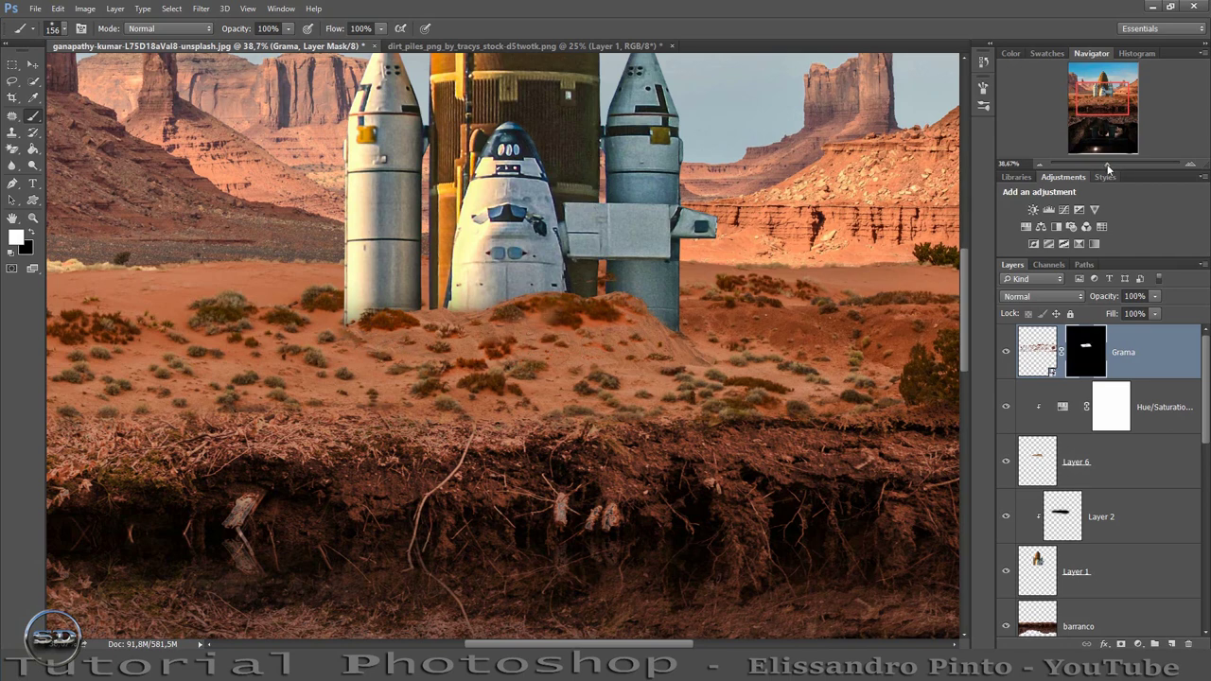
# Hide stray grass specks above the dune with a 75 px black brush on the mask
pyautogui.moveTo(1106, 164); pyautogui.dragTo(1118, 164)
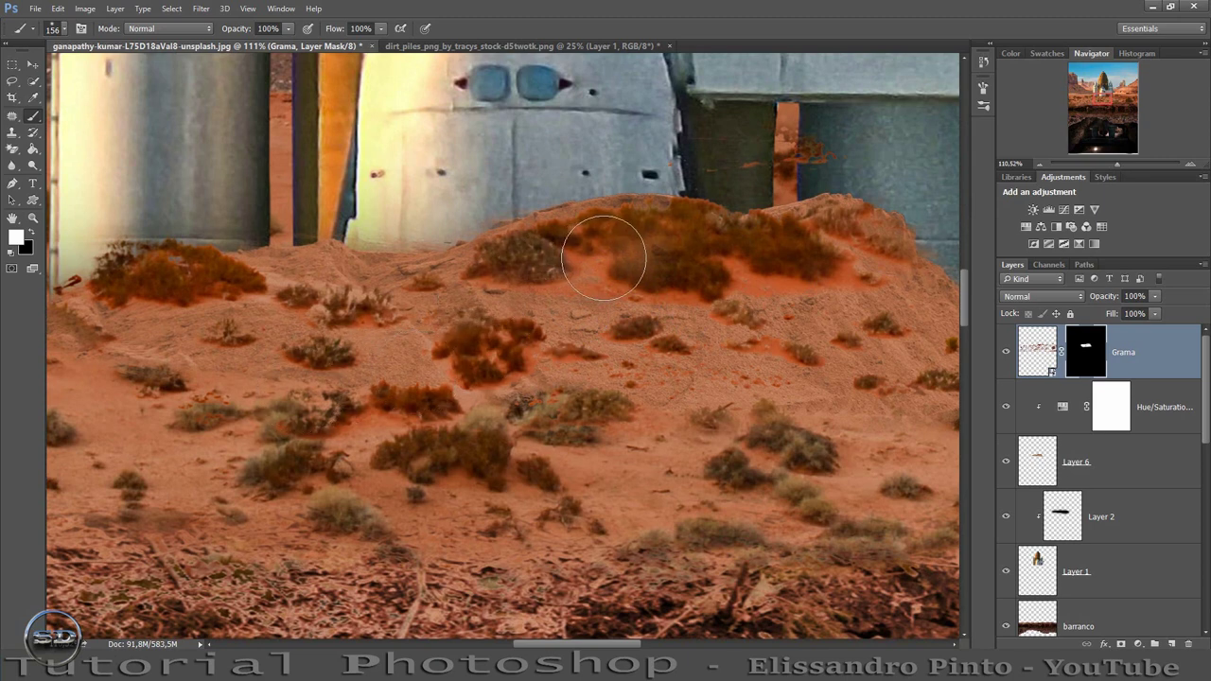
pyautogui.press('x')
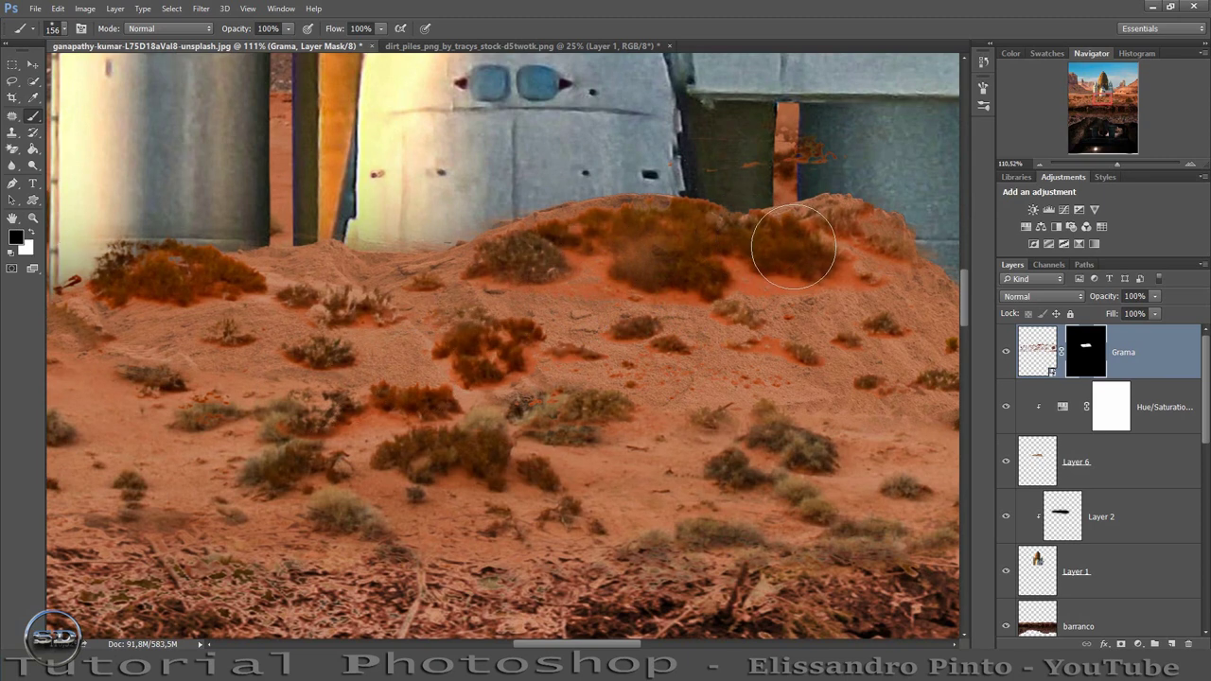
pyautogui.keyDown('alt'); pyautogui.rightClick(770, 245); pyautogui.keyUp('alt')
pyautogui.moveTo(724, 173); pyautogui.dragTo(823, 149)
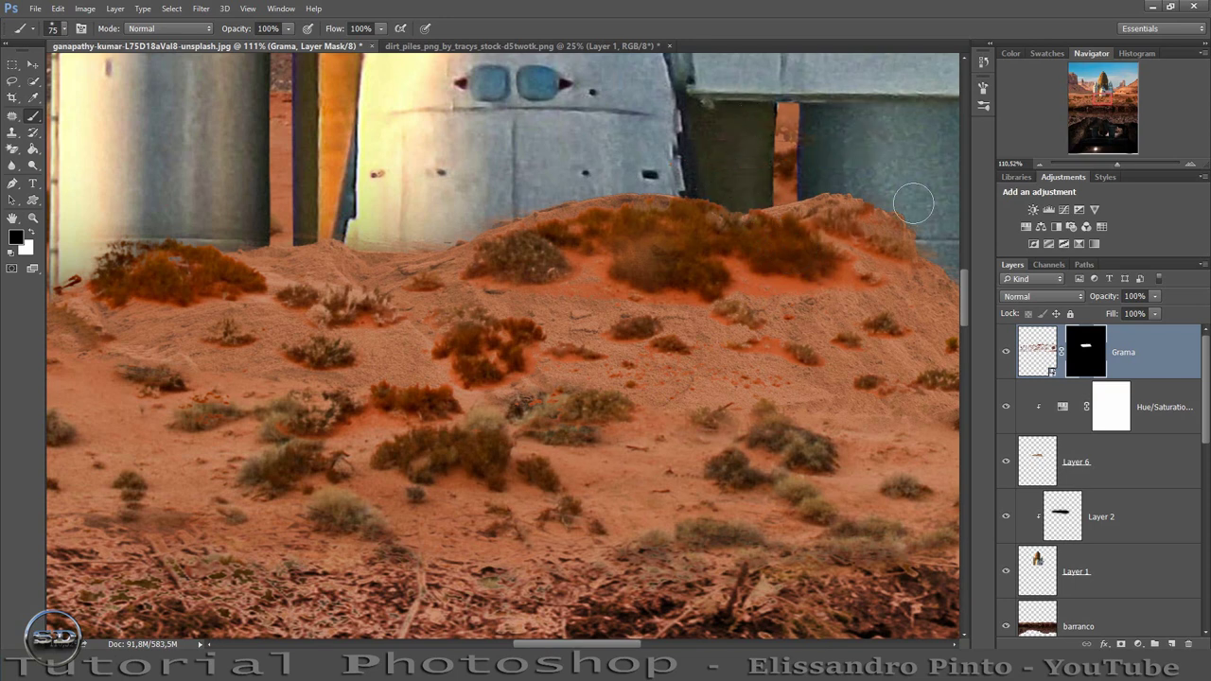
# Lower the Grama layer's fill to 75%
pyautogui.click(1046, 356)
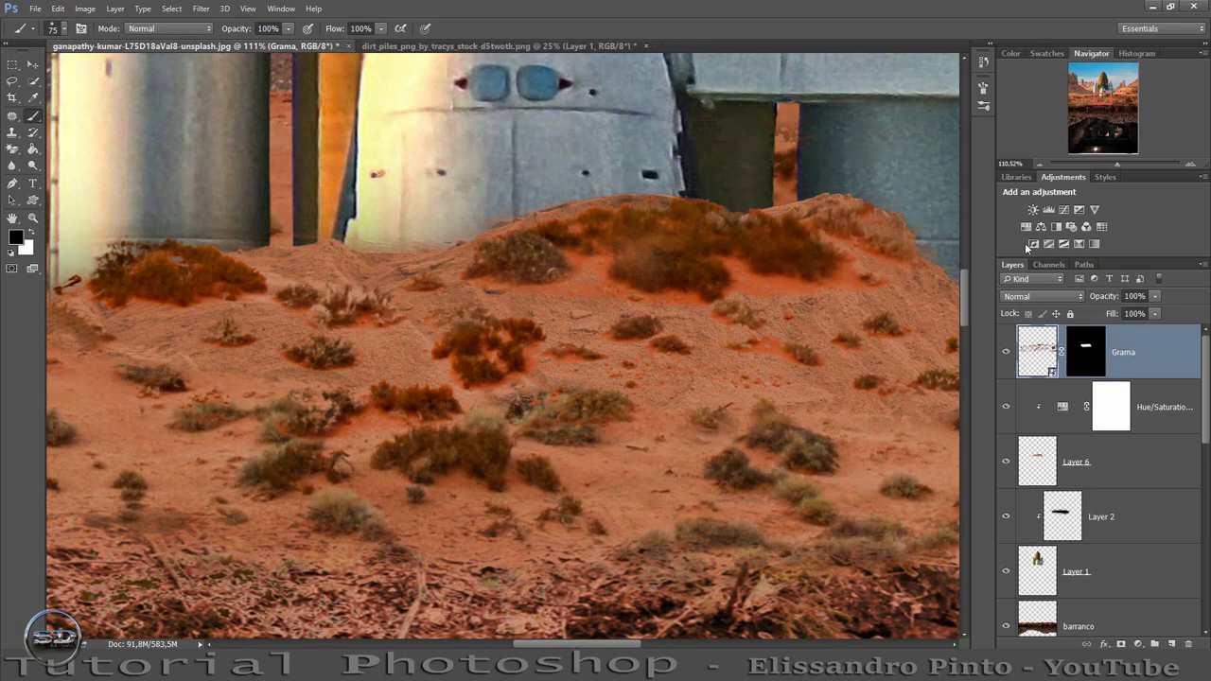
pyautogui.moveTo(1115, 315); pyautogui.dragTo(1088, 315)
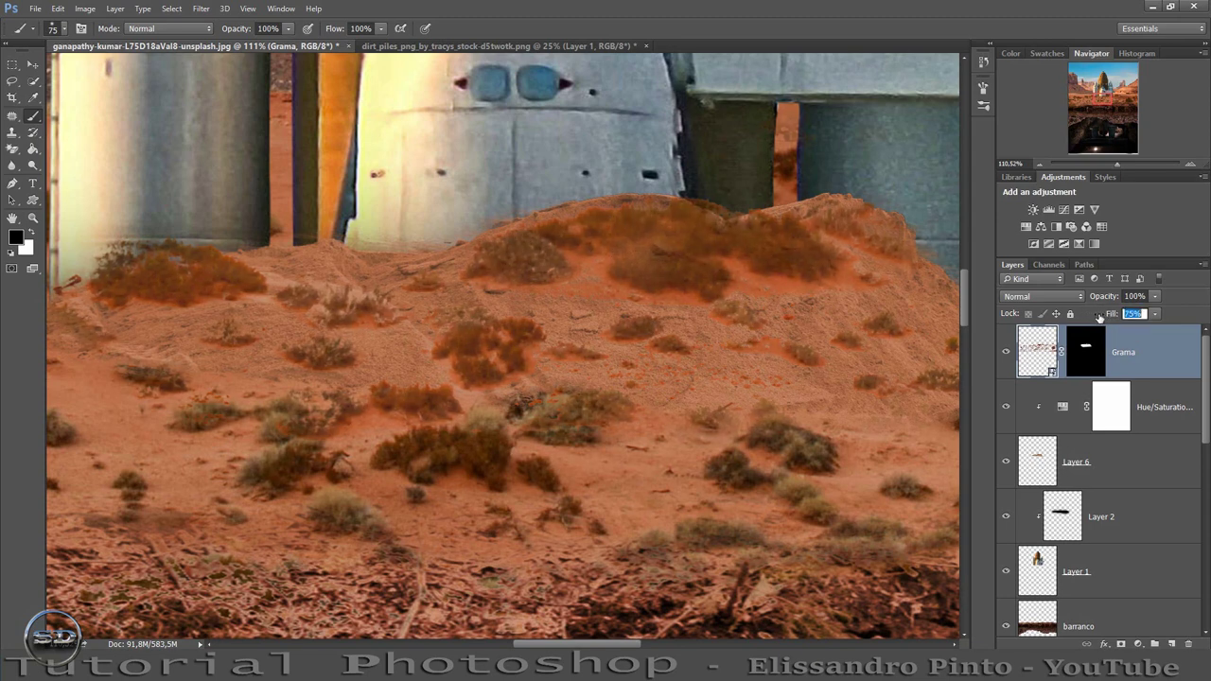
pyautogui.hotkey('ctrl', '0')
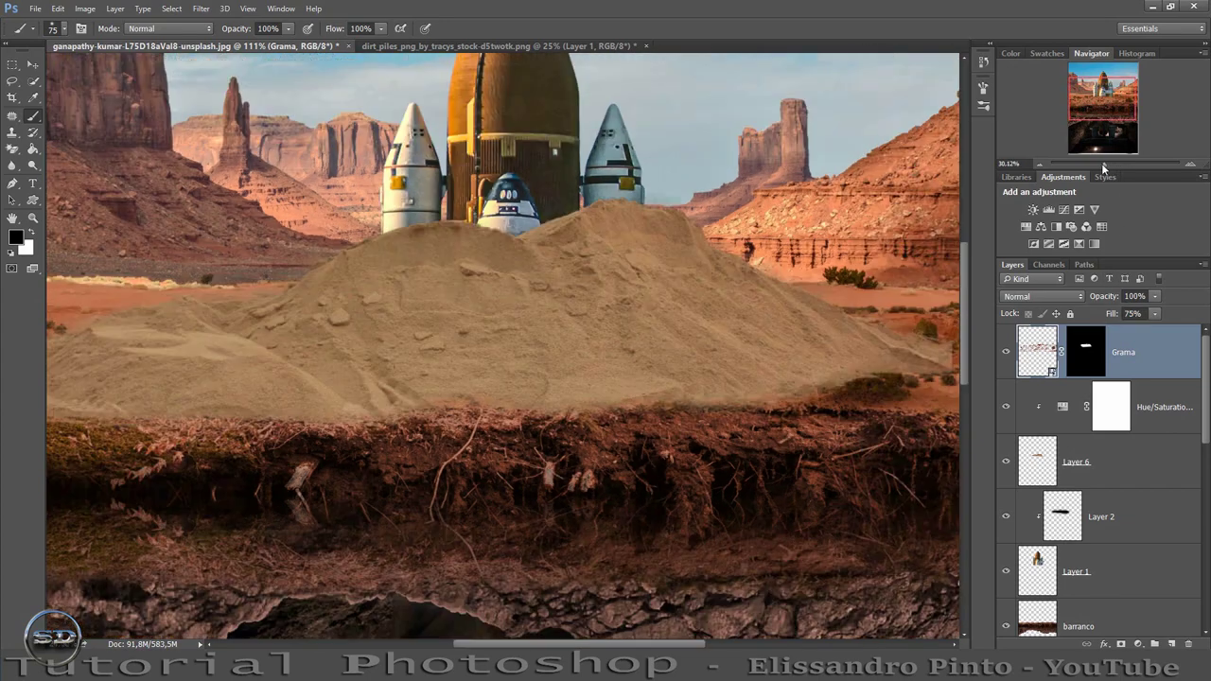
pyautogui.moveTo(1101, 166); pyautogui.dragTo(1107, 166)
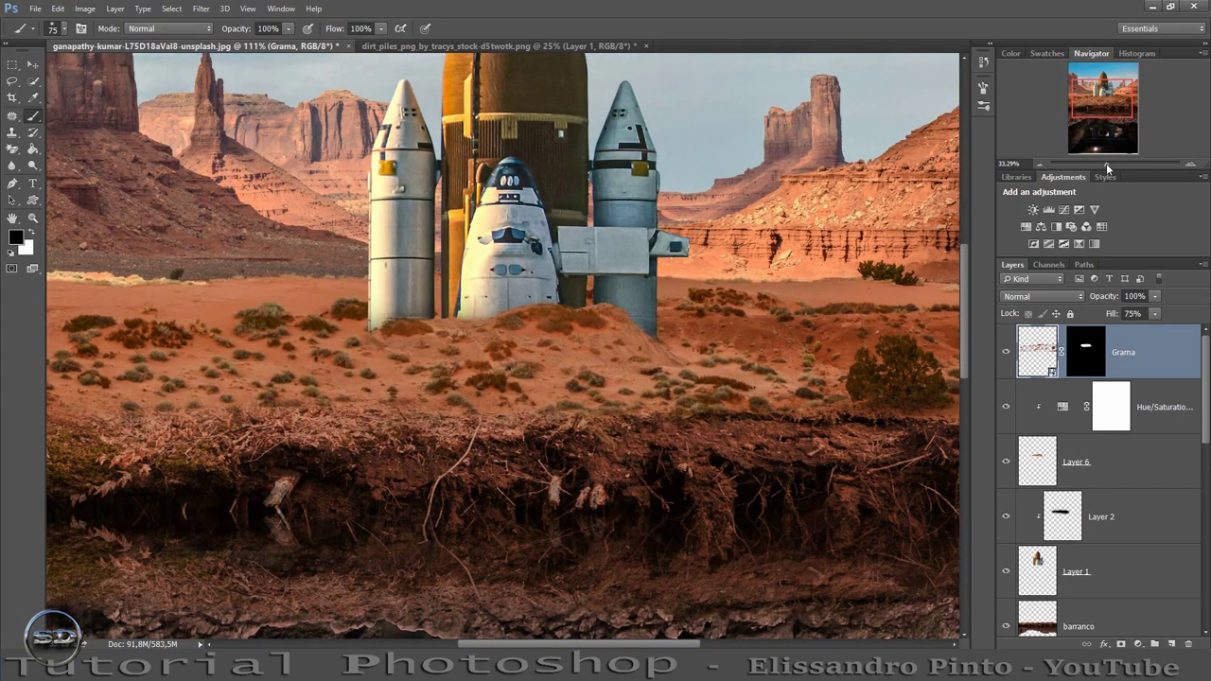
pyautogui.moveTo(1105, 165); pyautogui.dragTo(1112, 163)
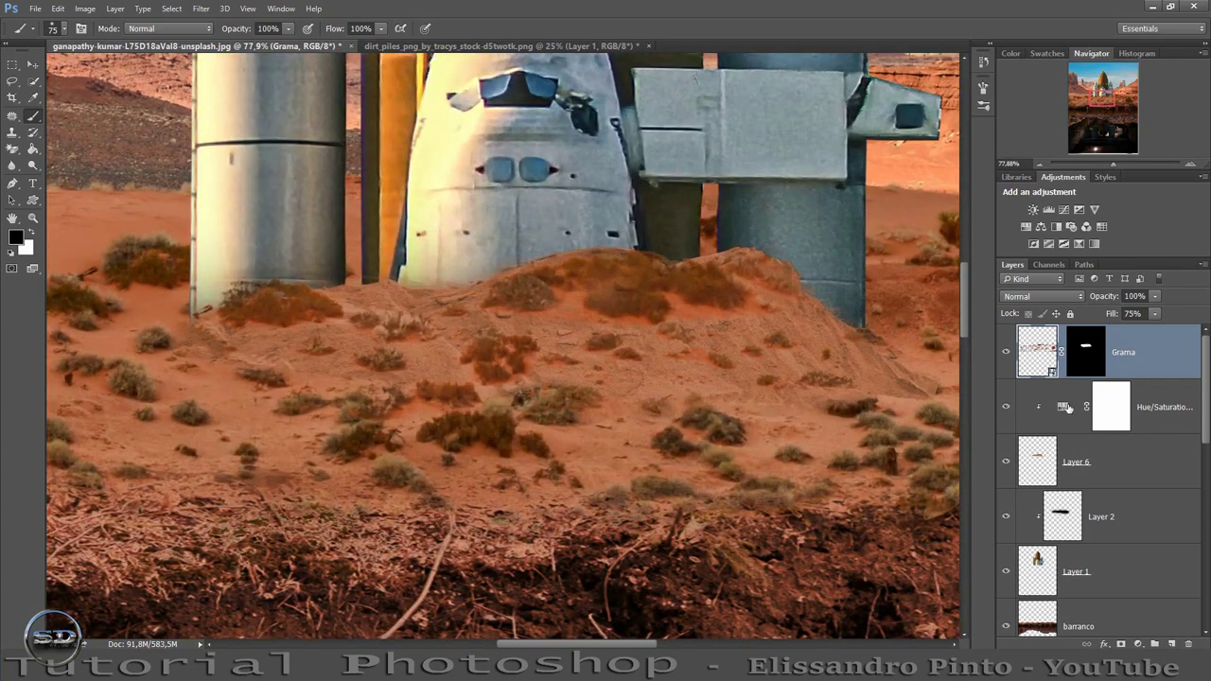
pyautogui.click(1034, 576)
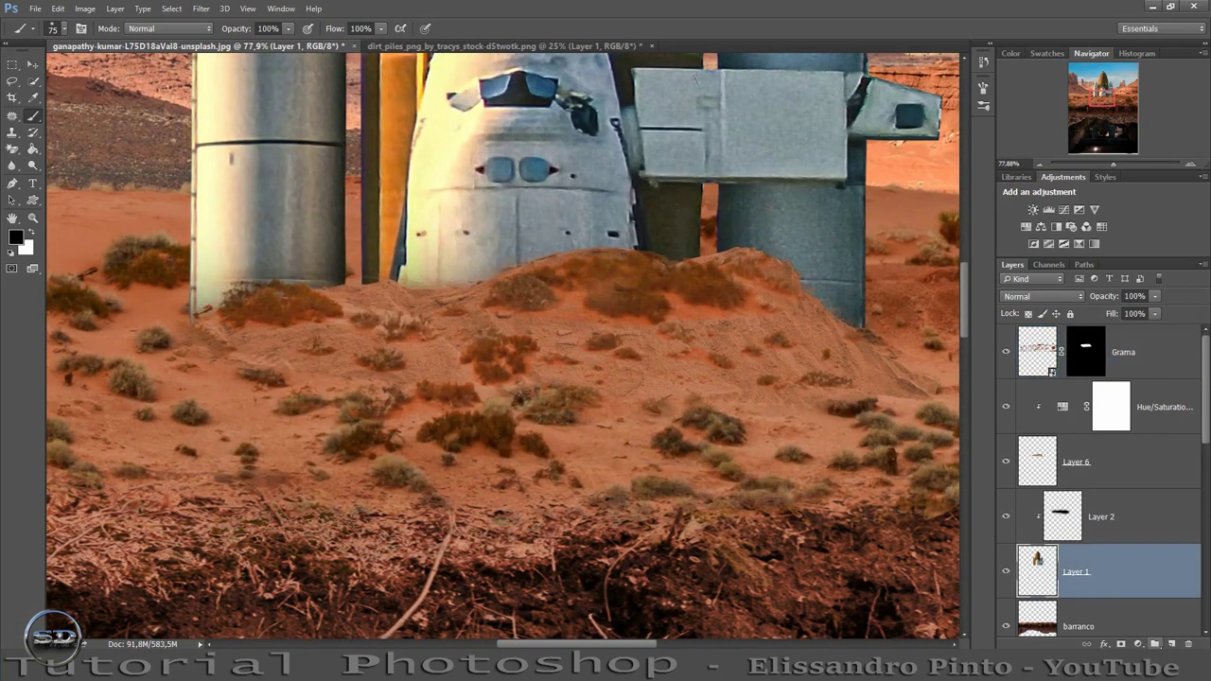
# Paint a black shadow along the shuttle and pillar bases, squashed to 87,60% height, fill 75%
pyautogui.click(1171, 643)
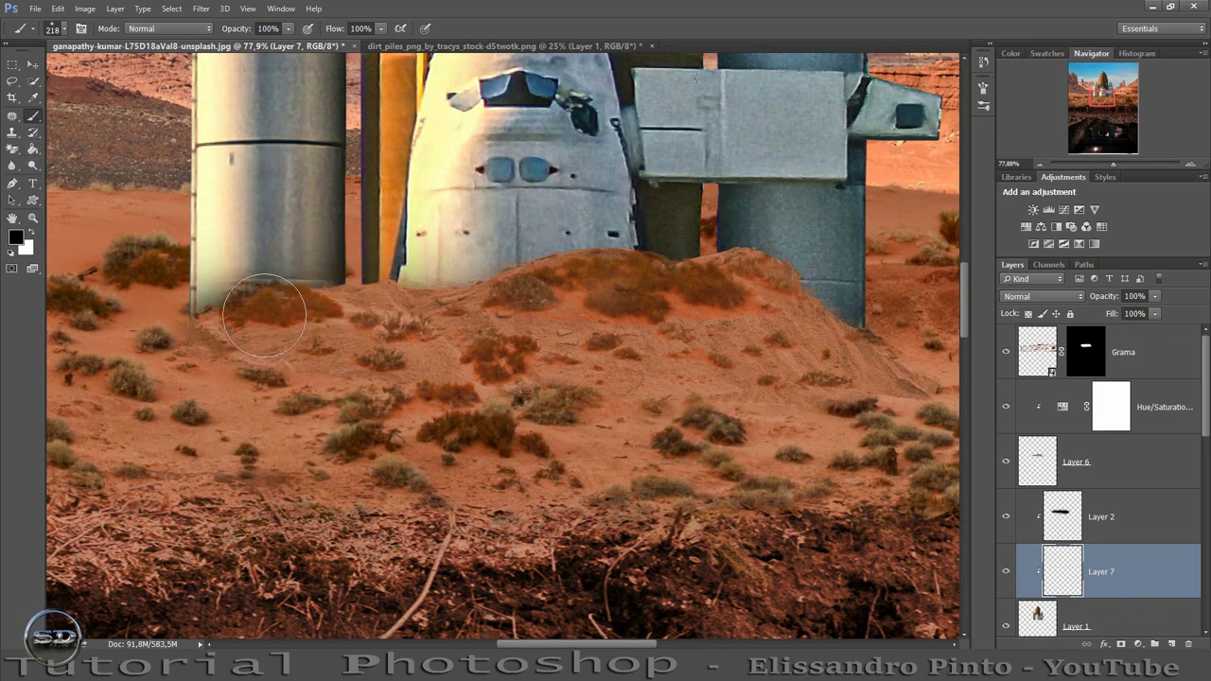
pyautogui.moveTo(236, 284)
pyautogui.mouseDown()
pyautogui.moveTo(346, 303)
pyautogui.moveTo(939, 318)
pyautogui.mouseUp()
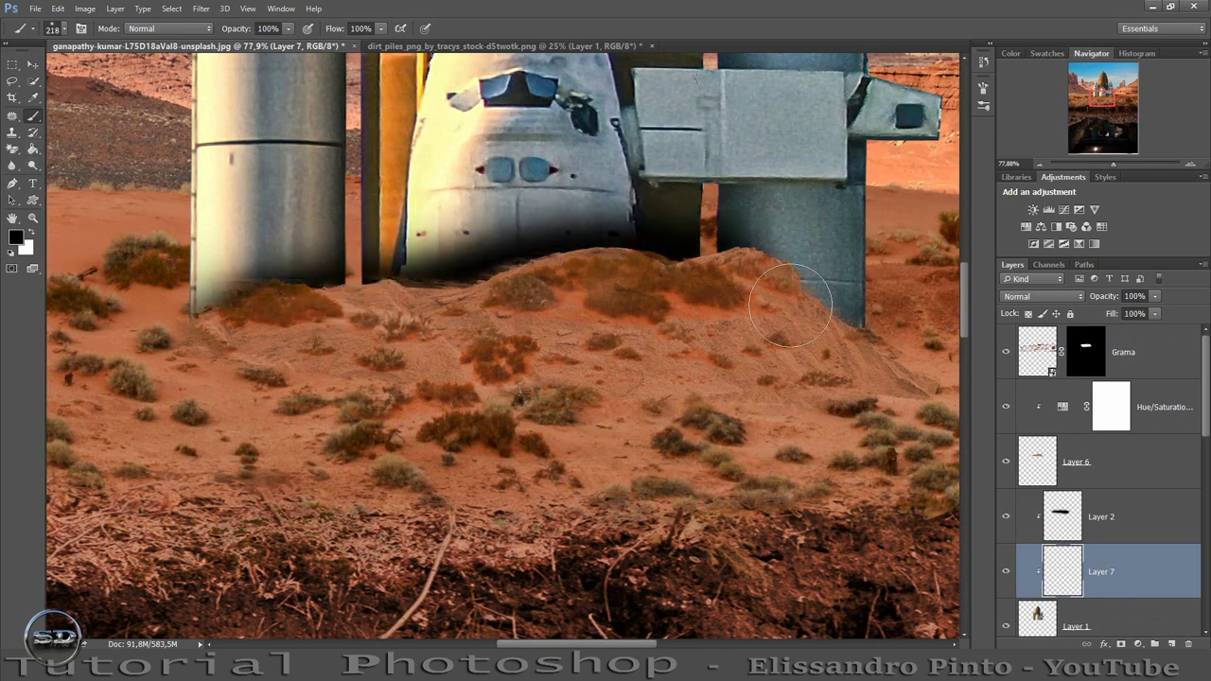
pyautogui.click(33, 64)
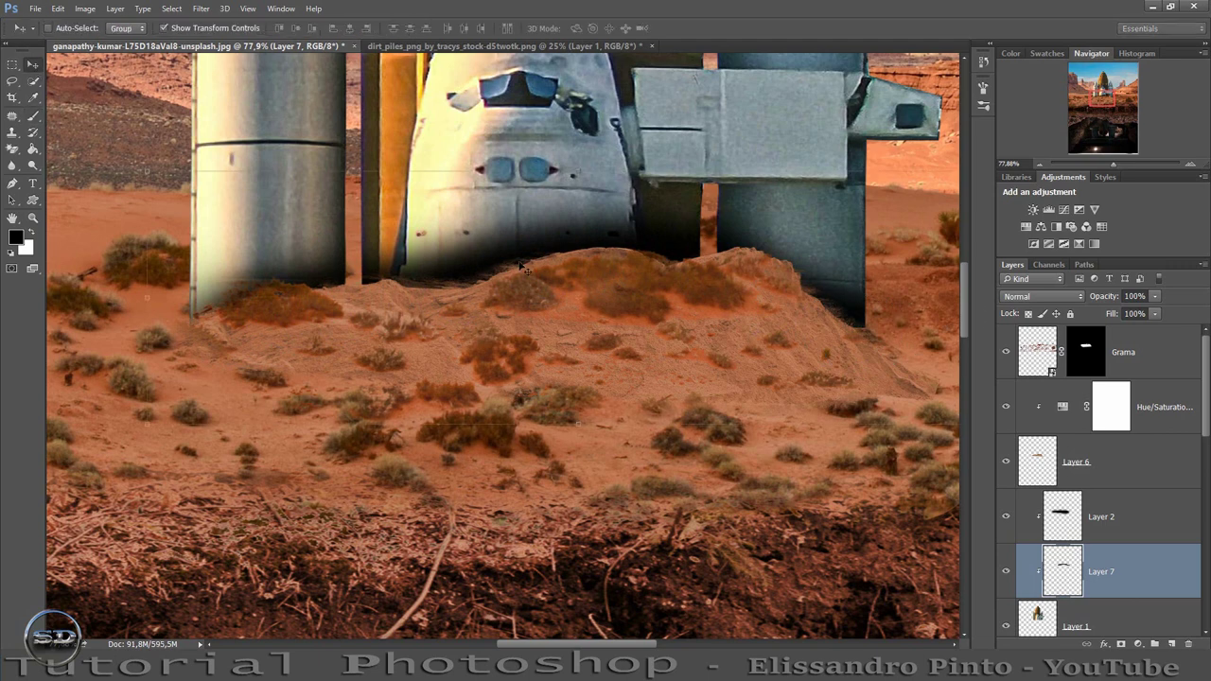
pyautogui.hotkey('ctrl', 't')
pyautogui.moveTo(579, 174); pyautogui.dragTo(574, 202)
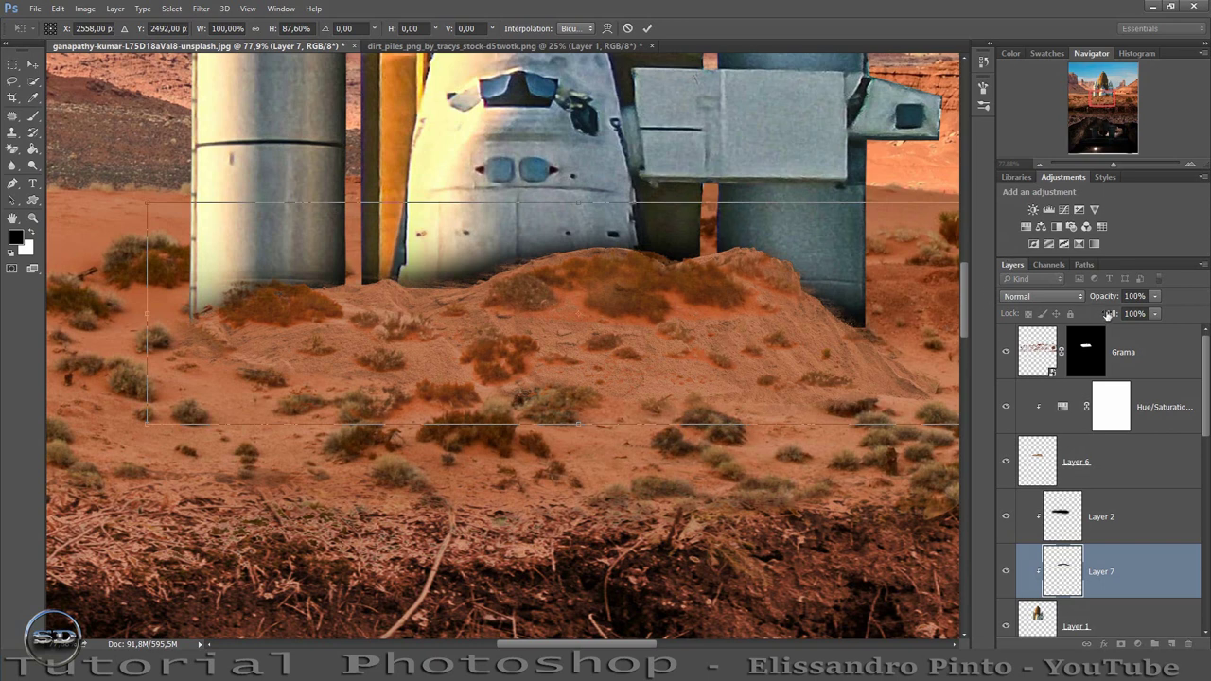
pyautogui.moveTo(1112, 315); pyautogui.dragTo(1095, 316)
pyautogui.click(34, 116)
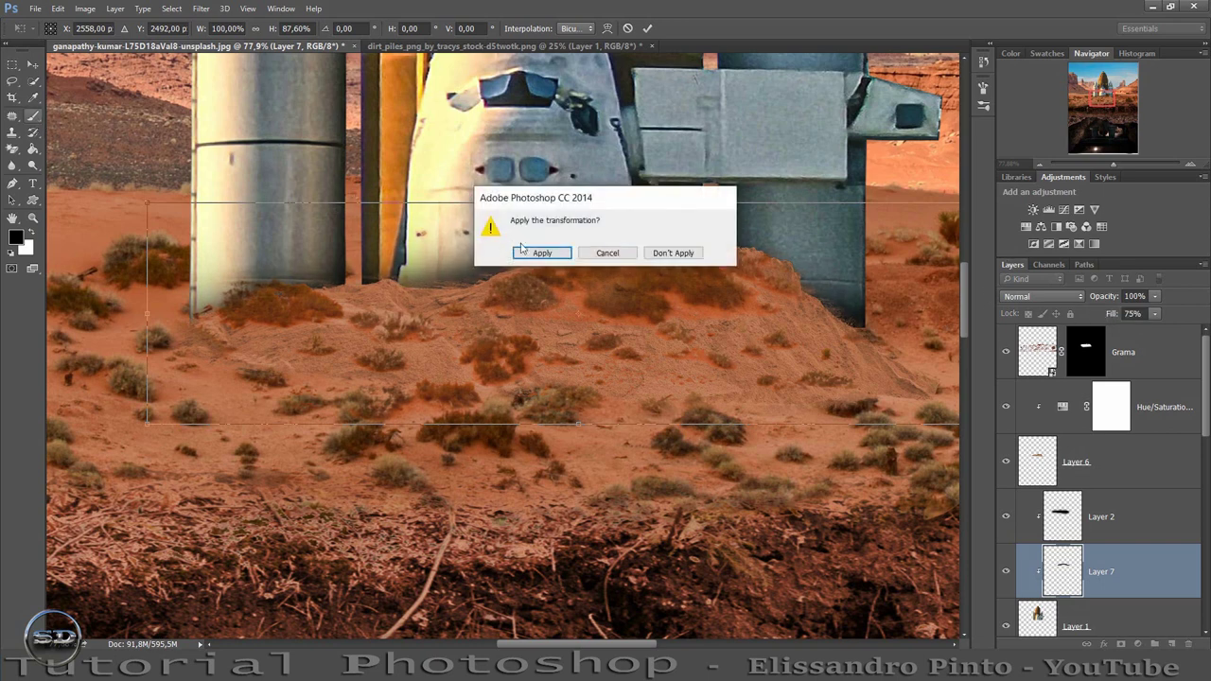
pyautogui.click(555, 256)
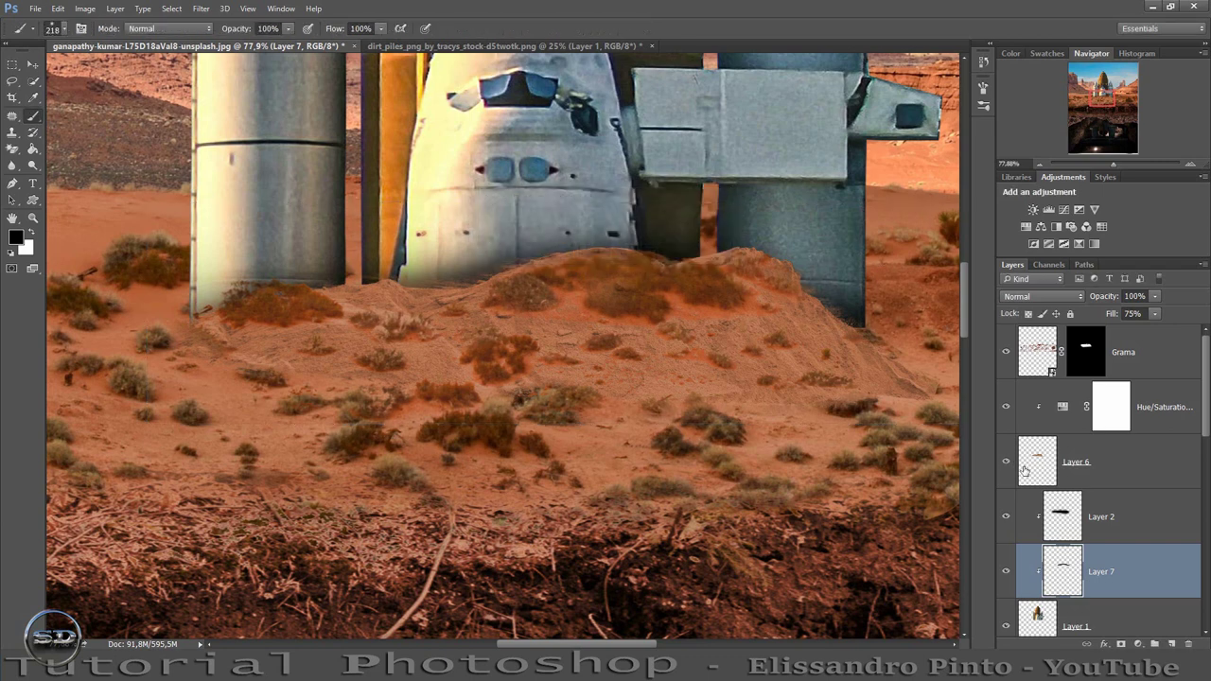
# Brush a black shadow along the dune edge on a layer clipped to Layer 6, fill 31%
pyautogui.click(1004, 464)
pyautogui.click(1113, 483)
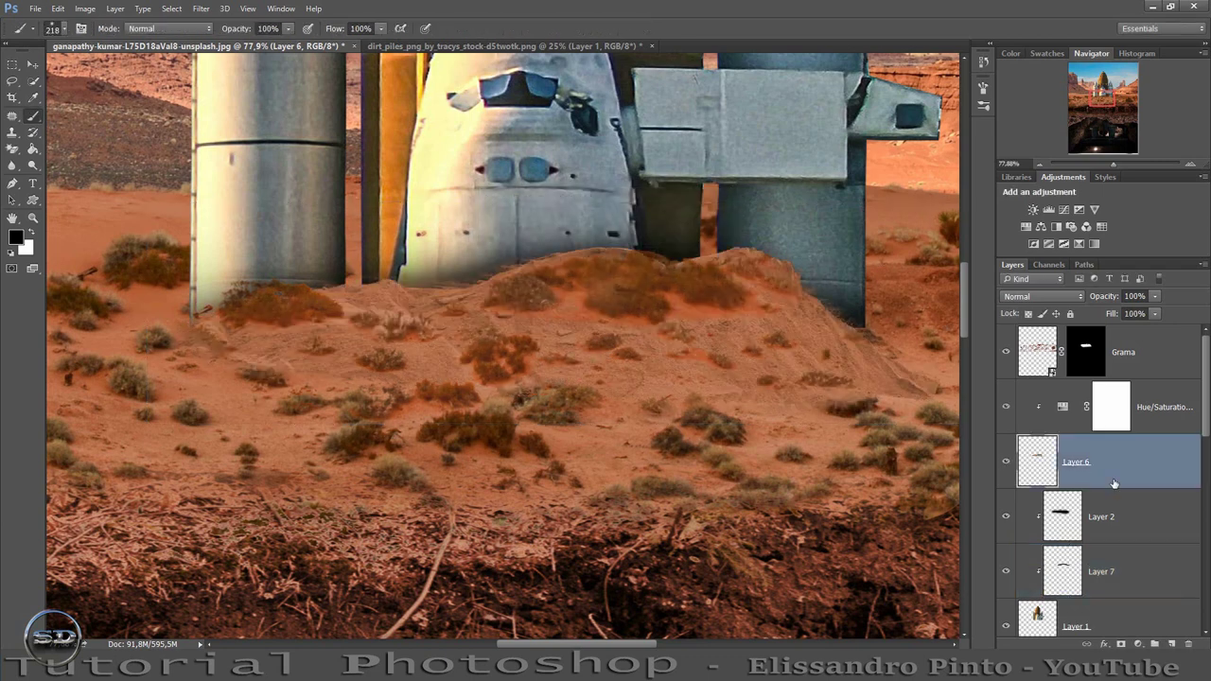
pyautogui.click(1170, 644)
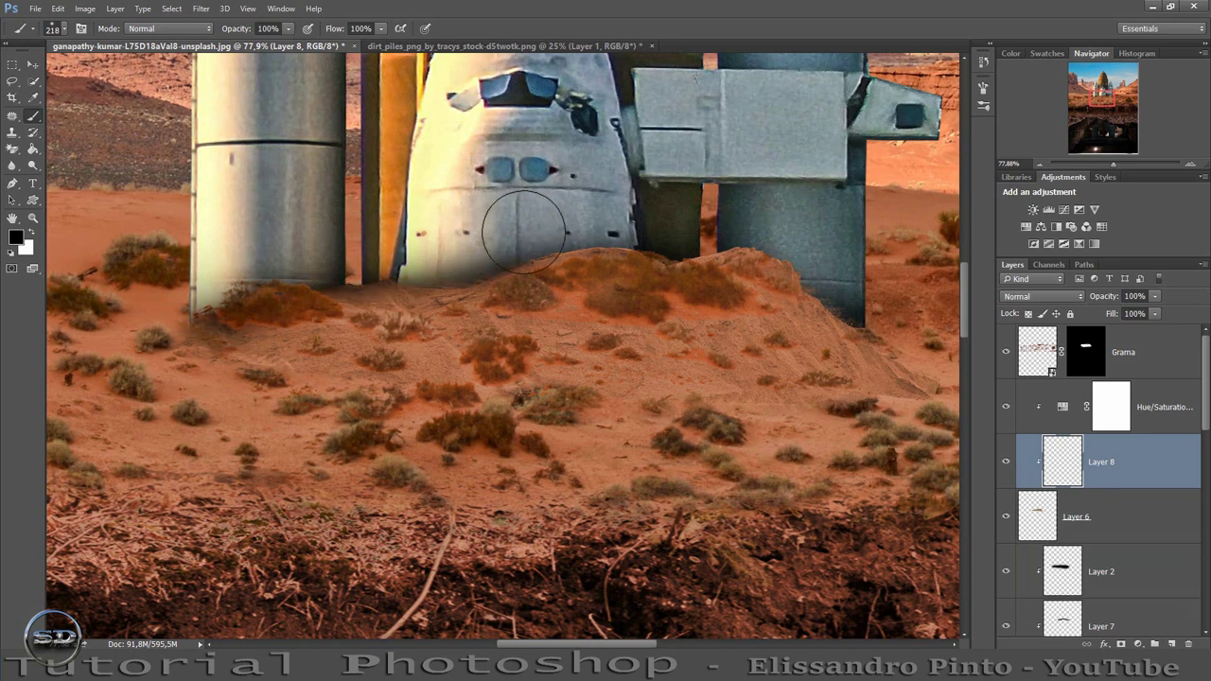
pyautogui.moveTo(606, 248); pyautogui.dragTo(946, 387)
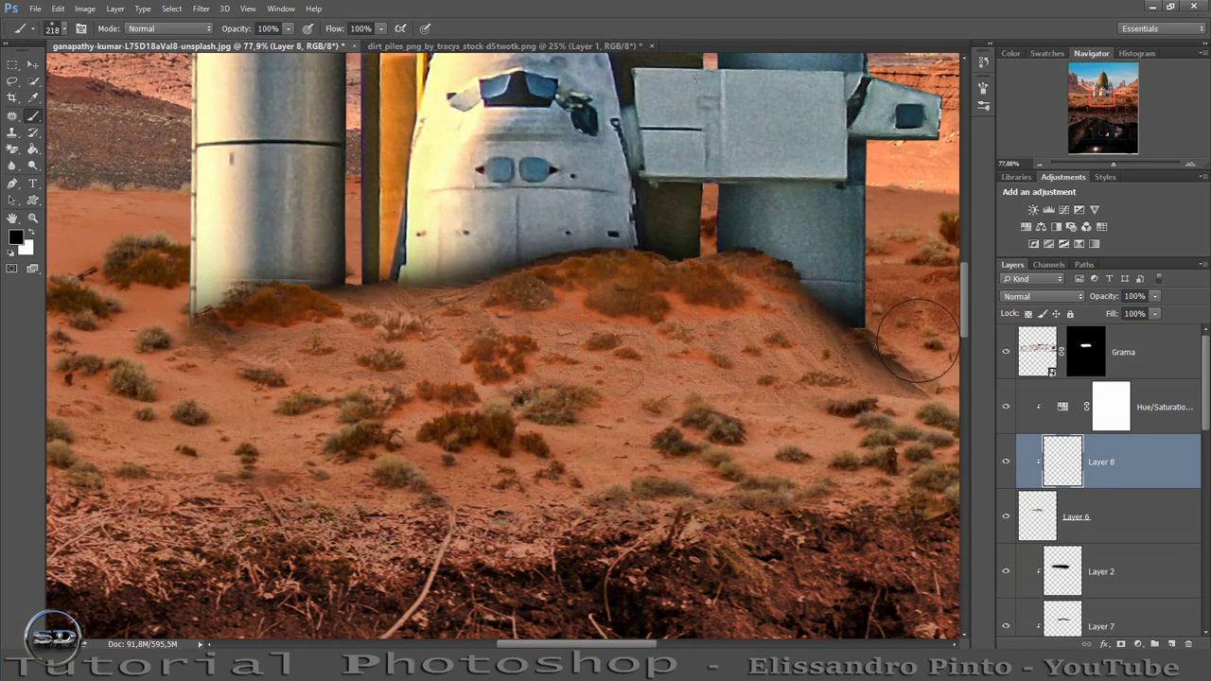
pyautogui.moveTo(1113, 314); pyautogui.dragTo(1058, 314)
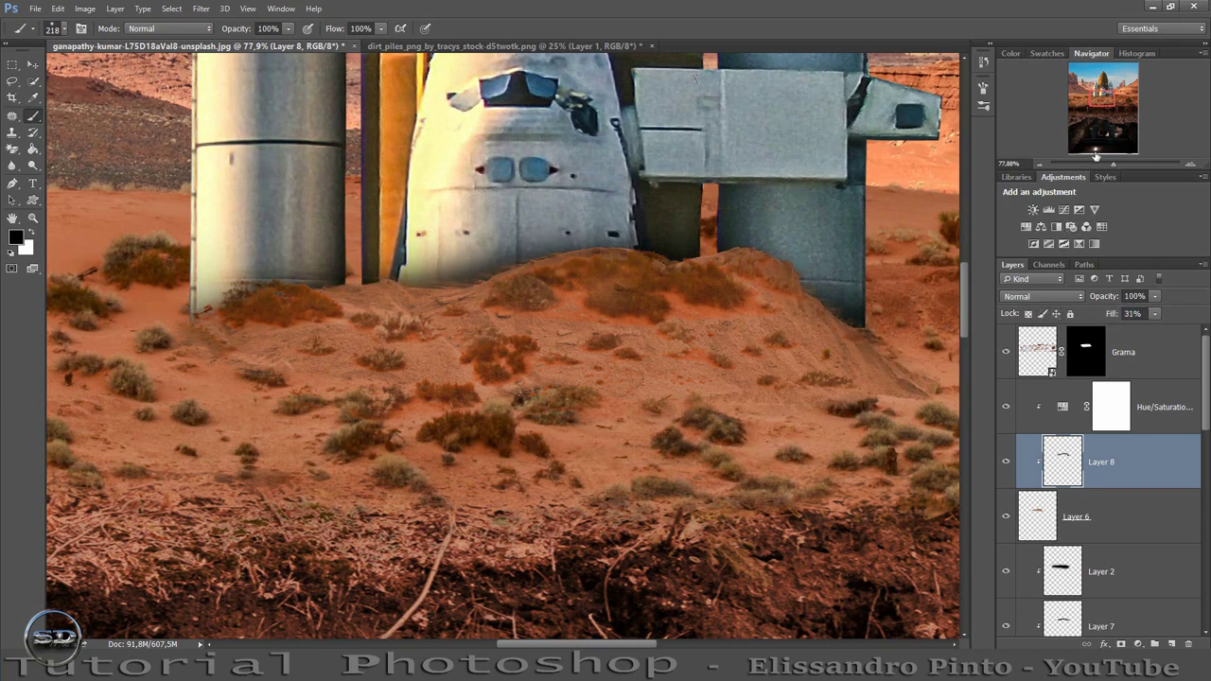
pyautogui.moveTo(1111, 168); pyautogui.dragTo(1106, 166)
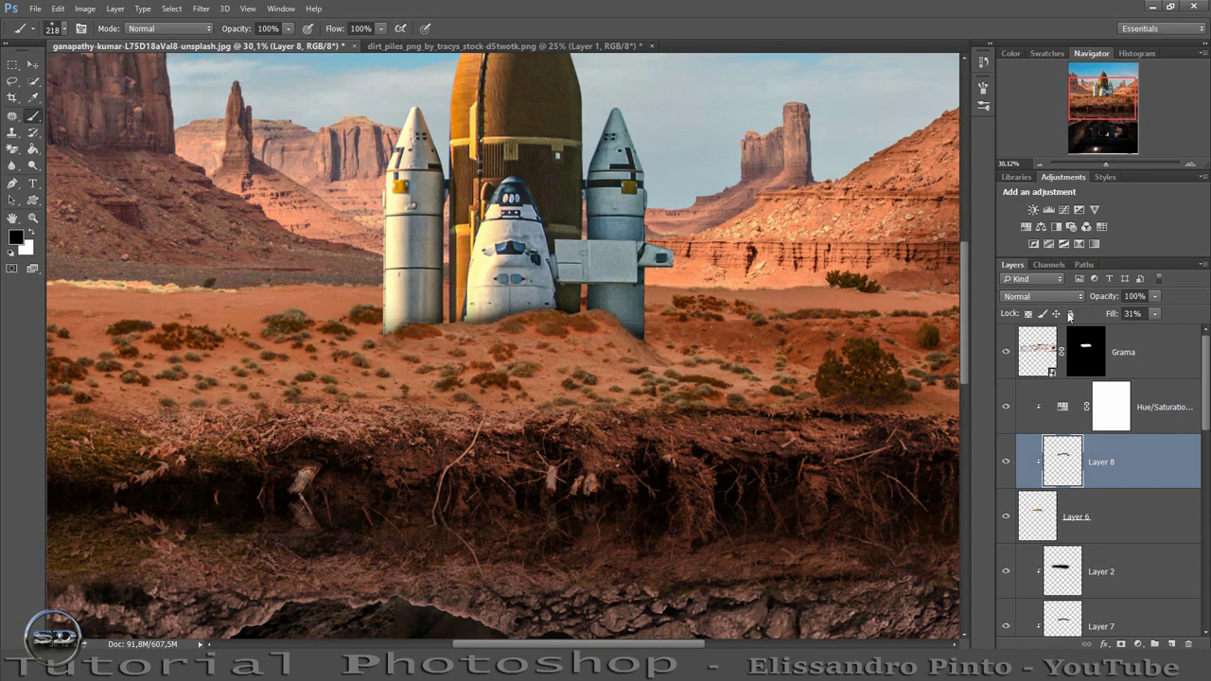
pyautogui.click(1055, 624)
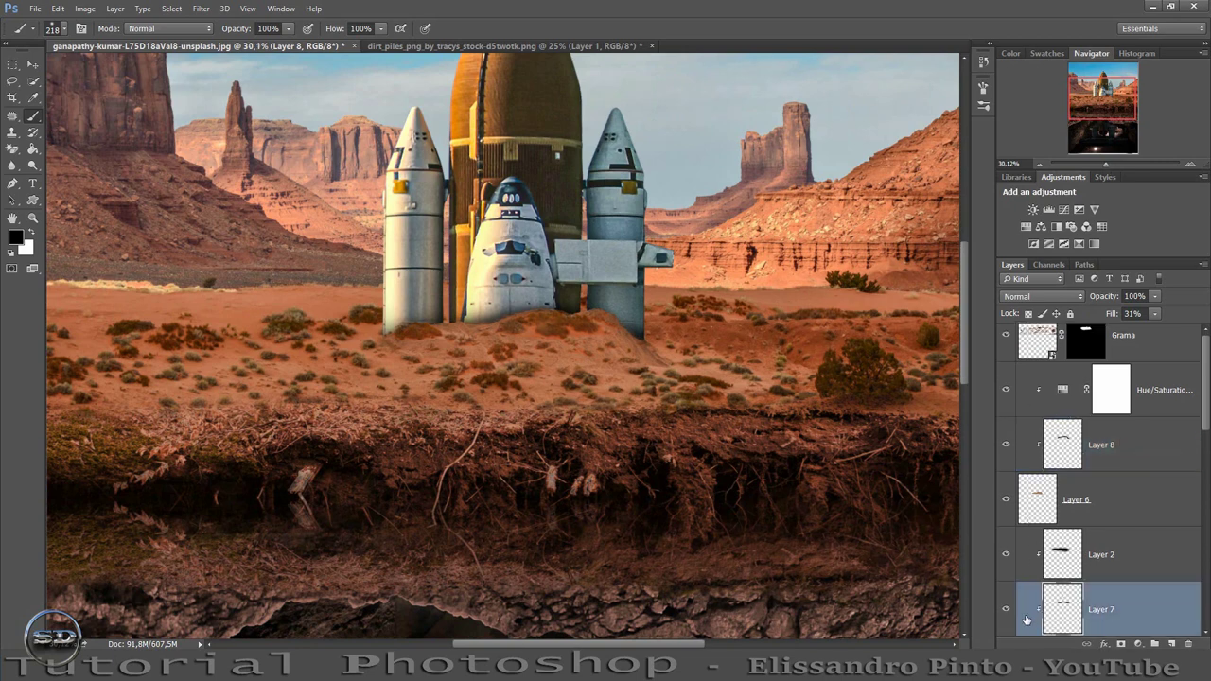
pyautogui.click(1002, 610)
pyautogui.moveTo(1105, 297); pyautogui.dragTo(1080, 297)
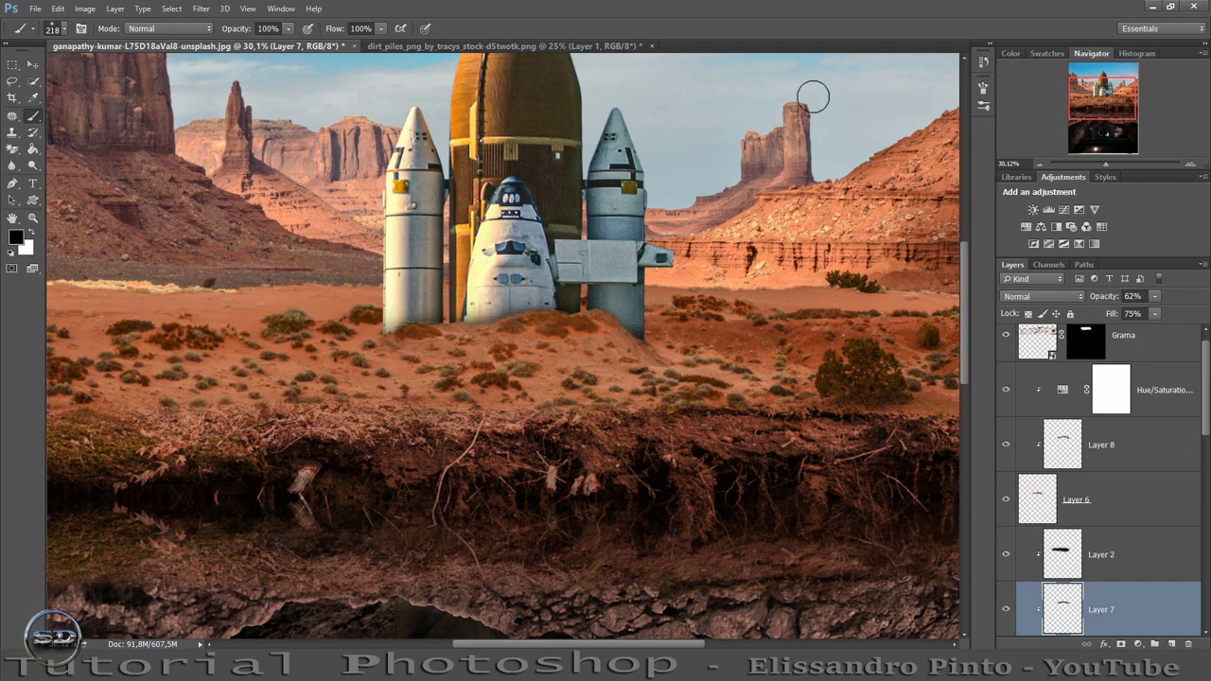
pyautogui.click(1100, 162)
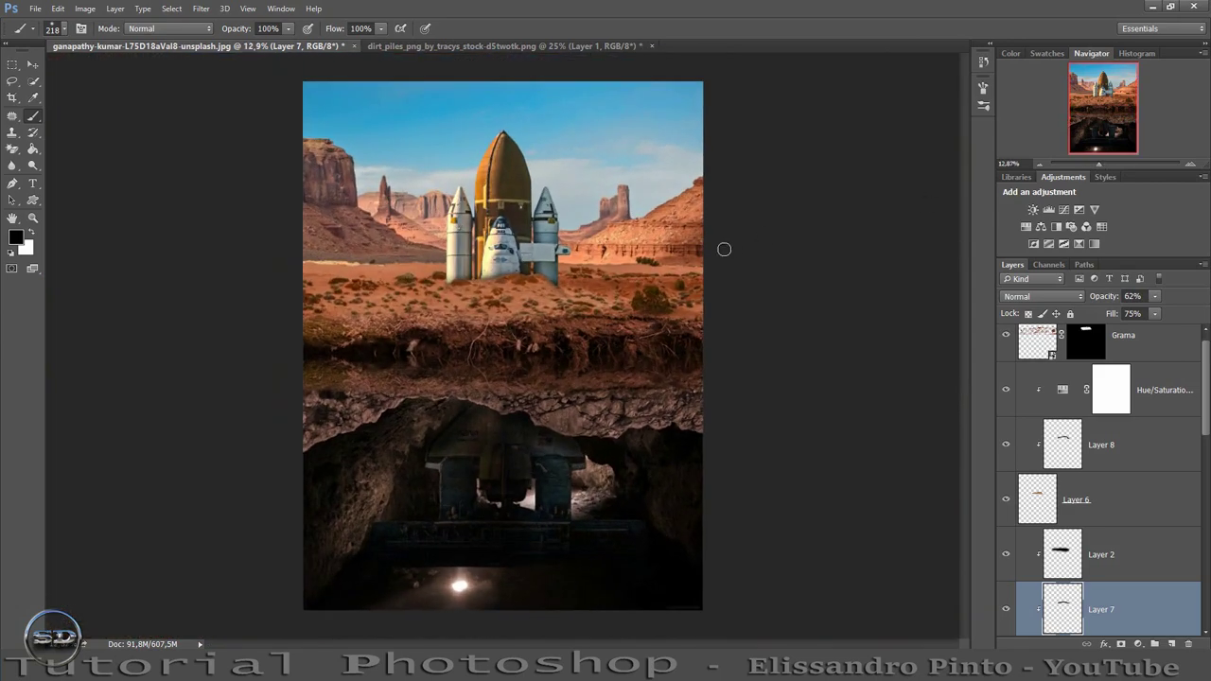
pyautogui.scroll(1, 1064, 539)
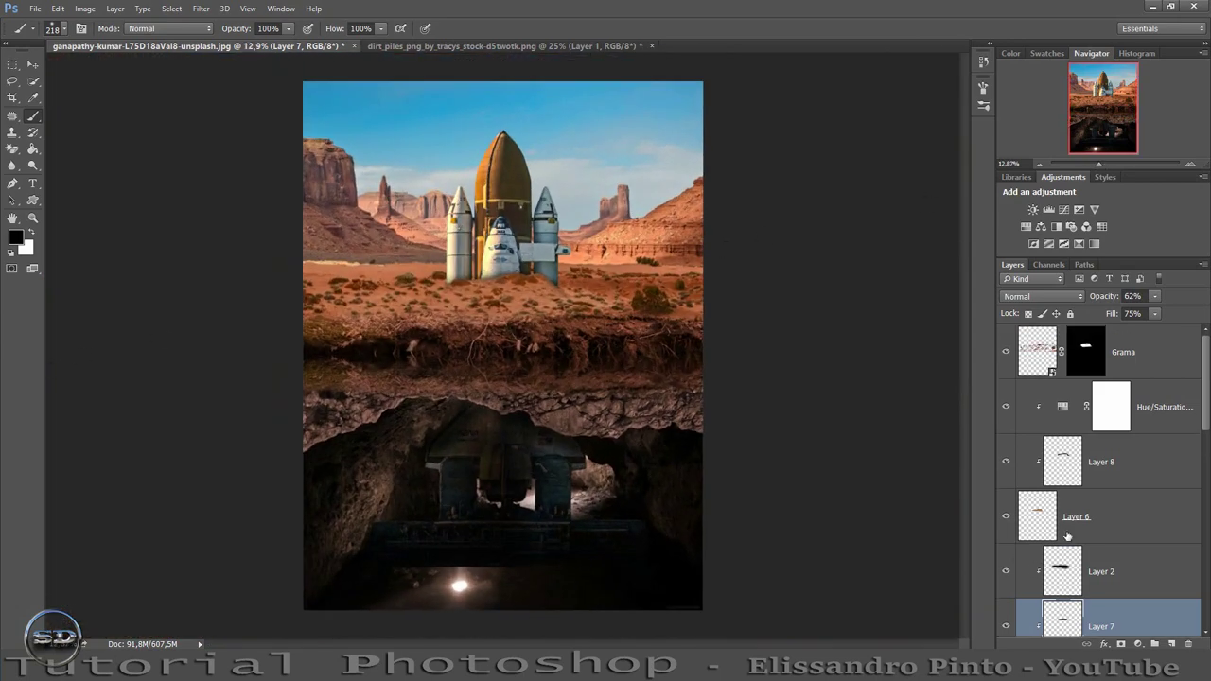
pyautogui.scroll(-2, 1073, 500)
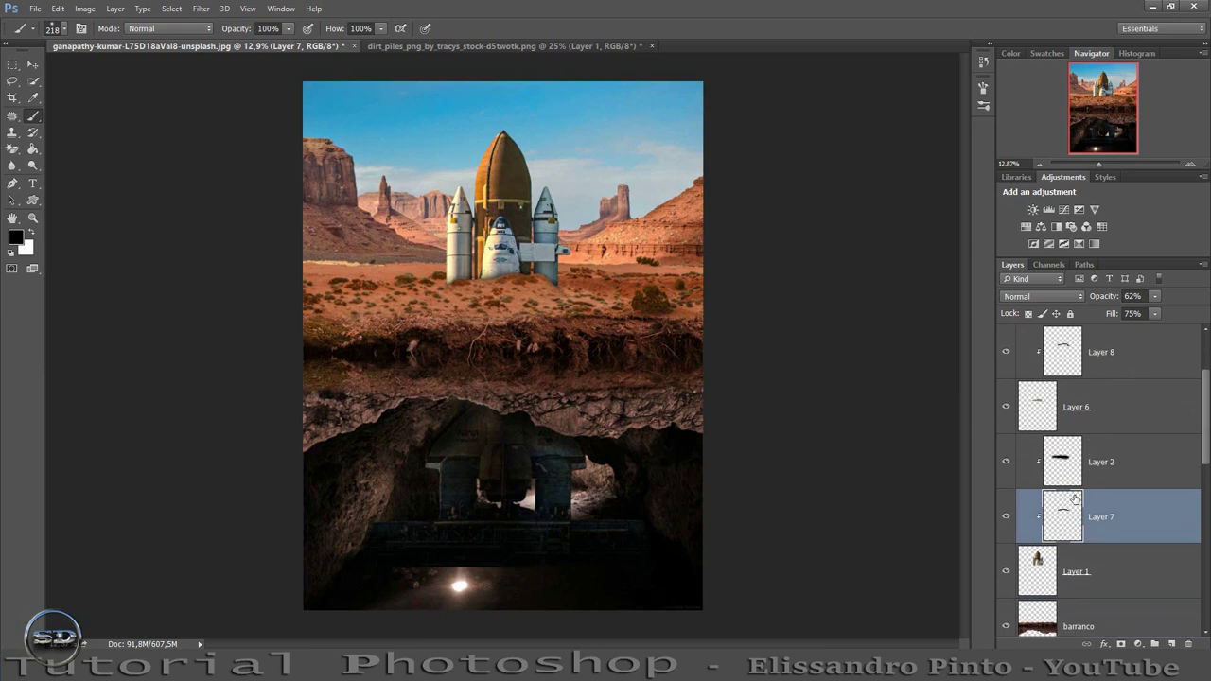
pyautogui.scroll(-2, 1075, 497)
pyautogui.click(1042, 477)
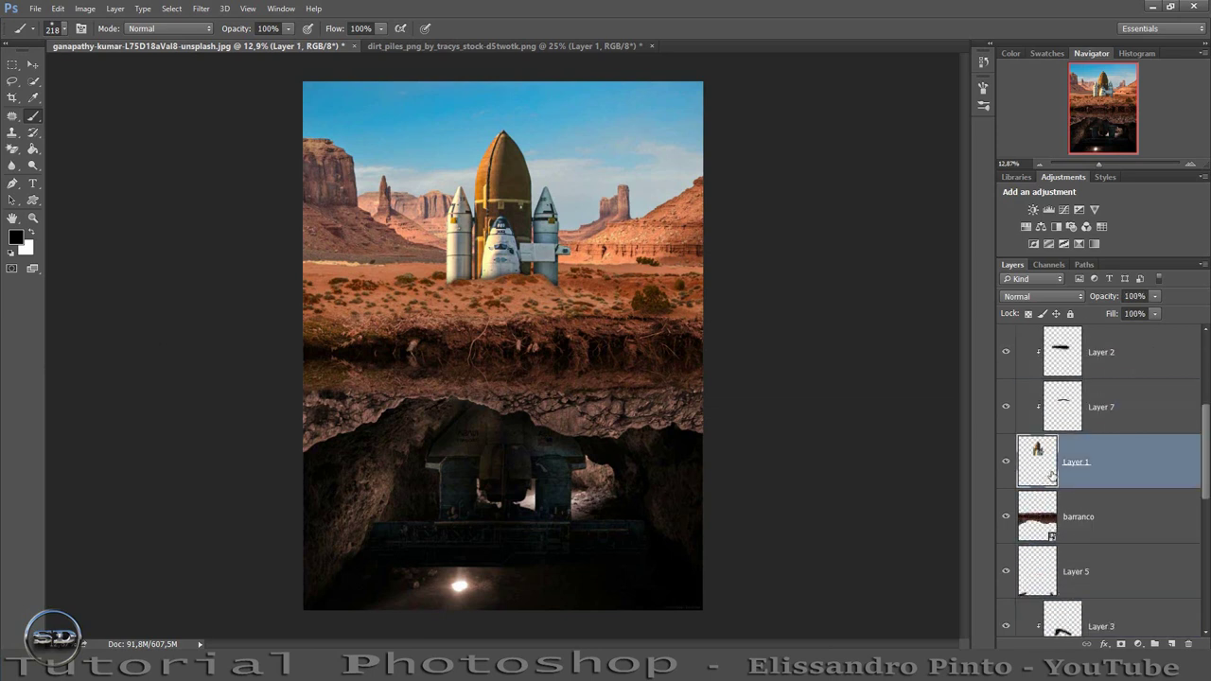
pyautogui.scroll(-3, 1050, 475)
pyautogui.scroll(-1, 1061, 513)
pyautogui.click(1091, 584)
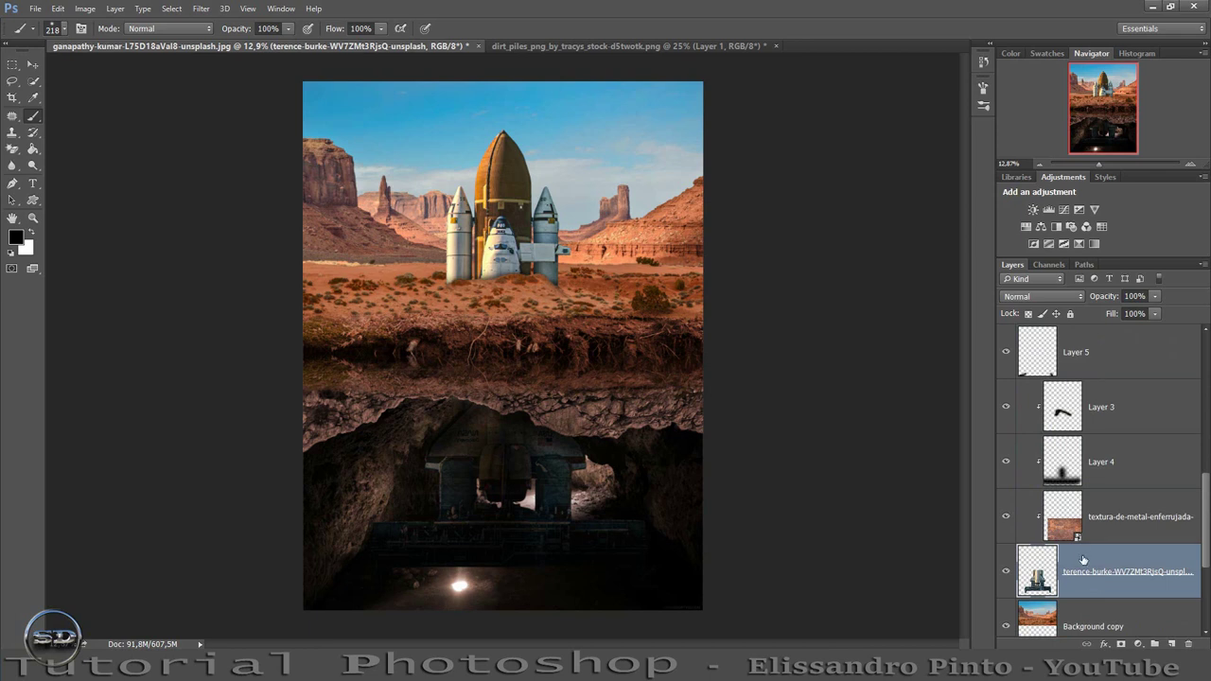
pyautogui.scroll(4, 1080, 553)
pyautogui.click(1050, 473)
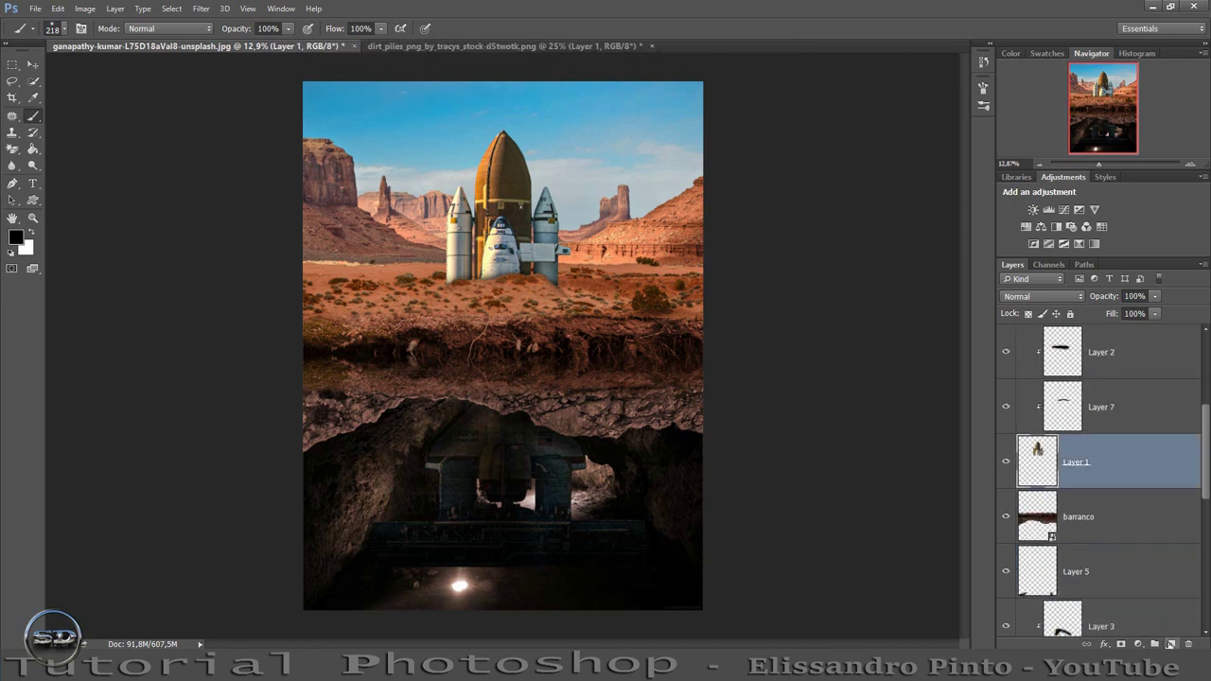
# Shade the rockets with a black clipped layer, masked to keep the big rocket's left side lit, at 88% opacity and 80% fill
pyautogui.click(1171, 643)
pyautogui.moveTo(567, 288)
pyautogui.mouseDown()
pyautogui.moveTo(539, 294)
pyautogui.moveTo(511, 236)
pyautogui.moveTo(521, 116)
pyautogui.moveTo(544, 200)
pyautogui.mouseUp()
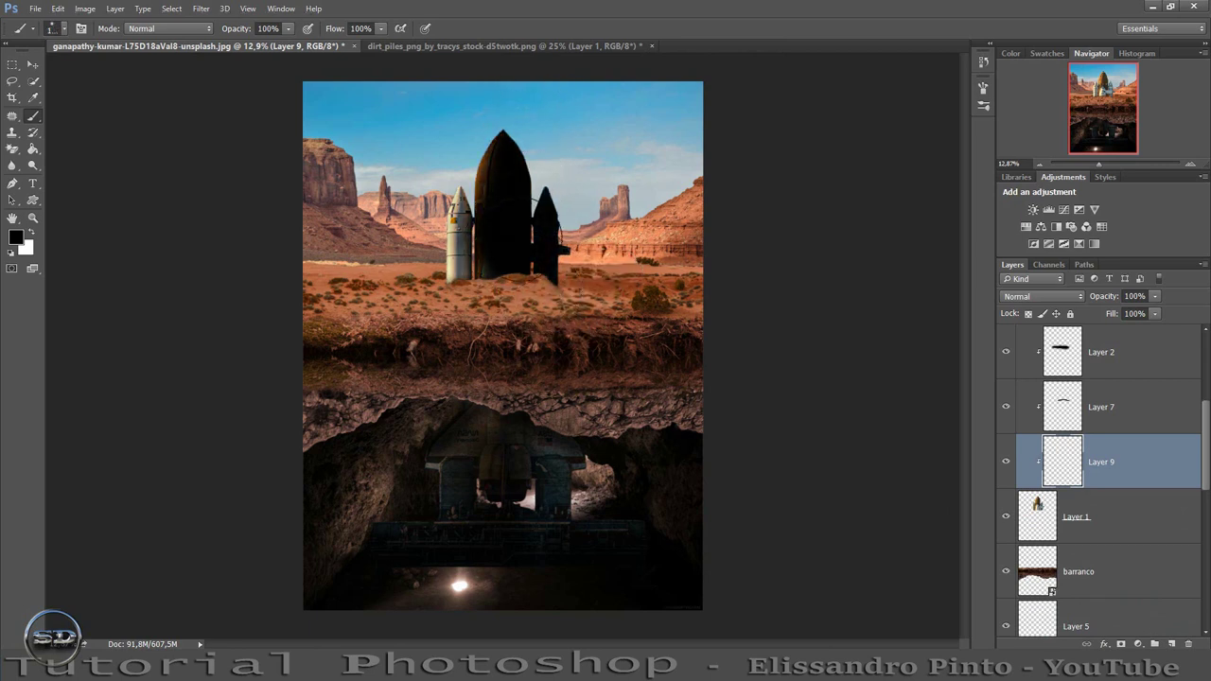
pyautogui.click(1099, 162)
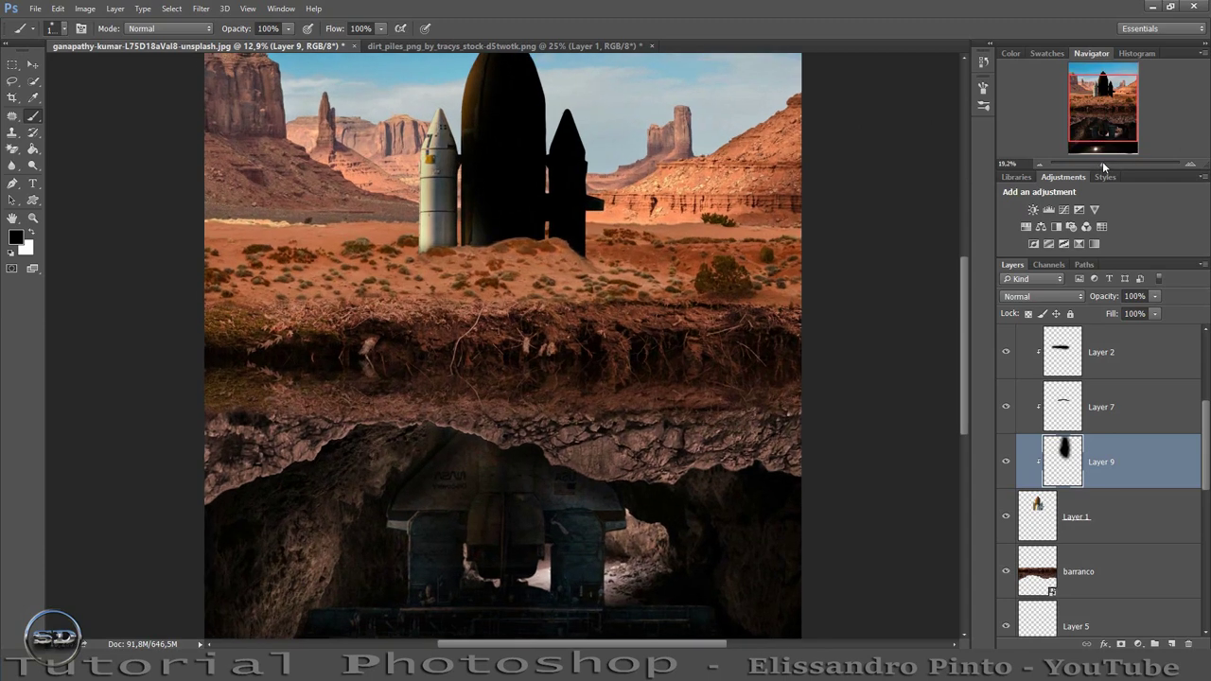
pyautogui.moveTo(1088, 113); pyautogui.dragTo(1085, 107)
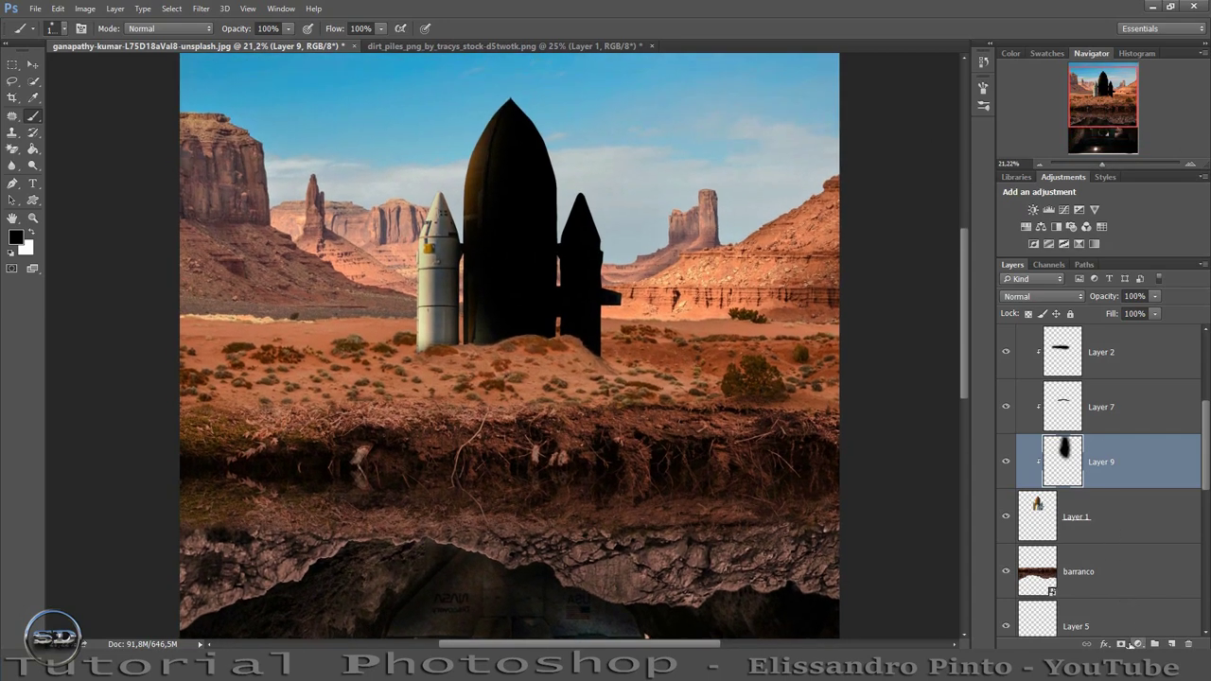
pyautogui.click(1120, 643)
pyautogui.moveTo(383, 274); pyautogui.dragTo(419, 67)
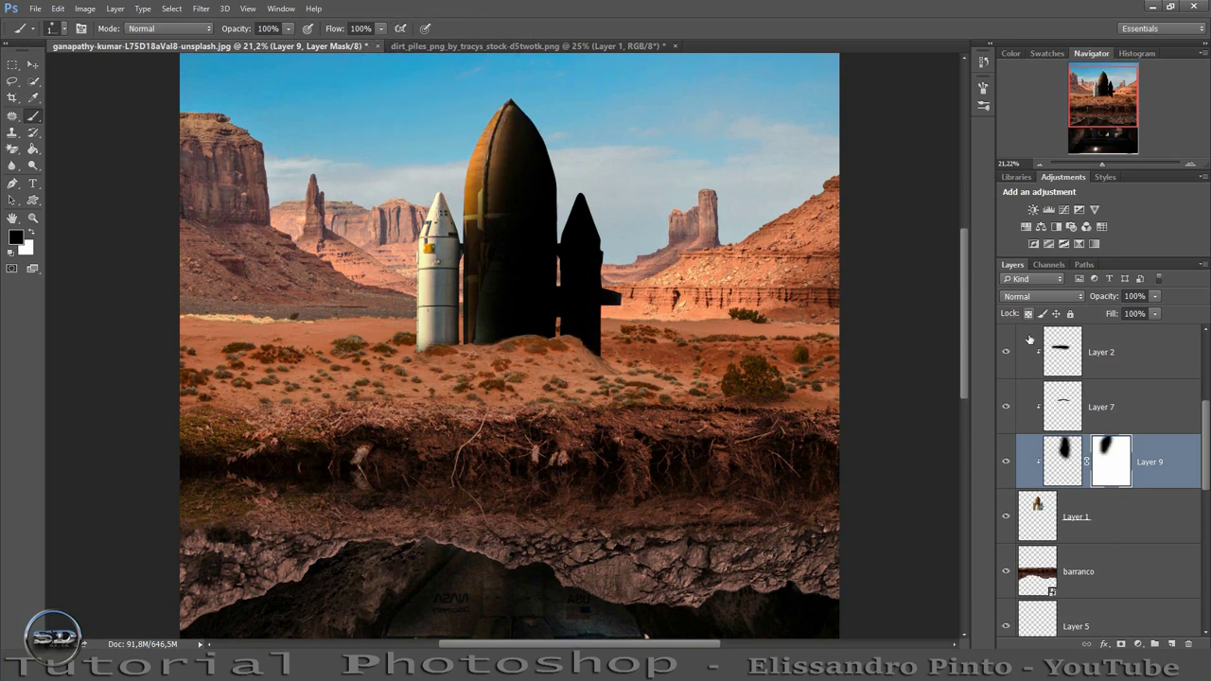
pyautogui.moveTo(1109, 316)
pyautogui.mouseDown()
pyautogui.moveTo(1096, 315)
pyautogui.moveTo(1100, 301)
pyautogui.mouseUp()
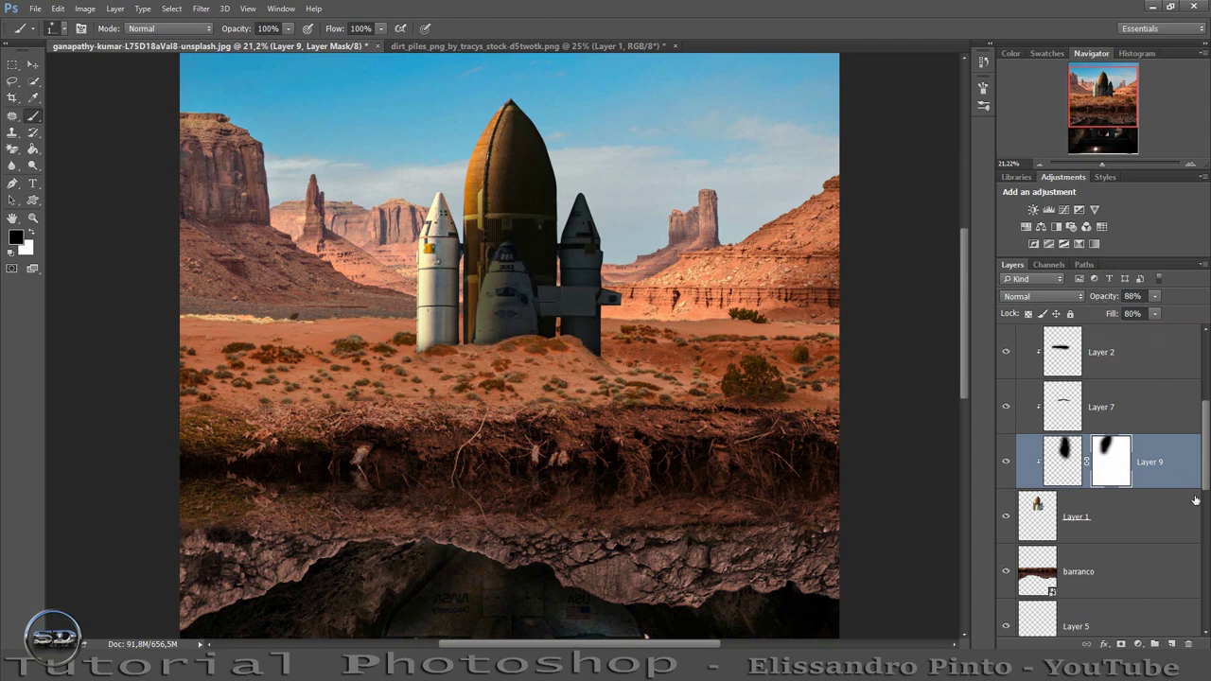
# Create an empty new layer above the Hue/Saturation adjustment
pyautogui.scroll(1, 1177, 453)
pyautogui.scroll(3, 1142, 420)
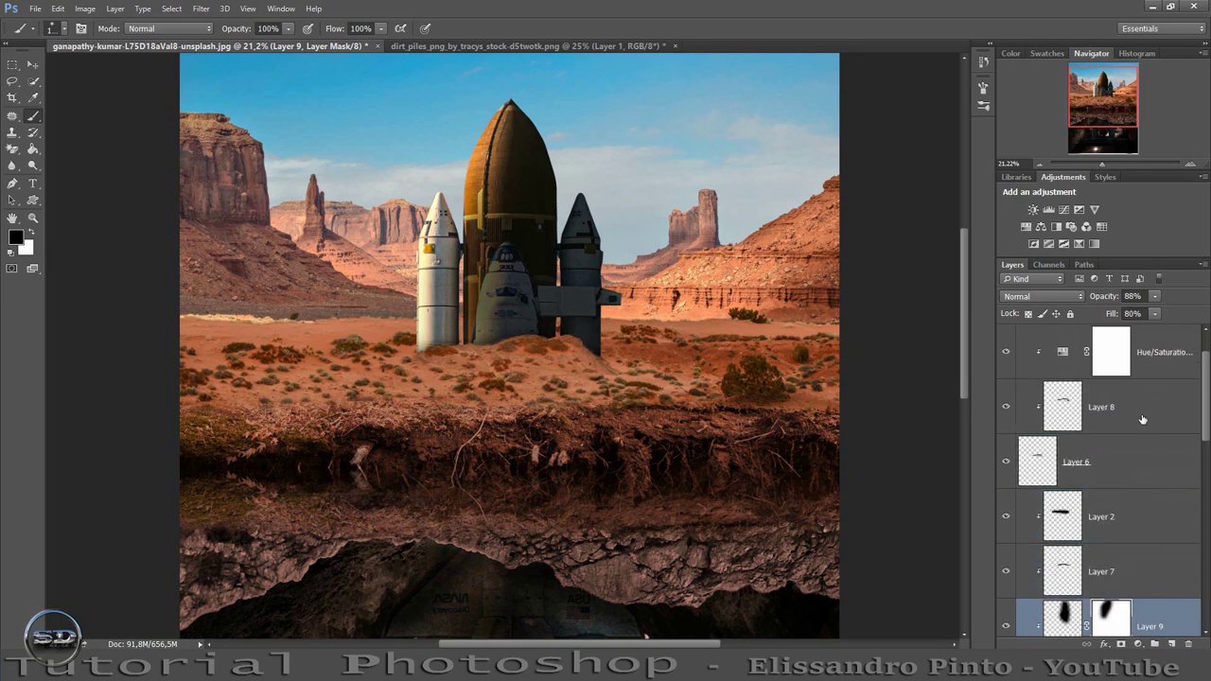
pyautogui.scroll(1, 1143, 420)
pyautogui.click(1140, 401)
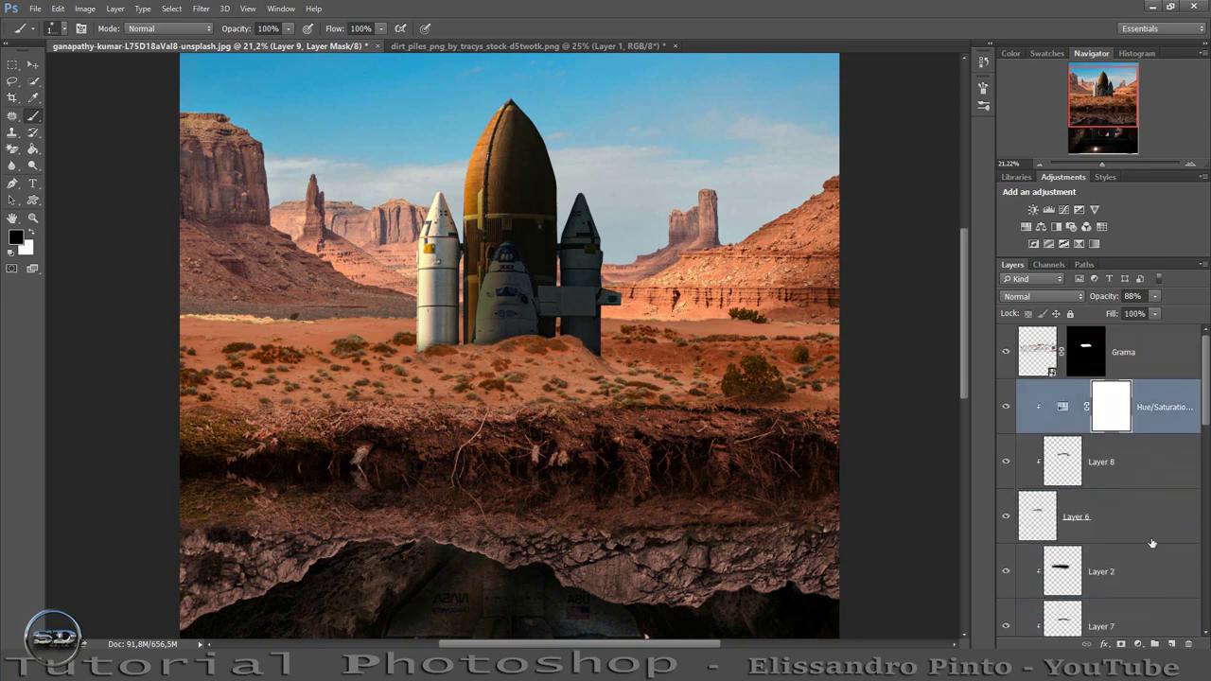
pyautogui.click(1173, 643)
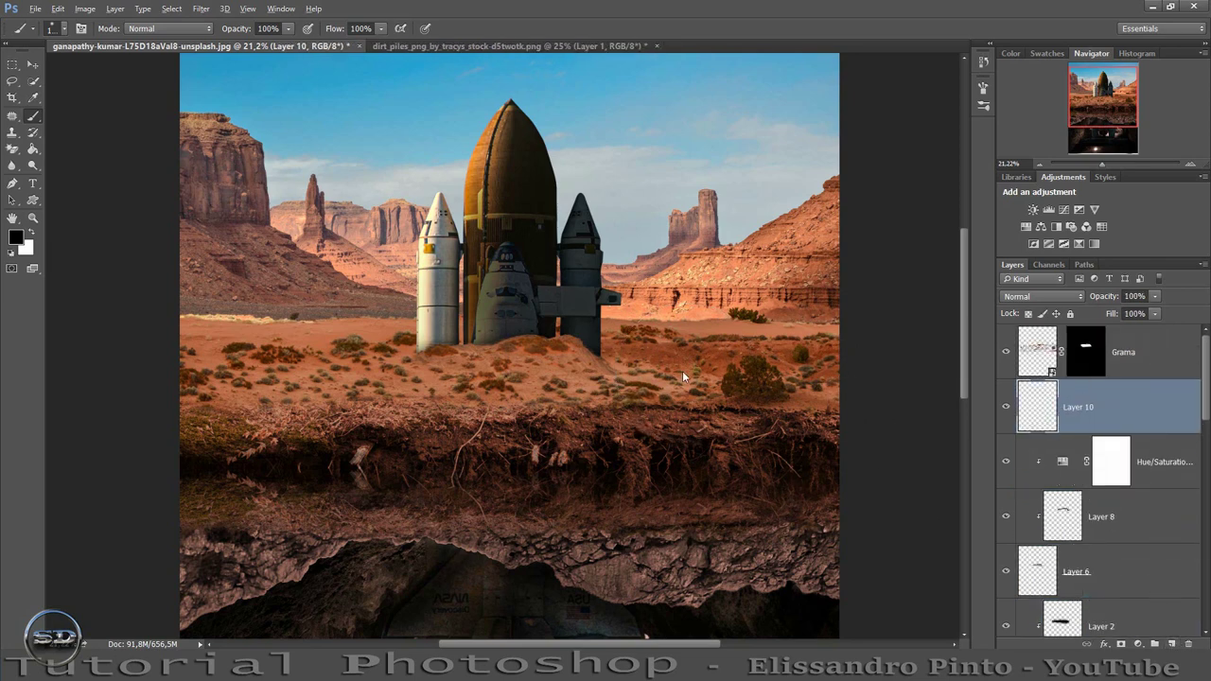
# Paint a soft black shadow right of the mound and apply a near-horizontal Motion Blur, Distance 79
pyautogui.moveTo(613, 367); pyautogui.dragTo(848, 375)
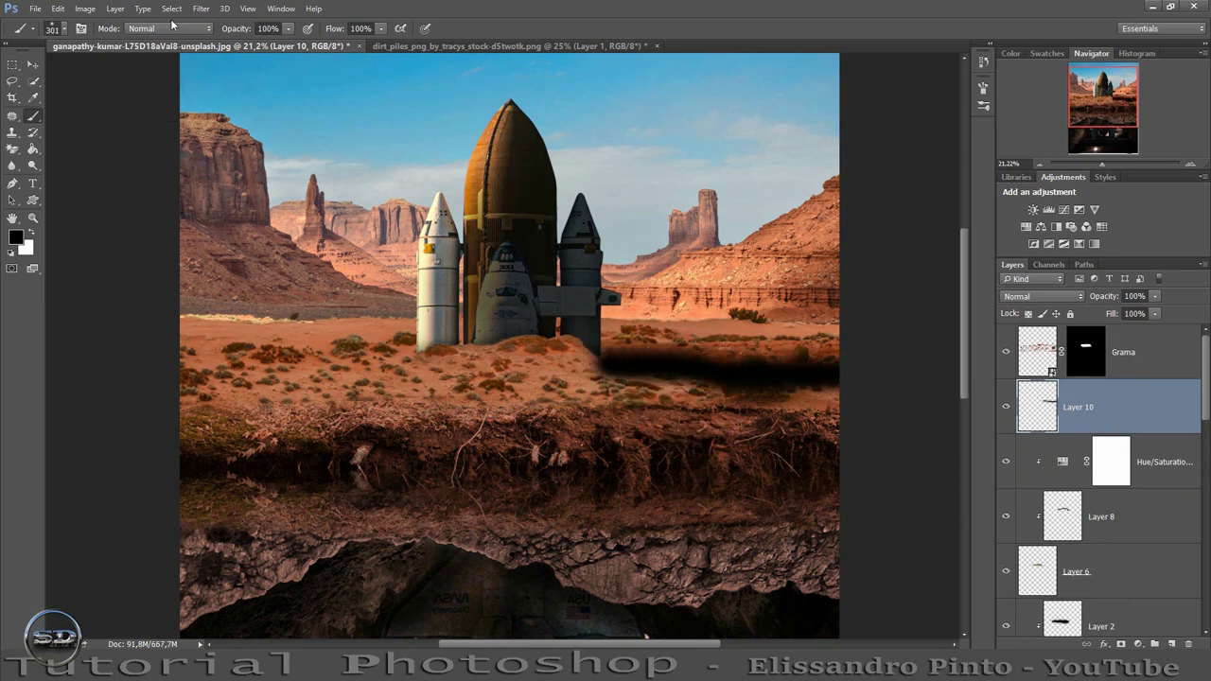
pyautogui.click(200, 8)
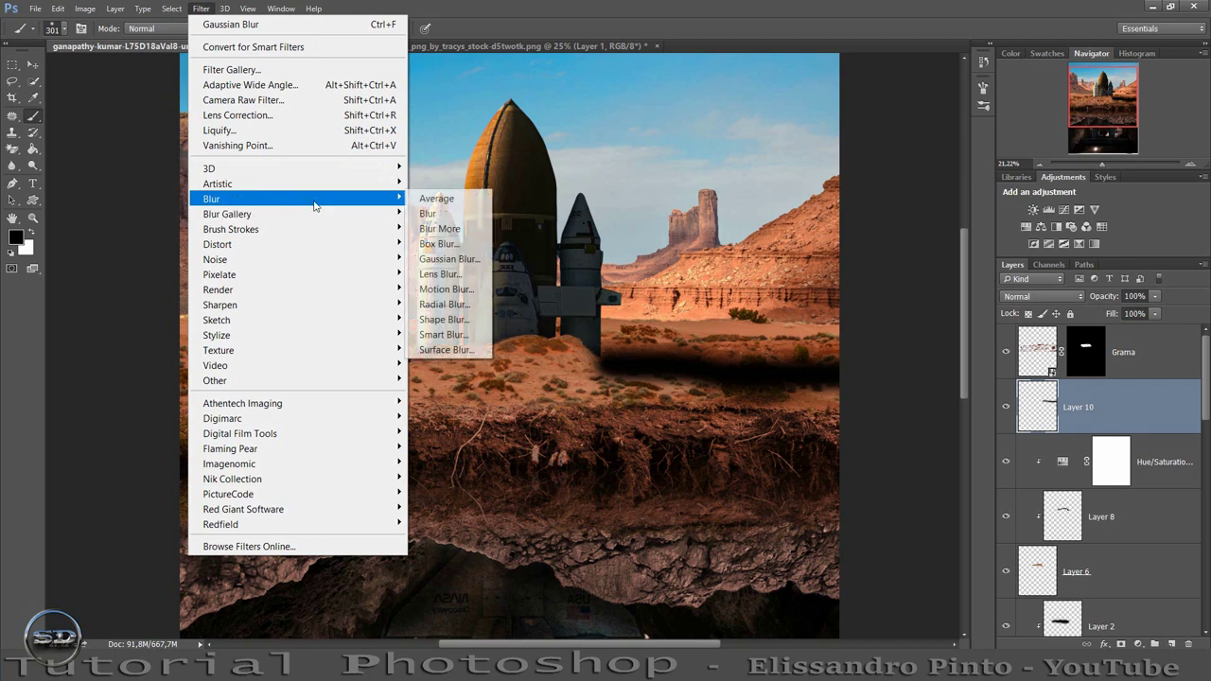
pyautogui.moveTo(211, 199)
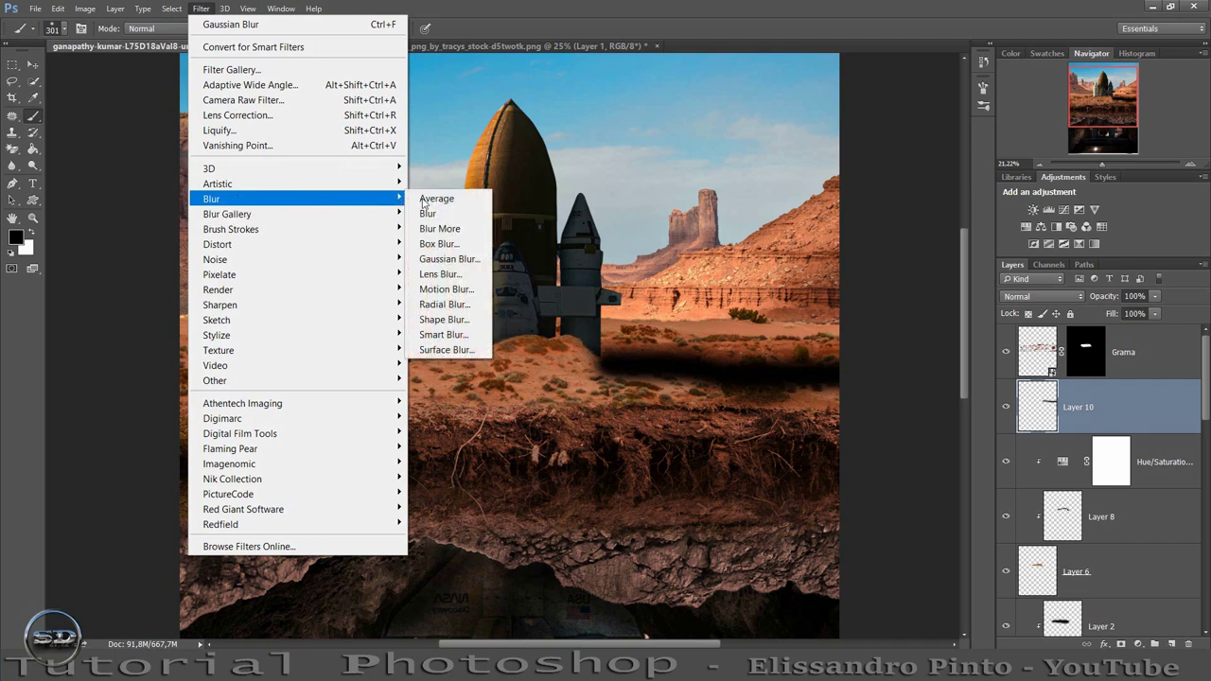
pyautogui.click(444, 304)
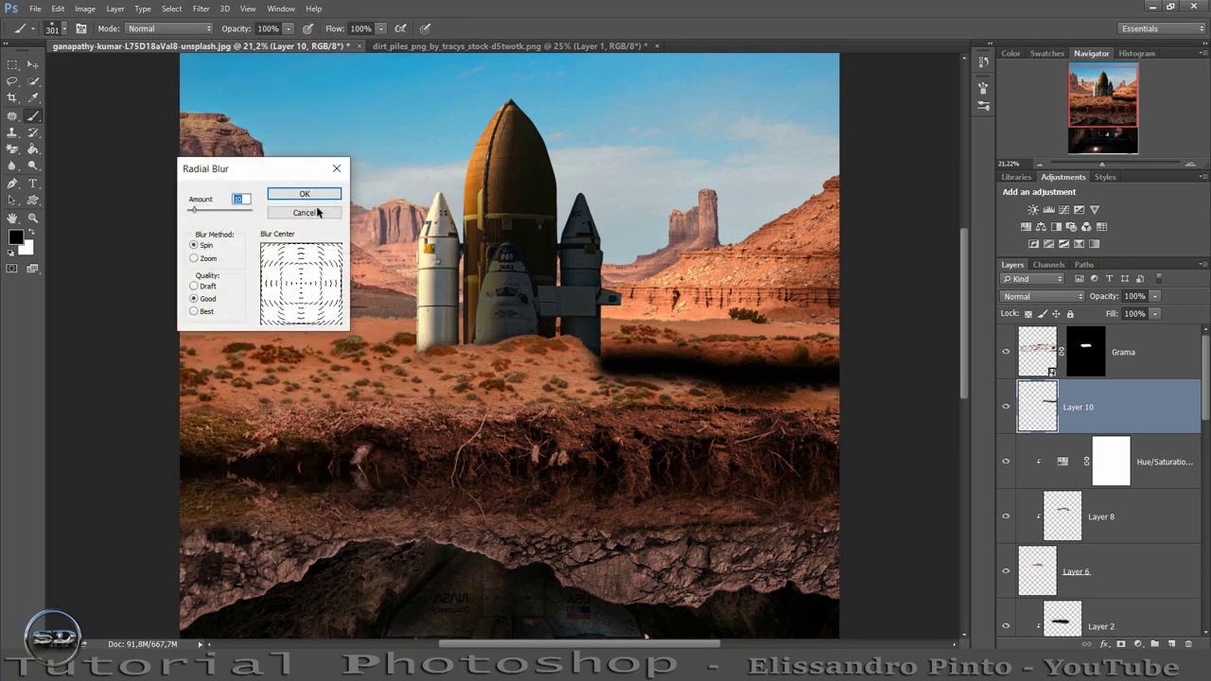
pyautogui.click(303, 212)
pyautogui.click(201, 9)
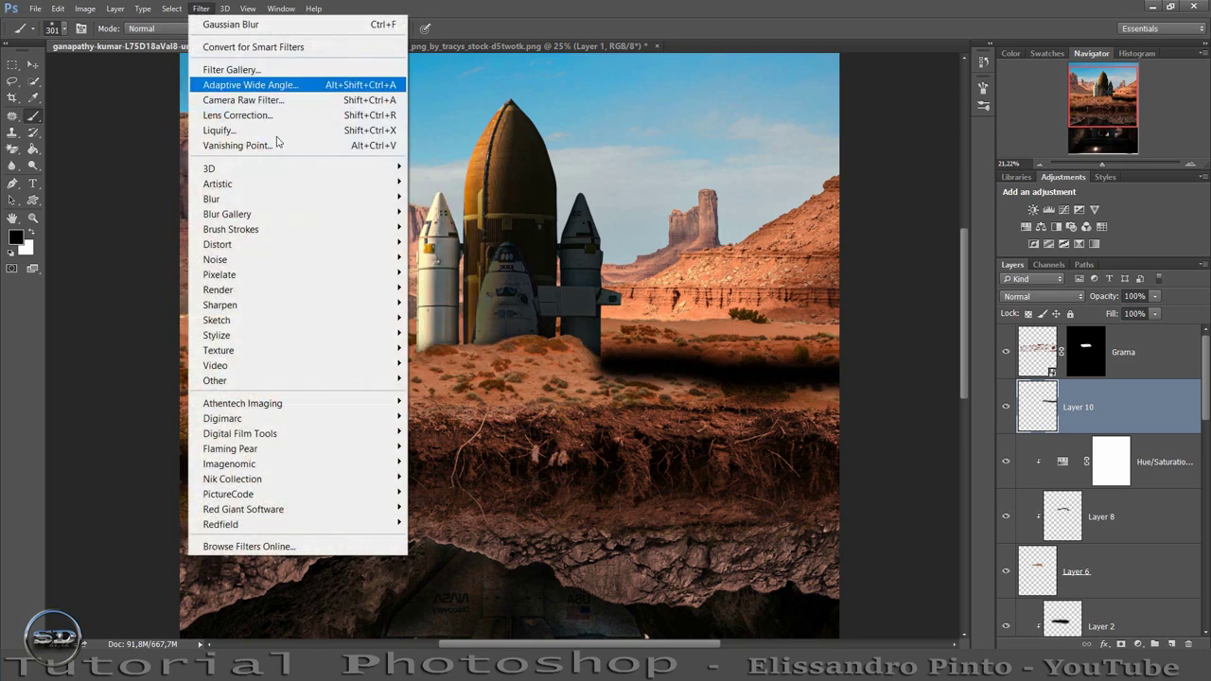
pyautogui.moveTo(293, 199)
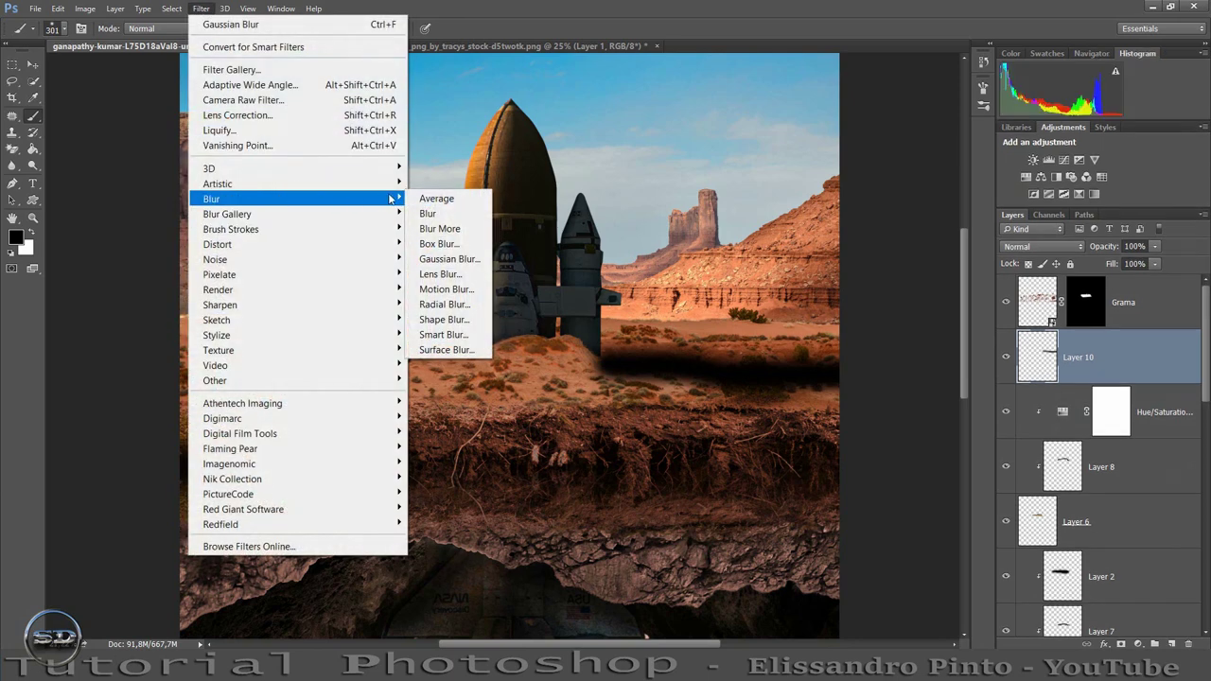
pyautogui.click(462, 288)
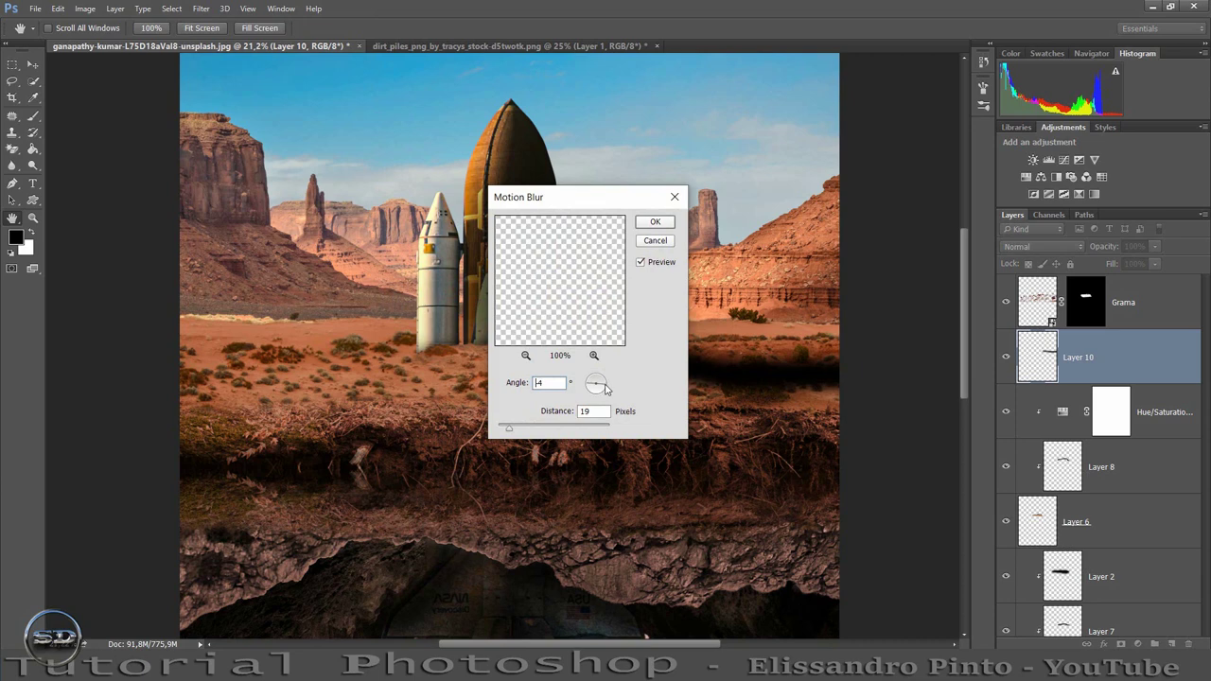
pyautogui.click(606, 384)
pyautogui.moveTo(514, 433); pyautogui.dragTo(556, 433)
pyautogui.click(643, 224)
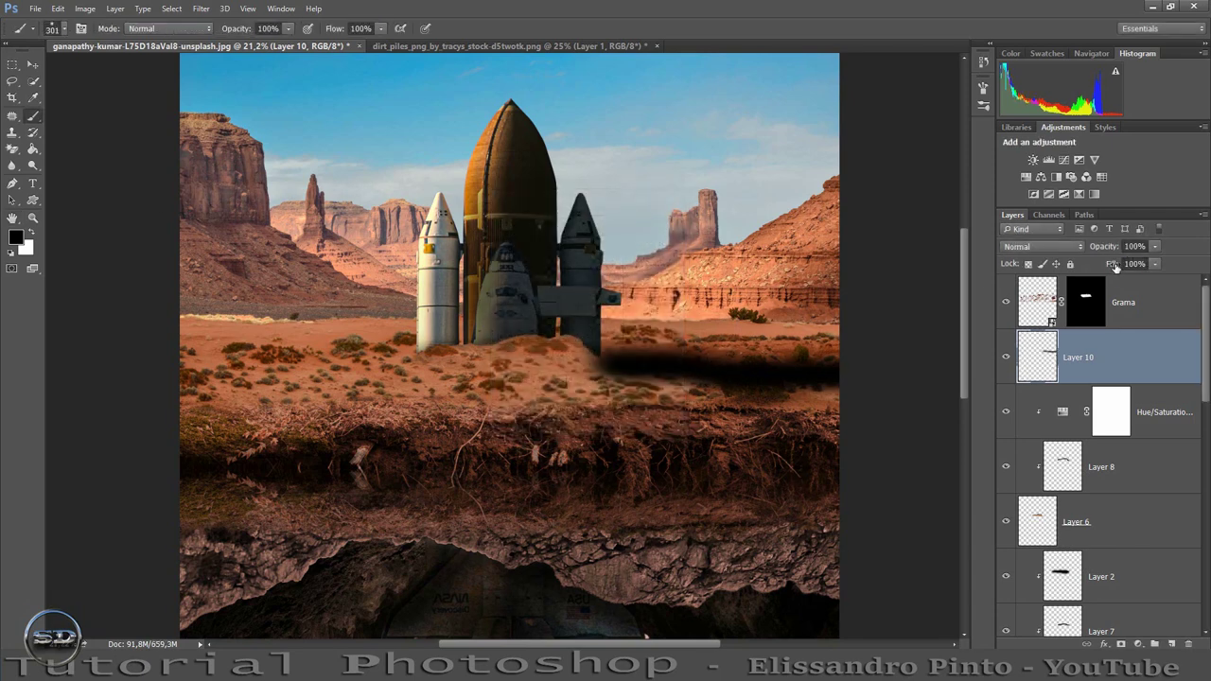
# Lower the shadow layer's fill to 64% and shift it slightly across the sand
pyautogui.moveTo(1115, 268); pyautogui.dragTo(1093, 266)
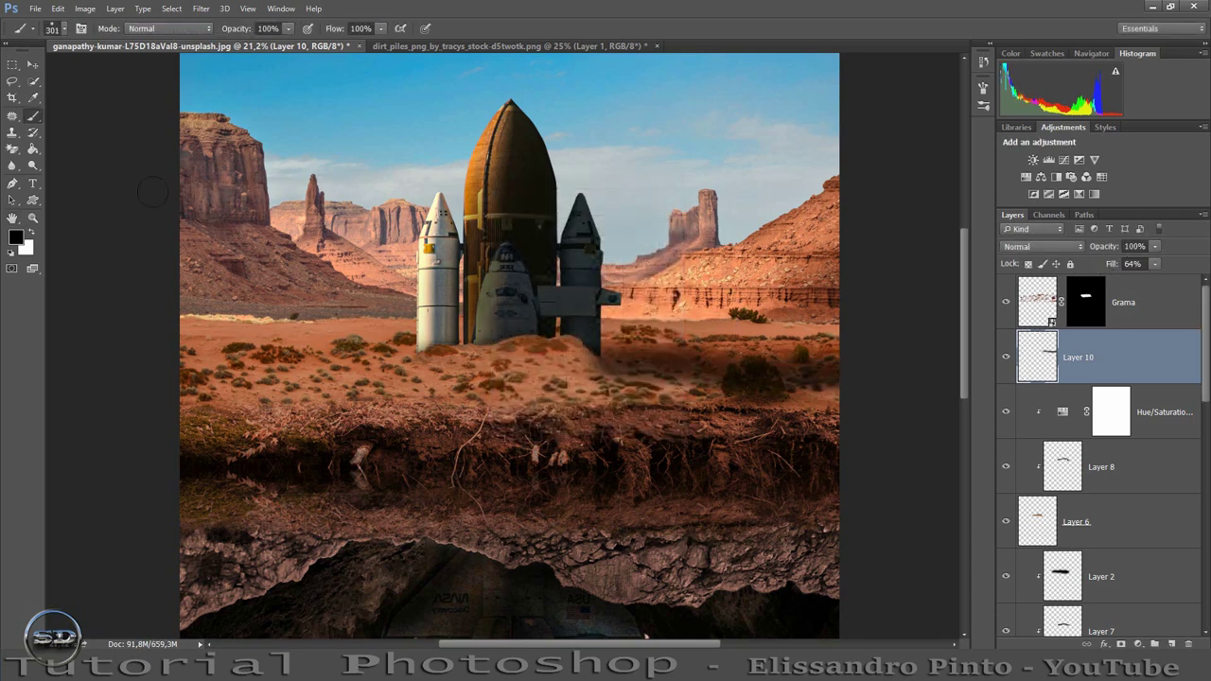
pyautogui.click(32, 64)
pyautogui.moveTo(677, 340); pyautogui.dragTo(651, 358)
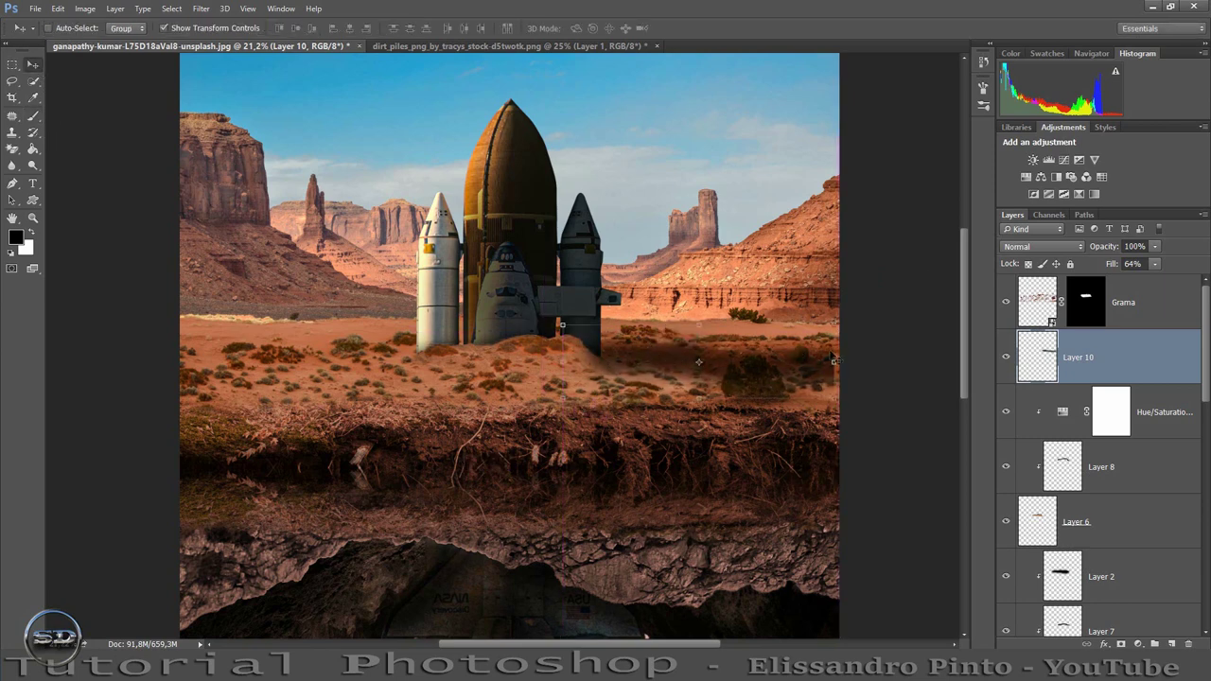
# Widen the shadow, flatten it to 68.6% height, tilt it 2.69° and lower it onto the sand, then hide it
pyautogui.hotkey('ctrl', 't')
pyautogui.moveTo(833, 361); pyautogui.dragTo(824, 374)
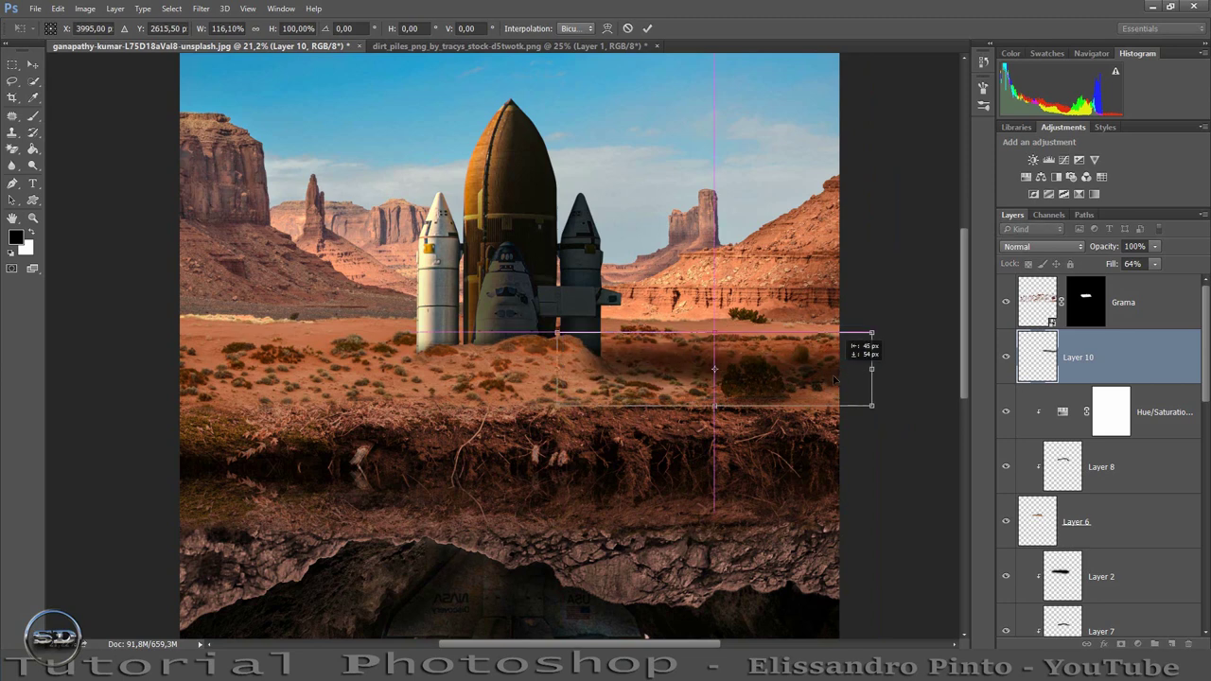
pyautogui.moveTo(825, 374); pyautogui.dragTo(825, 374)
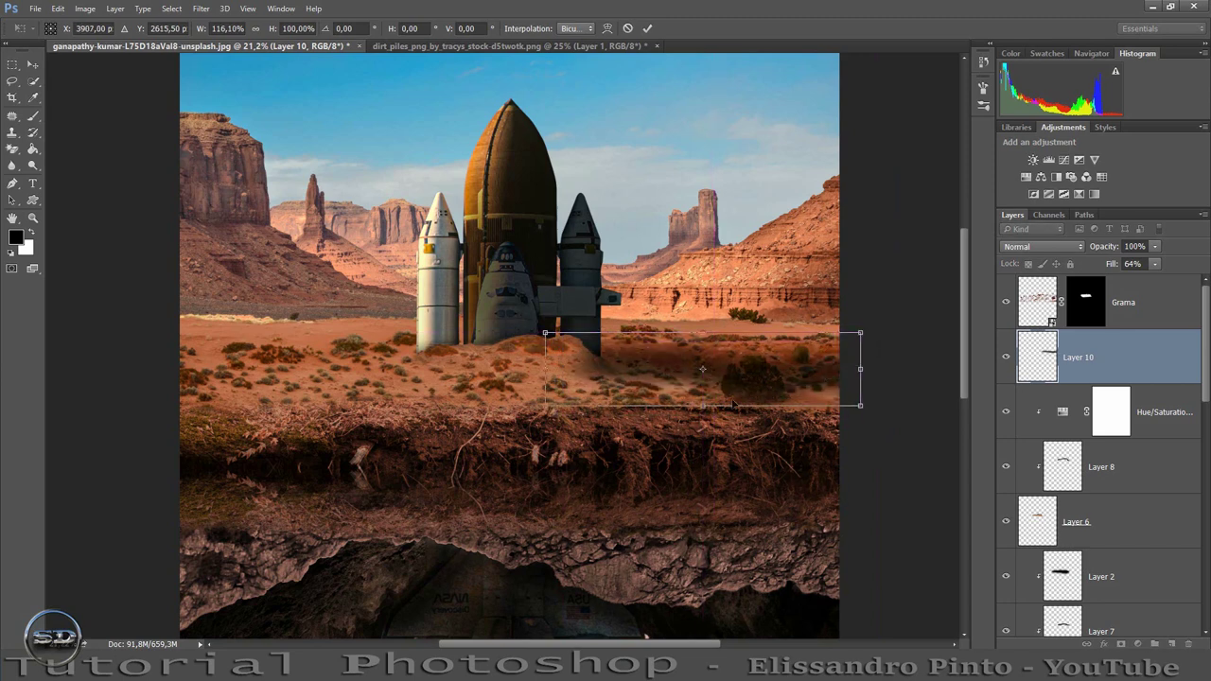
pyautogui.moveTo(702, 405); pyautogui.dragTo(702, 385)
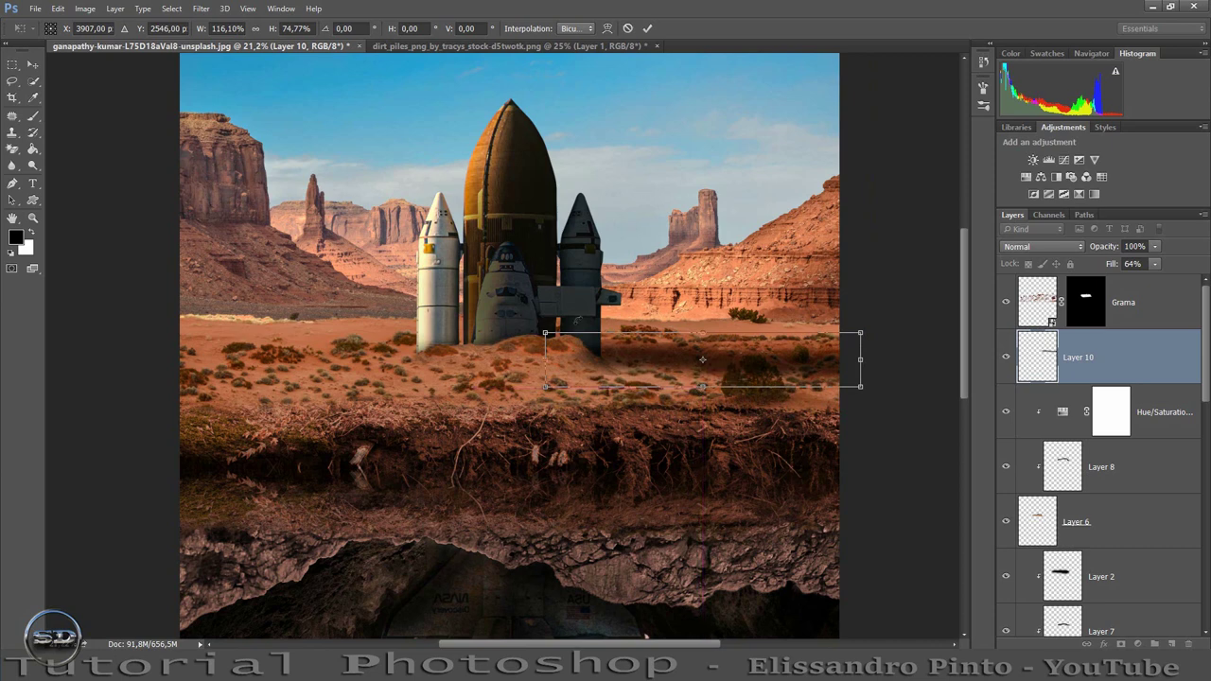
pyautogui.moveTo(632, 388); pyautogui.dragTo(629, 386)
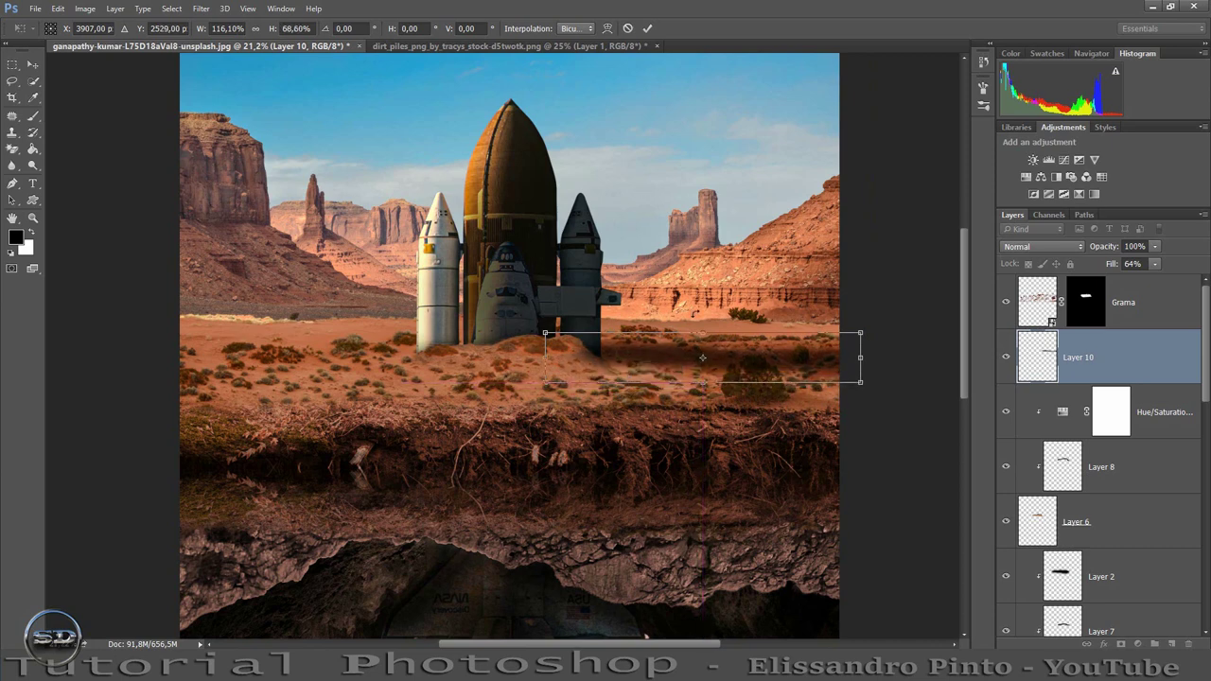
pyautogui.moveTo(784, 244); pyautogui.dragTo(790, 249)
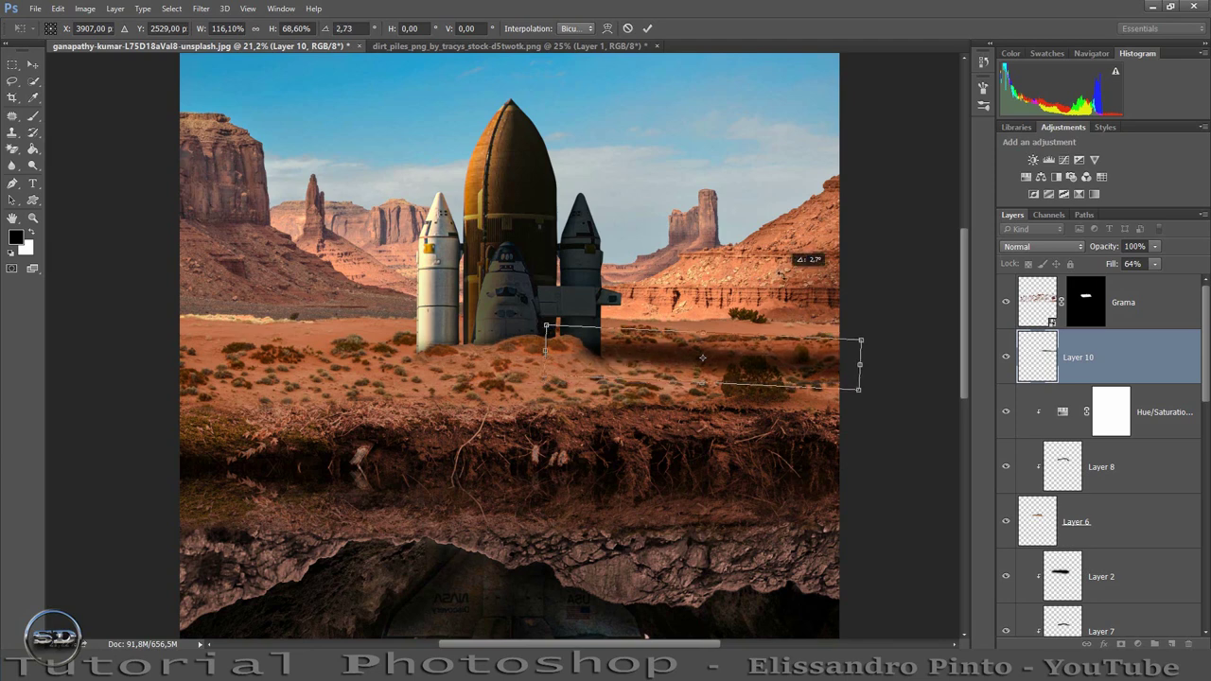
pyautogui.moveTo(642, 348); pyautogui.dragTo(642, 355)
pyautogui.click(646, 30)
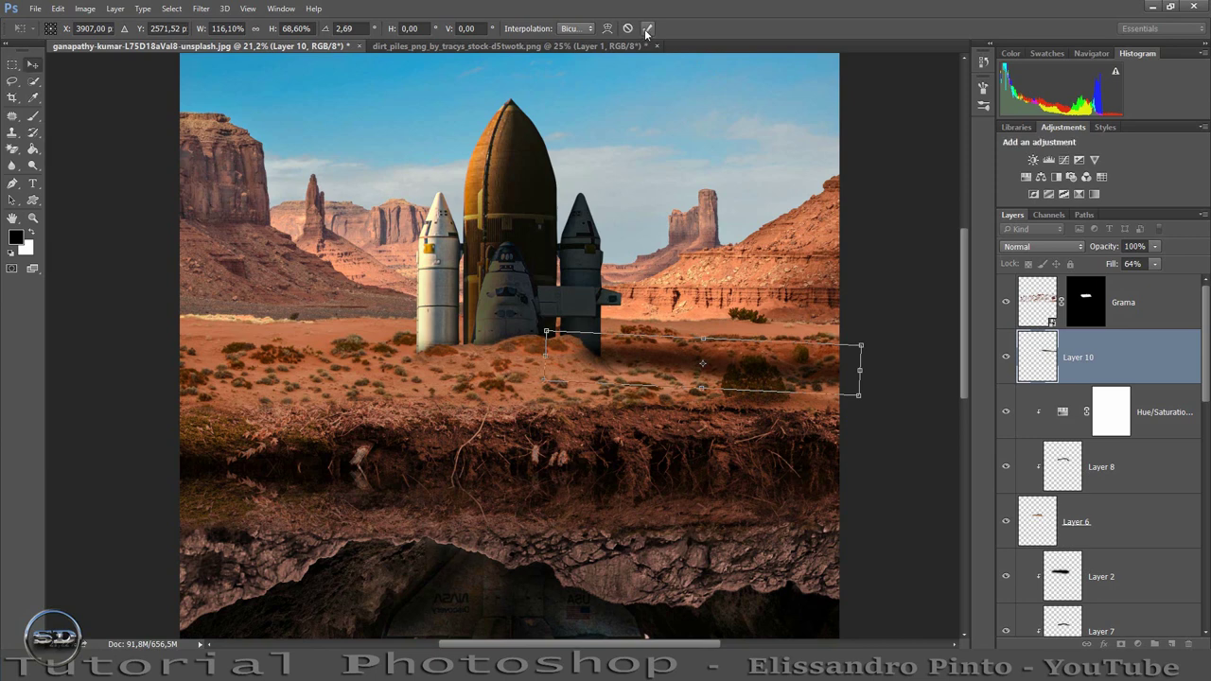
pyautogui.click(1006, 358)
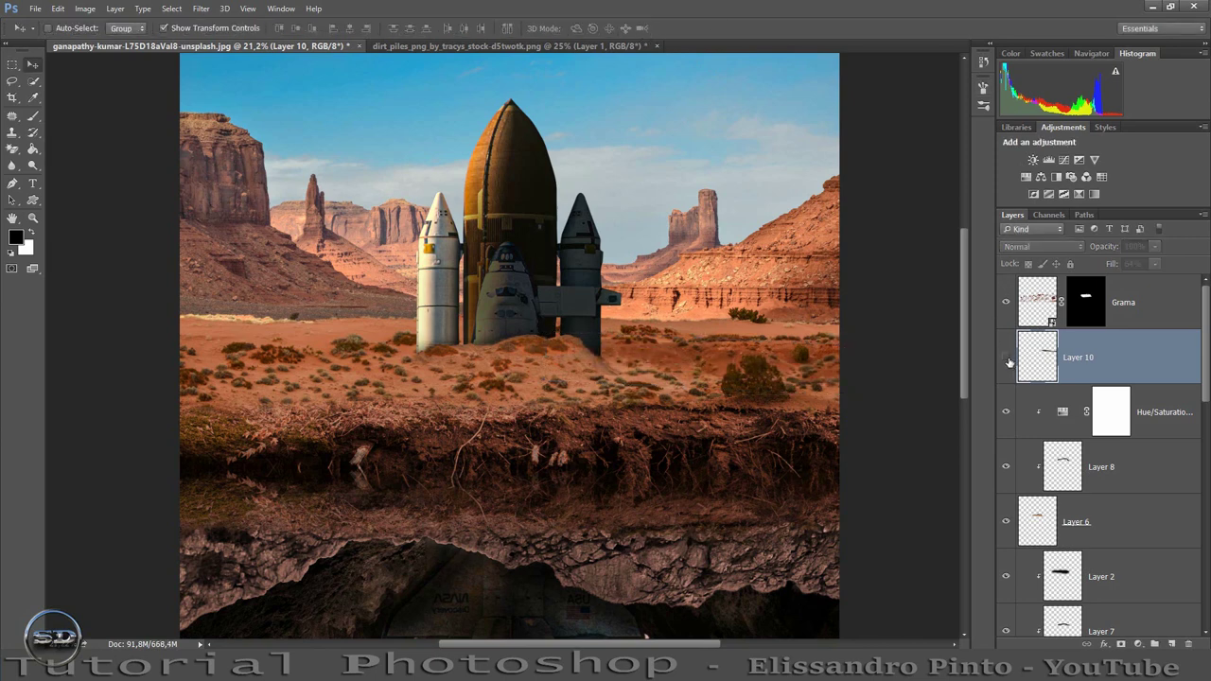
# Mask the shadow layer, hiding the part near the shrub and restoring some of it
pyautogui.click(1121, 644)
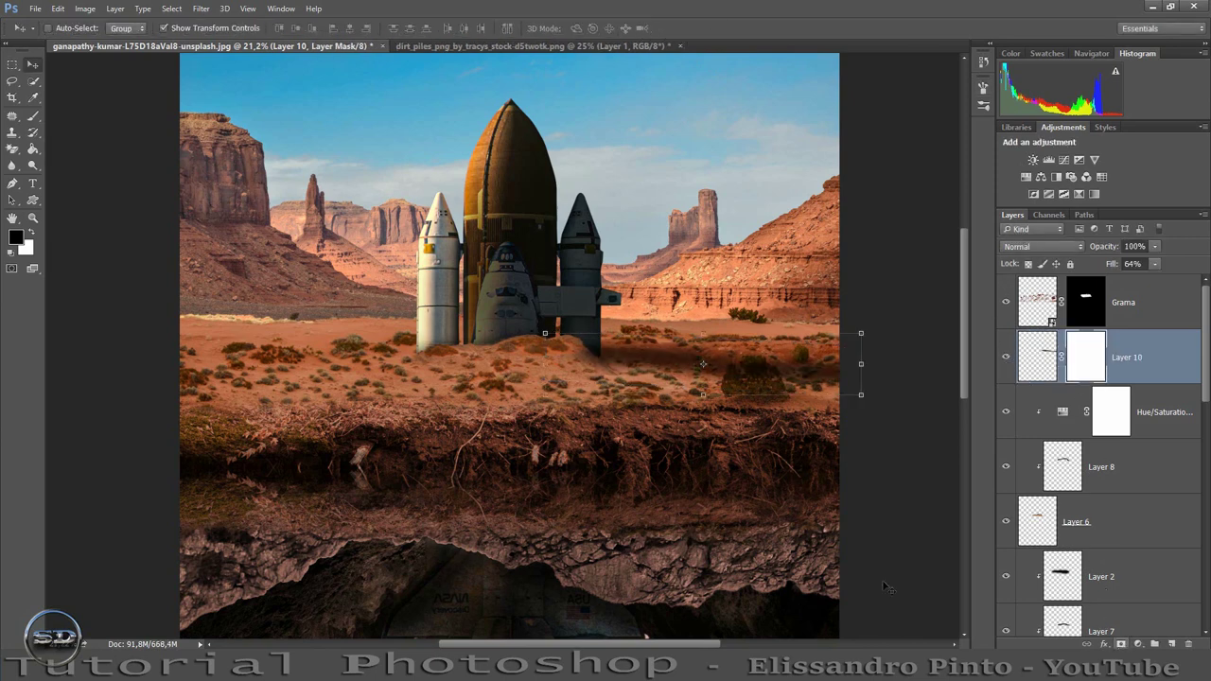
pyautogui.click(34, 114)
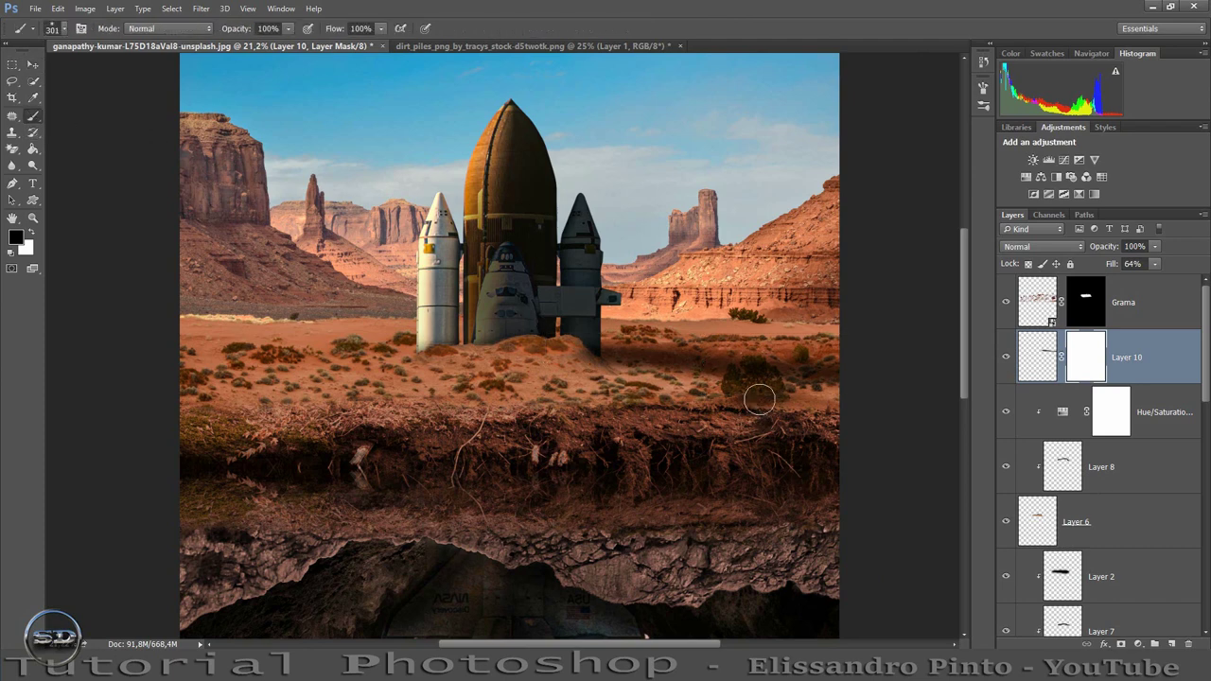
pyautogui.moveTo(757, 373)
pyautogui.mouseDown()
pyautogui.moveTo(744, 373)
pyautogui.moveTo(764, 386)
pyautogui.mouseUp()
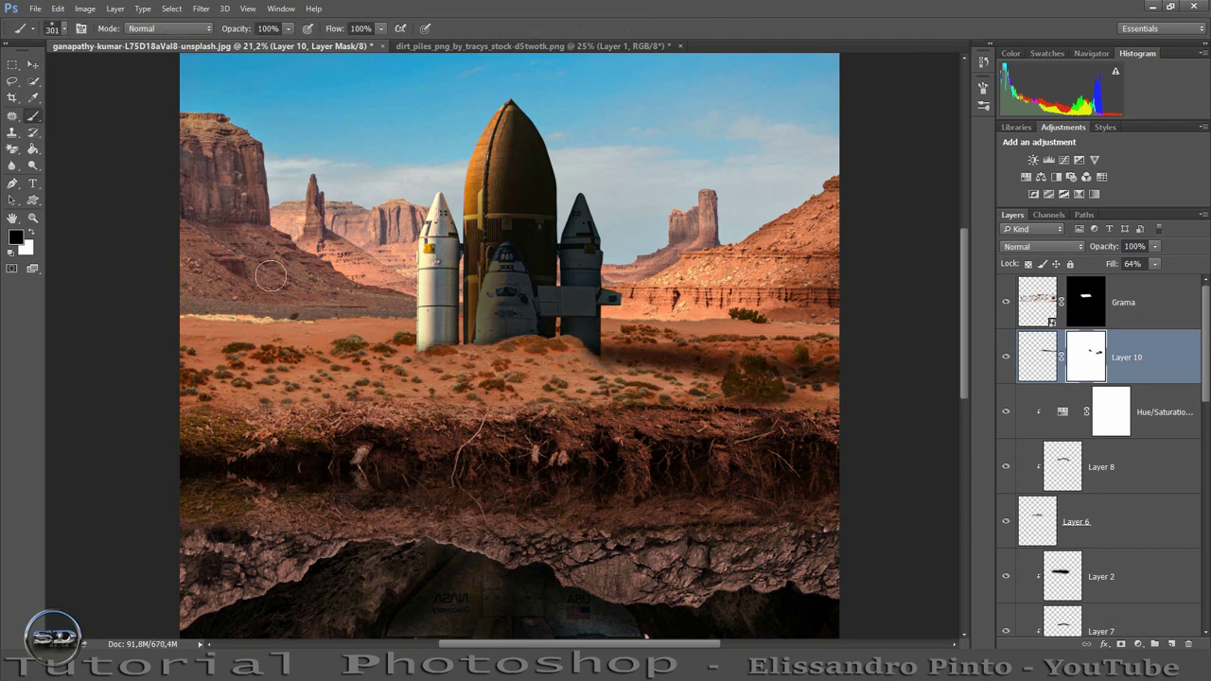
pyautogui.click(36, 233)
pyautogui.moveTo(725, 341); pyautogui.dragTo(730, 355)
# Set the shadow layer's opacity to 91% and zoom out to about 10.5% to view the whole composition
pyautogui.click(1042, 358)
pyautogui.moveTo(1108, 247)
pyautogui.mouseDown()
pyautogui.moveTo(1089, 247)
pyautogui.moveTo(1102, 249)
pyautogui.mouseUp()
pyautogui.press('Return')
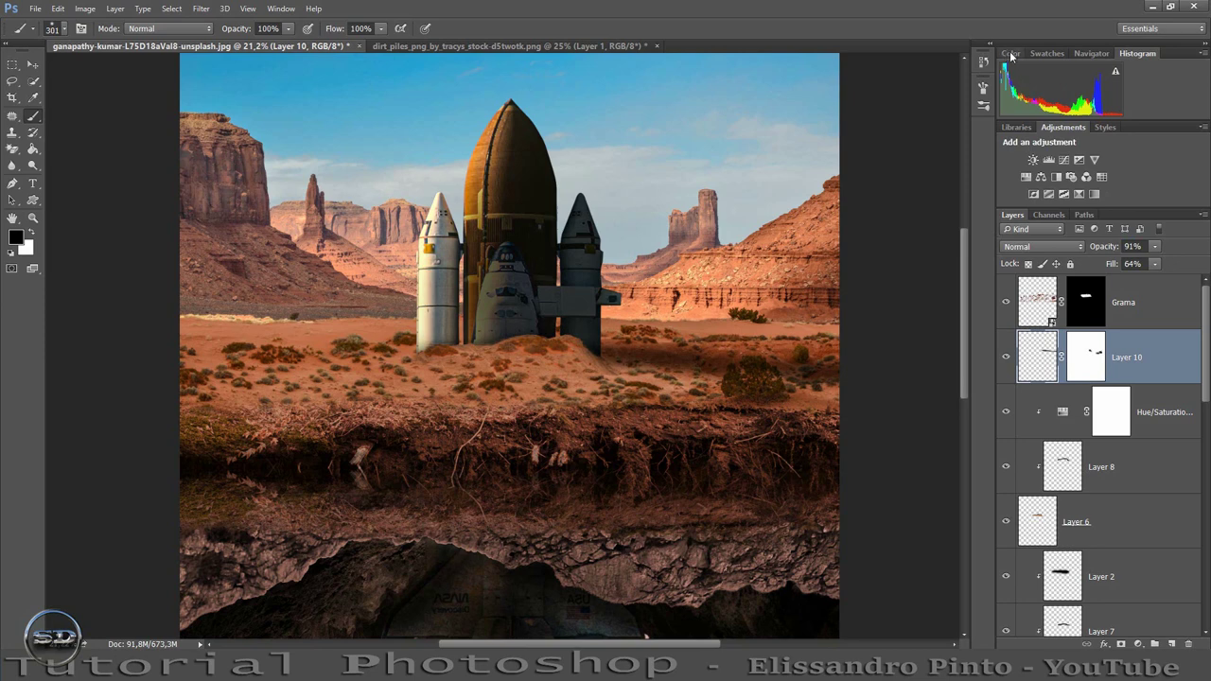
pyautogui.click(1091, 53)
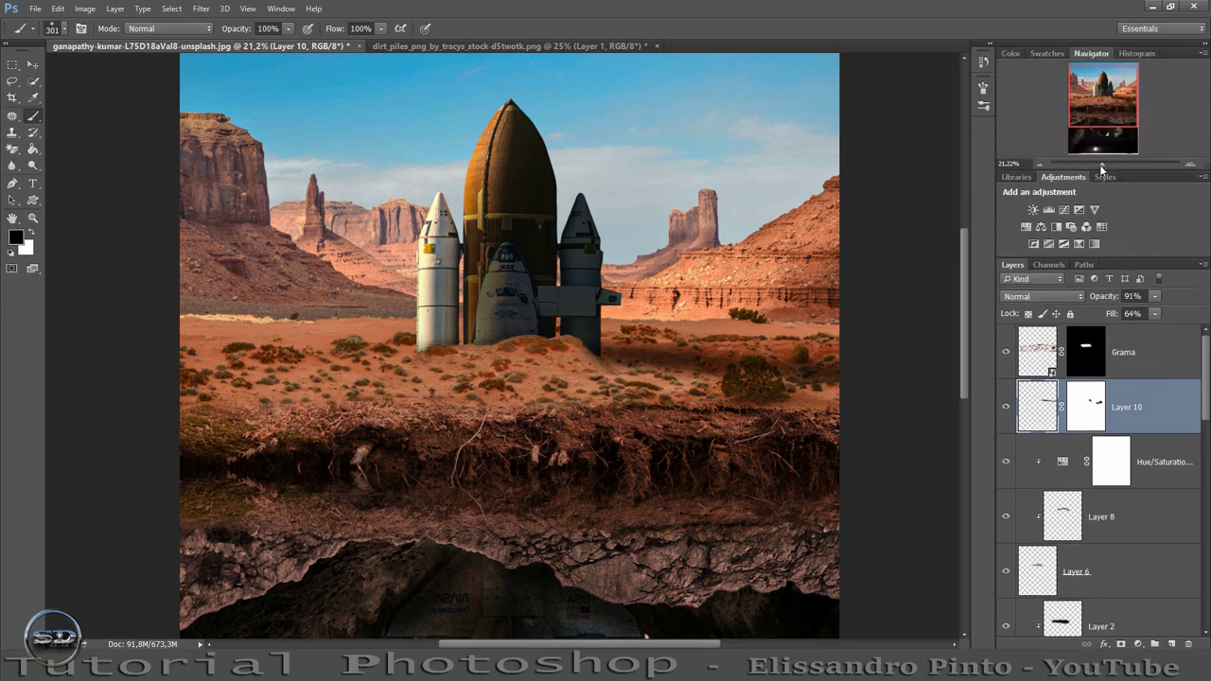
pyautogui.moveTo(1101, 168); pyautogui.dragTo(1098, 167)
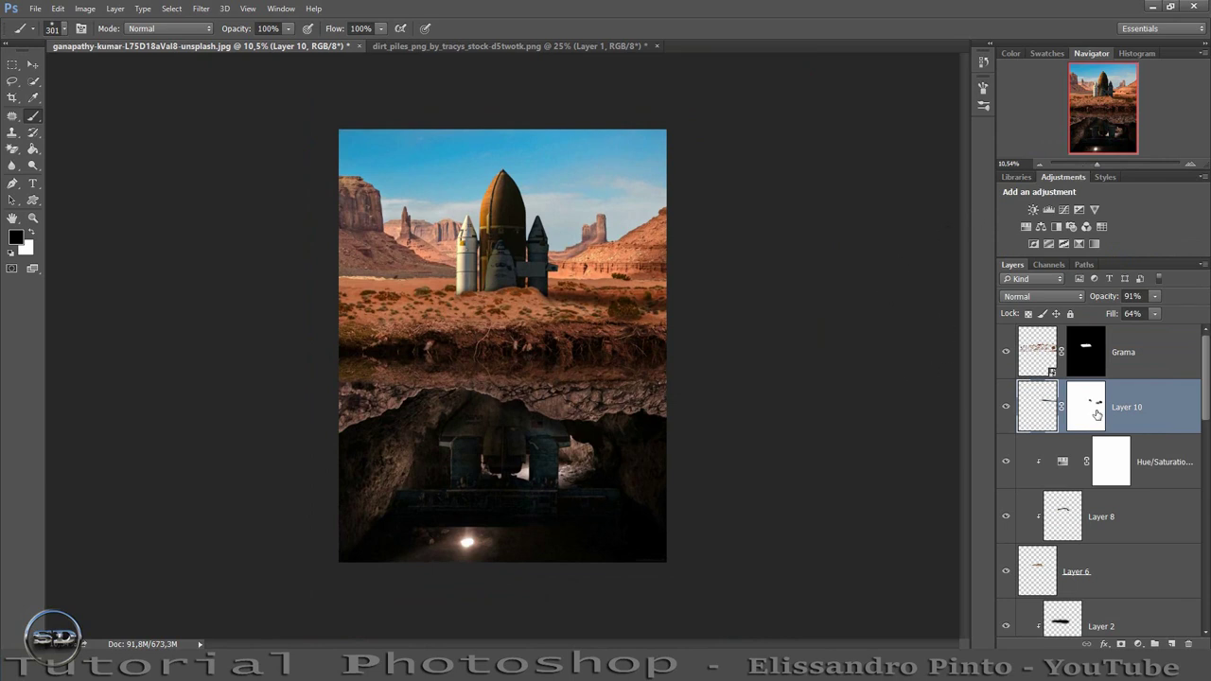
# Rasterize the cave photo layer
pyautogui.scroll(-3, 1124, 515)
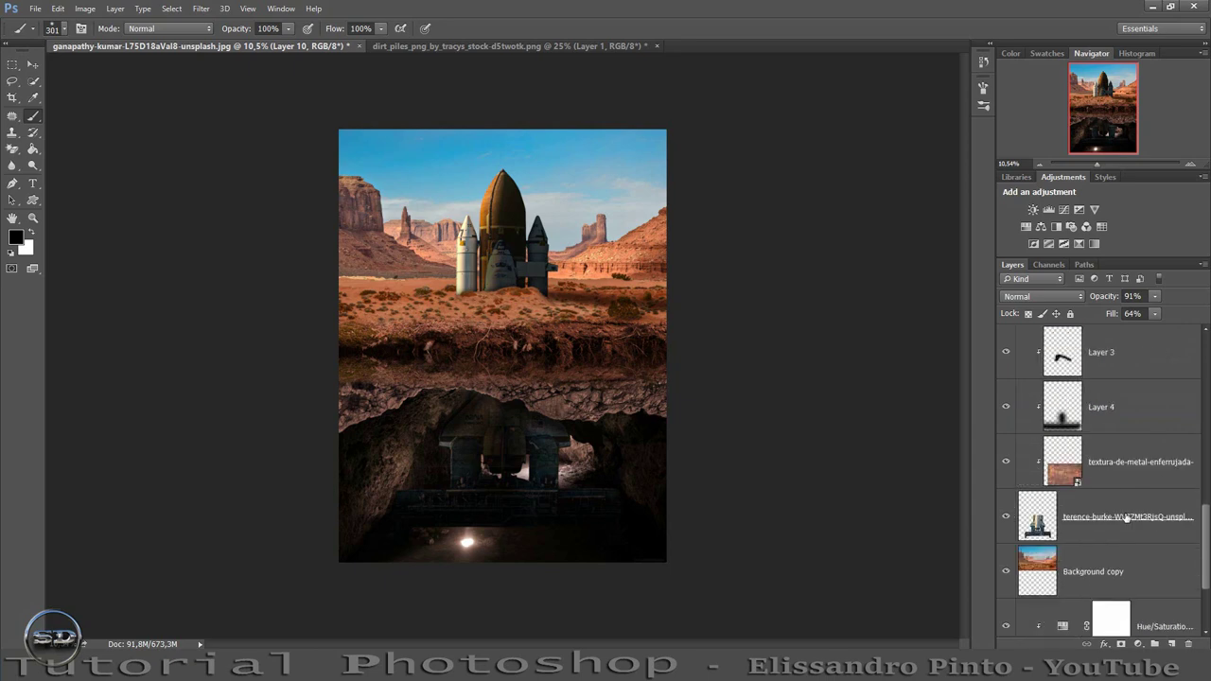
pyautogui.scroll(-3, 1112, 522)
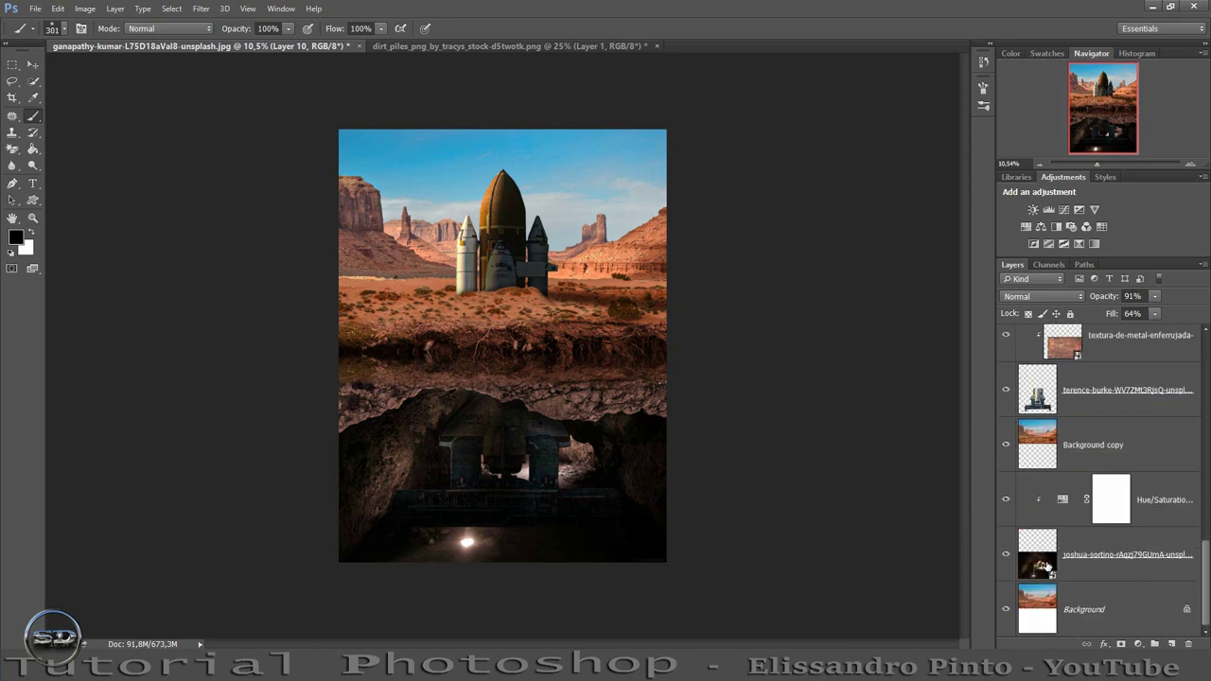
pyautogui.click(1117, 558)
pyautogui.rightClick(1117, 558)
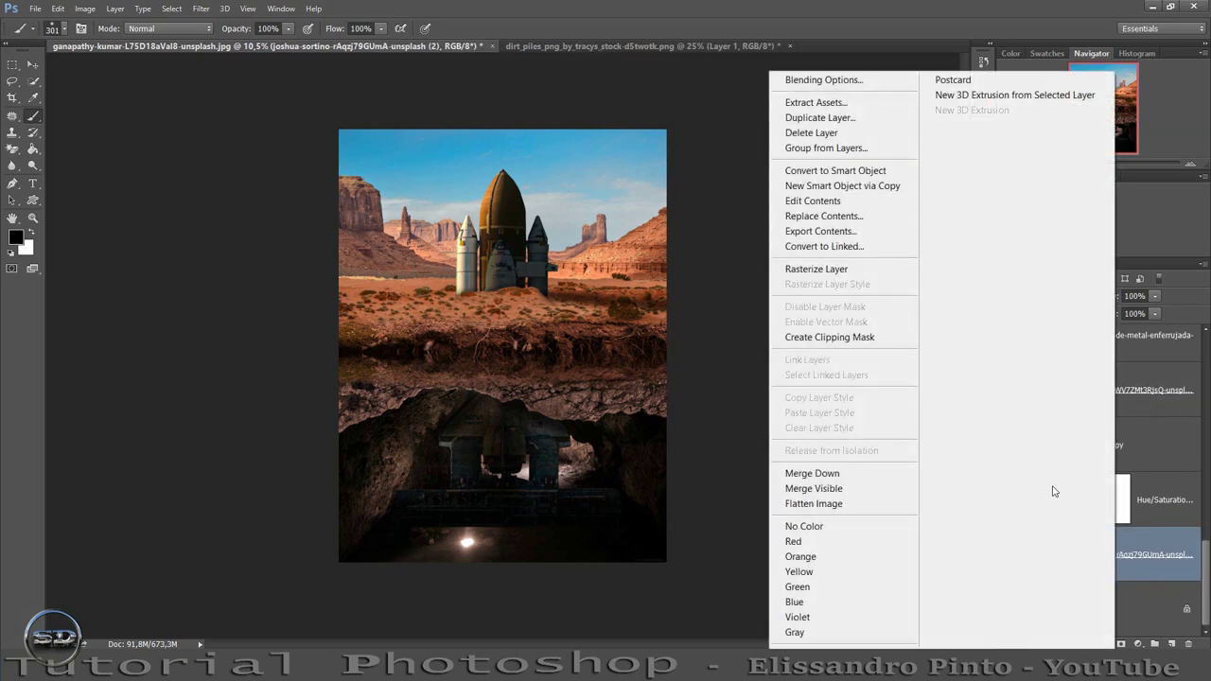
pyautogui.click(819, 269)
# Copy a dark floor patch to Layer 11 and stretch it to 209.7% width over the light spot
pyautogui.press('m')
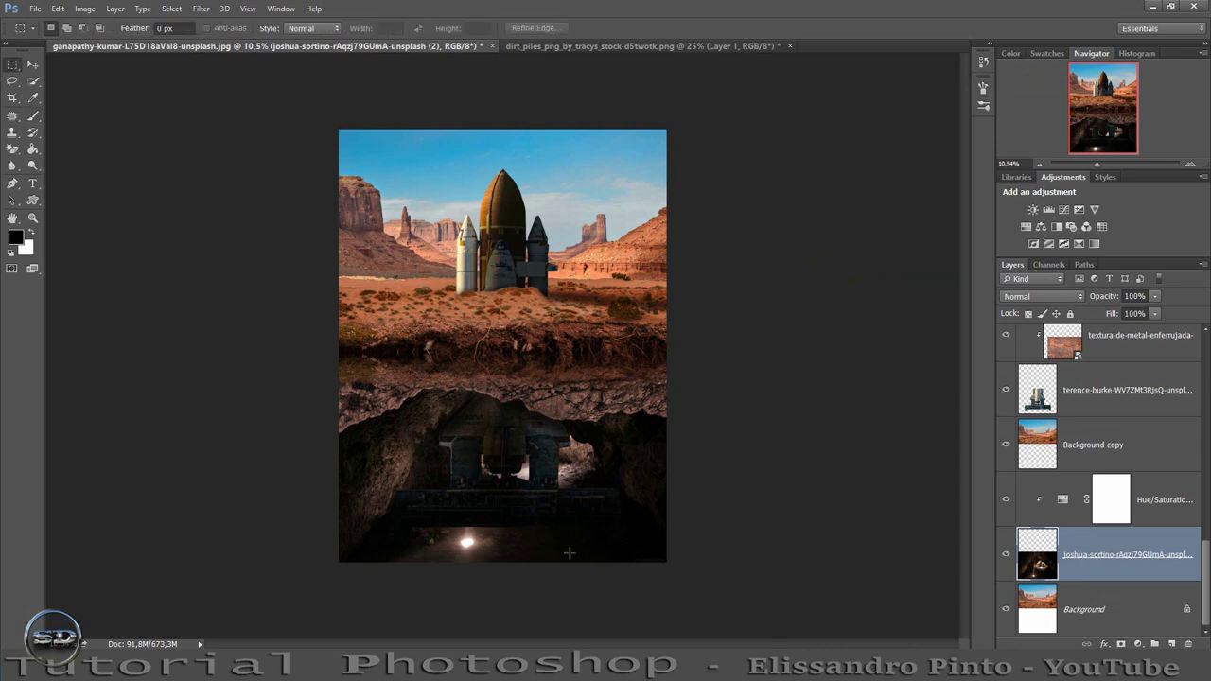
pyautogui.moveTo(499, 528); pyautogui.dragTo(608, 563)
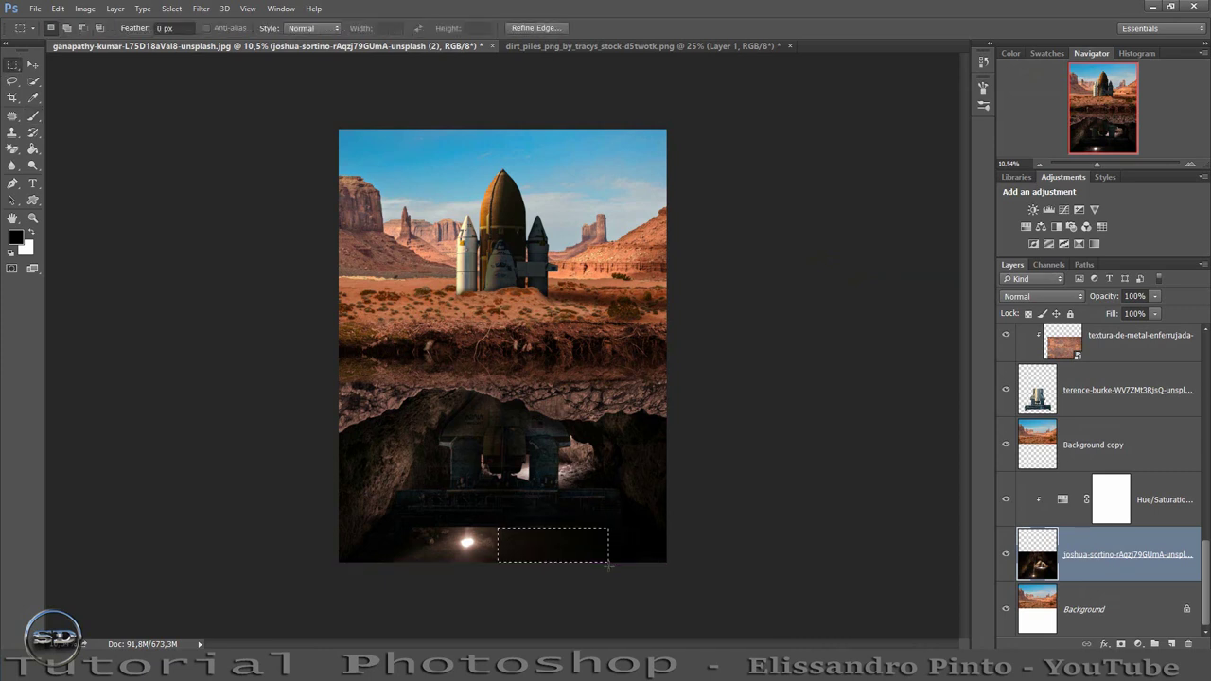
pyautogui.hotkey('ctrl', 'j')
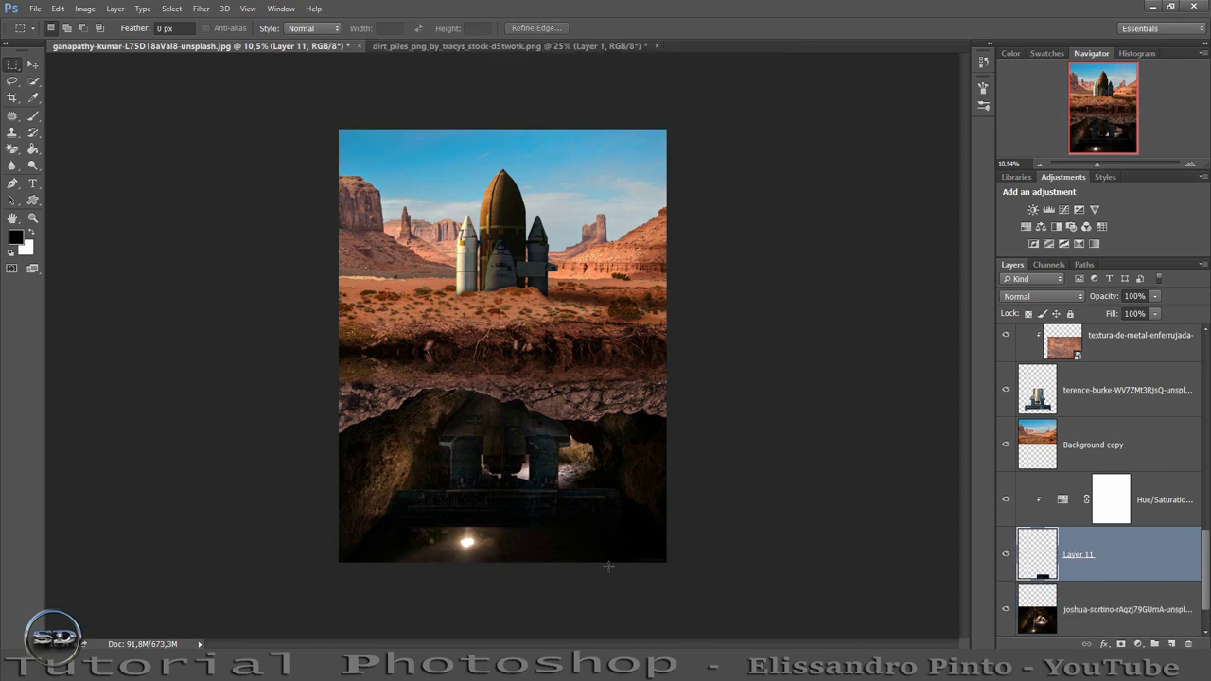
pyautogui.hotkey('ctrl', 't')
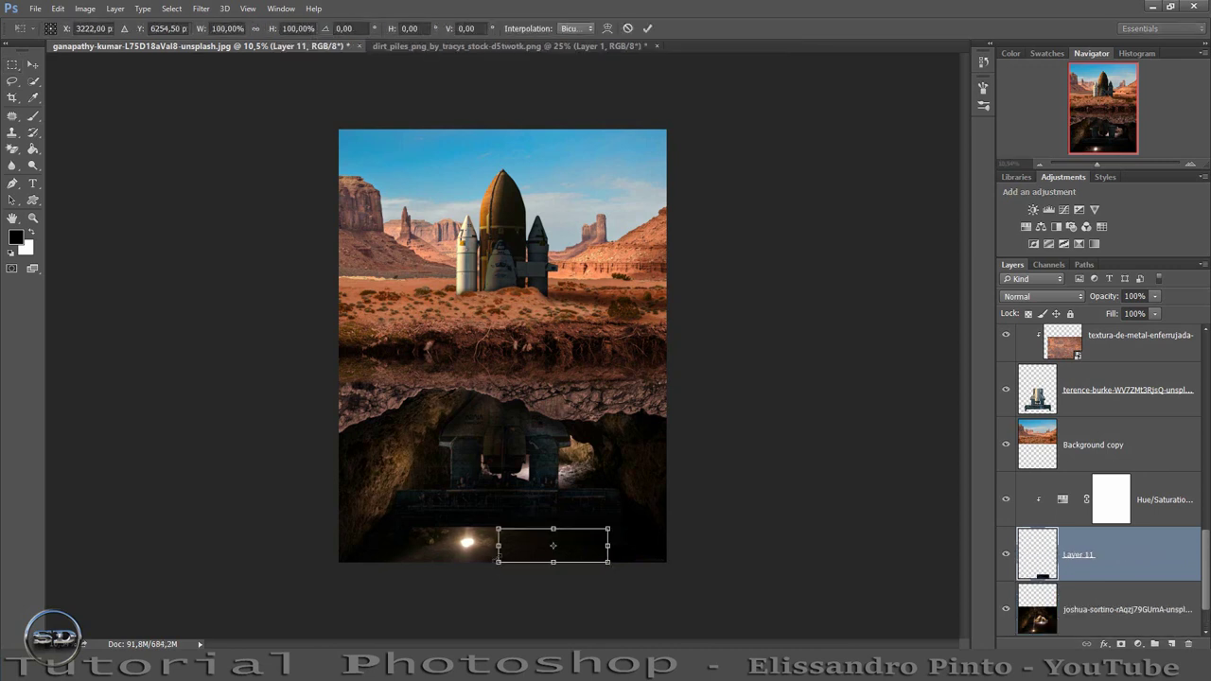
pyautogui.moveTo(498, 545); pyautogui.dragTo(378, 546)
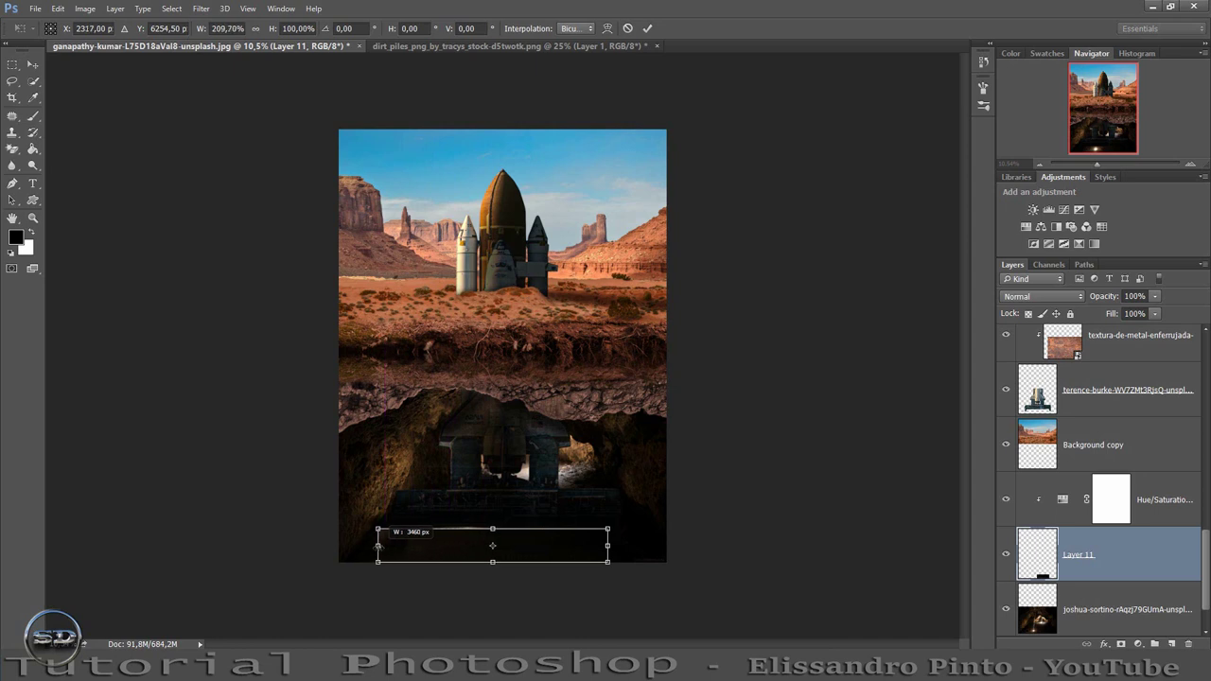
pyautogui.moveTo(492, 527); pyautogui.dragTo(492, 522)
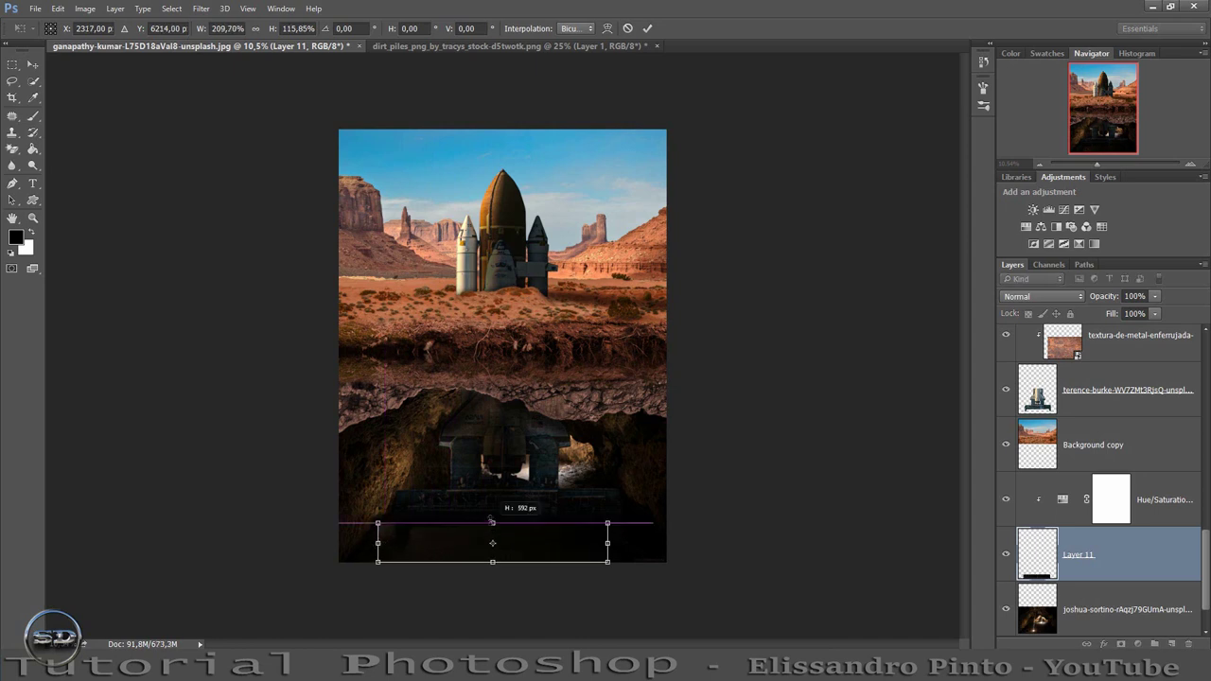
pyautogui.click(647, 28)
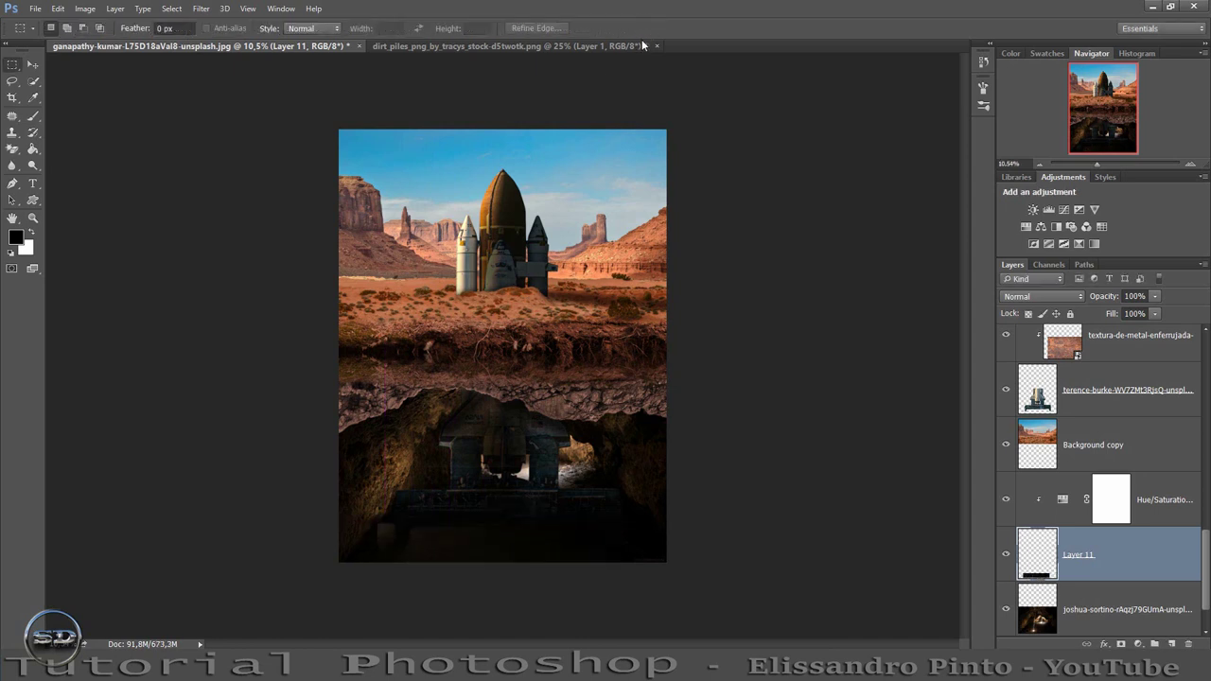
# Add a mask to Layer 11 and paint its edges black with a 642 px brush to blend the patch
pyautogui.click(1121, 644)
pyautogui.click(33, 116)
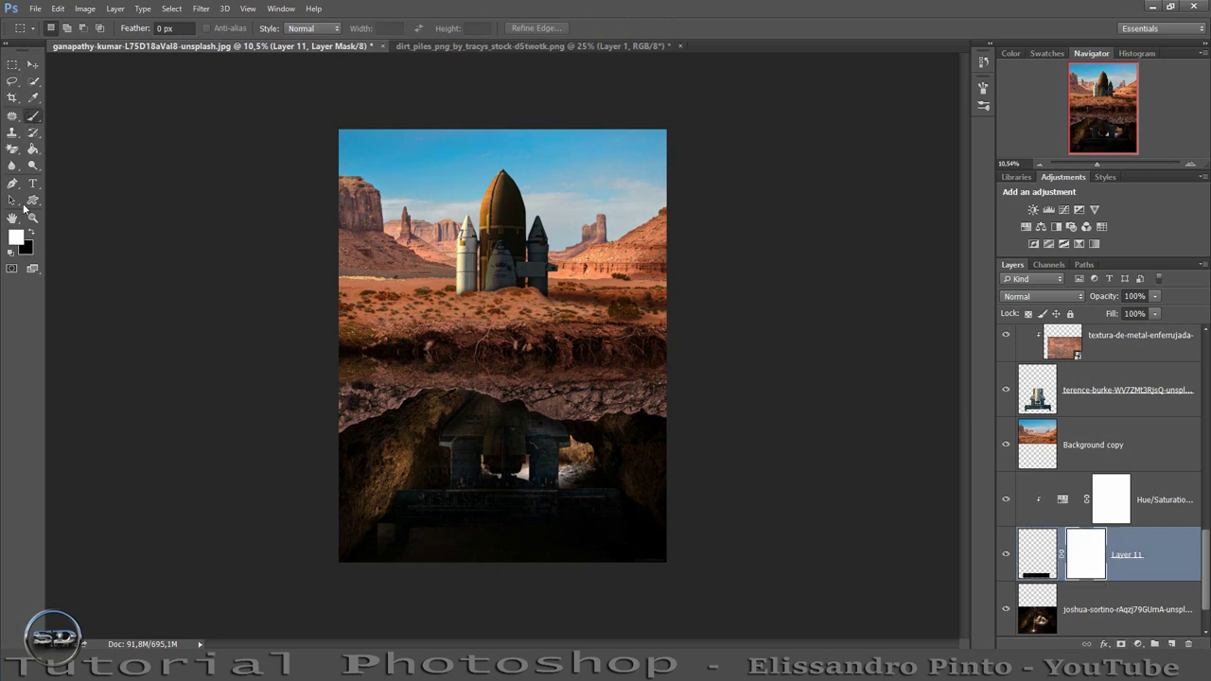
pyautogui.click(31, 231)
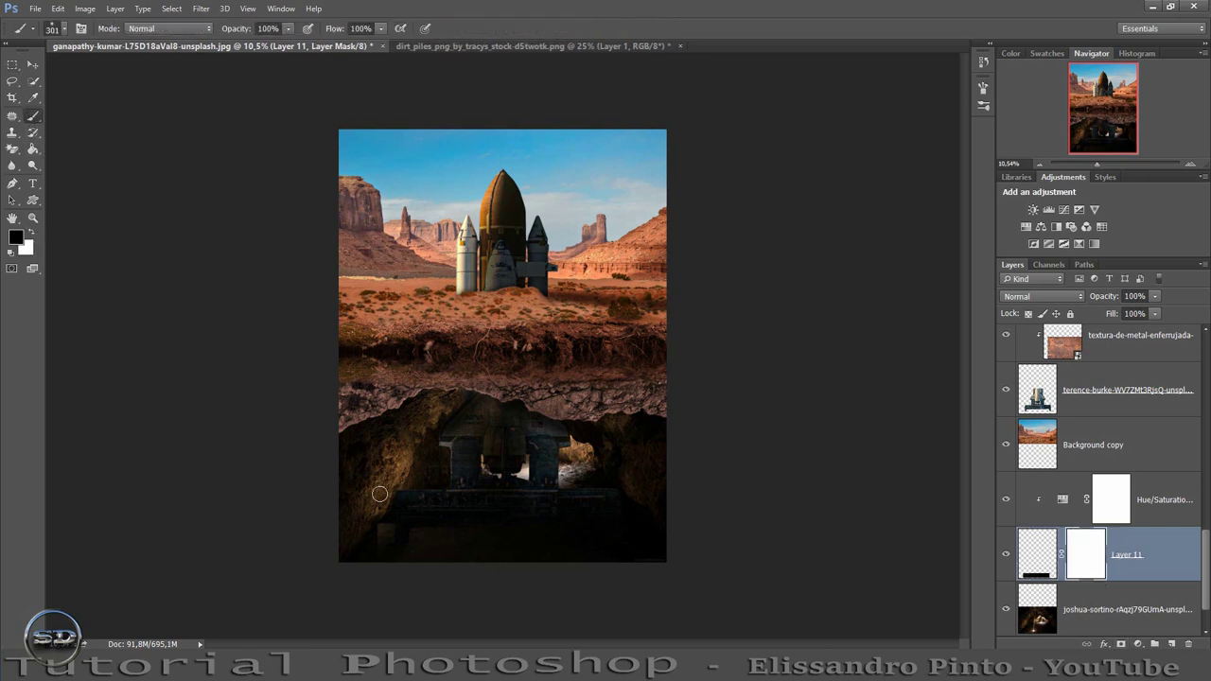
pyautogui.moveTo(378, 493); pyautogui.dragTo(417, 493)
pyautogui.moveTo(376, 533); pyautogui.dragTo(646, 462)
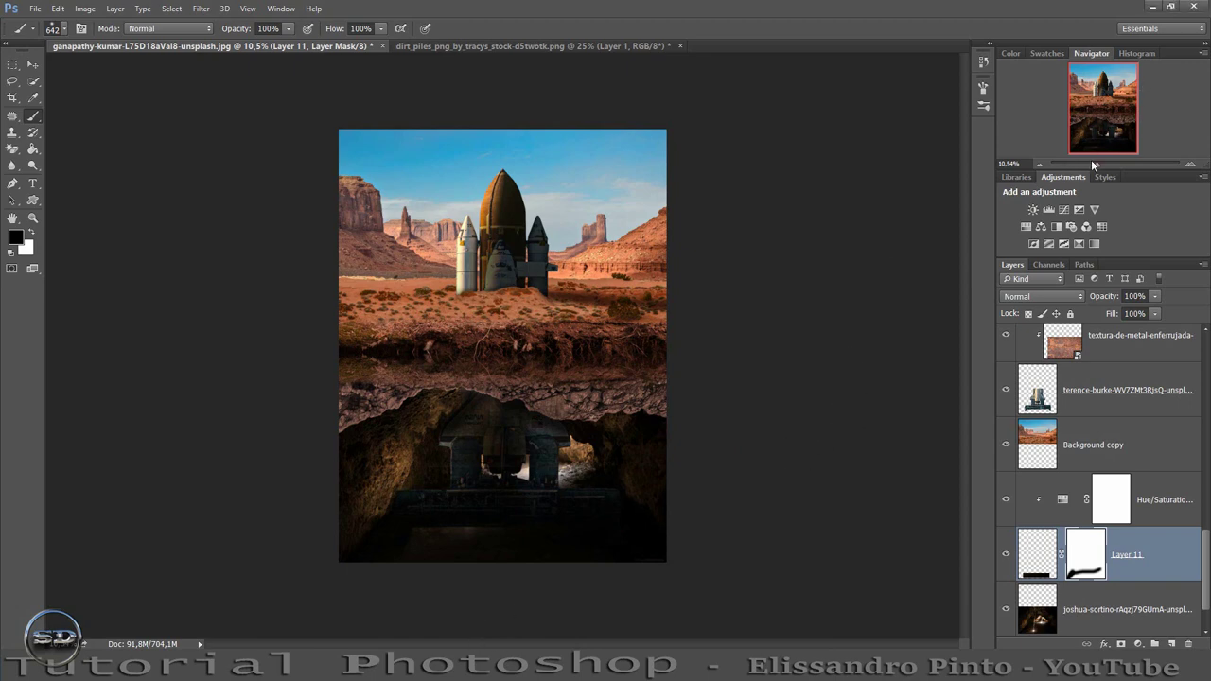
pyautogui.moveTo(1102, 167); pyautogui.dragTo(1100, 167)
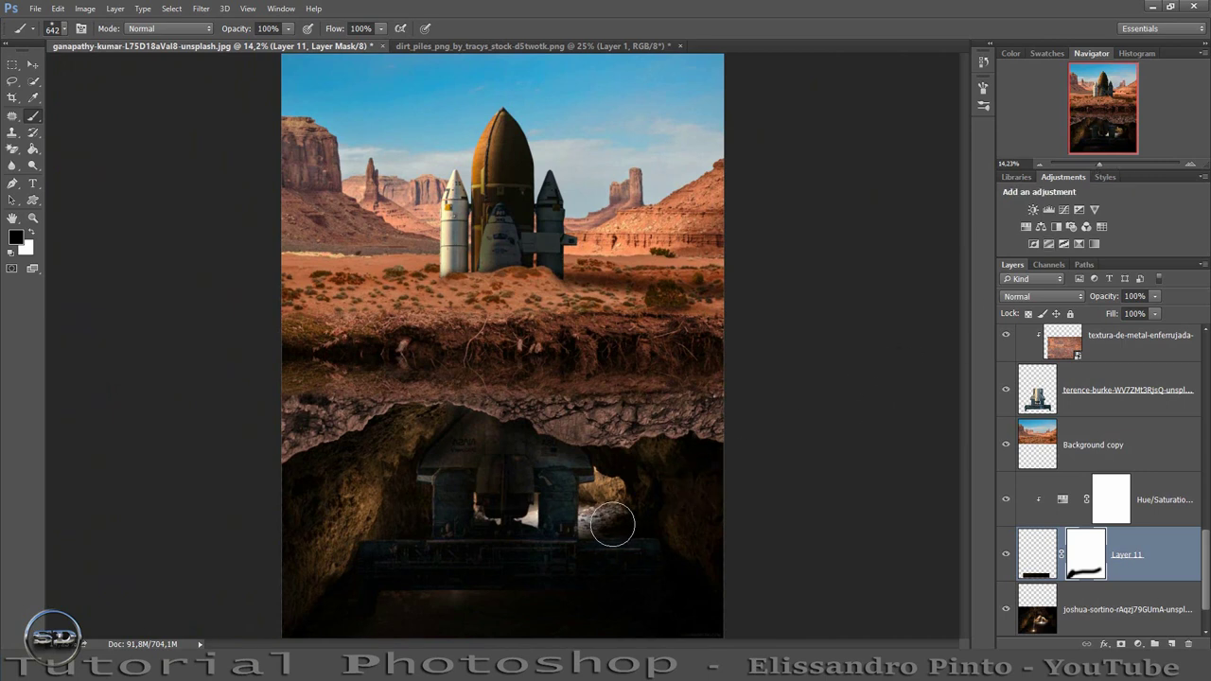
pyautogui.scroll(4, 1178, 476)
pyautogui.scroll(2, 1177, 476)
pyautogui.scroll(2, 1177, 476)
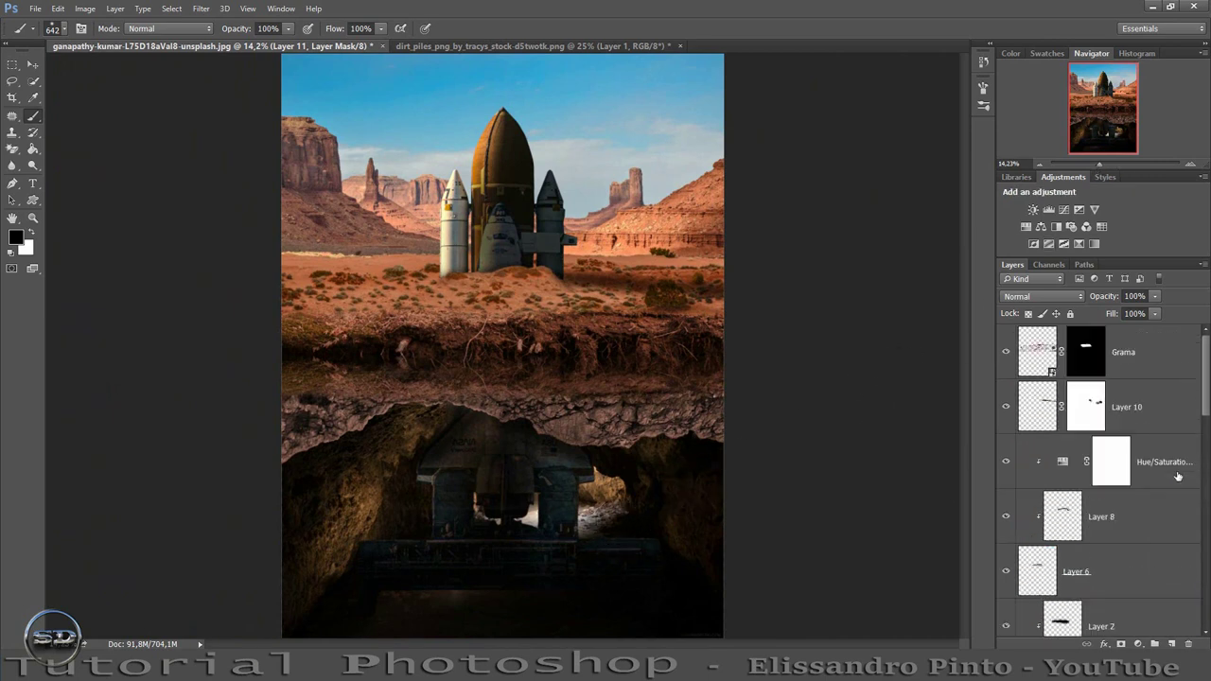
# Add Layer 12 above Background copy, paint black along the cave floor, and set Fill to 57%
pyautogui.click(1156, 358)
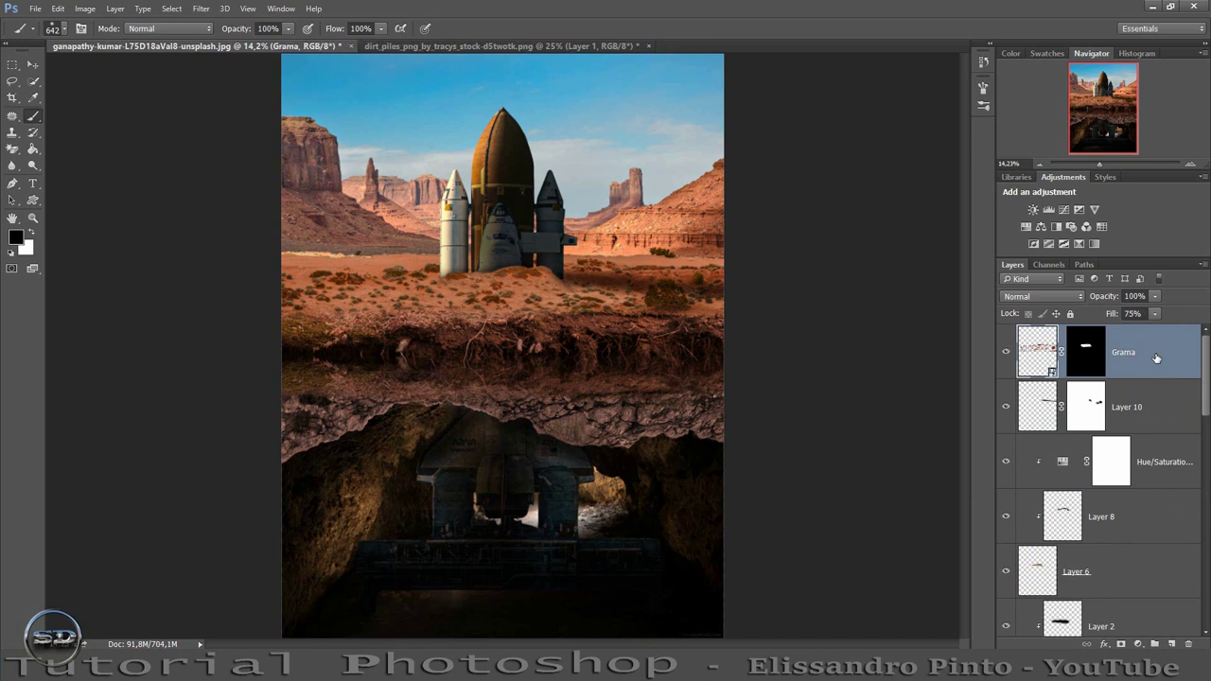
pyautogui.scroll(-2, 1145, 416)
pyautogui.scroll(-2, 1143, 438)
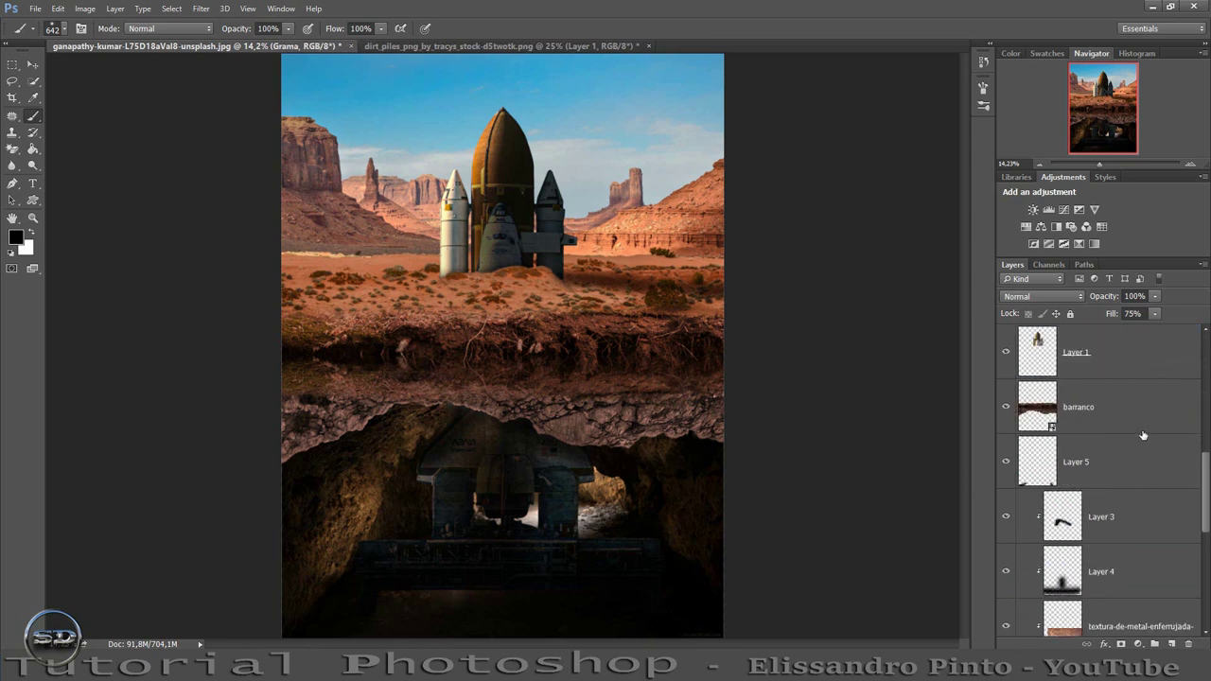
pyautogui.scroll(3, 1143, 435)
pyautogui.scroll(-2, 1142, 435)
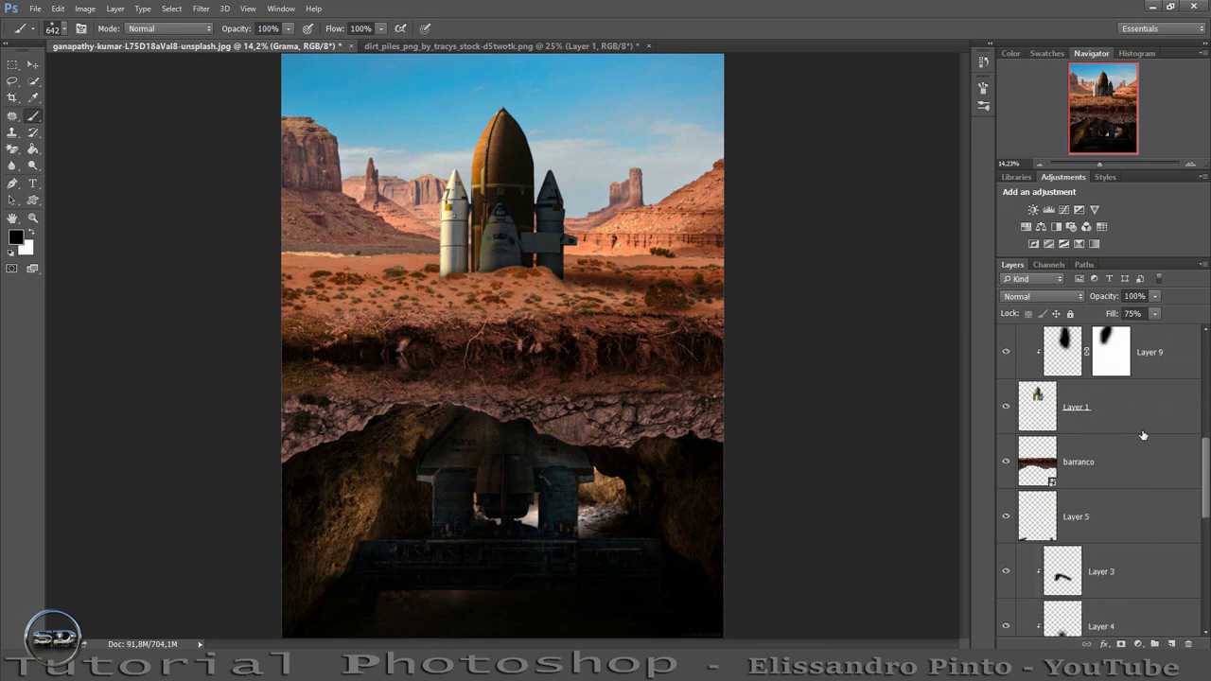
pyautogui.scroll(-3, 1142, 435)
pyautogui.click(1066, 610)
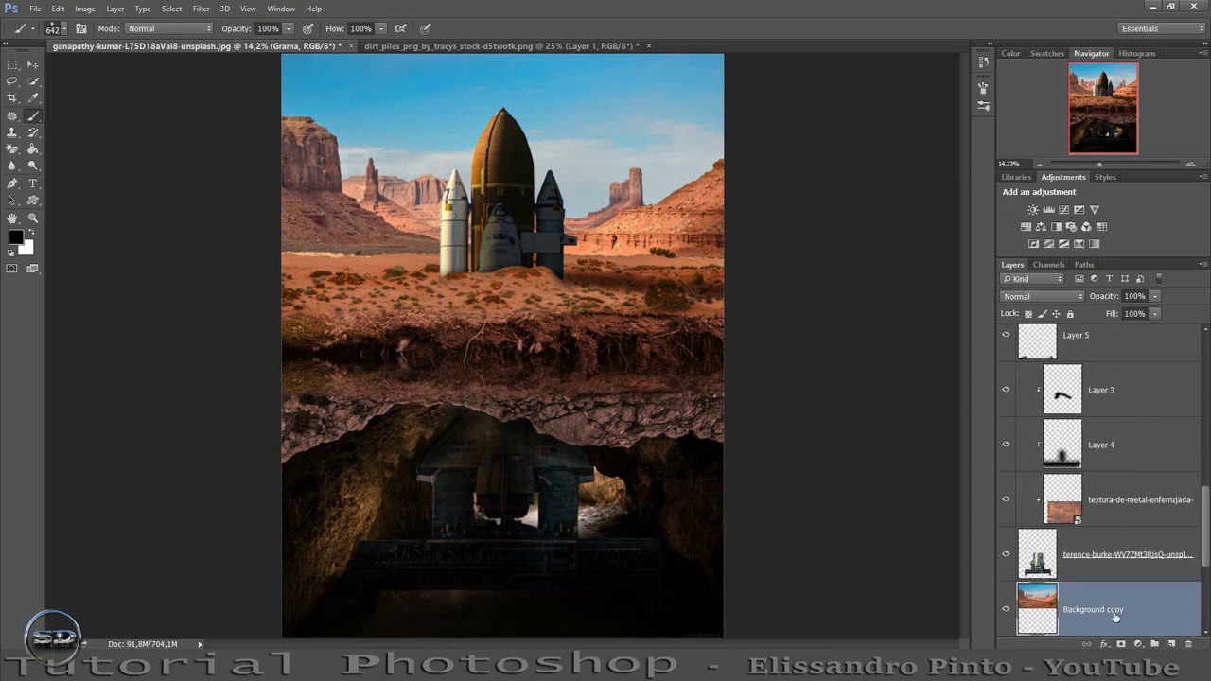
pyautogui.click(1171, 643)
pyautogui.moveTo(416, 624); pyautogui.dragTo(654, 599)
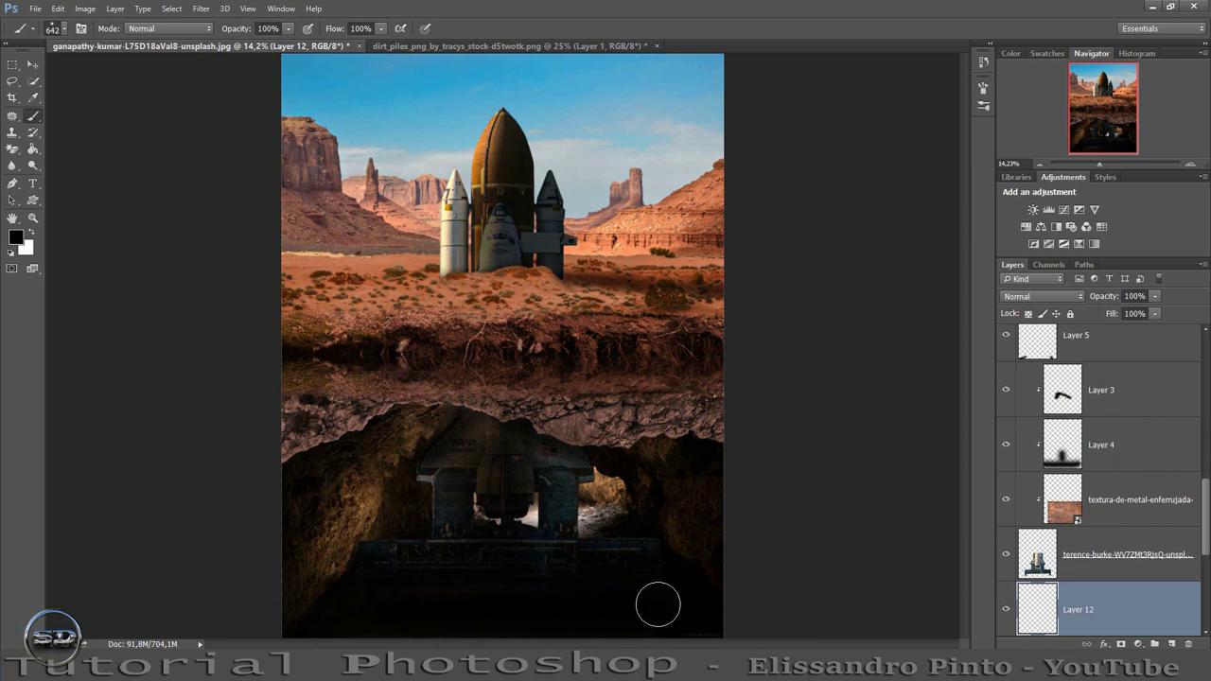
pyautogui.moveTo(1114, 316); pyautogui.dragTo(1079, 316)
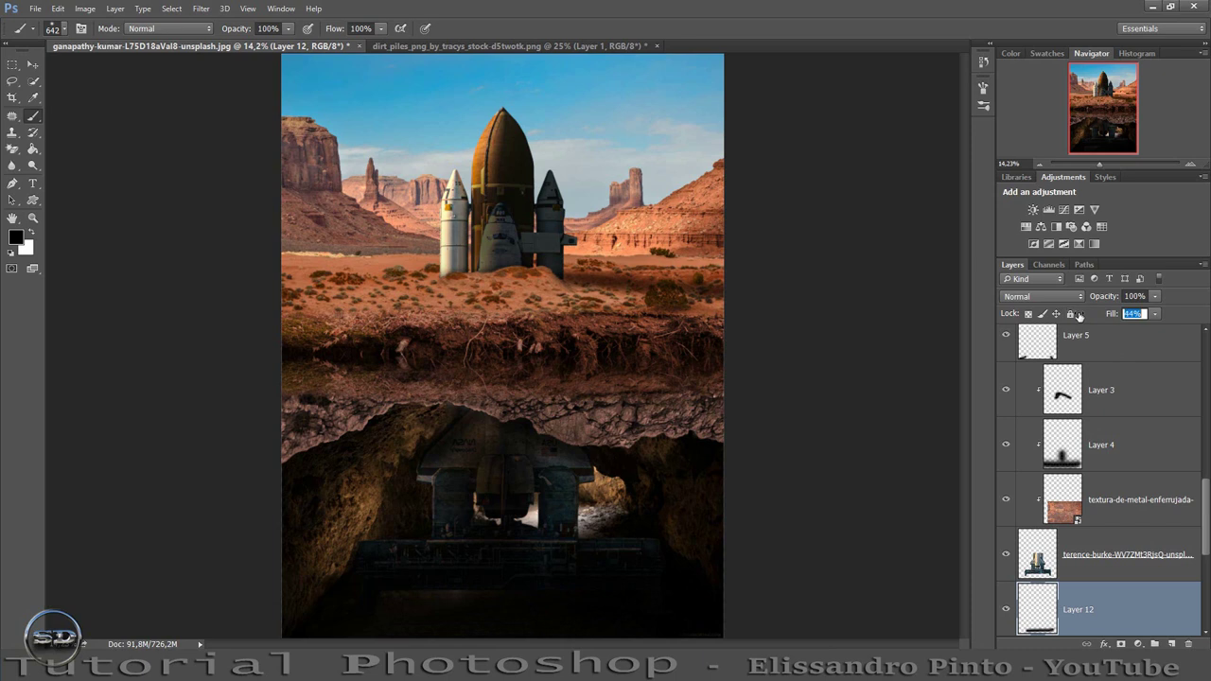
pyautogui.write('57')
pyautogui.press('Return')
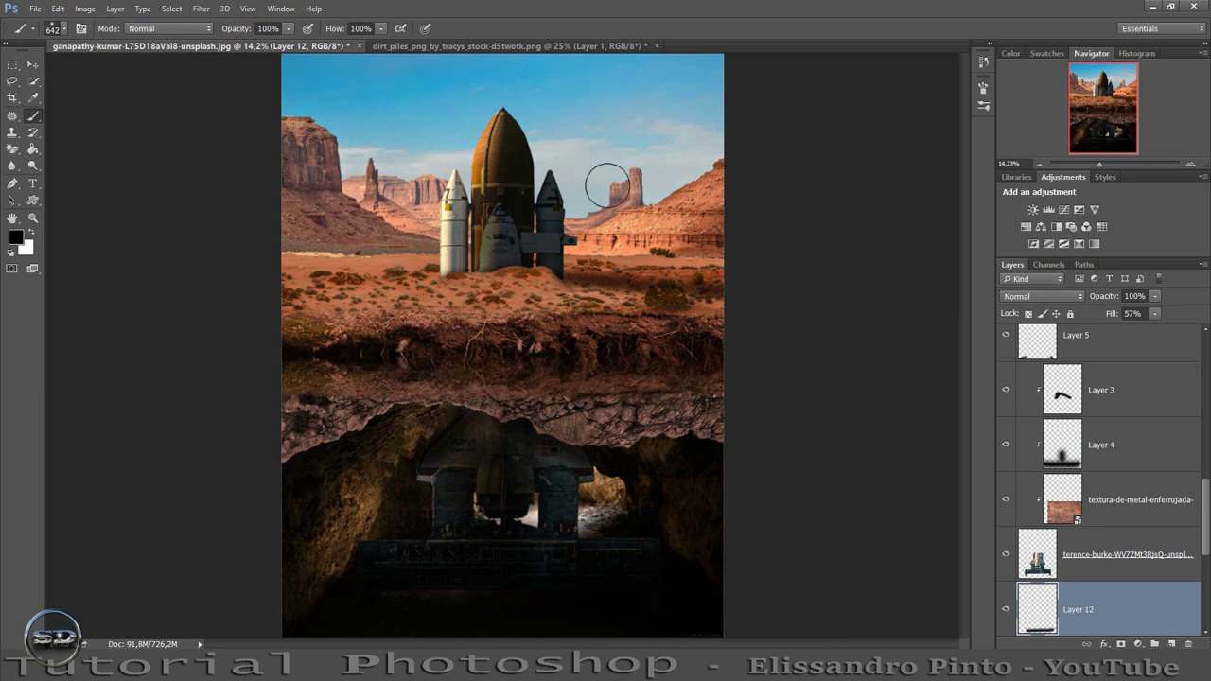
# Add a Color Lookup adjustment and step through the 3DLUT presets to FuturisticBleak.3DL
pyautogui.click(1102, 227)
pyautogui.click(827, 356)
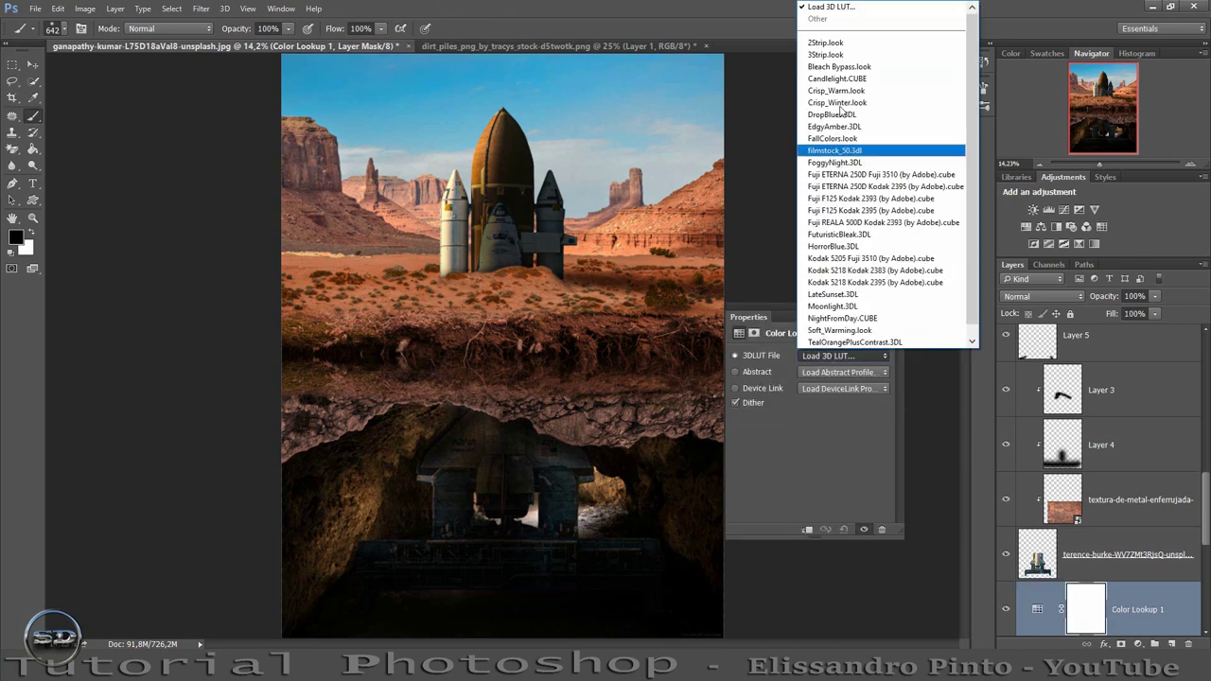
pyautogui.click(829, 52)
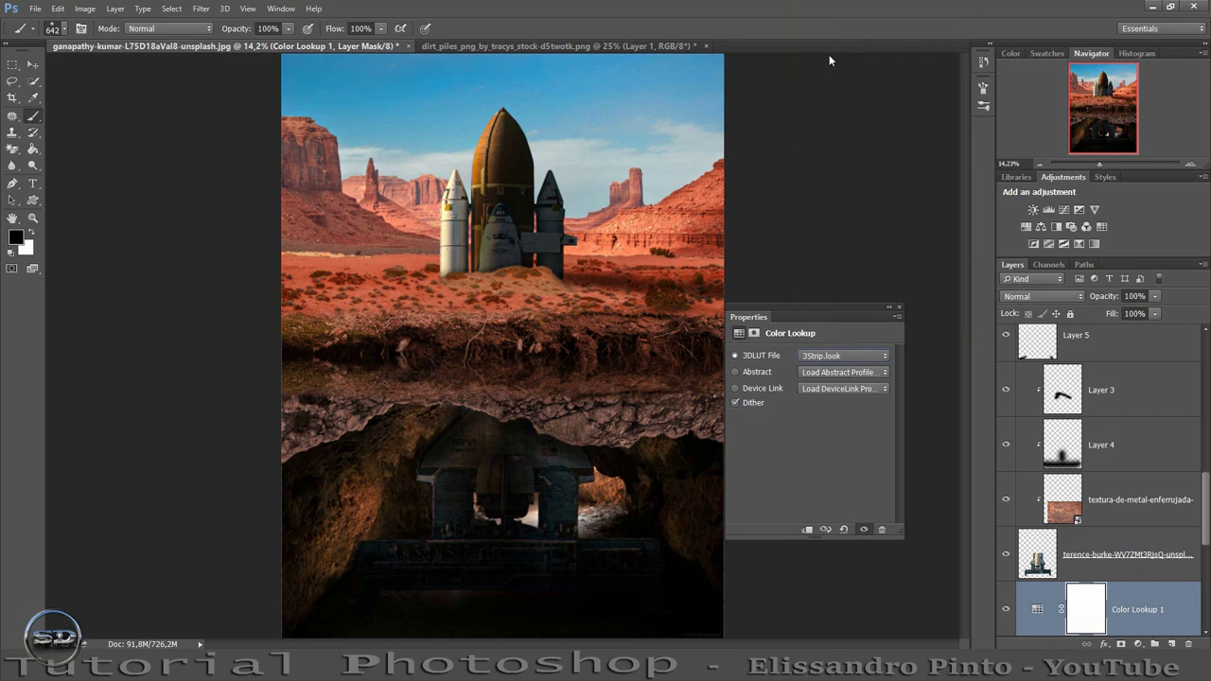
pyautogui.press('Down')
pyautogui.press('Down')
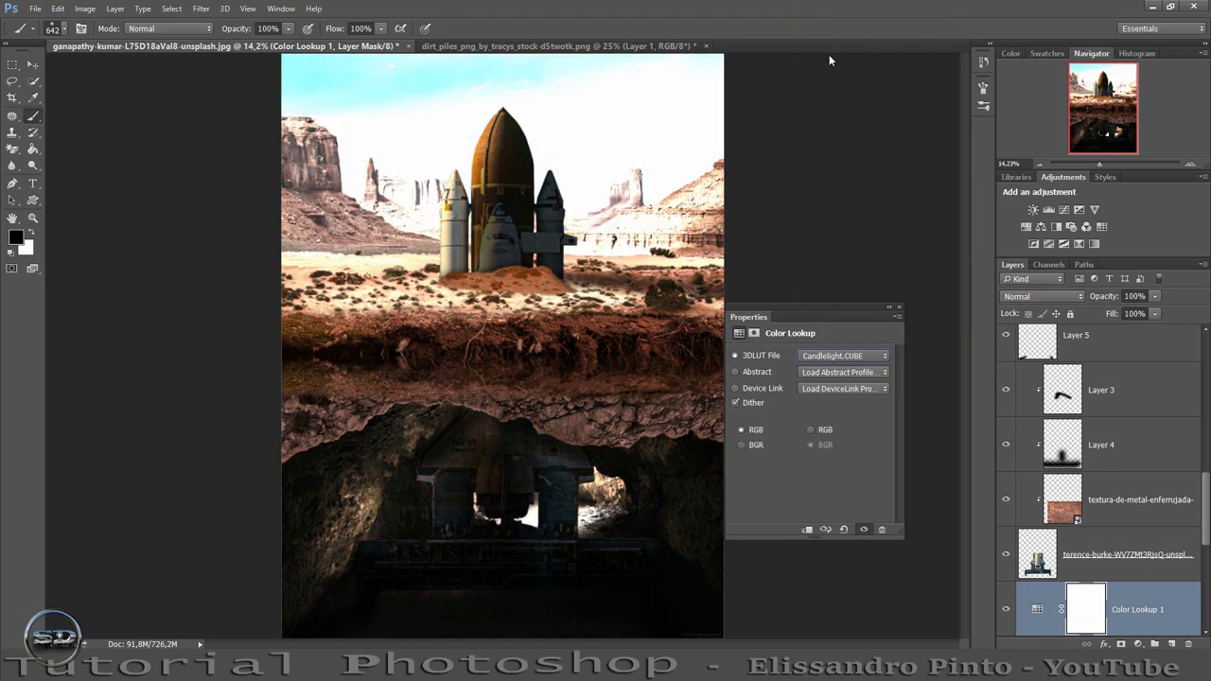
pyautogui.press('Down')
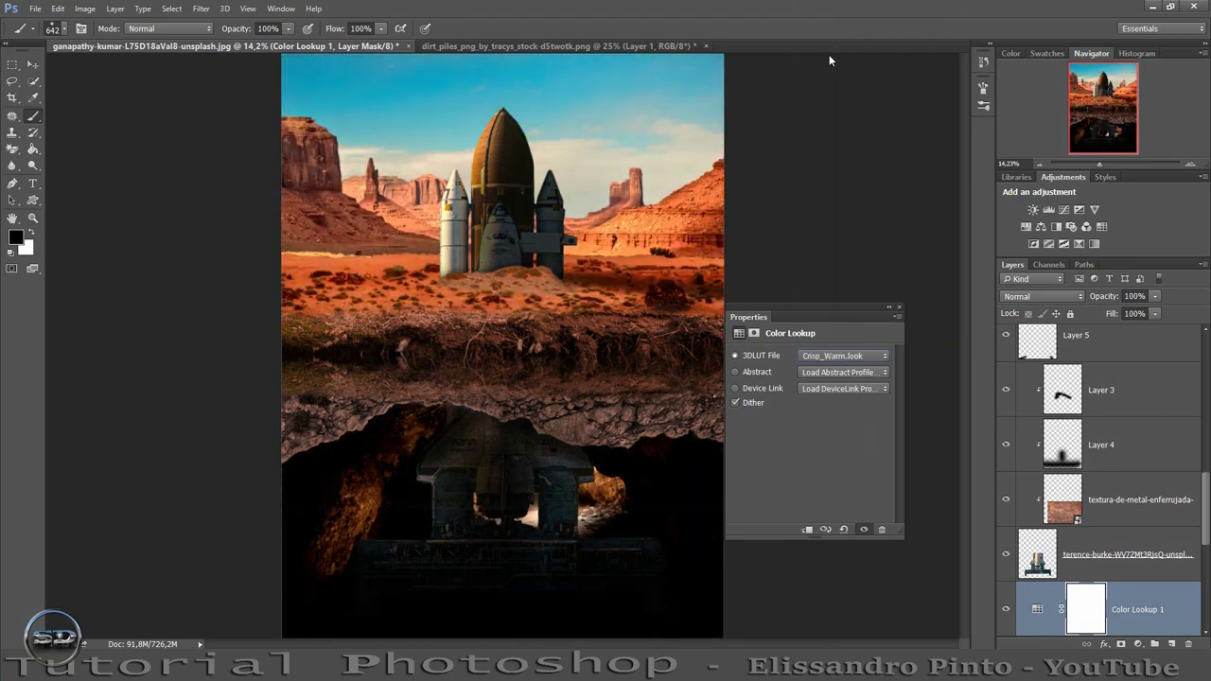
pyautogui.press('Down')
pyautogui.press('Down')
pyautogui.press('Down')
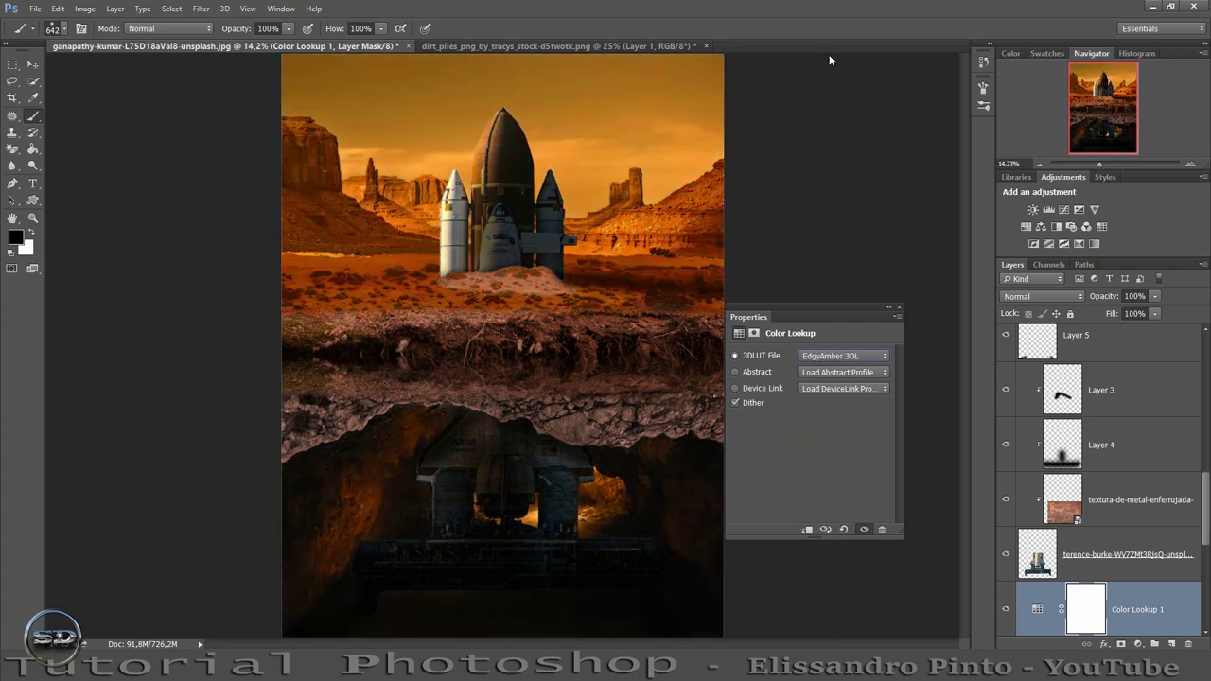
pyautogui.press('Down')
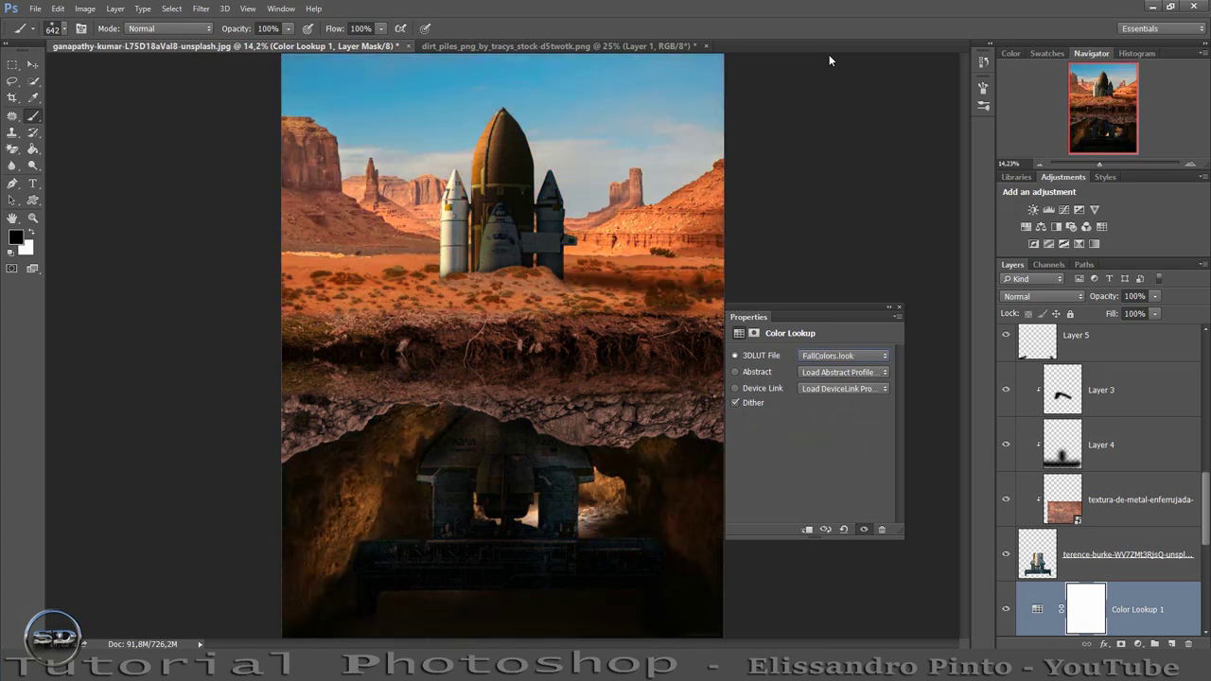
pyautogui.press('Down')
pyautogui.press('Down')
pyautogui.press('Down')
pyautogui.press('Down')
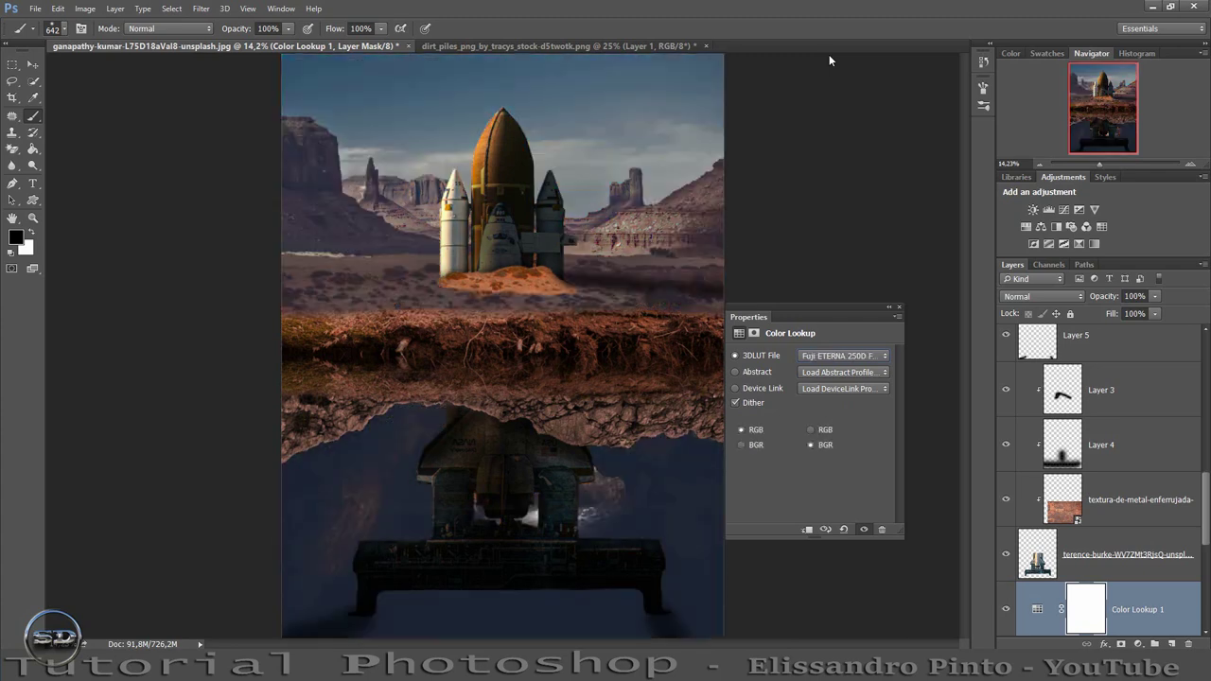
pyautogui.press('Down')
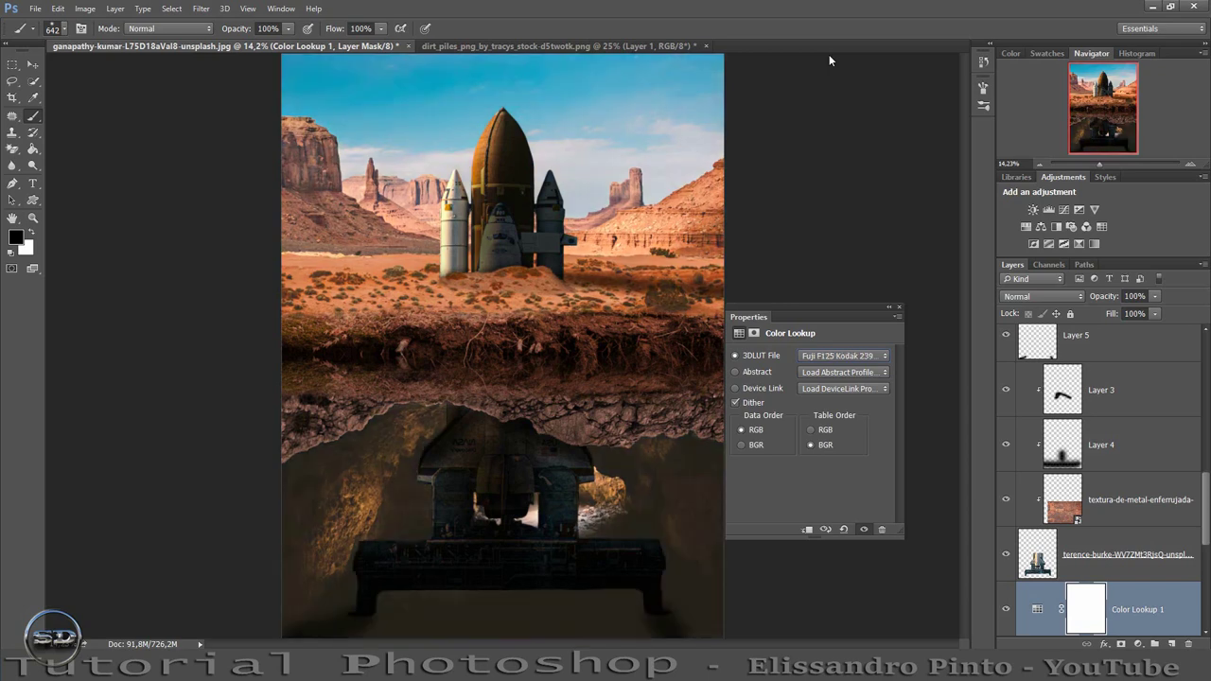
pyautogui.press('Down')
pyautogui.press('Up')
pyautogui.press('Down')
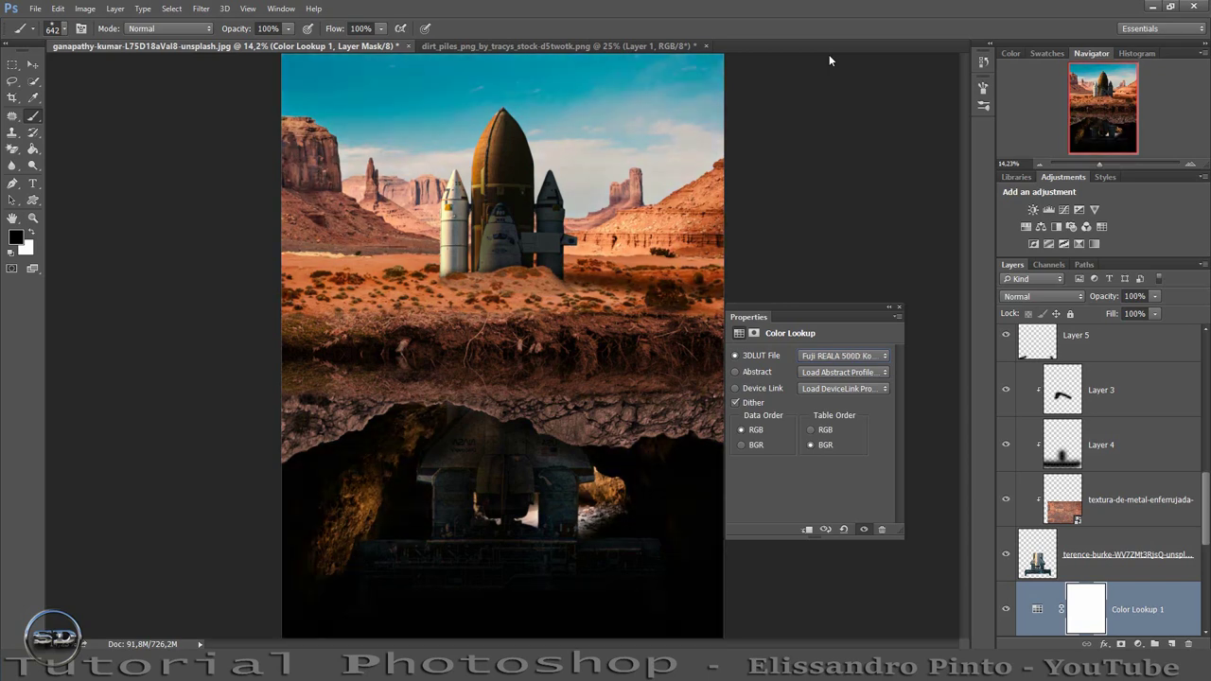
pyautogui.press('Down')
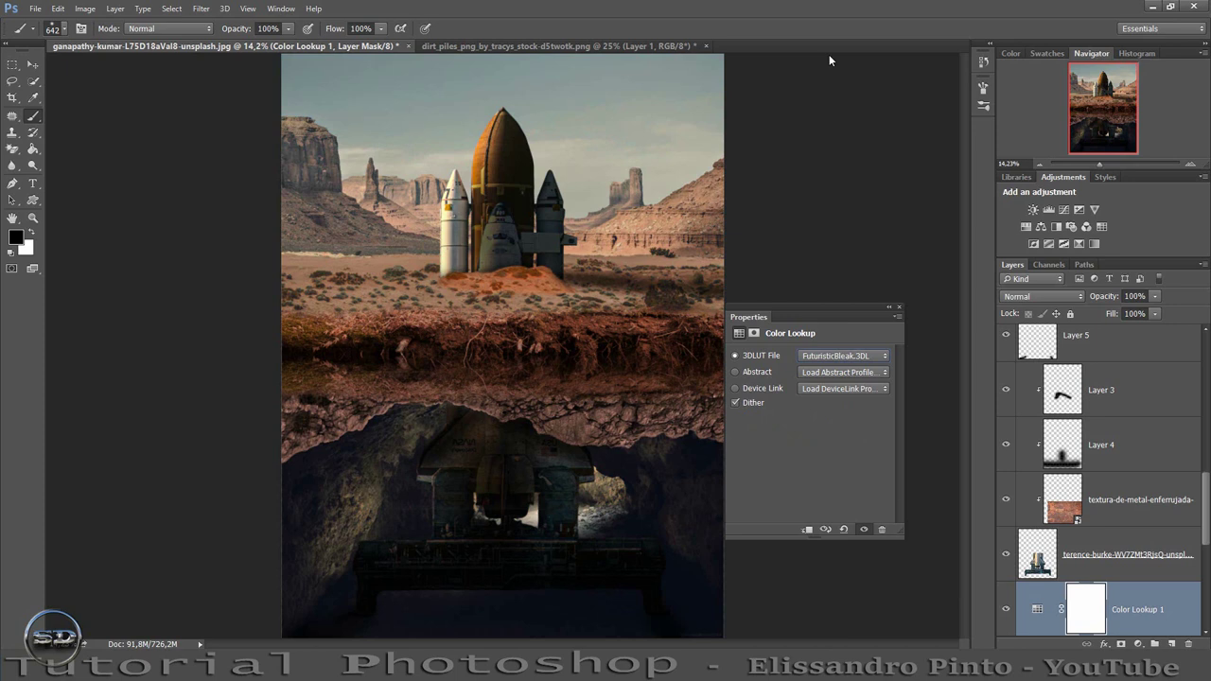
# Move Color Lookup 1 to the top of the layer stack
pyautogui.click(899, 307)
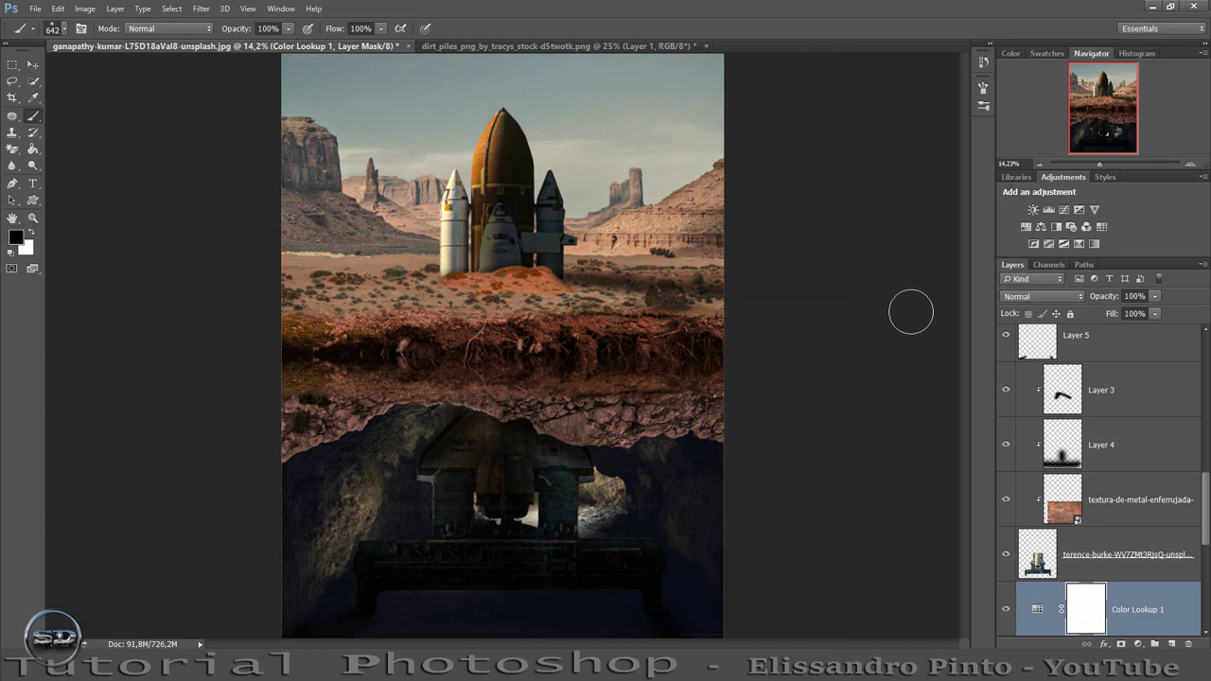
pyautogui.moveTo(1149, 598); pyautogui.dragTo(1130, 235)
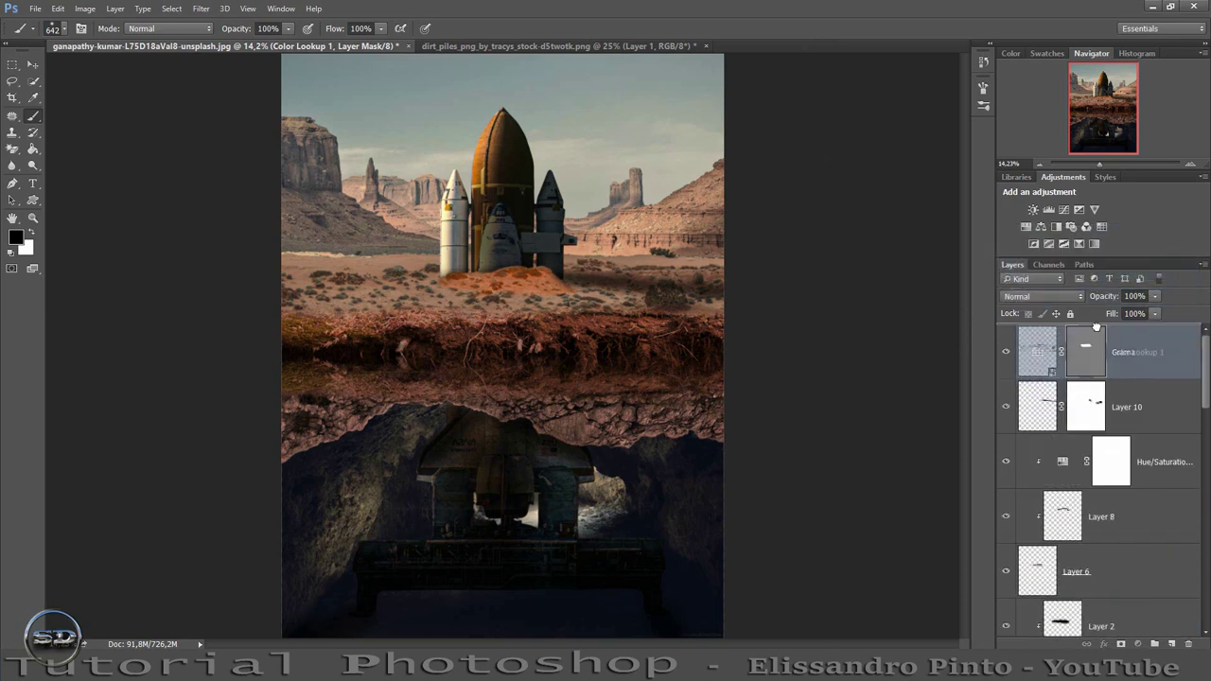
pyautogui.moveTo(1130, 235); pyautogui.dragTo(1097, 331)
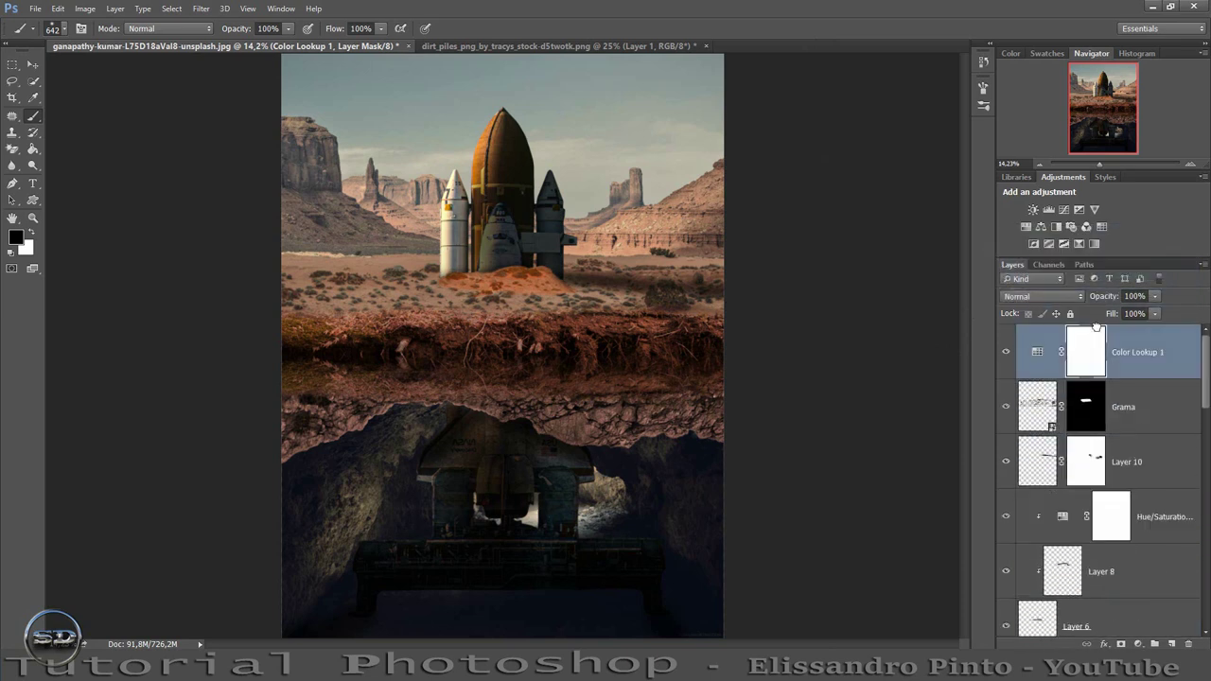
# Compare the grade on and off, leave it hidden, select Grama, and bring in the hiker photo
pyautogui.click(1006, 353)
pyautogui.click(1006, 352)
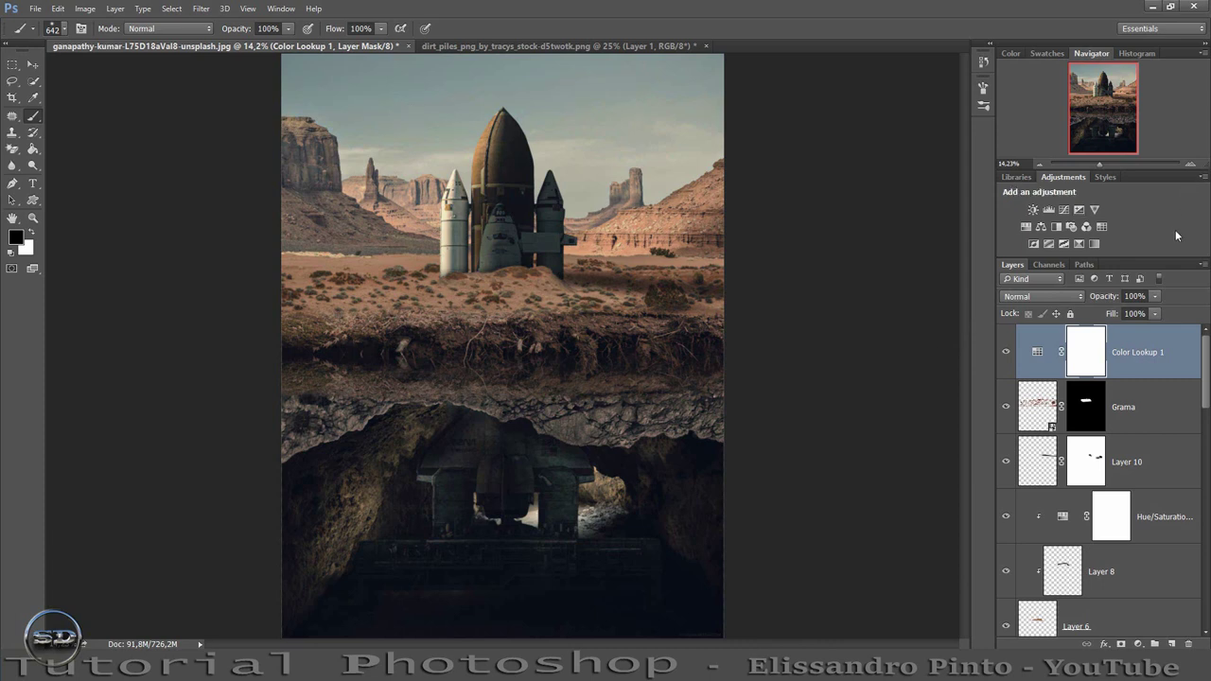
pyautogui.click(1006, 354)
pyautogui.click(1034, 387)
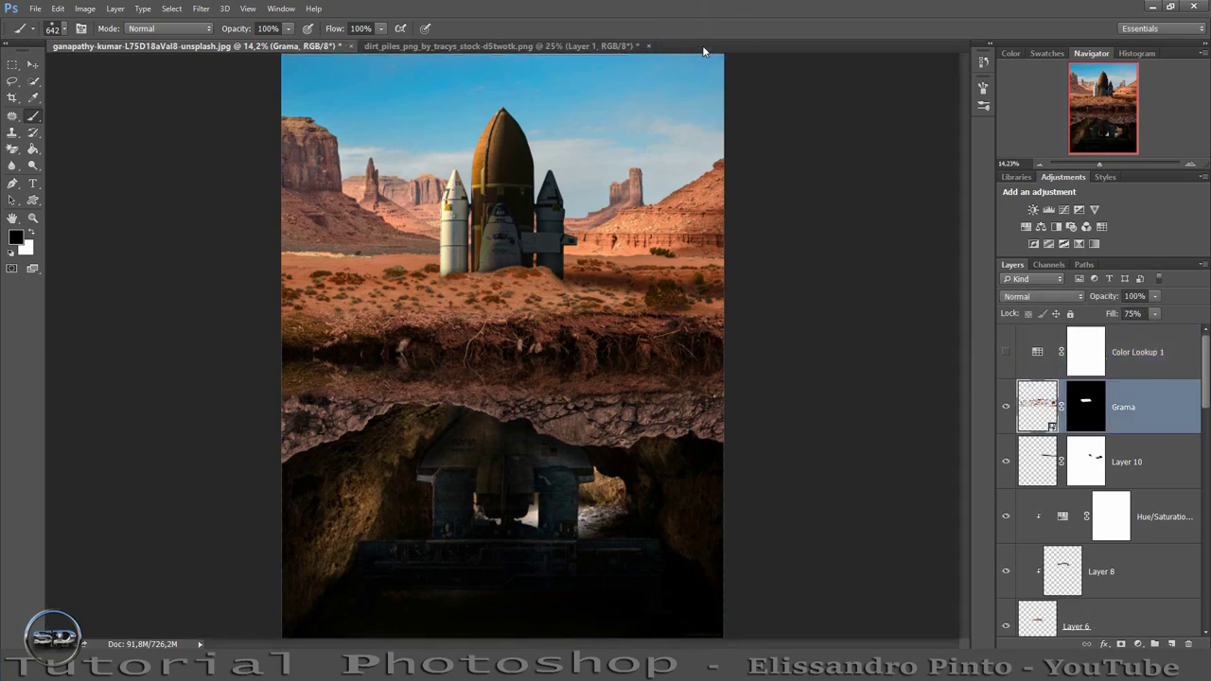
pyautogui.moveTo(703, 52); pyautogui.dragTo(647, 251)
# Open the desert hiker photo, duplicate its Background, and zoom to 100% on the hiker
pyautogui.click(666, 326)
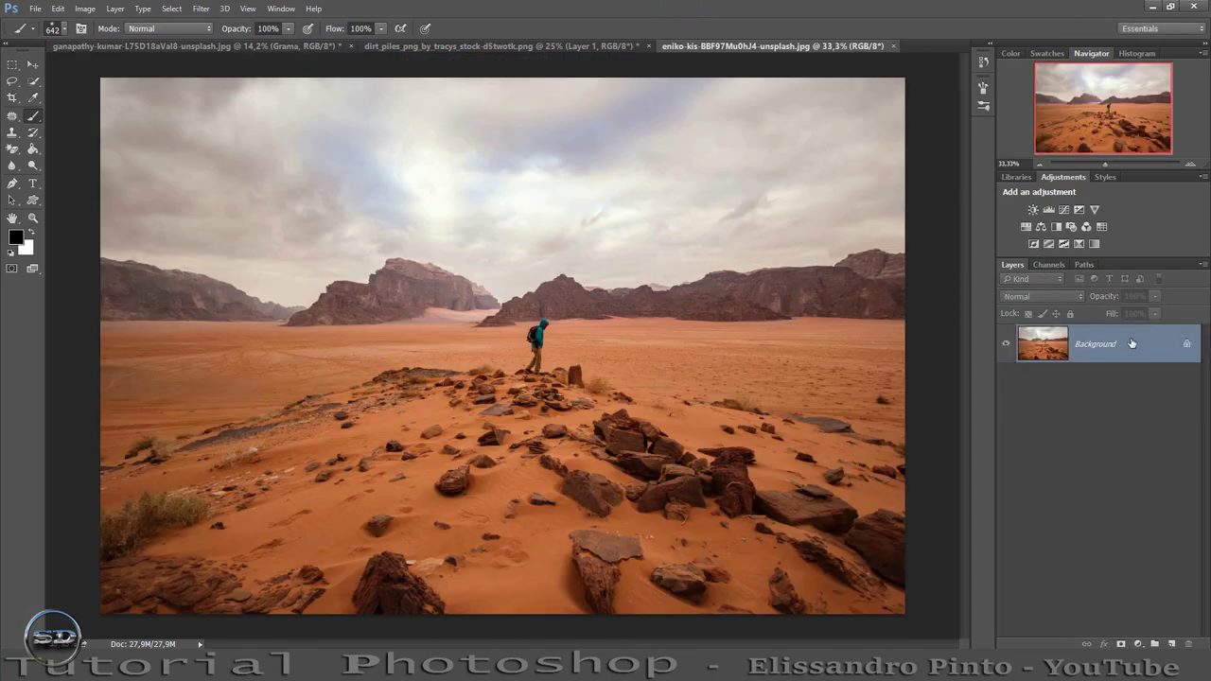
pyautogui.moveTo(1134, 351); pyautogui.dragTo(1171, 643)
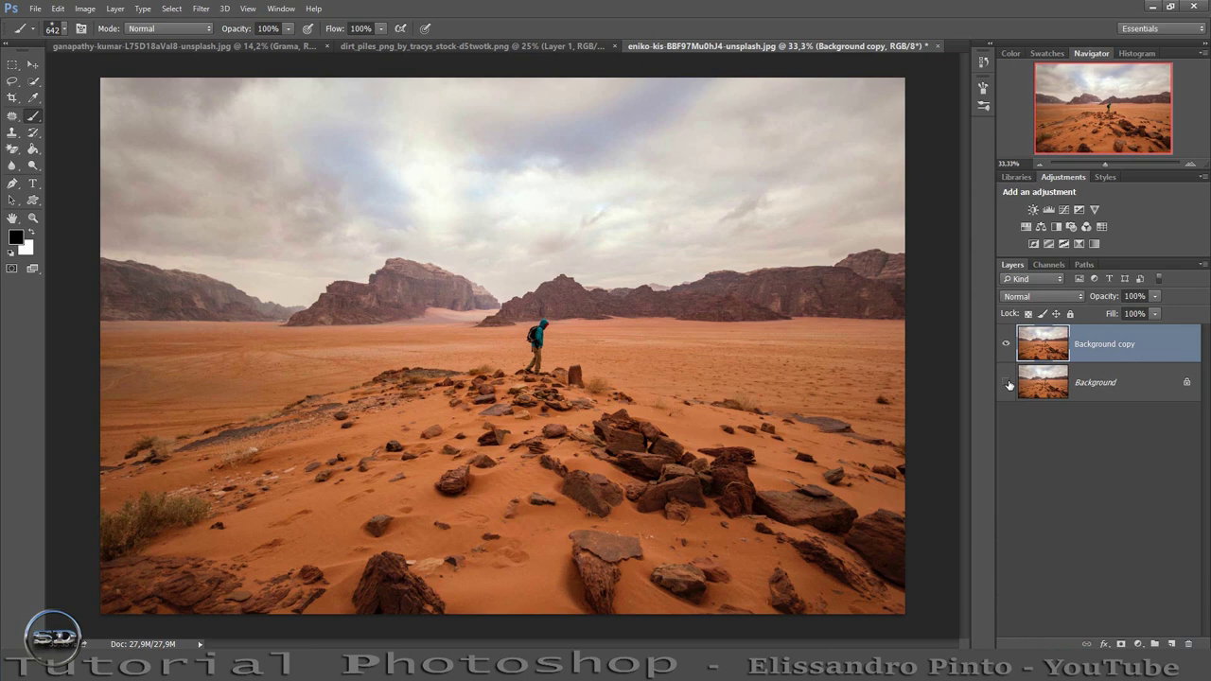
pyautogui.moveTo(1104, 165); pyautogui.dragTo(1115, 164)
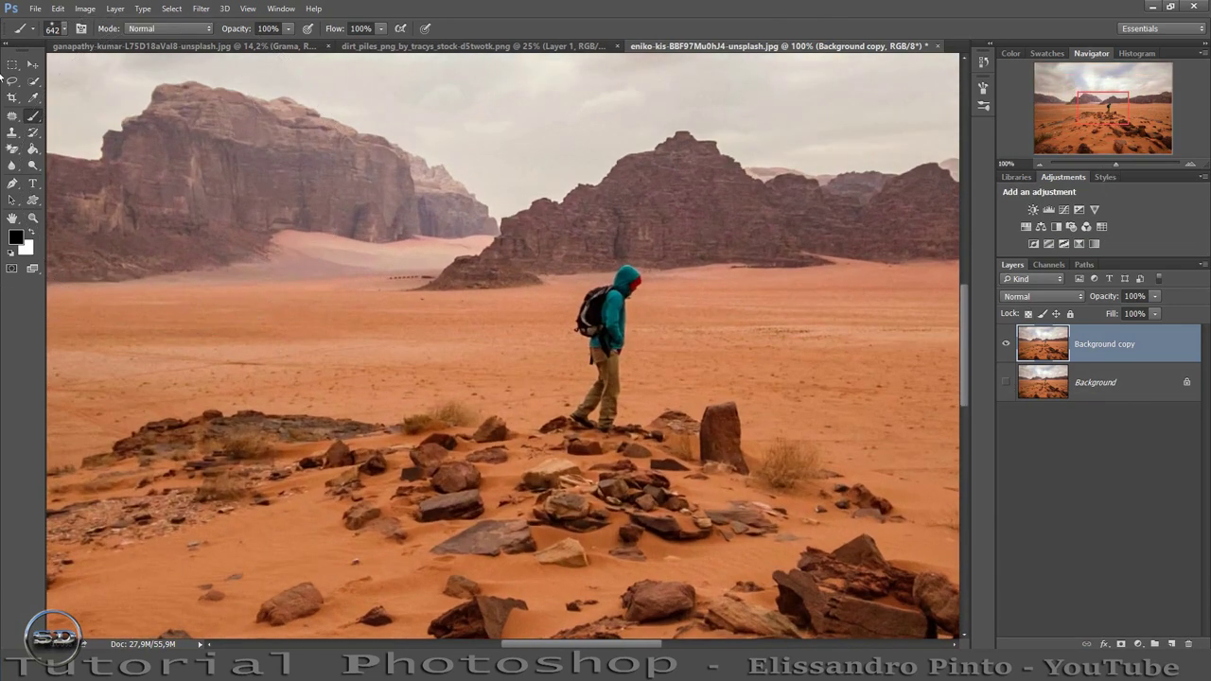
# Quick Select the hiker and nearby rocks and copy them to a new Layer 1
pyautogui.click(33, 82)
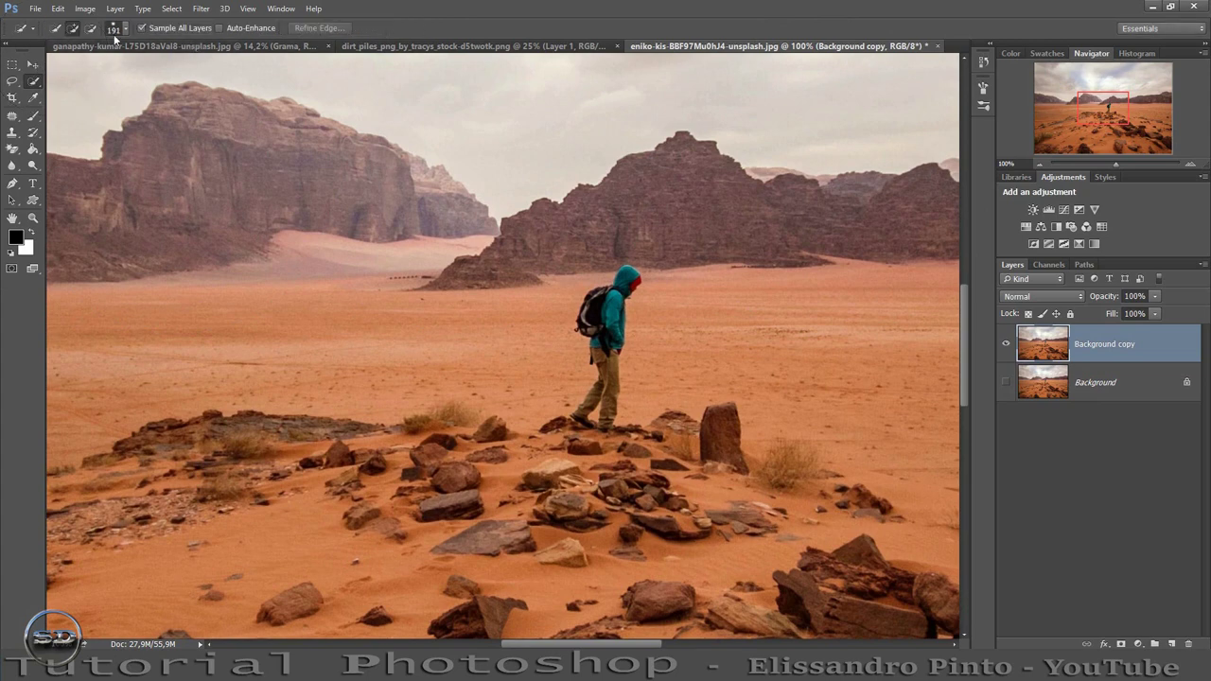
pyautogui.moveTo(716, 391); pyautogui.dragTo(647, 418)
pyautogui.moveTo(623, 290); pyautogui.dragTo(617, 301)
pyautogui.moveTo(629, 274); pyautogui.dragTo(626, 283)
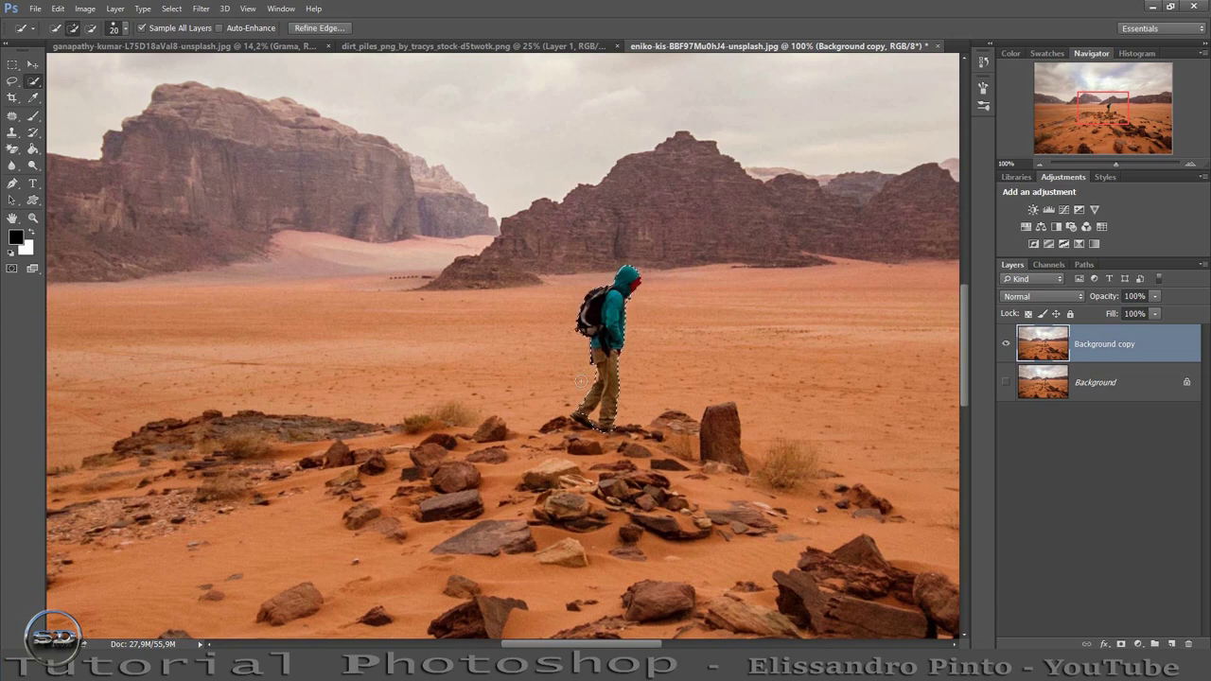
pyautogui.moveTo(584, 411); pyautogui.dragTo(181, 437)
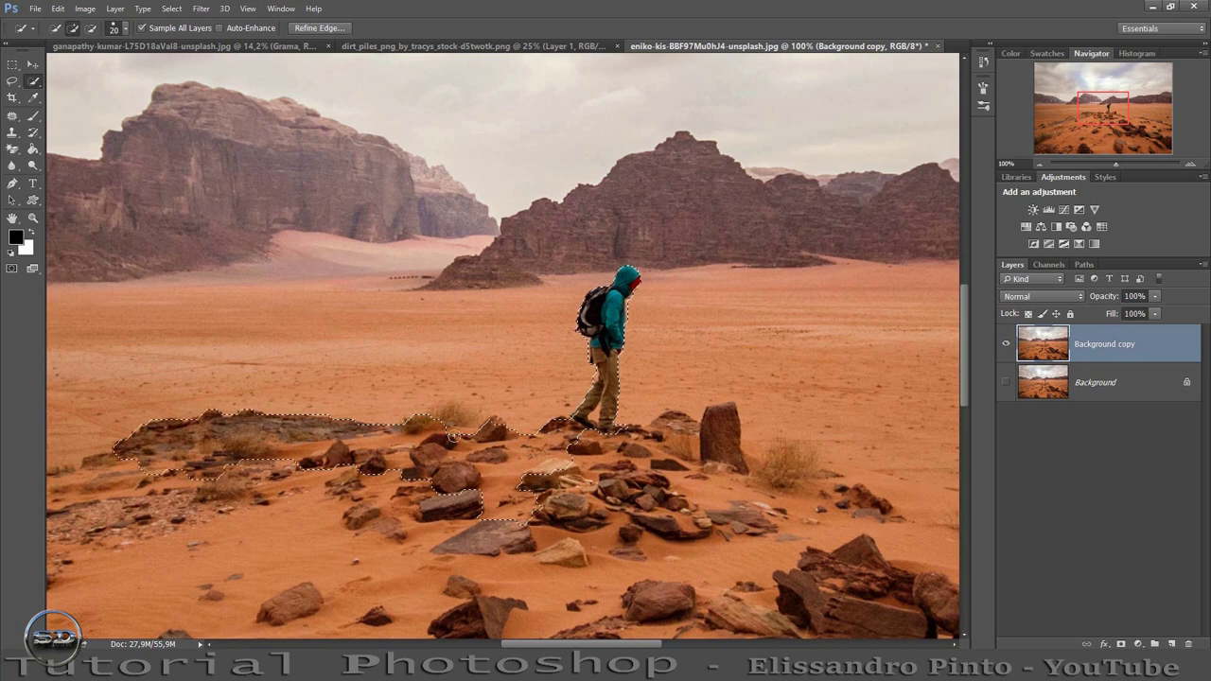
pyautogui.moveTo(494, 427)
pyautogui.mouseDown()
pyautogui.moveTo(729, 420)
pyautogui.moveTo(803, 515)
pyautogui.moveTo(875, 510)
pyautogui.moveTo(454, 539)
pyautogui.moveTo(339, 481)
pyautogui.moveTo(237, 487)
pyautogui.mouseUp()
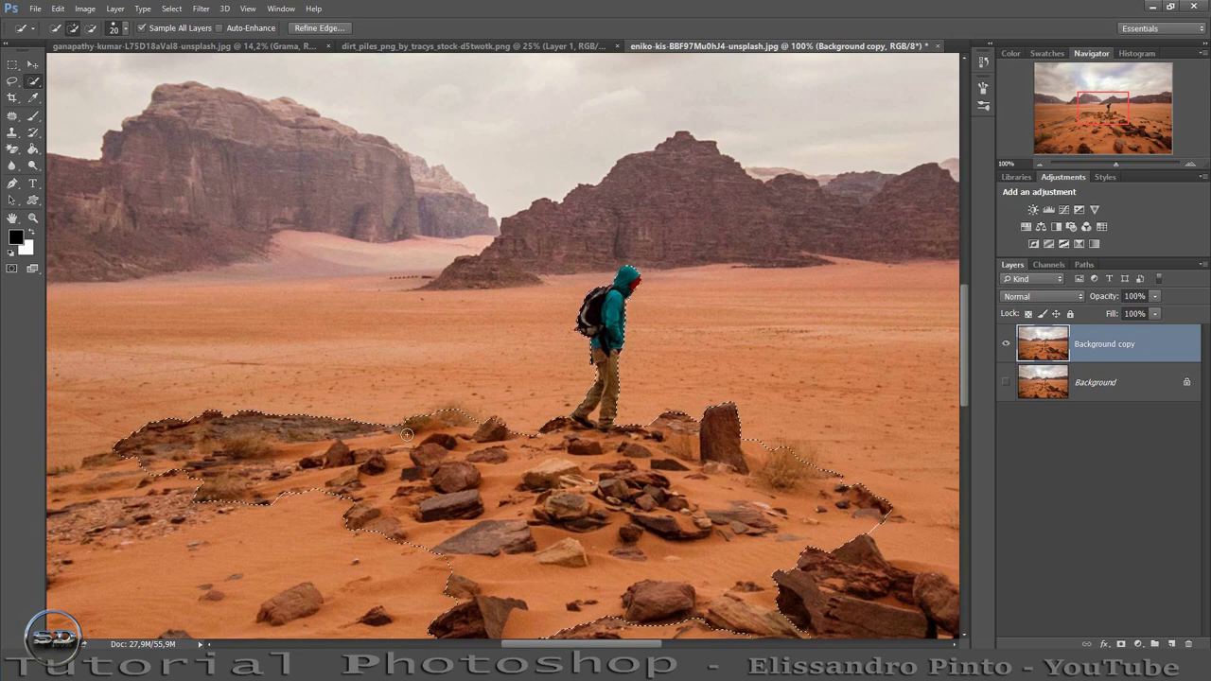
pyautogui.hotkey('ctrl', 'j')
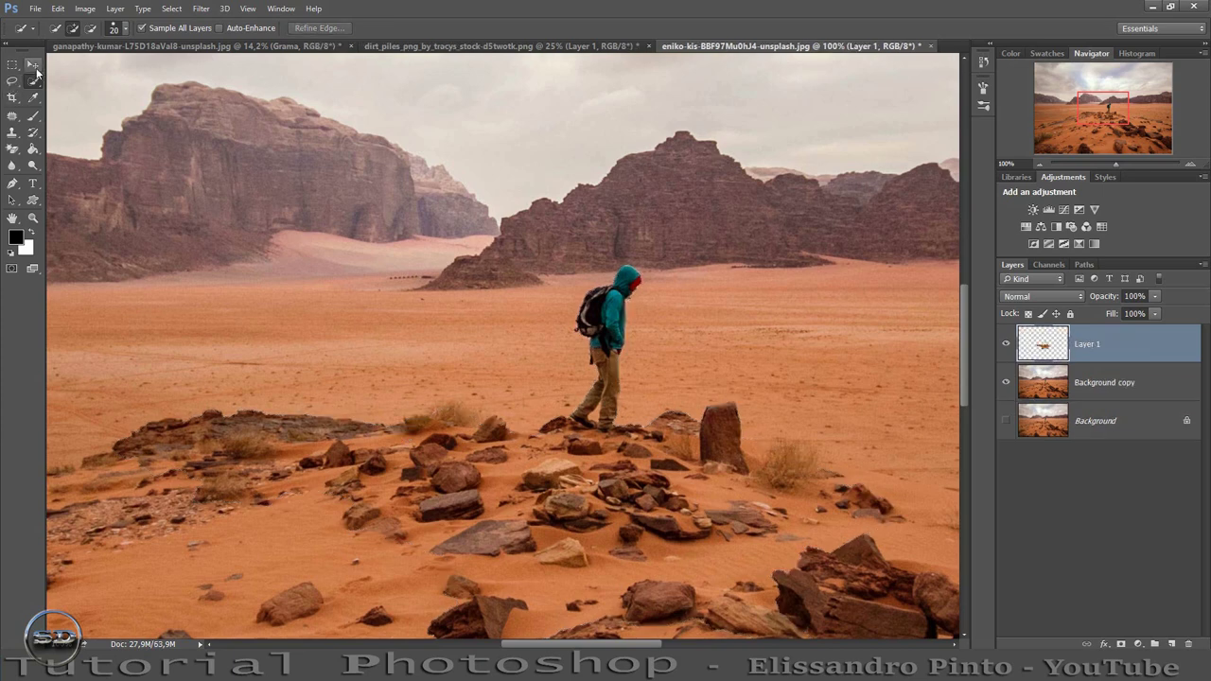
# Drag the hiker layer into the ganapathy composite and nudge it onto the sand left of the rocket
pyautogui.click(33, 64)
pyautogui.moveTo(639, 342); pyautogui.dragTo(243, 50)
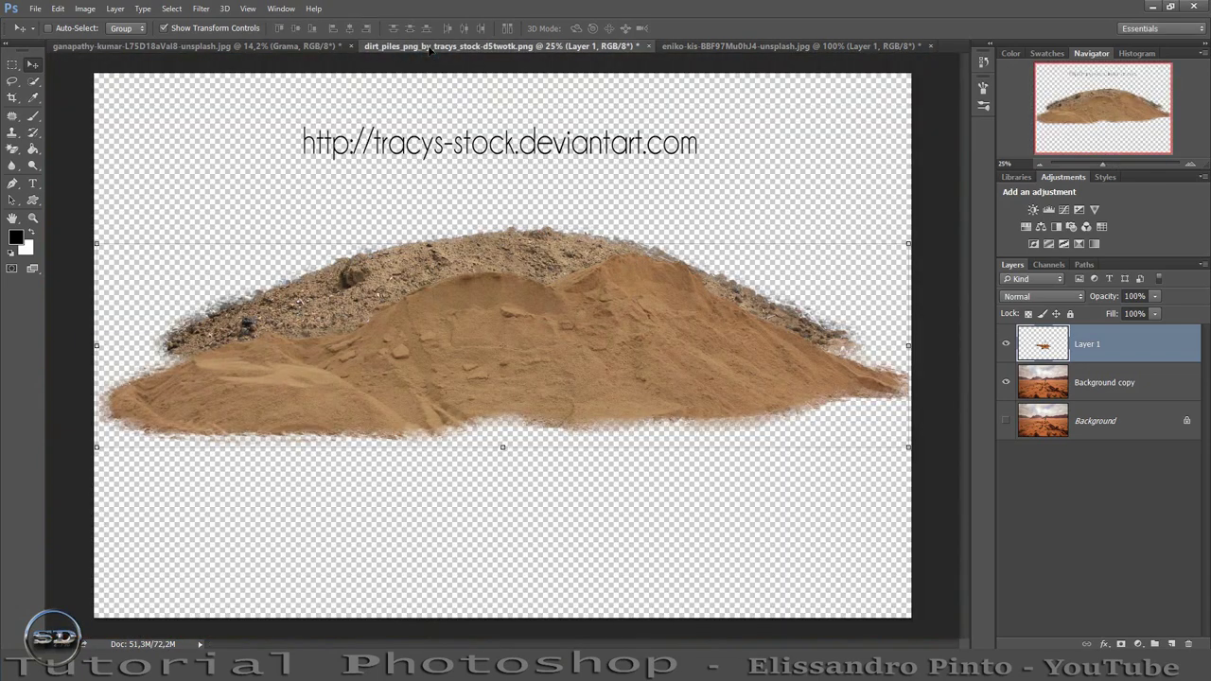
pyautogui.moveTo(431, 63)
pyautogui.mouseDown()
pyautogui.moveTo(258, 50)
pyautogui.moveTo(390, 298)
pyautogui.moveTo(384, 280)
pyautogui.mouseUp()
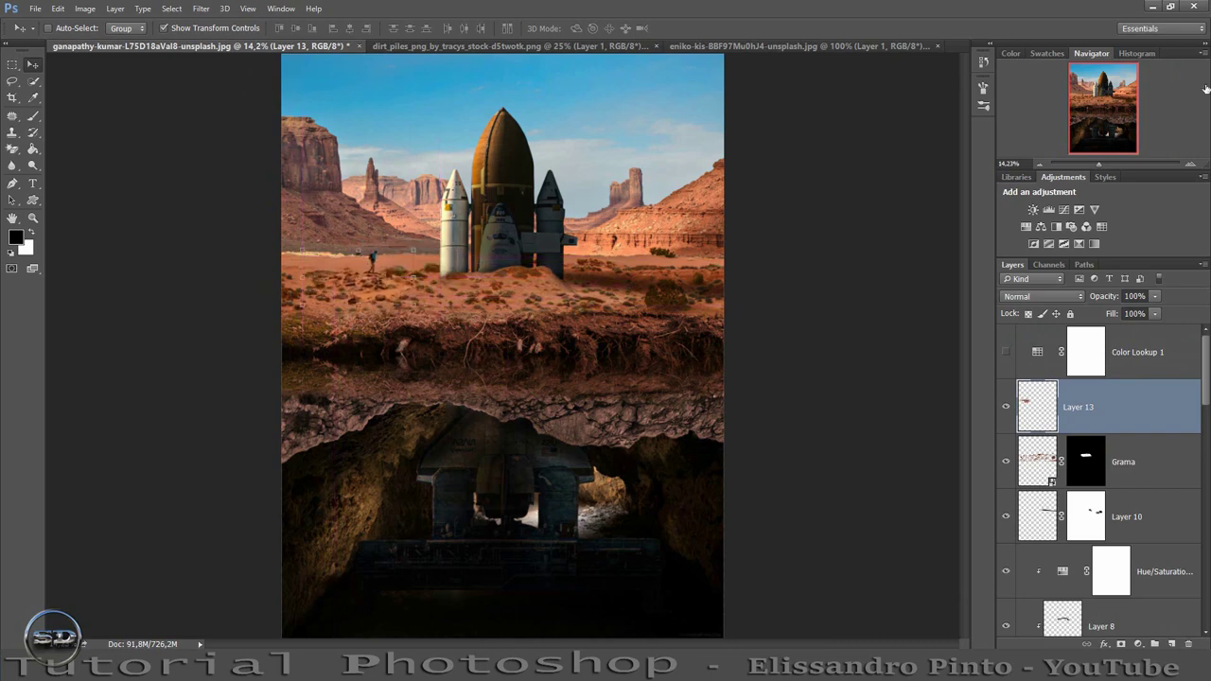
pyautogui.moveTo(1100, 165); pyautogui.dragTo(1108, 165)
pyautogui.moveTo(1102, 109); pyautogui.dragTo(1072, 99)
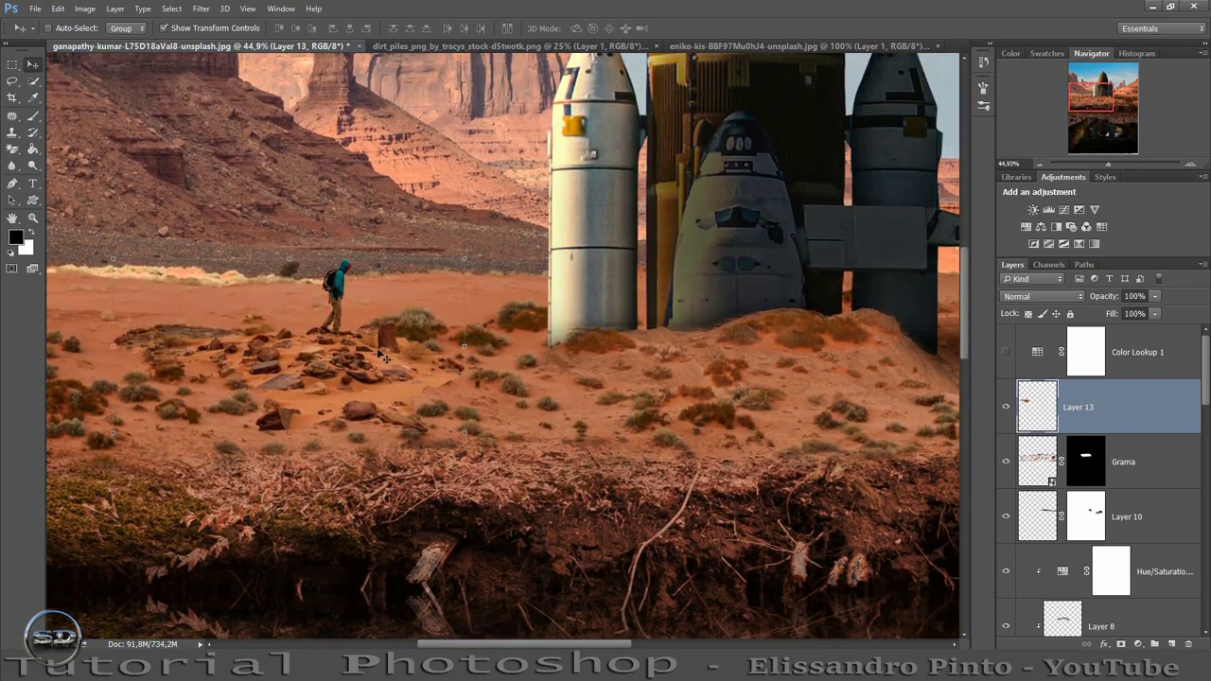
pyautogui.moveTo(378, 356); pyautogui.dragTo(384, 378)
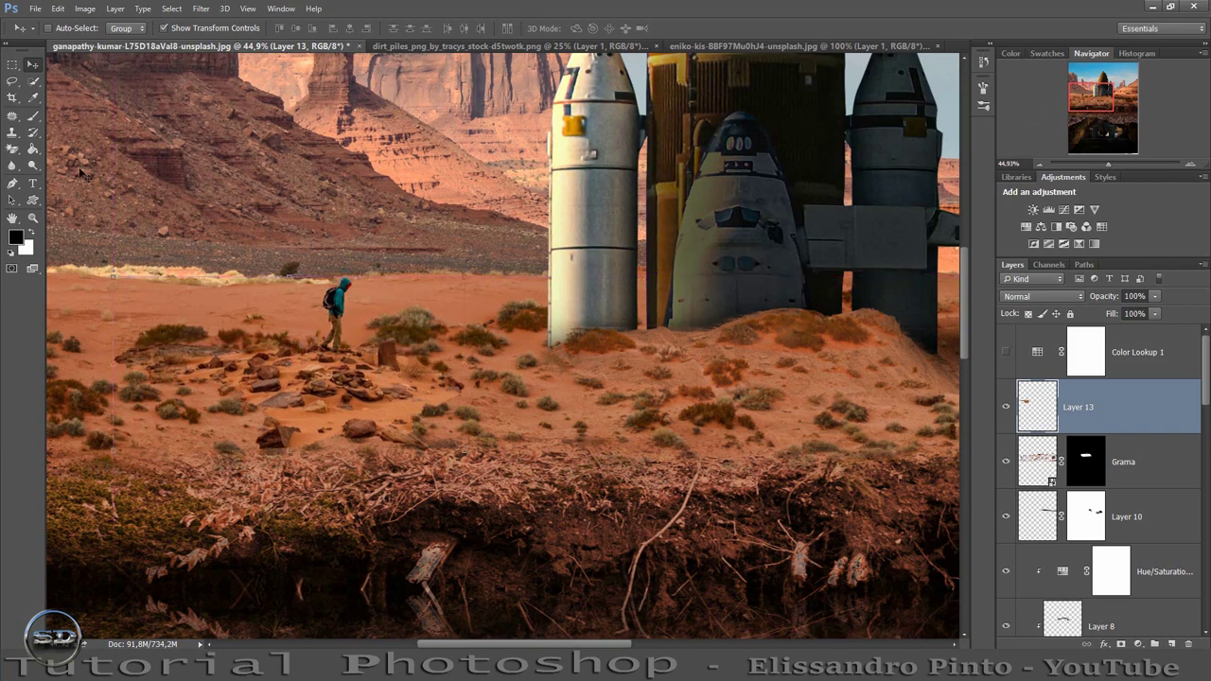
# Add a mask to Layer 13 and paint out the stray rock in the sand near the hiker
pyautogui.click(33, 115)
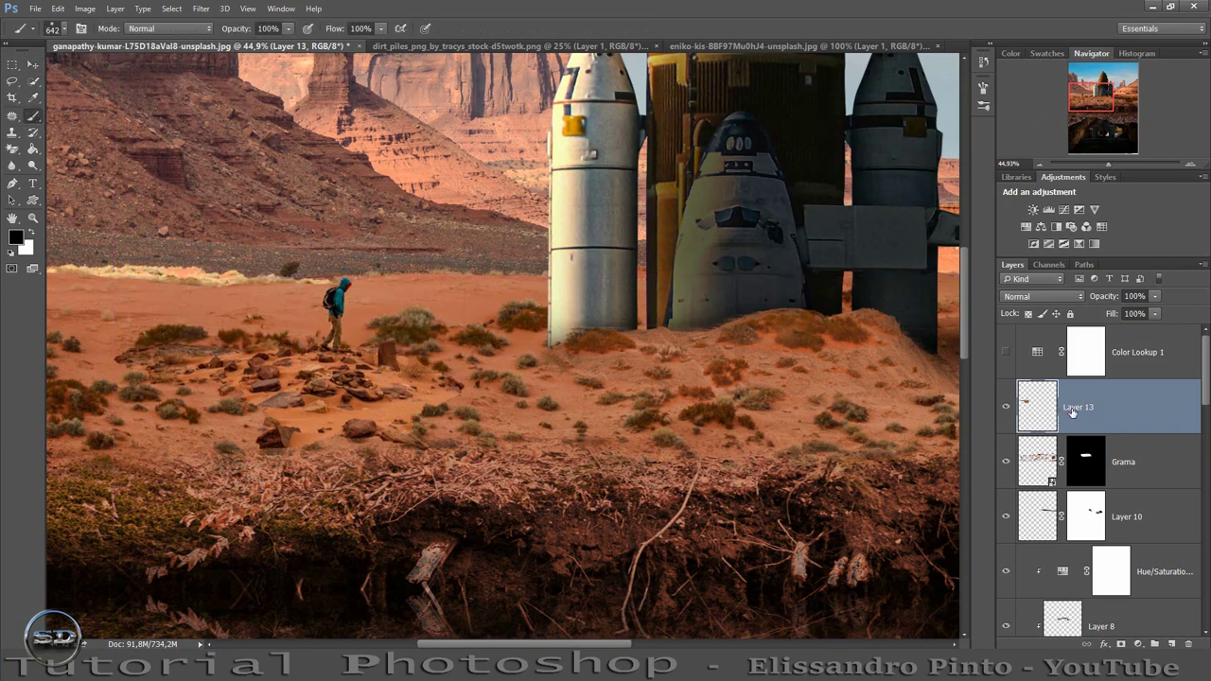
pyautogui.click(1121, 644)
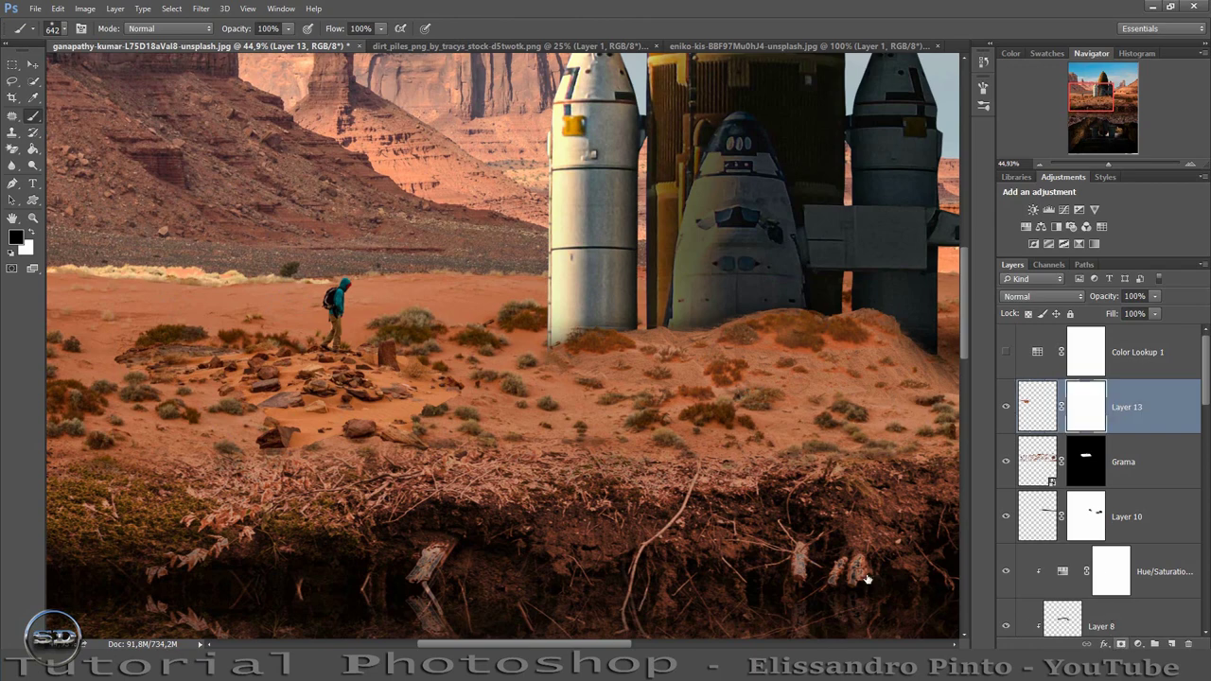
pyautogui.moveTo(462, 433); pyautogui.dragTo(416, 436)
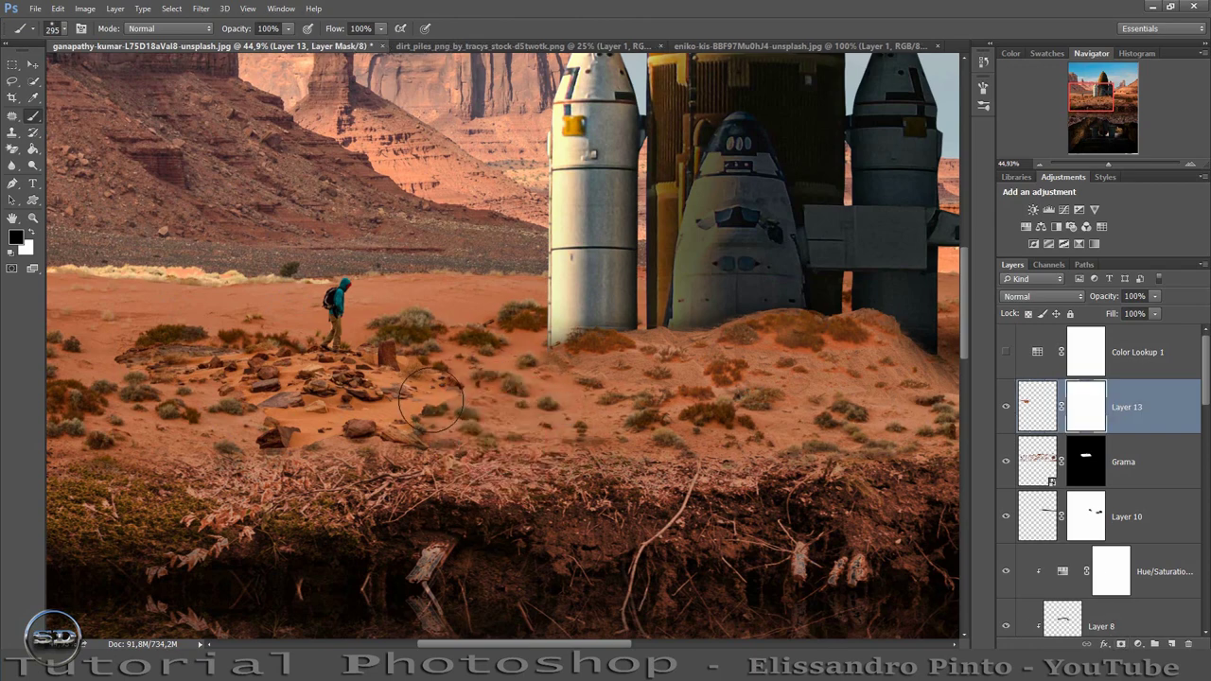
pyautogui.moveTo(334, 440); pyautogui.dragTo(114, 377)
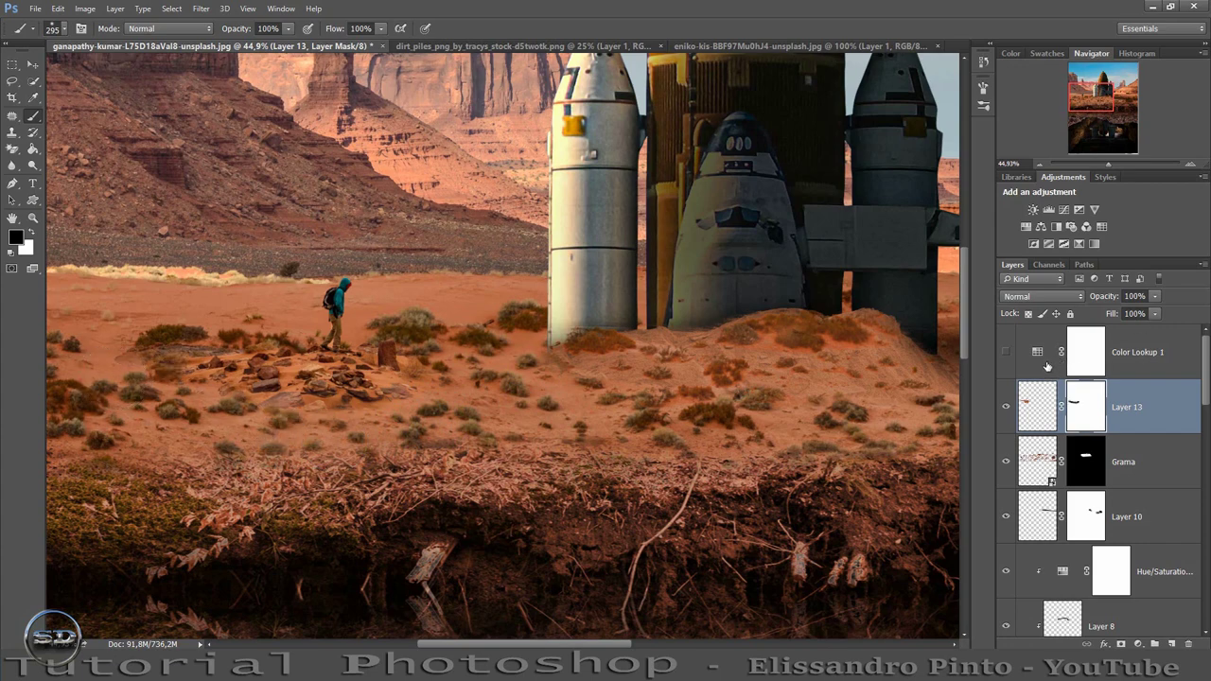
pyautogui.click(1036, 407)
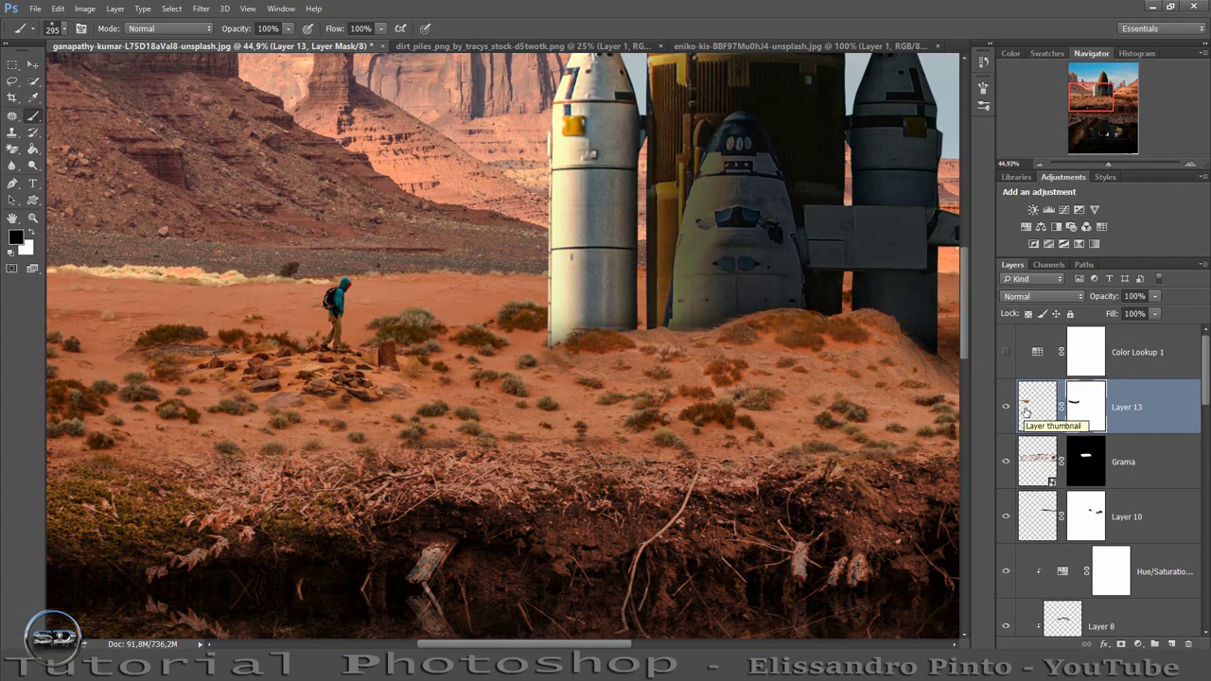
pyautogui.moveTo(1112, 163); pyautogui.dragTo(1114, 163)
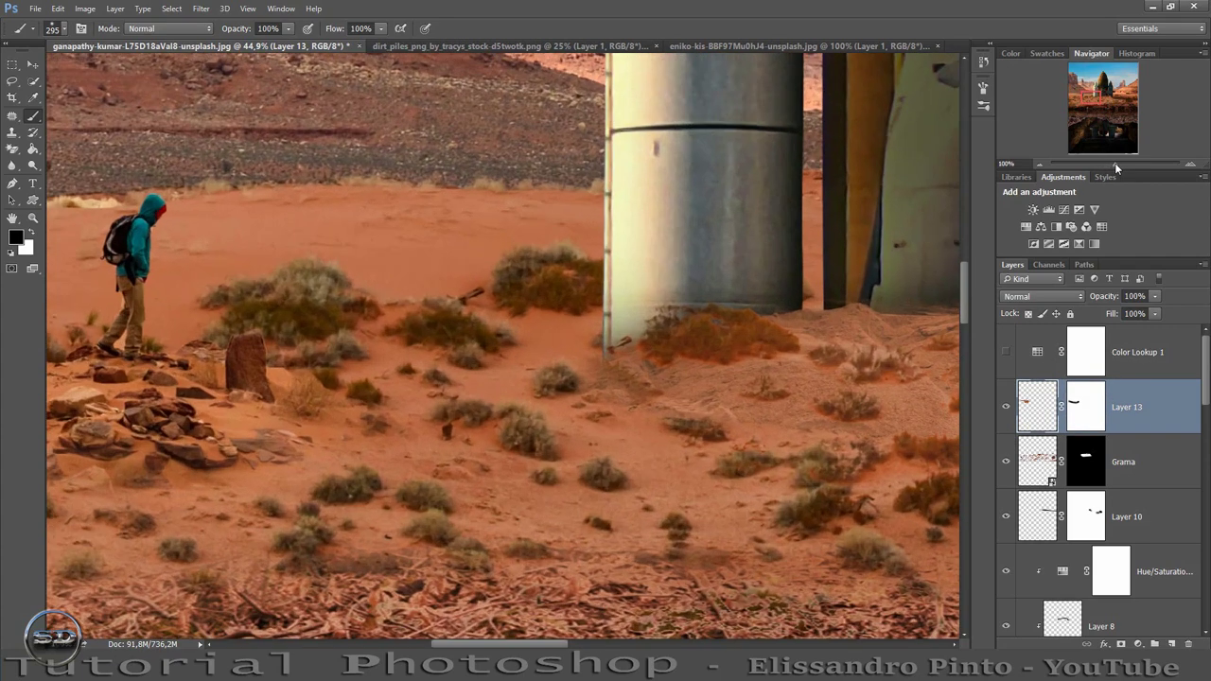
pyautogui.moveTo(1102, 100); pyautogui.dragTo(1088, 100)
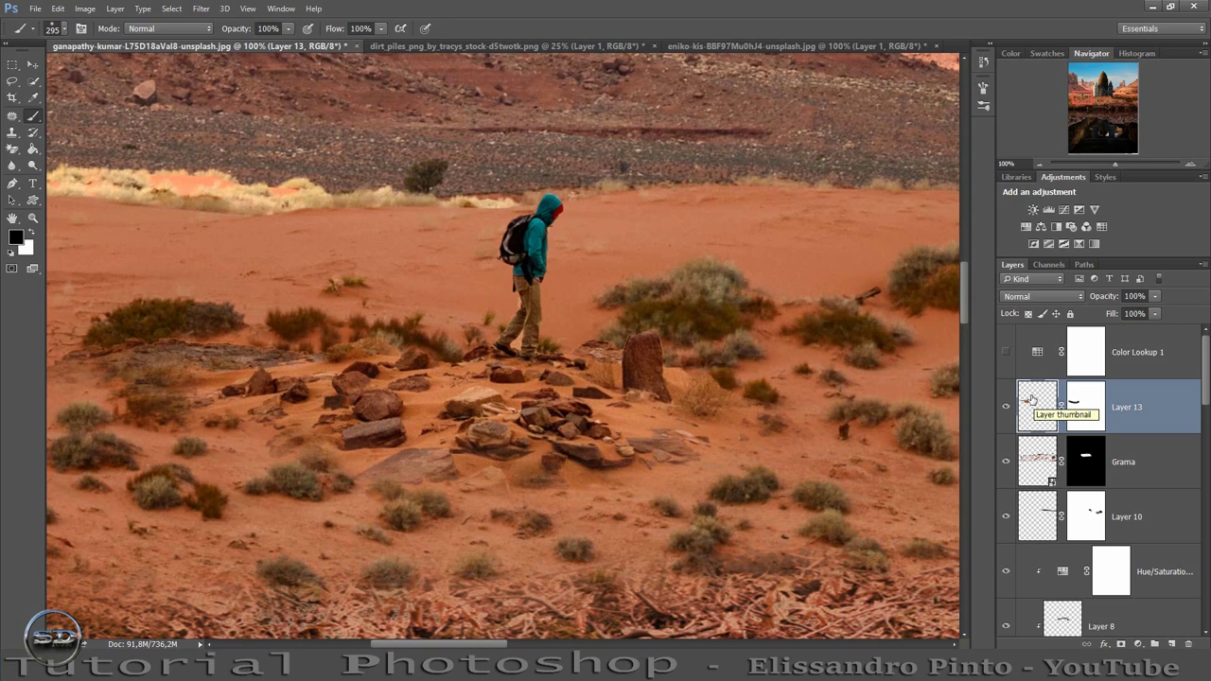
# Add a Brightness/Contrast adjustment clipped to Layer 13 with brightness 7 and contrast -27
pyautogui.click(1033, 212)
pyautogui.click(810, 530)
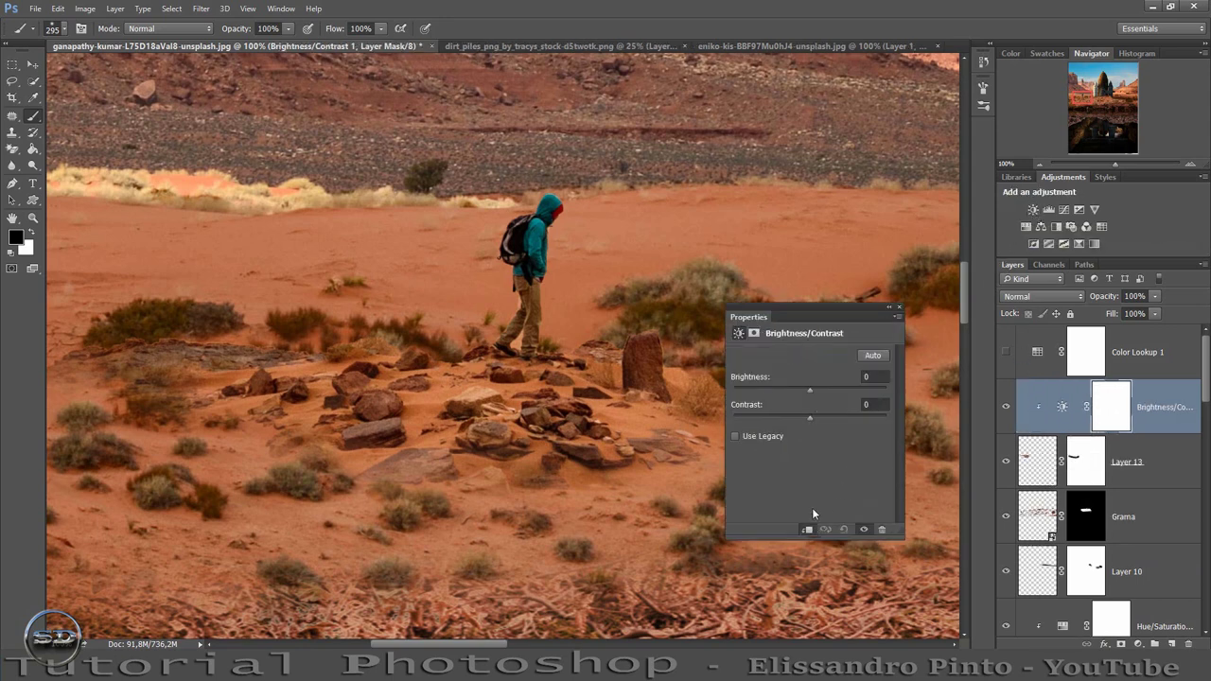
pyautogui.moveTo(809, 388)
pyautogui.mouseDown()
pyautogui.moveTo(833, 388)
pyautogui.moveTo(803, 387)
pyautogui.moveTo(821, 388)
pyautogui.moveTo(836, 416)
pyautogui.moveTo(767, 411)
pyautogui.moveTo(836, 388)
pyautogui.moveTo(802, 390)
pyautogui.moveTo(814, 392)
pyautogui.mouseUp()
pyautogui.click(898, 307)
pyautogui.moveTo(1112, 163); pyautogui.dragTo(1130, 163)
# Trace the hiker's leg with a Pen path, make it a selection, and paint Layer 13's mask
pyautogui.click(1086, 456)
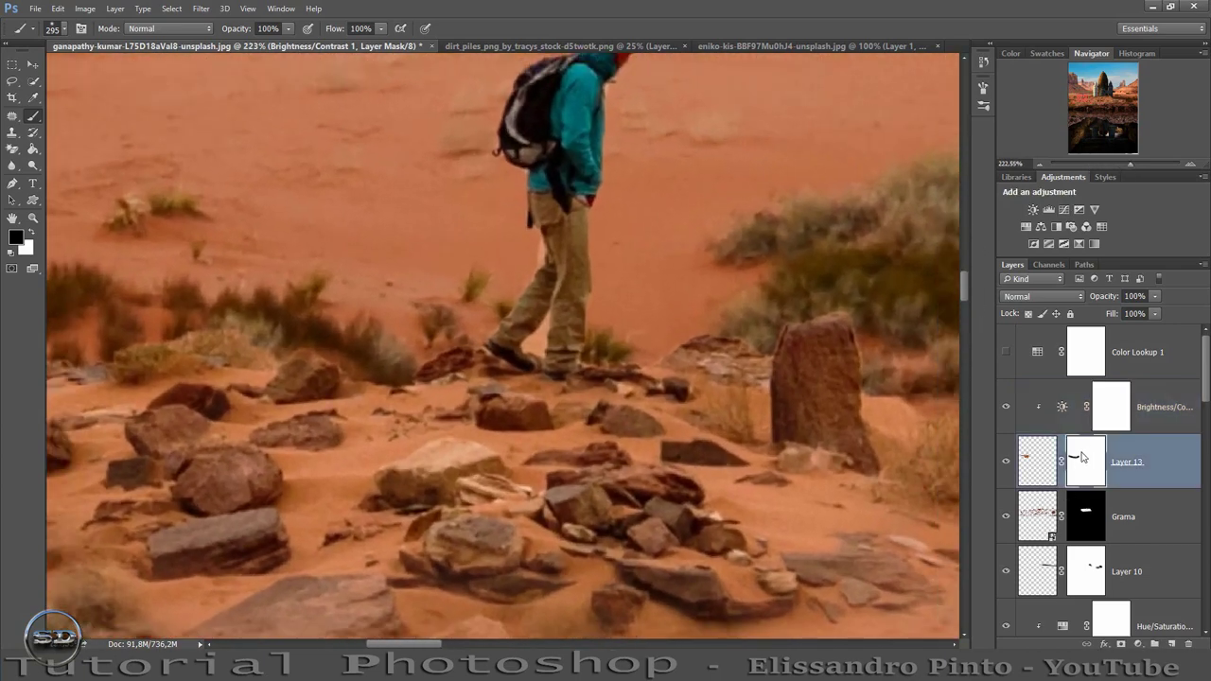
pyautogui.click(12, 184)
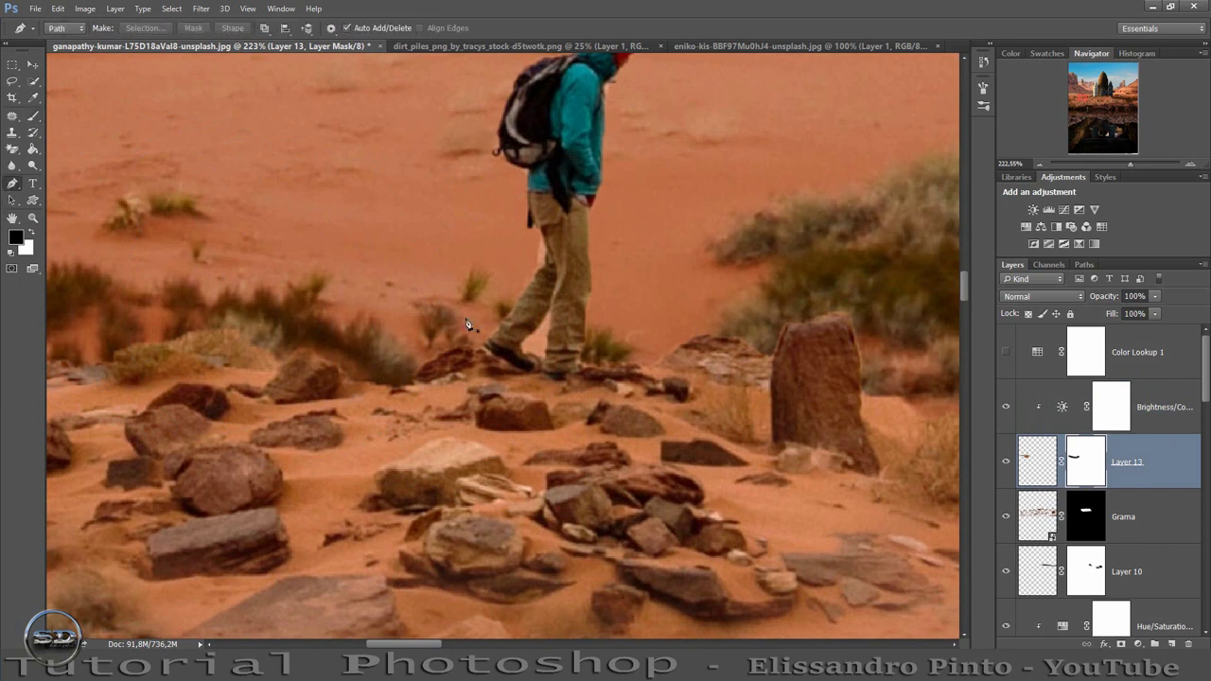
pyautogui.click(495, 338)
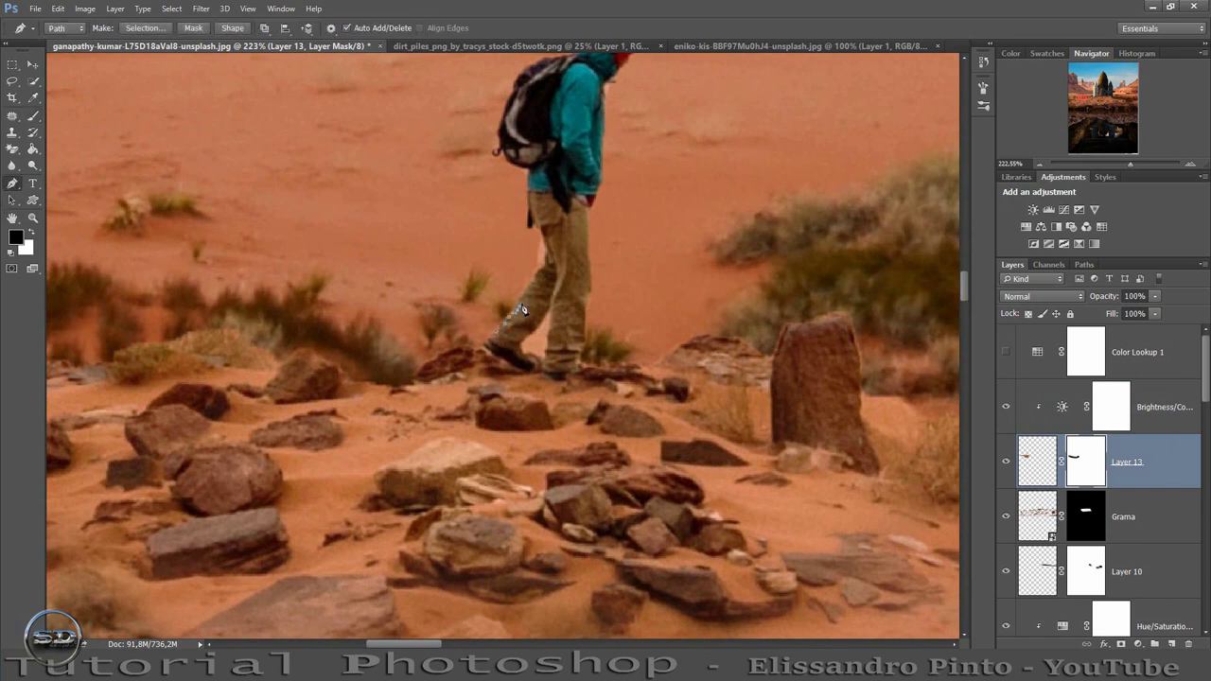
pyautogui.click(530, 226)
pyautogui.rightClick(493, 284)
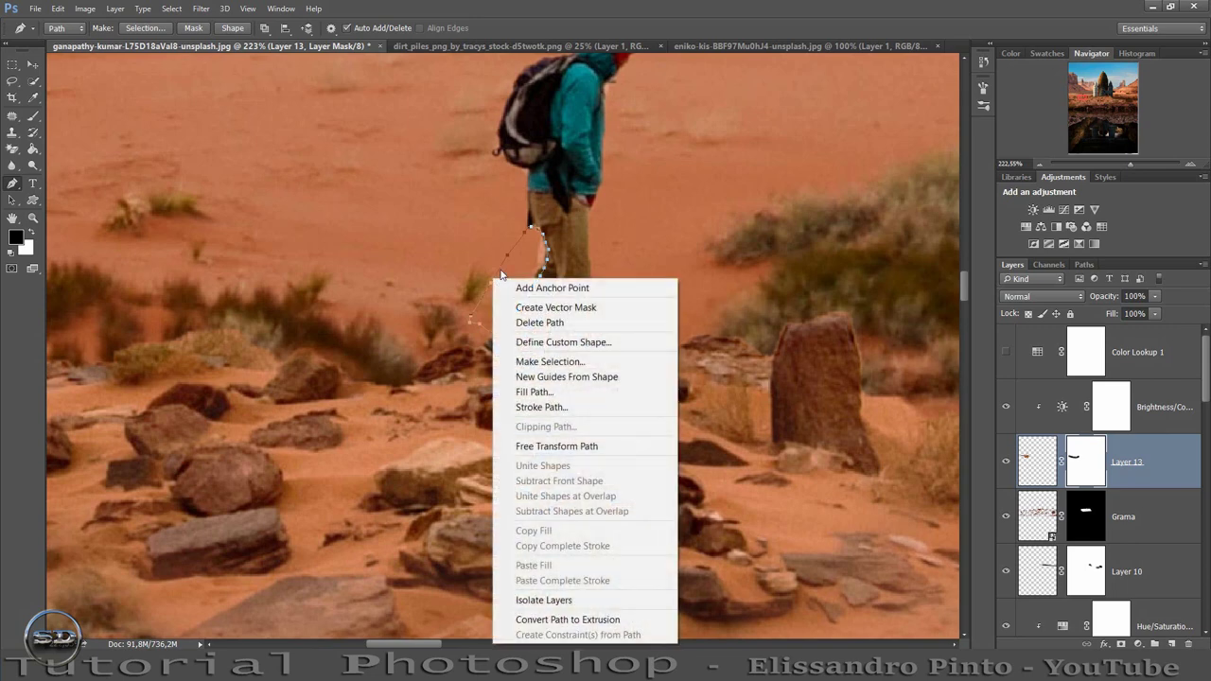
pyautogui.click(541, 363)
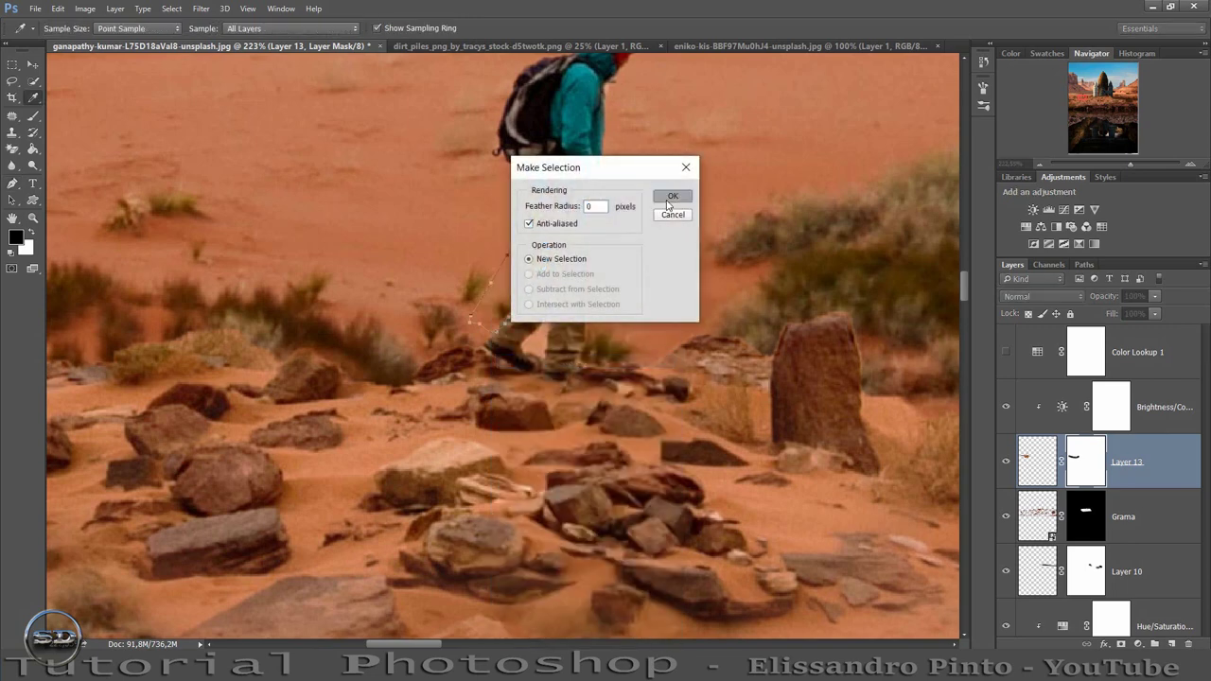
pyautogui.click(672, 196)
pyautogui.click(31, 117)
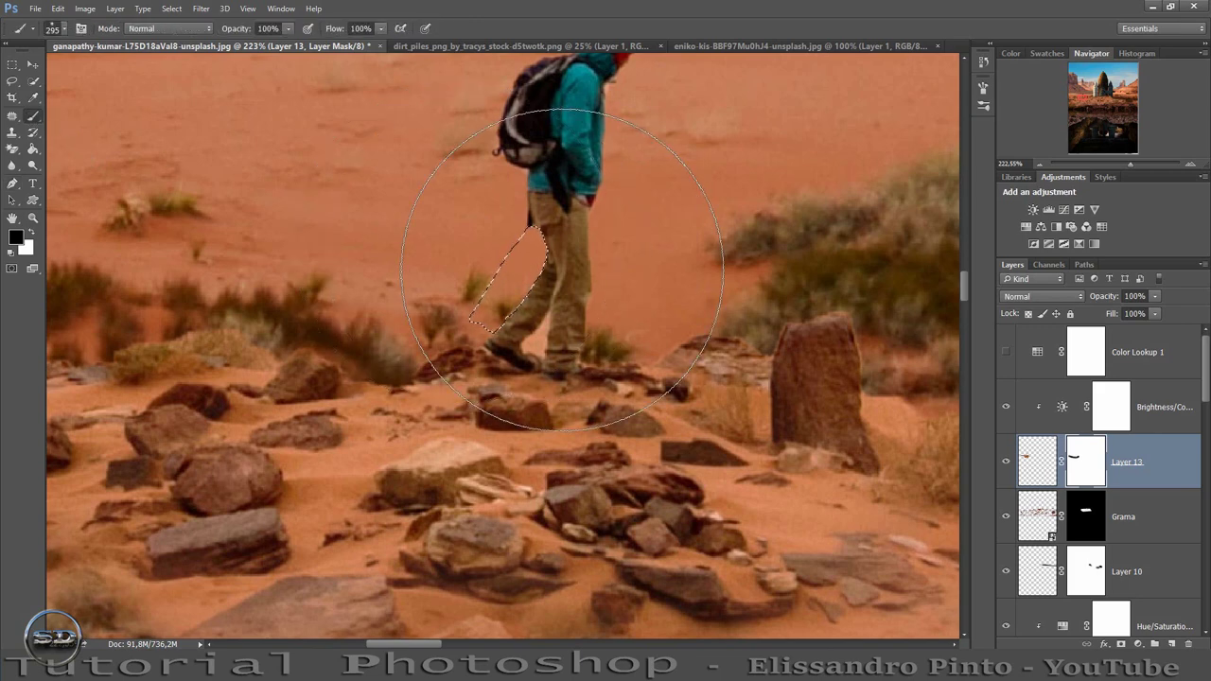
pyautogui.hotkey('ctrl', 'd')
pyautogui.moveTo(562, 270)
pyautogui.mouseDown()
pyautogui.moveTo(334, 350)
pyautogui.moveTo(343, 338)
pyautogui.mouseUp()
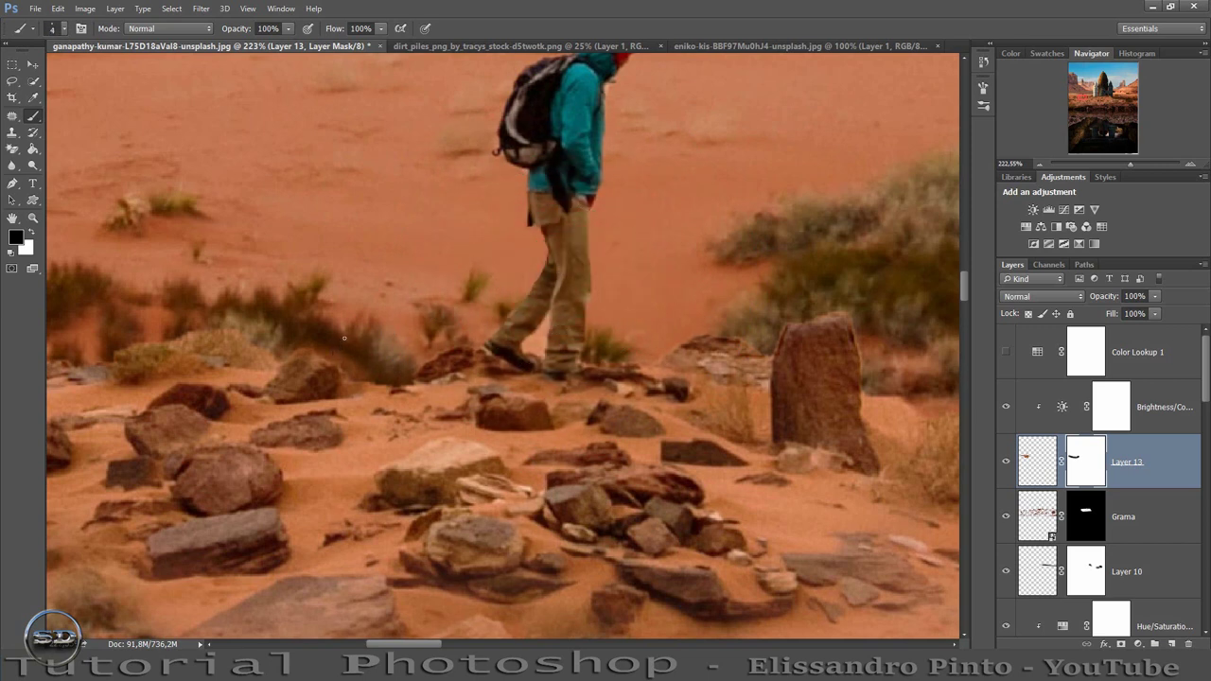
# Trace a curved path around the shoe, make it a selection, and paint the mask with a 19 px brush
pyautogui.click(12, 182)
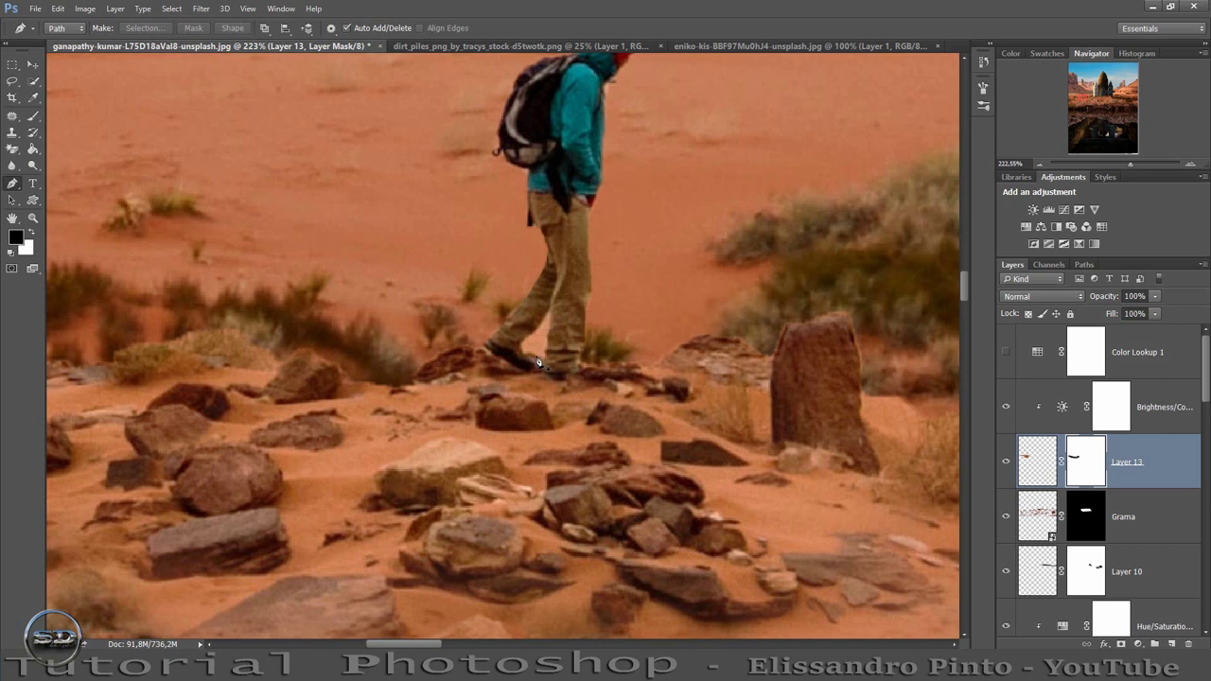
pyautogui.click(534, 361)
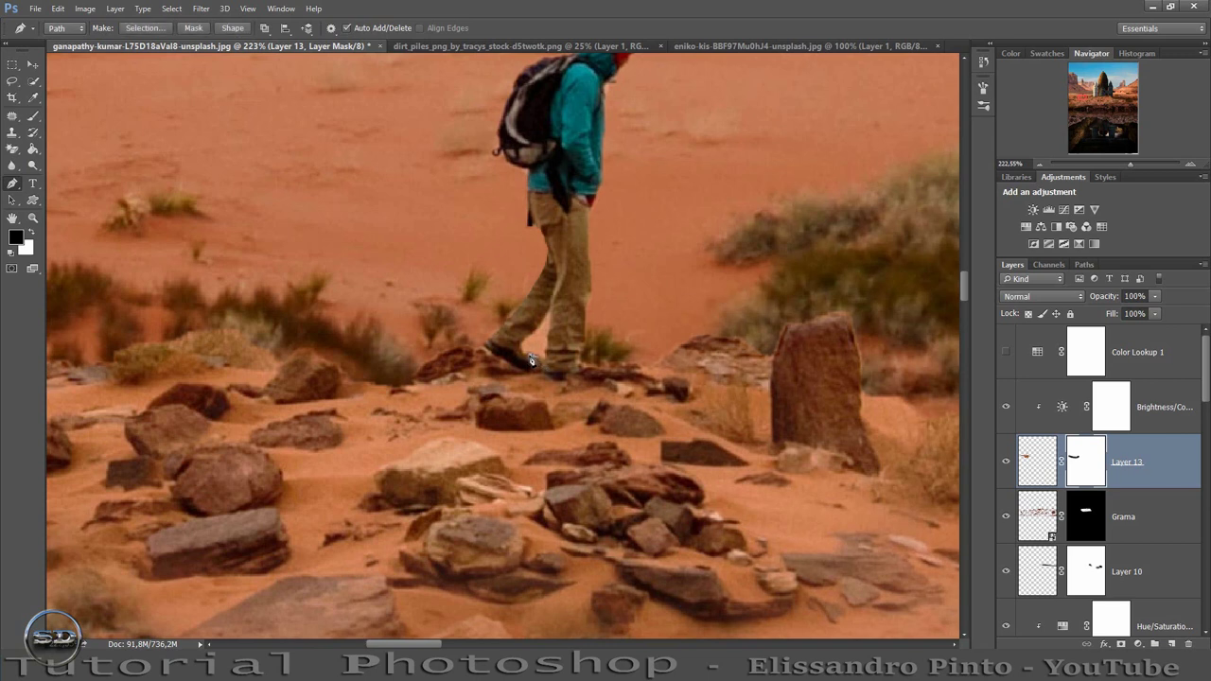
pyautogui.moveTo(522, 351); pyautogui.dragTo(548, 316)
pyautogui.rightClick(537, 353)
pyautogui.click(615, 69)
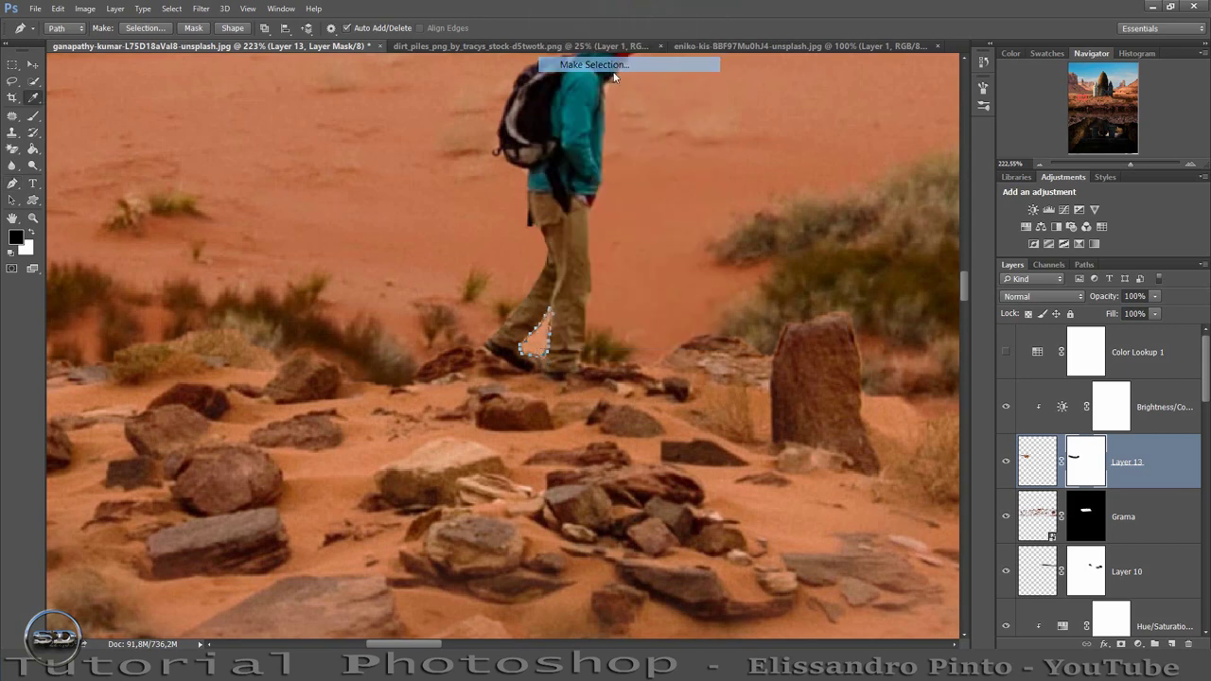
pyautogui.click(671, 196)
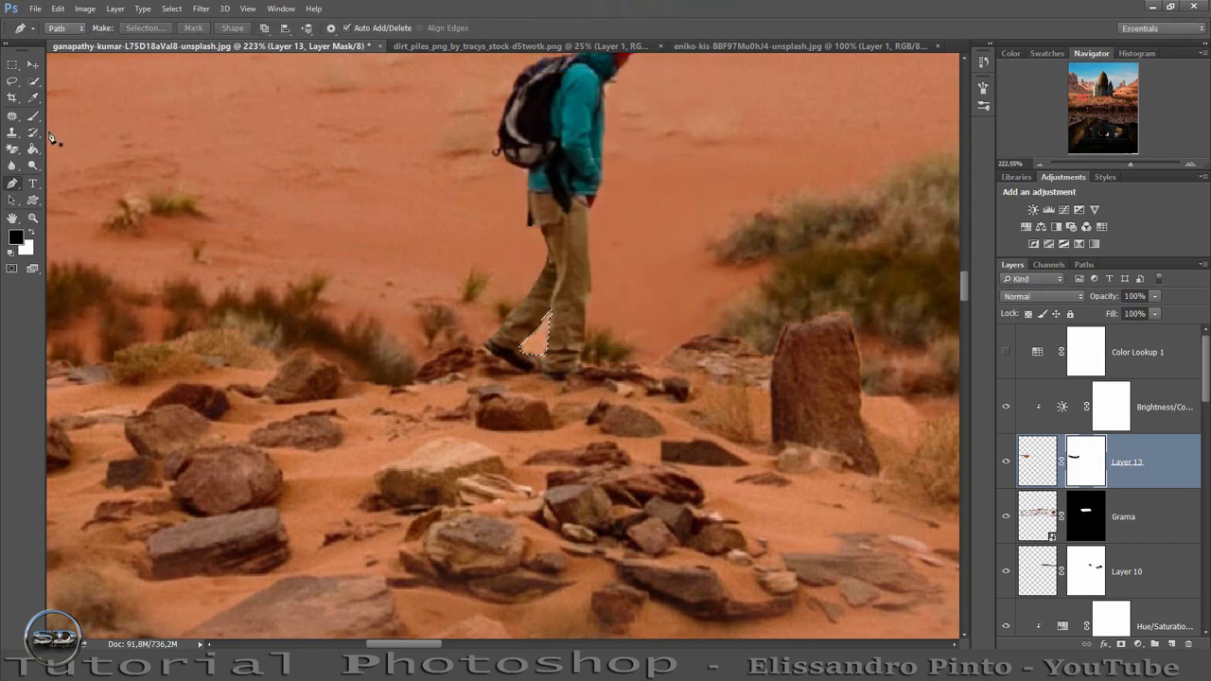
pyautogui.click(34, 116)
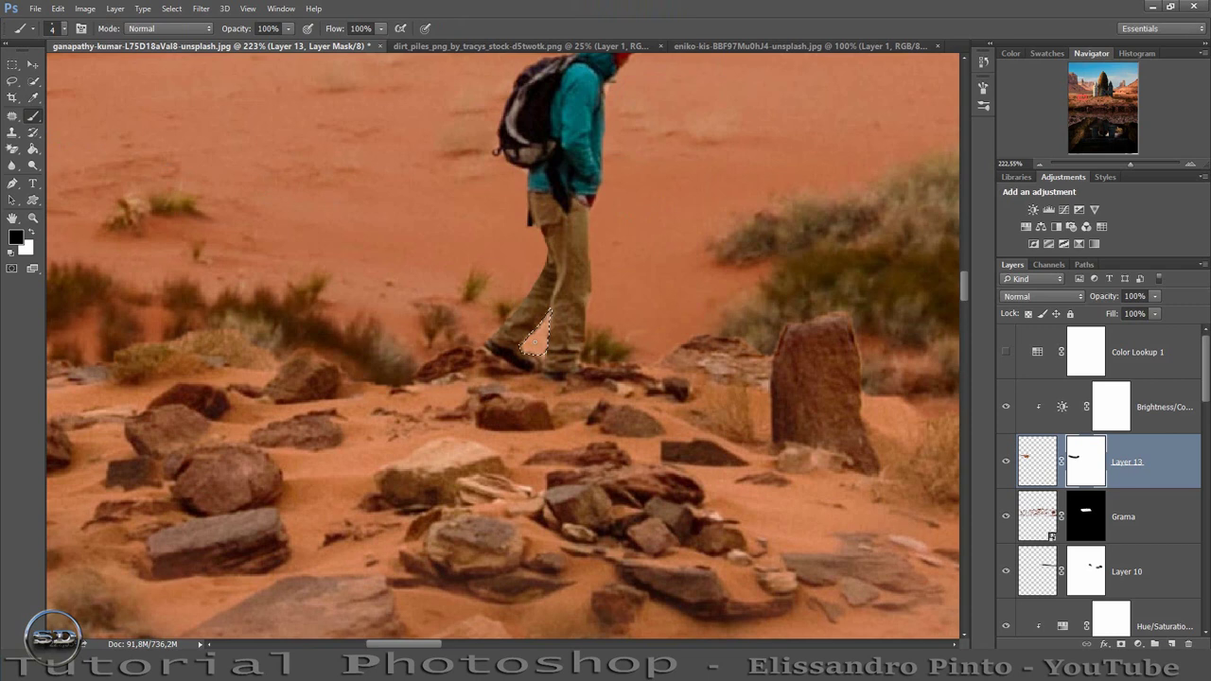
pyautogui.moveTo(537, 336); pyautogui.dragTo(545, 340)
pyautogui.hotkey('ctrl', 'h')
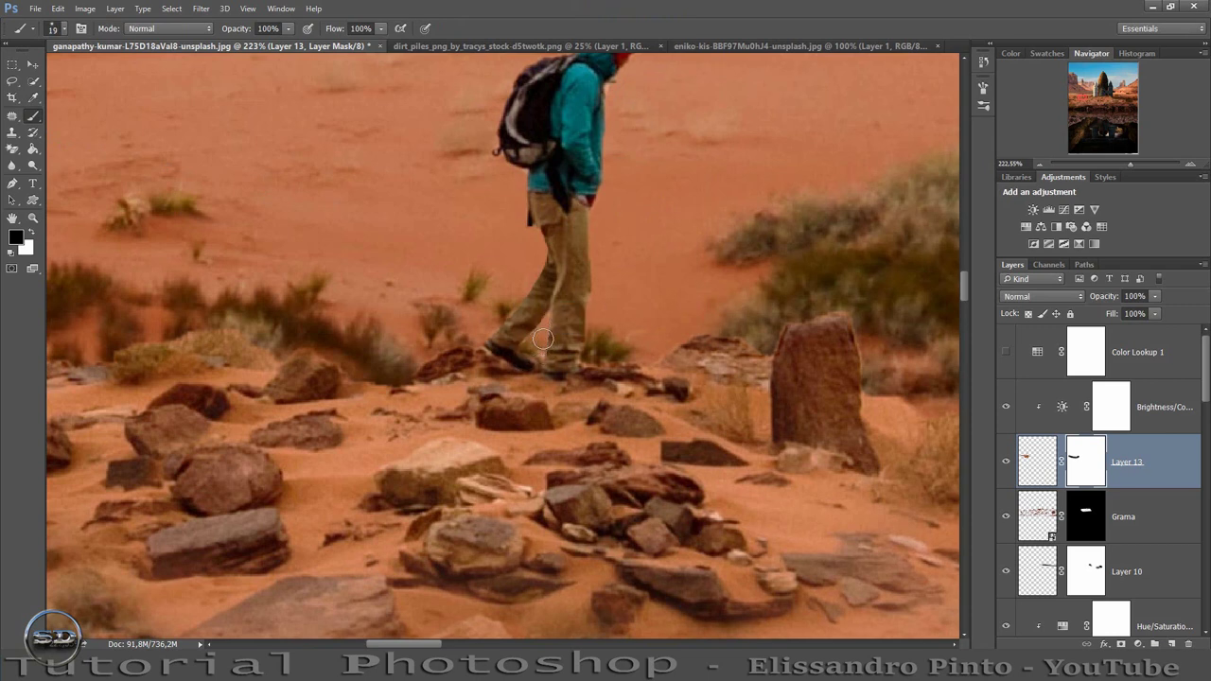
# Lower Layer 13's fill to 84%
pyautogui.click(1035, 461)
pyautogui.moveTo(1126, 164); pyautogui.dragTo(1124, 164)
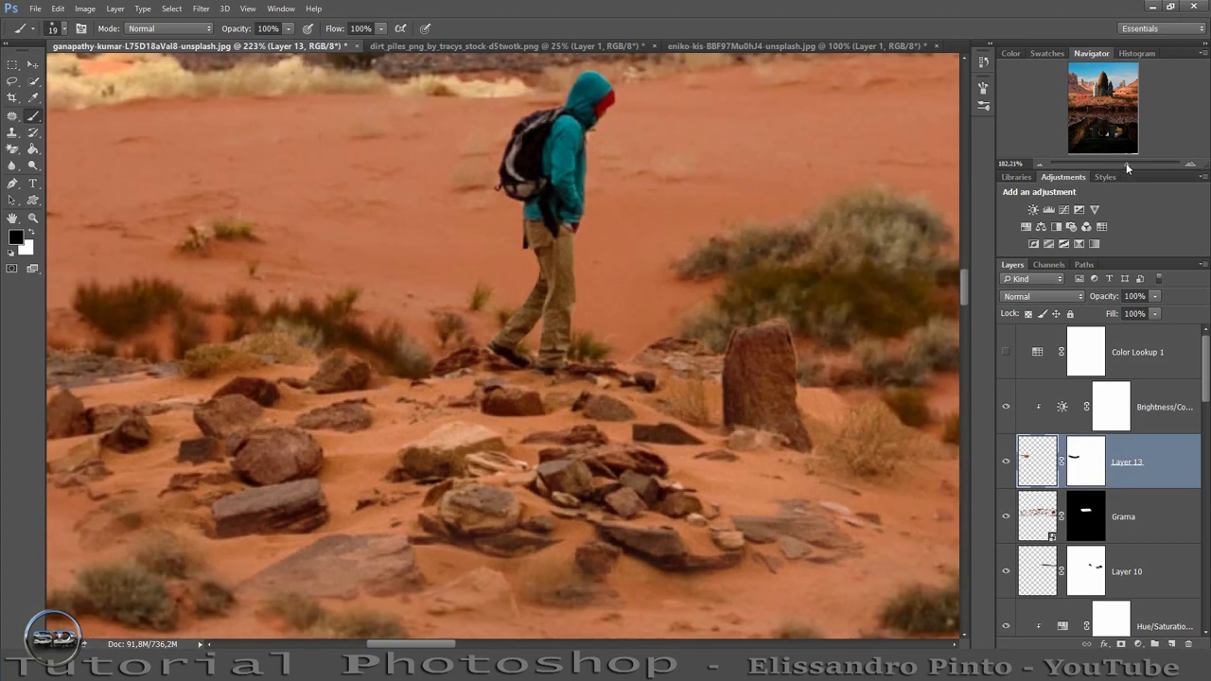
pyautogui.moveTo(1114, 316); pyautogui.dragTo(1105, 314)
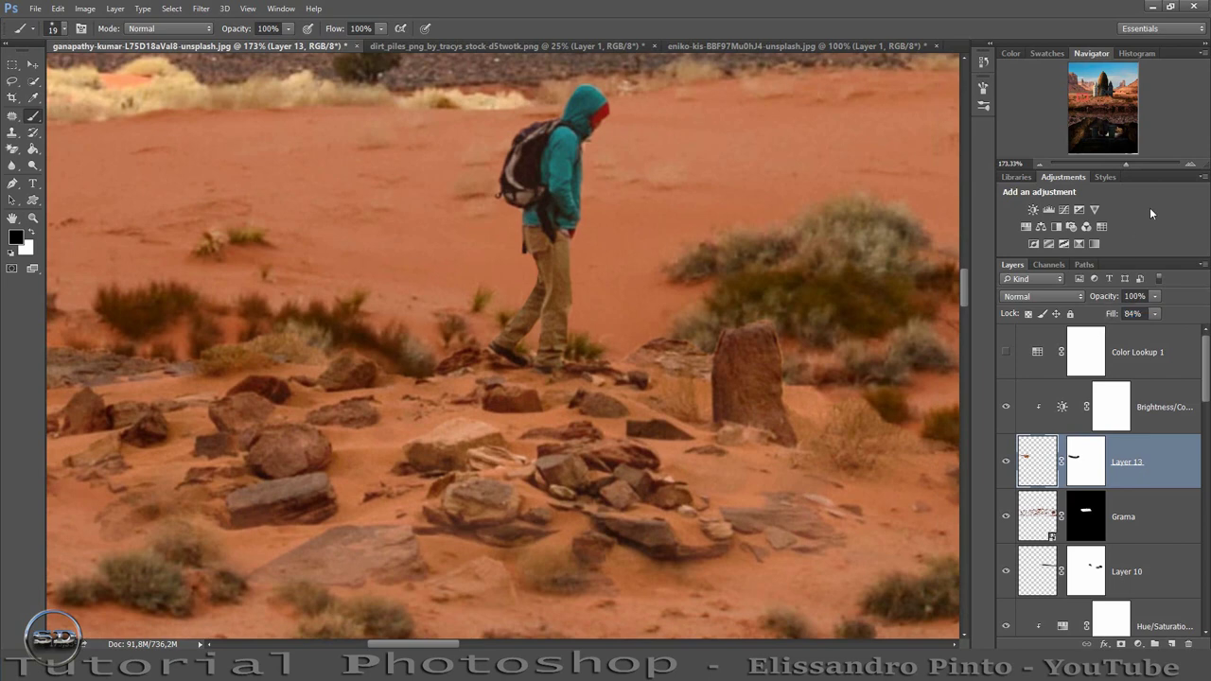
pyautogui.moveTo(1125, 164); pyautogui.dragTo(1109, 163)
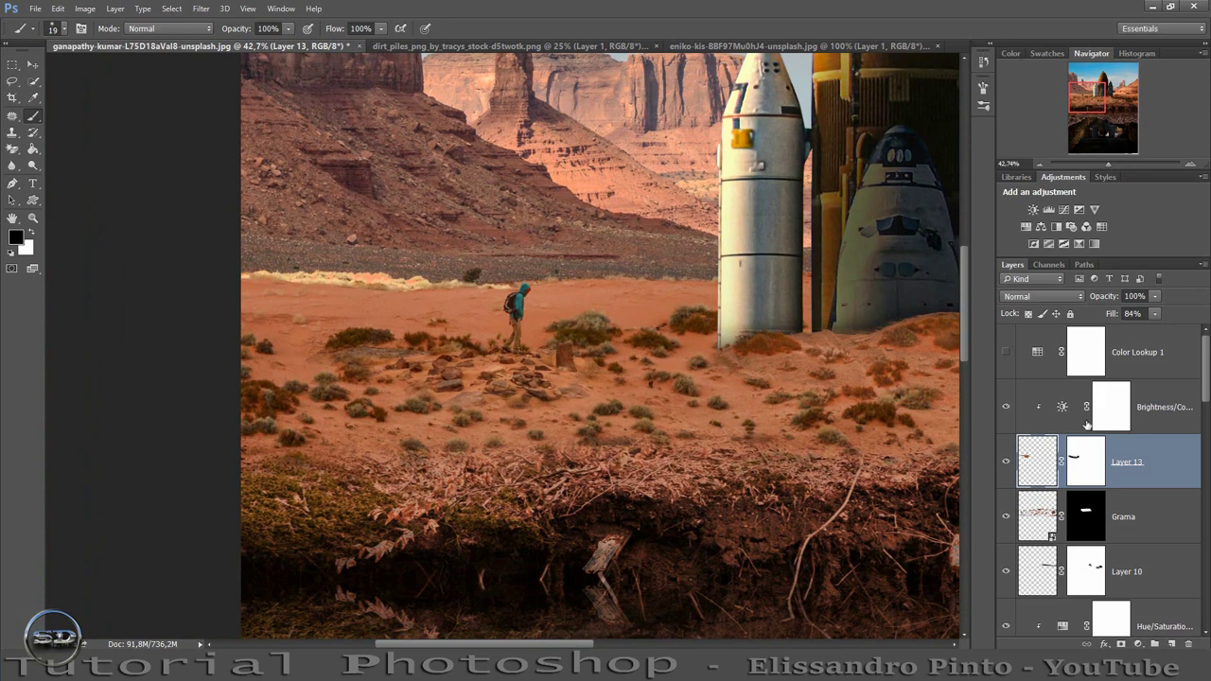
# Paste the Grama grass above the Brightness/Contrast layer, position it across the foreground sand, and commit
pyautogui.click(1125, 399)
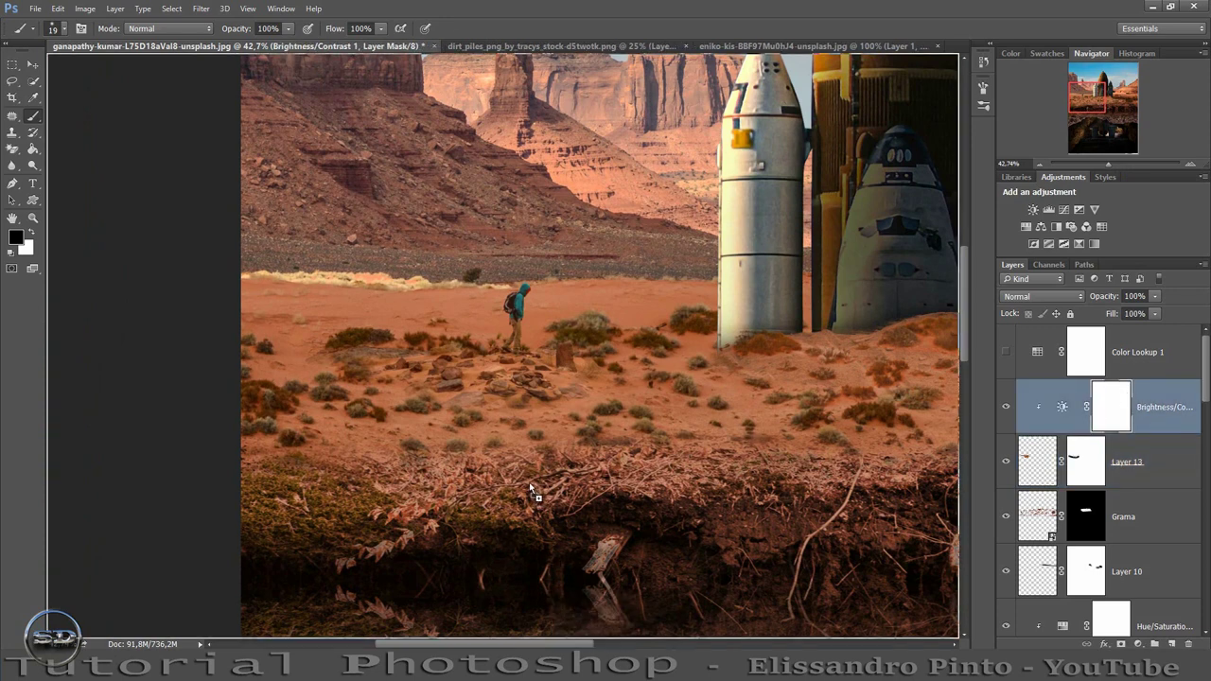
pyautogui.hotkey('ctrl', 'v')
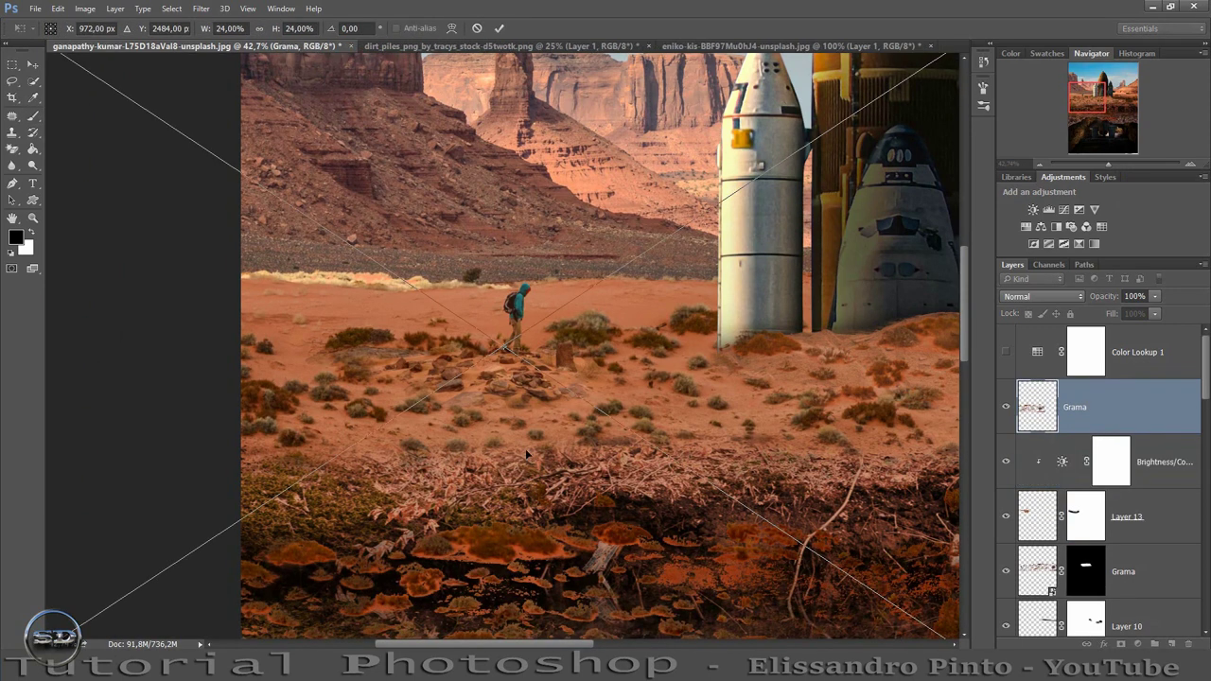
pyautogui.moveTo(551, 528); pyautogui.dragTo(528, 267)
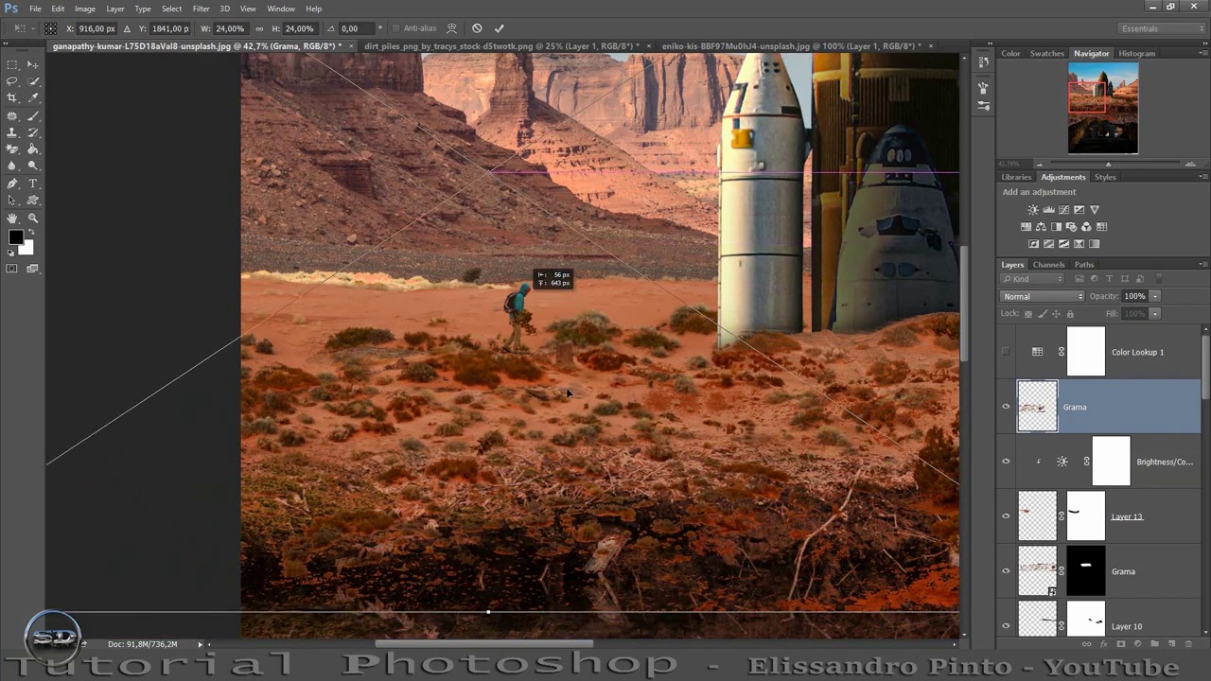
pyautogui.moveTo(569, 391)
pyautogui.mouseDown()
pyautogui.moveTo(572, 576)
pyautogui.moveTo(532, 465)
pyautogui.mouseUp()
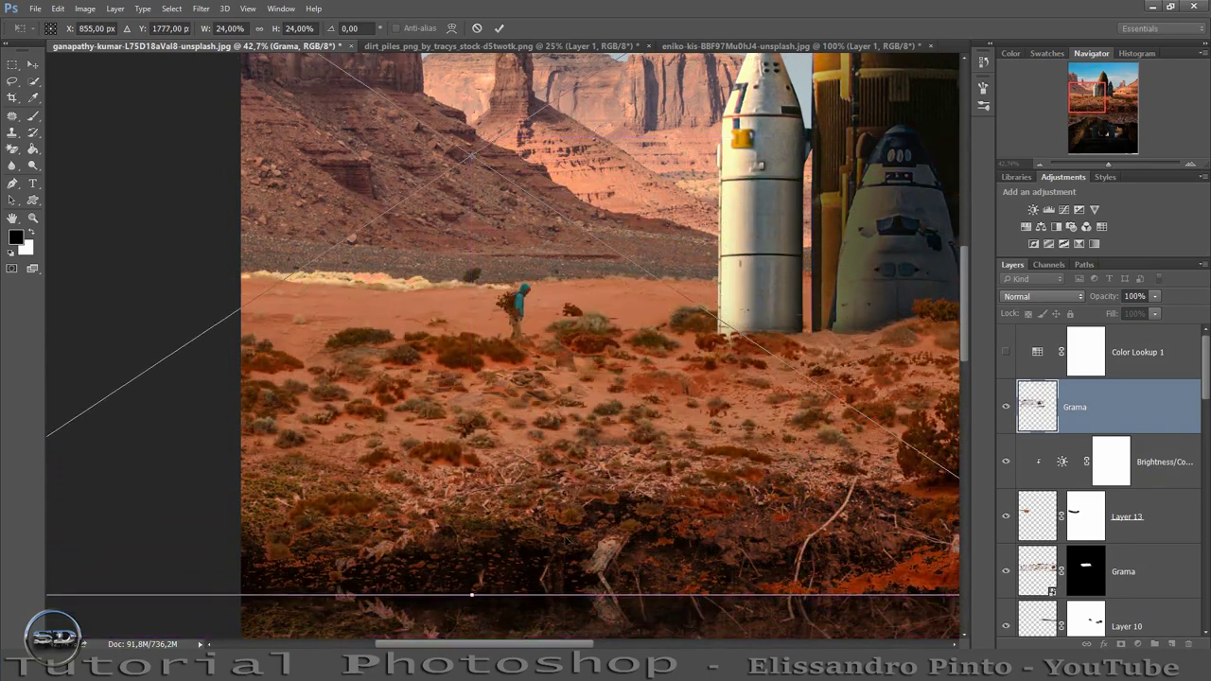
pyautogui.moveTo(567, 541)
pyautogui.mouseDown()
pyautogui.moveTo(572, 487)
pyautogui.moveTo(615, 454)
pyautogui.mouseUp()
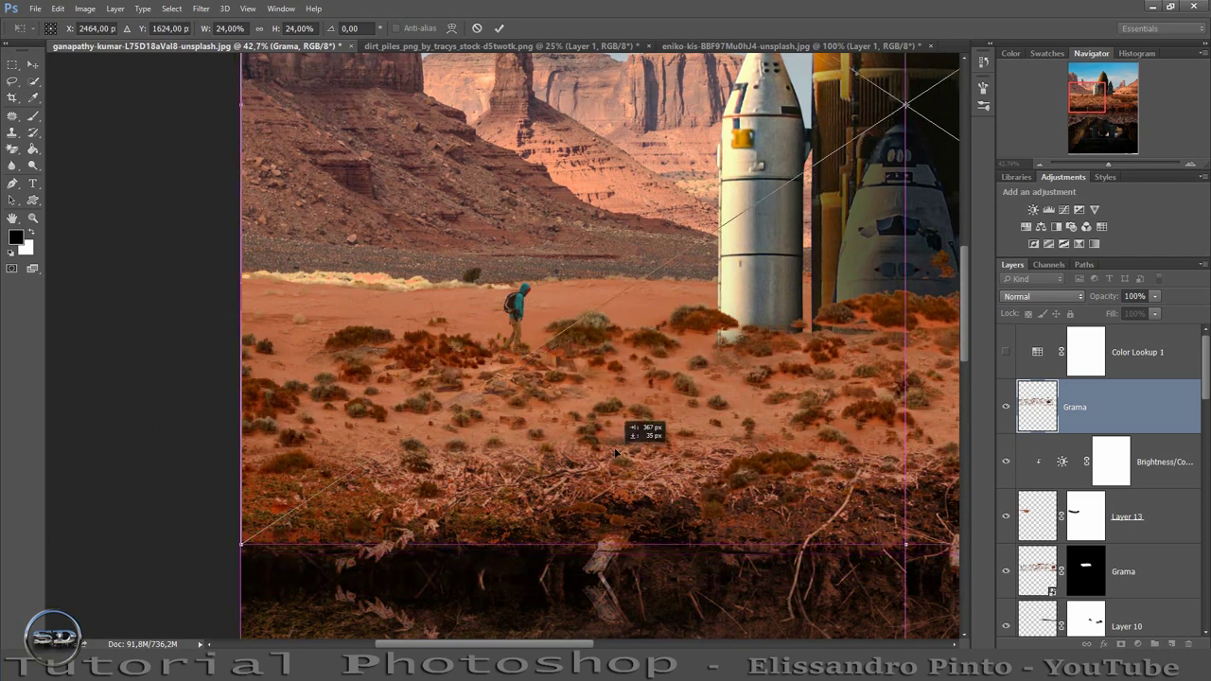
pyautogui.moveTo(615, 454); pyautogui.dragTo(615, 462)
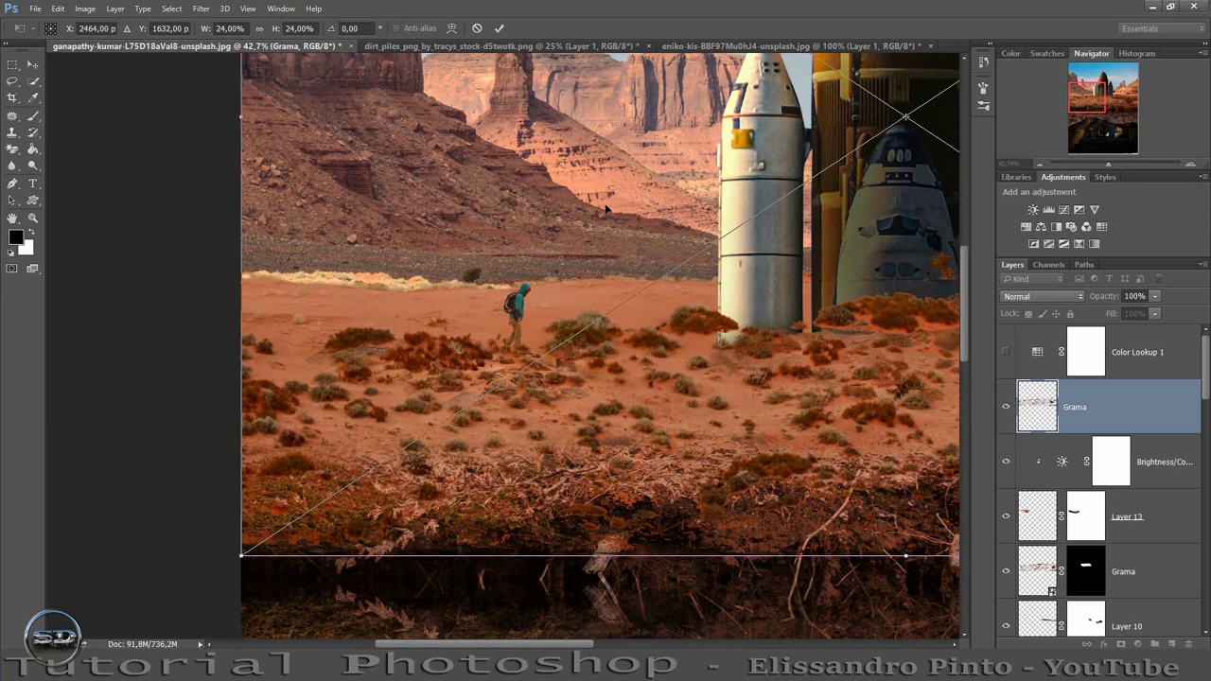
pyautogui.click(499, 29)
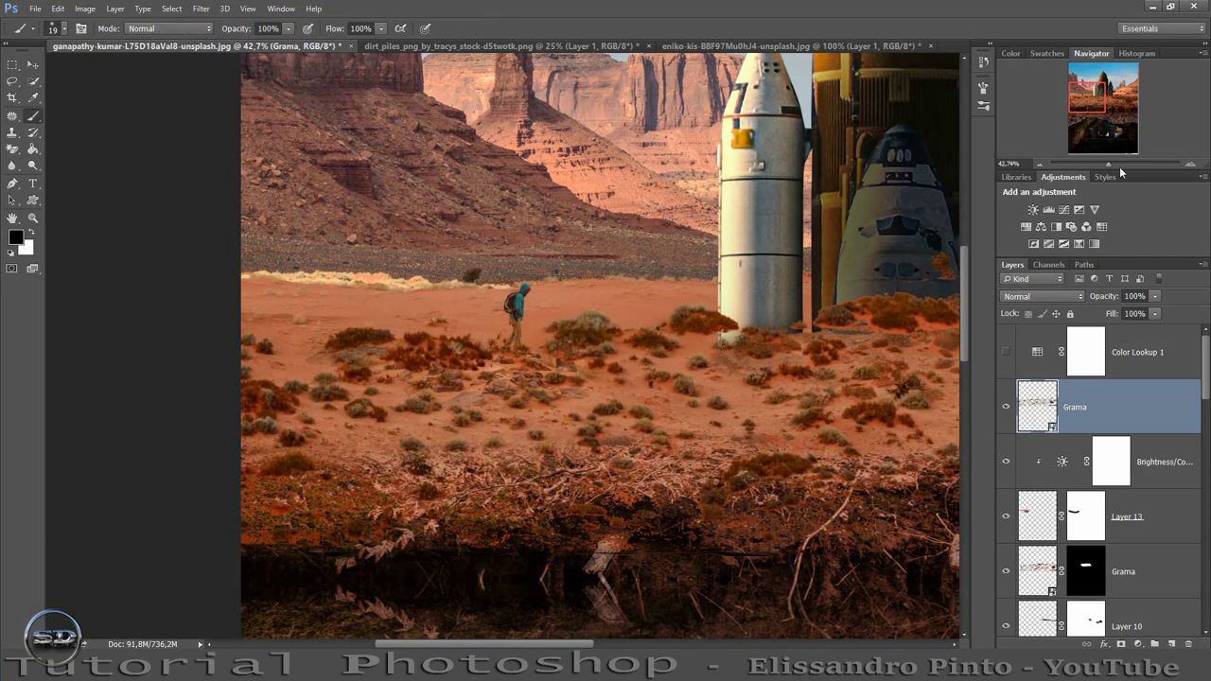
pyautogui.moveTo(1119, 166); pyautogui.dragTo(1113, 163)
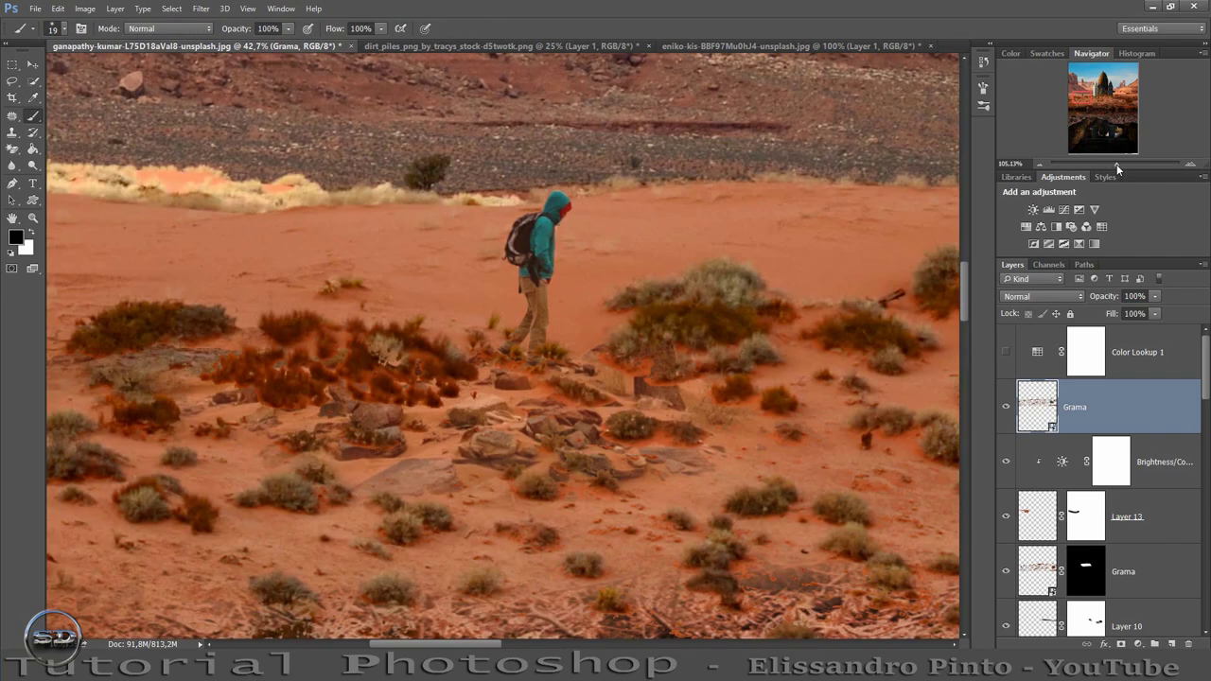
# Nudge the Grama grass right, load its outline as a selection, and hide the layer
pyautogui.click(34, 63)
pyautogui.moveTo(219, 368); pyautogui.dragTo(227, 367)
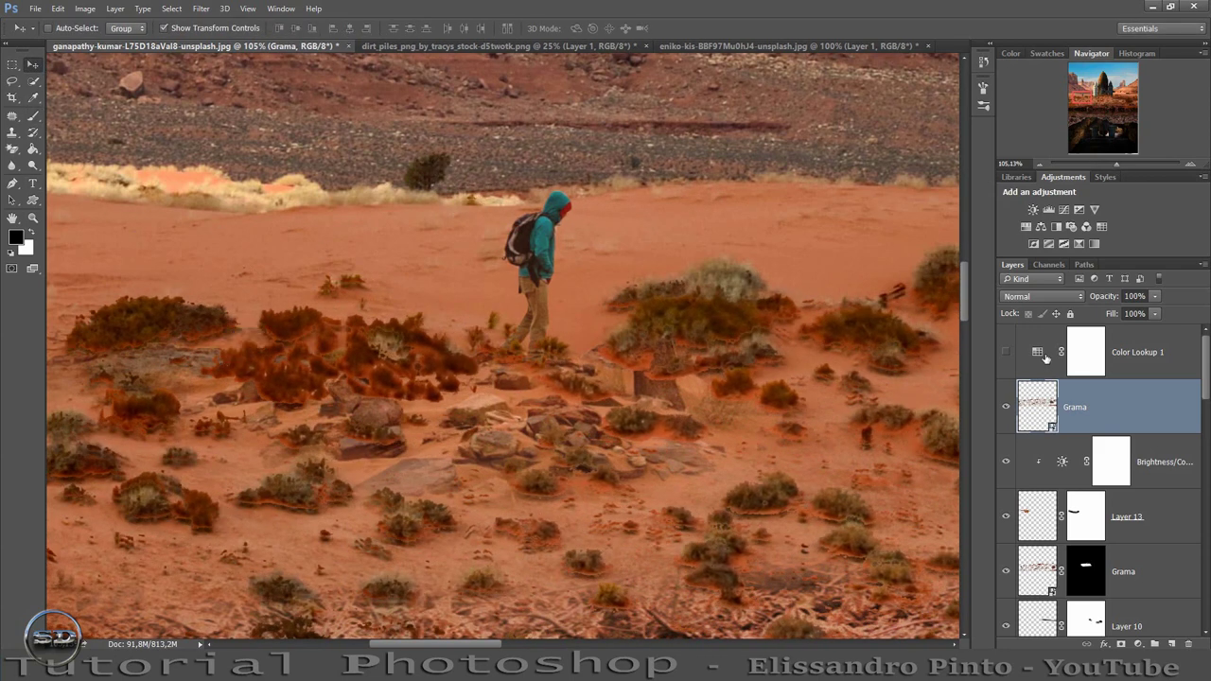
pyautogui.keyDown('ctrl'); pyautogui.click(1035, 406); pyautogui.keyUp('ctrl')
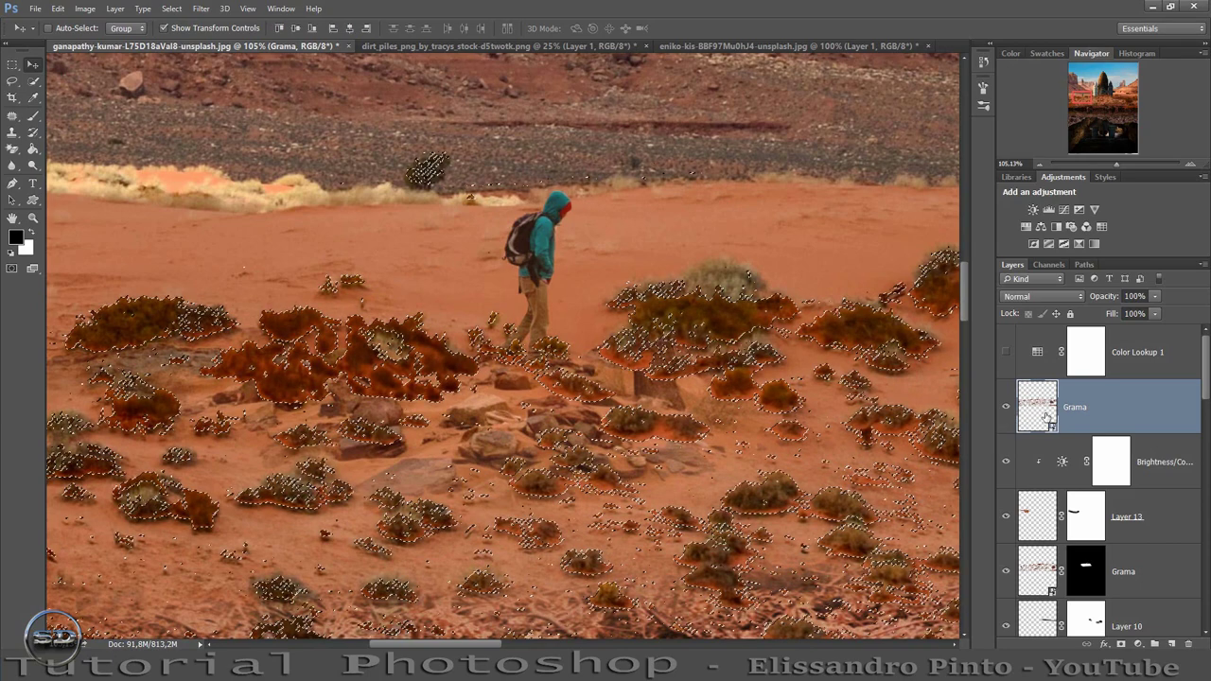
pyautogui.hotkey('ctrl', ',')
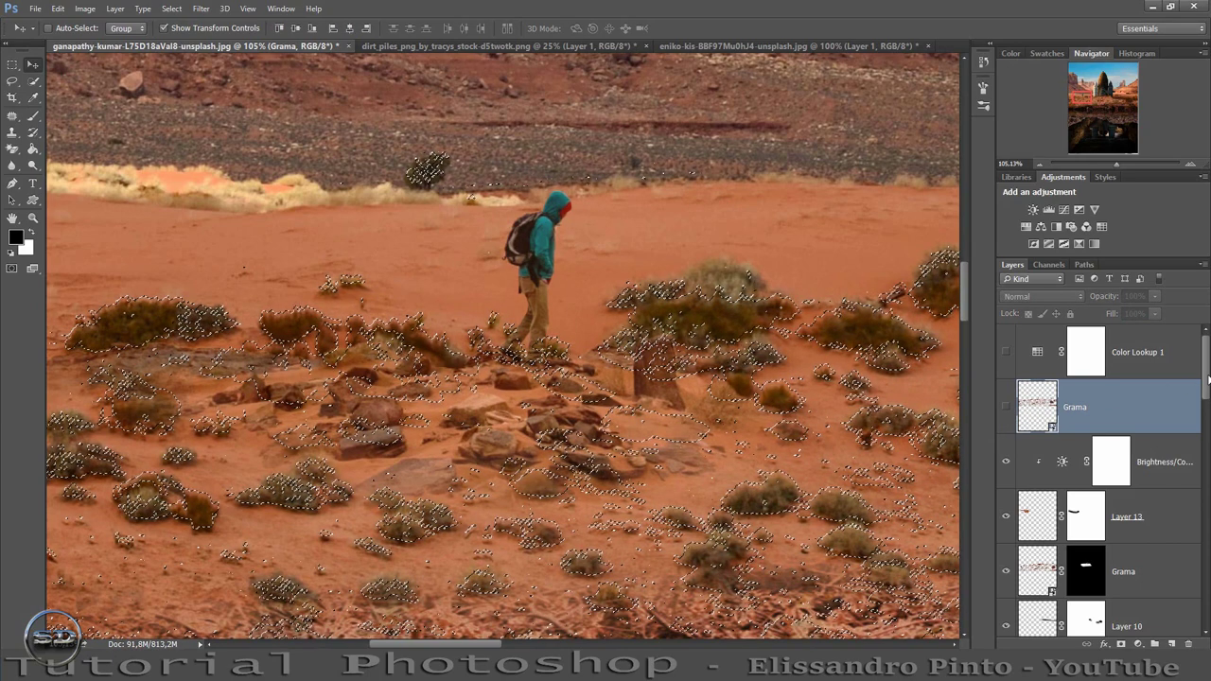
pyautogui.moveTo(1204, 383); pyautogui.dragTo(1204, 586)
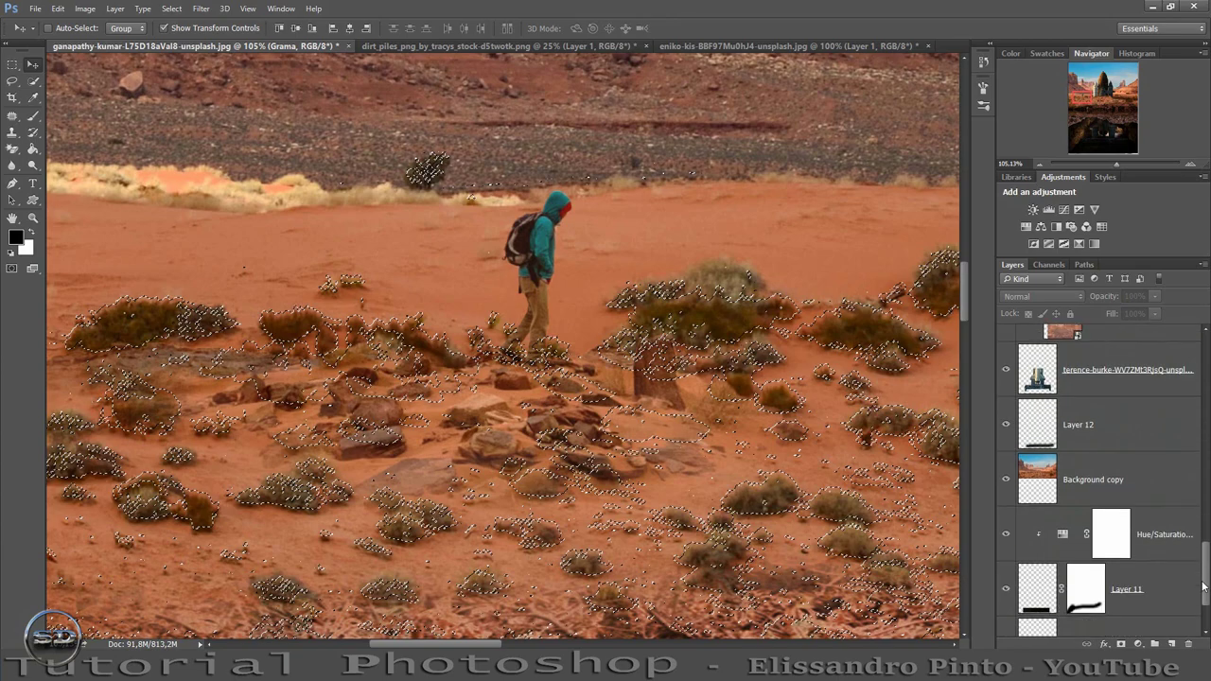
# Copy the Background copy's bush area to Layer 14, place it above Grama, and shift it down 76 px
pyautogui.click(1027, 476)
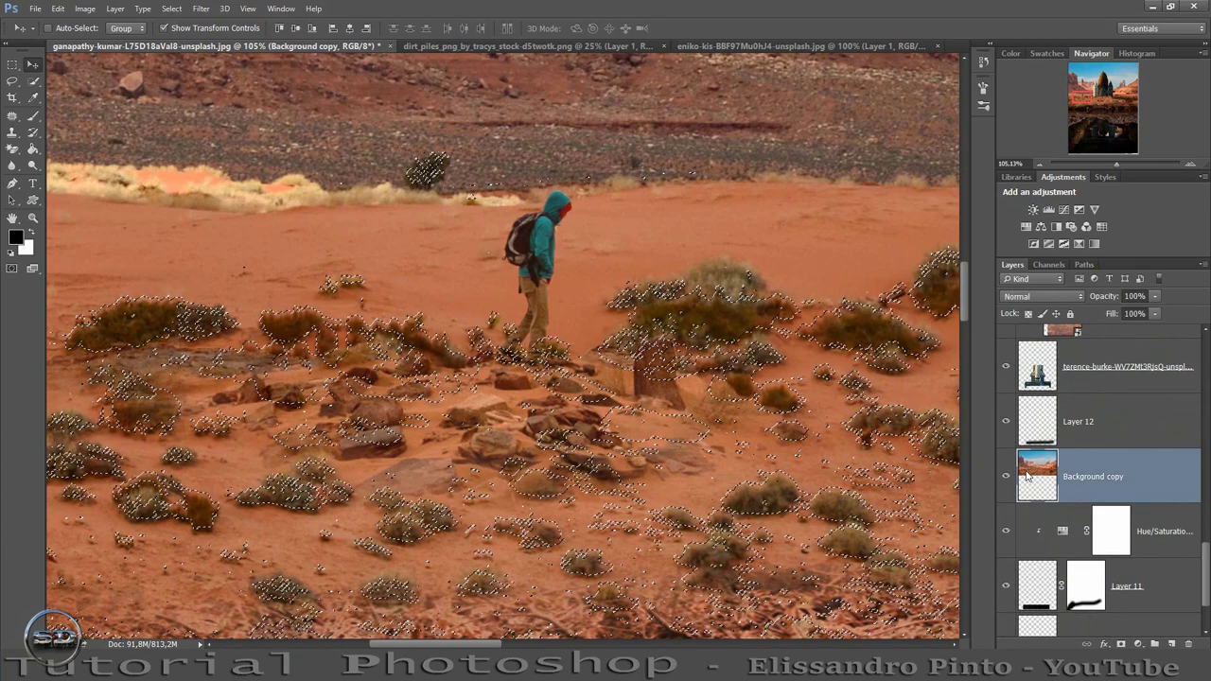
pyautogui.hotkey('ctrl', 'j')
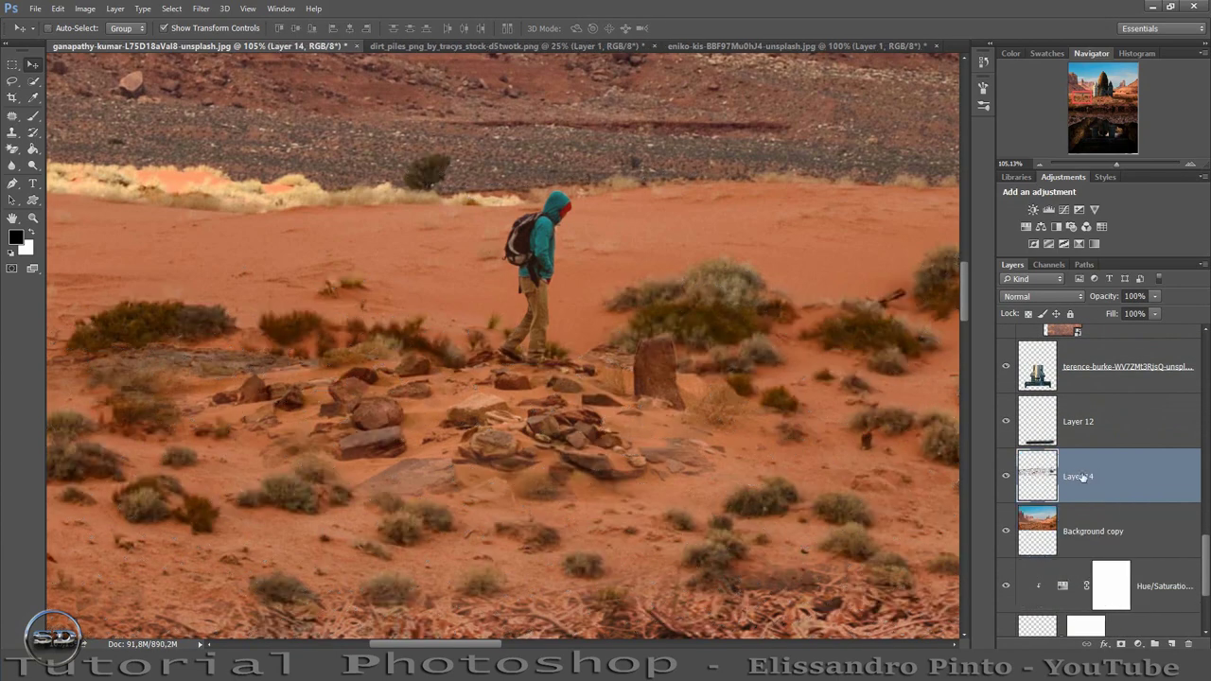
pyautogui.moveTo(1109, 467); pyautogui.dragTo(1103, 299)
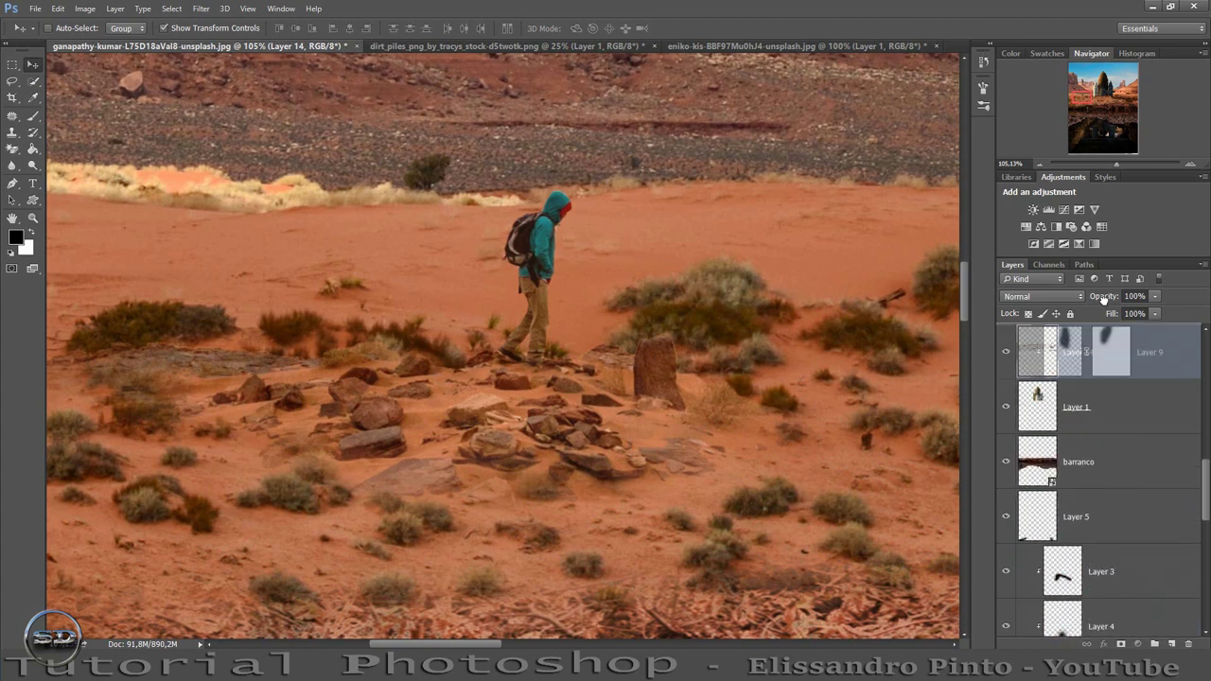
pyautogui.moveTo(1103, 299); pyautogui.dragTo(1087, 383)
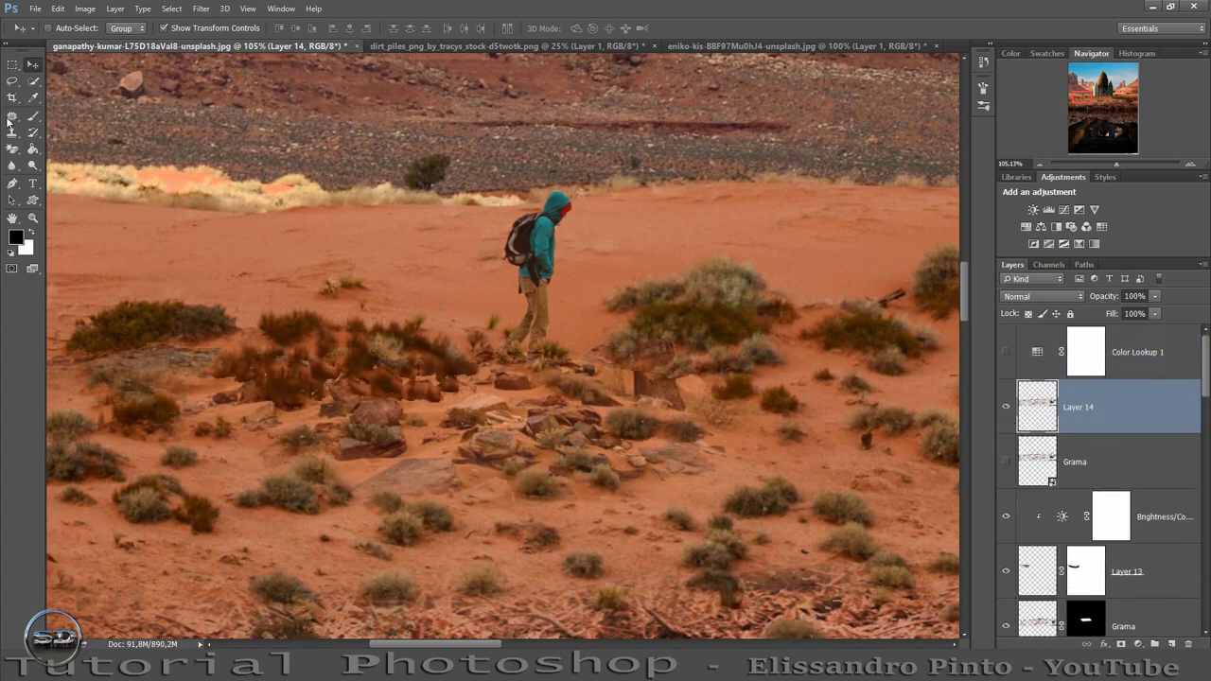
pyautogui.moveTo(365, 343)
pyautogui.mouseDown()
pyautogui.moveTo(359, 432)
pyautogui.moveTo(364, 395)
pyautogui.mouseUp()
# Add a mask to Layer 14 and fill it black to hide the copied bushes
pyautogui.click(1121, 643)
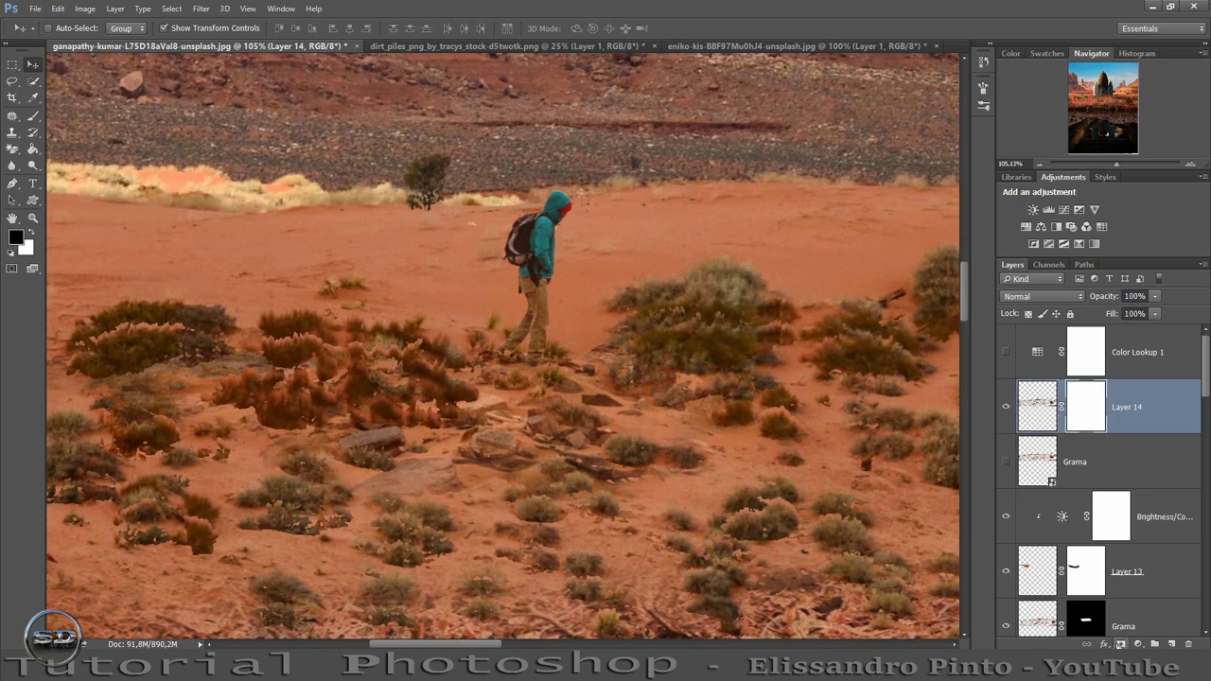
pyautogui.click(33, 148)
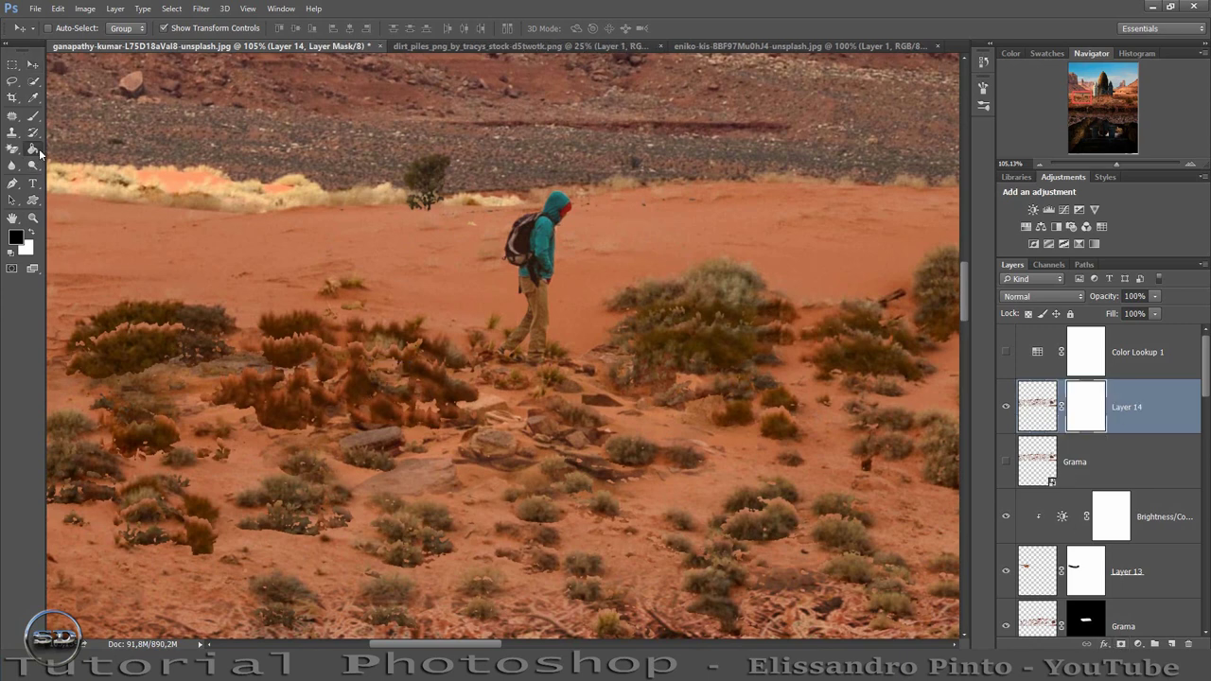
pyautogui.click(466, 337)
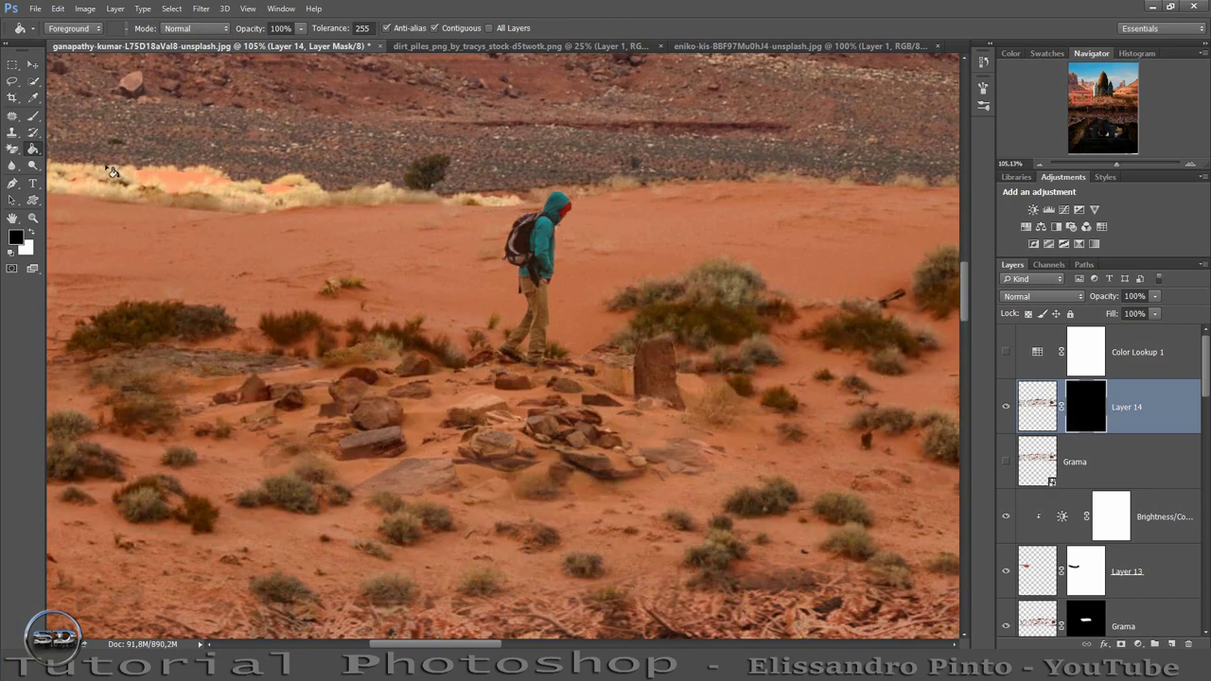
# Paint white around the rocks to reveal the bushes, and black over the upright rock
pyautogui.click(29, 117)
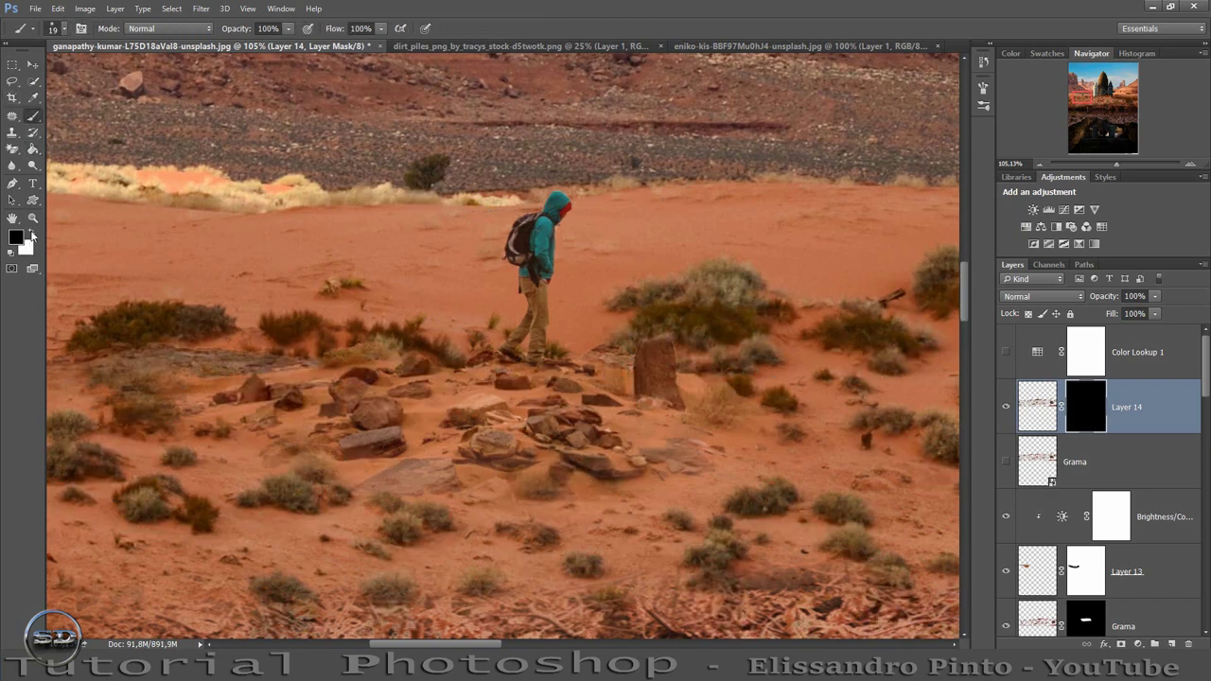
pyautogui.click(32, 233)
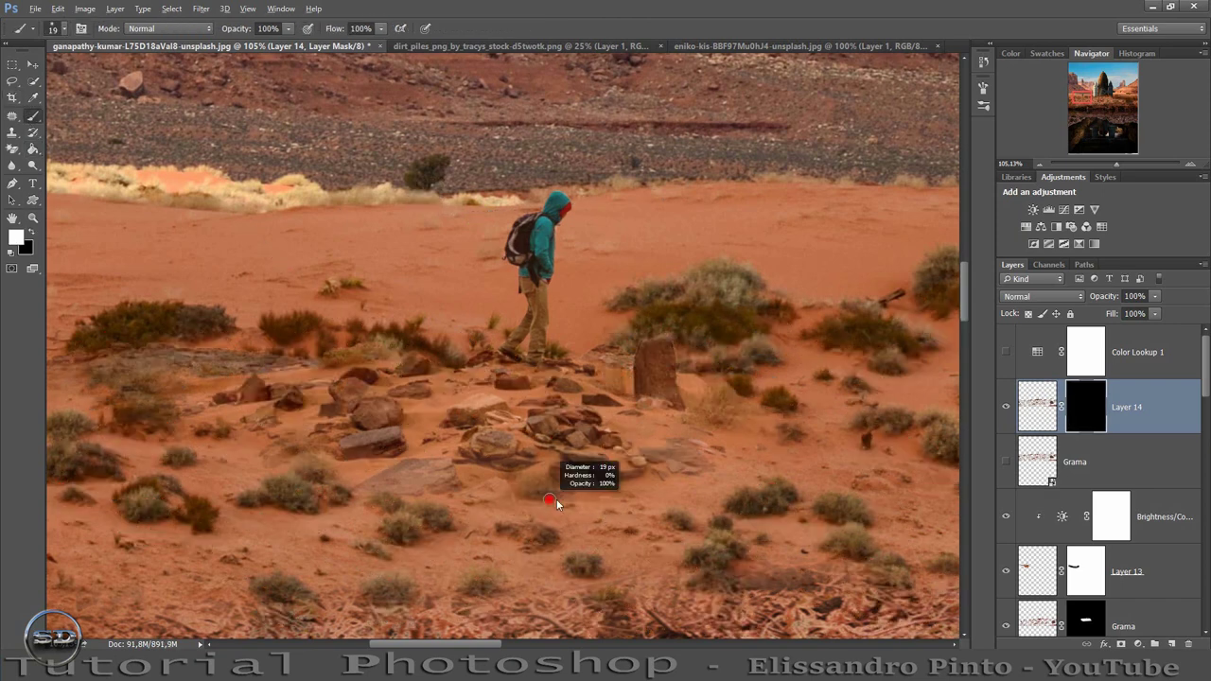
pyautogui.moveTo(550, 498)
pyautogui.mouseDown()
pyautogui.moveTo(688, 466)
pyautogui.moveTo(406, 450)
pyautogui.moveTo(292, 408)
pyautogui.moveTo(374, 373)
pyautogui.moveTo(497, 388)
pyautogui.moveTo(527, 379)
pyautogui.moveTo(672, 445)
pyautogui.moveTo(681, 391)
pyautogui.moveTo(691, 463)
pyautogui.moveTo(567, 501)
pyautogui.moveTo(461, 509)
pyautogui.moveTo(360, 480)
pyautogui.mouseUp()
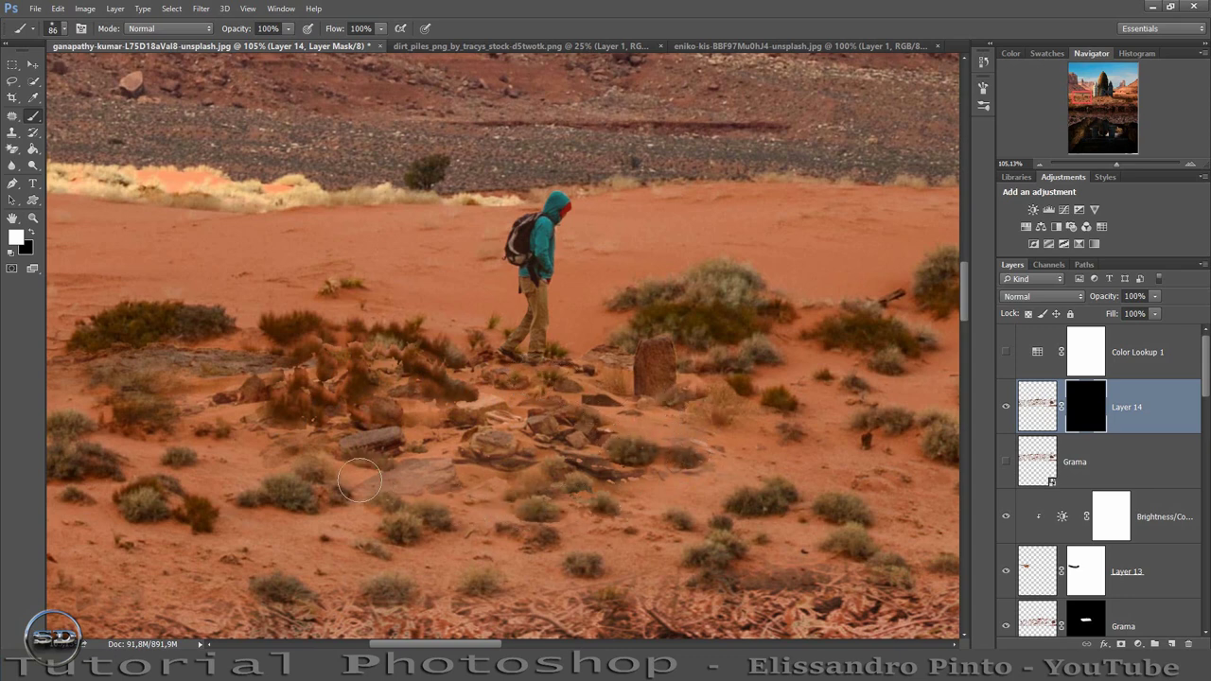
pyautogui.press('x')
pyautogui.moveTo(660, 359)
pyautogui.mouseDown()
pyautogui.moveTo(676, 402)
pyautogui.moveTo(700, 406)
pyautogui.moveTo(662, 392)
pyautogui.mouseUp()
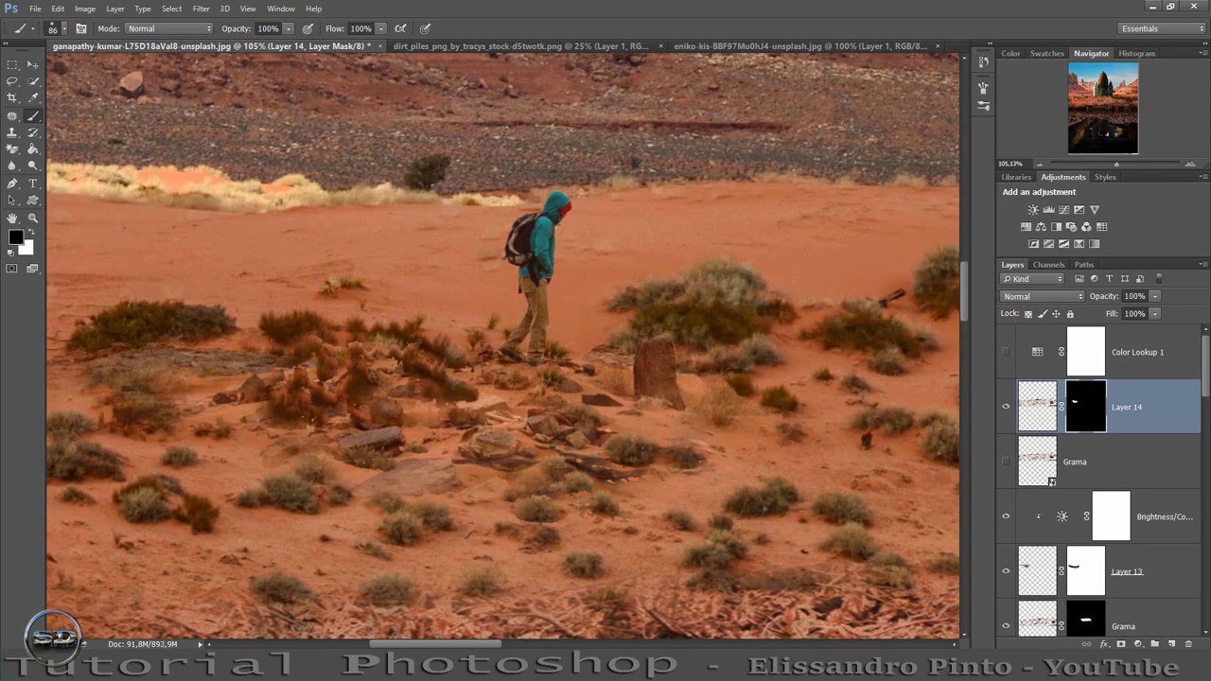
pyautogui.moveTo(1118, 164); pyautogui.dragTo(1123, 164)
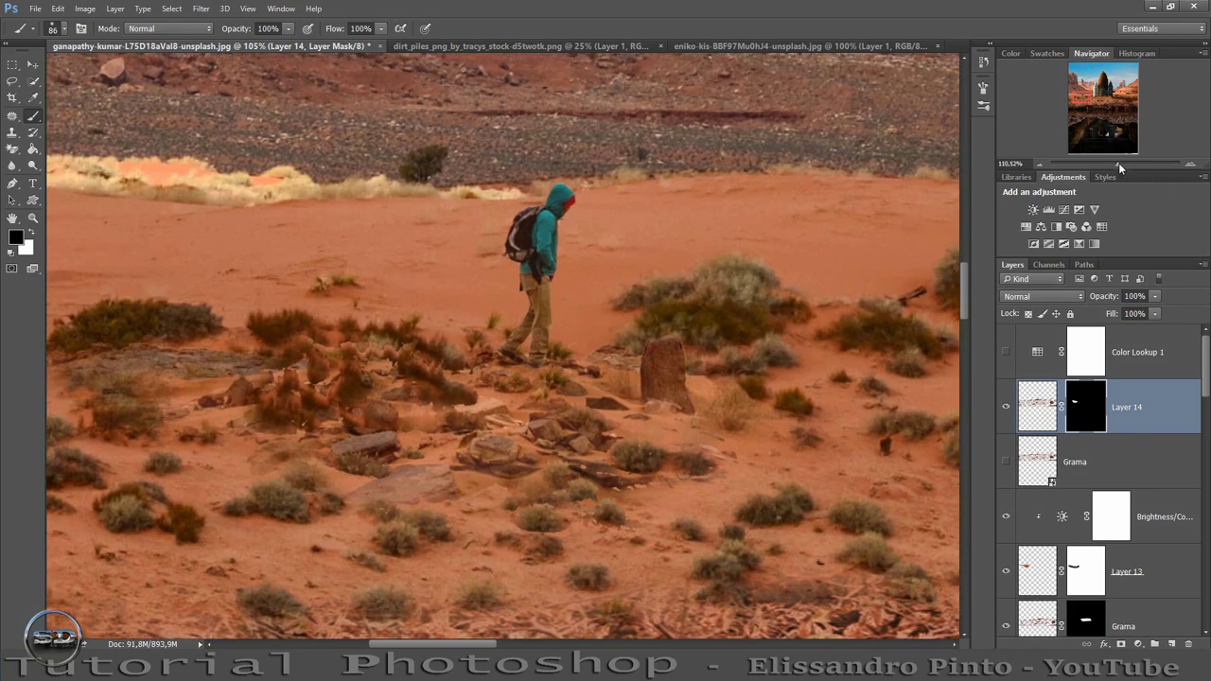
# Clip a Hue/Saturation adjustment to Layer 13 with saturation lowered to -26
pyautogui.click(1028, 569)
pyautogui.click(1005, 570)
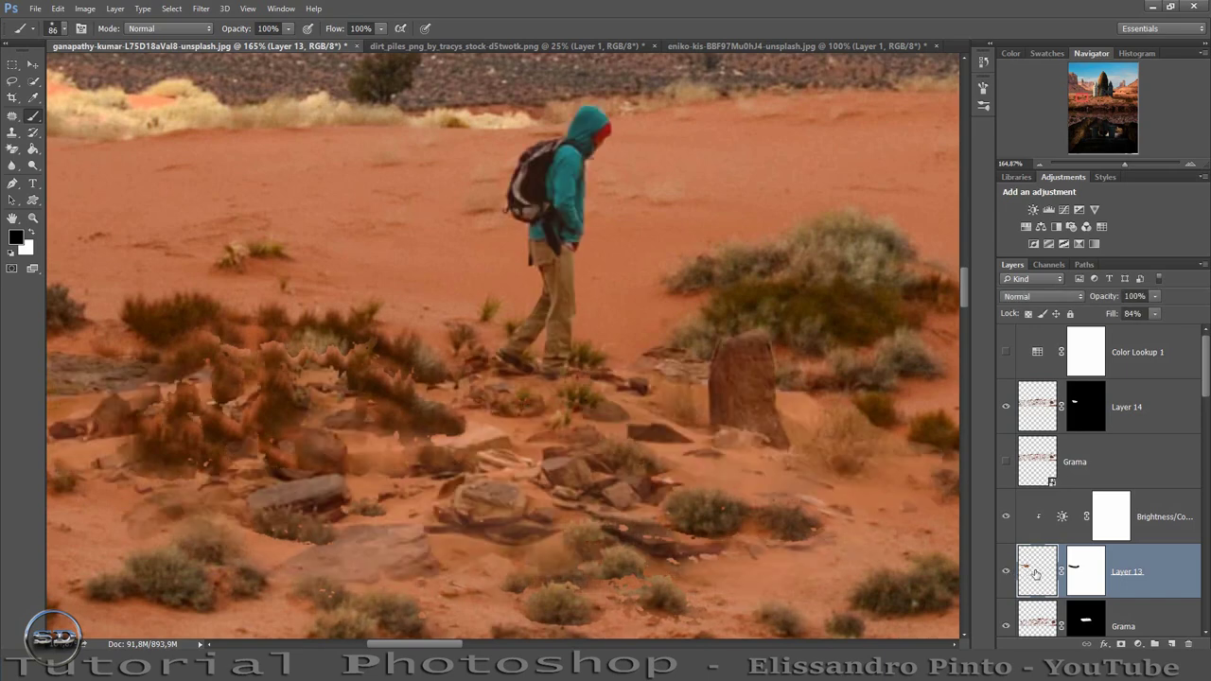
pyautogui.click(1027, 227)
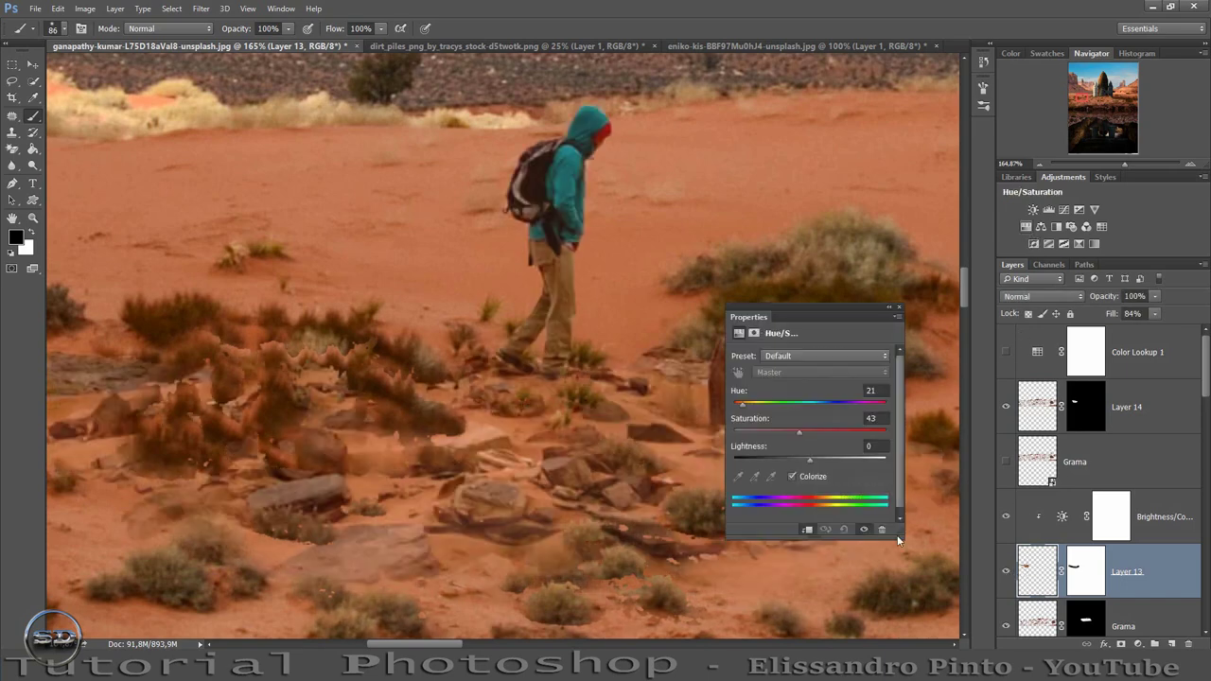
pyautogui.moveTo(809, 433); pyautogui.dragTo(789, 433)
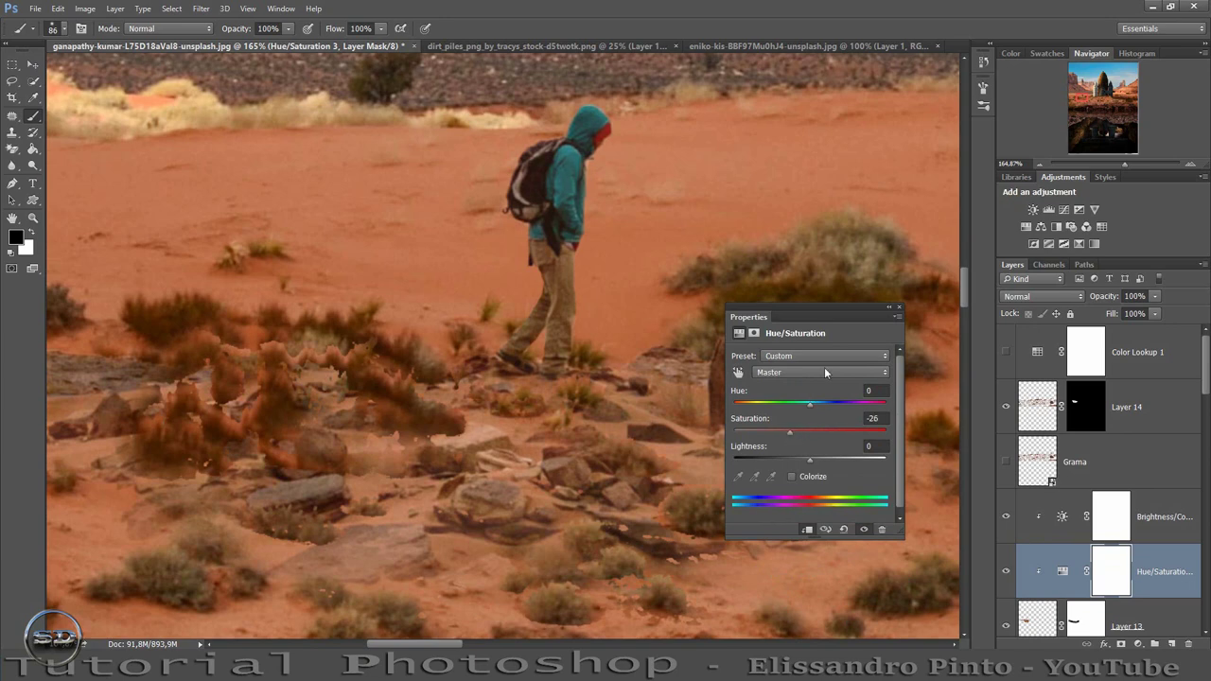
pyautogui.click(898, 308)
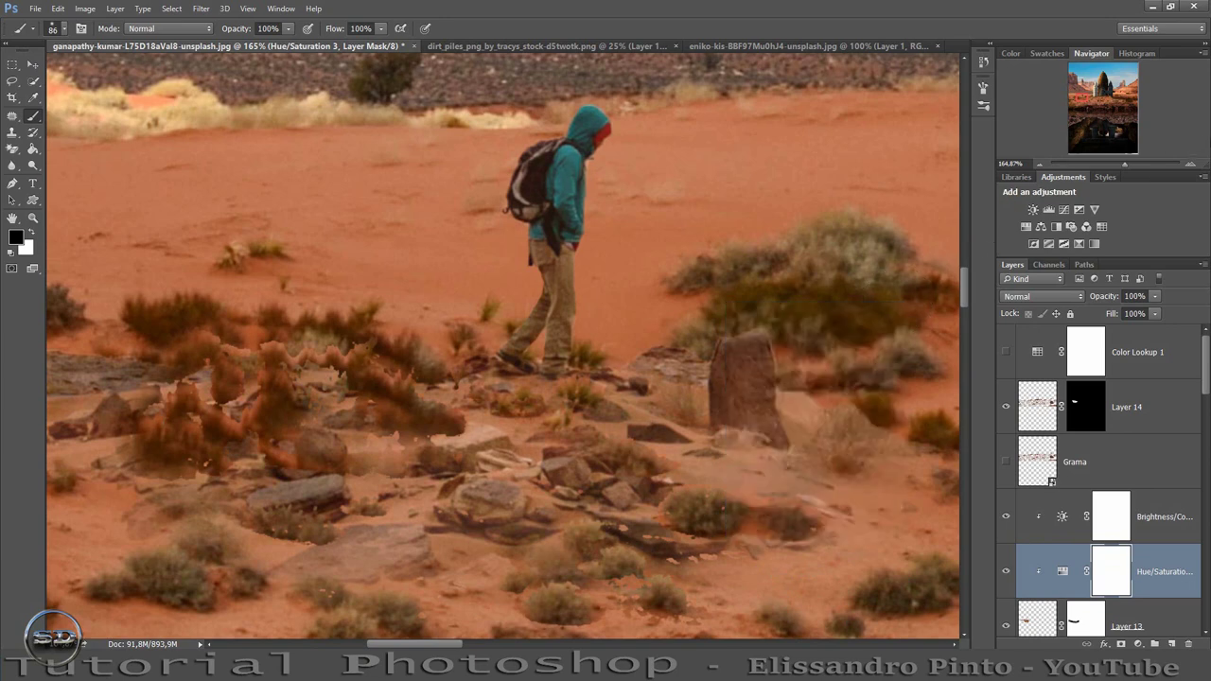
pyautogui.moveTo(1121, 161); pyautogui.dragTo(1119, 163)
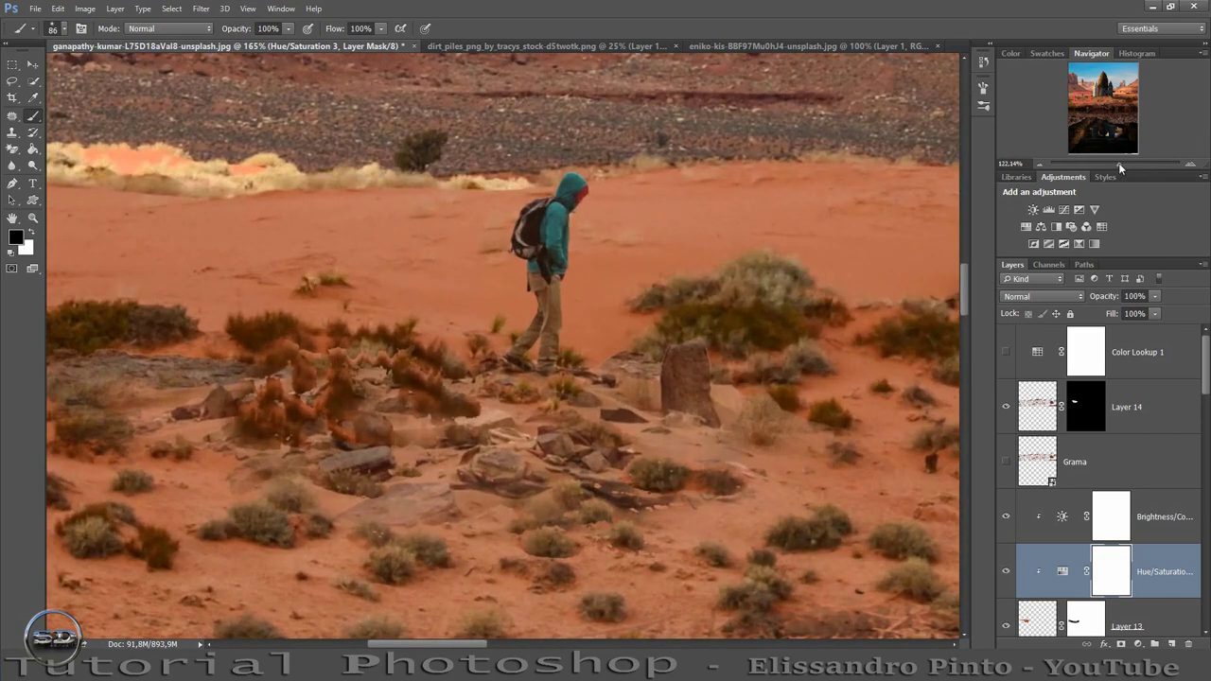
# Compare the scene with Layer 13 off and hide the lower Grama grass layer
pyautogui.scroll(-1, 1005, 577)
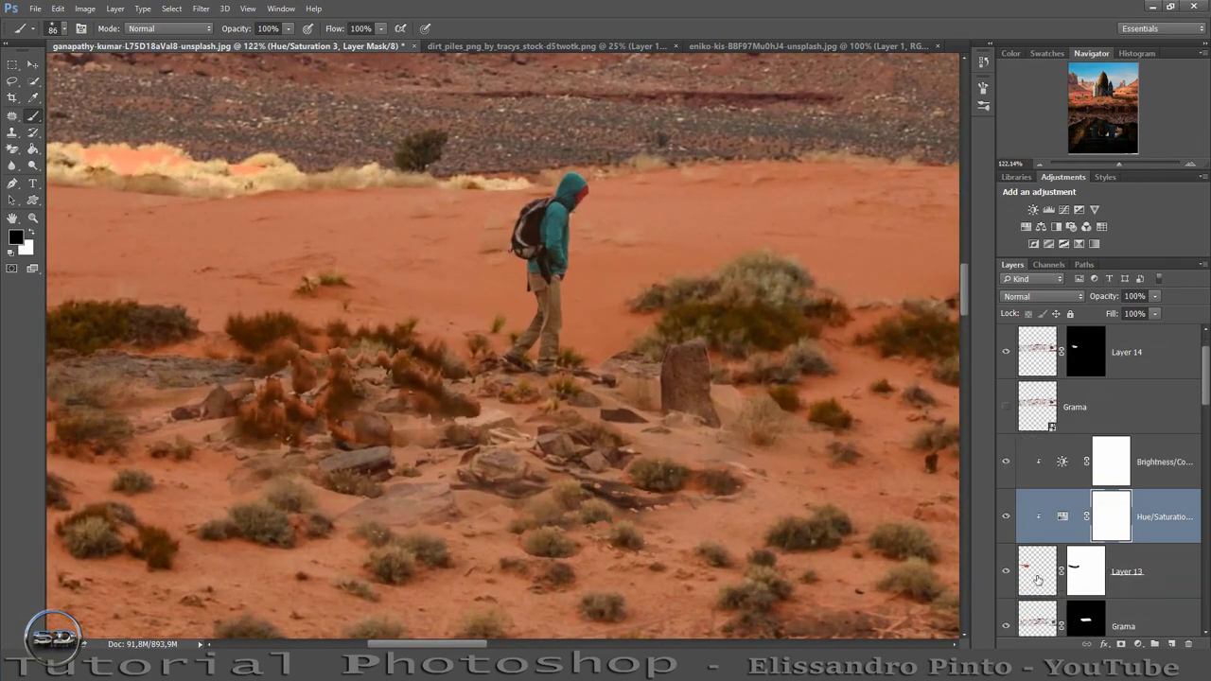
pyautogui.click(1004, 574)
pyautogui.scroll(-1, 1006, 573)
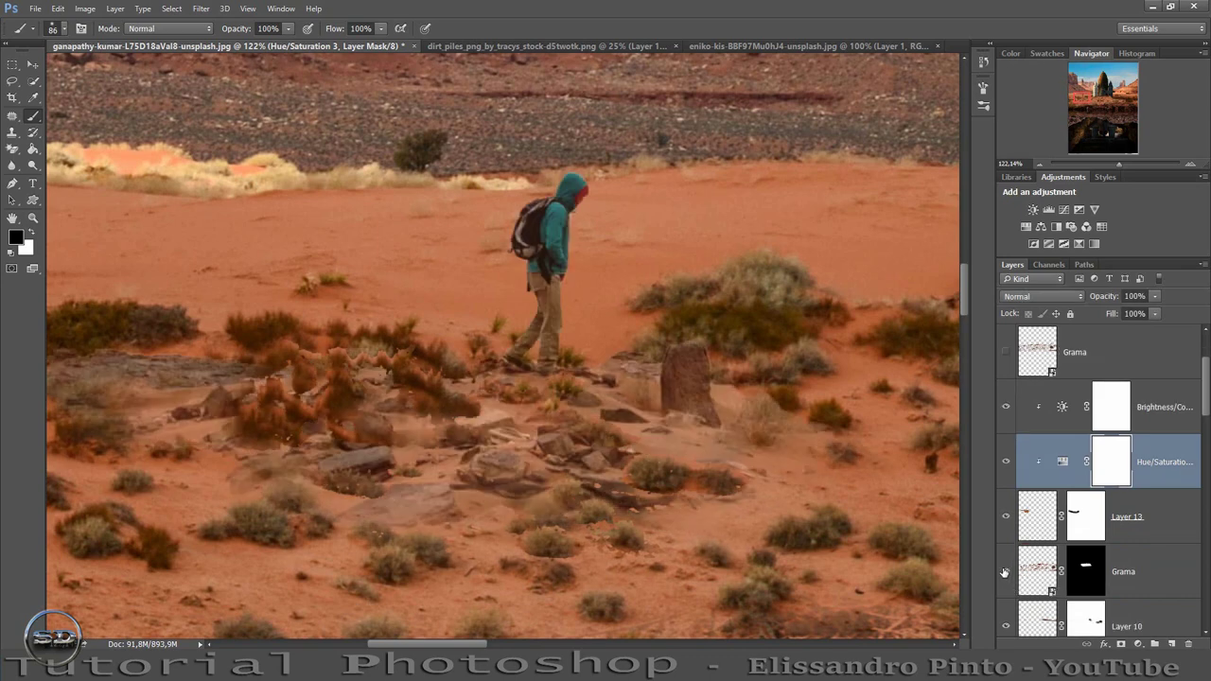
pyautogui.click(1004, 571)
pyautogui.scroll(-1, 1004, 571)
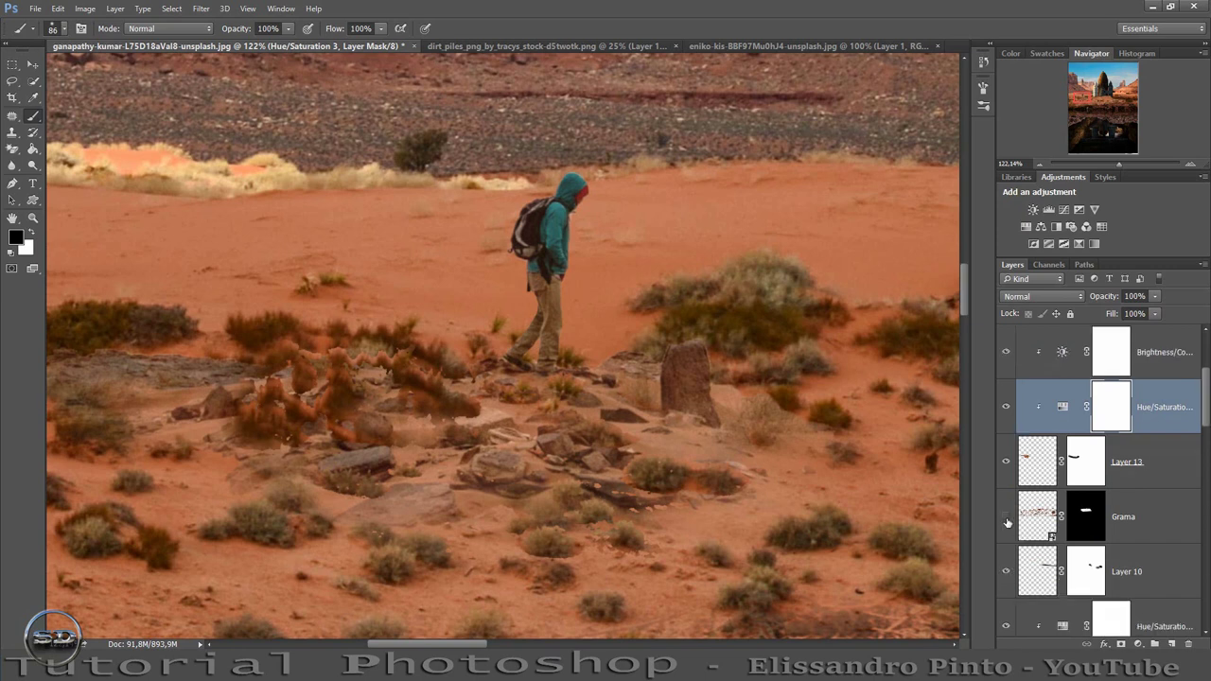
pyautogui.scroll(2, 1004, 519)
pyautogui.scroll(1, 1004, 492)
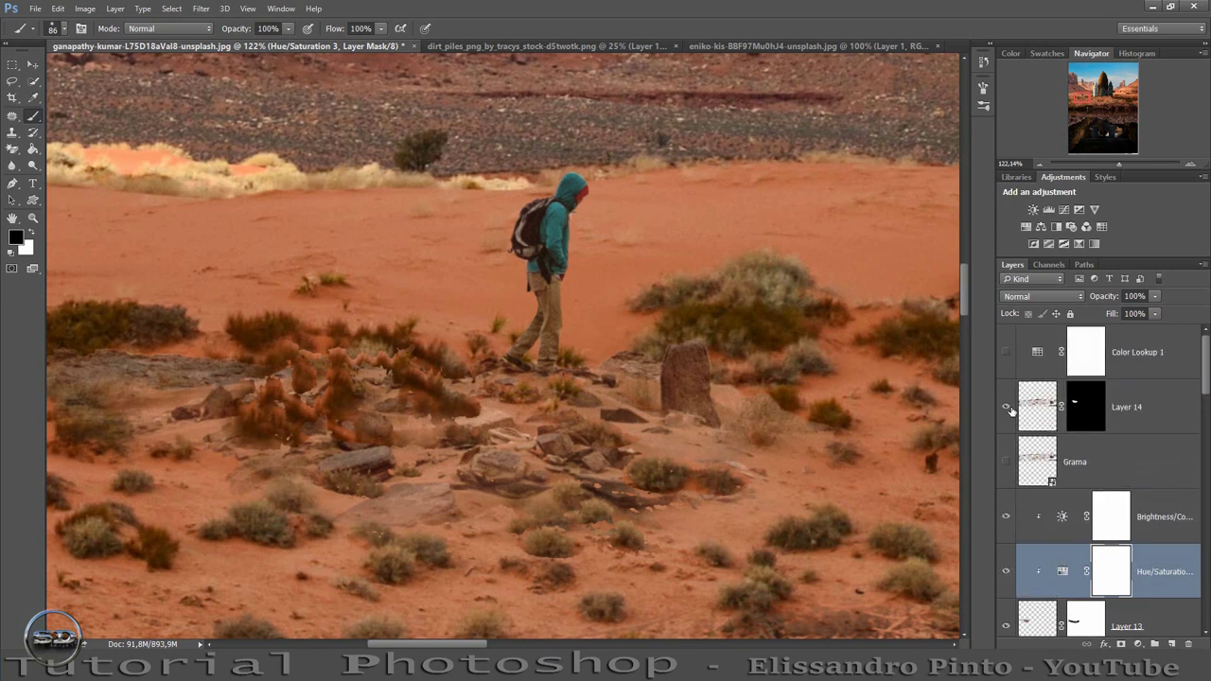
# Paint black on Layer 14's mask to hide the orange bushes around the rocks
pyautogui.click(1006, 406)
pyautogui.click(1005, 406)
pyautogui.hotkey('alt', ']')
pyautogui.hotkey('alt', ']')
pyautogui.hotkey('alt', ']')
pyautogui.moveTo(367, 360)
pyautogui.mouseDown()
pyautogui.moveTo(416, 387)
pyautogui.moveTo(463, 383)
pyautogui.moveTo(407, 473)
pyautogui.moveTo(293, 417)
pyautogui.moveTo(253, 373)
pyautogui.moveTo(303, 407)
pyautogui.moveTo(279, 421)
pyautogui.mouseUp()
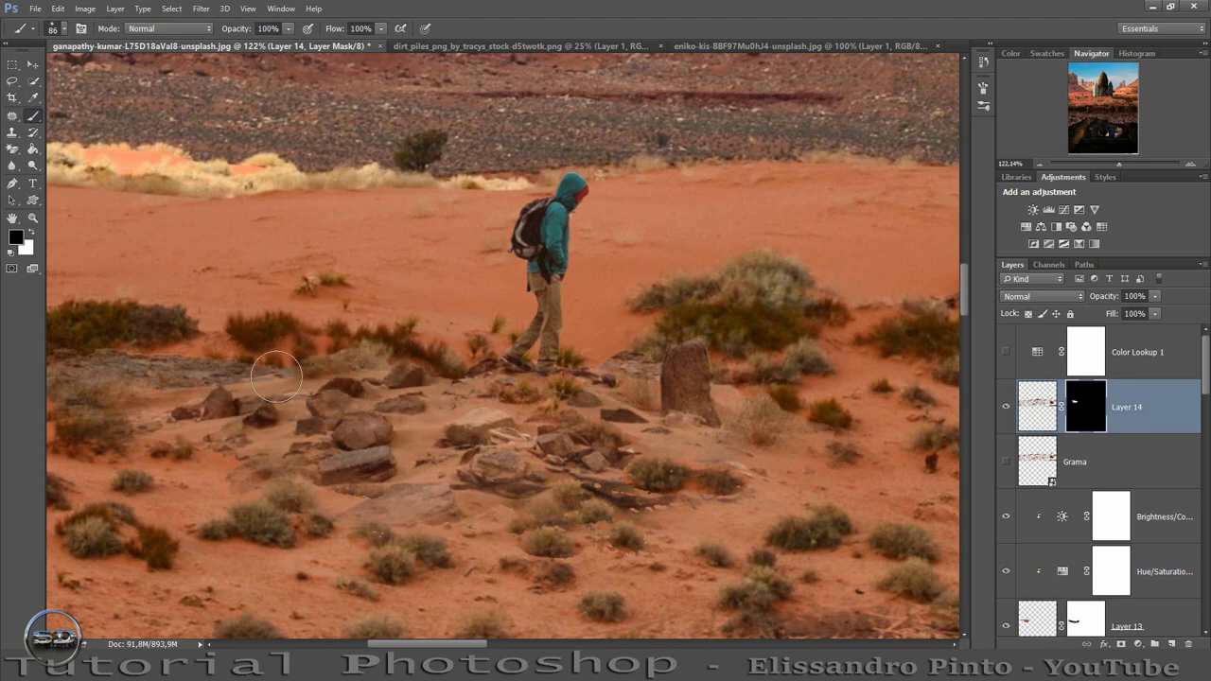
# Compare the rocks with Layer 14 toggled, then re-enable Color Lookup 1 and view the whole image
pyautogui.click(1005, 407)
pyautogui.click(1001, 409)
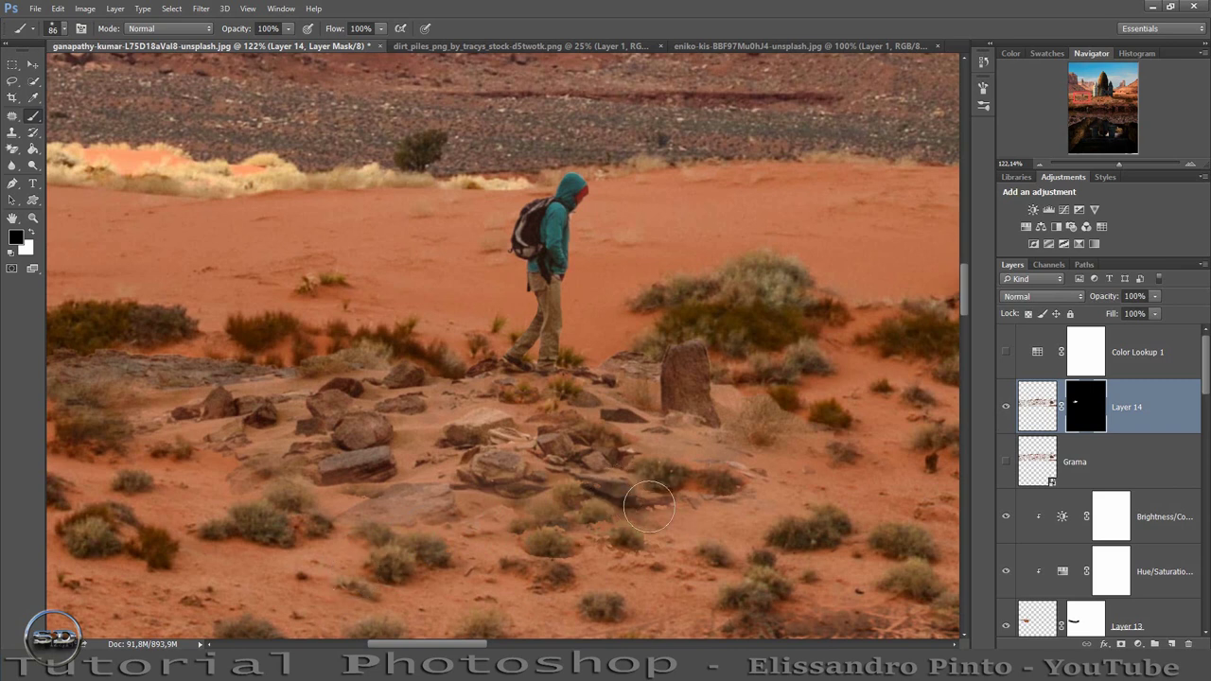
pyautogui.click(1007, 408)
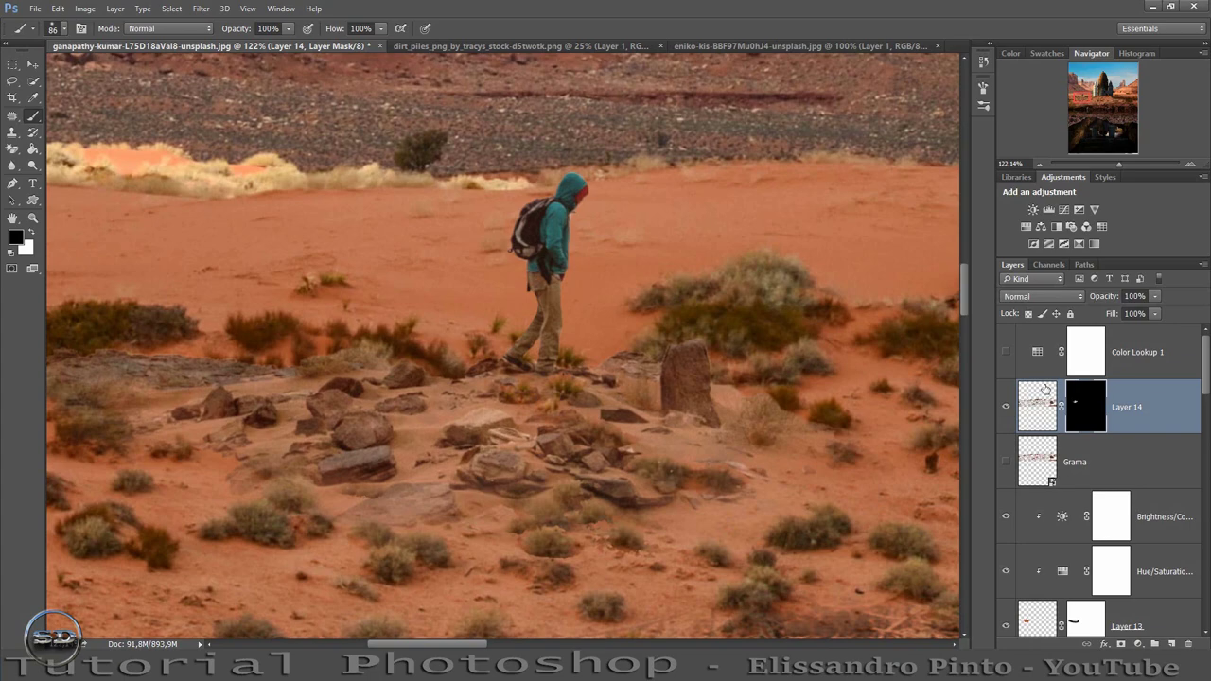
pyautogui.click(1007, 353)
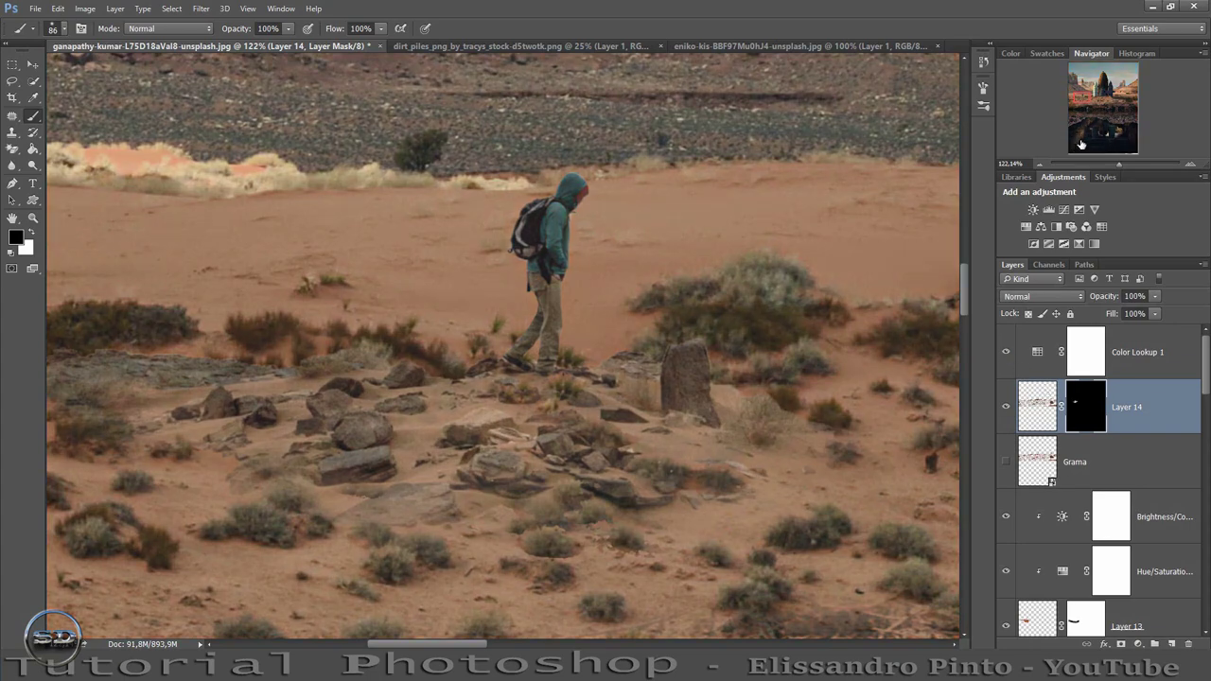
pyautogui.moveTo(1109, 165); pyautogui.dragTo(1098, 167)
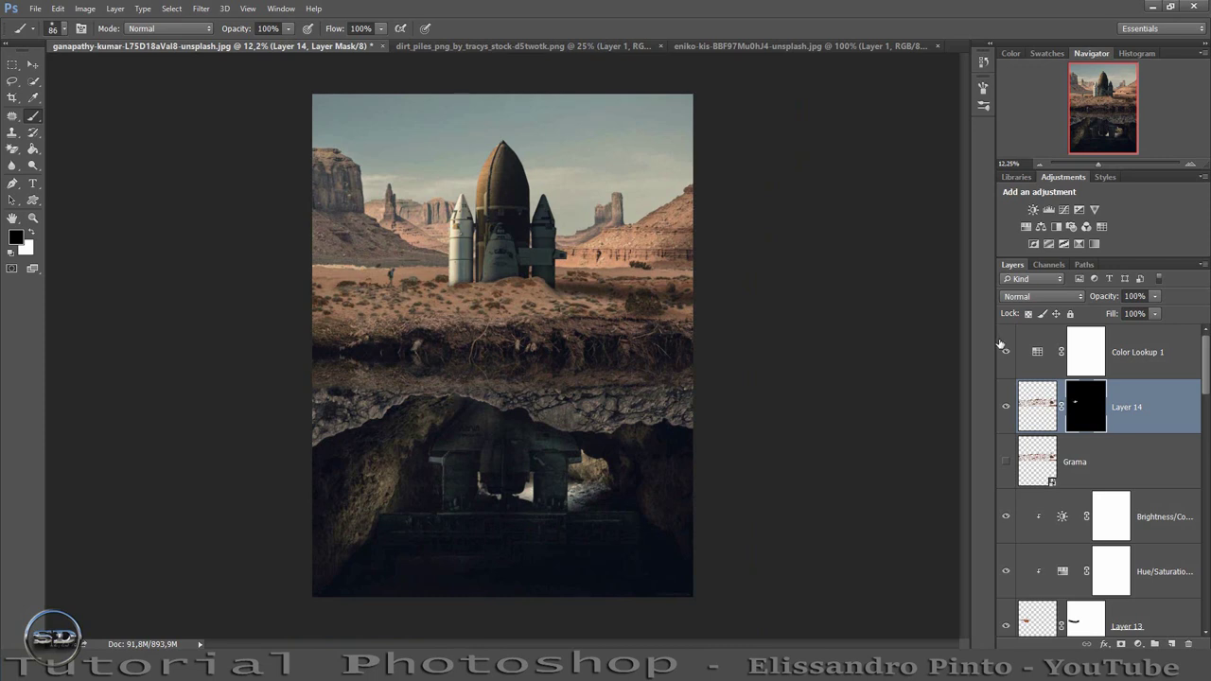
# Paste the birds as a new Bird layer and position them in the sky above the rocket
pyautogui.click(1140, 359)
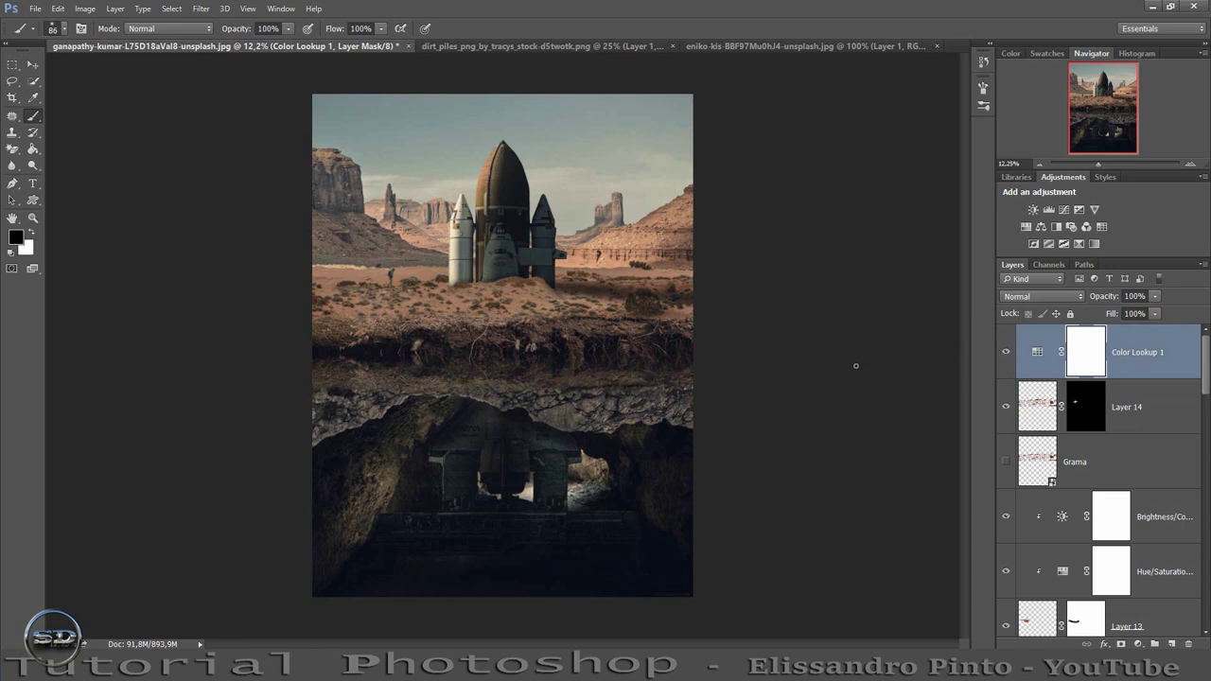
pyautogui.hotkey('ctrl', 'v')
pyautogui.hotkey('ctrl', 't')
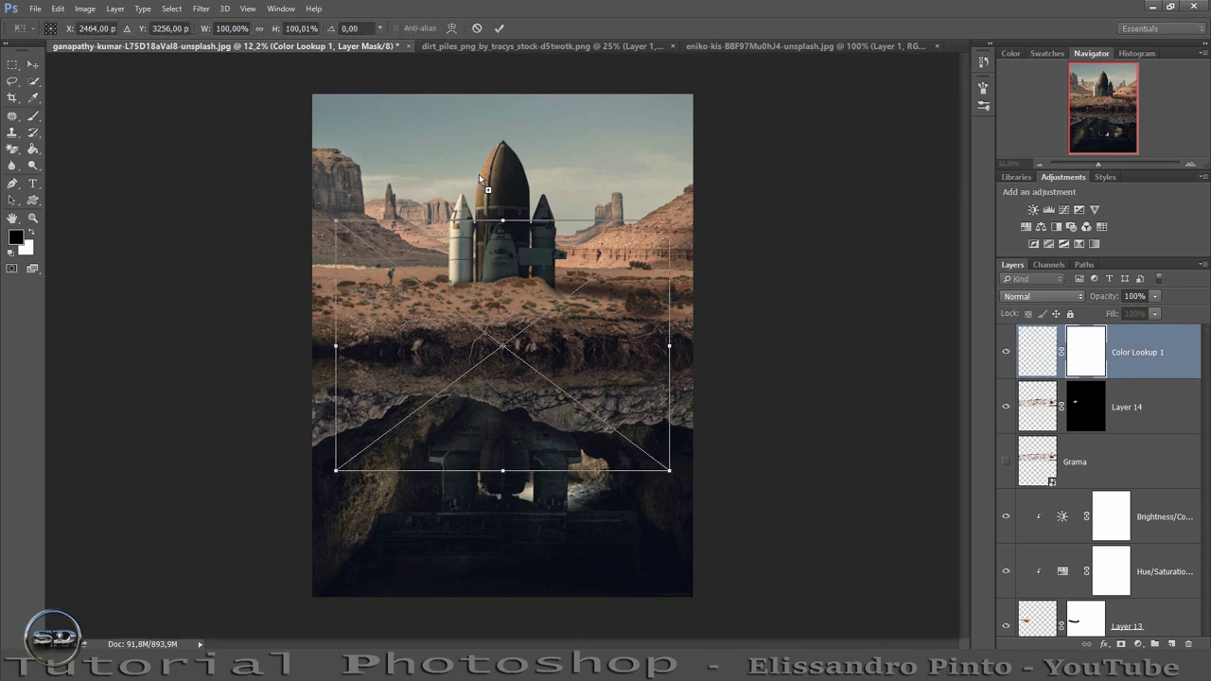
pyautogui.moveTo(577, 329); pyautogui.dragTo(580, 128)
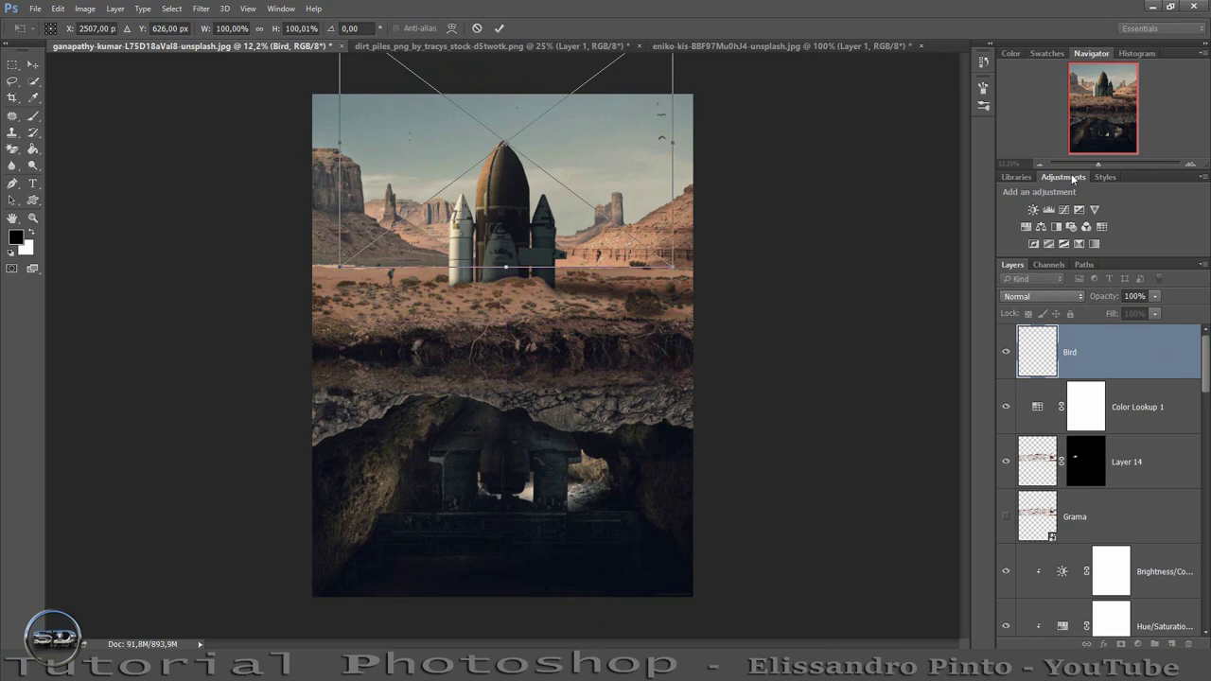
pyautogui.moveTo(1100, 166); pyautogui.dragTo(1110, 160)
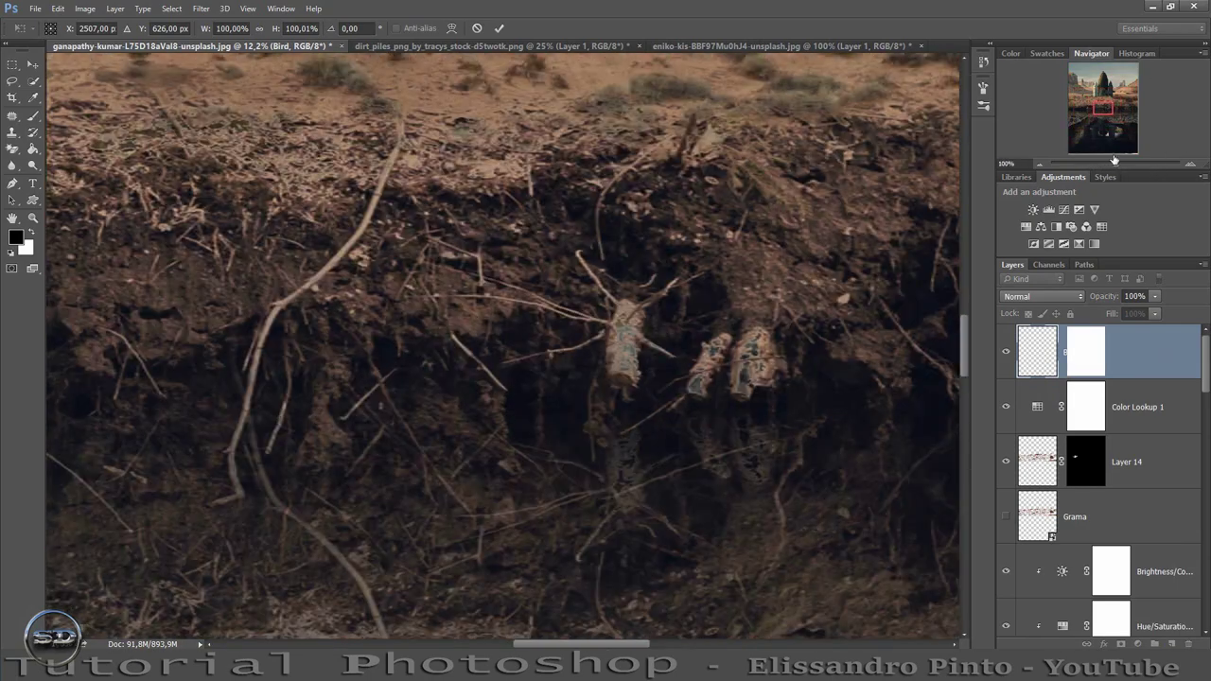
pyautogui.moveTo(1101, 111); pyautogui.dragTo(1103, 62)
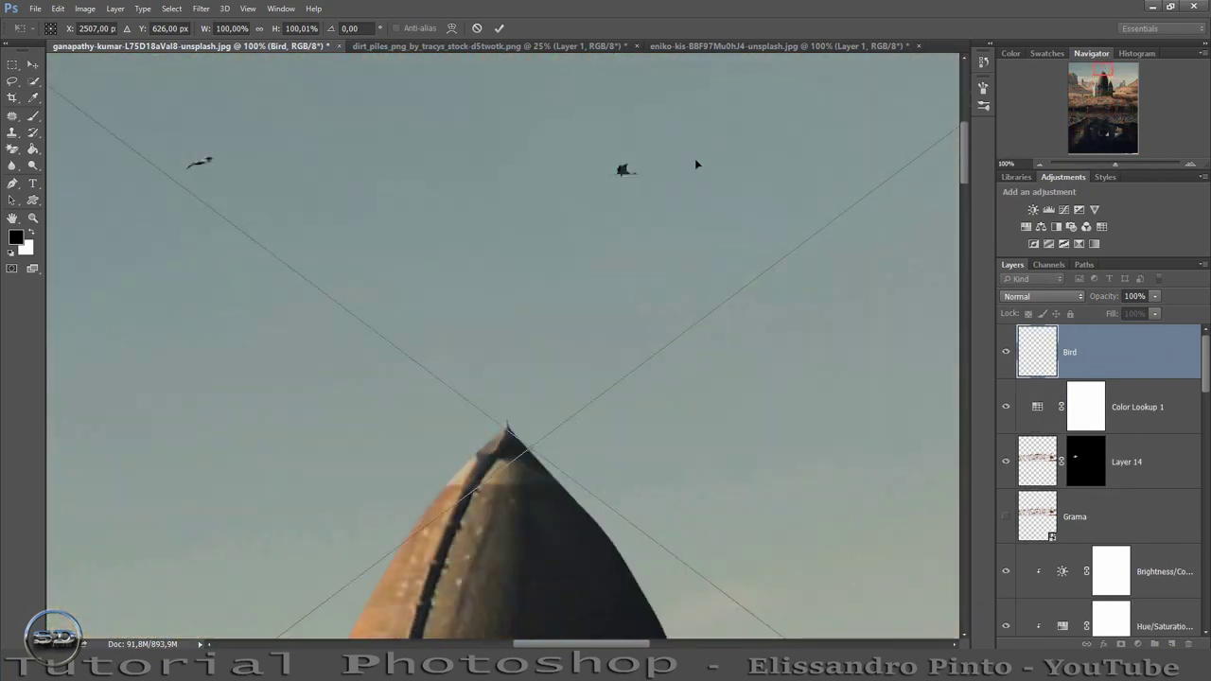
pyautogui.moveTo(695, 165)
pyautogui.mouseDown()
pyautogui.moveTo(643, 391)
pyautogui.moveTo(638, 372)
pyautogui.mouseUp()
# Set the Bird layer to 69% opacity, add a layer mask and paint out extra birds
pyautogui.moveTo(1106, 298); pyautogui.dragTo(1087, 299)
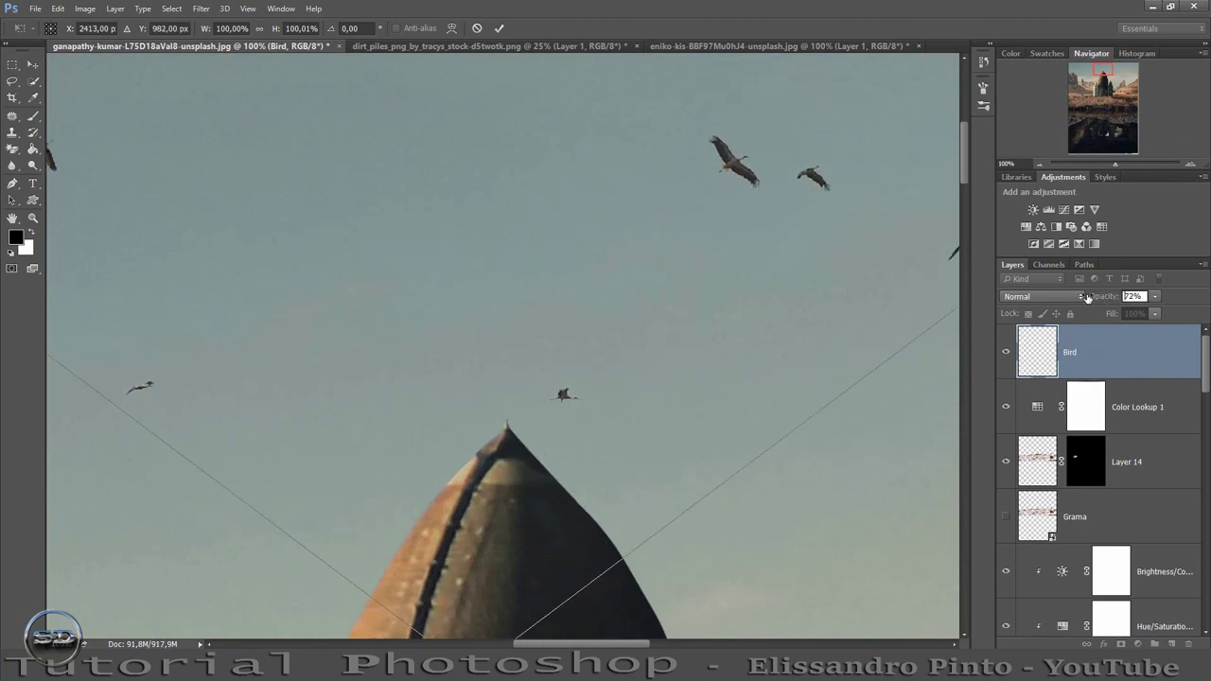
pyautogui.moveTo(1112, 166); pyautogui.dragTo(1105, 167)
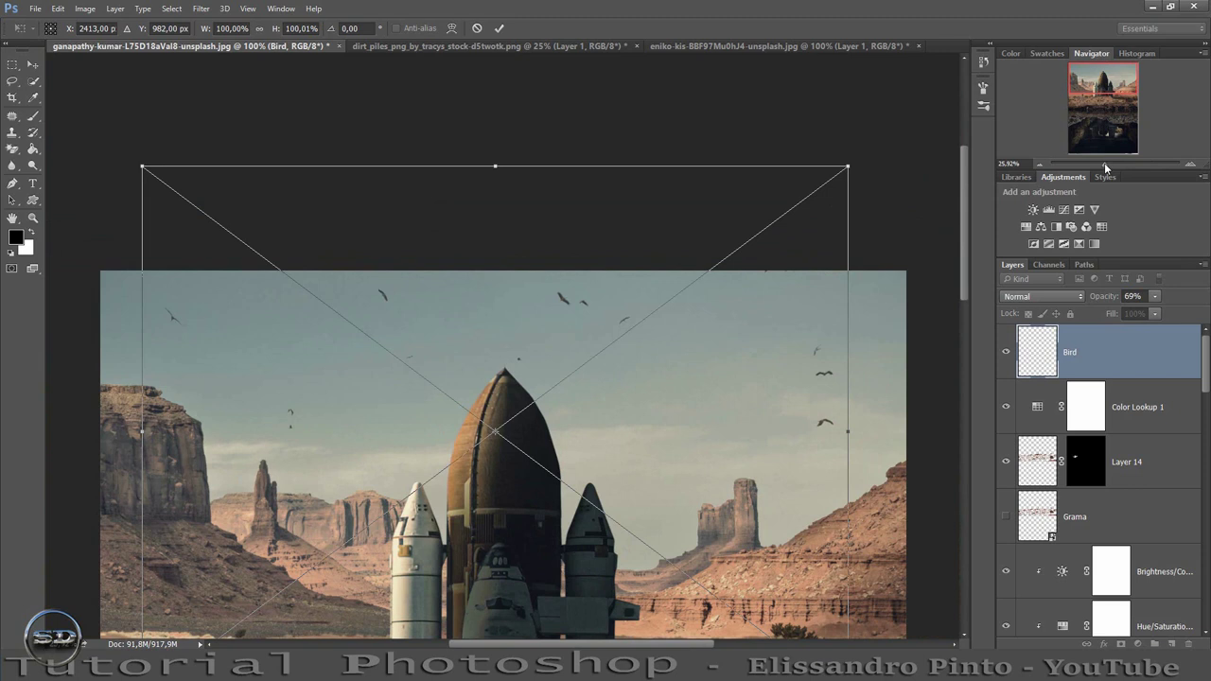
pyautogui.click(499, 30)
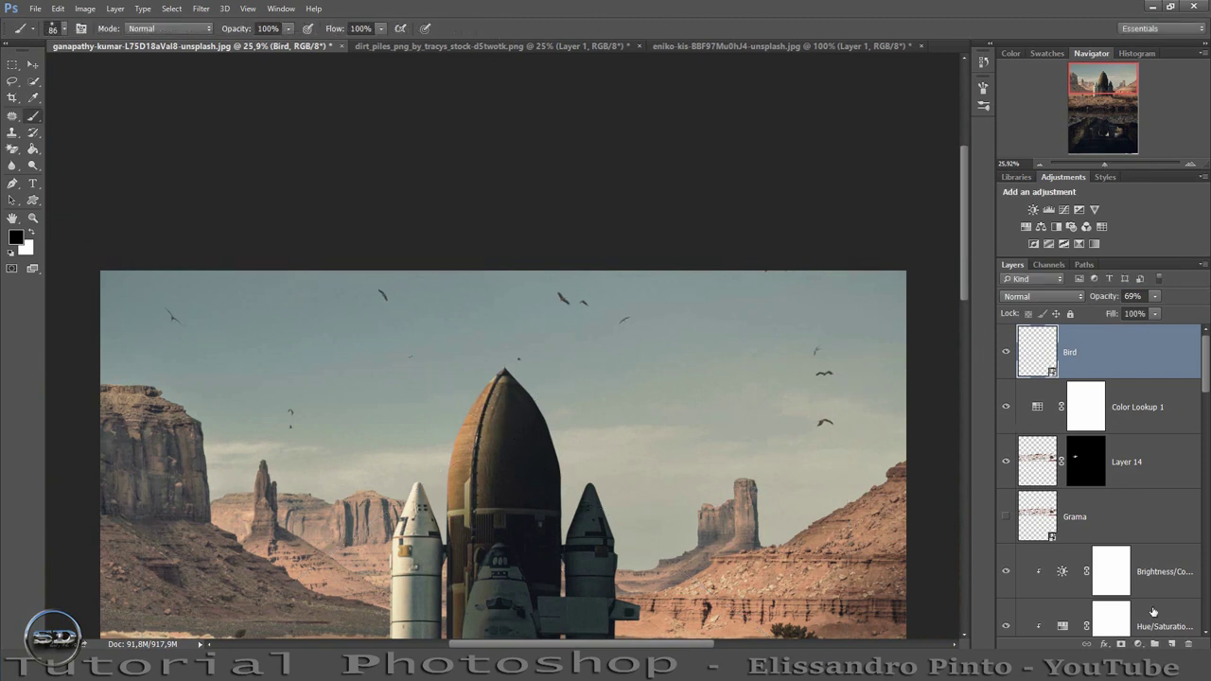
pyautogui.click(1120, 644)
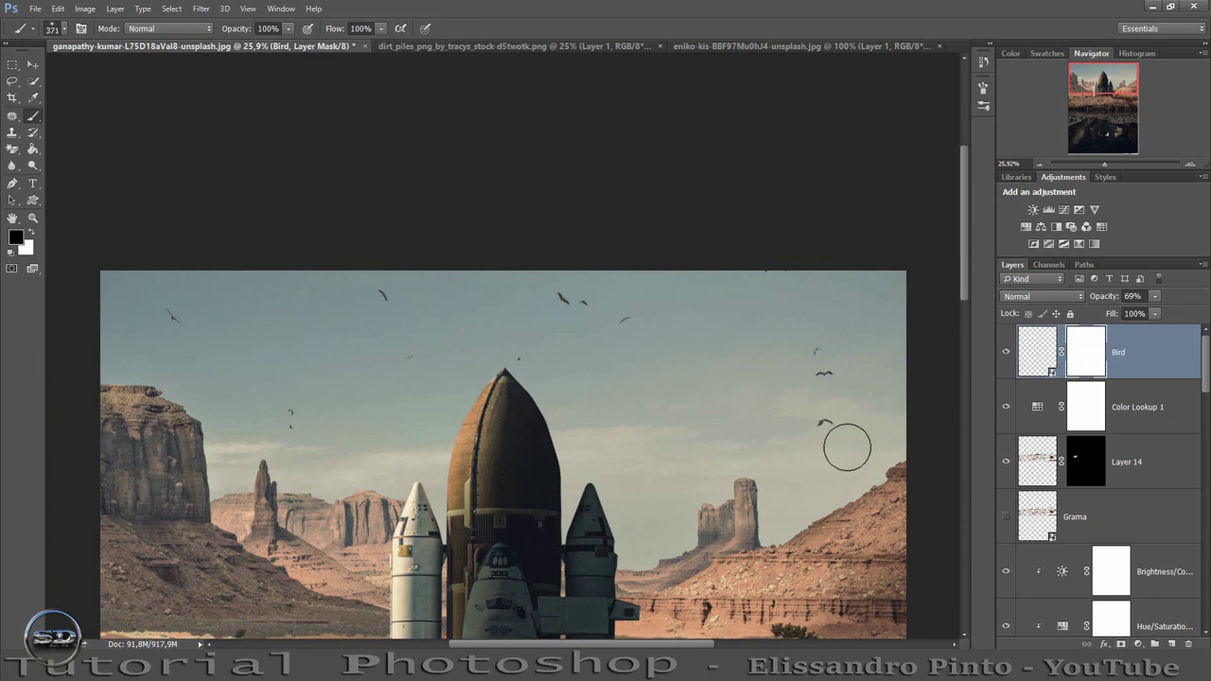
pyautogui.moveTo(846, 440); pyautogui.dragTo(824, 292)
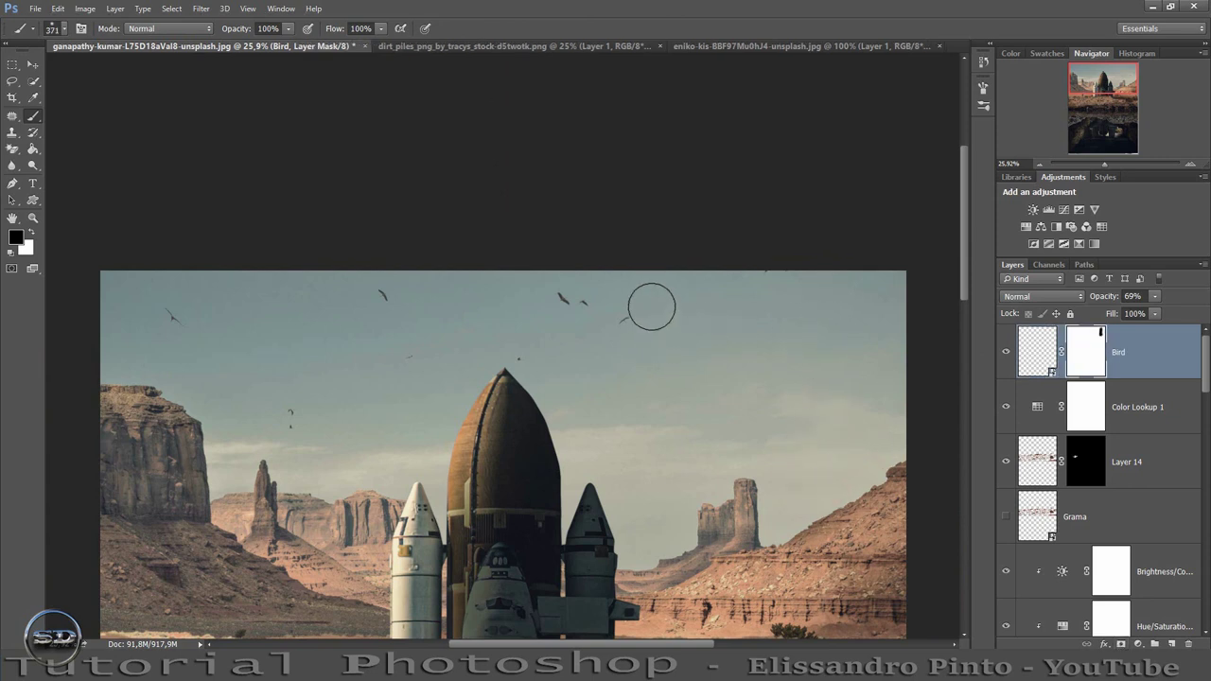
pyautogui.moveTo(608, 338)
pyautogui.mouseDown()
pyautogui.moveTo(556, 286)
pyautogui.moveTo(518, 373)
pyautogui.mouseUp()
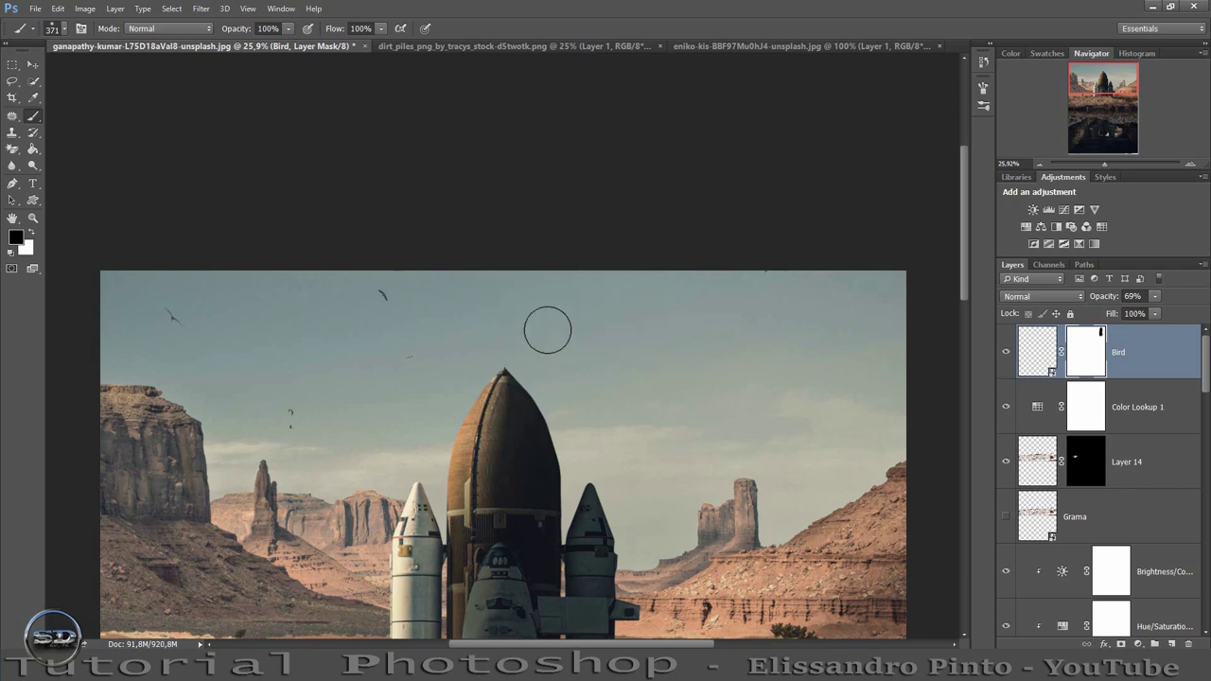
pyautogui.moveTo(1104, 166); pyautogui.dragTo(1098, 167)
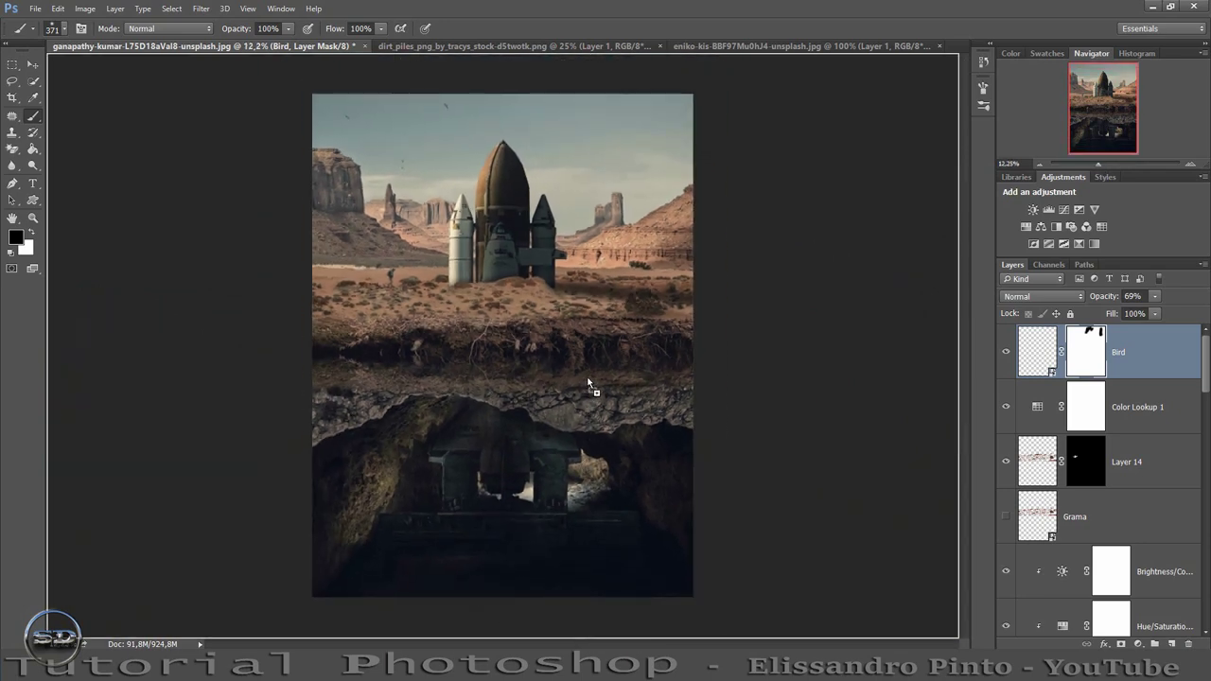
# Scale a second flock of birds to about a third and place it in the upper sky
pyautogui.hotkey('ctrl', 't')
pyautogui.moveTo(586, 374); pyautogui.dragTo(635, 271)
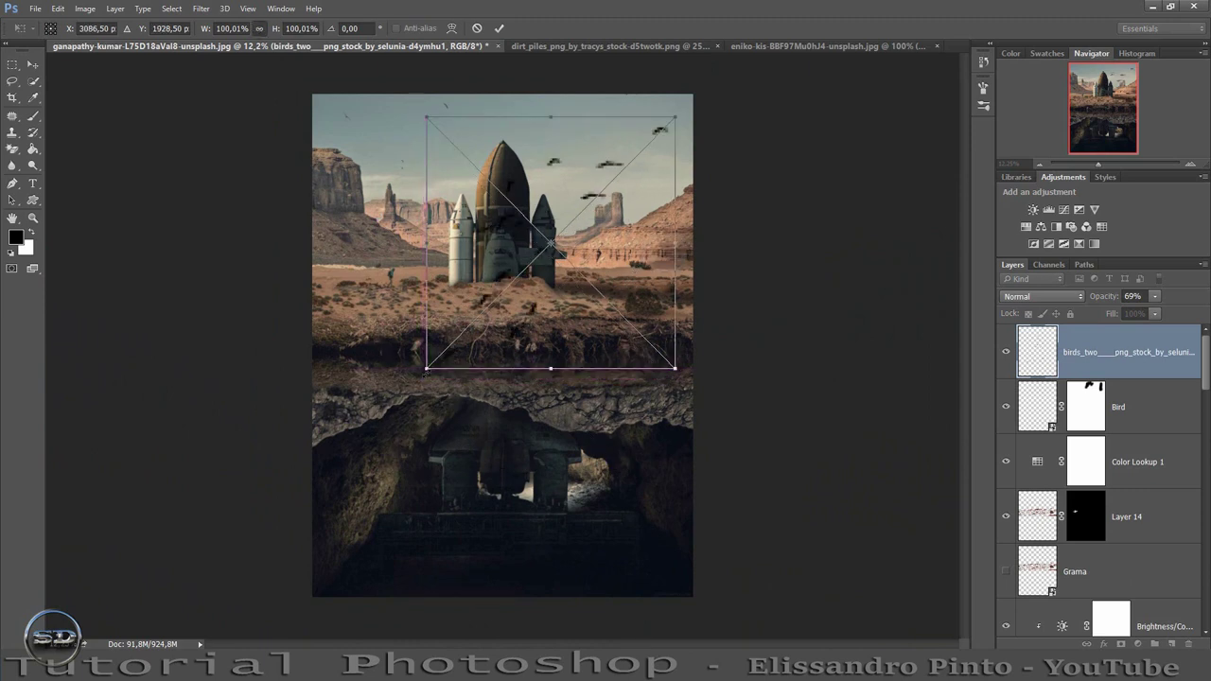
pyautogui.moveTo(426, 369)
pyautogui.mouseDown()
pyautogui.moveTo(567, 203)
pyautogui.moveTo(586, 207)
pyautogui.mouseUp()
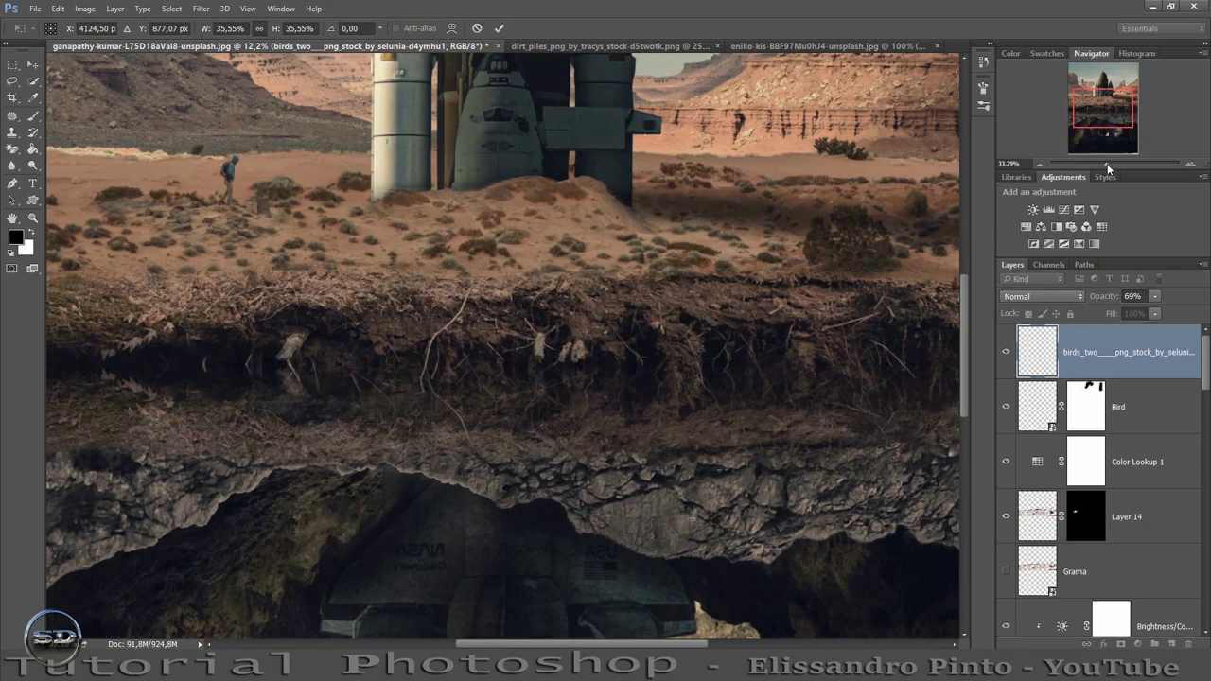
pyautogui.moveTo(1093, 165); pyautogui.dragTo(1110, 167)
pyautogui.click(1107, 101)
pyautogui.moveTo(1107, 101); pyautogui.dragTo(1120, 74)
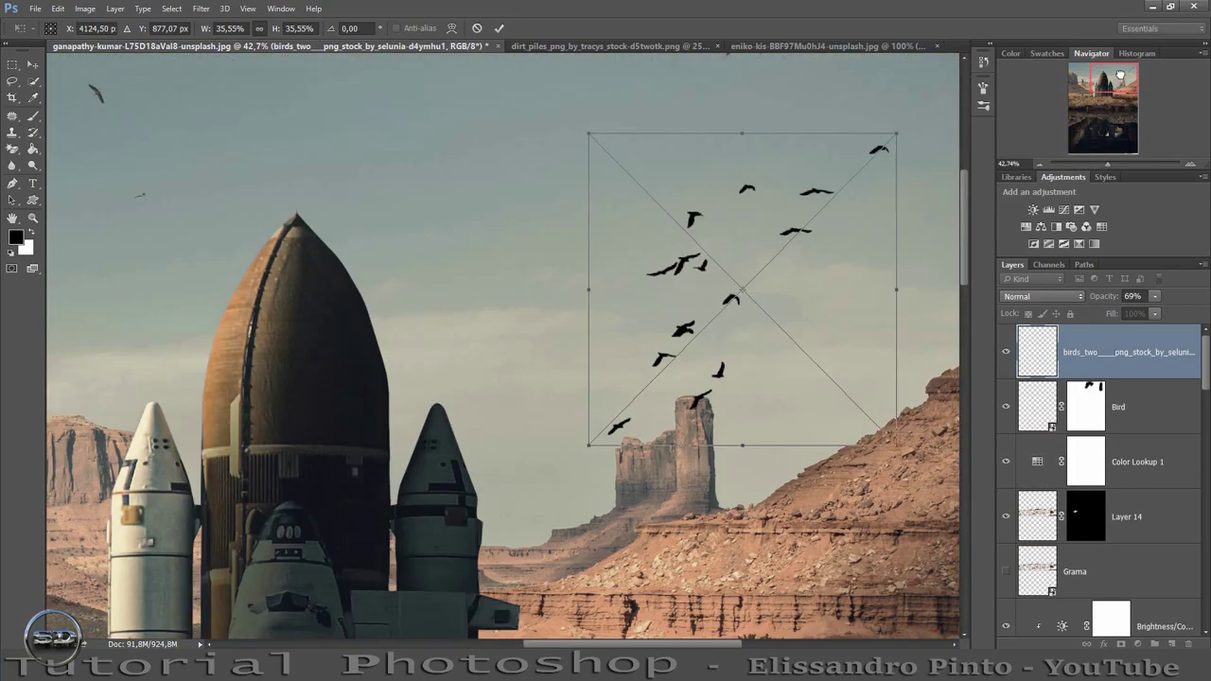
pyautogui.moveTo(820, 244); pyautogui.dragTo(779, 157)
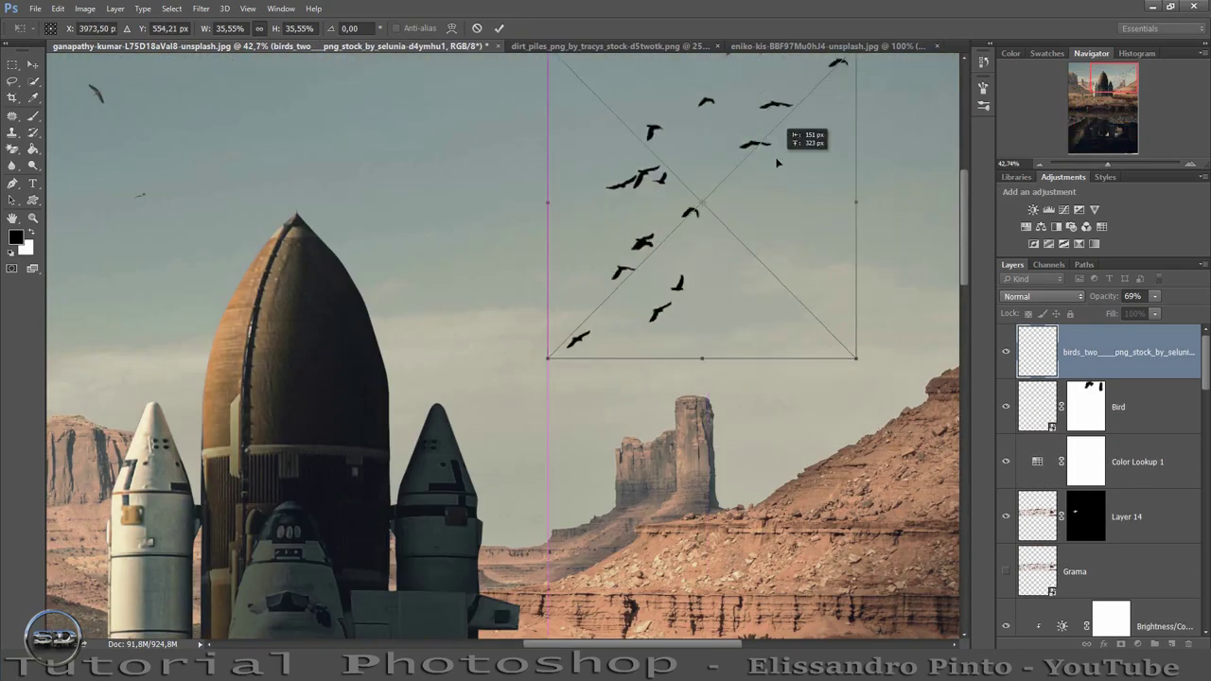
pyautogui.click(498, 28)
pyautogui.press('b')
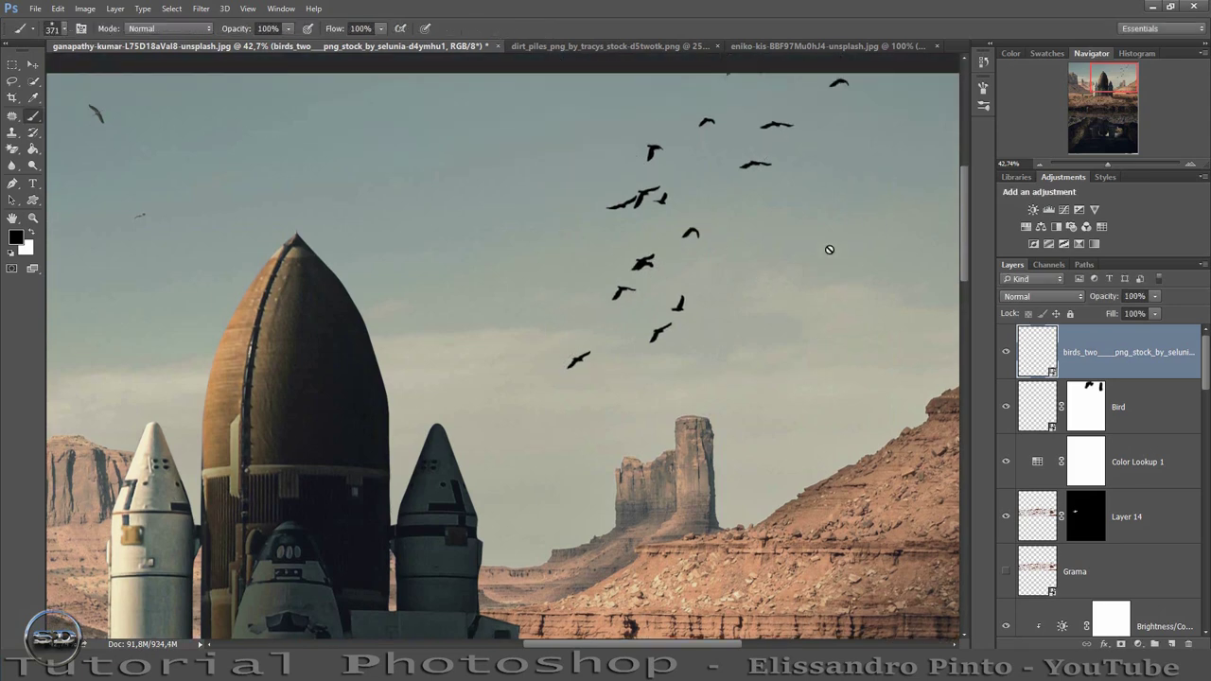
# Rasterize the flock layer and erase several birds, including the middle cluster
pyautogui.rightClick(1159, 372)
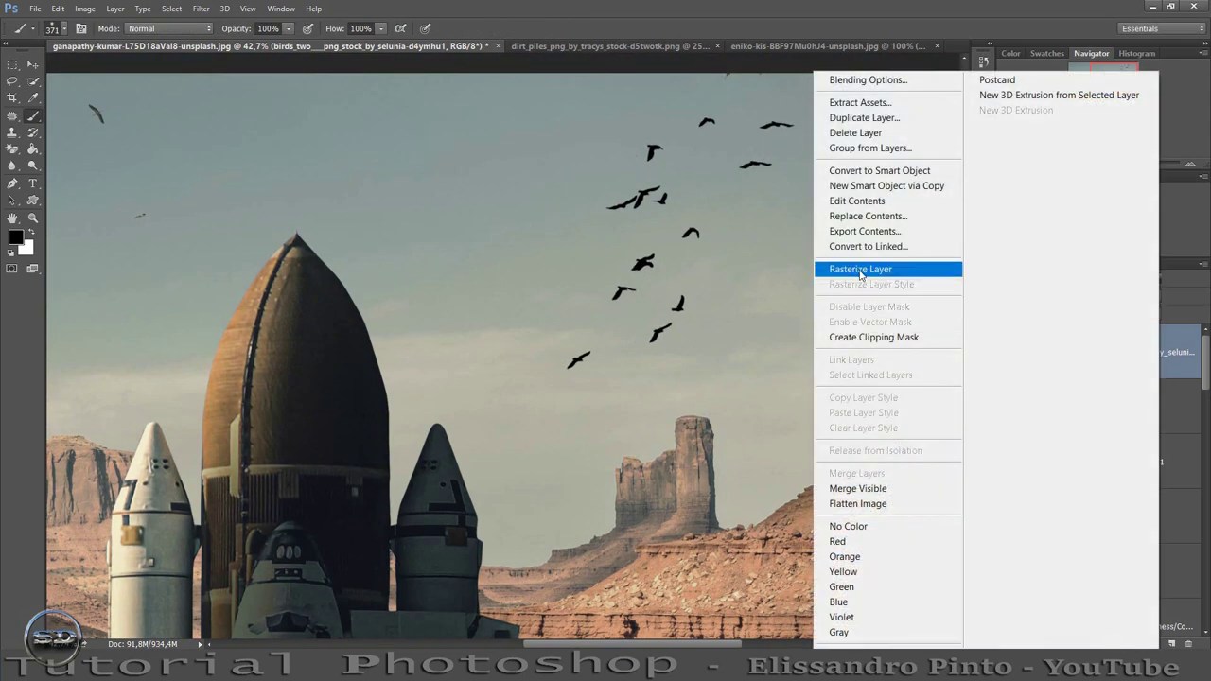
pyautogui.click(889, 267)
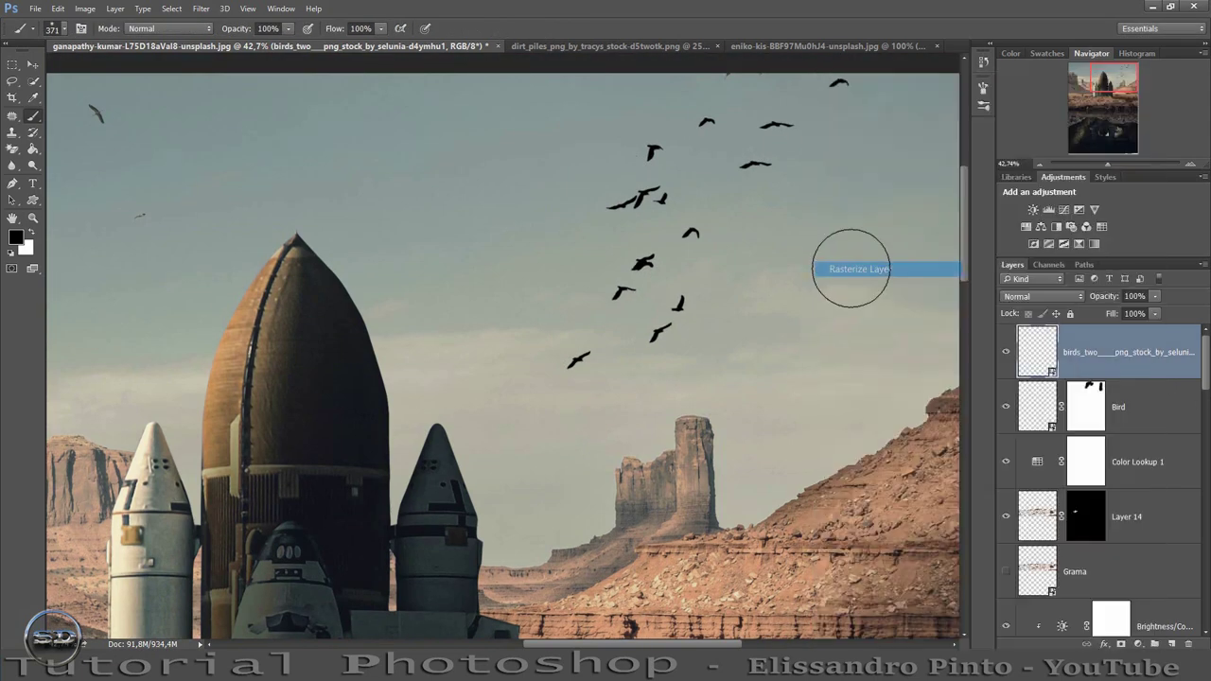
pyautogui.rightClick(13, 152)
pyautogui.click(57, 148)
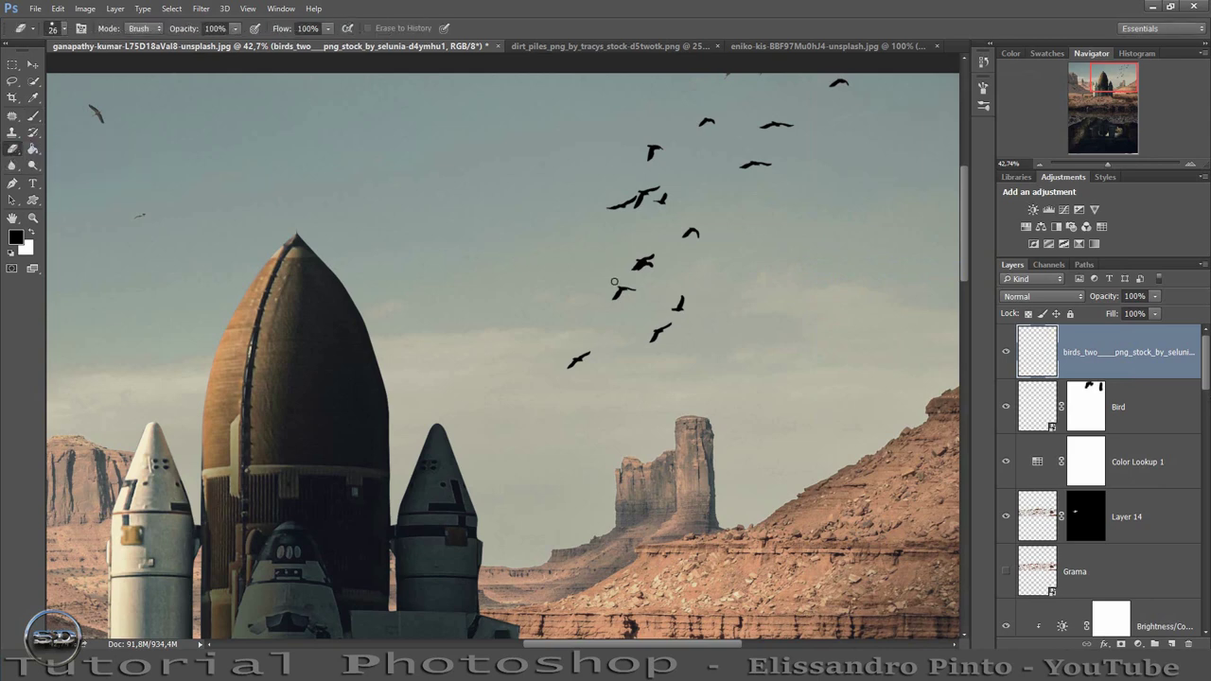
pyautogui.moveTo(614, 283)
pyautogui.mouseDown()
pyautogui.moveTo(653, 283)
pyautogui.moveTo(580, 373)
pyautogui.moveTo(554, 350)
pyautogui.mouseUp()
pyautogui.scroll(3, 554, 351)
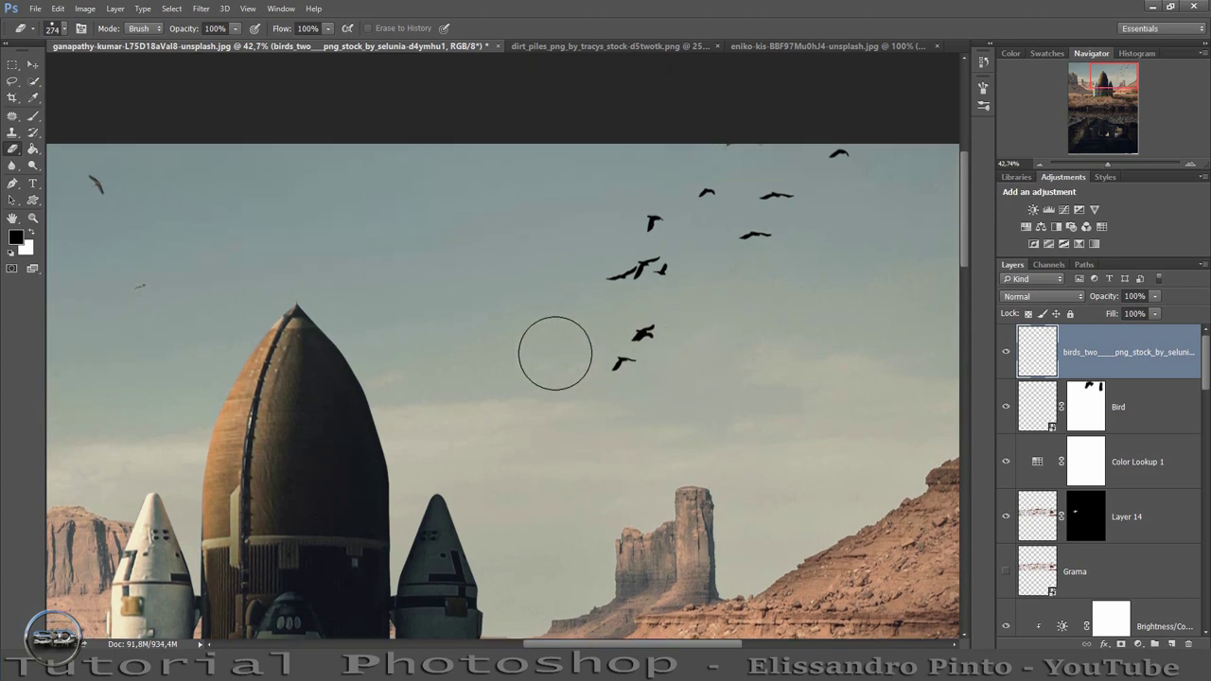
pyautogui.moveTo(639, 339); pyautogui.dragTo(619, 370)
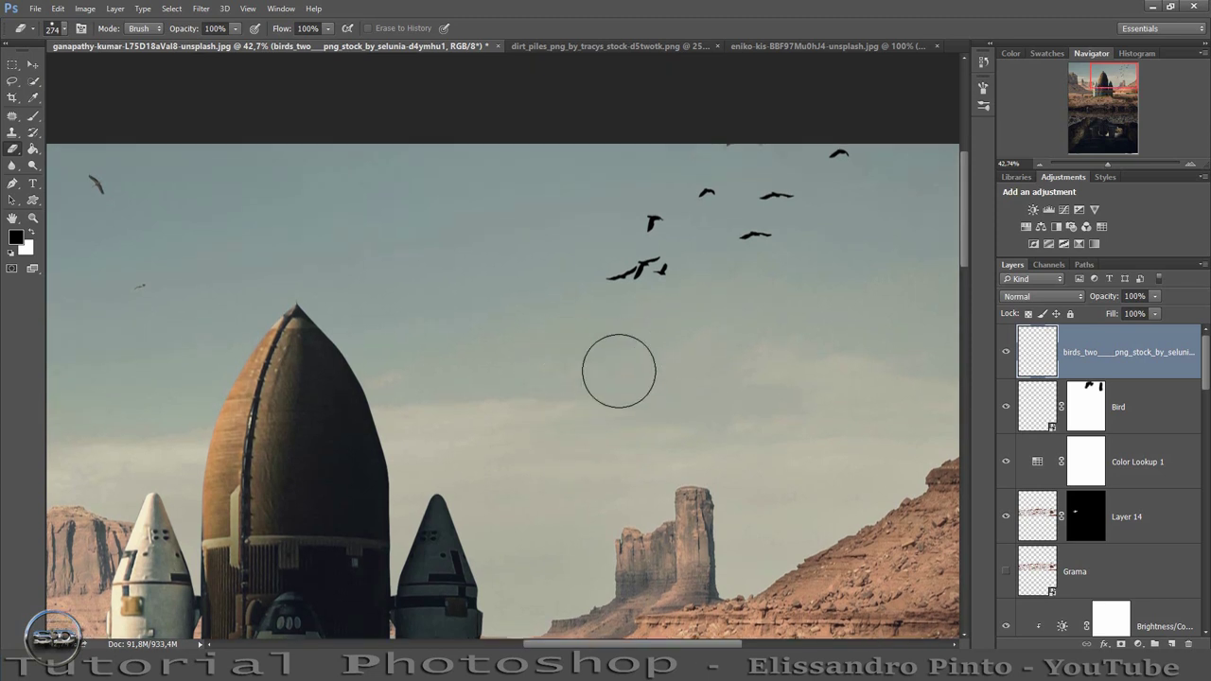
pyautogui.click(637, 272)
pyautogui.click(650, 221)
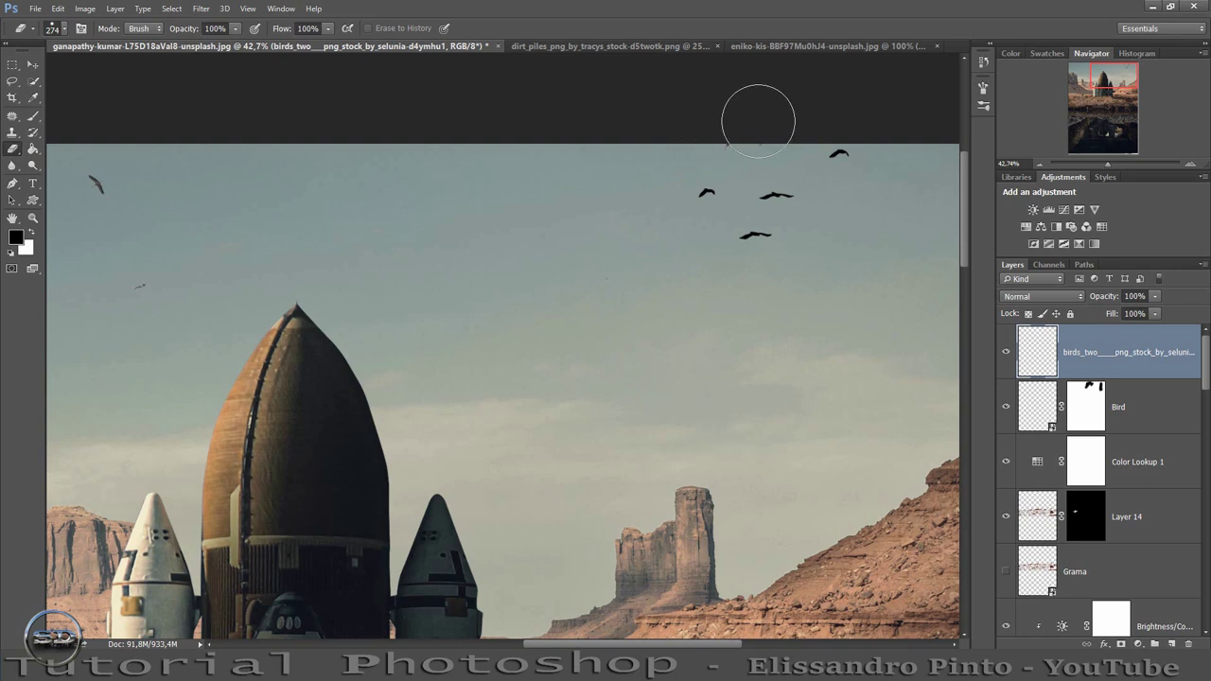
# Shrink the remaining birds into a smaller group and lower the layer's fill to 67%
pyautogui.click(33, 62)
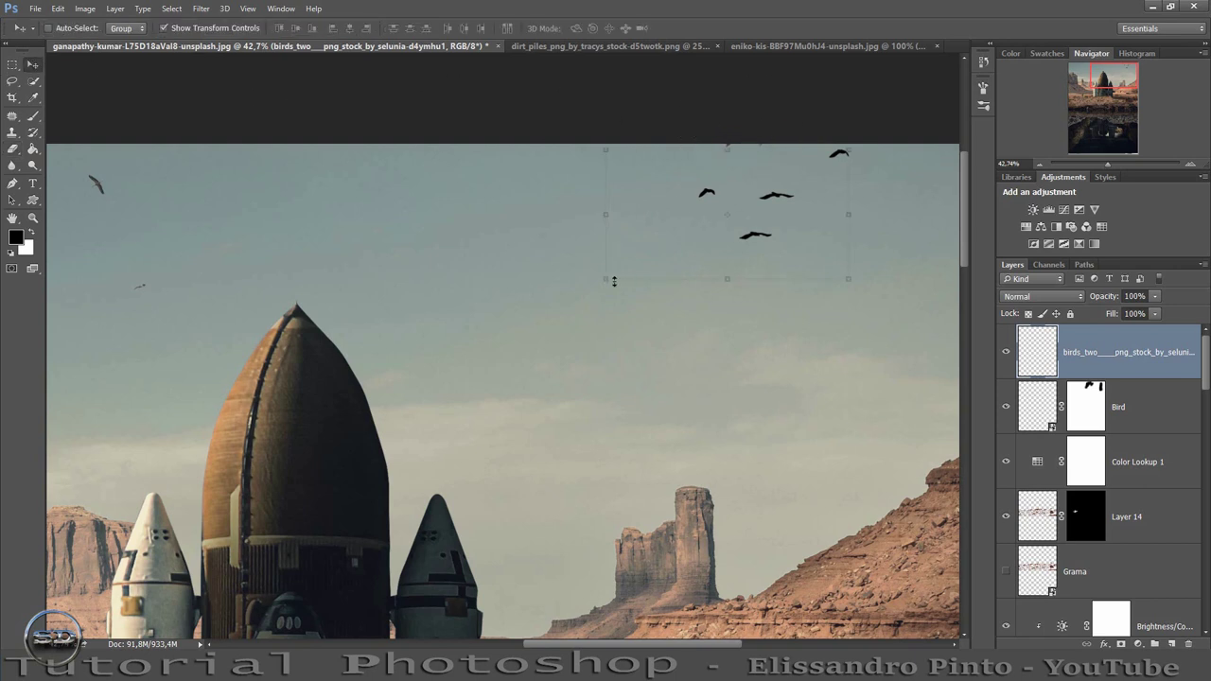
pyautogui.moveTo(606, 279)
pyautogui.mouseDown()
pyautogui.moveTo(698, 219)
pyautogui.moveTo(700, 297)
pyautogui.mouseUp()
pyautogui.click(649, 29)
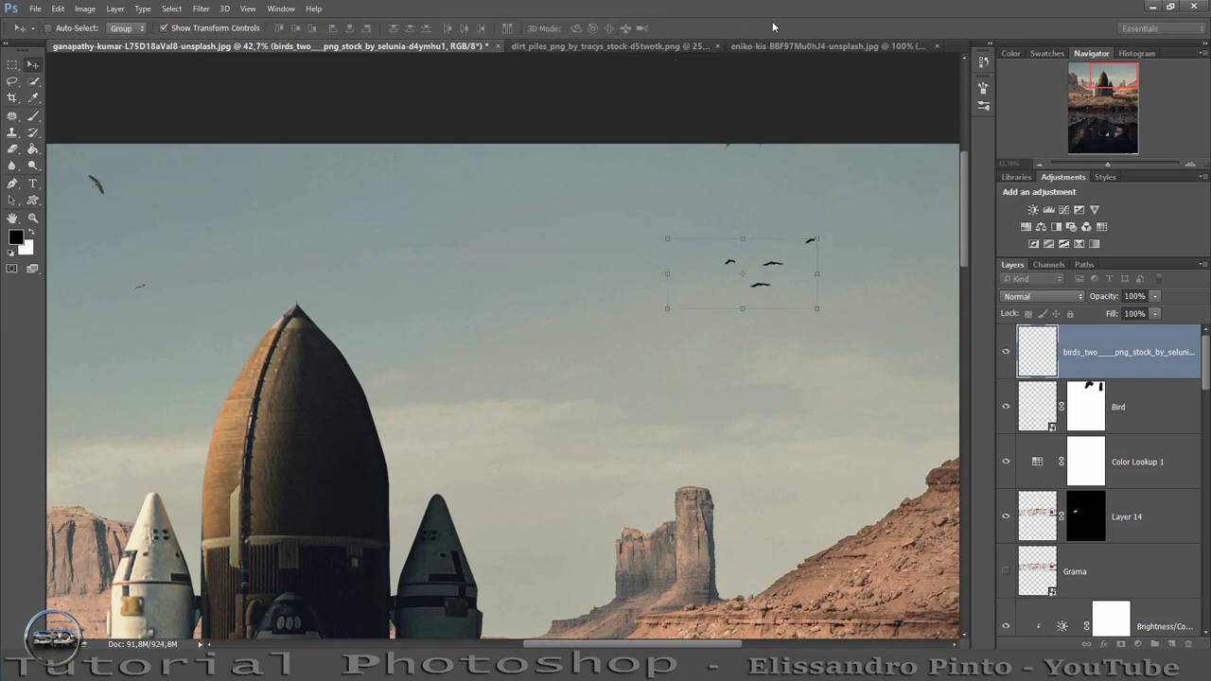
pyautogui.moveTo(1112, 315); pyautogui.dragTo(1095, 315)
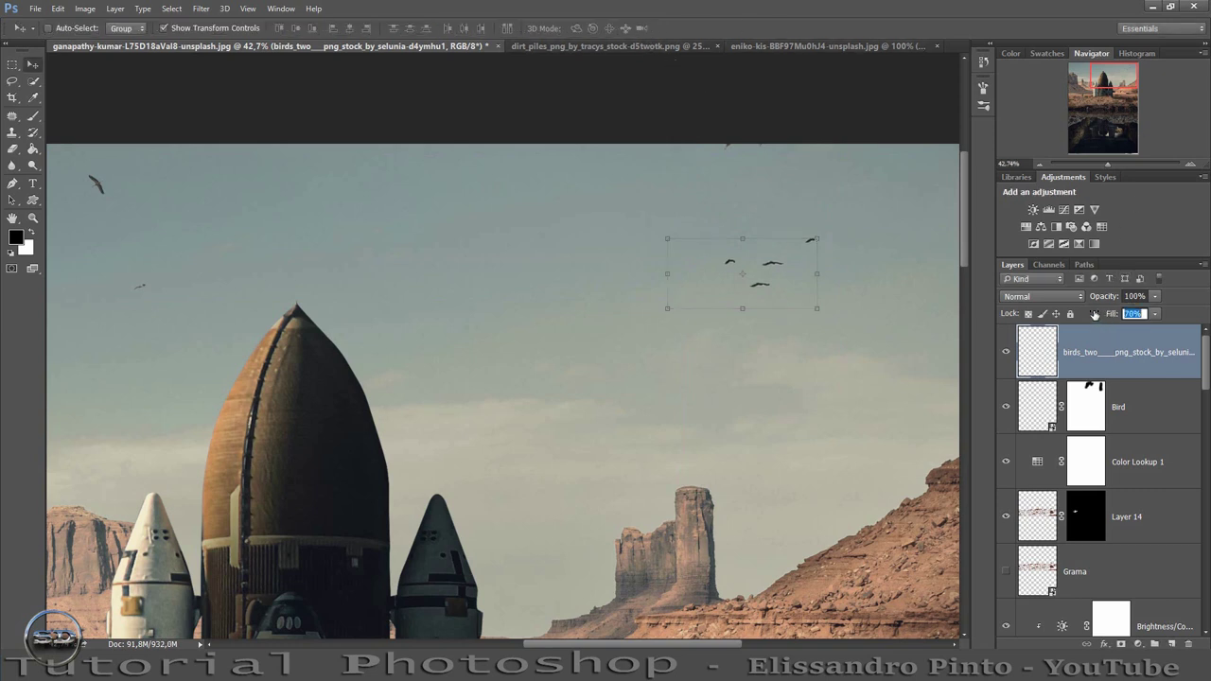
pyautogui.write('67')
pyautogui.click(33, 115)
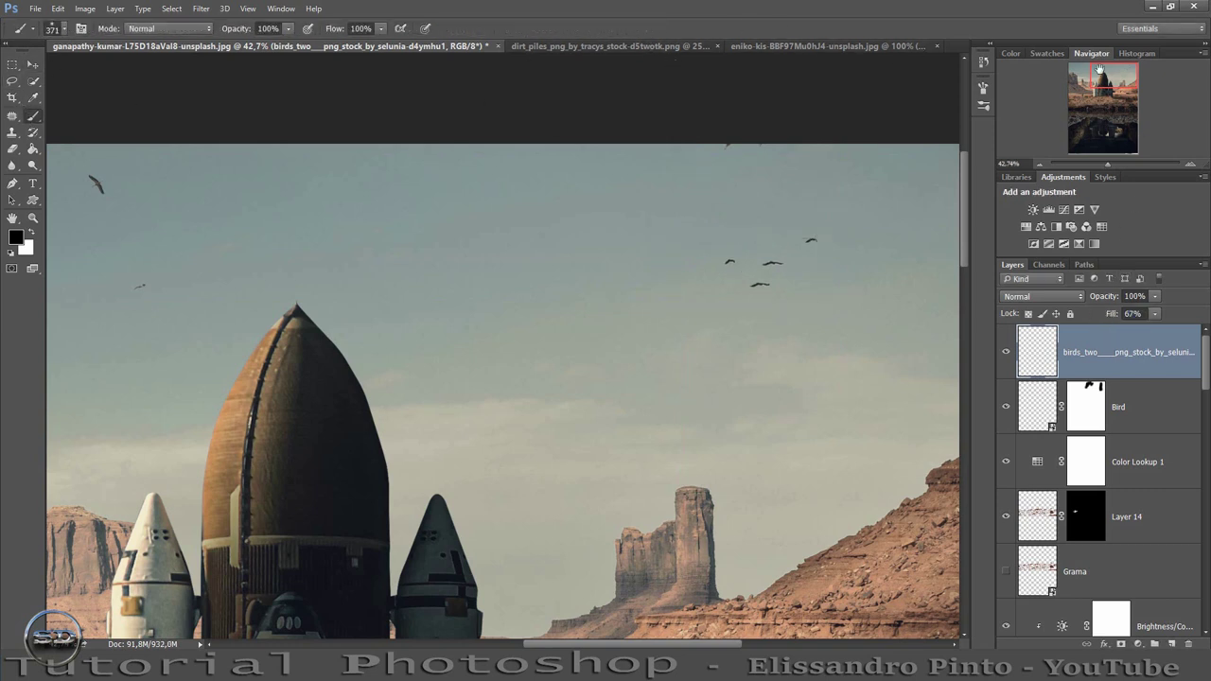
pyautogui.moveTo(1107, 164); pyautogui.dragTo(1099, 165)
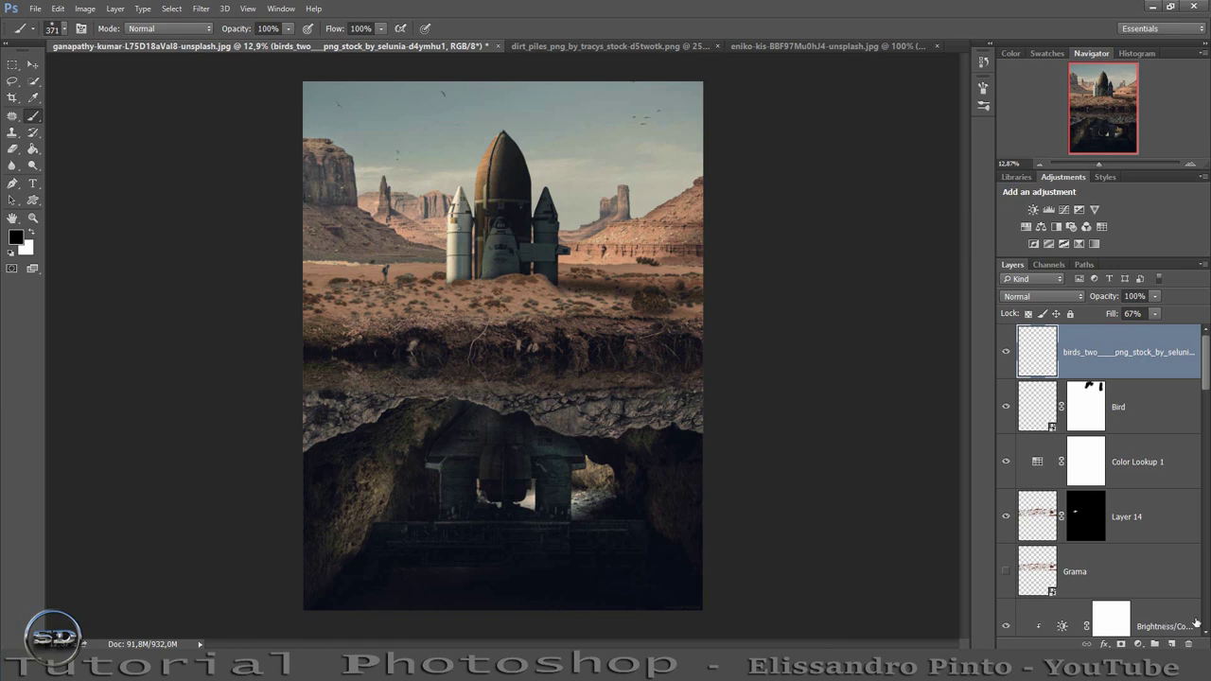
# Add a new Layer 15 on top and fill it solid black with the Paint Bucket
pyautogui.click(1171, 643)
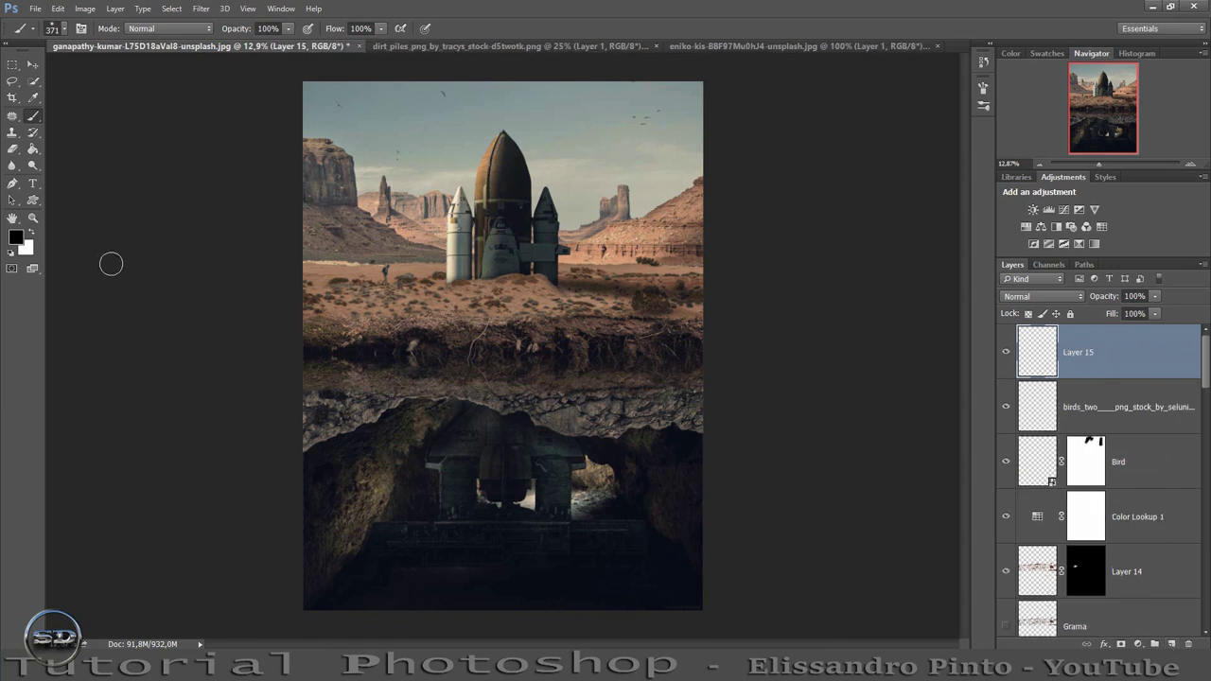
pyautogui.click(33, 148)
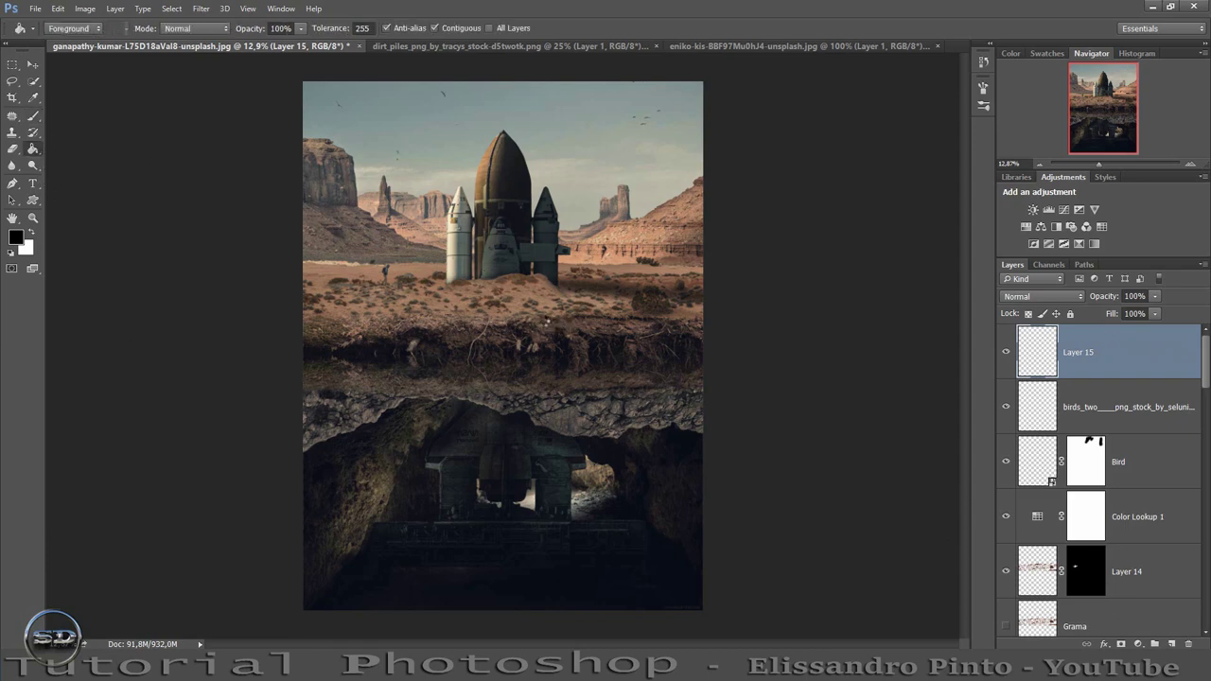
pyautogui.click(545, 322)
pyautogui.click(200, 9)
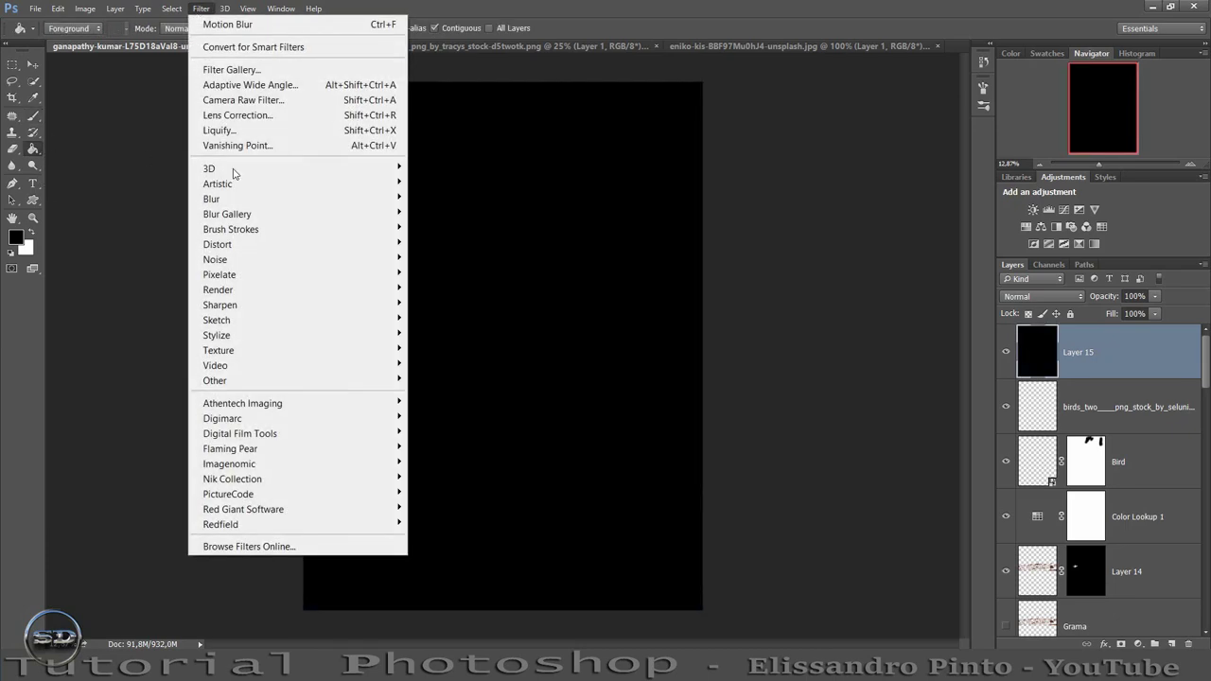
pyautogui.moveTo(218, 289)
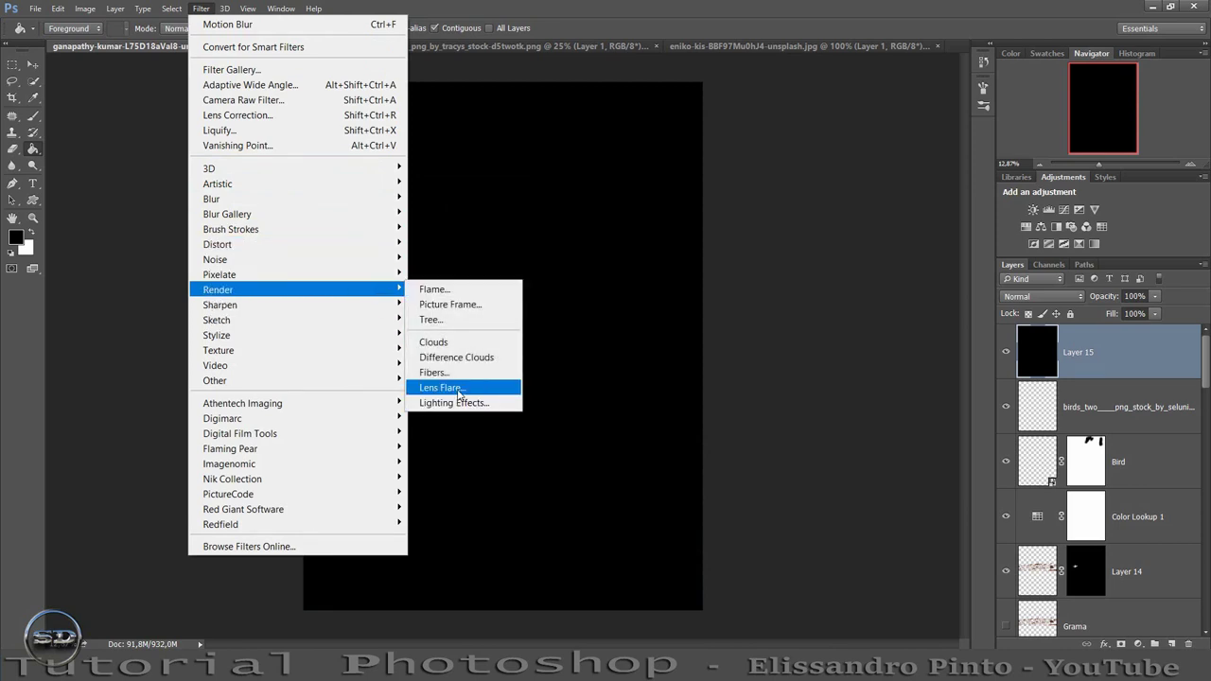
# Render a Lens Flare on Layer 15 with brightness about 183%, centred left
pyautogui.click(444, 386)
pyautogui.click(501, 220)
pyautogui.moveTo(500, 221); pyautogui.dragTo(483, 227)
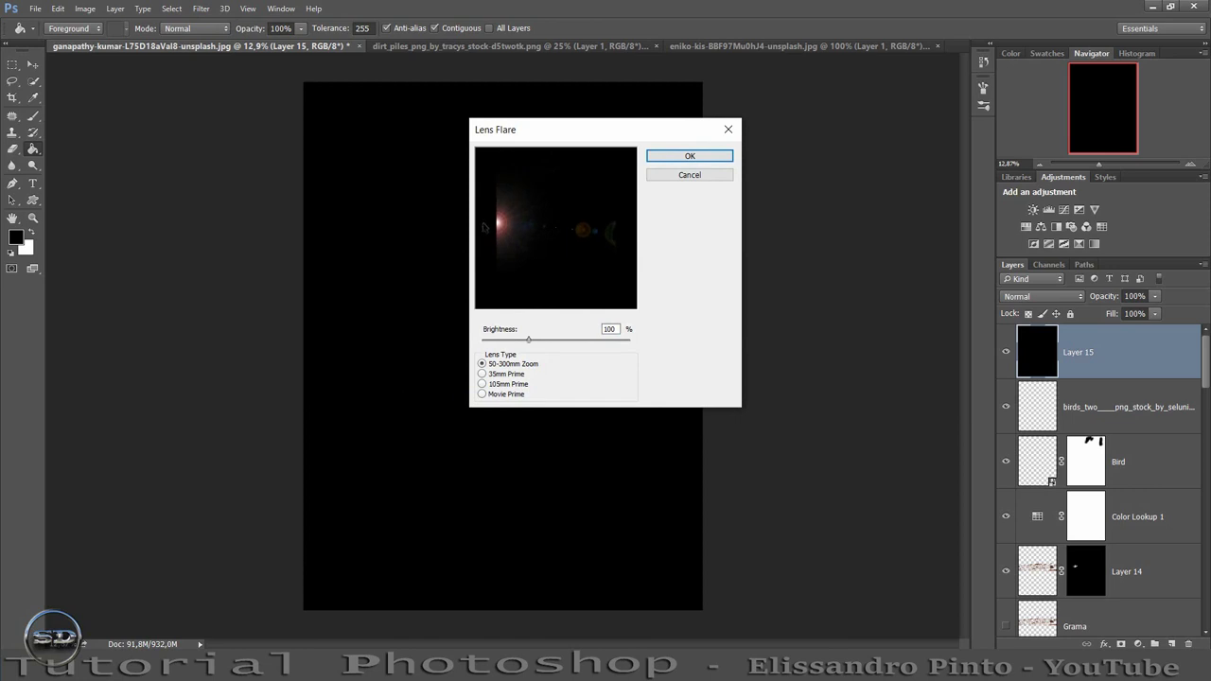
pyautogui.moveTo(528, 338); pyautogui.dragTo(568, 338)
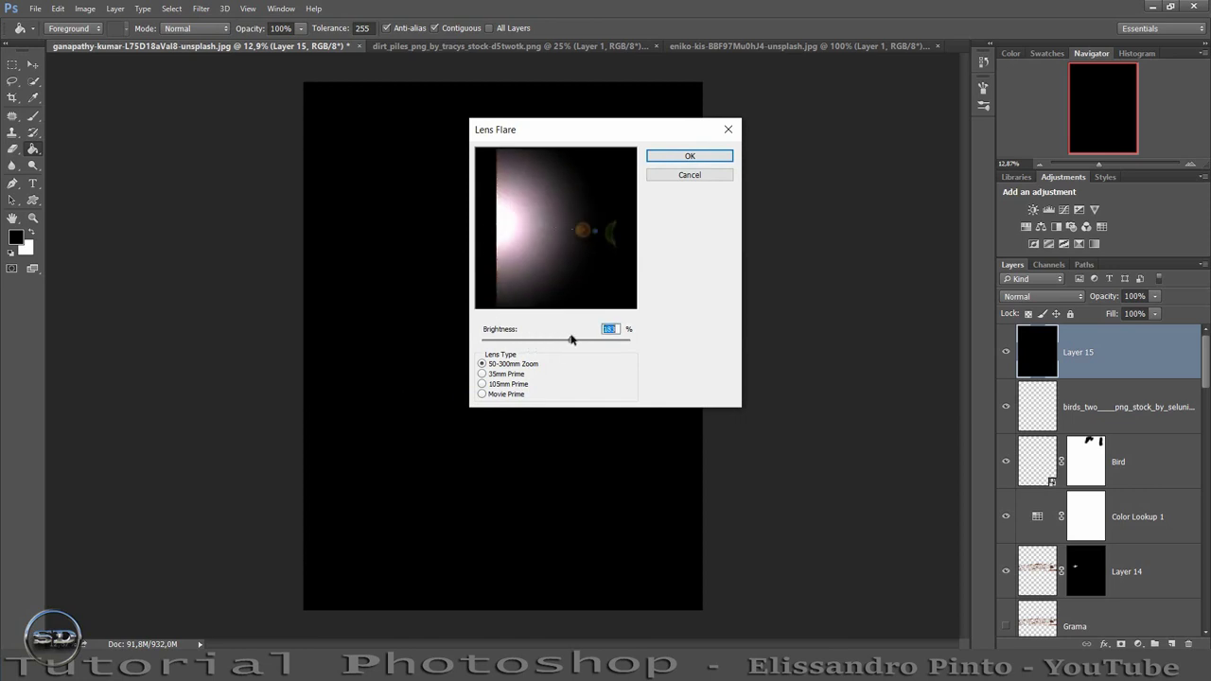
pyautogui.click(685, 156)
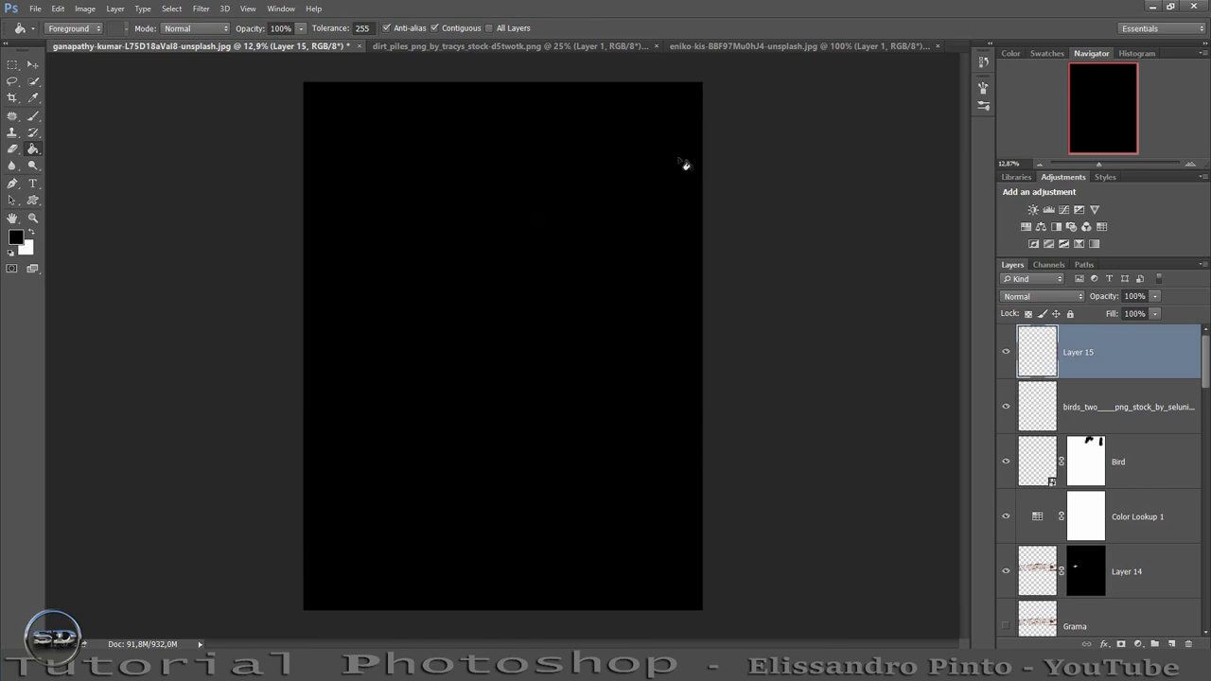
# Set Layer 15 to Screen blending and move the flare up beside the rocket's nose
pyautogui.click(1021, 301)
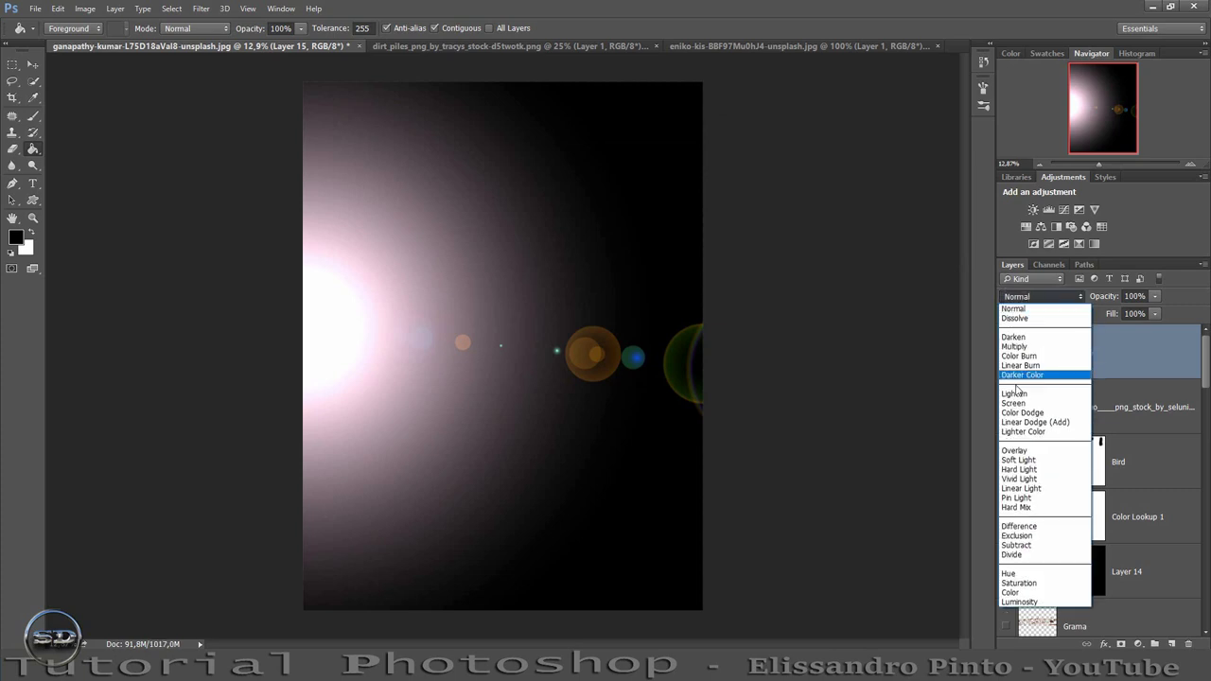
pyautogui.click(1014, 404)
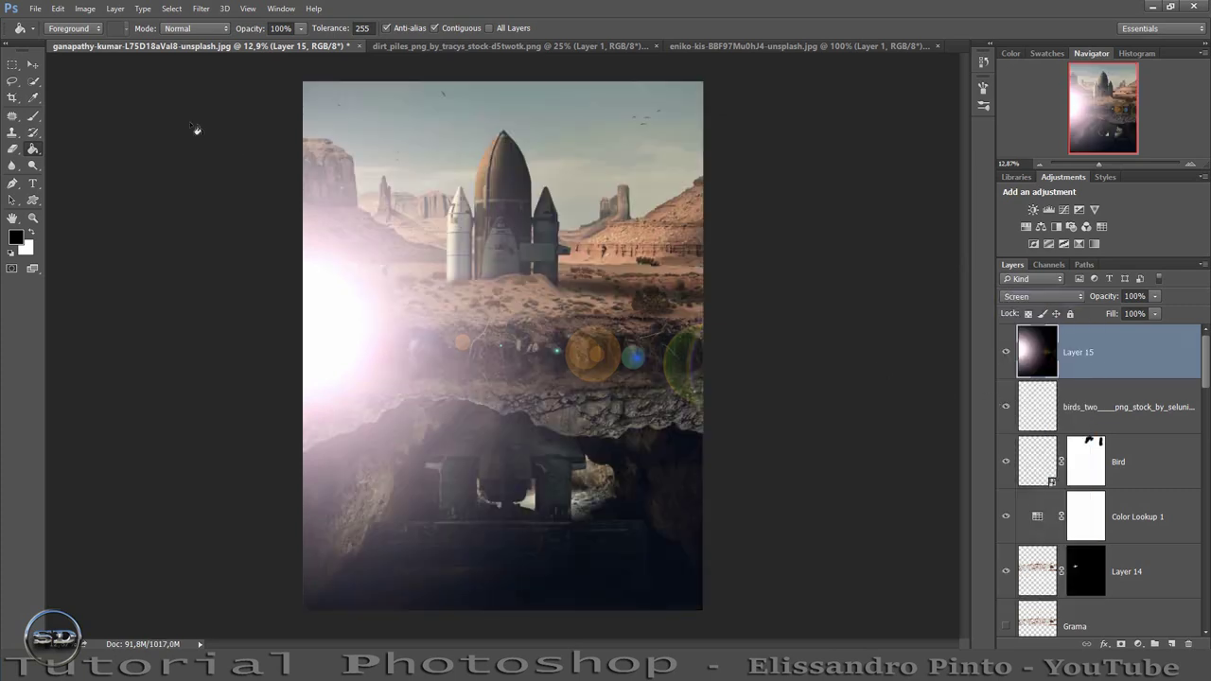
pyautogui.click(34, 65)
pyautogui.moveTo(425, 298)
pyautogui.mouseDown()
pyautogui.moveTo(359, 133)
pyautogui.moveTo(333, 118)
pyautogui.moveTo(340, 105)
pyautogui.moveTo(255, 94)
pyautogui.mouseUp()
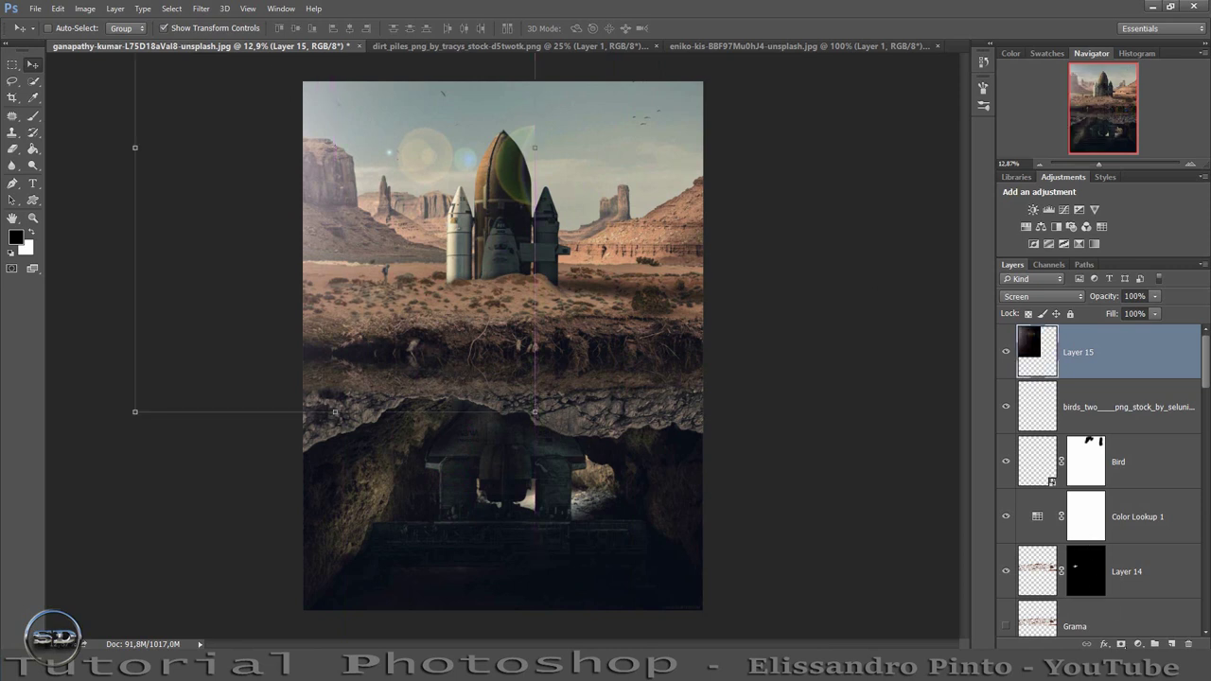
# Mask the flare glow off the rocket's nose with a large soft black brush
pyautogui.click(1121, 643)
pyautogui.click(33, 115)
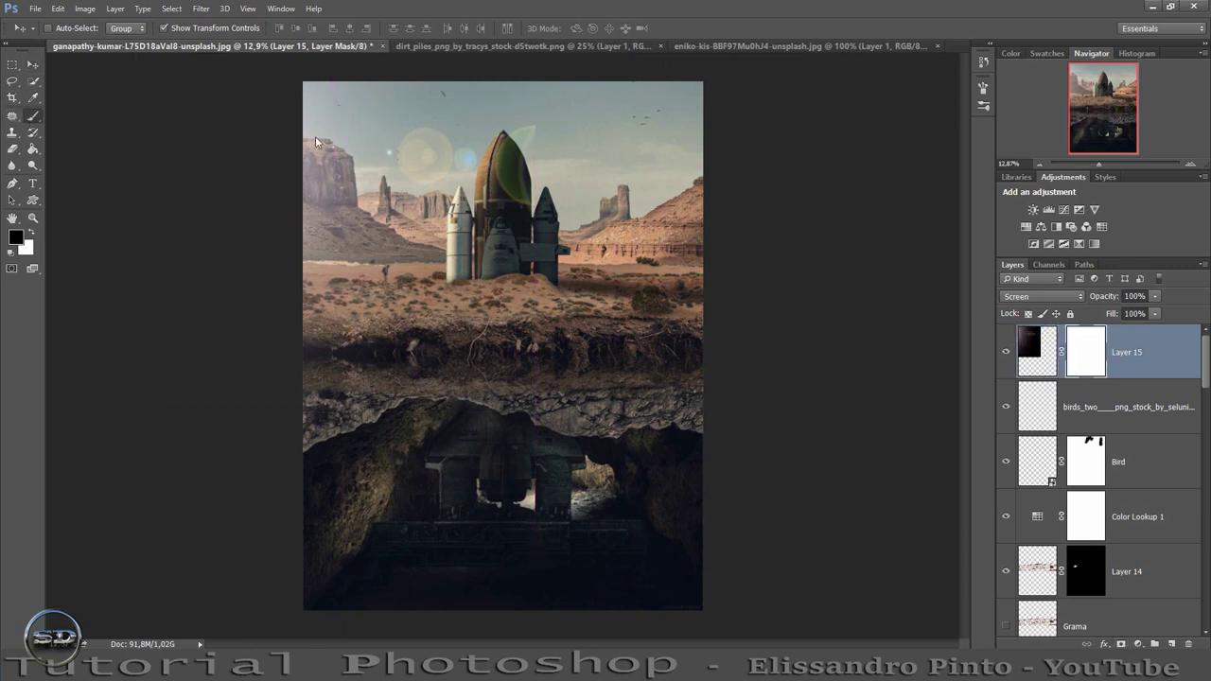
pyautogui.moveTo(608, 273); pyautogui.dragTo(662, 248)
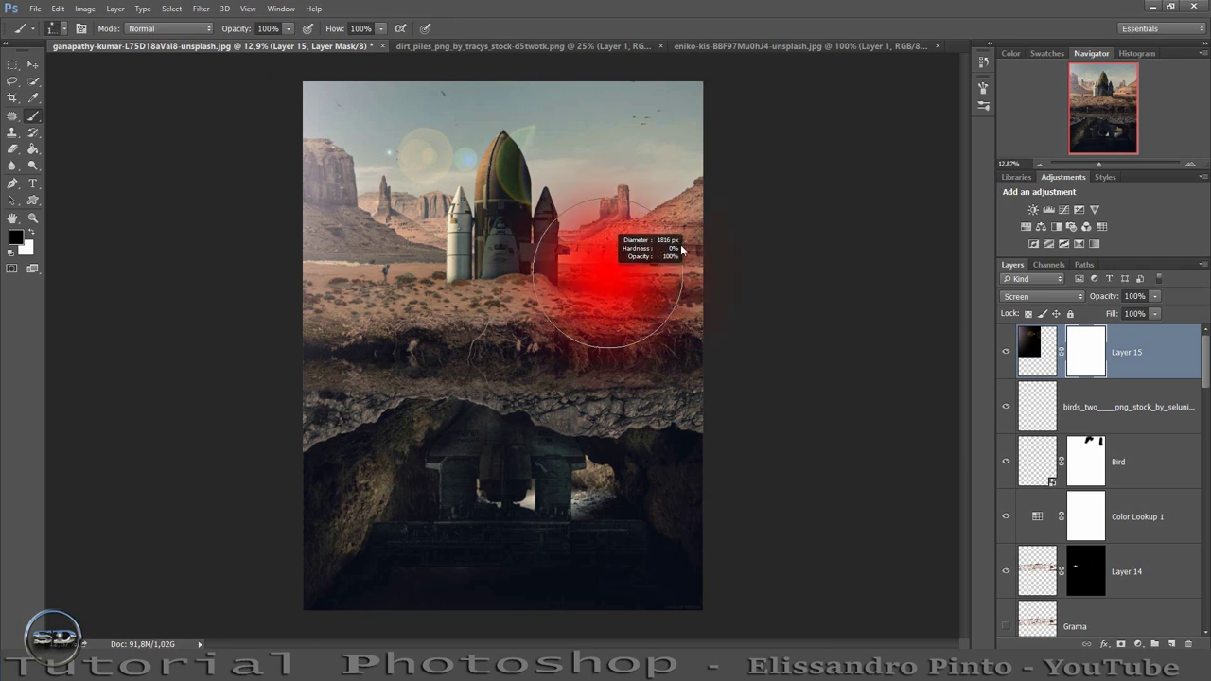
pyautogui.moveTo(555, 187); pyautogui.dragTo(576, 87)
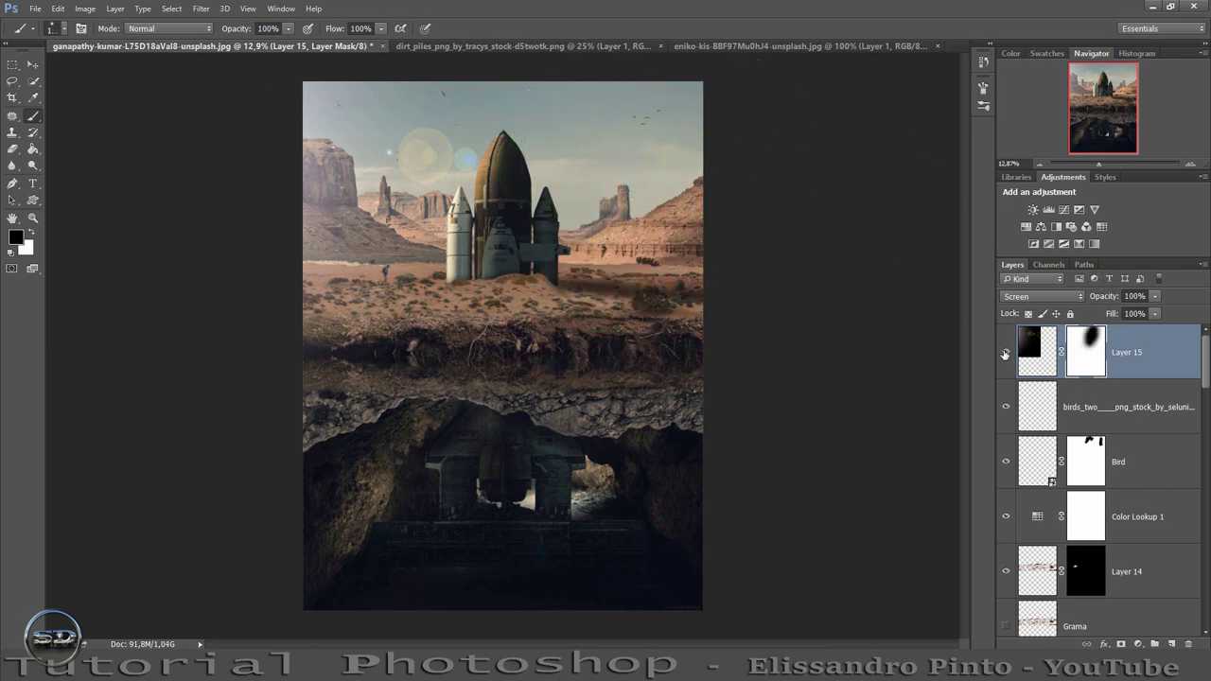
pyautogui.click(1005, 353)
# Lower Layer 15 to 75% fill and 92% opacity, mask flare near the cave, add Layer 16
pyautogui.moveTo(1114, 315); pyautogui.dragTo(996, 332)
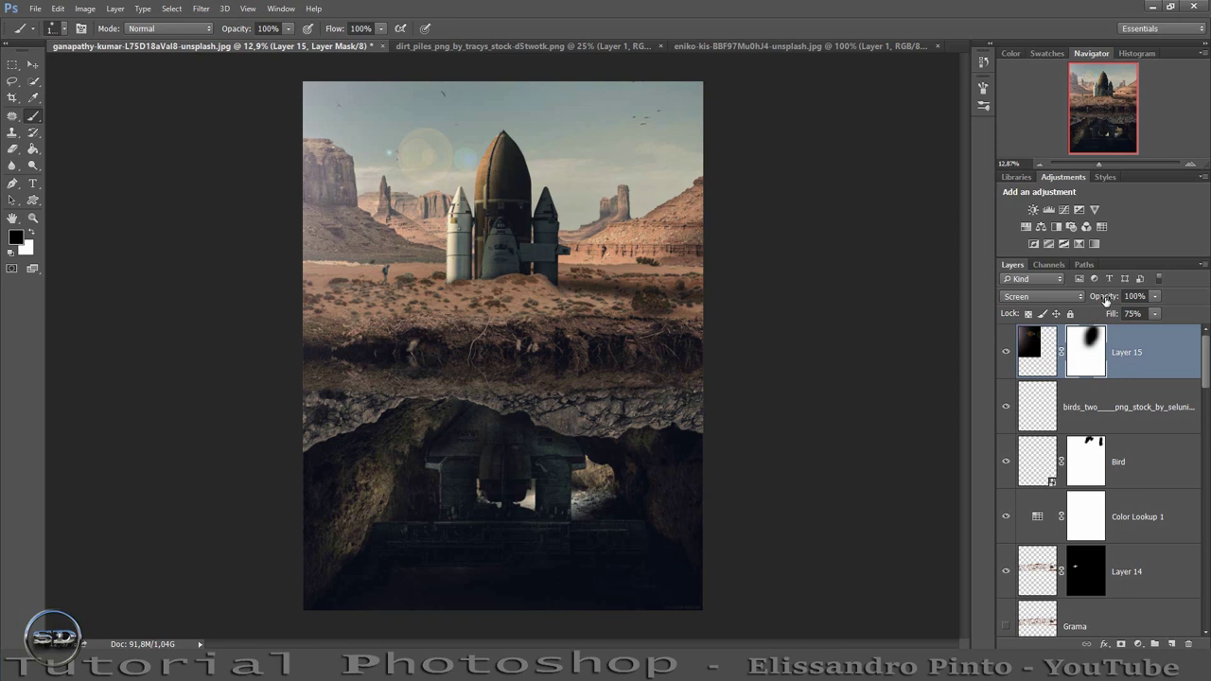
pyautogui.moveTo(1105, 297)
pyautogui.mouseDown()
pyautogui.moveTo(1090, 297)
pyautogui.moveTo(1106, 297)
pyautogui.mouseUp()
pyautogui.click(1006, 351)
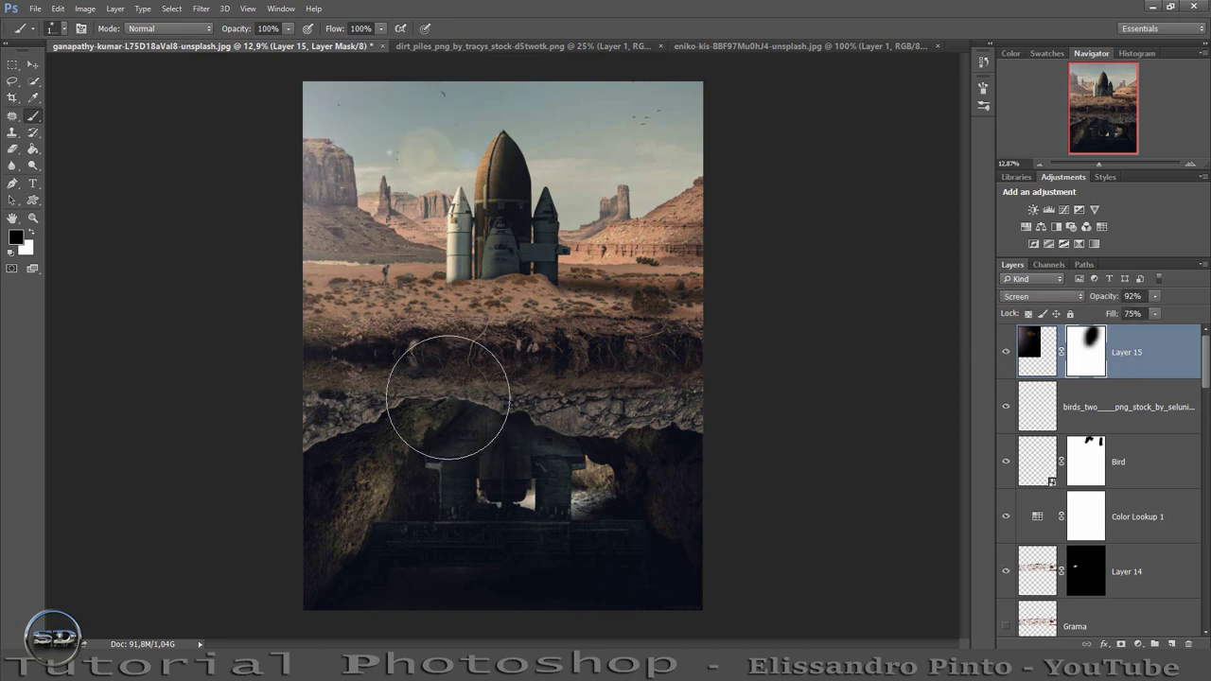
pyautogui.click(383, 376)
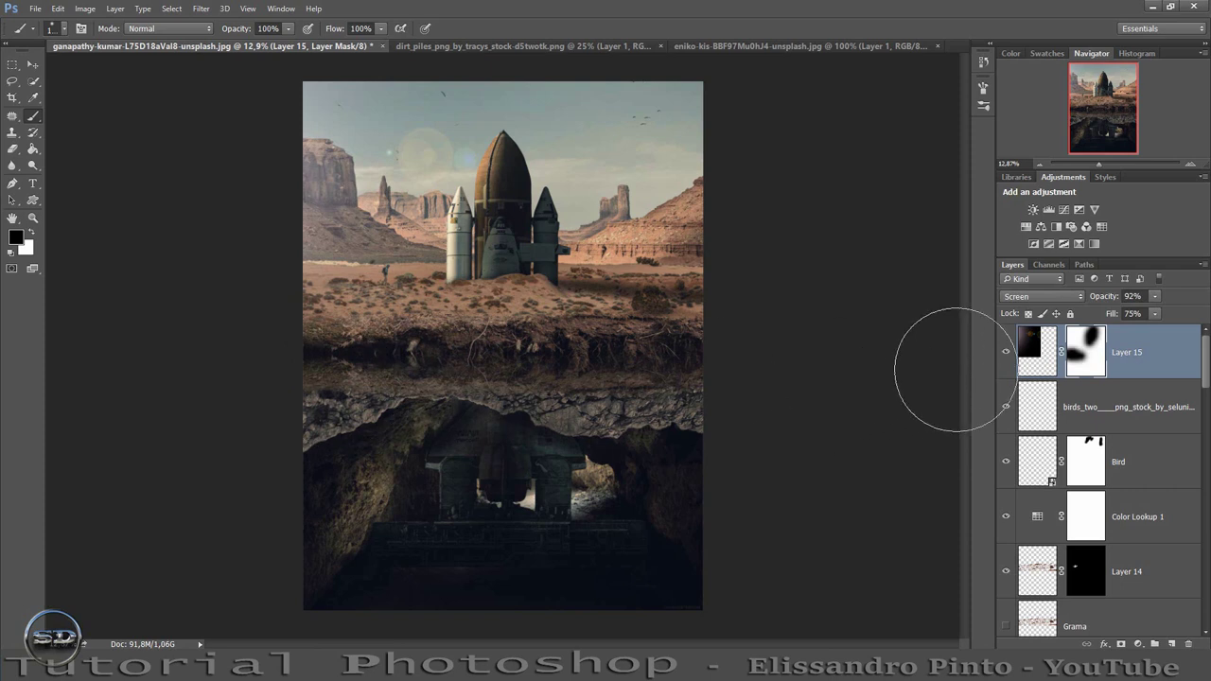
pyautogui.click(1171, 643)
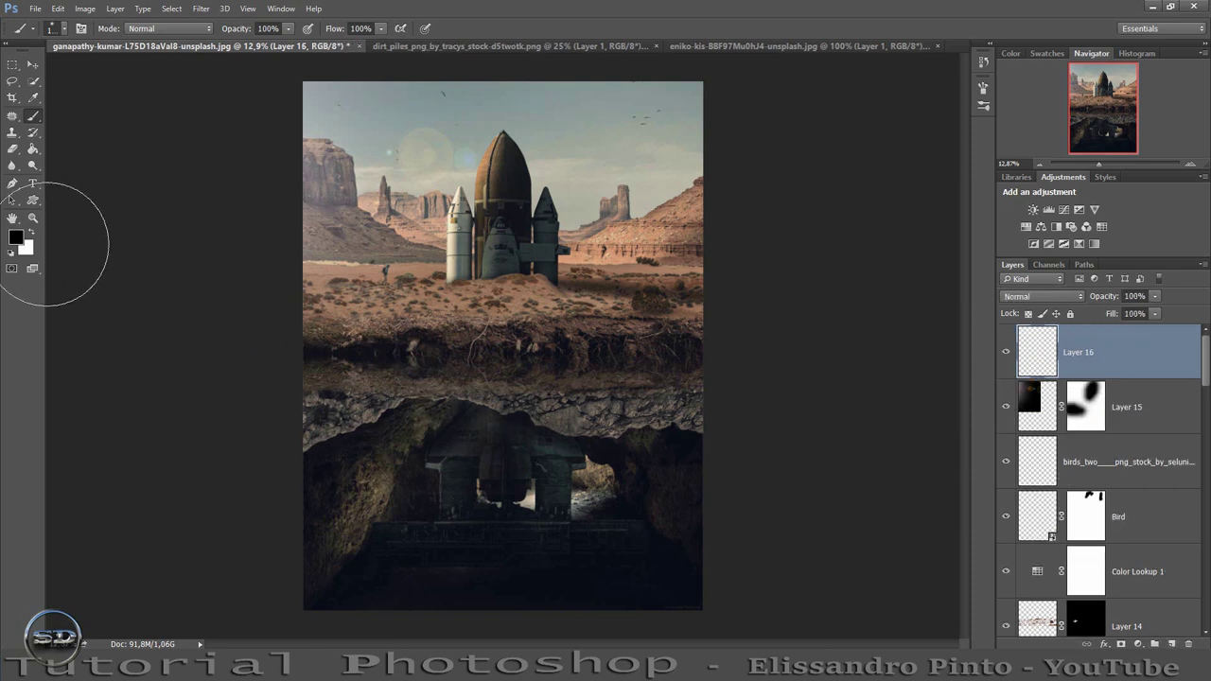
# Paint a soft white glow around the rocket and upper-left sky on Layer 16
pyautogui.click(32, 232)
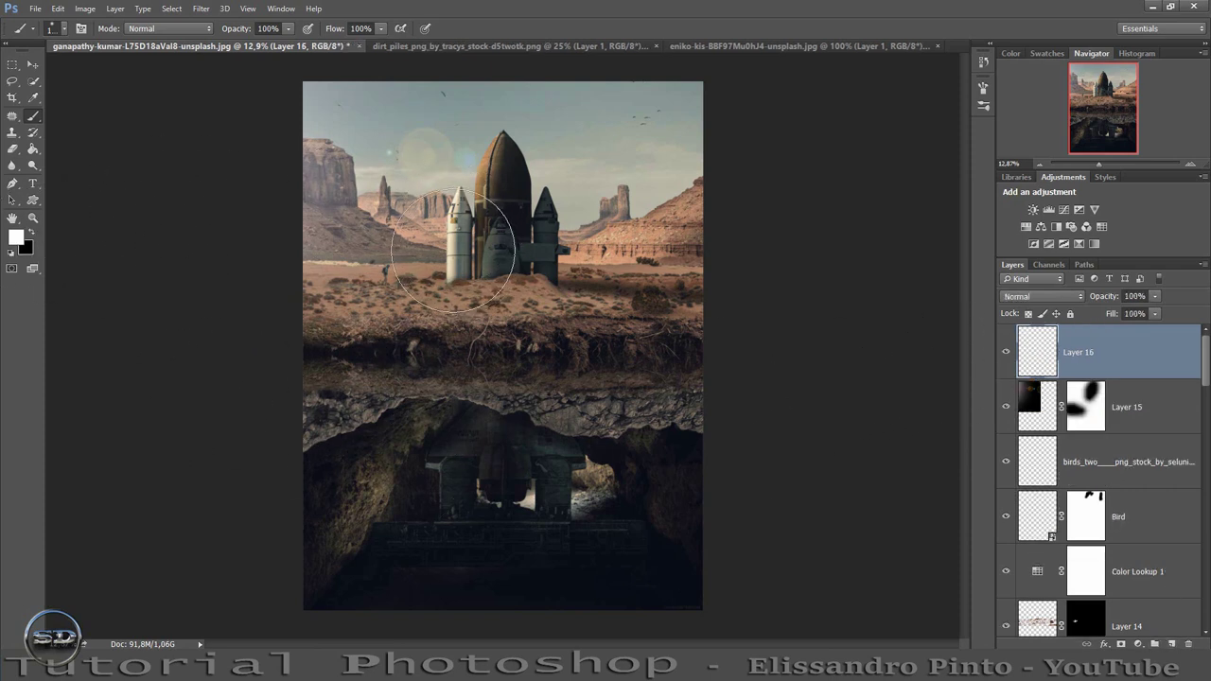
pyautogui.click(433, 232)
pyautogui.moveTo(445, 171); pyautogui.dragTo(393, 128)
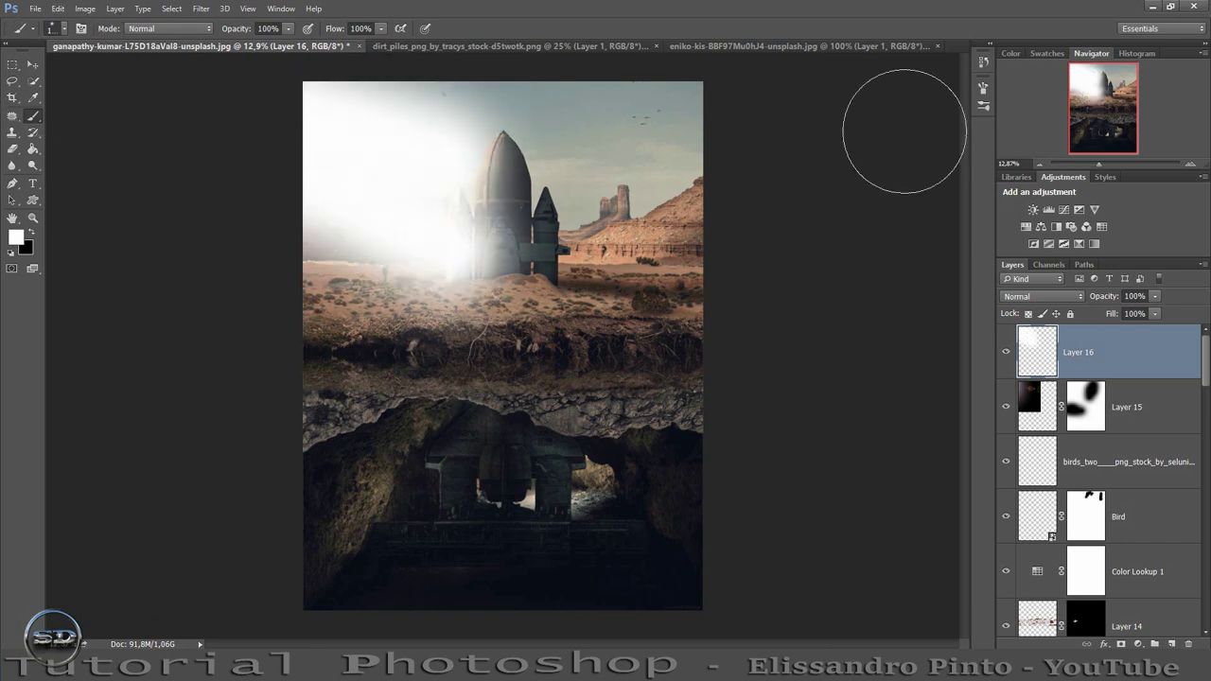
# Set the glow layer to Overlay blending at 47% opacity
pyautogui.click(1038, 296)
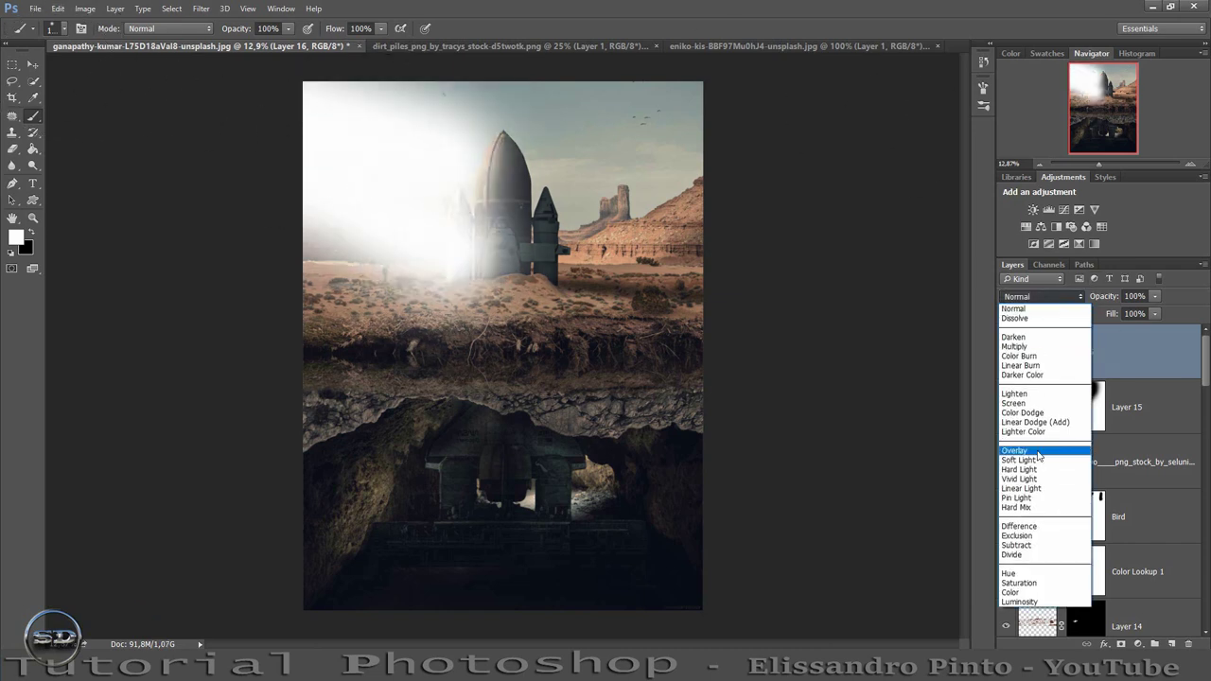
pyautogui.click(1028, 445)
pyautogui.moveTo(1115, 301)
pyautogui.mouseDown()
pyautogui.moveTo(1075, 299)
pyautogui.moveTo(1089, 299)
pyautogui.mouseUp()
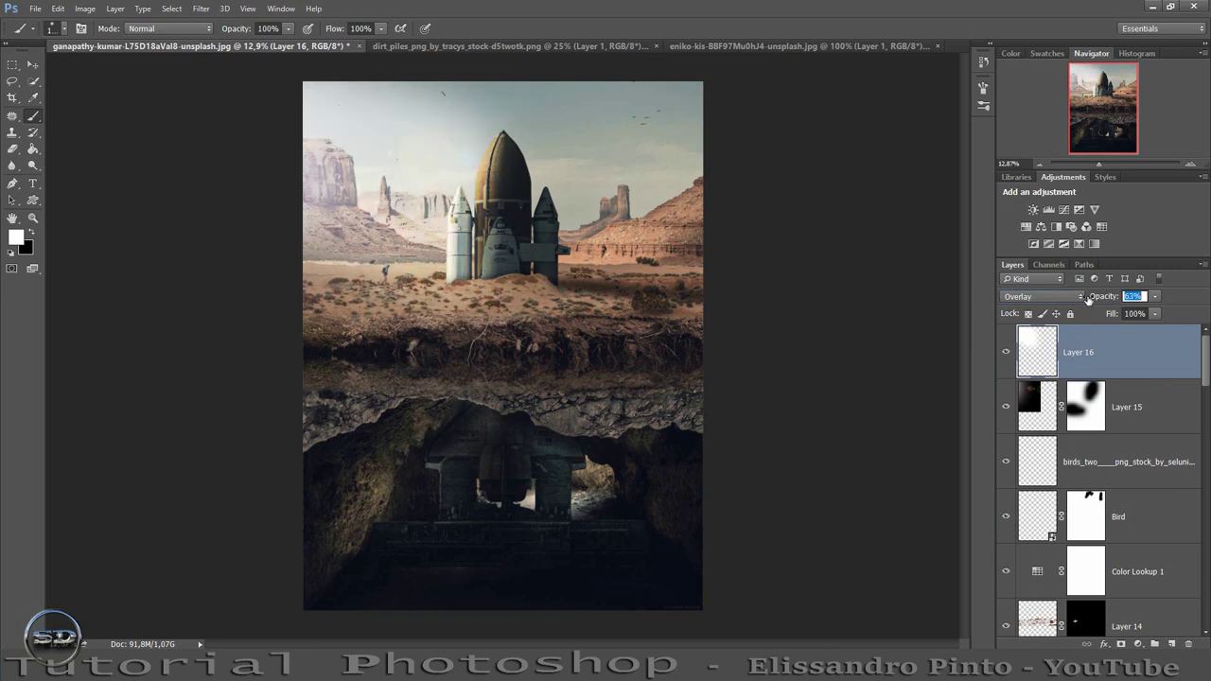
pyautogui.click(1006, 352)
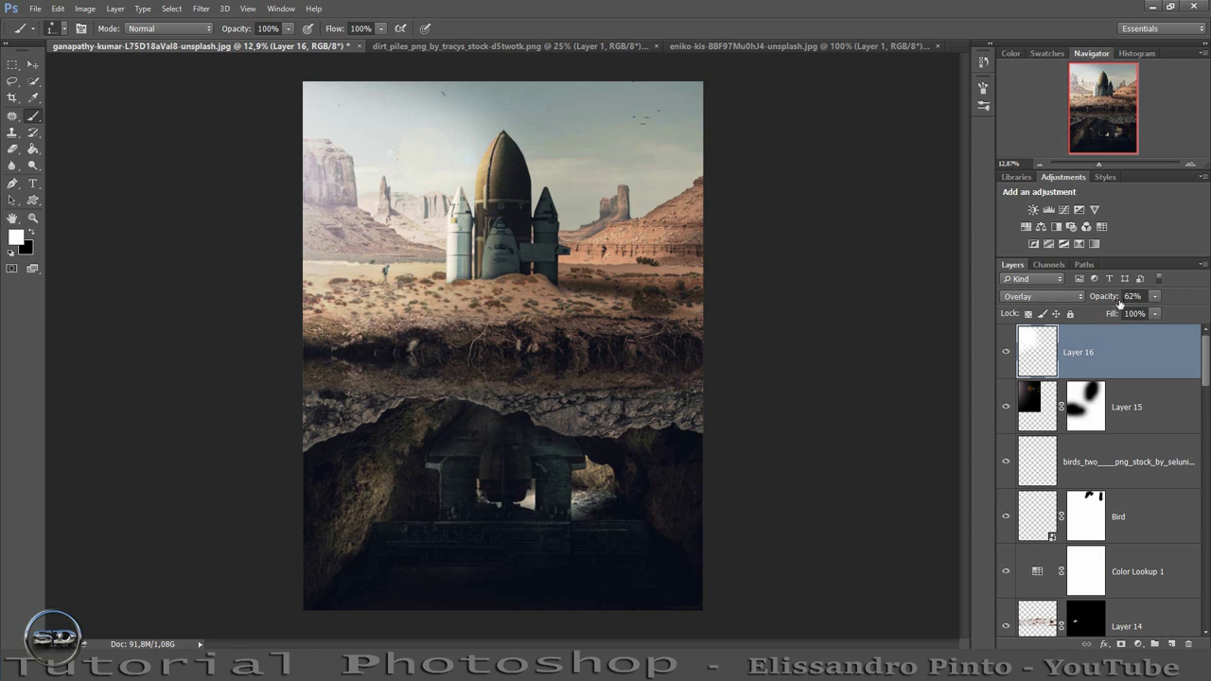
pyautogui.moveTo(1110, 300); pyautogui.dragTo(1099, 299)
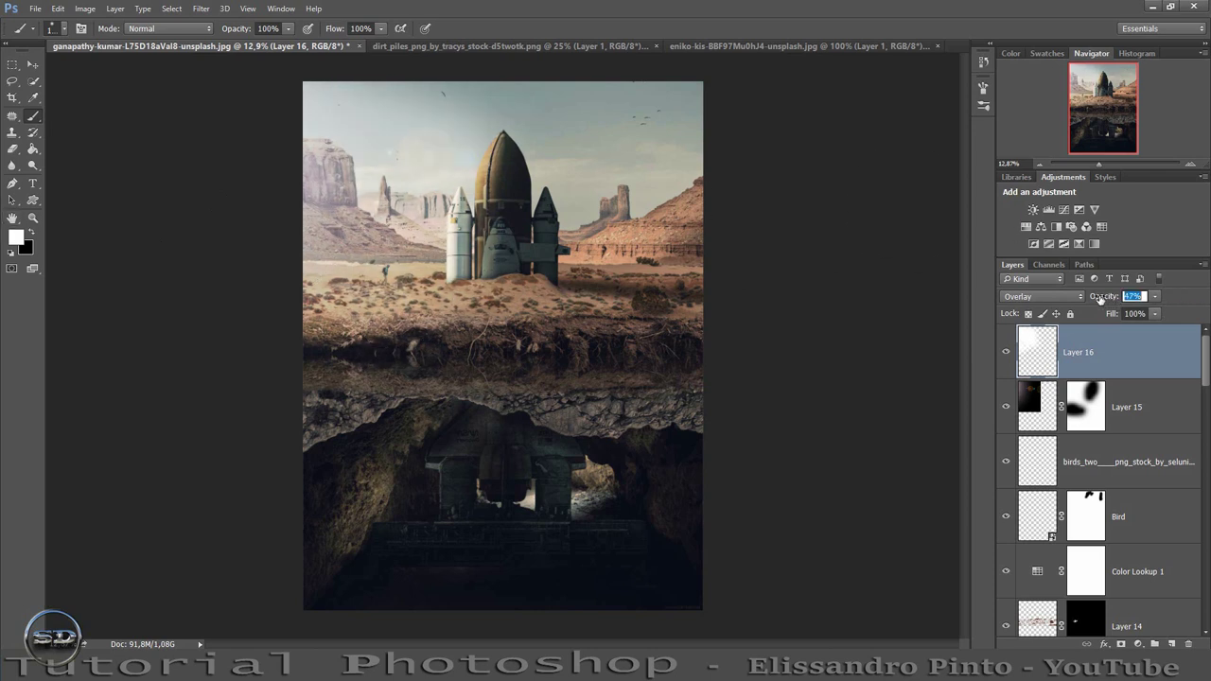
pyautogui.press('Return')
pyautogui.click(1004, 353)
# Add Curves 1 with an S-curve, darkening shadows and lifting upper tones for more contrast
pyautogui.click(1063, 209)
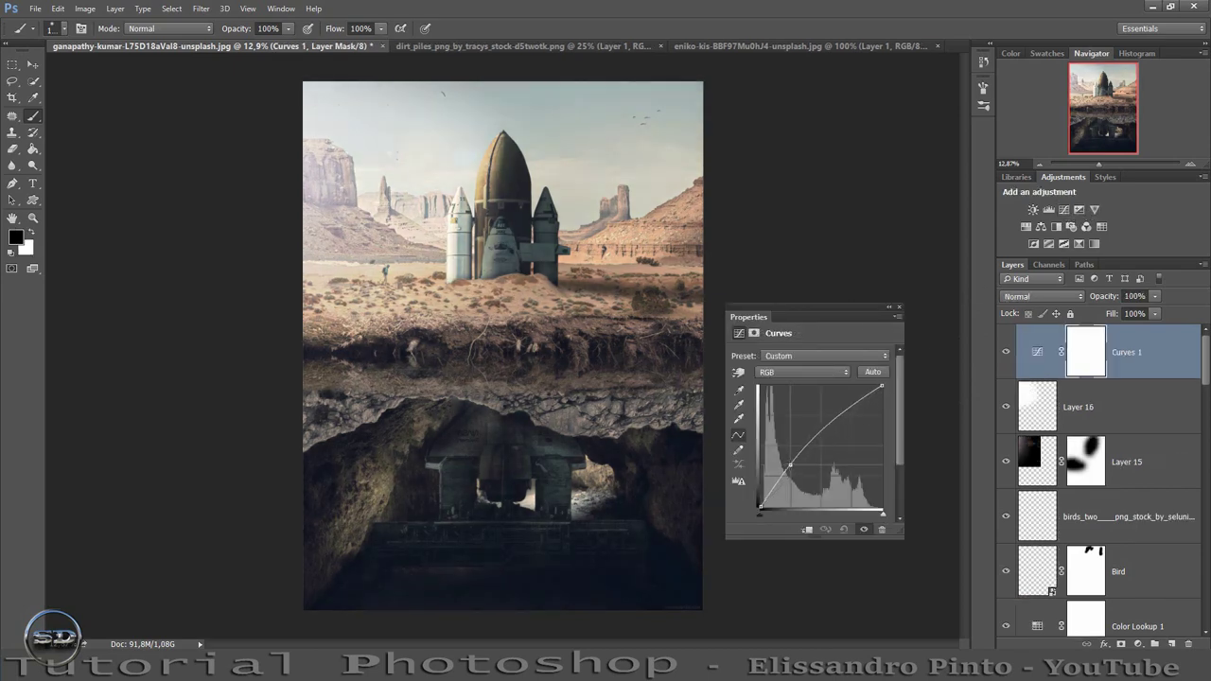
pyautogui.moveTo(794, 468); pyautogui.dragTo(799, 479)
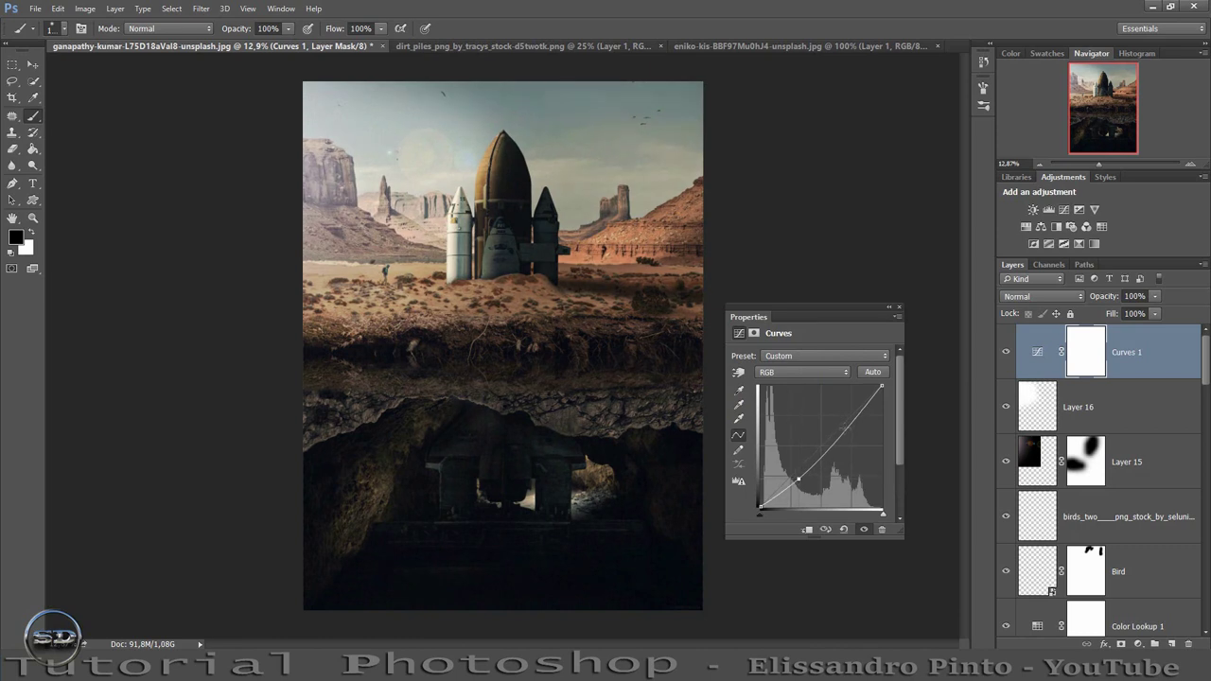
pyautogui.moveTo(844, 427); pyautogui.dragTo(839, 423)
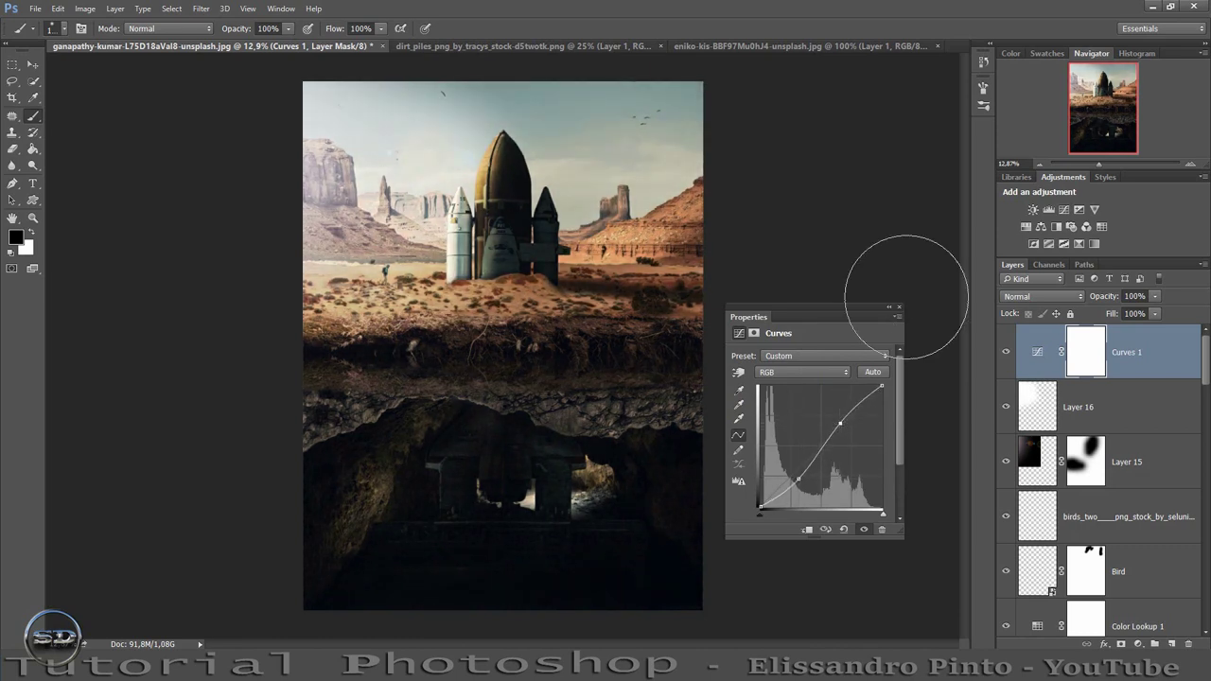
pyautogui.click(958, 313)
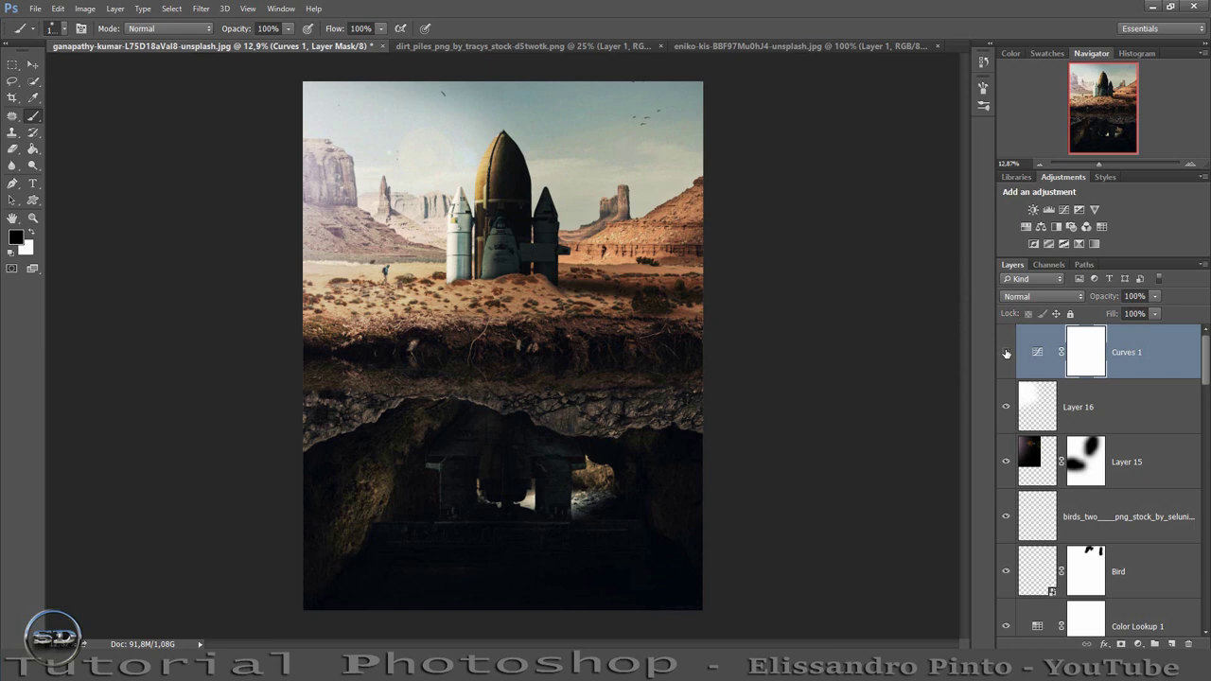
pyautogui.click(1005, 353)
# Set Brightness/Contrast 2 to brightness -31 and contrast 3, then compare it on and off
pyautogui.click(1033, 209)
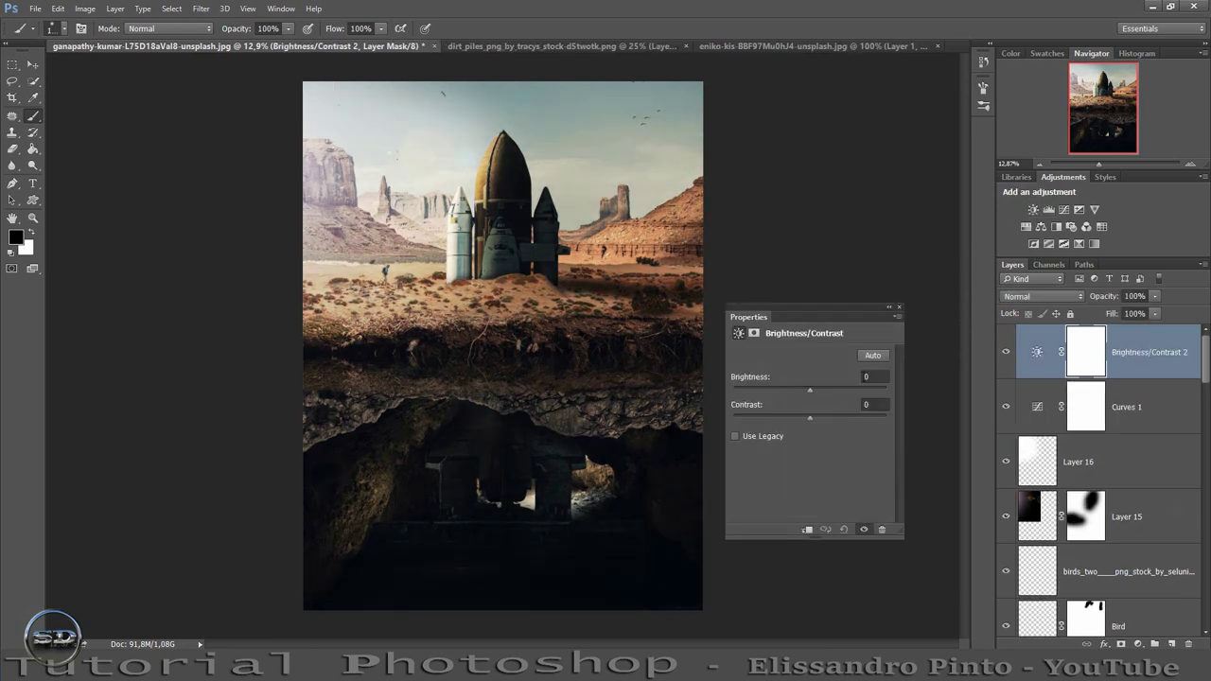
pyautogui.moveTo(811, 390)
pyautogui.mouseDown()
pyautogui.moveTo(823, 390)
pyautogui.moveTo(816, 423)
pyautogui.moveTo(799, 422)
pyautogui.moveTo(816, 388)
pyautogui.mouseUp()
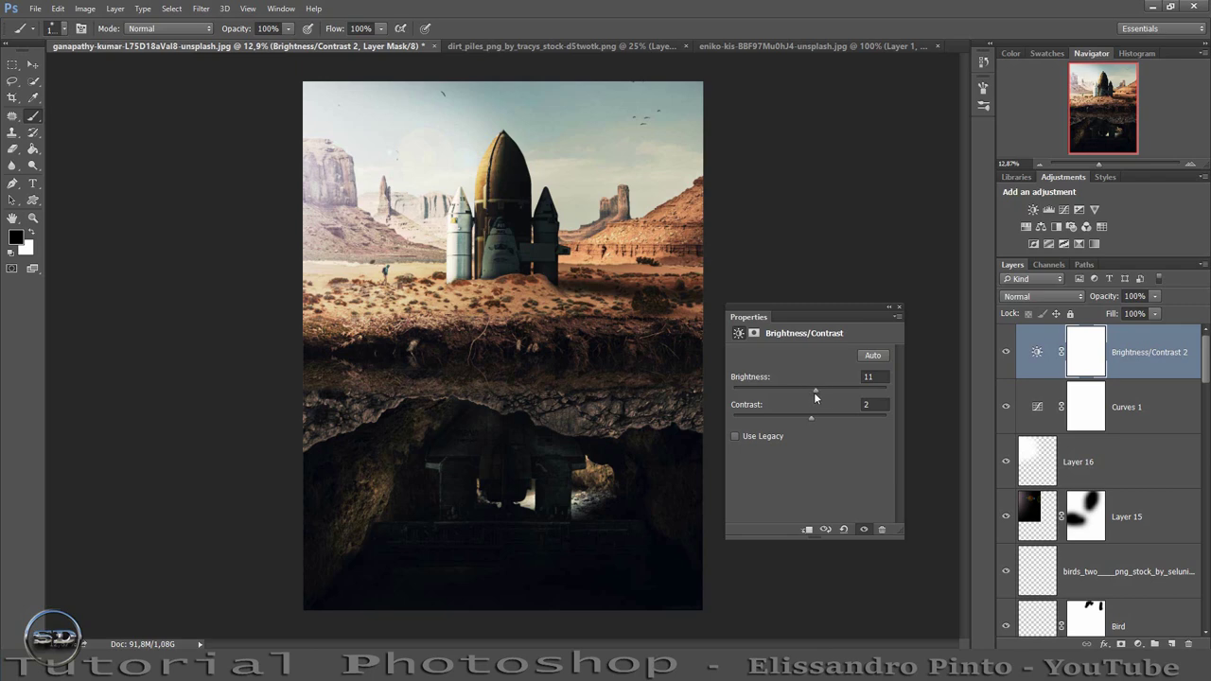
pyautogui.moveTo(817, 390)
pyautogui.mouseDown()
pyautogui.moveTo(845, 397)
pyautogui.moveTo(794, 393)
pyautogui.mouseUp()
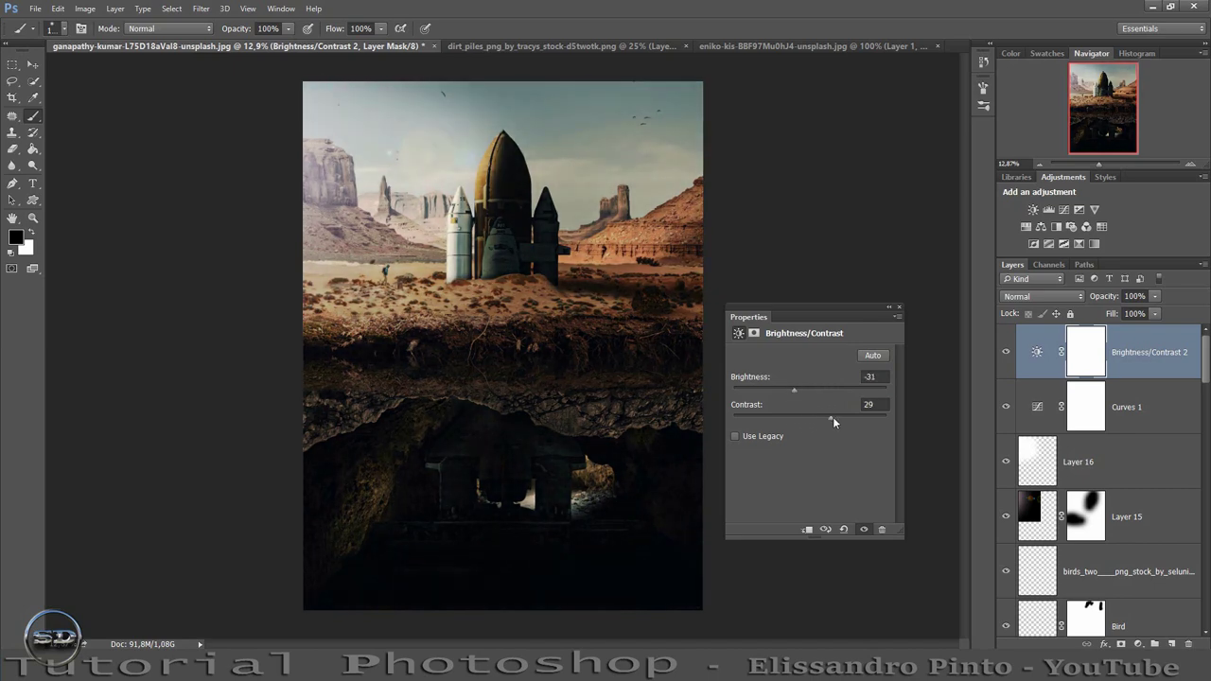
pyautogui.moveTo(832, 418); pyautogui.dragTo(812, 416)
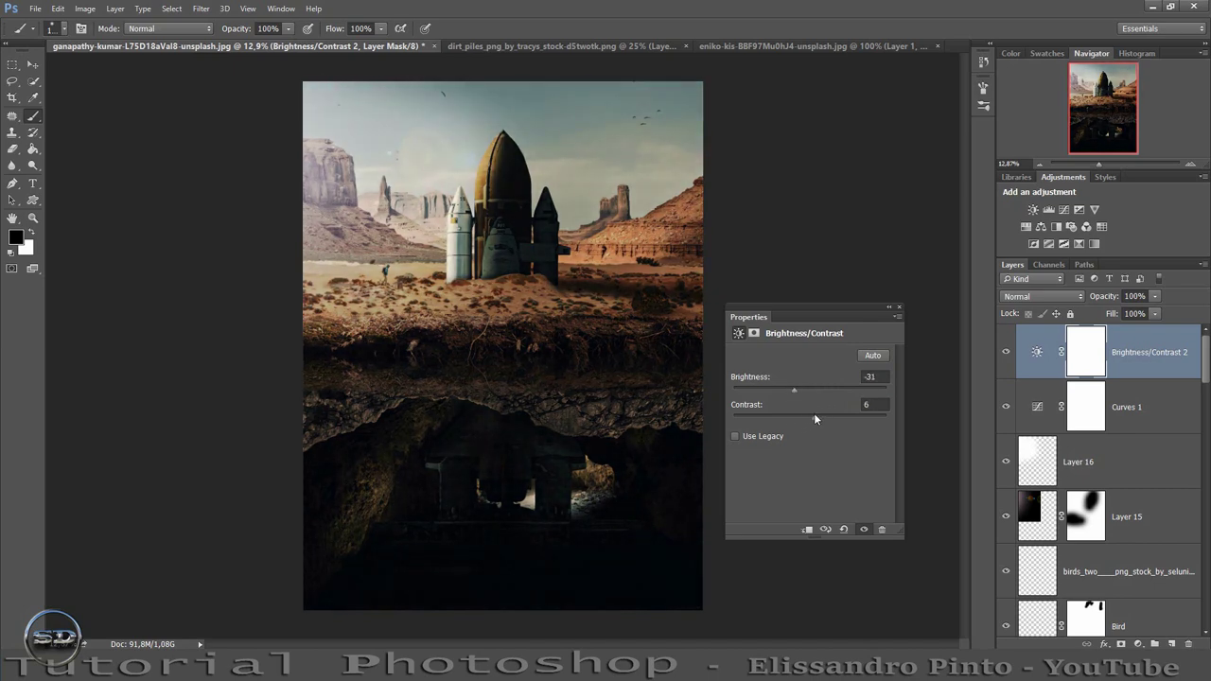
pyautogui.click(898, 310)
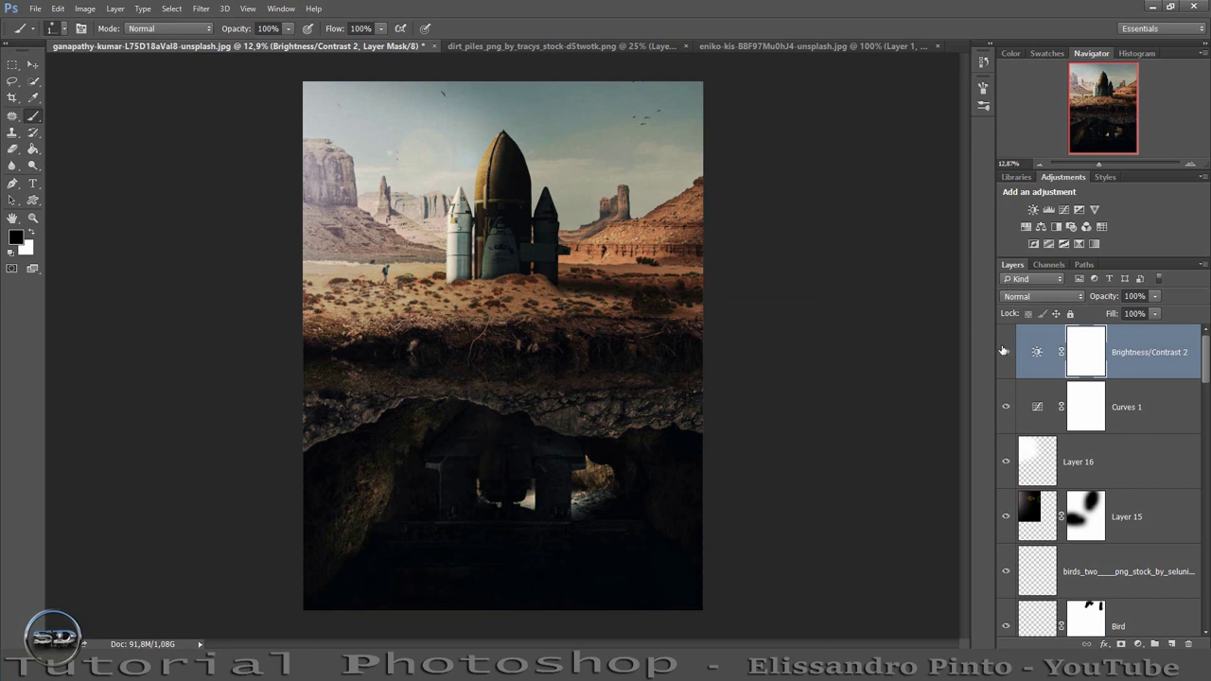
pyautogui.click(1004, 351)
# Add a Photo Filter adjustment layer, raise its density and try presets, settling on a warming filter
pyautogui.click(1071, 227)
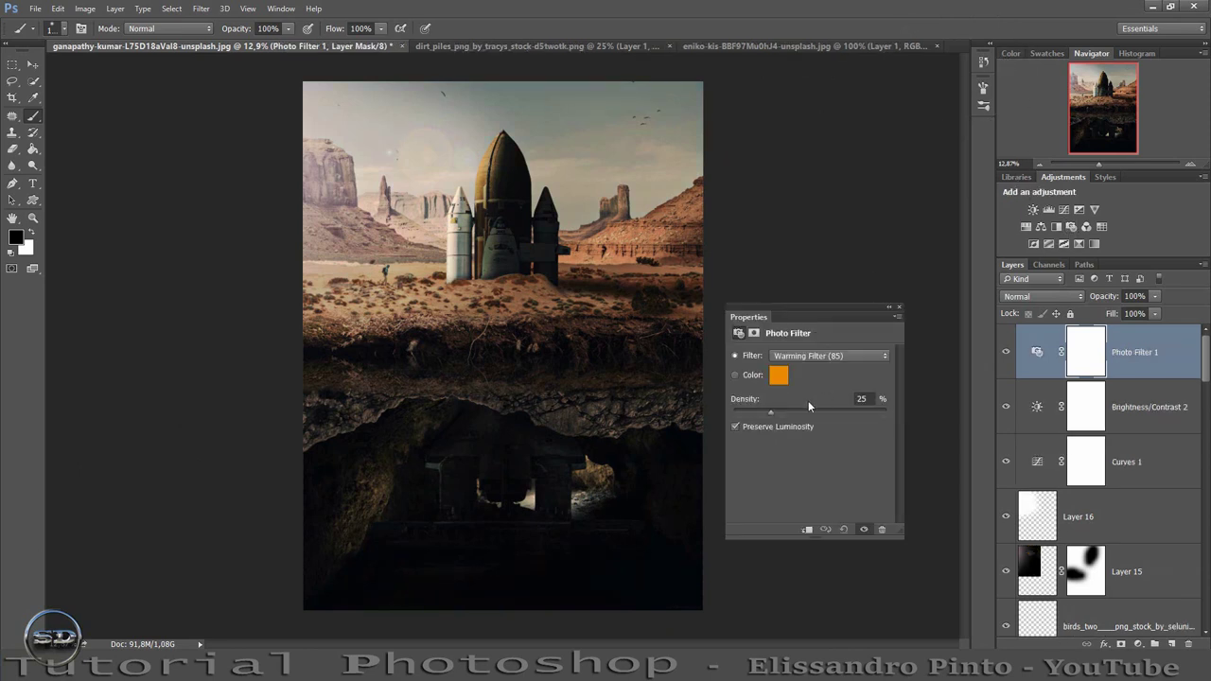
pyautogui.moveTo(776, 416)
pyautogui.mouseDown()
pyautogui.moveTo(807, 413)
pyautogui.moveTo(796, 413)
pyautogui.mouseUp()
pyautogui.click(815, 355)
pyautogui.click(812, 378)
pyautogui.press('Down')
pyautogui.press('Down')
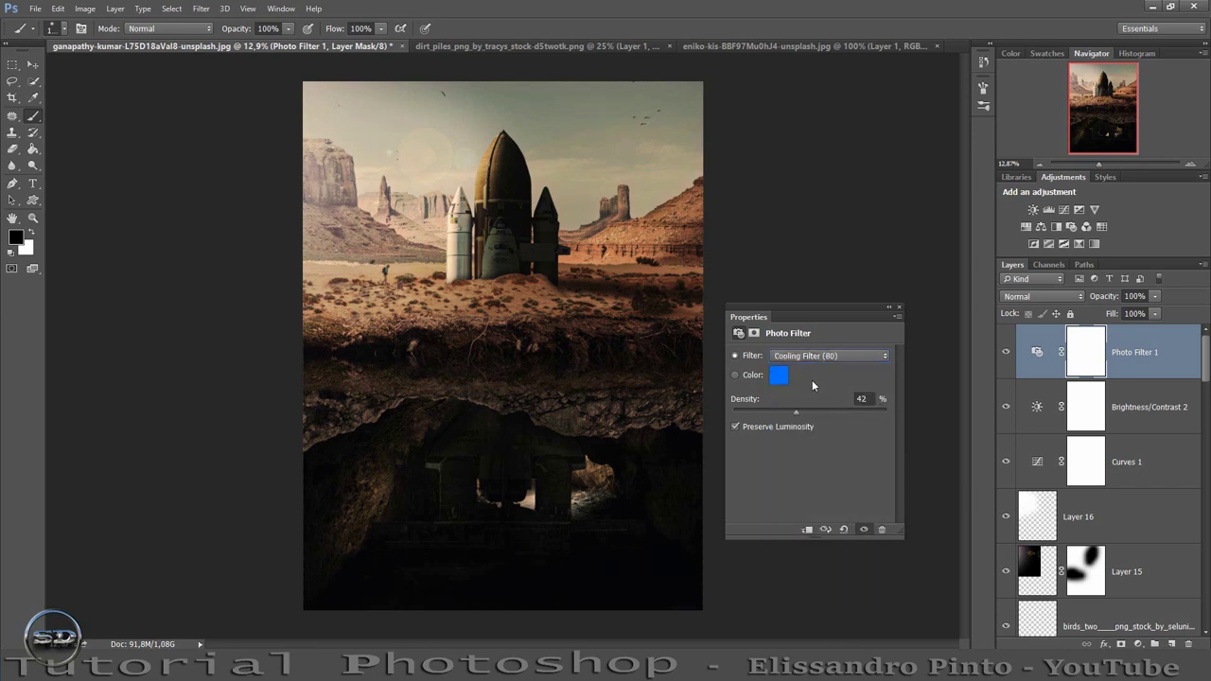
pyautogui.press('Down')
pyautogui.press('Down')
pyautogui.press('Down')
pyautogui.press('Down')
pyautogui.press('Down')
pyautogui.press('Down')
pyautogui.press('Down')
pyautogui.press('Up')
pyautogui.press('Down')
pyautogui.press('Down')
pyautogui.press('Down')
pyautogui.press('Down')
pyautogui.press('Down')
pyautogui.press('Down')
pyautogui.press('Down')
pyautogui.press('Down')
# Compare Photo Filter 1 on and off, then lower it to 61% opacity and 66% fill
pyautogui.click(899, 306)
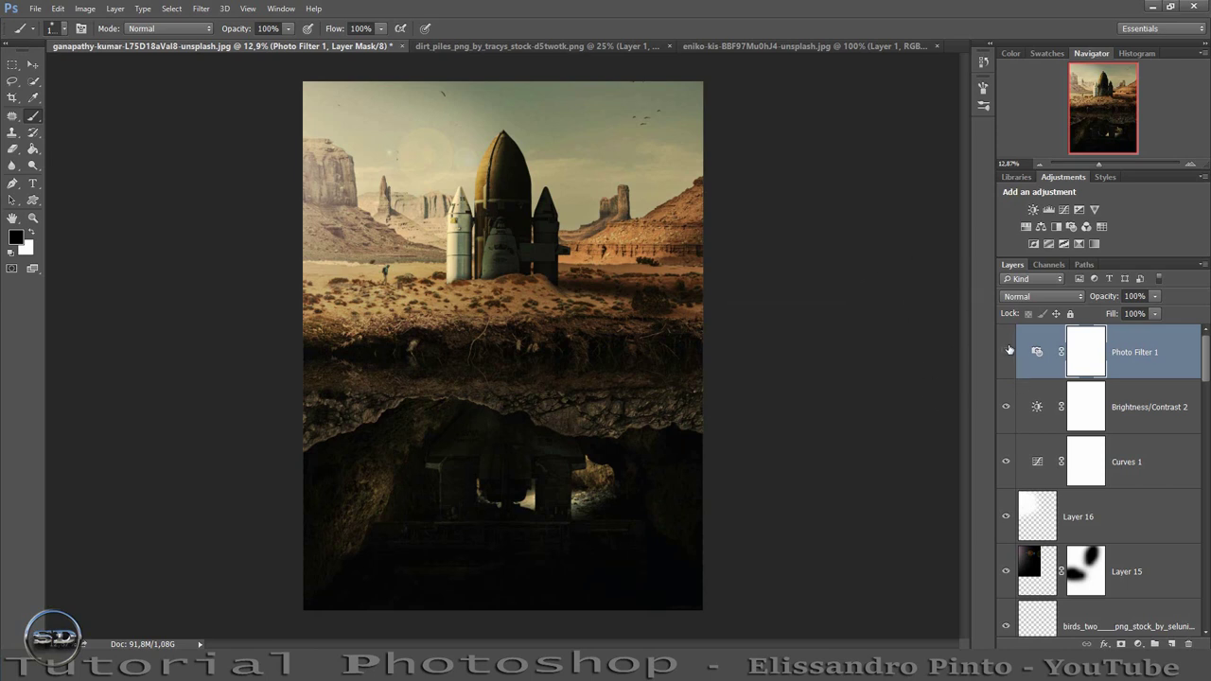
pyautogui.click(1005, 351)
pyautogui.moveTo(1112, 317)
pyautogui.mouseDown()
pyautogui.moveTo(1090, 317)
pyautogui.moveTo(1085, 299)
pyautogui.mouseUp()
pyautogui.press('Return')
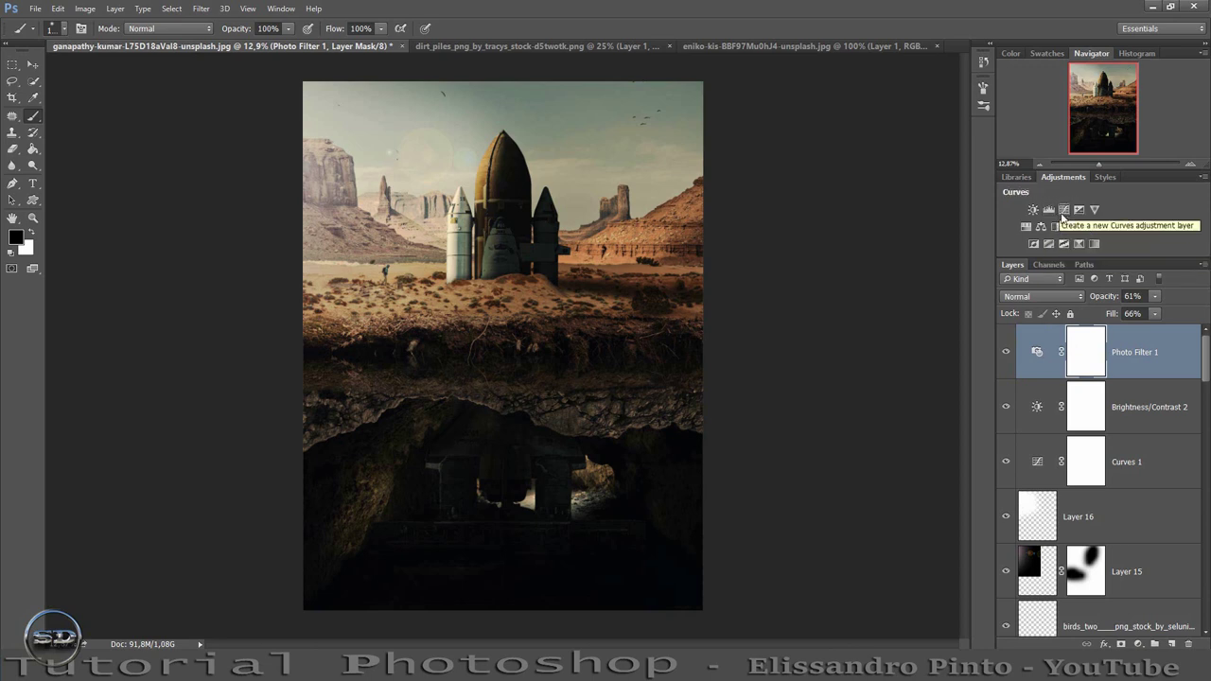
# Add Brightness/Contrast 3 at brightness -46 and contrast -21, with fill lowered to 64%
pyautogui.click(1033, 209)
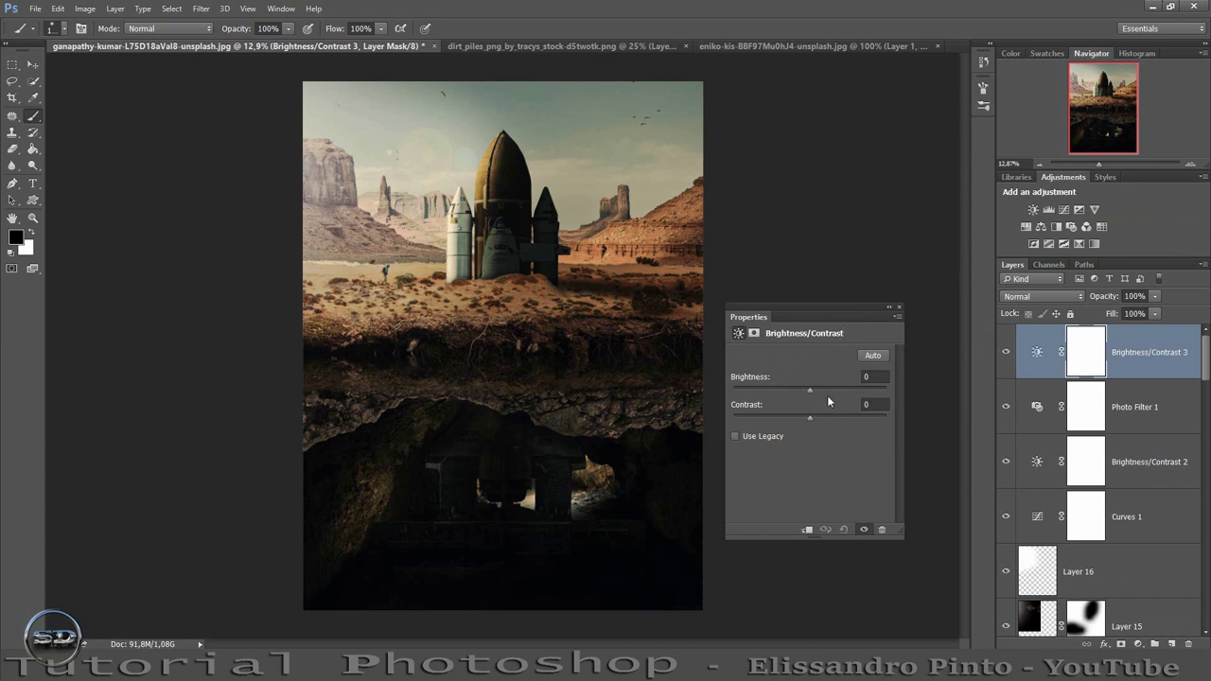
pyautogui.moveTo(809, 388)
pyautogui.mouseDown()
pyautogui.moveTo(790, 387)
pyautogui.moveTo(847, 390)
pyautogui.moveTo(787, 388)
pyautogui.moveTo(795, 414)
pyautogui.moveTo(773, 418)
pyautogui.moveTo(792, 428)
pyautogui.moveTo(775, 418)
pyautogui.moveTo(800, 389)
pyautogui.moveTo(819, 390)
pyautogui.moveTo(786, 389)
pyautogui.mouseUp()
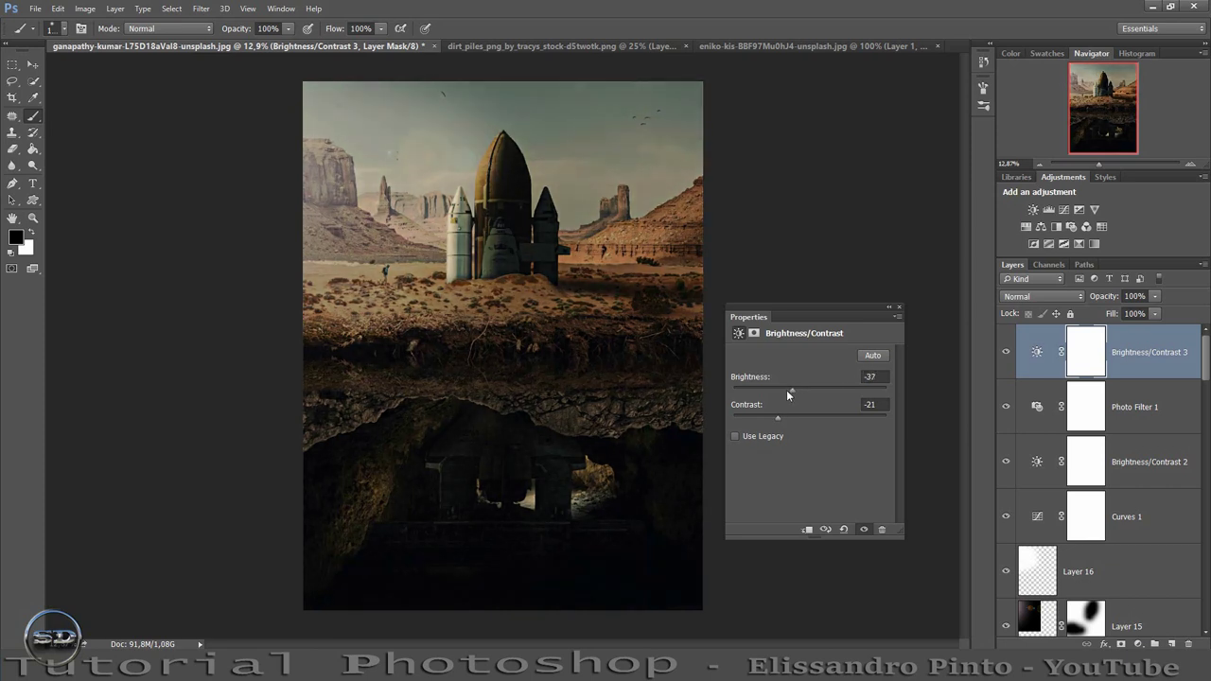
pyautogui.click(900, 310)
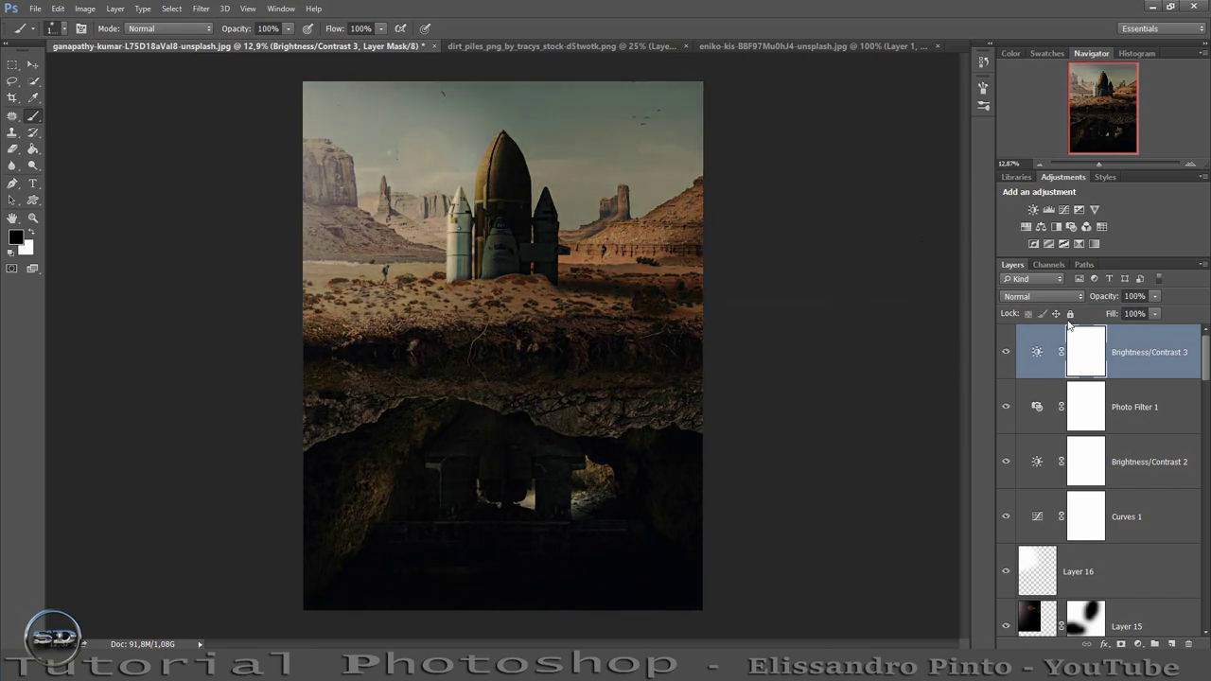
pyautogui.click(1006, 352)
pyautogui.moveTo(1112, 314); pyautogui.dragTo(1088, 318)
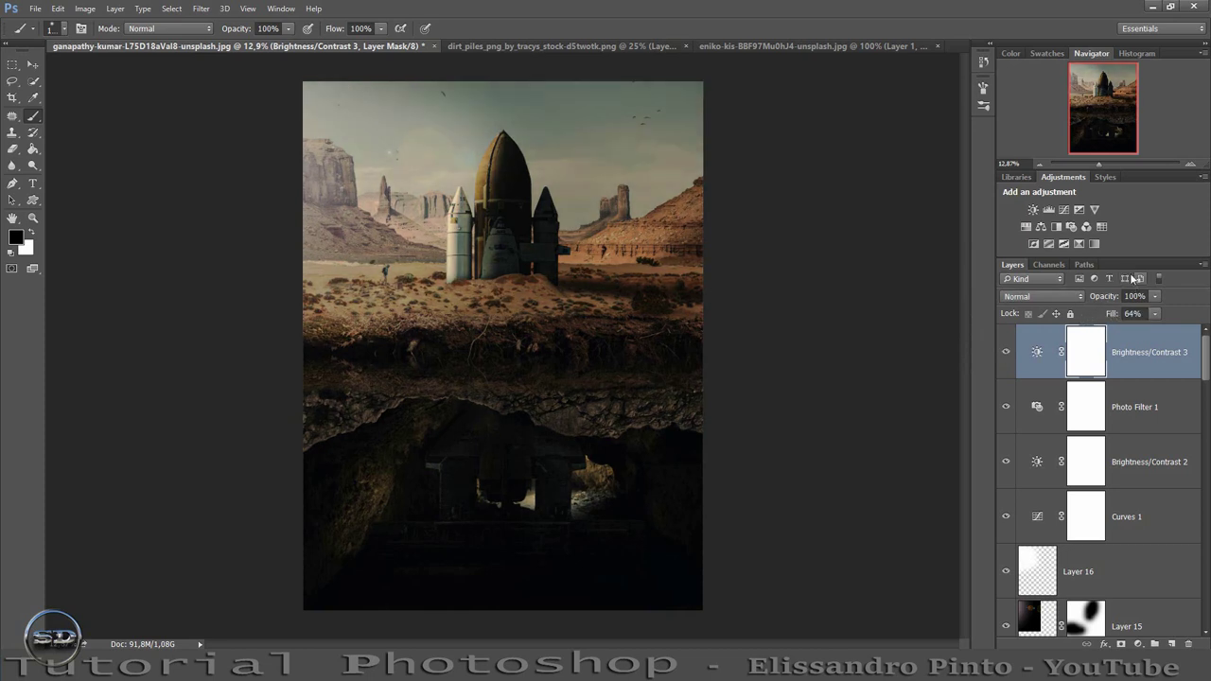
# Add a Color Lookup layer and step through the 3DLUT list to FuturisticBleak.3DL
pyautogui.click(1102, 226)
pyautogui.click(837, 360)
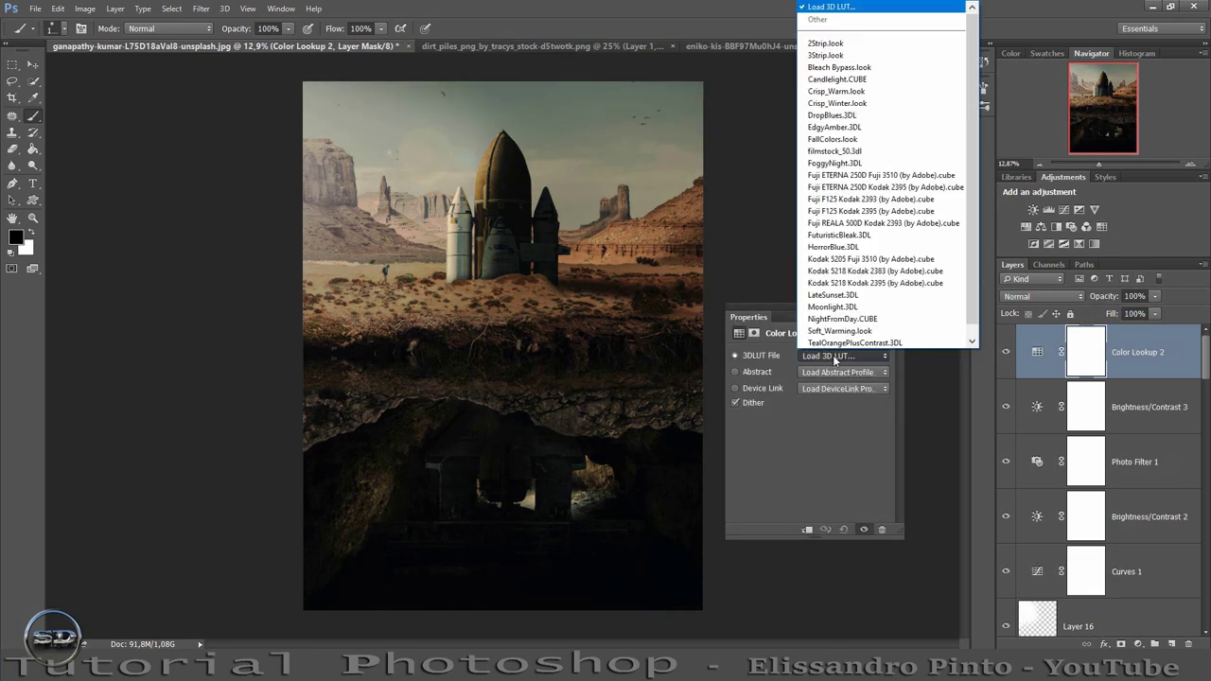
pyautogui.click(860, 45)
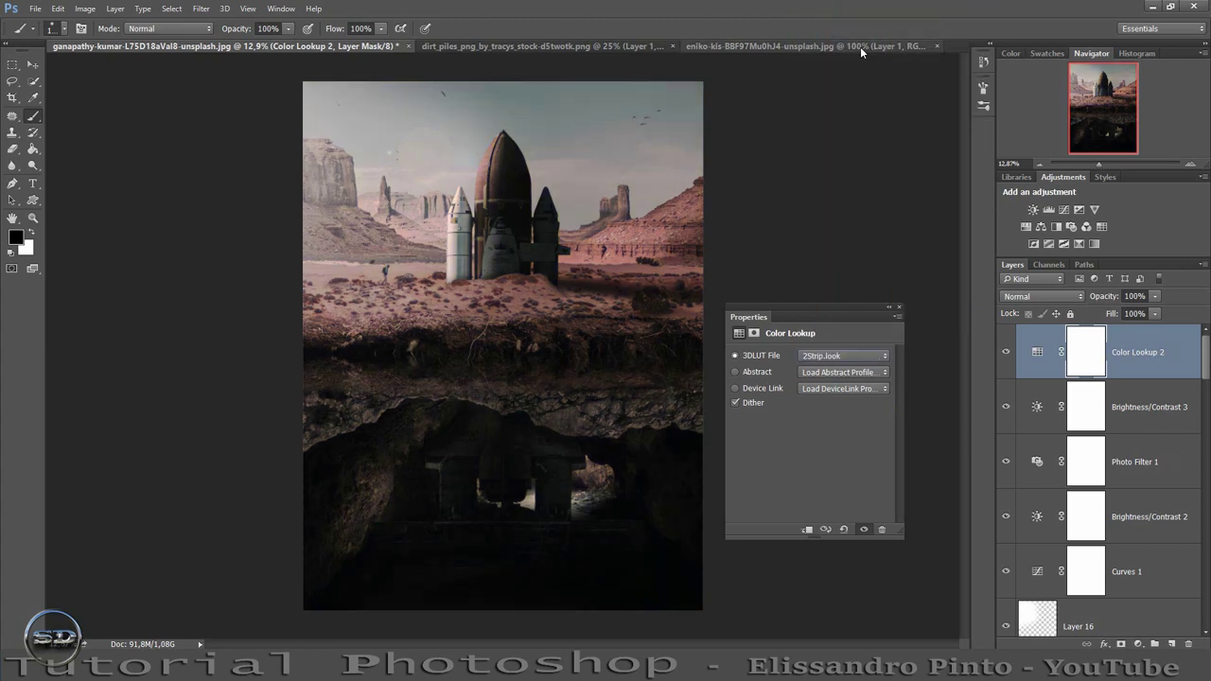
pyautogui.press('Down')
pyautogui.press('Down')
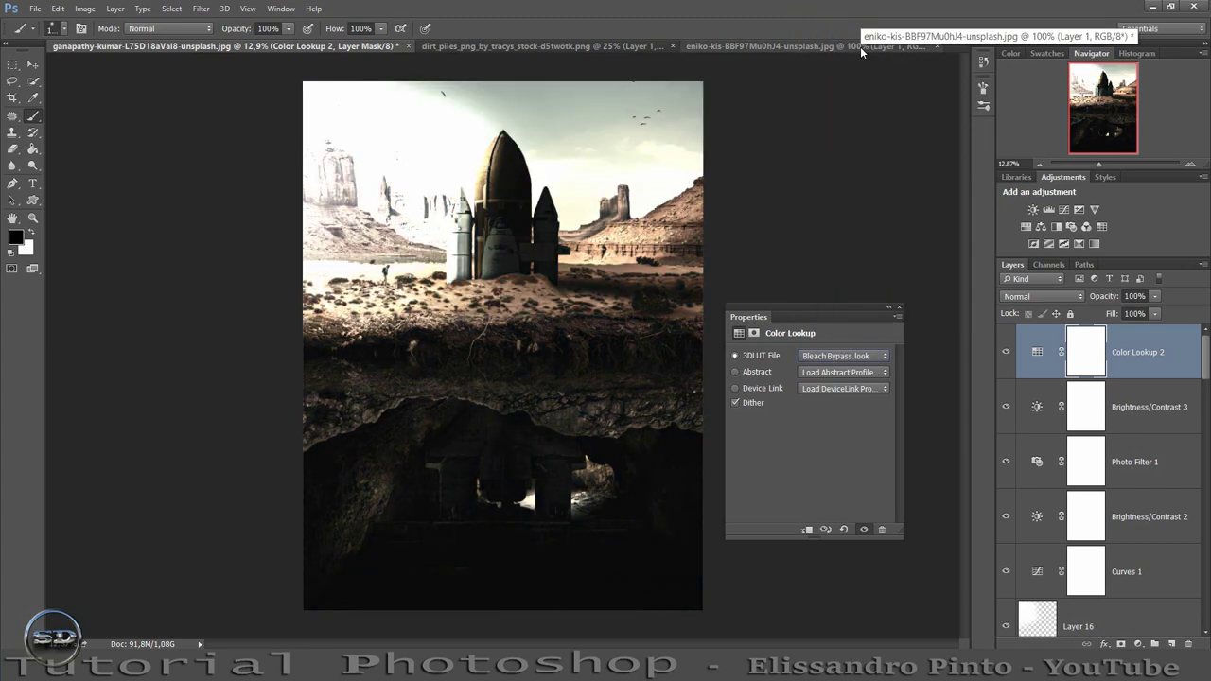
pyautogui.press('Down')
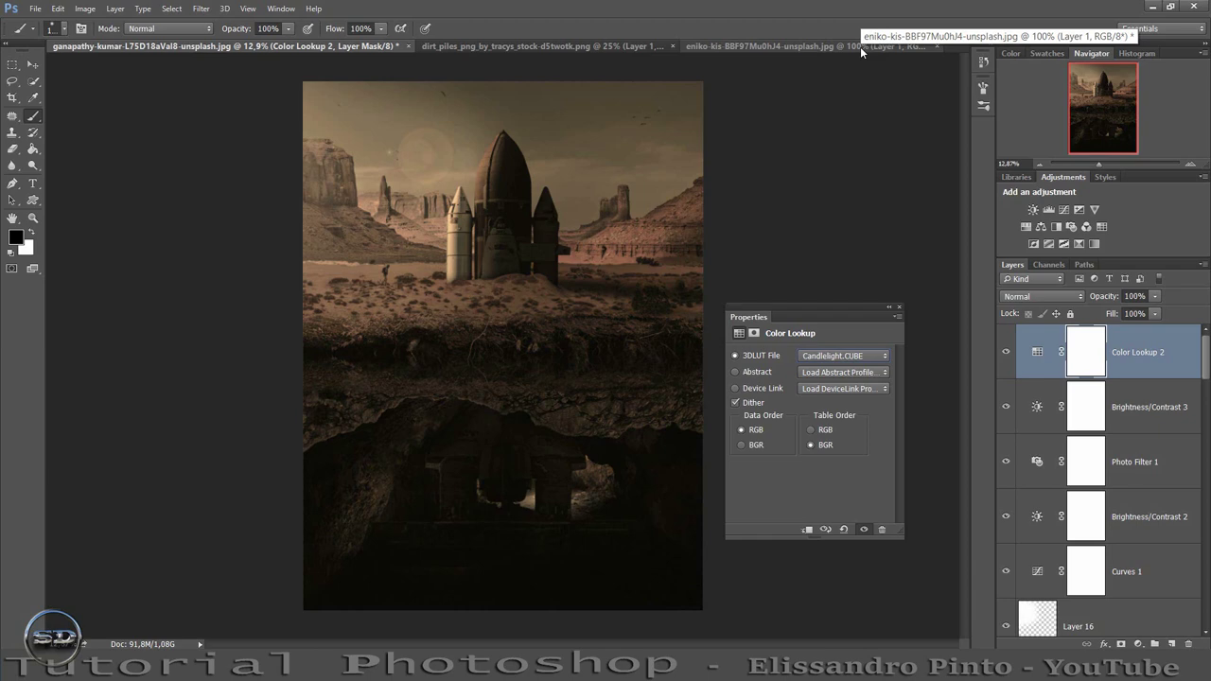
pyautogui.press('Down')
pyautogui.press('Down')
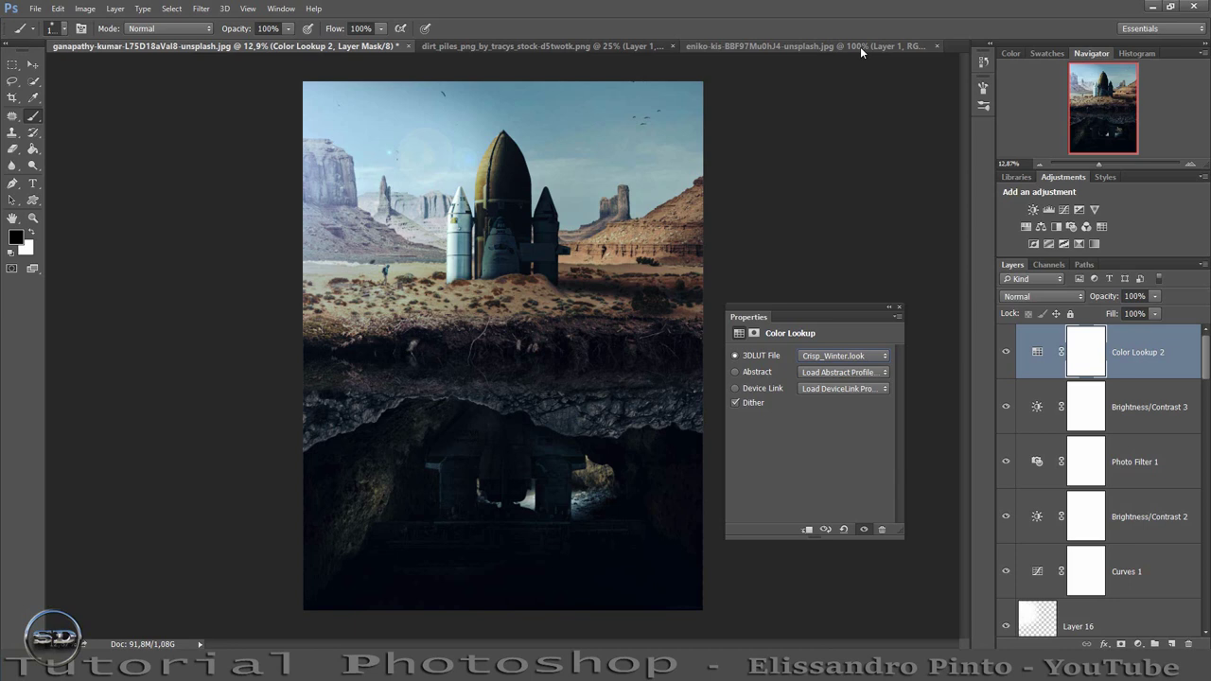
pyautogui.press('Down')
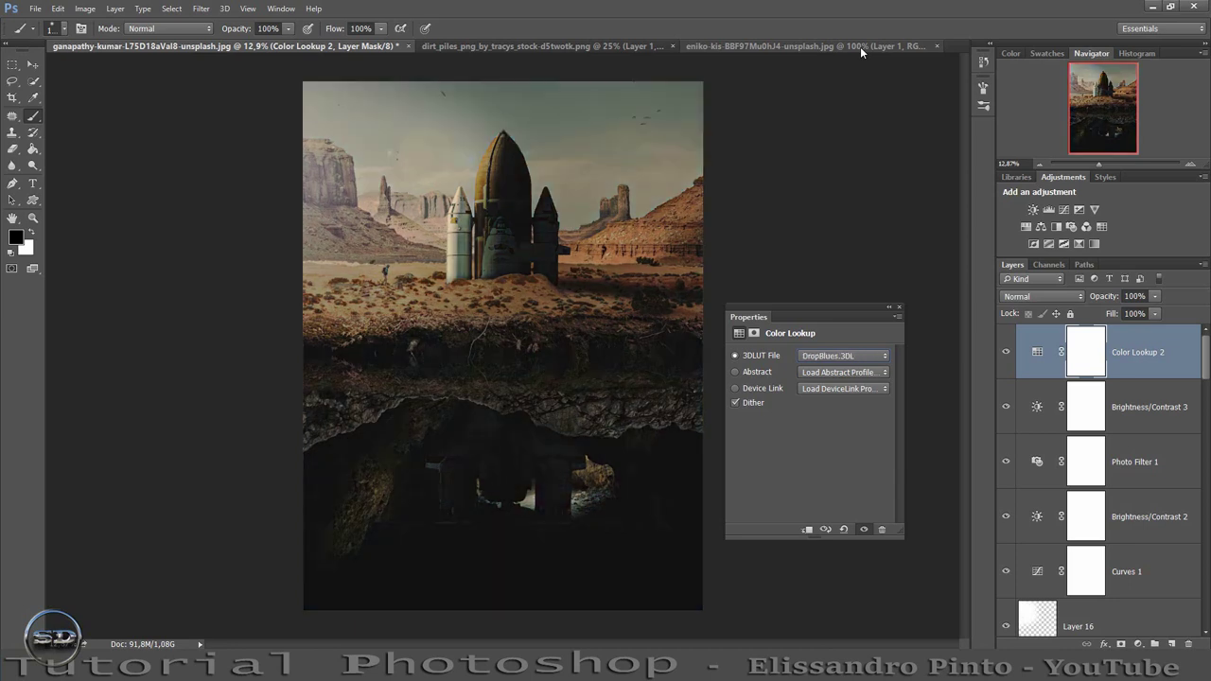
pyautogui.press('Down')
pyautogui.press('Down')
pyautogui.press('Down')
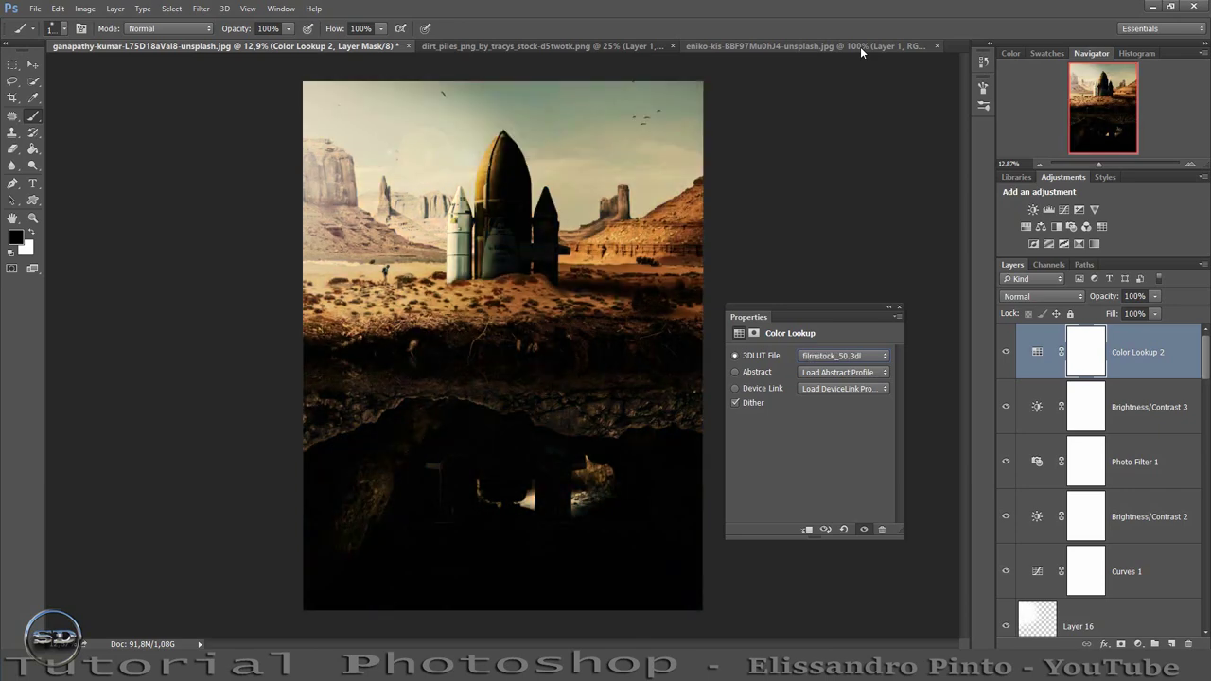
pyautogui.press('Down')
pyautogui.press('Down')
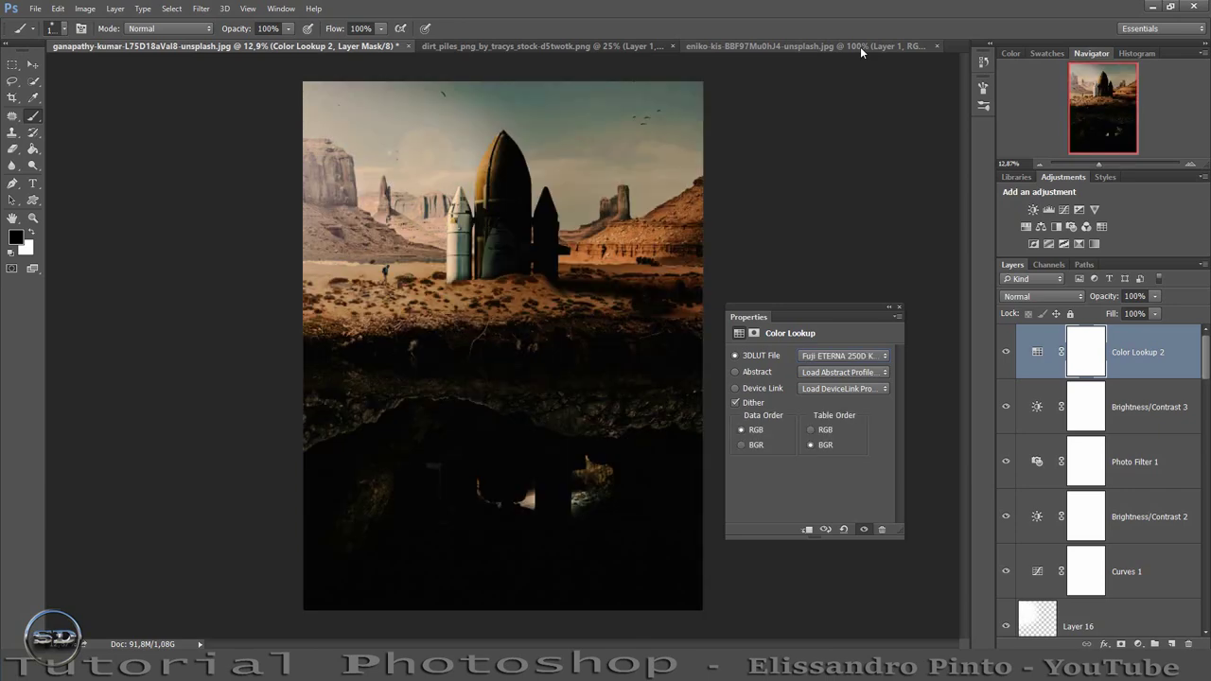
pyautogui.press('Down')
pyautogui.press('Down')
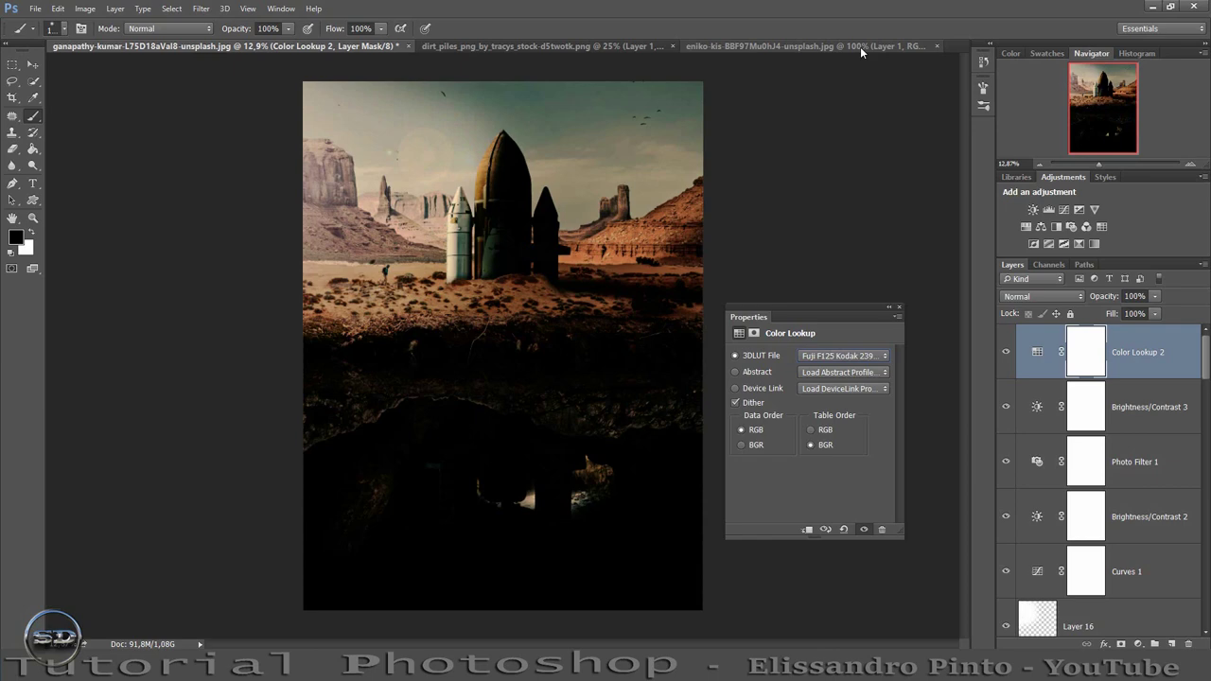
pyautogui.press('Down')
pyautogui.press('Down')
pyautogui.press('Down')
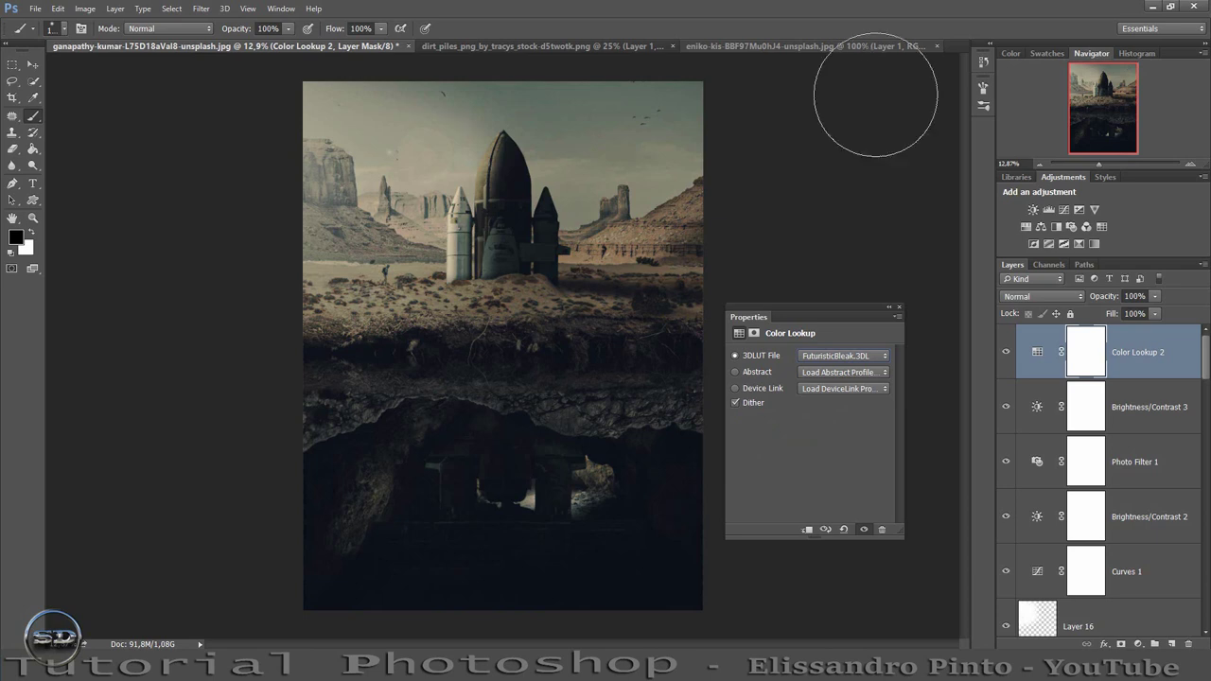
# Compare Color Lookup 2 on and off and reduce it to 72% opacity and 77% fill
pyautogui.click(898, 310)
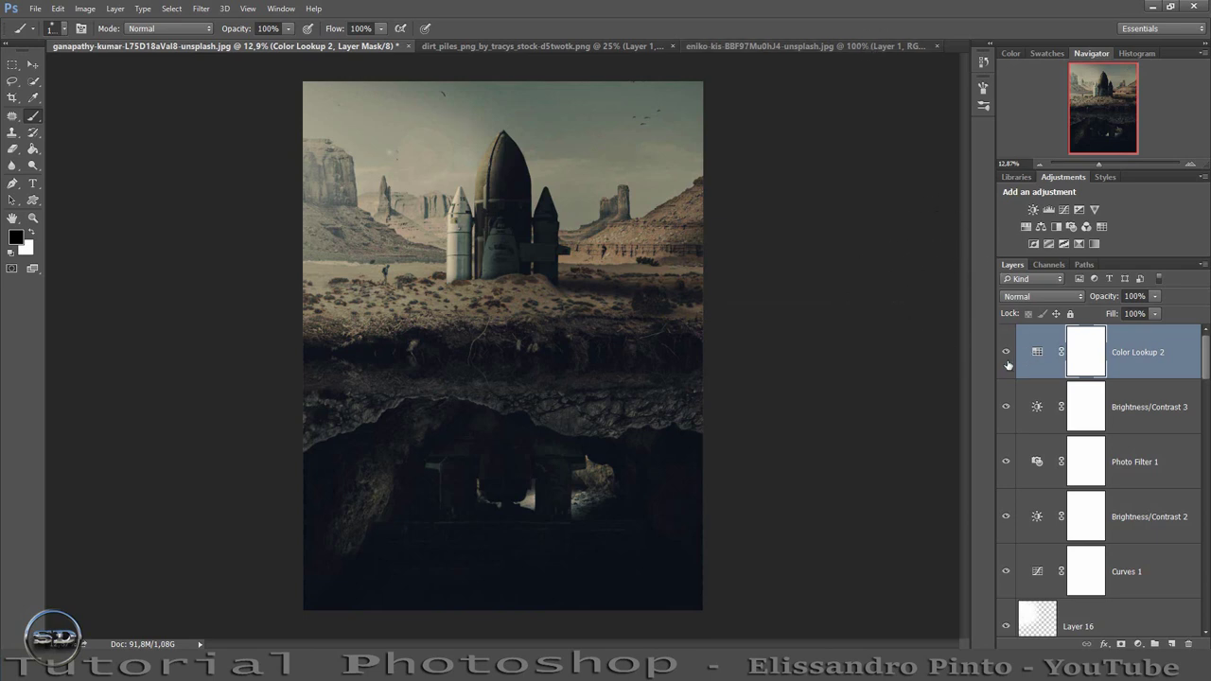
pyautogui.click(1005, 352)
pyautogui.click(1006, 352)
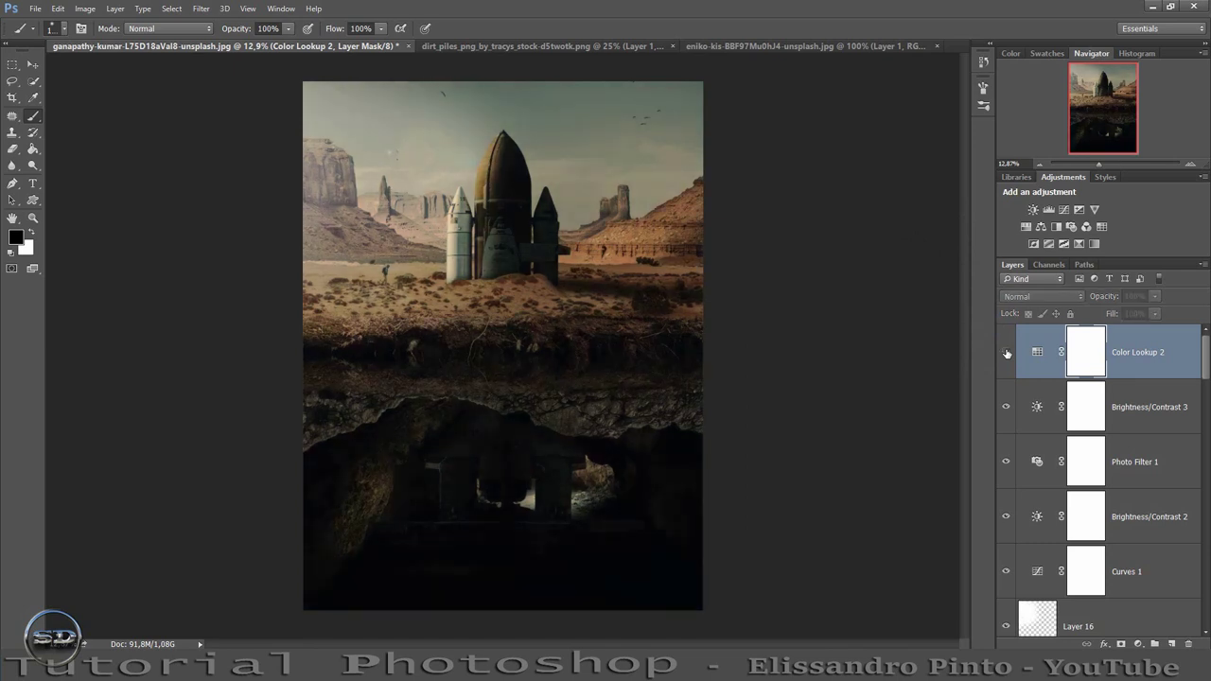
pyautogui.moveTo(1111, 319); pyautogui.dragTo(1086, 308)
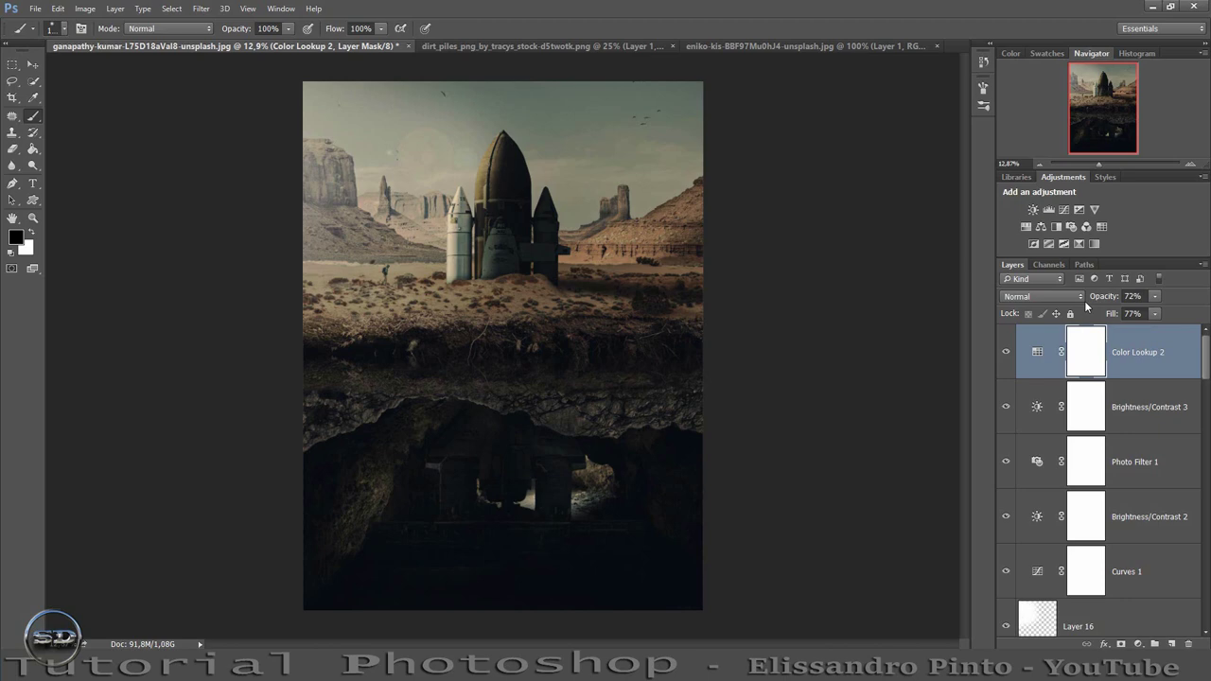
# Stamp all visible layers into a new merged Layer 17
pyautogui.hotkey('ctrl', 'alt', 'shift', 'e')
pyautogui.press('x')
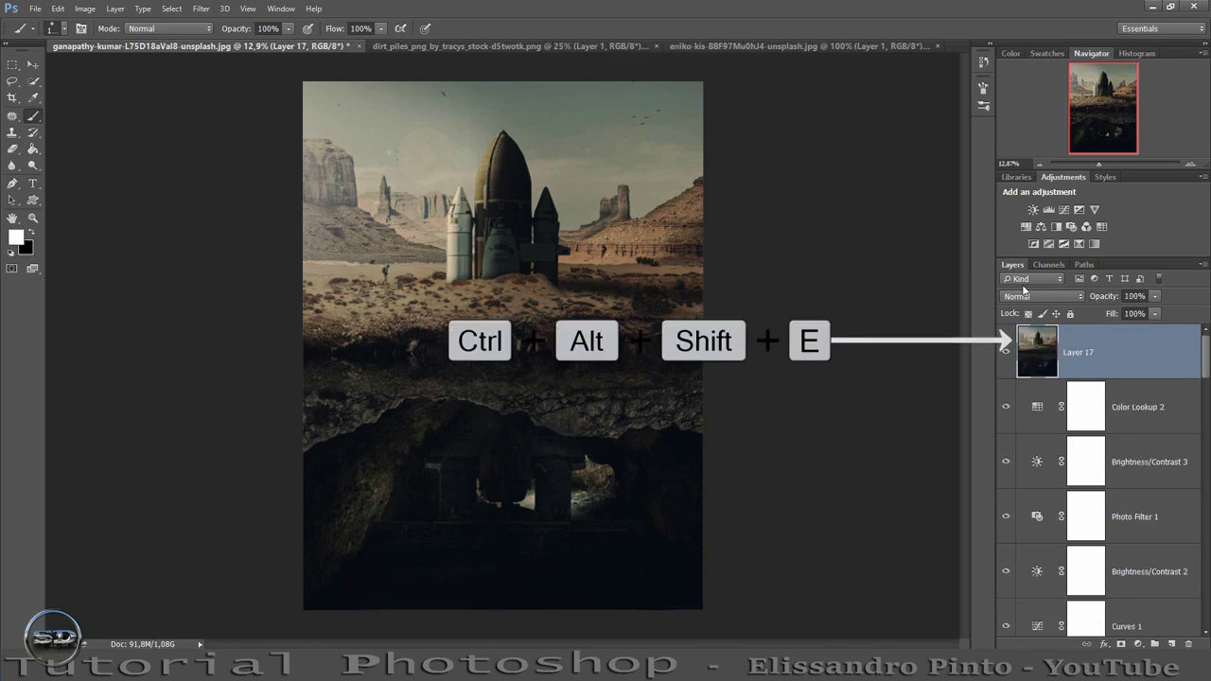
pyautogui.click(200, 9)
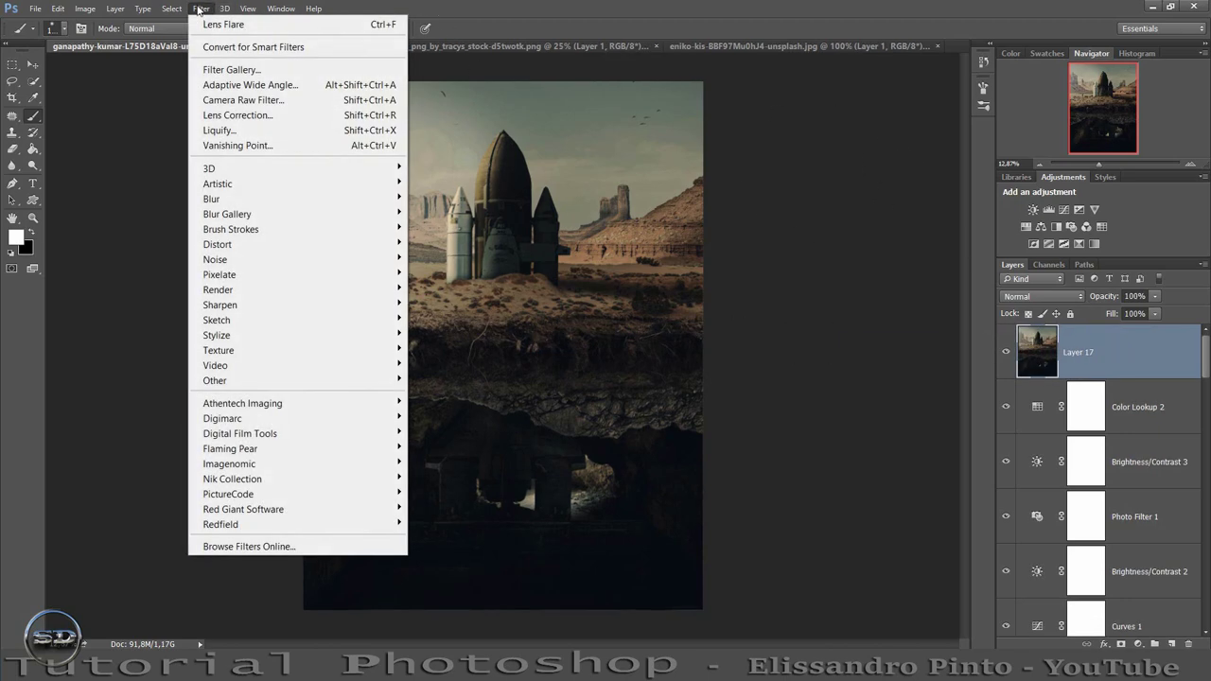
pyautogui.click(244, 100)
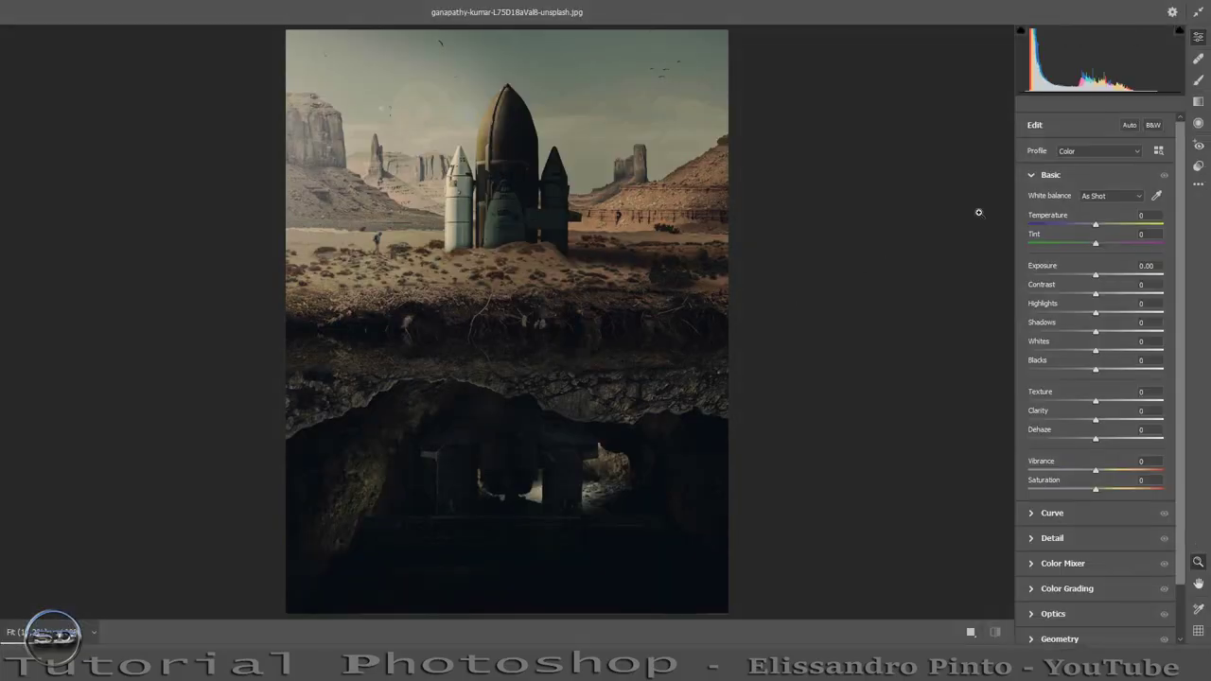
# Apply Camera Raw with Exposure +1.00, Shadows +32, Whites +17, Texture +21 and Clarity +29
pyautogui.moveTo(1096, 275); pyautogui.dragTo(1110, 274)
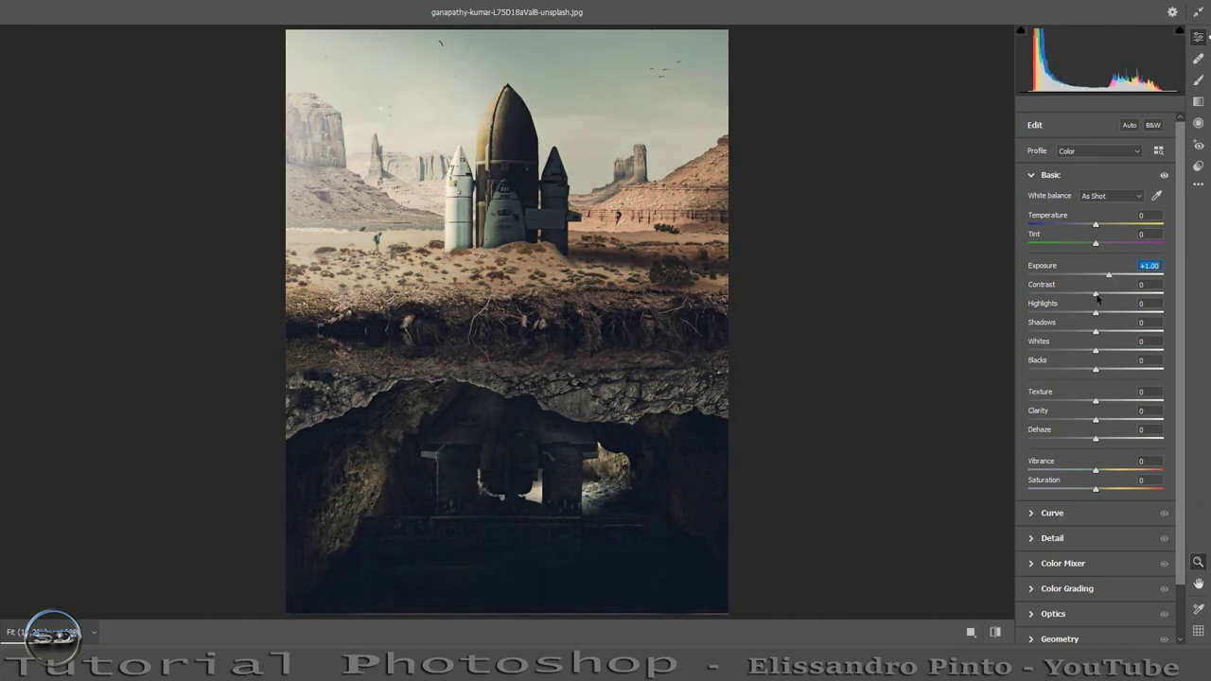
pyautogui.moveTo(1095, 293); pyautogui.dragTo(1111, 295)
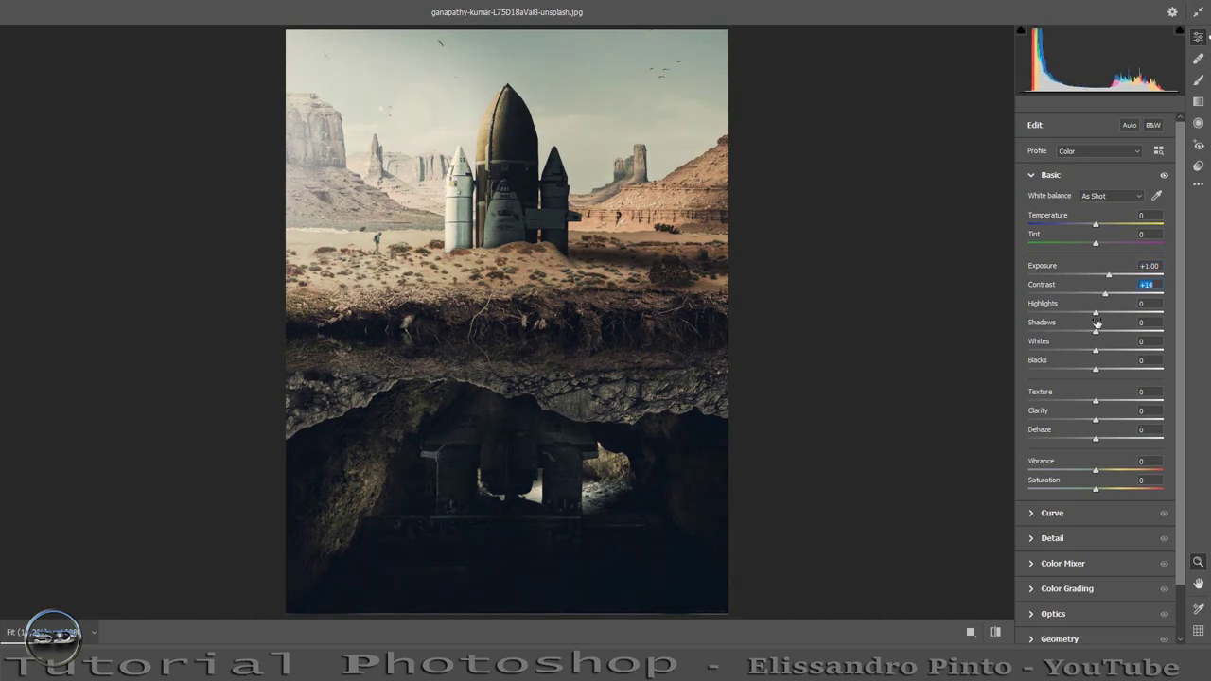
pyautogui.moveTo(1095, 331); pyautogui.dragTo(1130, 331)
pyautogui.moveTo(1130, 329)
pyautogui.mouseDown()
pyautogui.moveTo(1117, 333)
pyautogui.moveTo(1131, 354)
pyautogui.moveTo(1109, 350)
pyautogui.mouseUp()
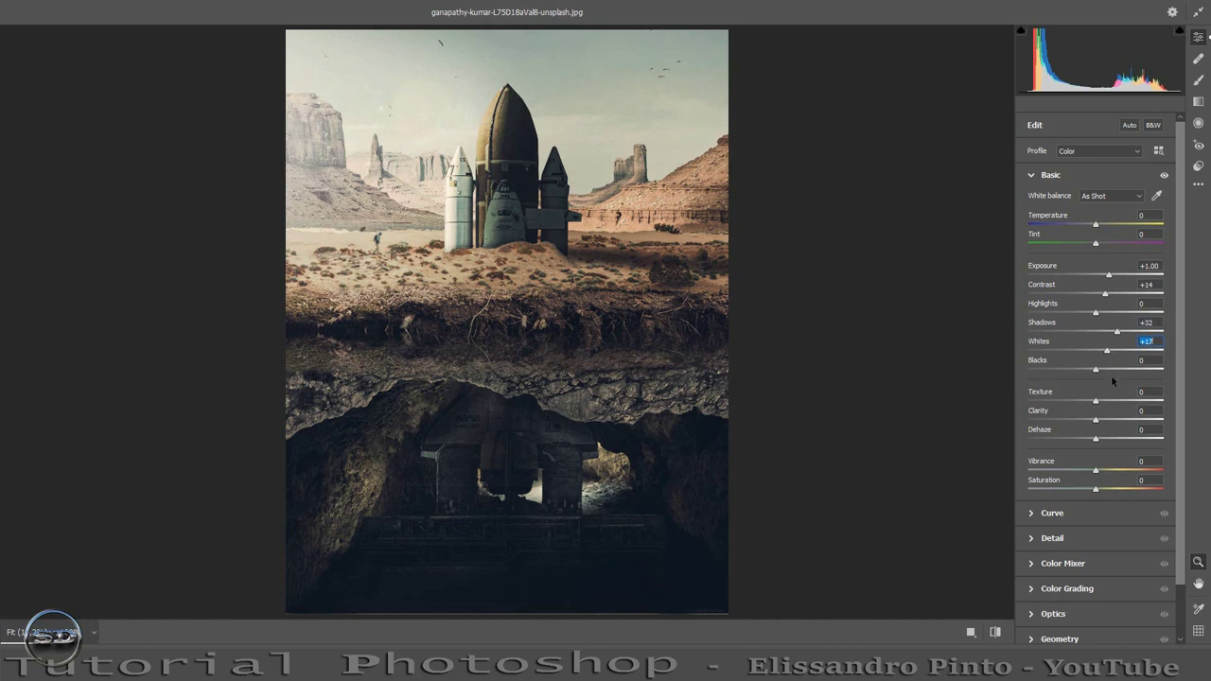
pyautogui.moveTo(1096, 373); pyautogui.dragTo(1096, 370)
pyautogui.moveTo(1096, 419)
pyautogui.mouseDown()
pyautogui.moveTo(1129, 423)
pyautogui.moveTo(1106, 411)
pyautogui.moveTo(1130, 404)
pyautogui.moveTo(1110, 403)
pyautogui.mouseUp()
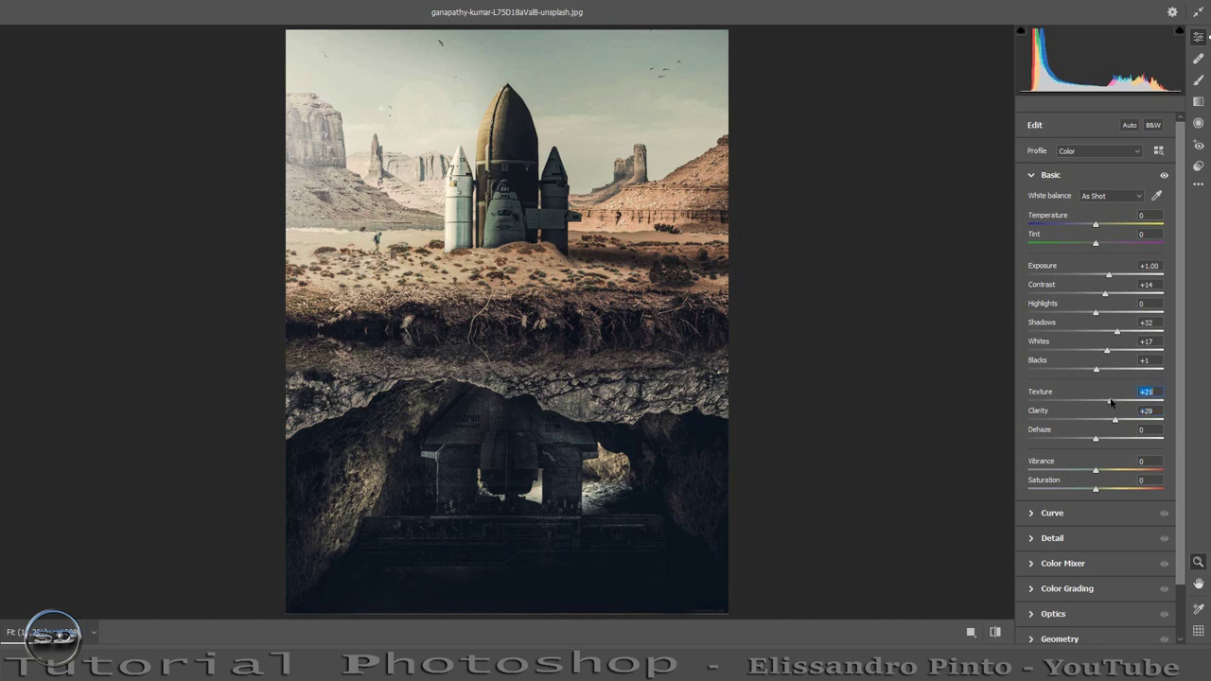
pyautogui.click(1153, 647)
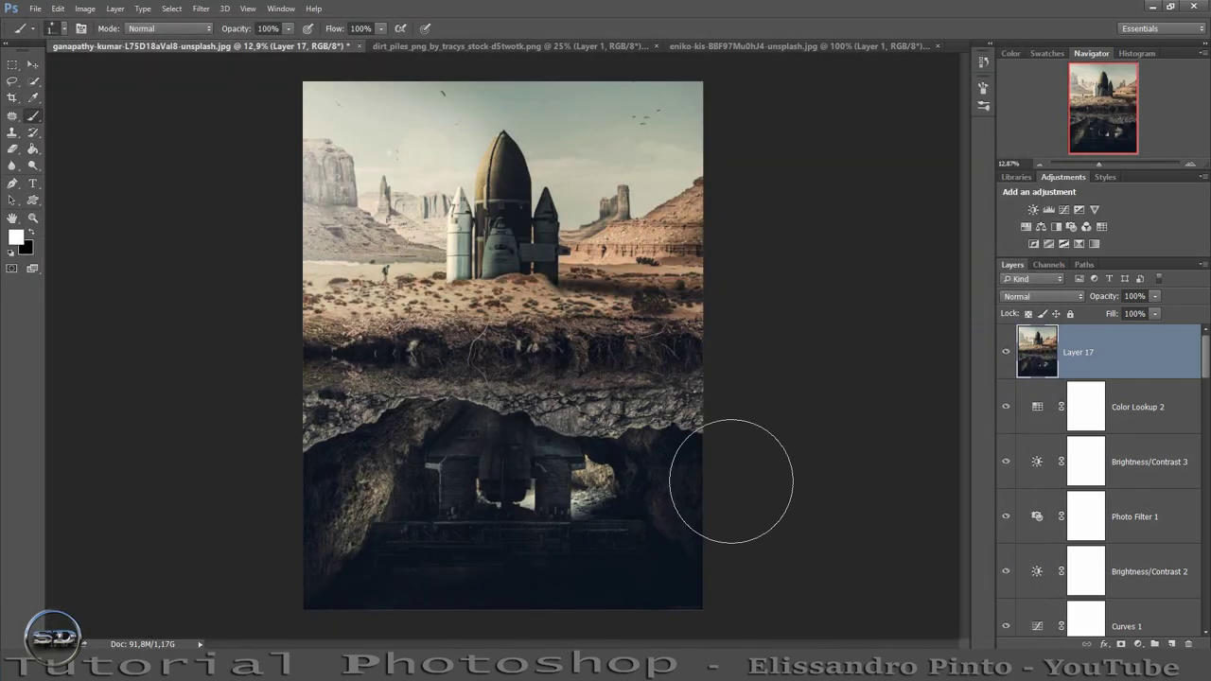
# Lower Layer 17 to 67% fill and 58% opacity, comparing it on and off
pyautogui.moveTo(1117, 314); pyautogui.dragTo(1087, 300)
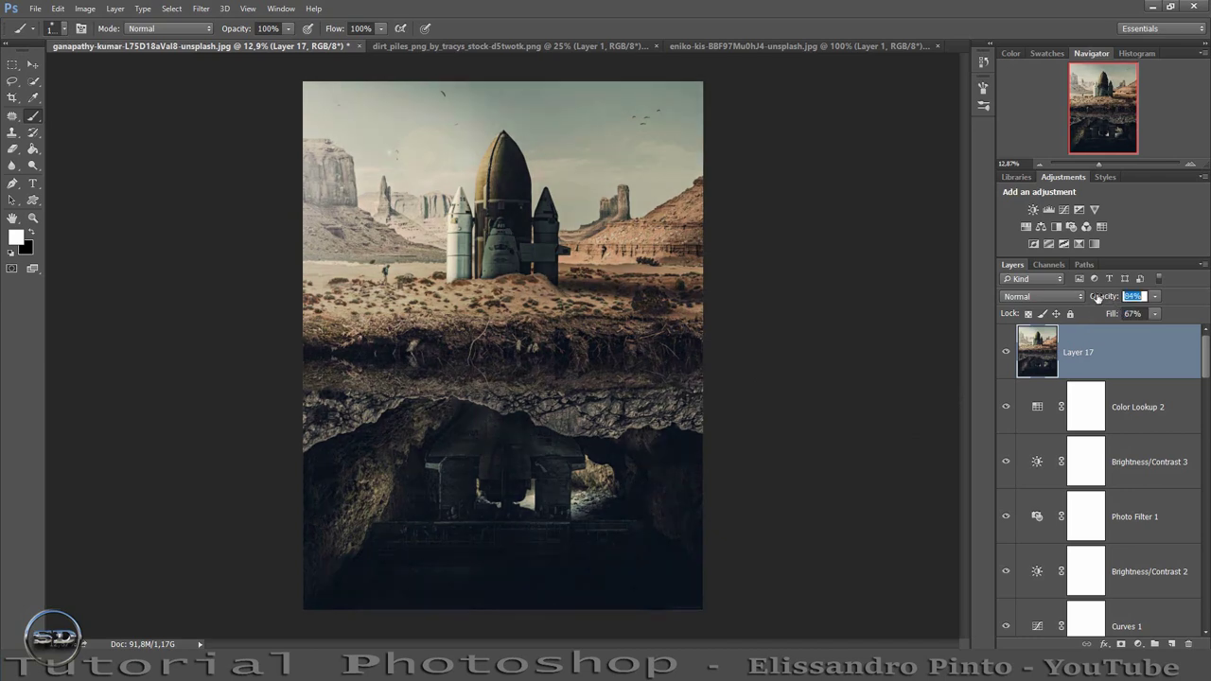
pyautogui.click(1005, 353)
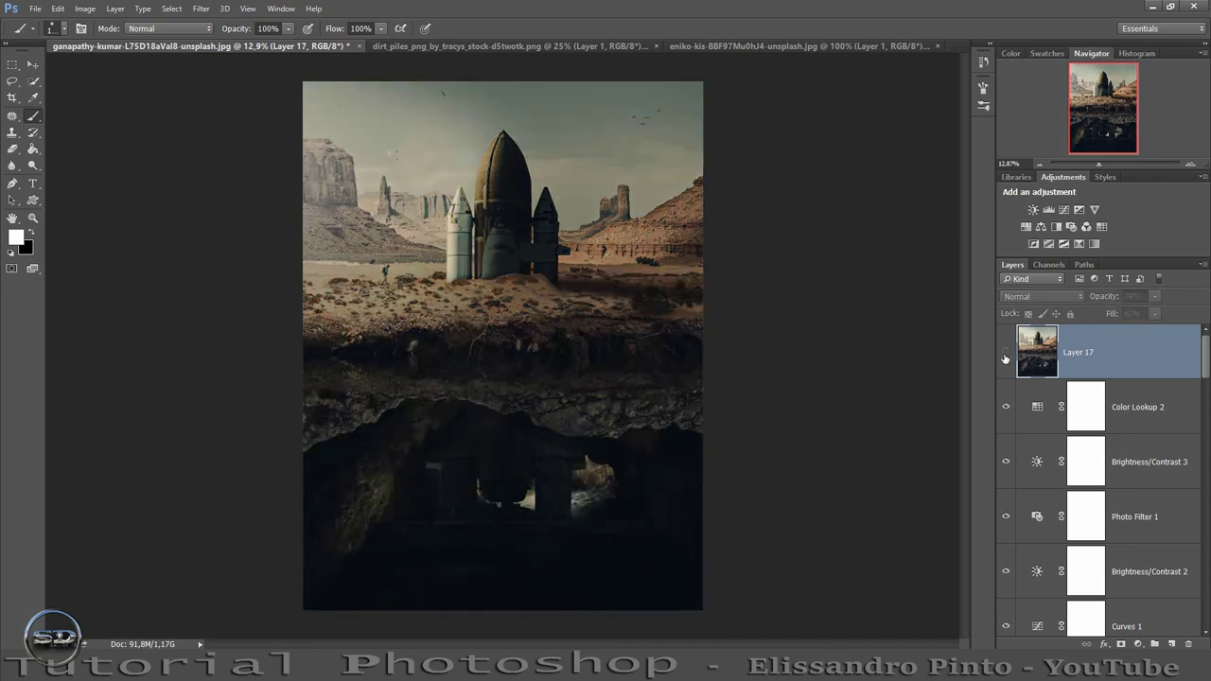
pyautogui.click(1005, 355)
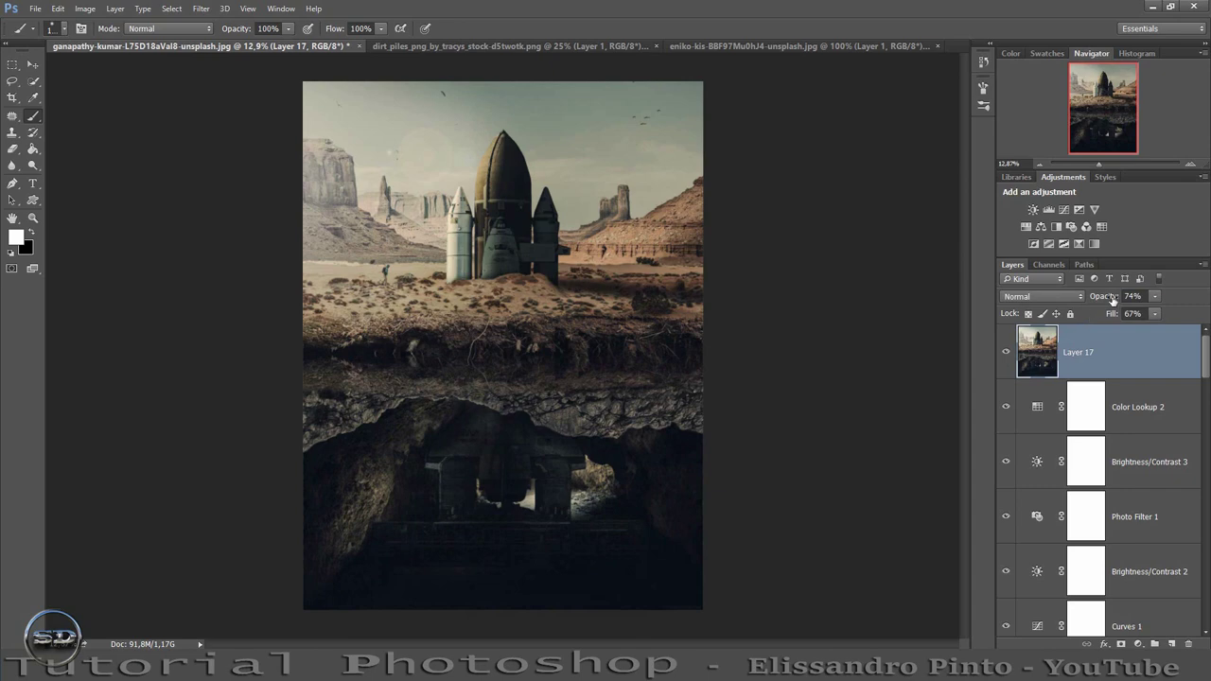
pyautogui.moveTo(1111, 300); pyautogui.dragTo(1101, 300)
# Save the composite as P1.psd and duplicate Layer 17 into Layer 17 copy
pyautogui.click(34, 9)
pyautogui.click(59, 183)
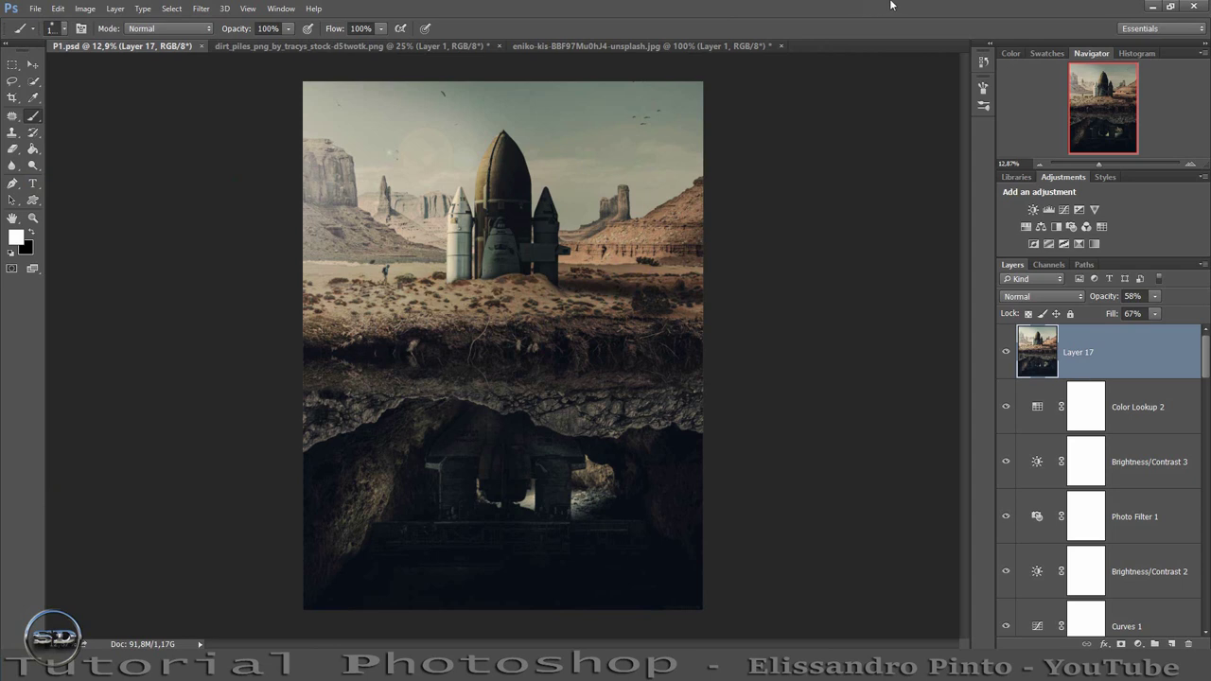
pyautogui.hotkey('ctrl', 'j')
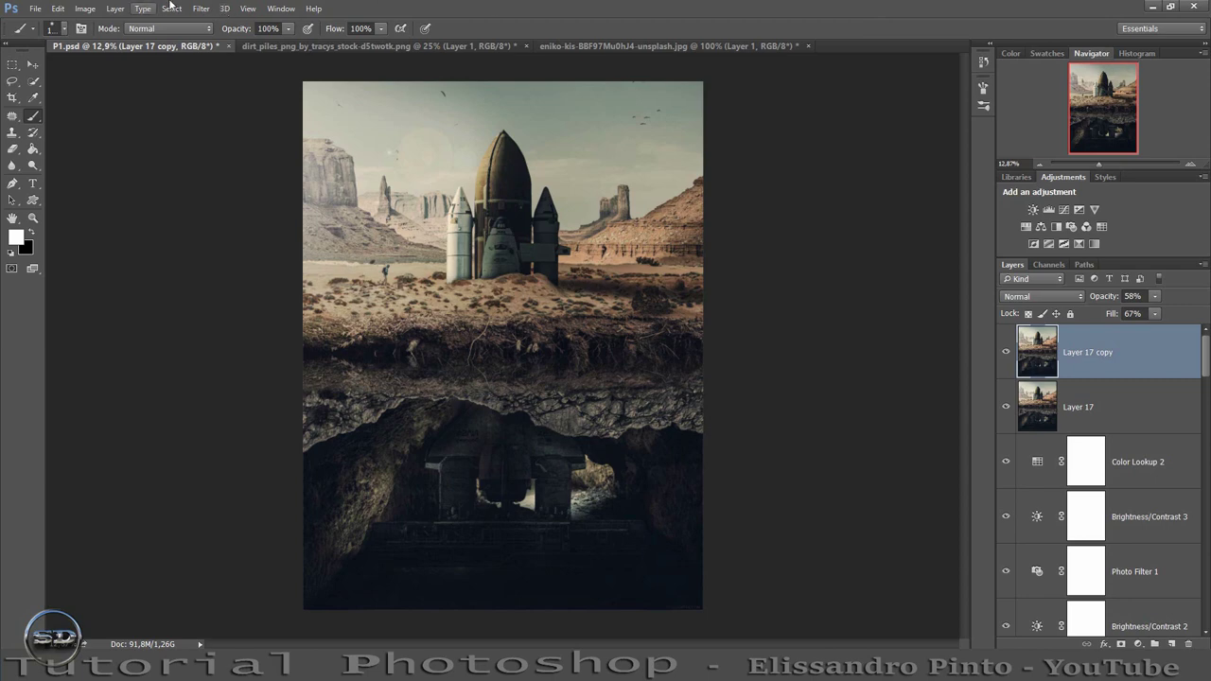
pyautogui.click(196, 10)
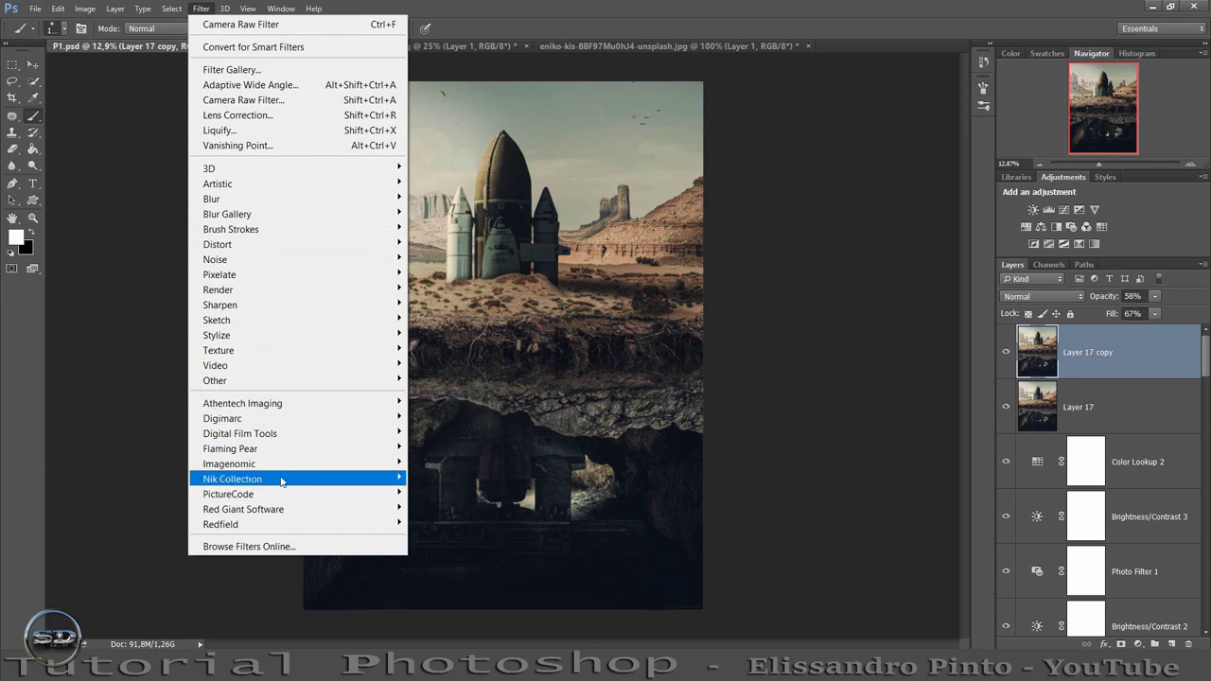
pyautogui.moveTo(284, 479)
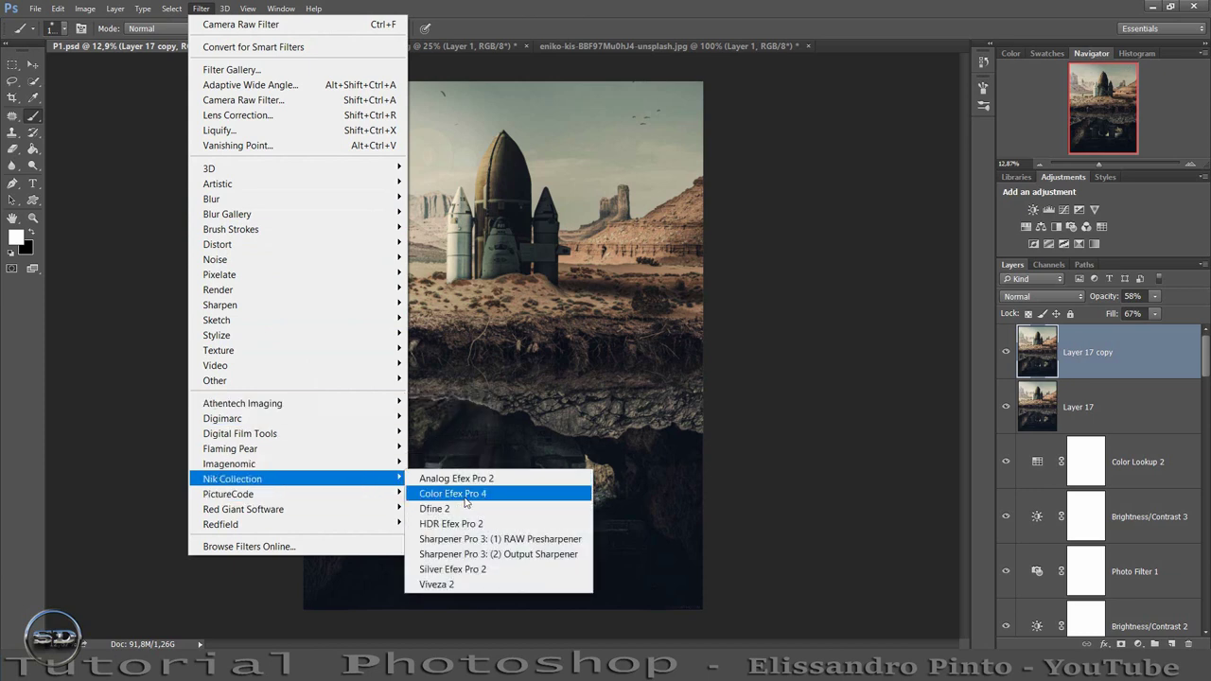
# Apply Color Efex Pro 4 Cross Balance with the Tungsten To Daylight (1) preset at 33%
pyautogui.click(463, 494)
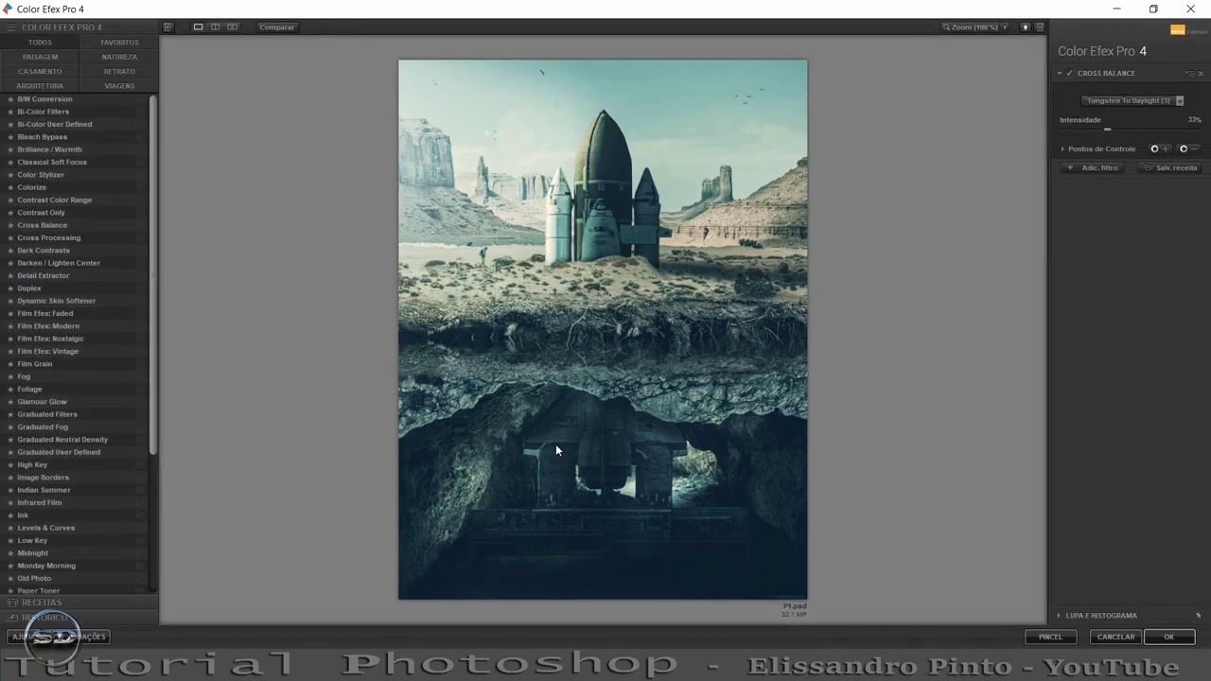
pyautogui.click(1105, 101)
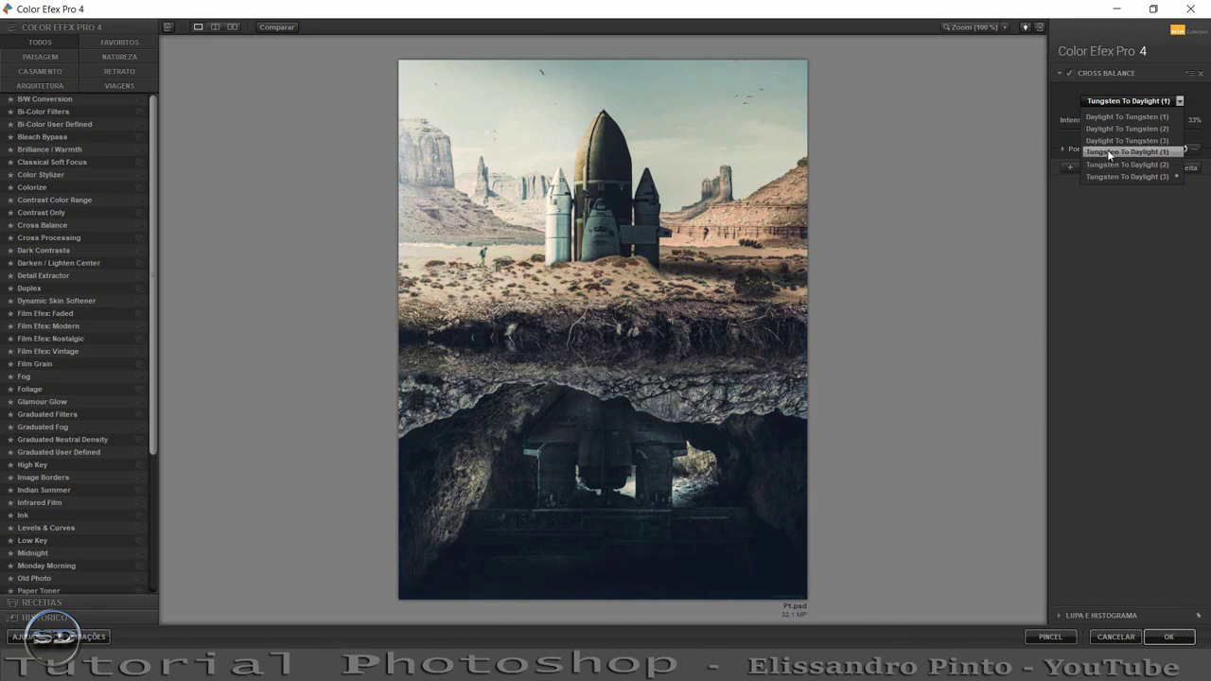
pyautogui.click(1110, 154)
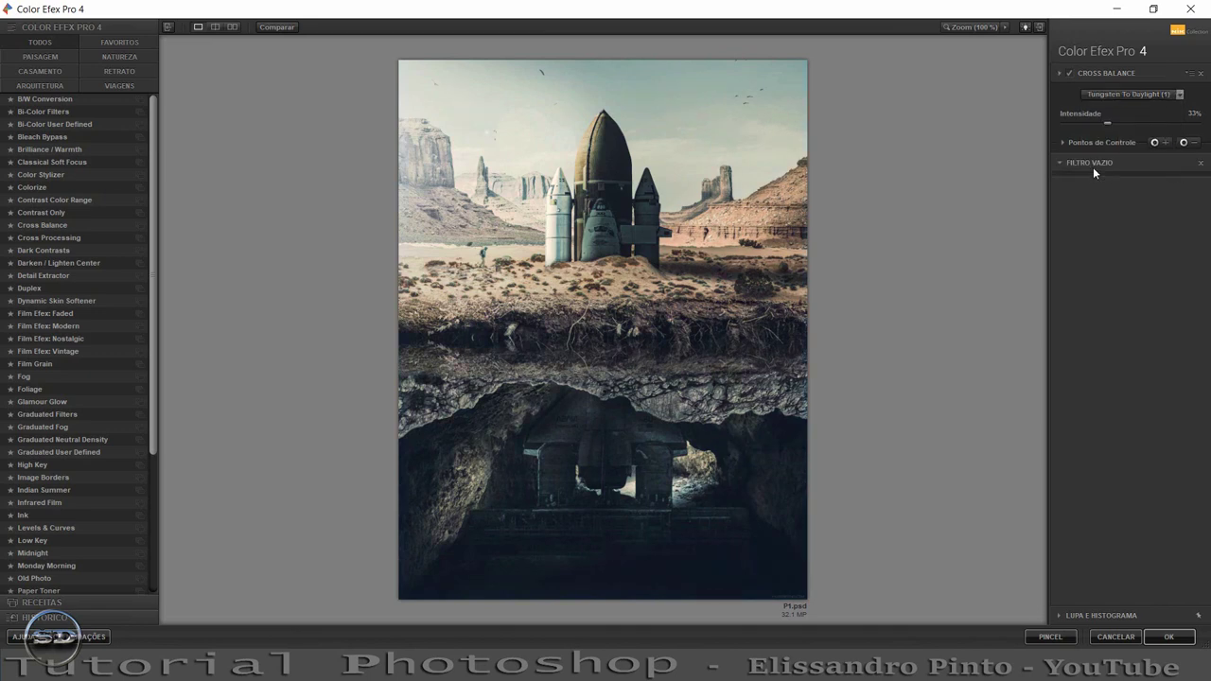
pyautogui.click(1092, 168)
pyautogui.click(1162, 639)
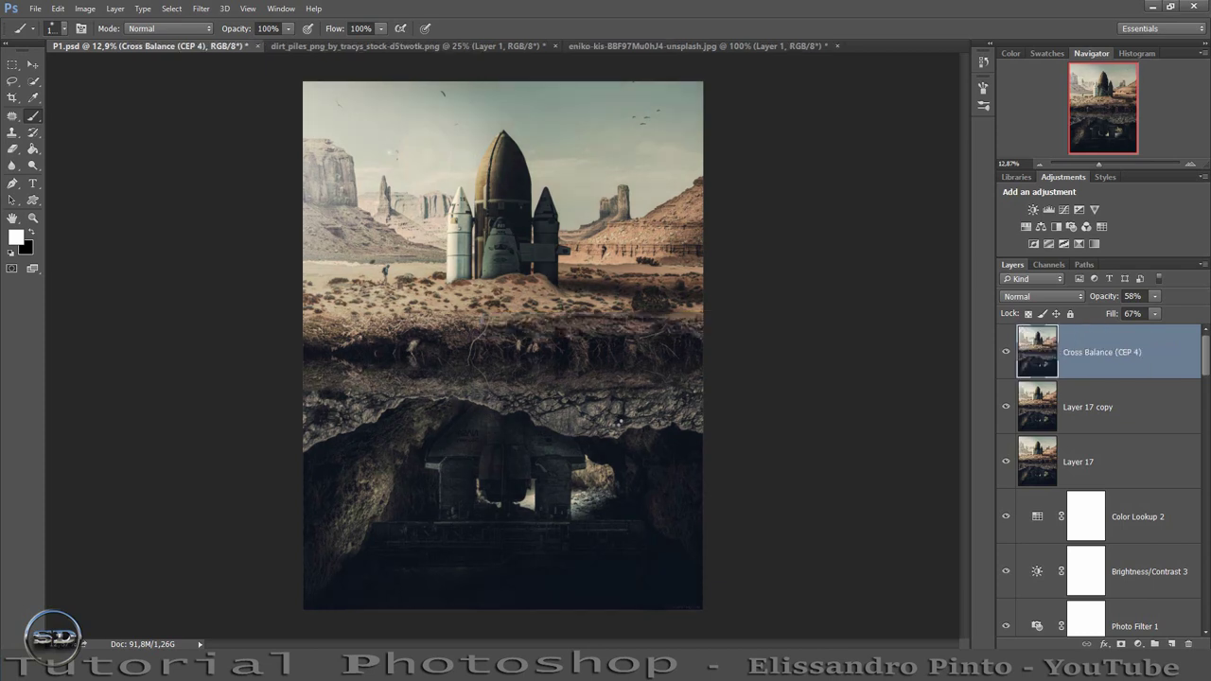
# Set the Cross Balance (CEP 4) fill to 60% and stamp the composite into merged Layer 18
pyautogui.click(1006, 351)
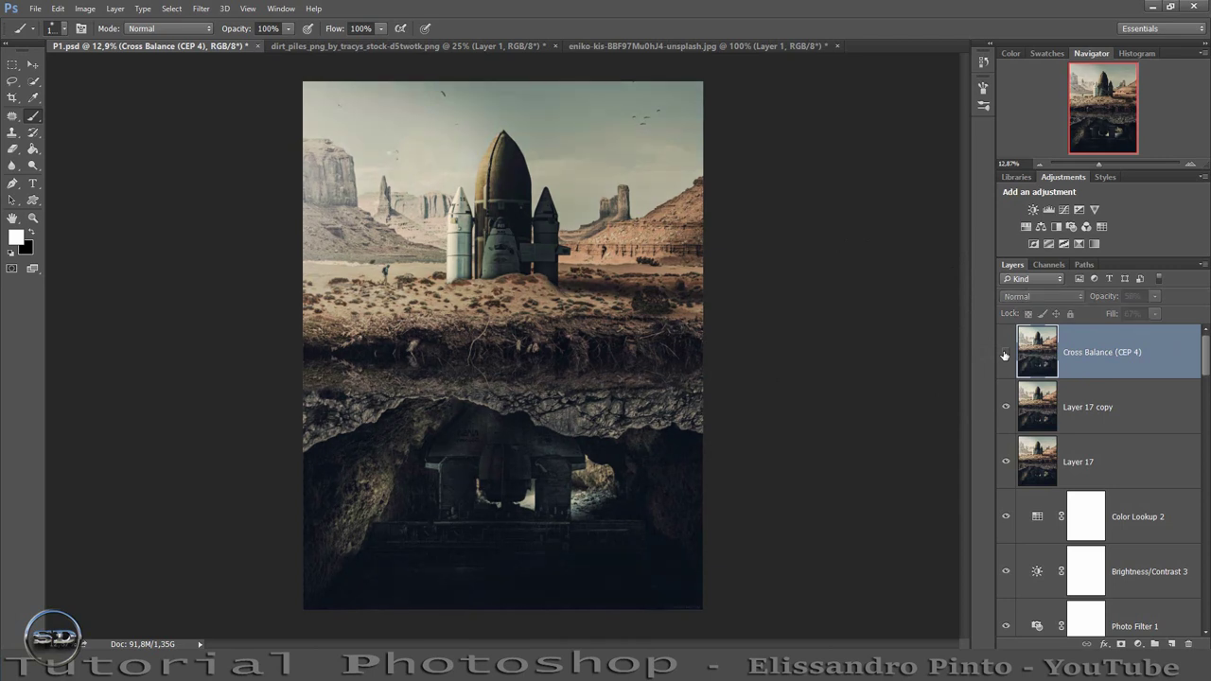
pyautogui.moveTo(1117, 314); pyautogui.dragTo(1110, 315)
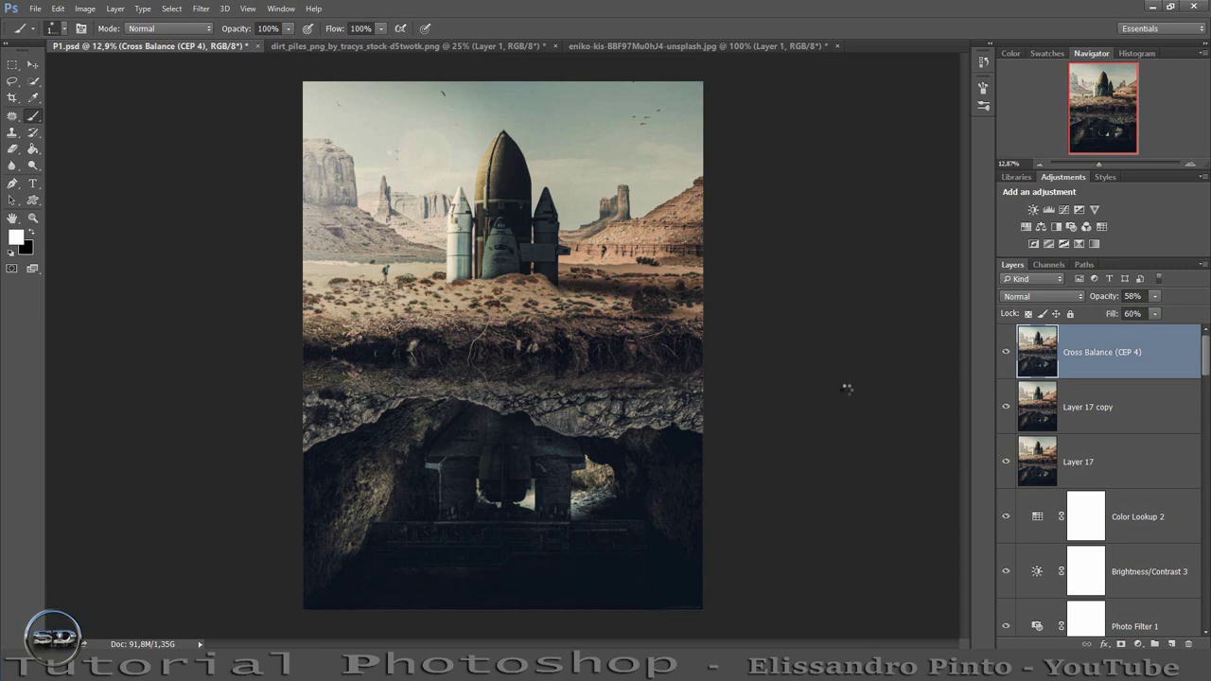
pyautogui.hotkey('ctrl', 'shift', 'alt', 'e')
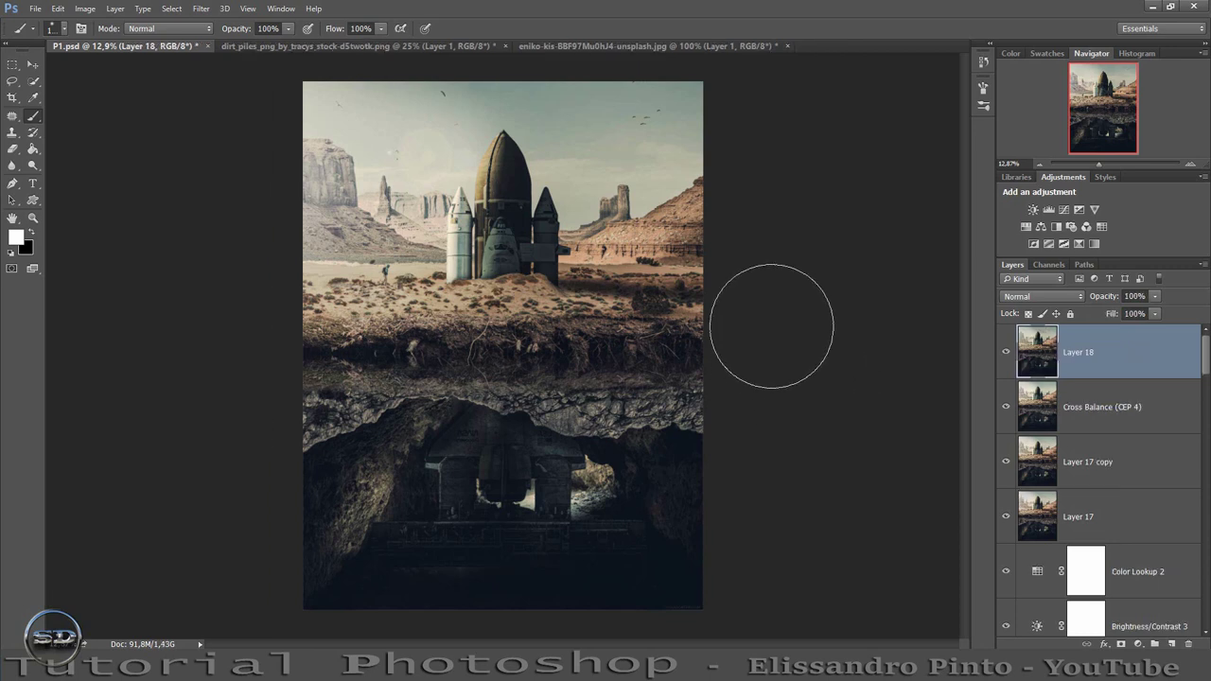
pyautogui.click(201, 8)
pyautogui.moveTo(231, 478)
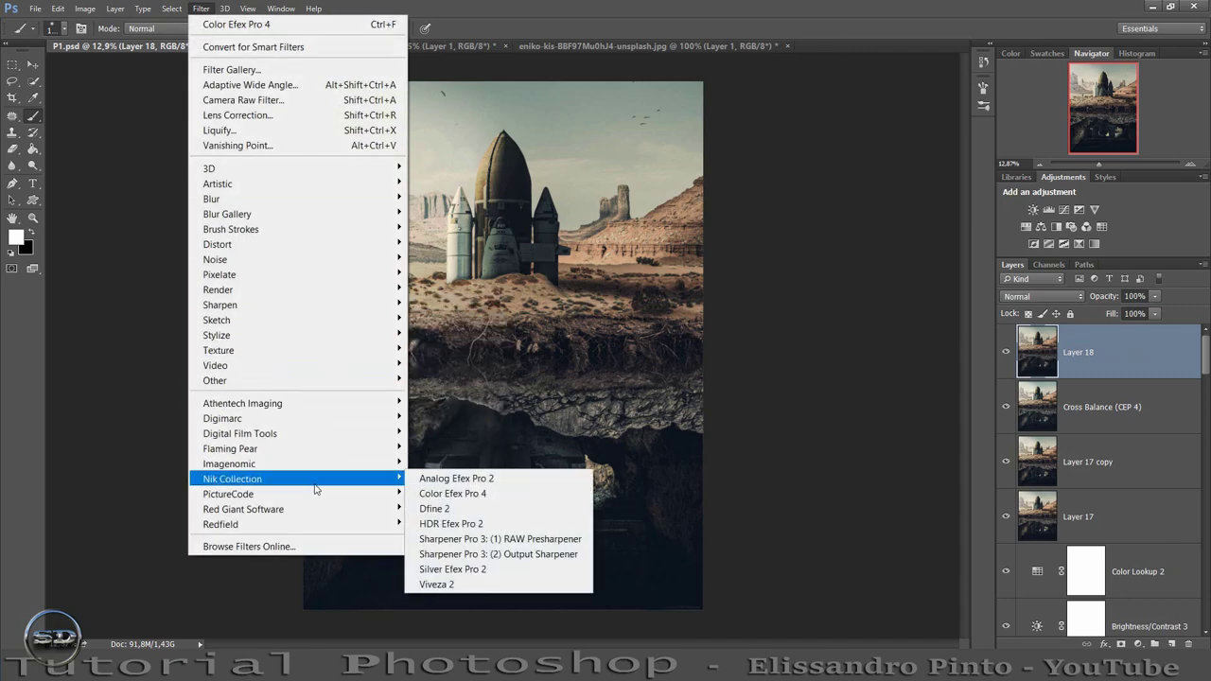
# Apply Color Efex Pro 4 Detail Extractor at 25% with a Grande effect radius to Layer 18
pyautogui.click(440, 495)
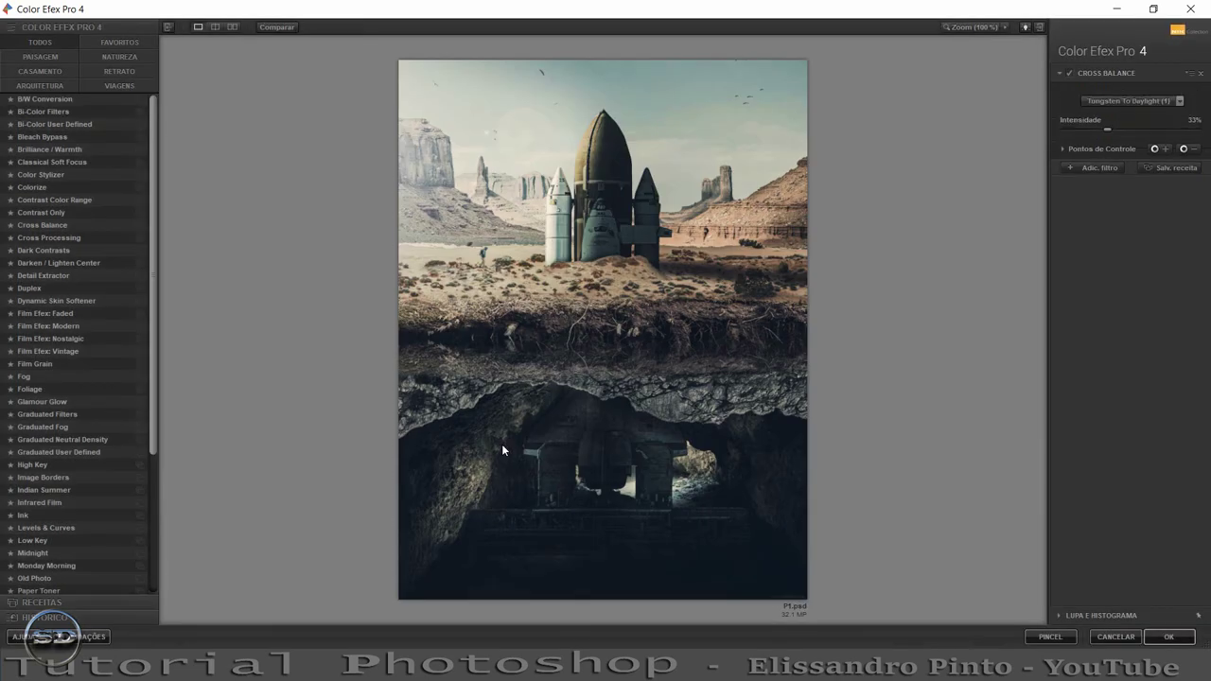
pyautogui.click(55, 301)
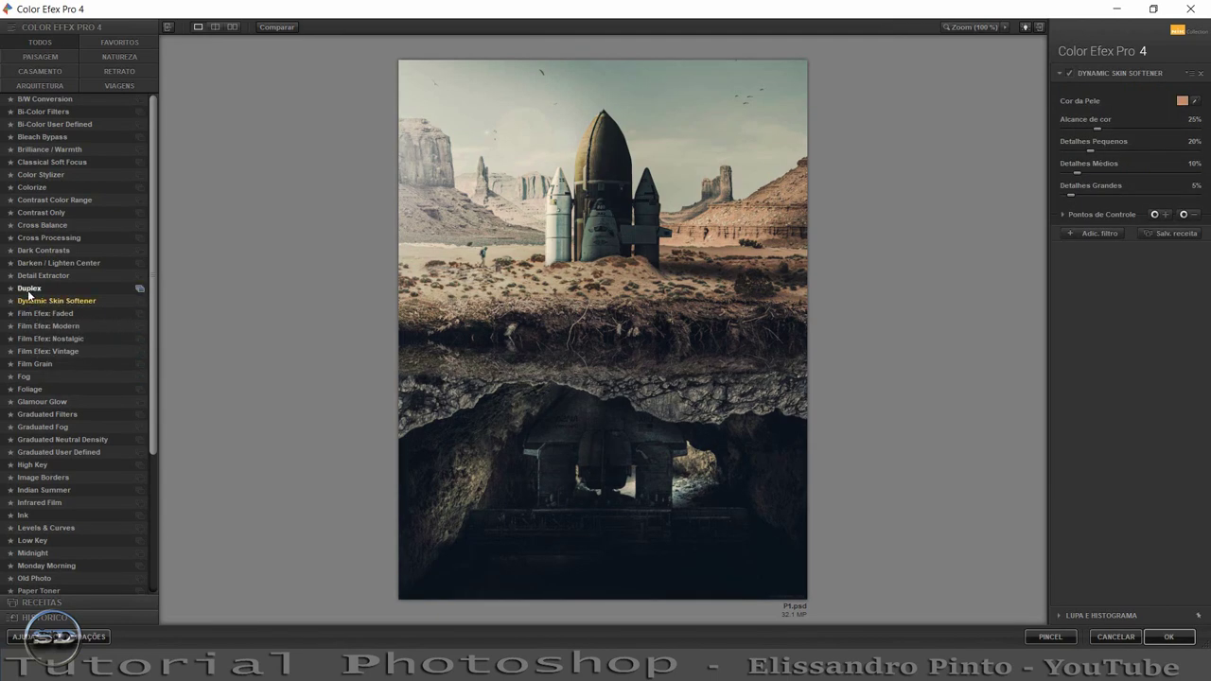
pyautogui.click(29, 289)
pyautogui.click(36, 276)
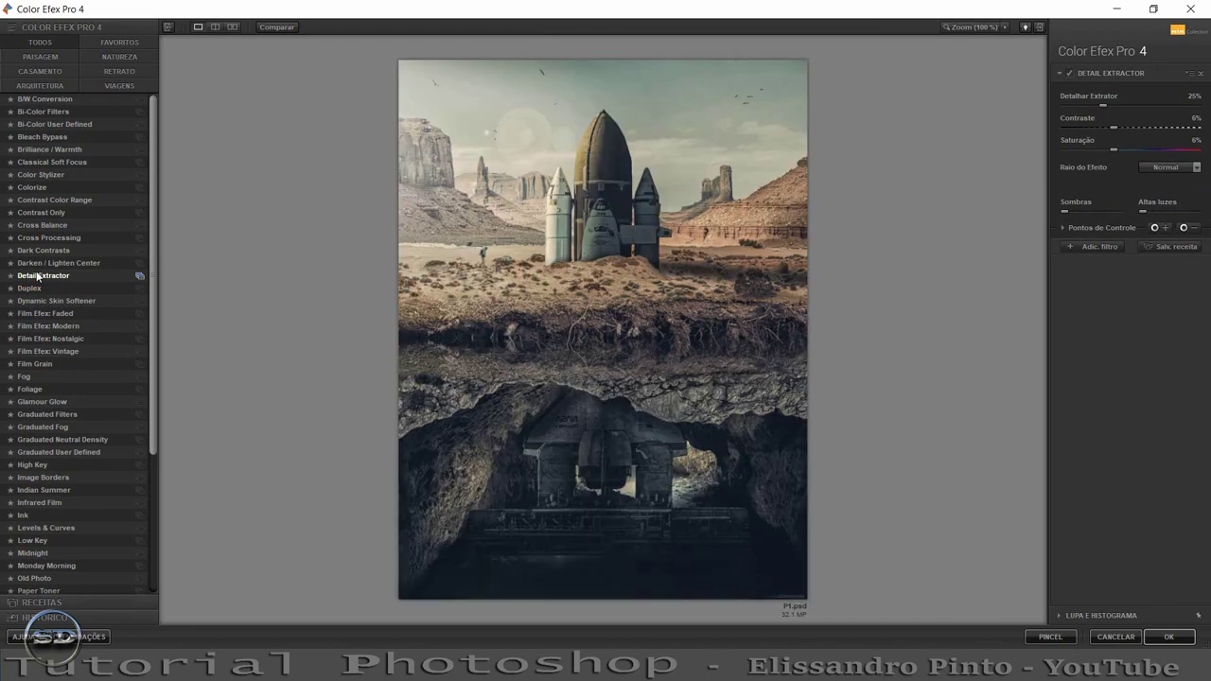
pyautogui.click(1161, 167)
pyautogui.click(1169, 206)
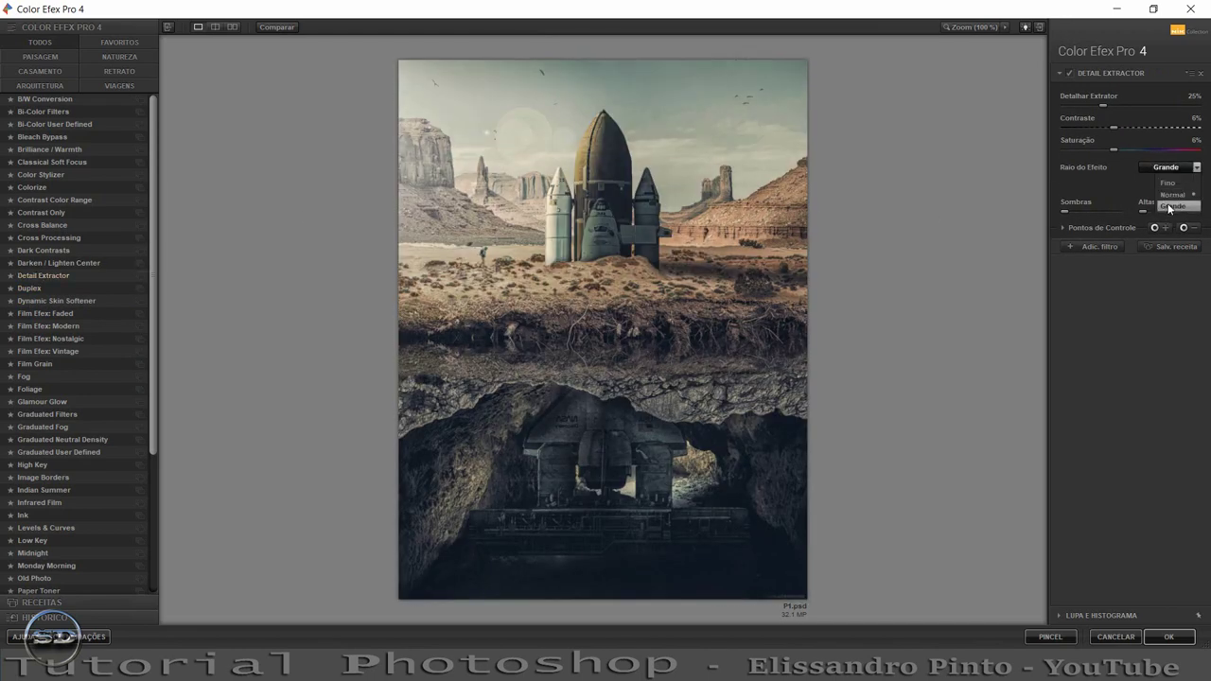
pyautogui.click(1169, 207)
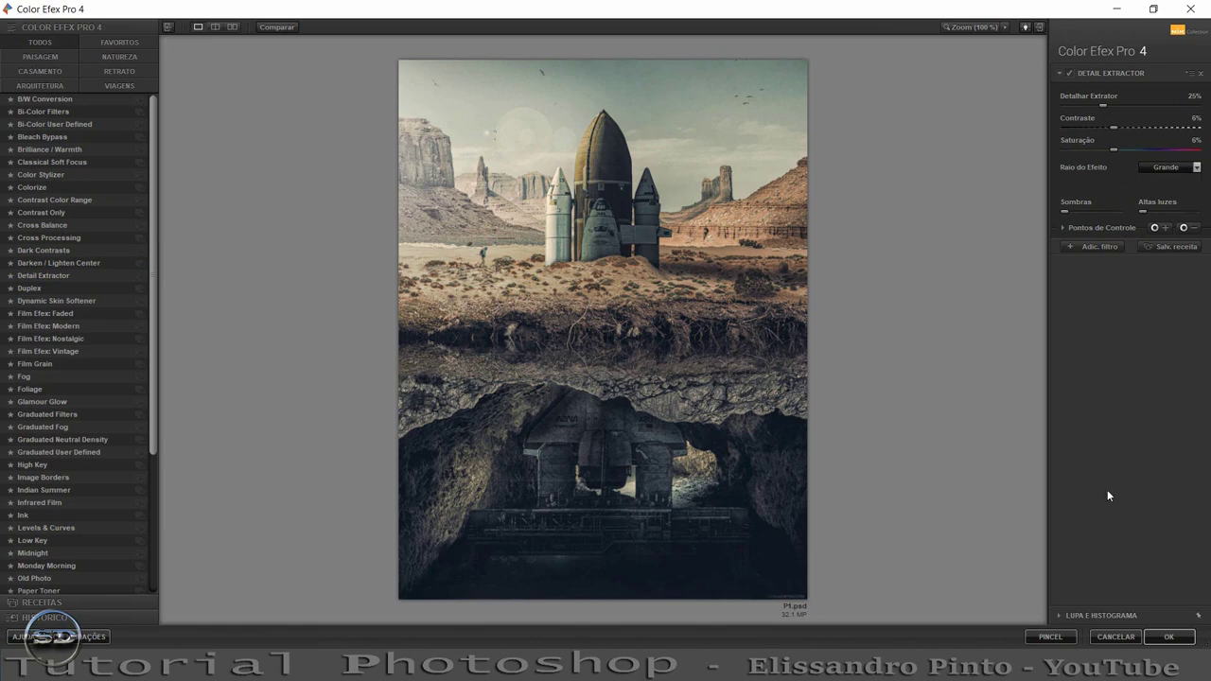
pyautogui.click(1168, 636)
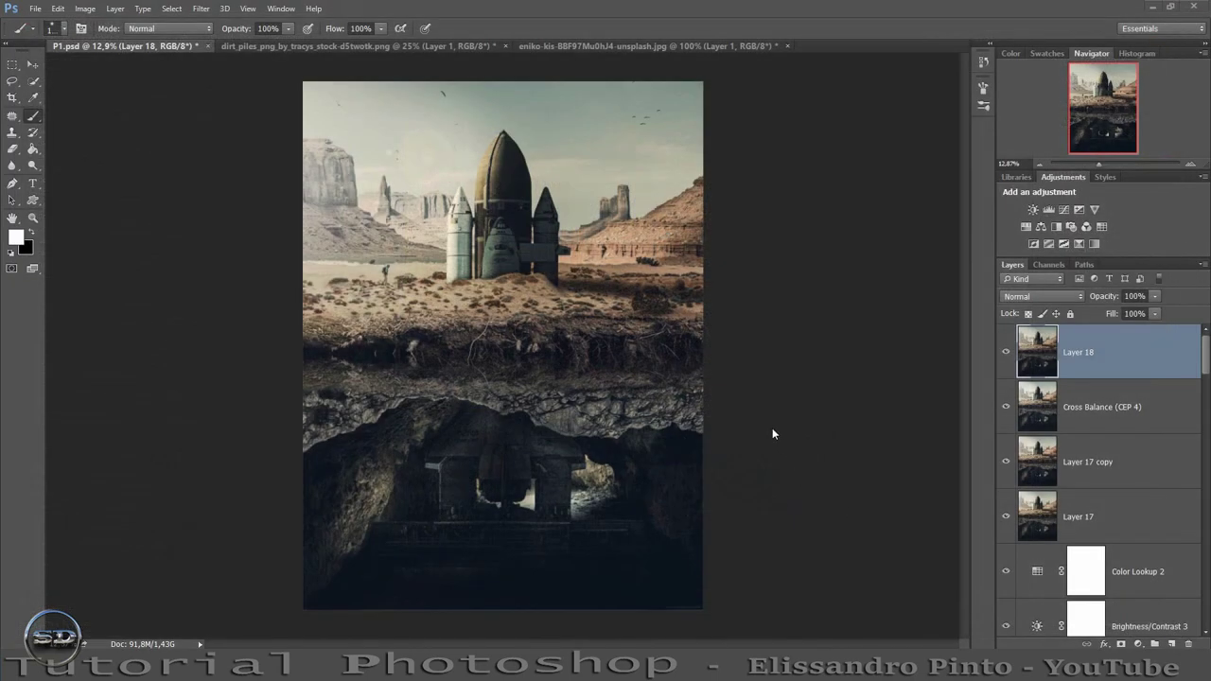
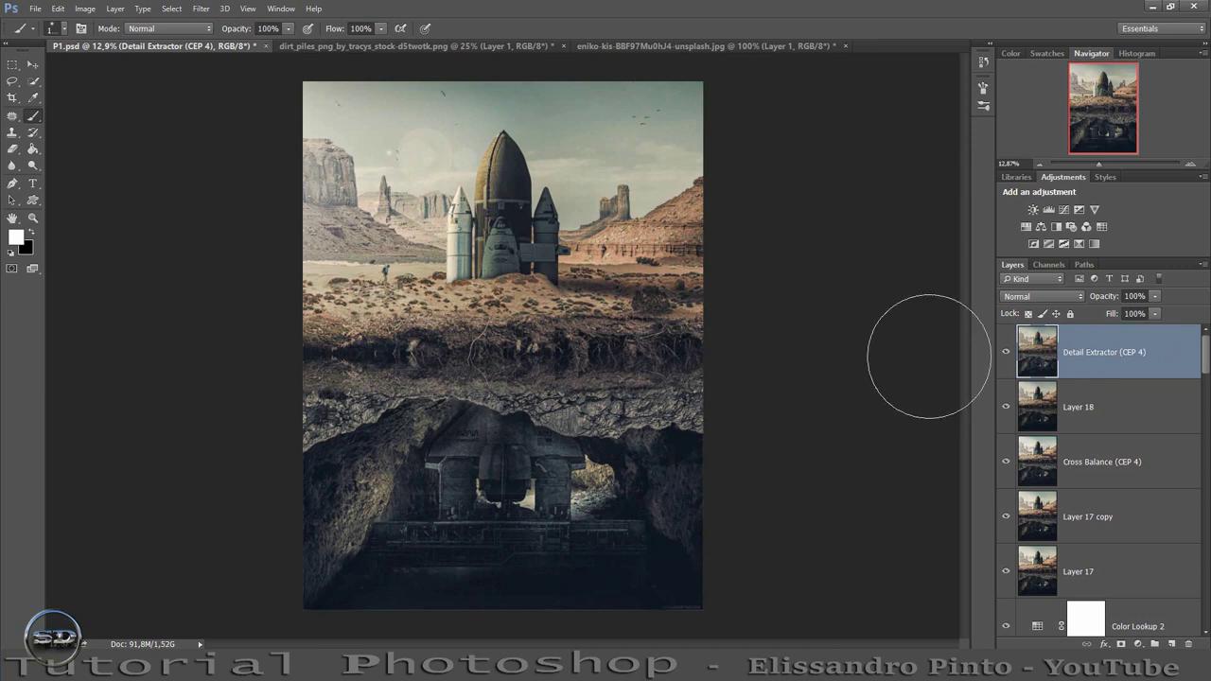
# Compare the Detail Extractor (CEP 4) layer on and off, then set it to 98% opacity with 100% fill
pyautogui.click(1004, 352)
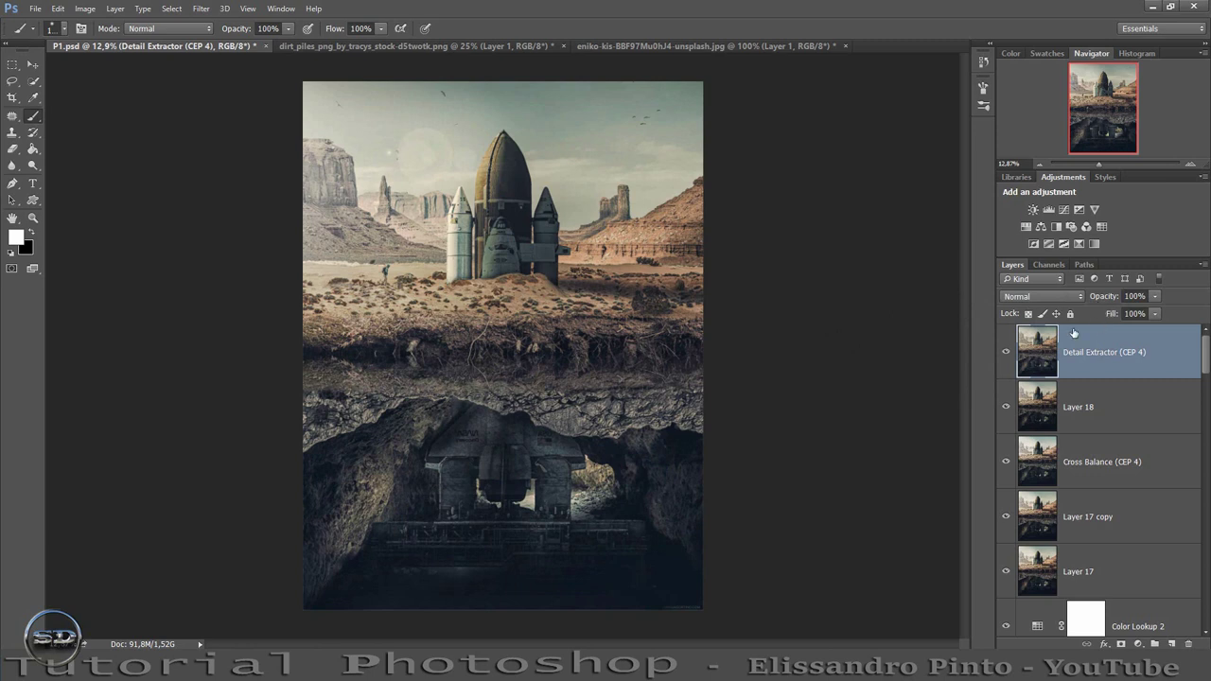
pyautogui.click(1006, 354)
pyautogui.moveTo(1114, 317); pyautogui.dragTo(1090, 298)
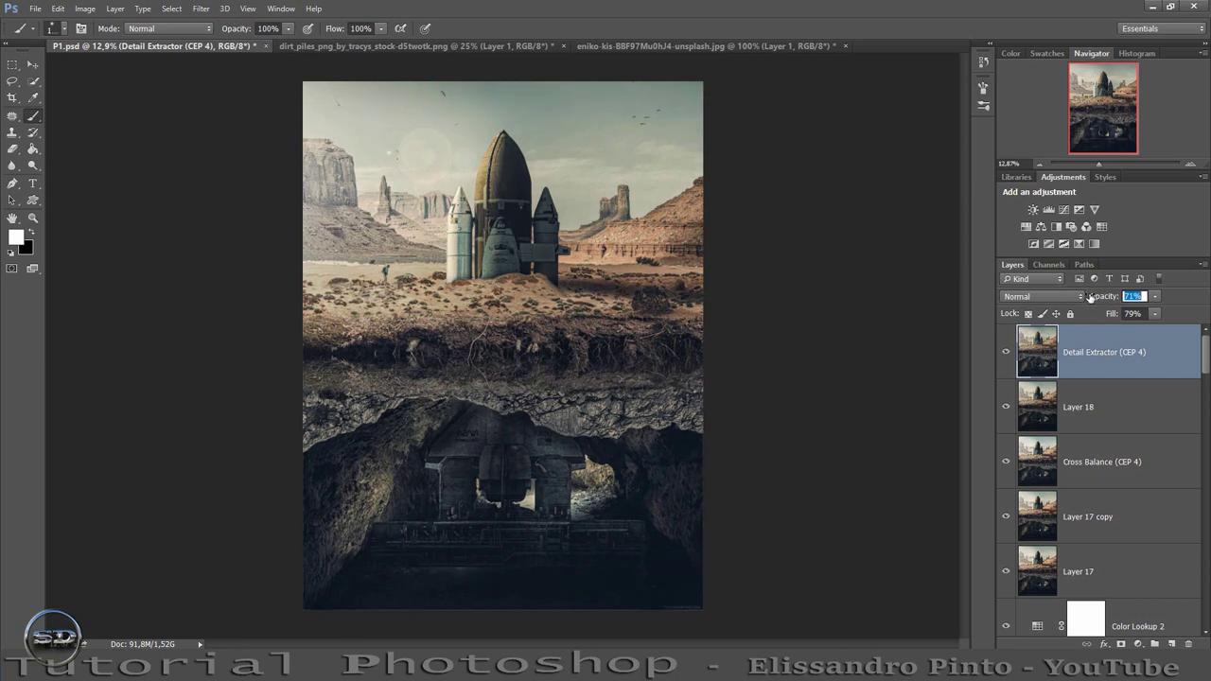
pyautogui.press('Return')
pyautogui.click(1005, 352)
pyautogui.click(1006, 354)
pyautogui.click(1005, 353)
pyautogui.moveTo(1111, 298); pyautogui.dragTo(1097, 317)
pyautogui.moveTo(1103, 299)
pyautogui.mouseDown()
pyautogui.moveTo(1137, 297)
pyautogui.moveTo(1136, 316)
pyautogui.mouseUp()
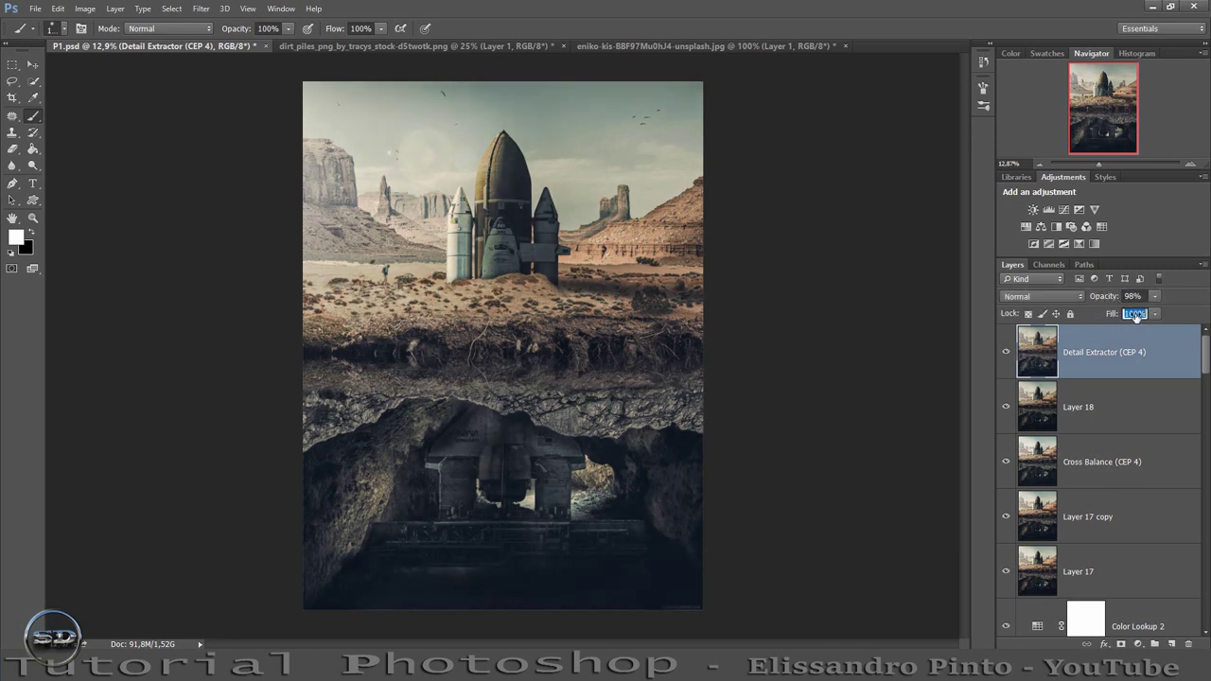
pyautogui.press('Return')
# Mask Detail Extractor, fading it over the image bottom and cave ceiling with a 64%-opacity, 38%-flow brush
pyautogui.click(1120, 643)
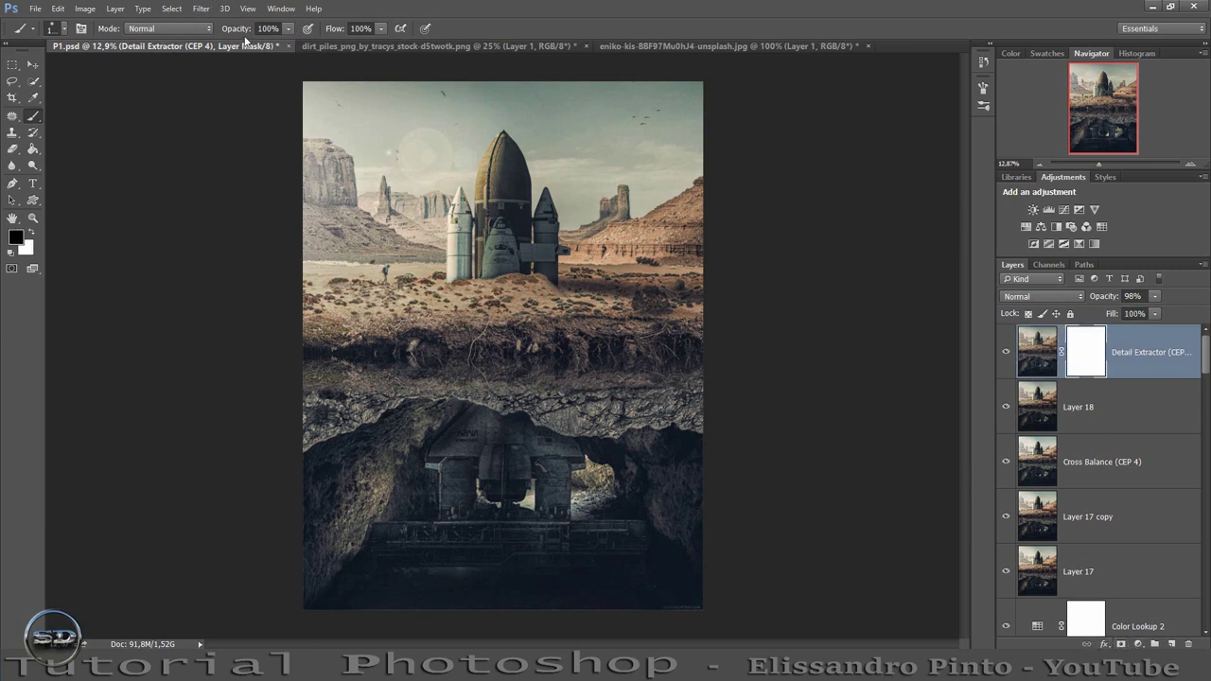
pyautogui.moveTo(244, 32); pyautogui.dragTo(215, 33)
pyautogui.moveTo(336, 29); pyautogui.dragTo(297, 31)
pyautogui.moveTo(303, 558); pyautogui.dragTo(605, 563)
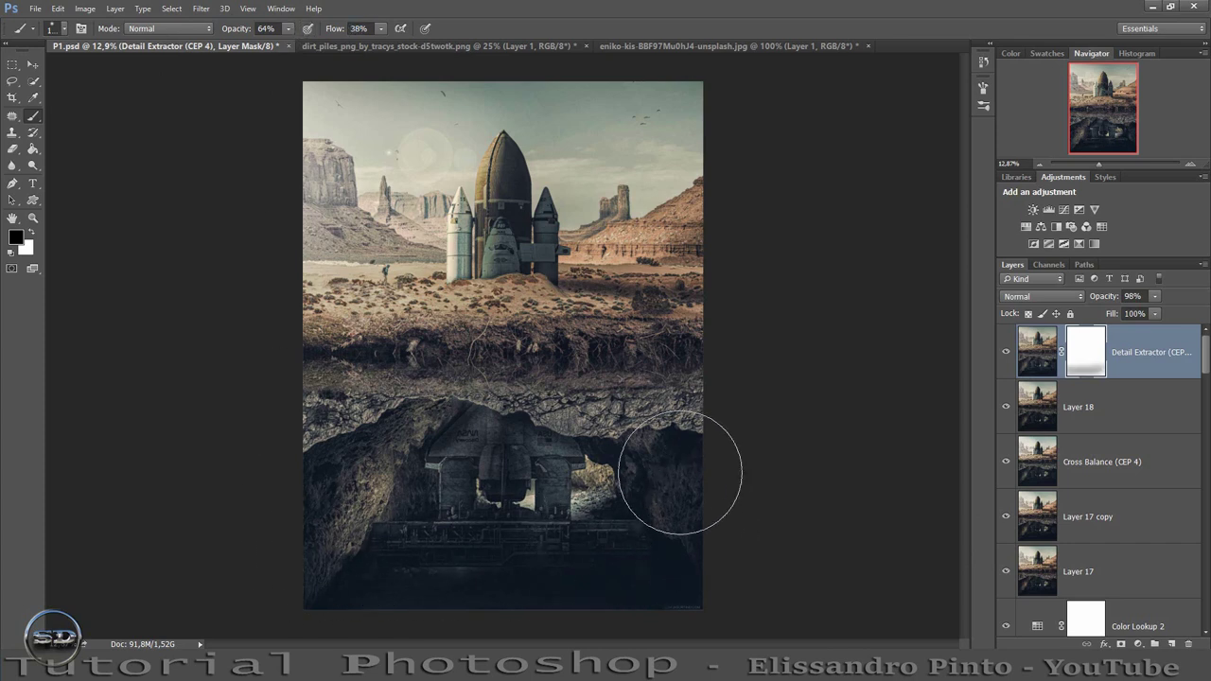
pyautogui.moveTo(681, 517)
pyautogui.mouseDown()
pyautogui.moveTo(365, 419)
pyautogui.moveTo(688, 414)
pyautogui.moveTo(627, 400)
pyautogui.moveTo(346, 400)
pyautogui.mouseUp()
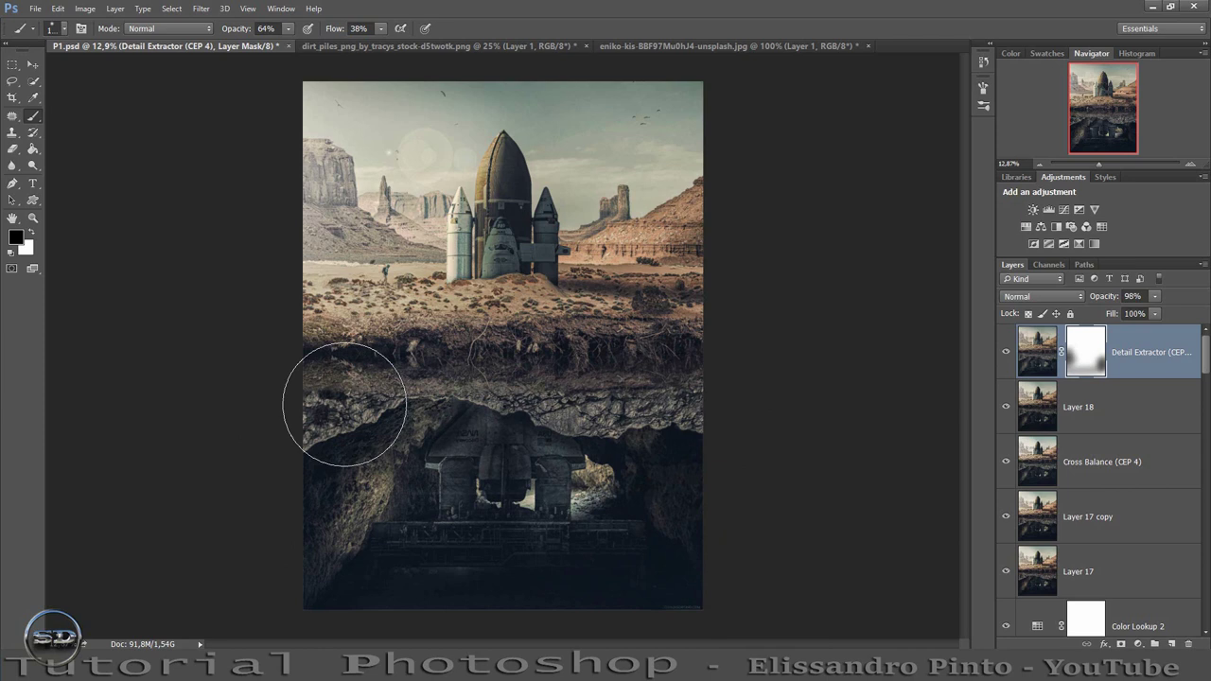
pyautogui.click(1004, 355)
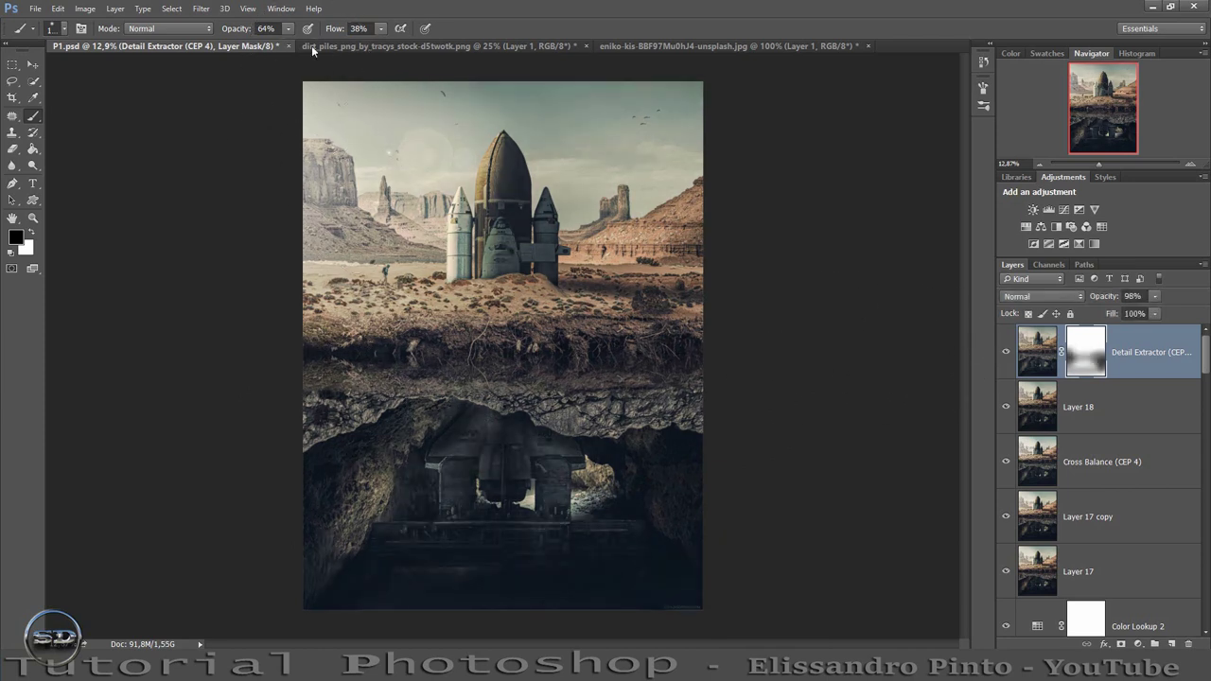
# Mask out more of the effect across the middle and bottom with 78% flow, 100% opacity
pyautogui.moveTo(330, 32); pyautogui.dragTo(368, 31)
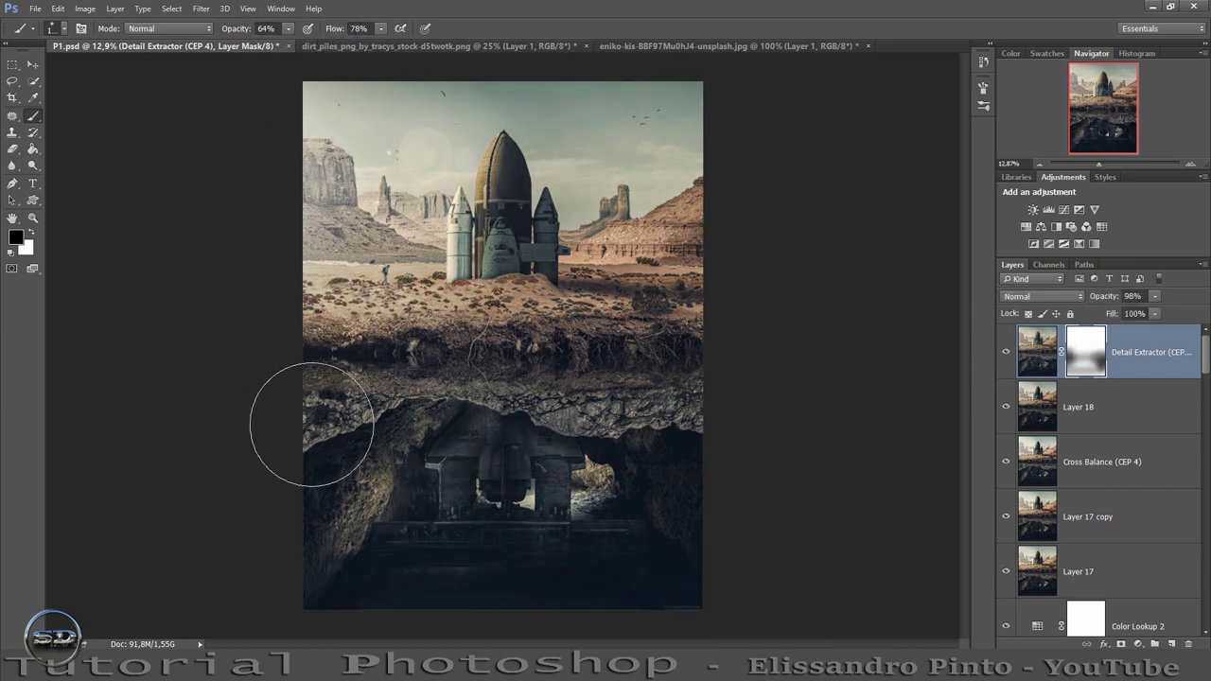
pyautogui.moveTo(538, 436)
pyautogui.mouseDown()
pyautogui.moveTo(709, 440)
pyautogui.moveTo(521, 406)
pyautogui.mouseUp()
pyautogui.moveTo(236, 30); pyautogui.dragTo(270, 29)
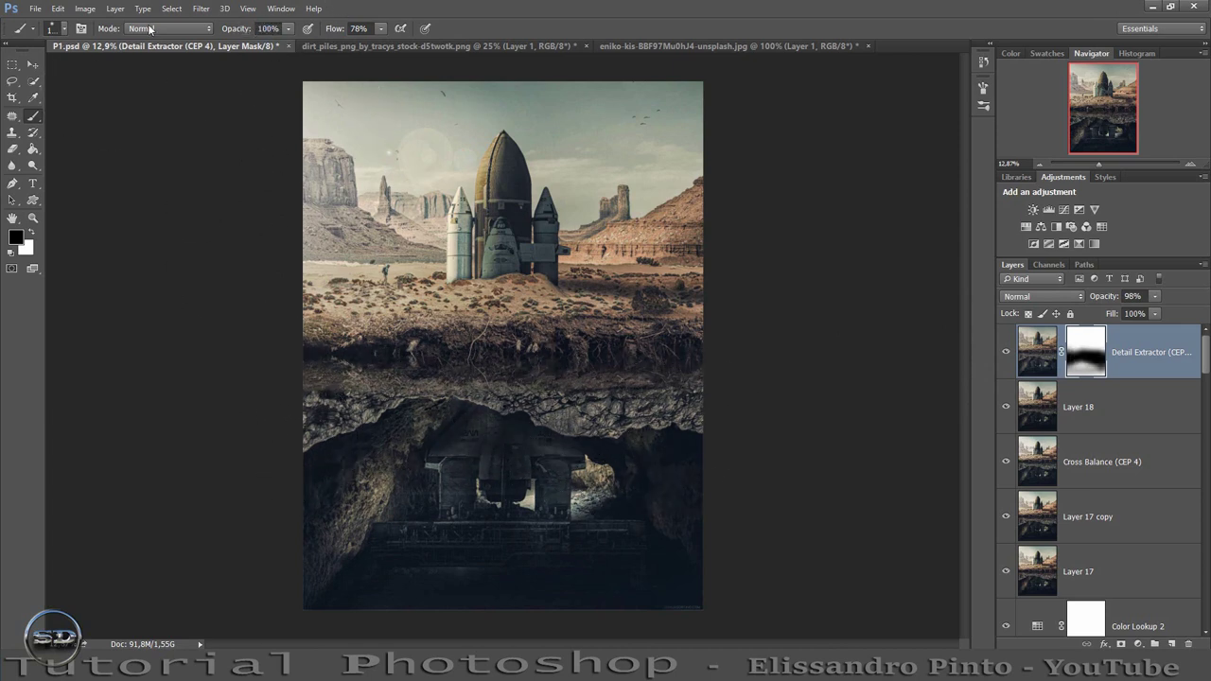
pyautogui.click(1006, 352)
pyautogui.click(1005, 352)
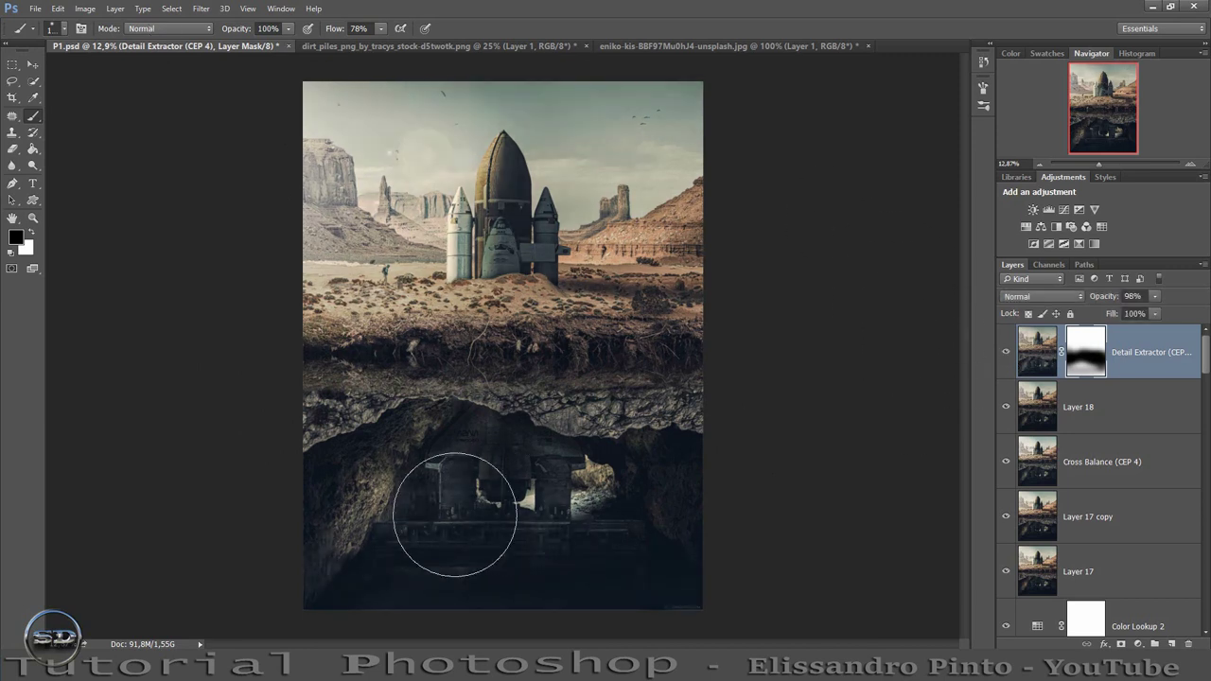
pyautogui.moveTo(307, 598); pyautogui.dragTo(729, 580)
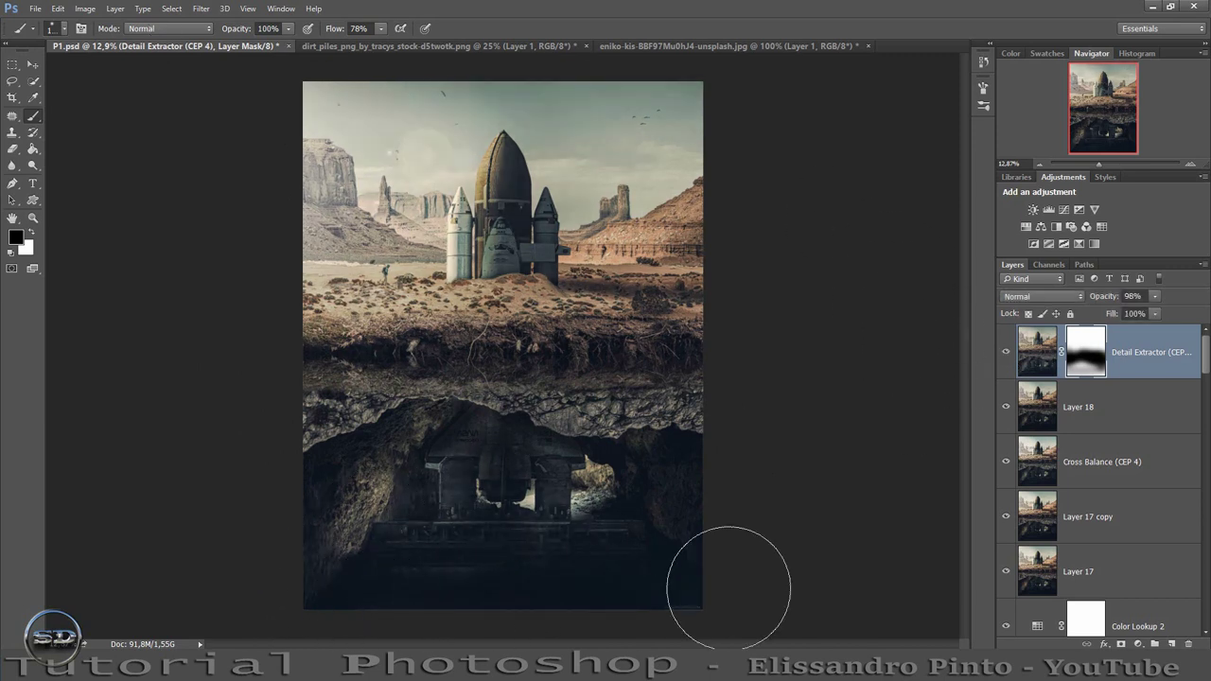
pyautogui.click(1005, 353)
pyautogui.click(1006, 353)
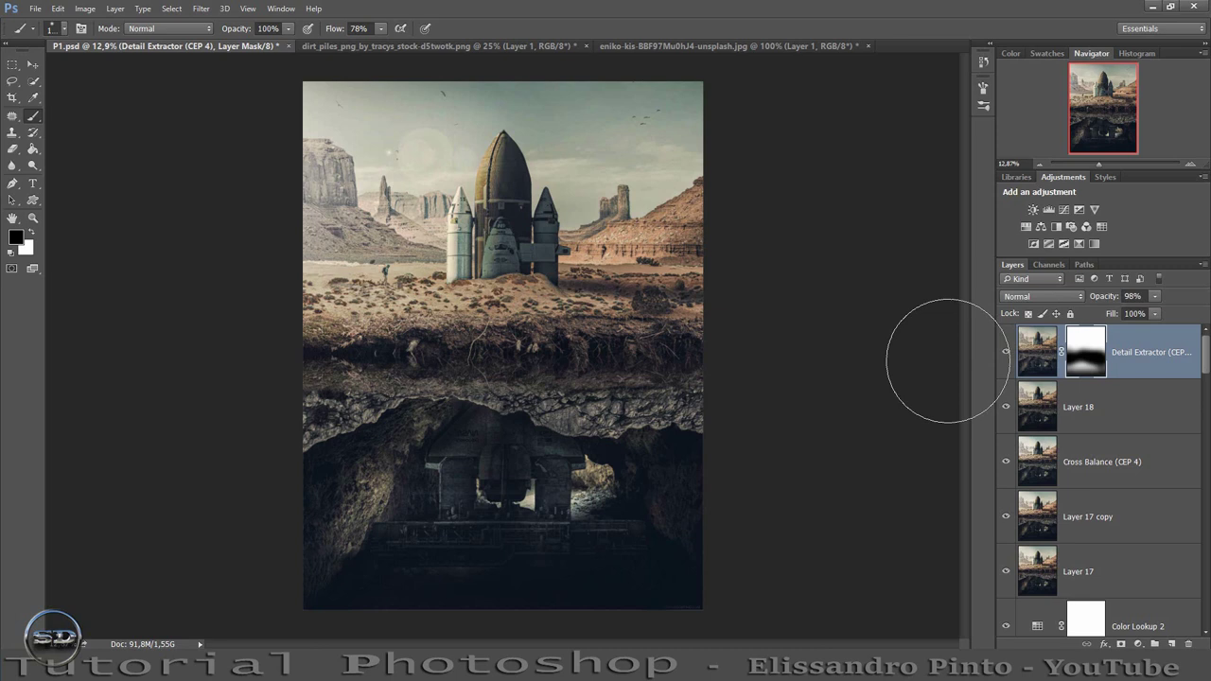
# Stamp all visible layers into merged Layer 19 and launch Color Efex Pro 4 on it
pyautogui.hotkey('ctrl', 'alt', 'shift', 'e')
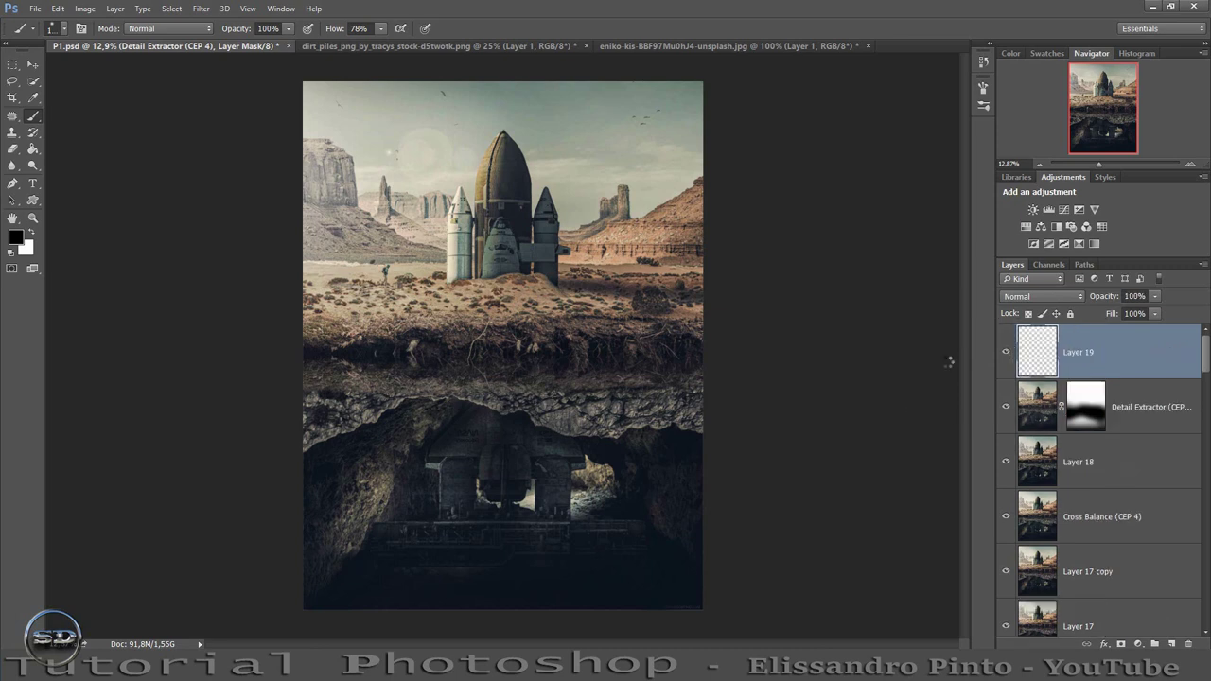
pyautogui.press('x')
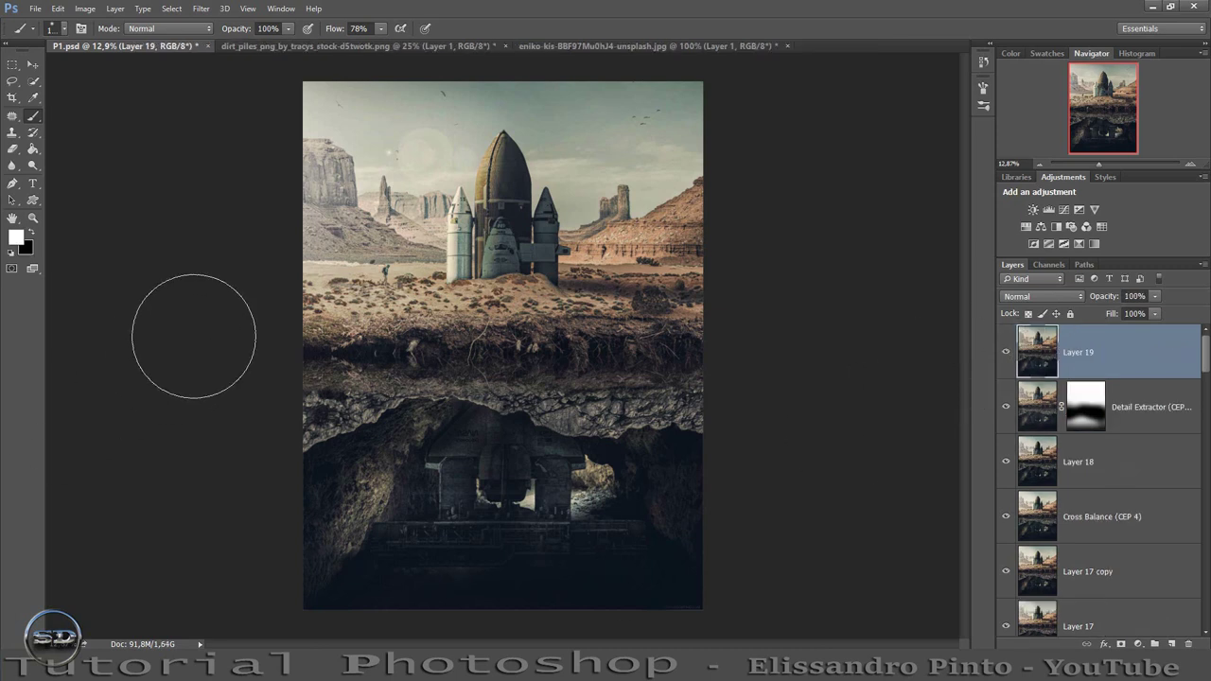
pyautogui.click(200, 8)
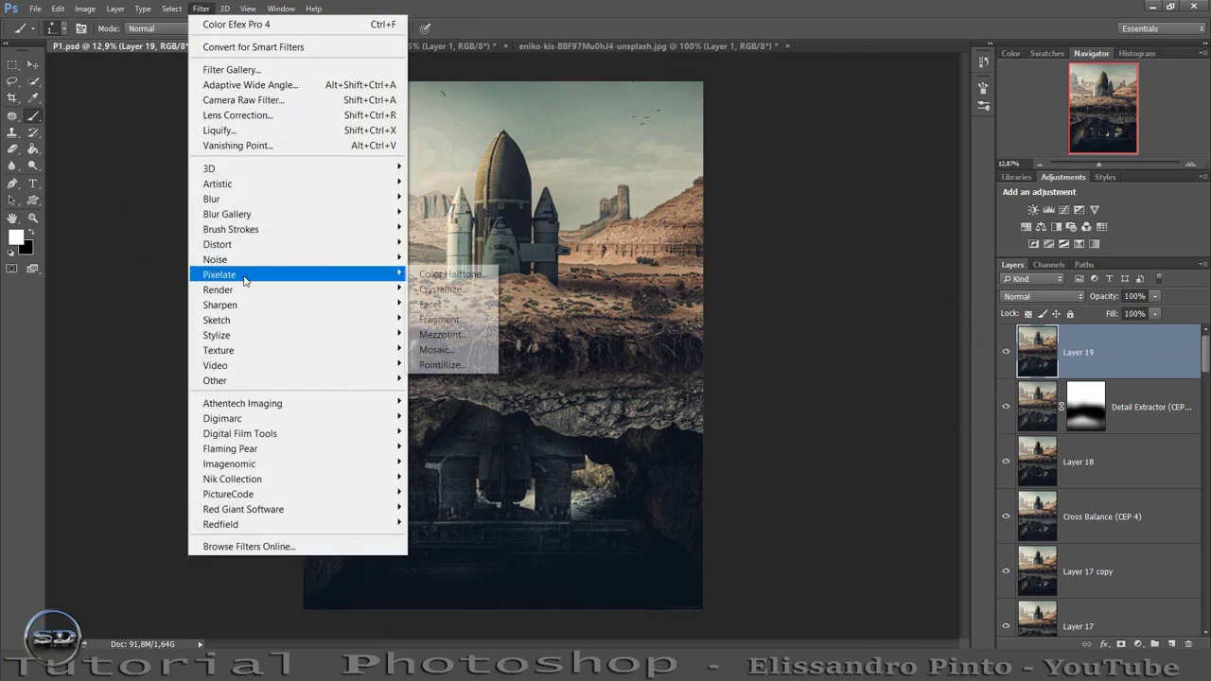
pyautogui.moveTo(229, 463)
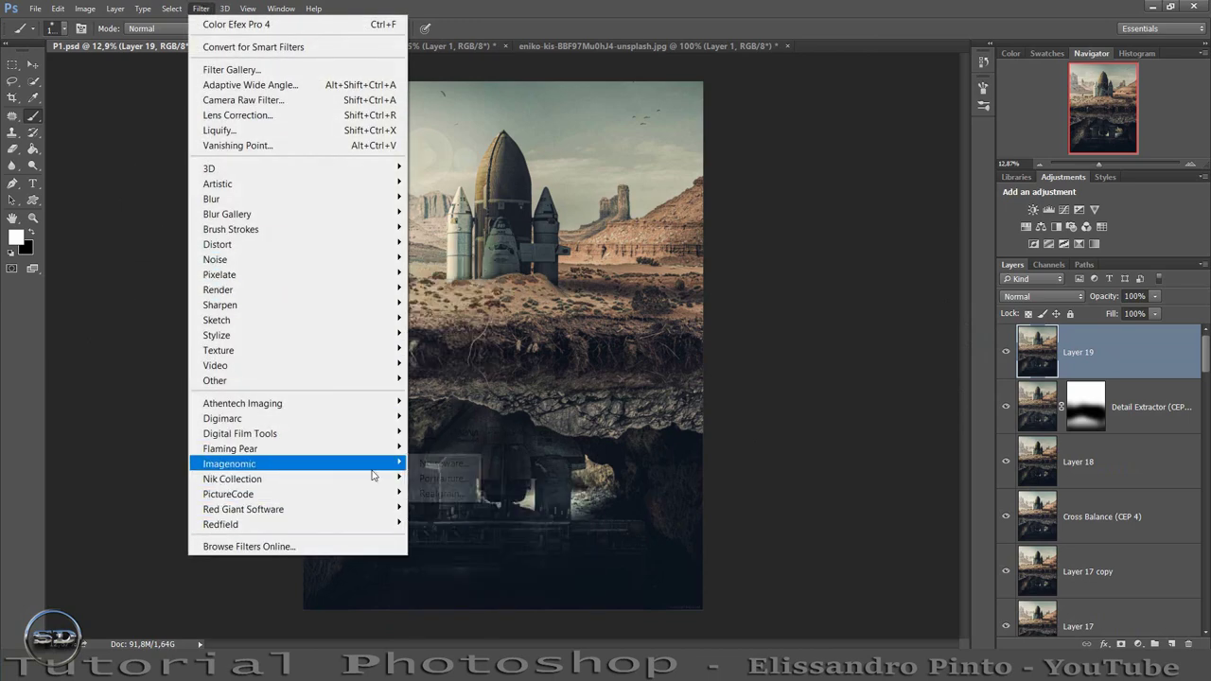
pyautogui.click(462, 491)
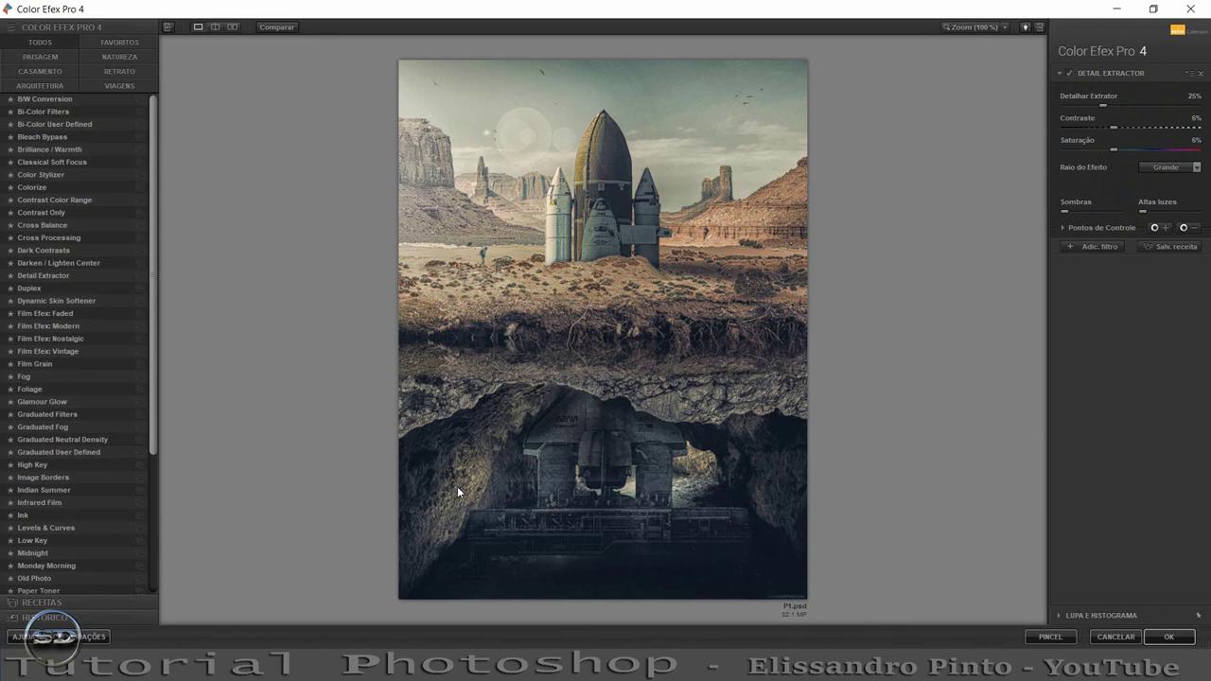
# Try Dark Contrasts and Cross Processing before settling on the Cross Balance filter
pyautogui.click(29, 251)
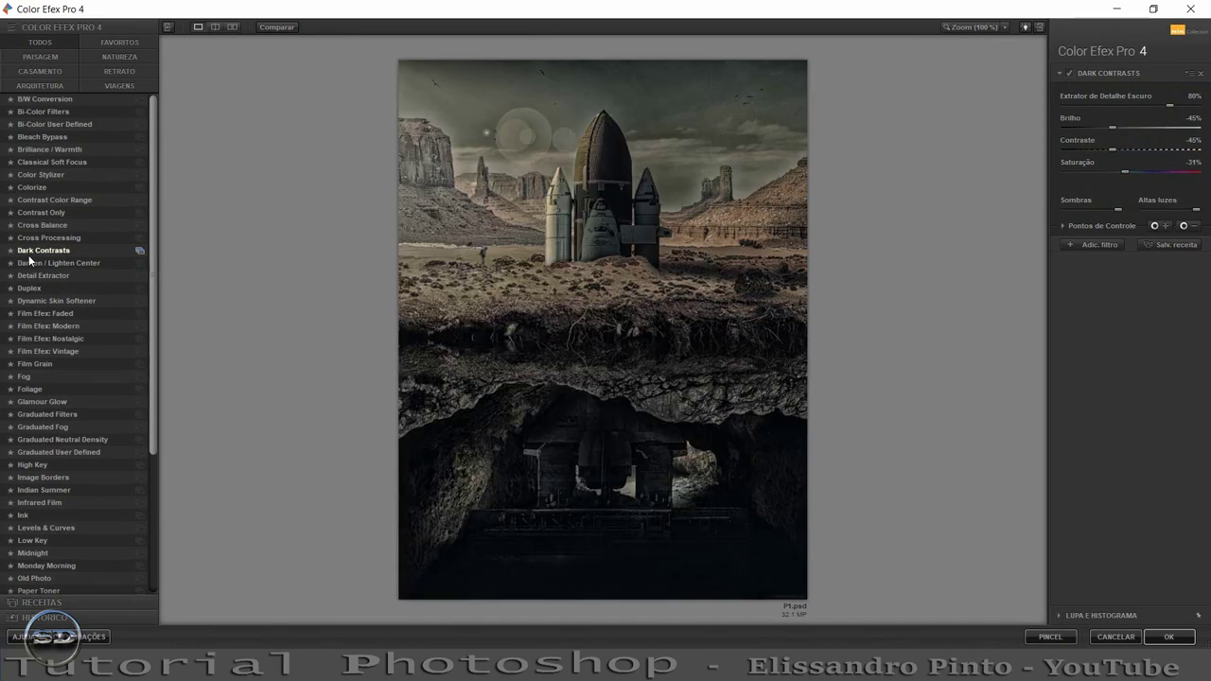
pyautogui.click(35, 239)
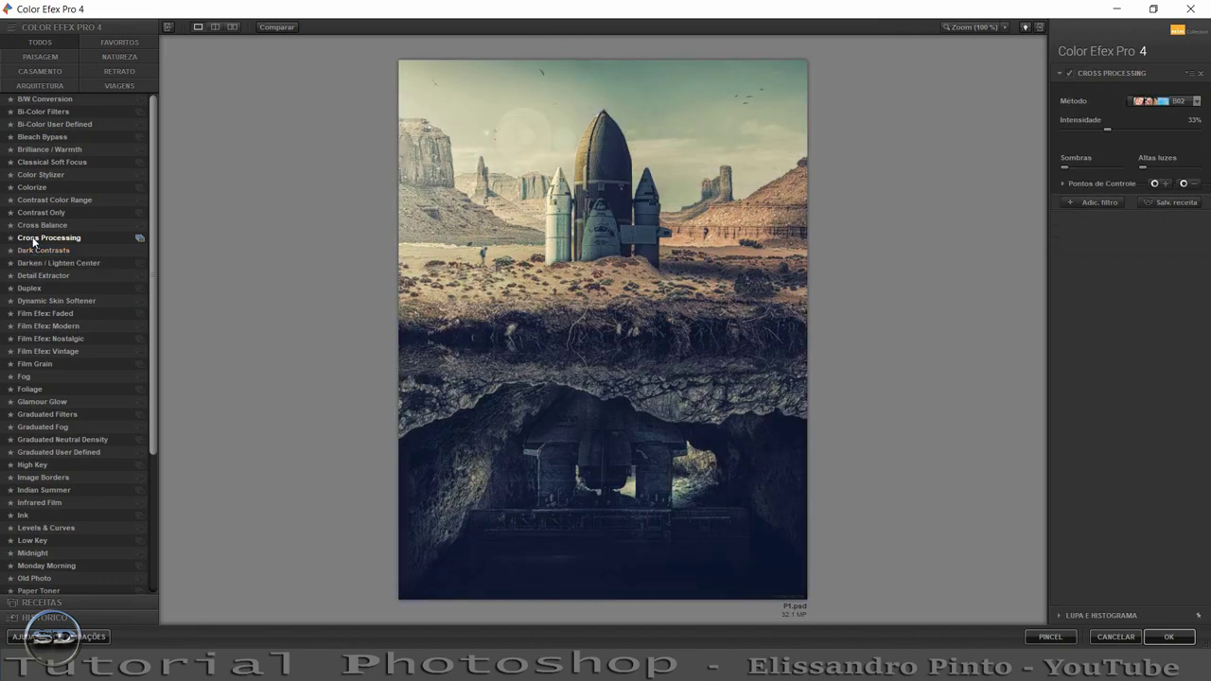
pyautogui.click(35, 228)
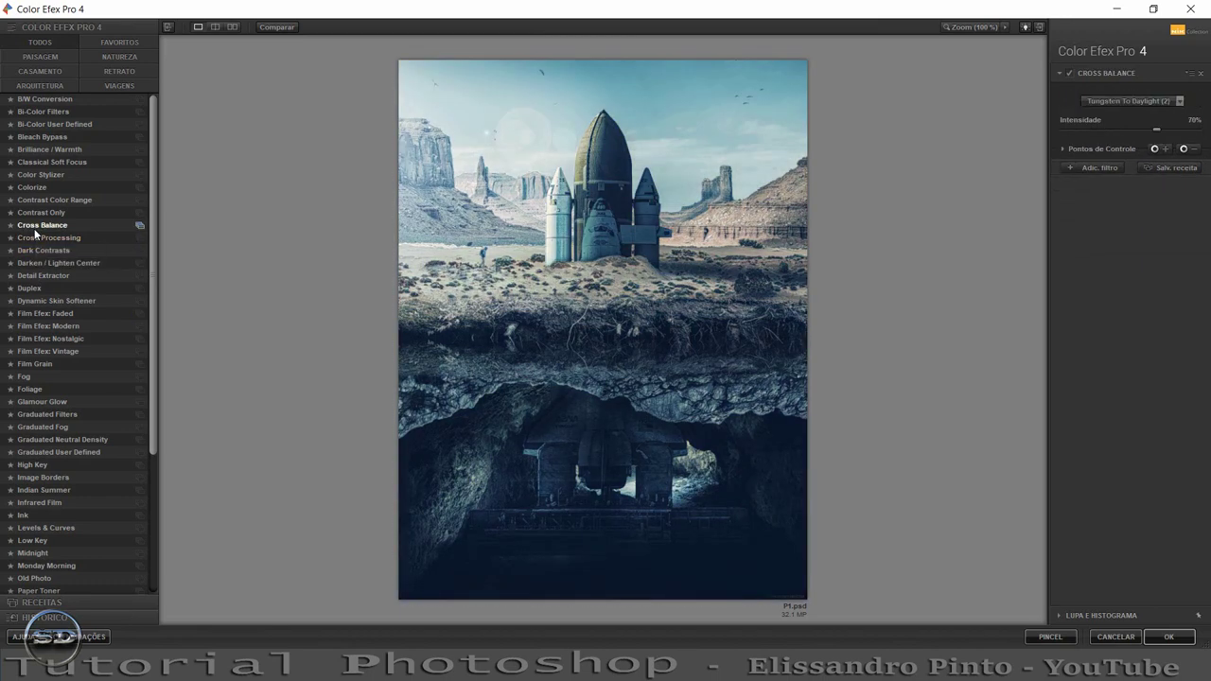
# Apply Cross Balance with the Daylight To Tungsten (1) preset at 70% intensity
pyautogui.click(1146, 100)
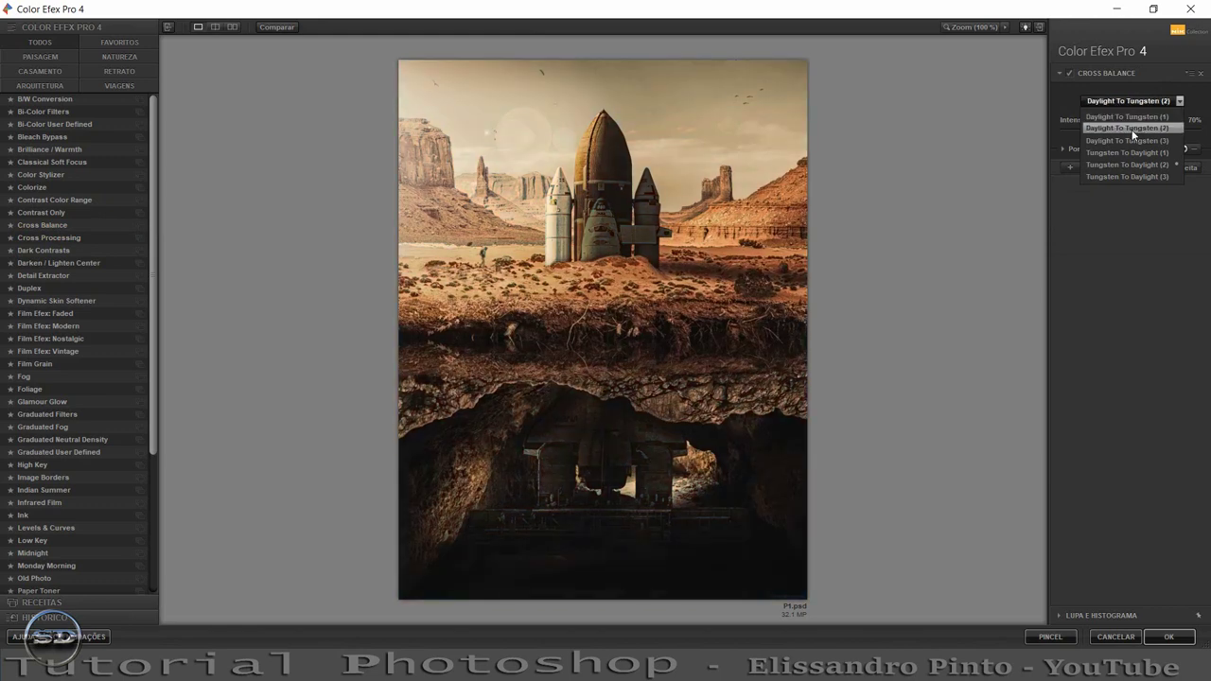
pyautogui.click(1126, 152)
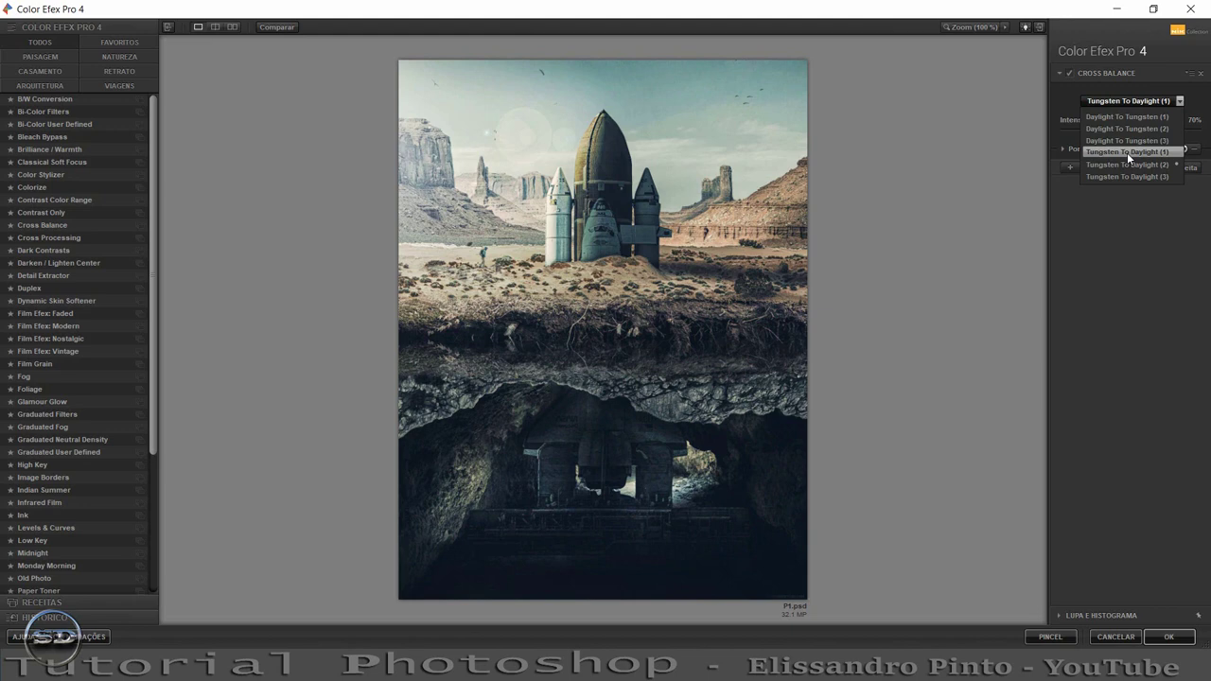
pyautogui.click(1127, 164)
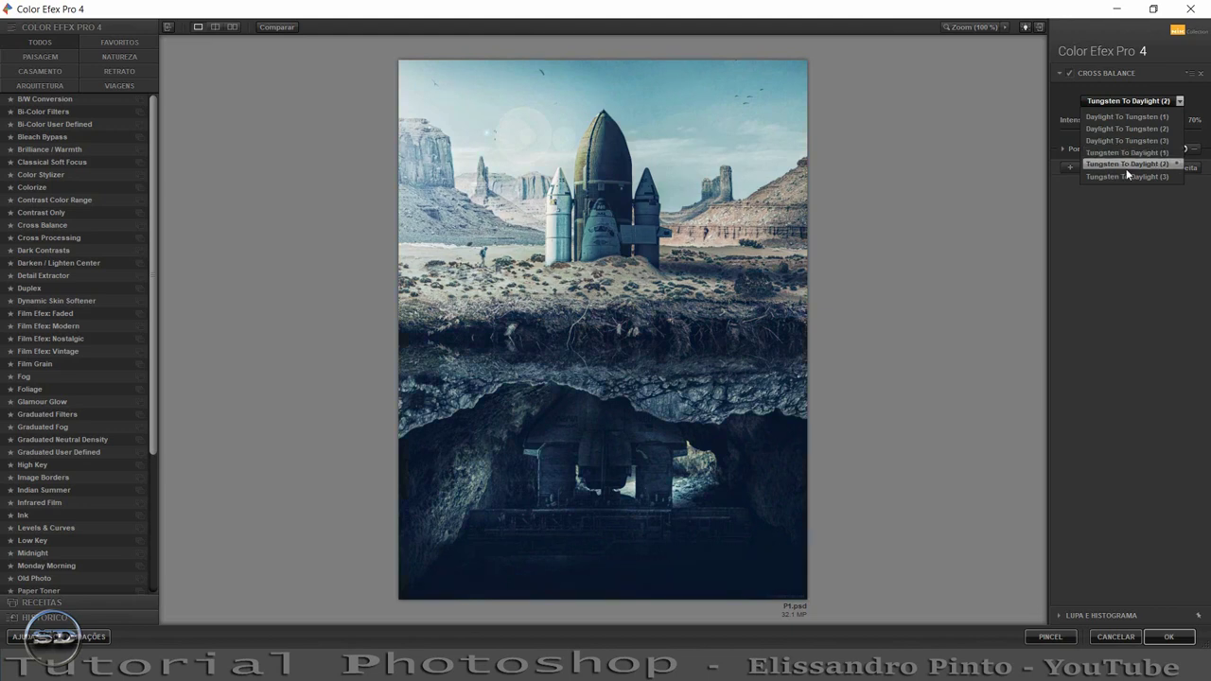
pyautogui.click(1126, 176)
pyautogui.click(1119, 153)
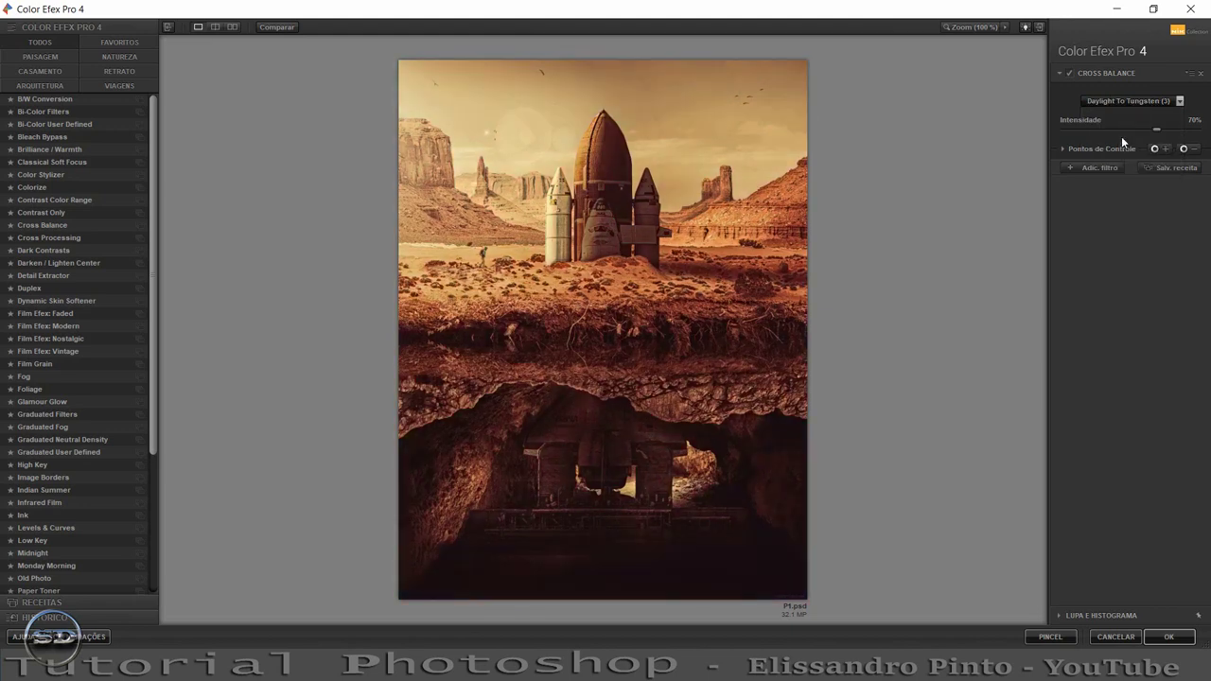
pyautogui.click(1121, 99)
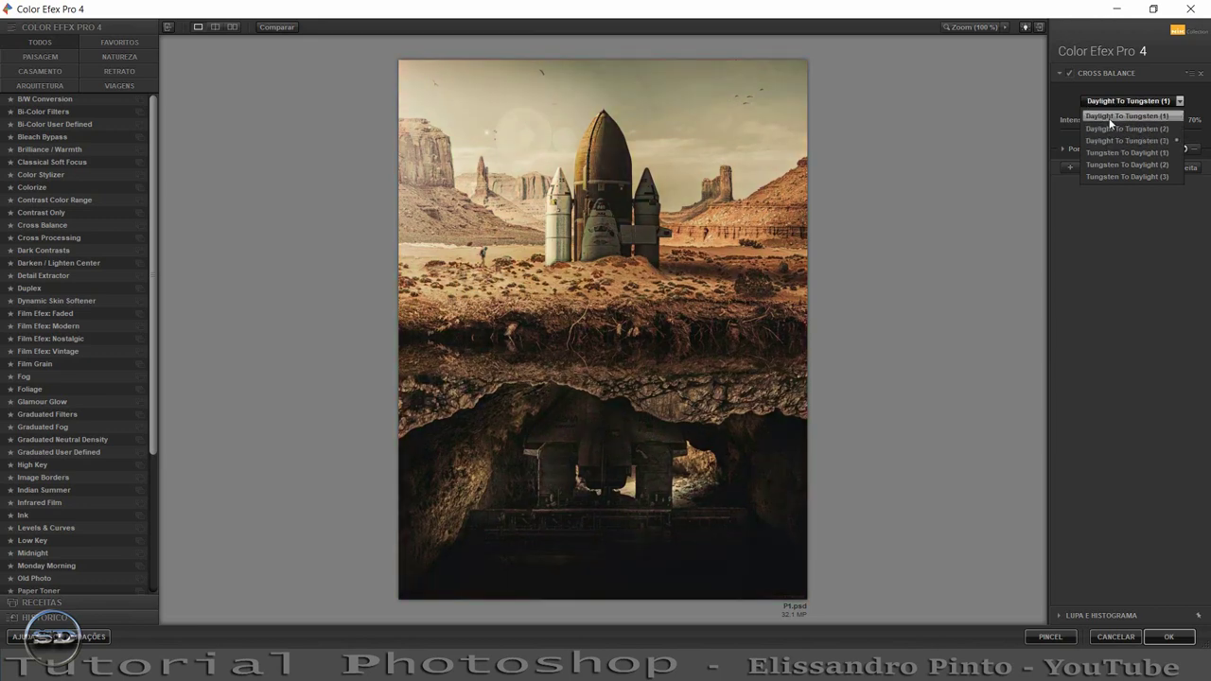
pyautogui.click(1110, 117)
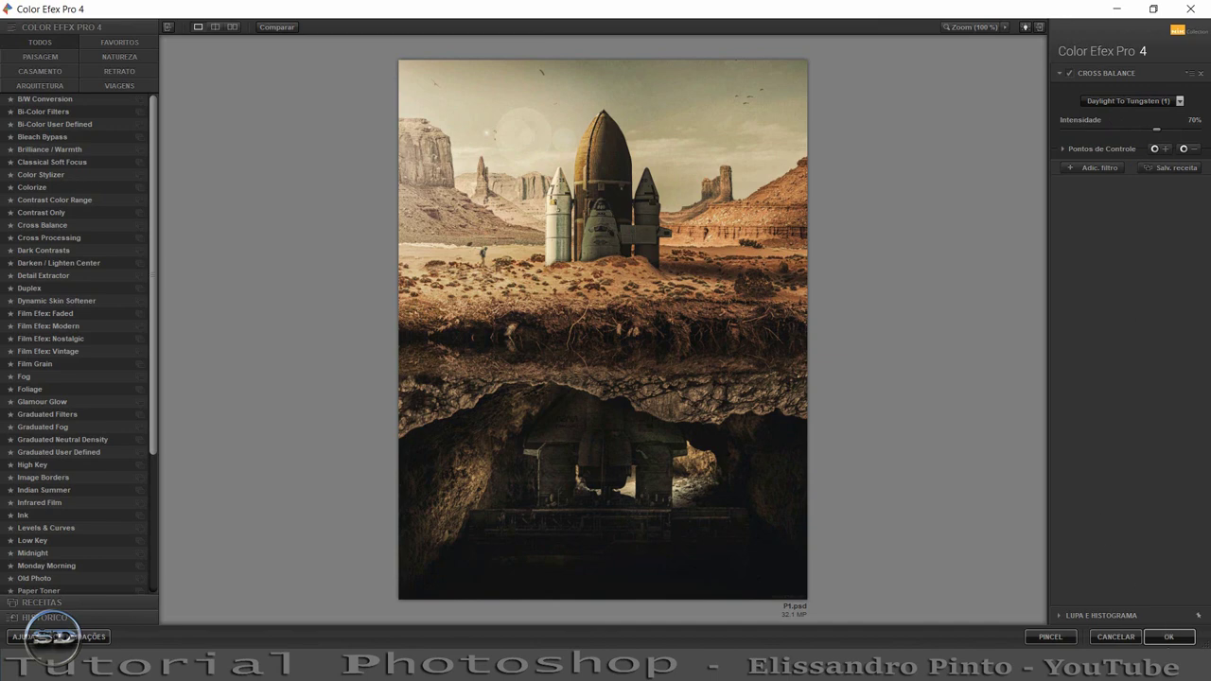
pyautogui.click(1170, 638)
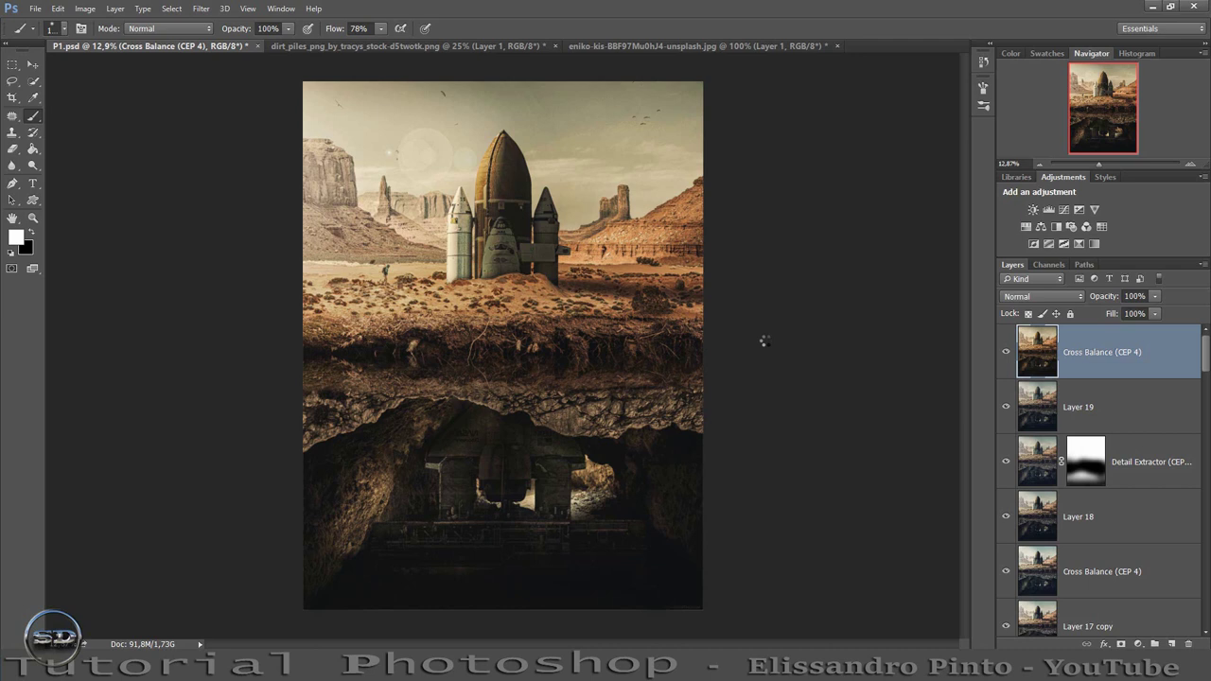
# Compare the Cross Balance grade and lower its layer fill to 83%, reviewing the underground base
pyautogui.click(1006, 352)
pyautogui.moveTo(1114, 316); pyautogui.dragTo(1091, 300)
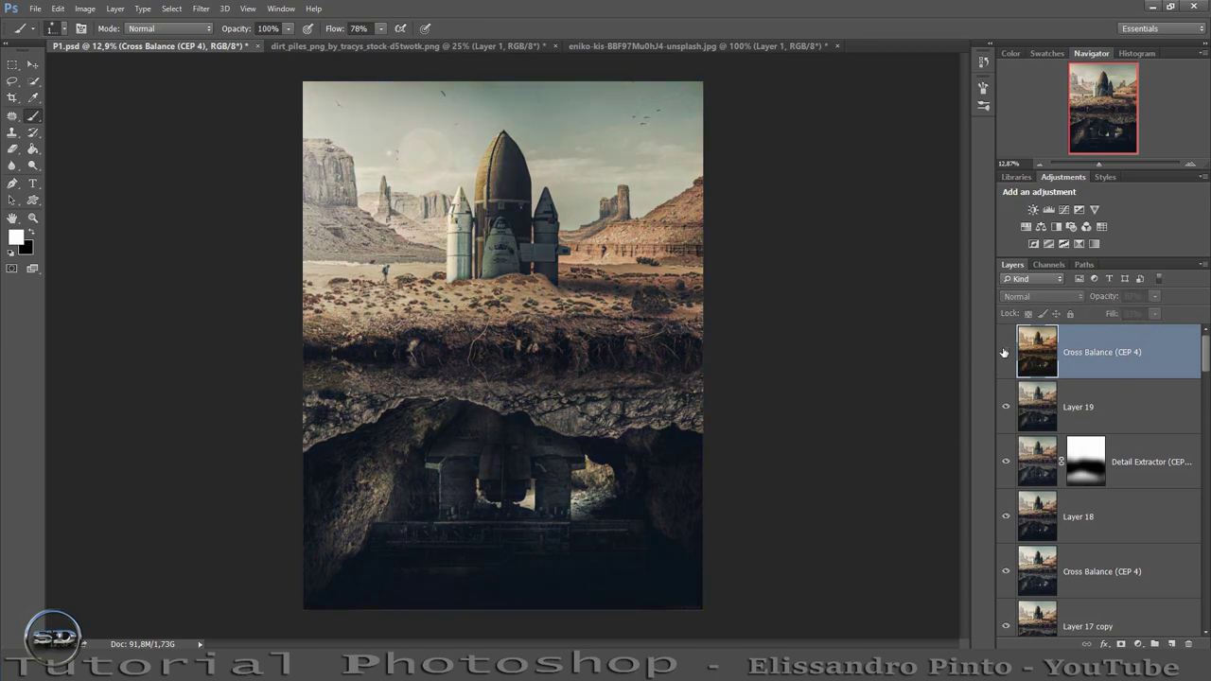
pyautogui.moveTo(1099, 168); pyautogui.dragTo(1110, 162)
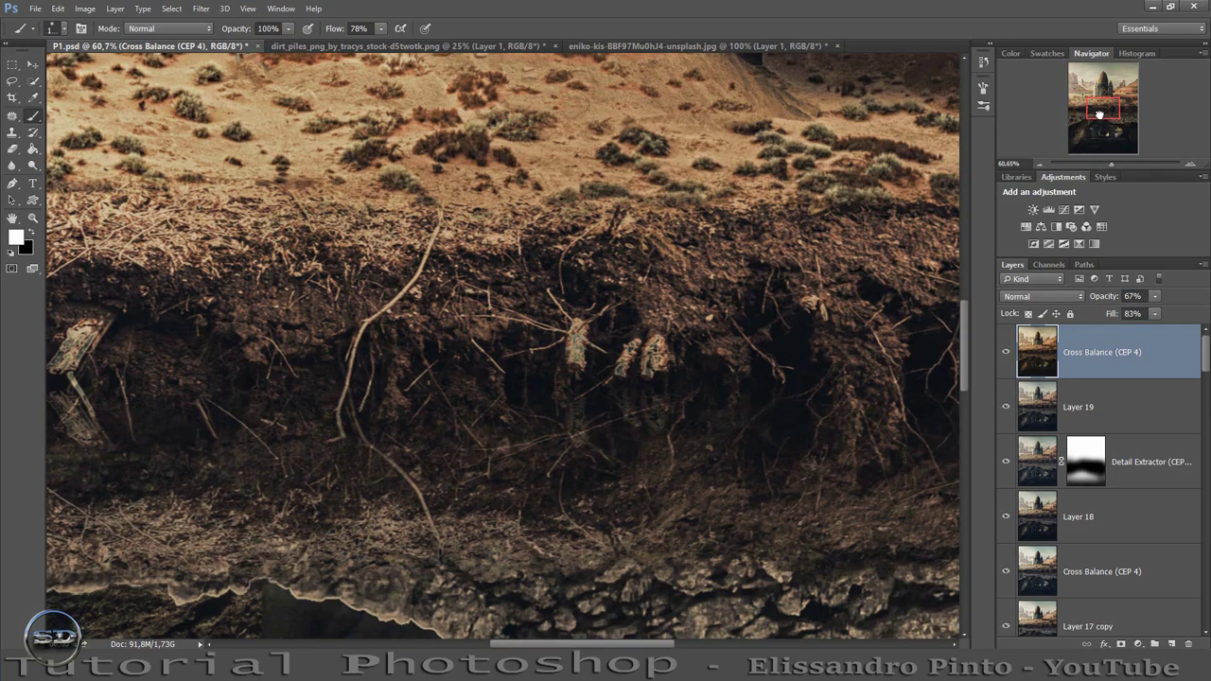
pyautogui.moveTo(1099, 114)
pyautogui.mouseDown()
pyautogui.moveTo(1106, 134)
pyautogui.moveTo(1084, 158)
pyautogui.moveTo(1081, 102)
pyautogui.moveTo(1115, 86)
pyautogui.moveTo(1121, 96)
pyautogui.mouseUp()
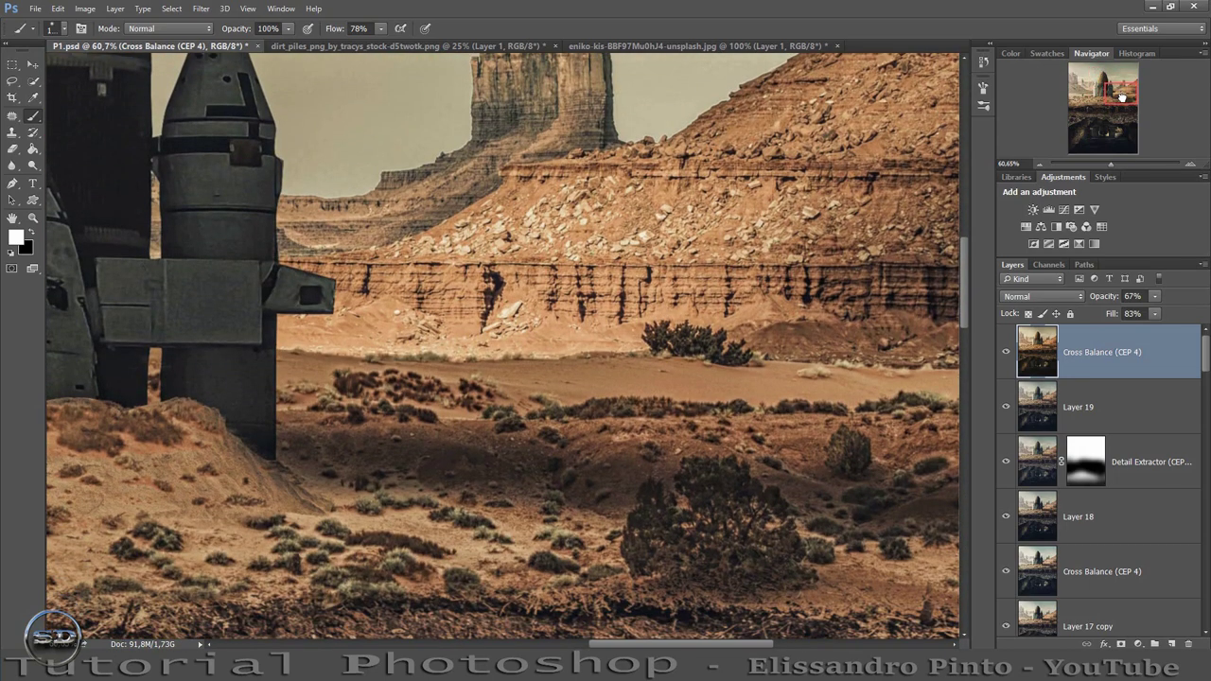
pyautogui.moveTo(1114, 165); pyautogui.dragTo(1099, 167)
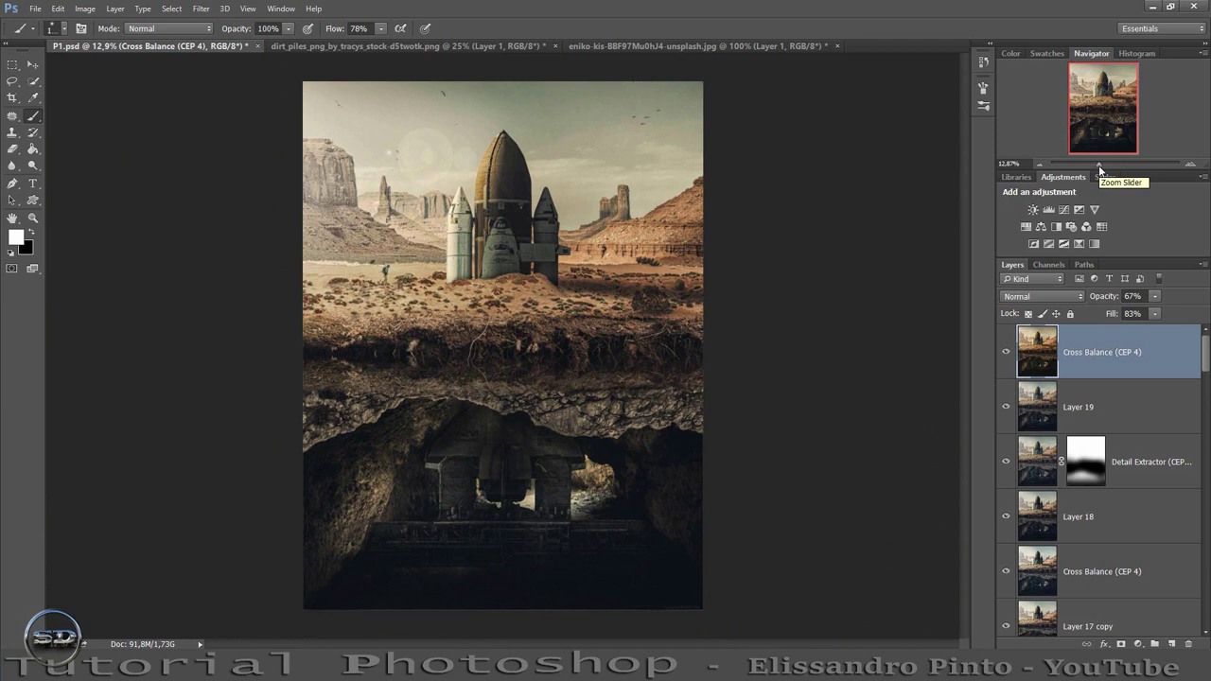
pyautogui.click(33, 65)
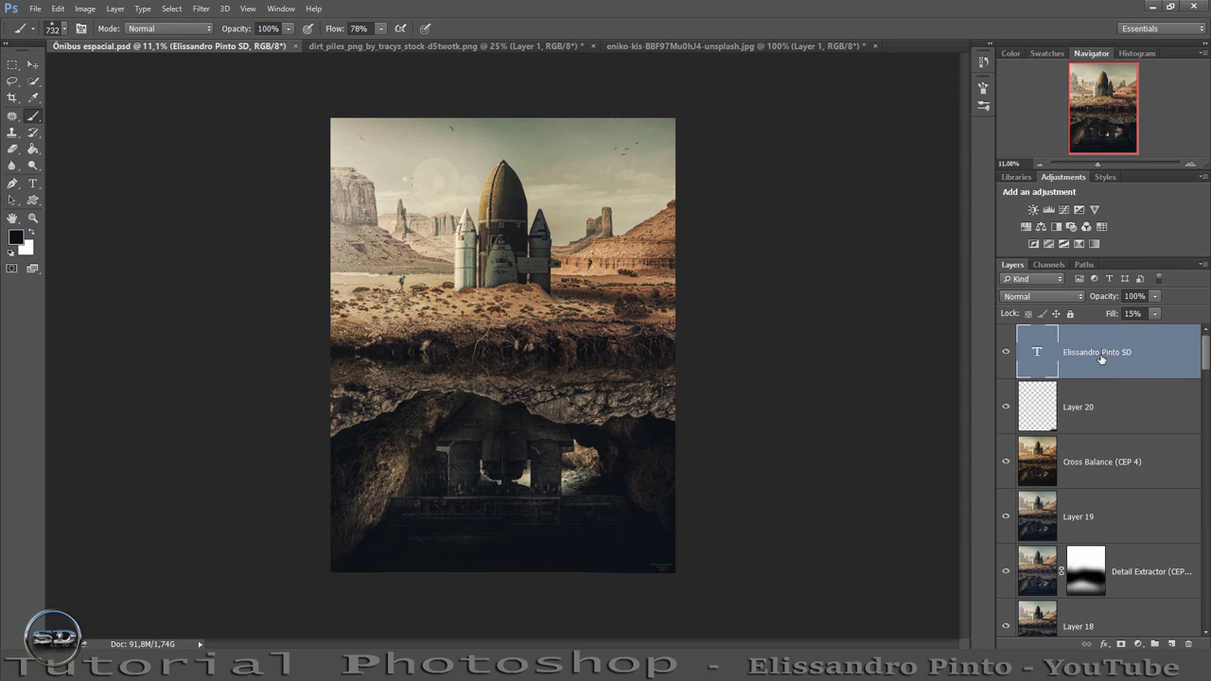
# Stamp visible layers into merged Layer 21 and open Viveza 2 on it
pyautogui.hotkey('ctrl', 'shift', 'alt', 'e')
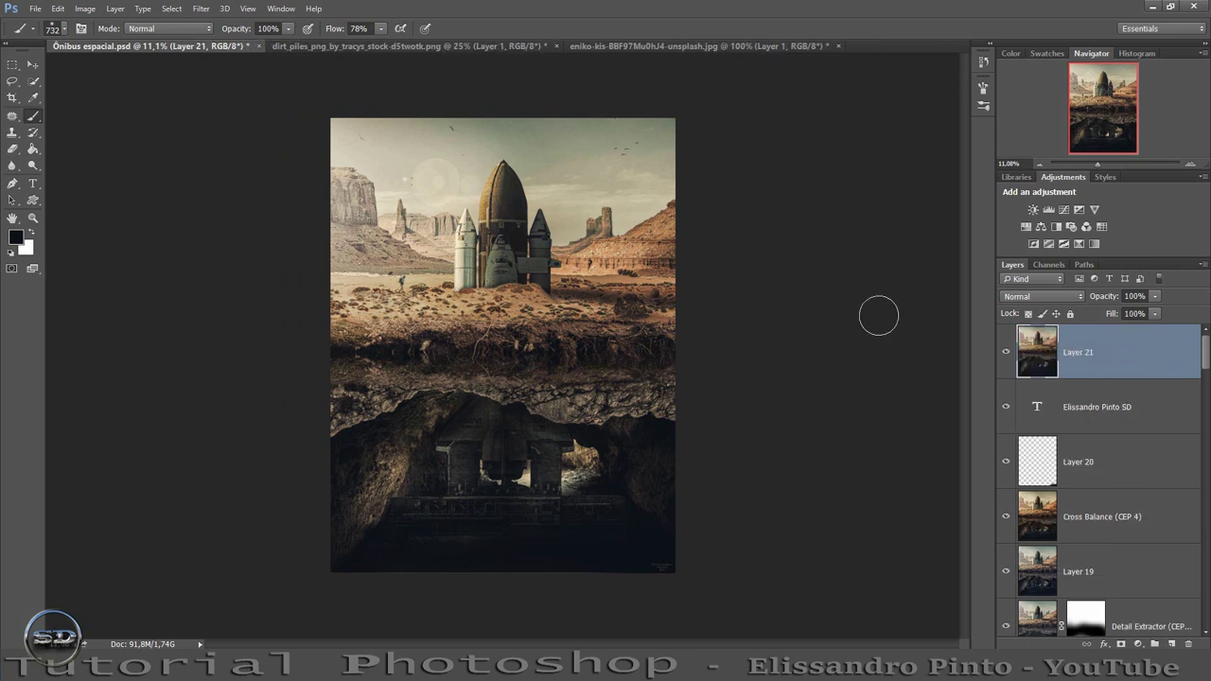
pyautogui.click(200, 9)
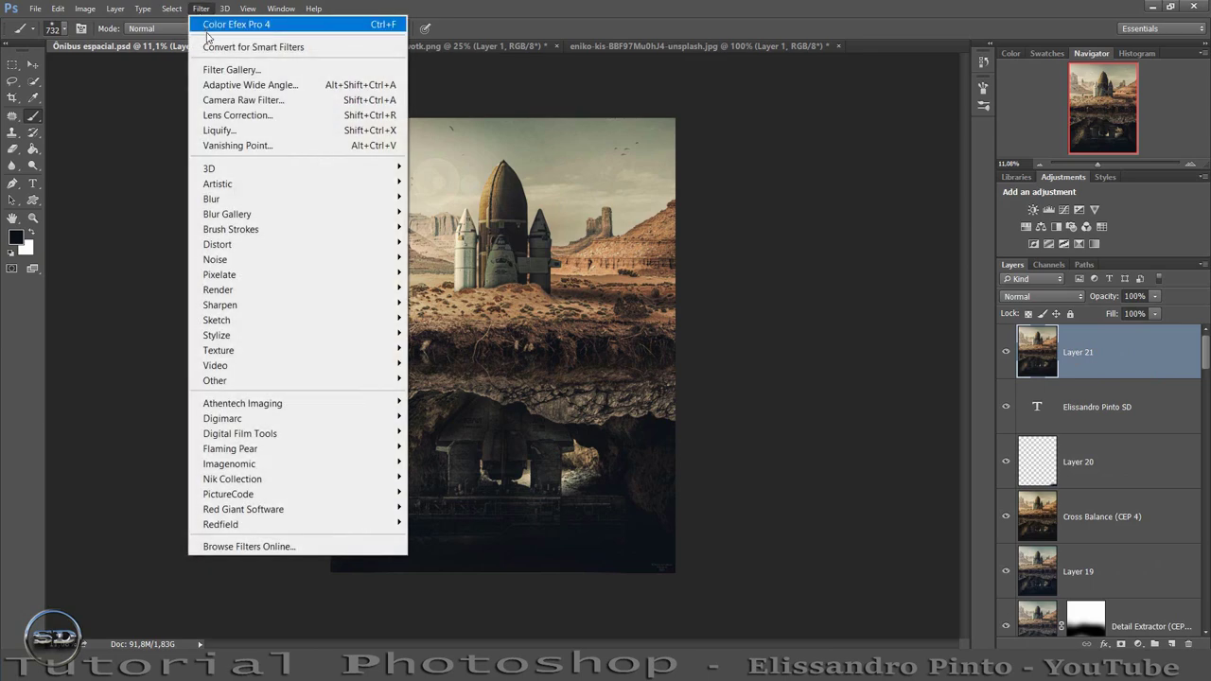
pyautogui.moveTo(233, 479)
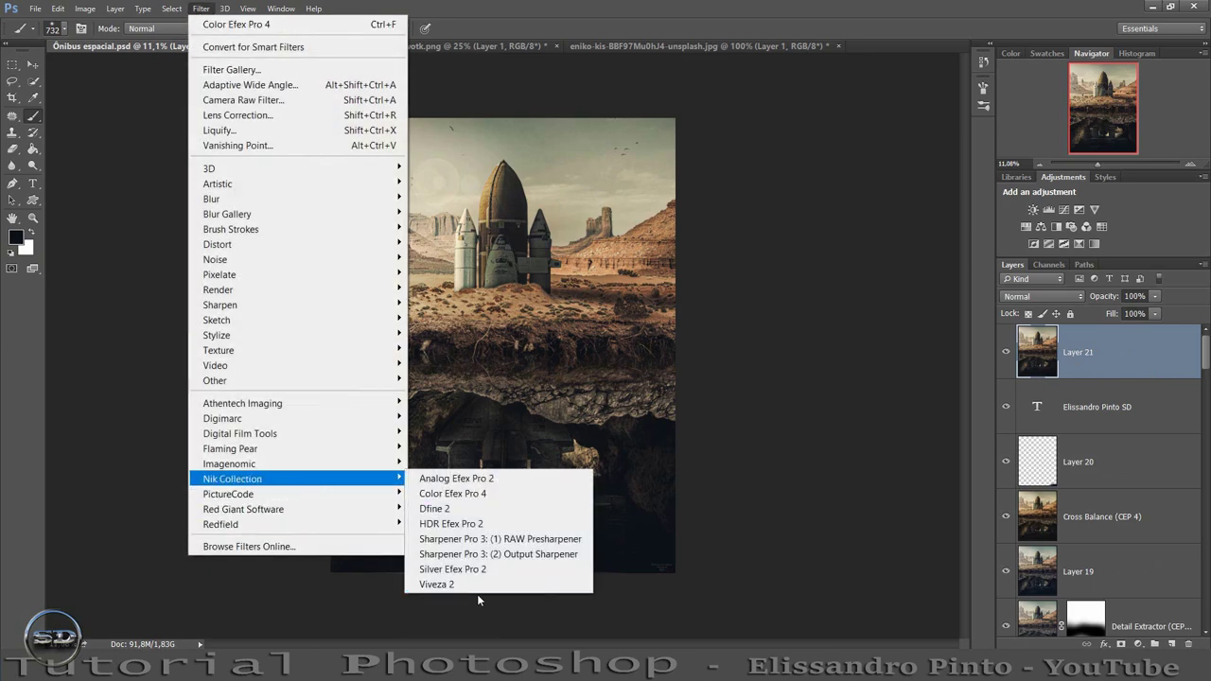
pyautogui.click(461, 585)
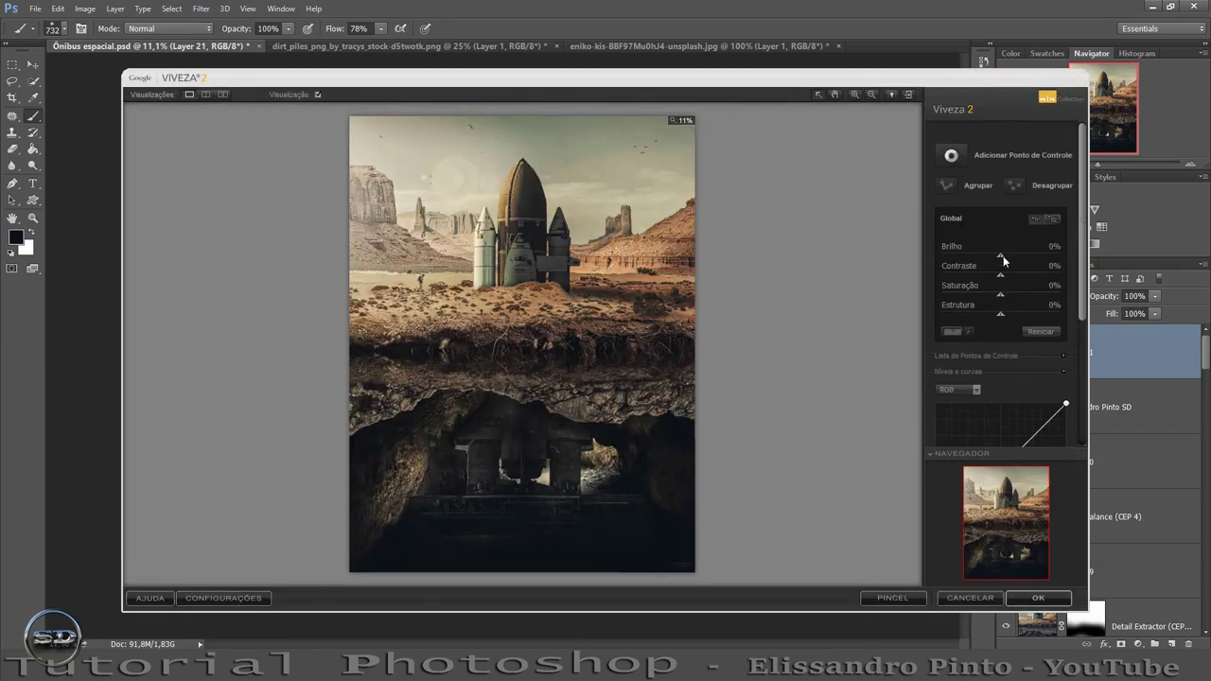
# In Viveza 2, set brightness to 20%, structure to 24%, contrast to -6%, and apply
pyautogui.moveTo(1000, 256); pyautogui.dragTo(1009, 257)
pyautogui.moveTo(1001, 255); pyautogui.dragTo(997, 275)
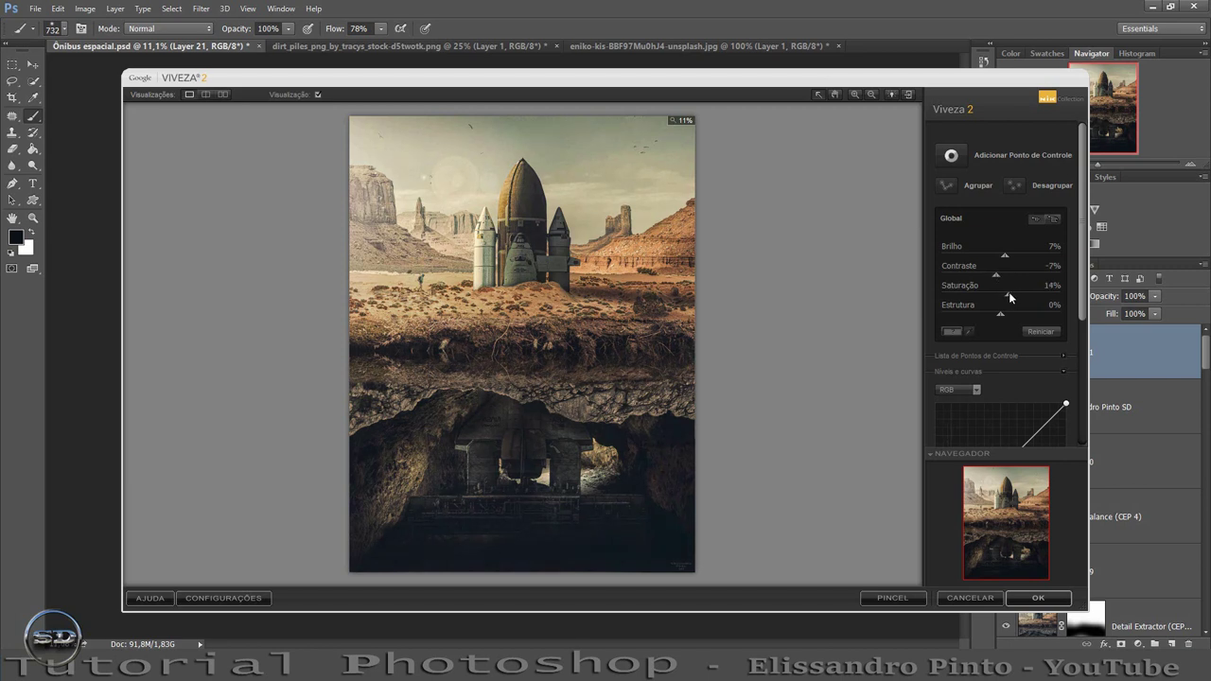
pyautogui.moveTo(1008, 293); pyautogui.dragTo(1012, 314)
pyautogui.moveTo(1008, 255); pyautogui.dragTo(1004, 254)
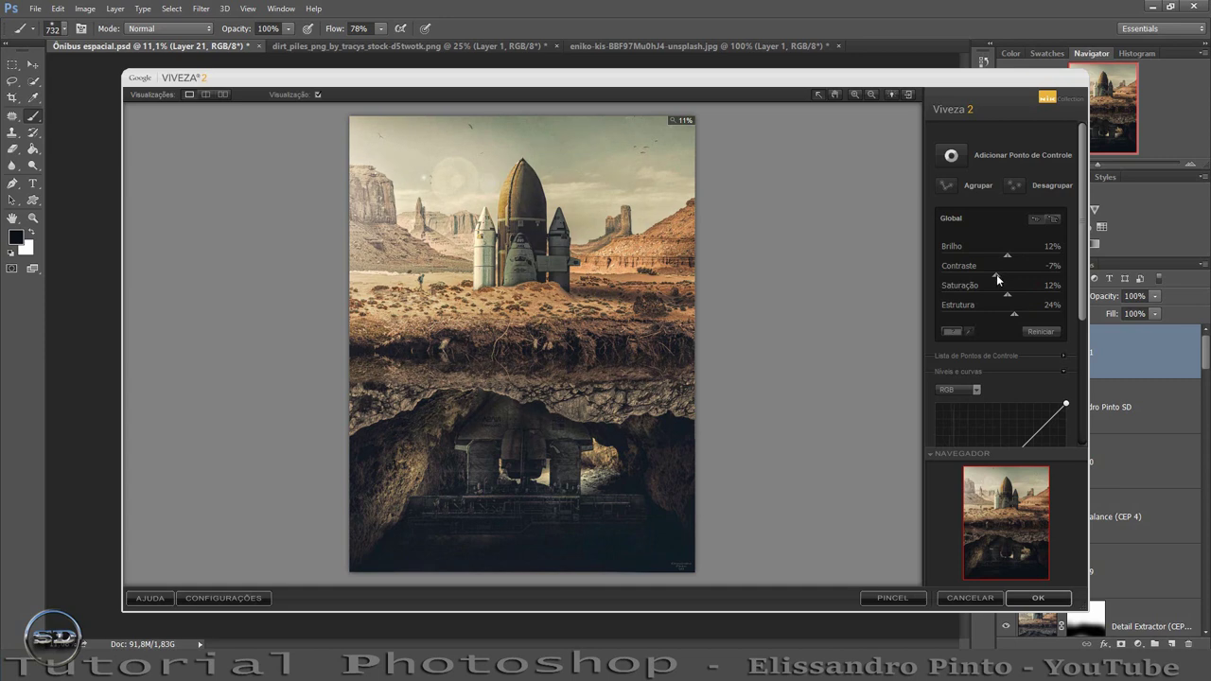
pyautogui.moveTo(1004, 276); pyautogui.dragTo(995, 274)
pyautogui.click(1037, 598)
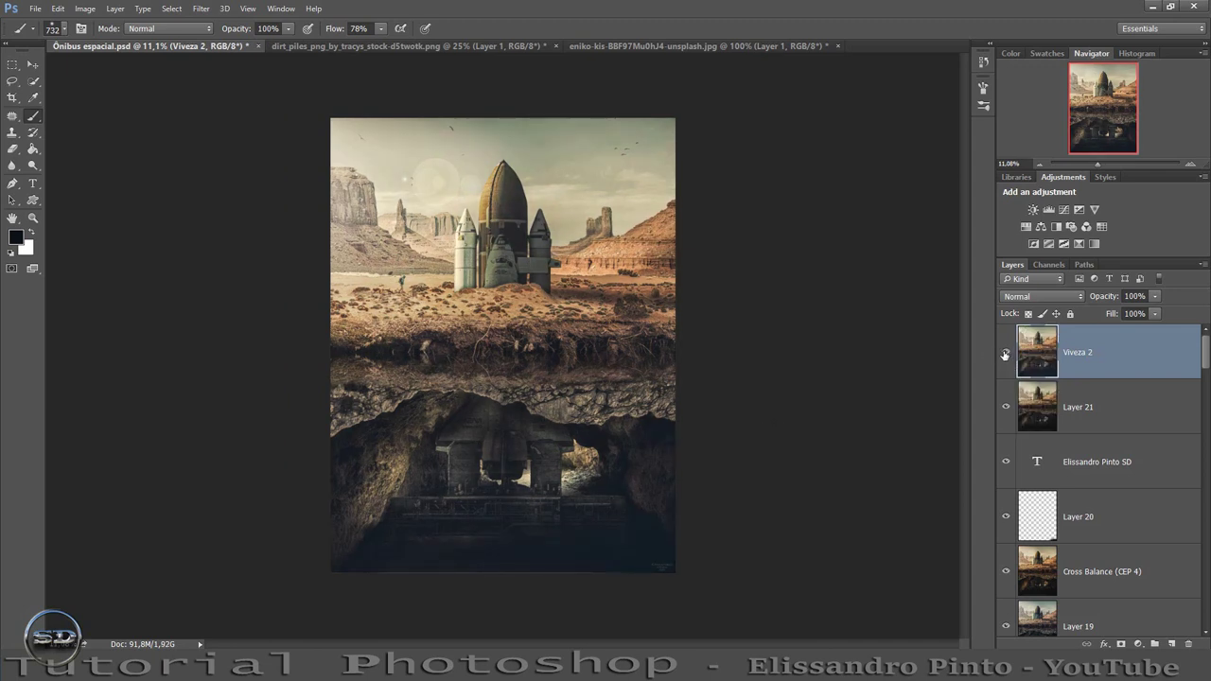
# Fade the Viveza 2 layer to 71% fill and 49% opacity after comparing it on and off
pyautogui.click(1004, 352)
pyautogui.click(1004, 352)
pyautogui.moveTo(1114, 317); pyautogui.dragTo(1082, 305)
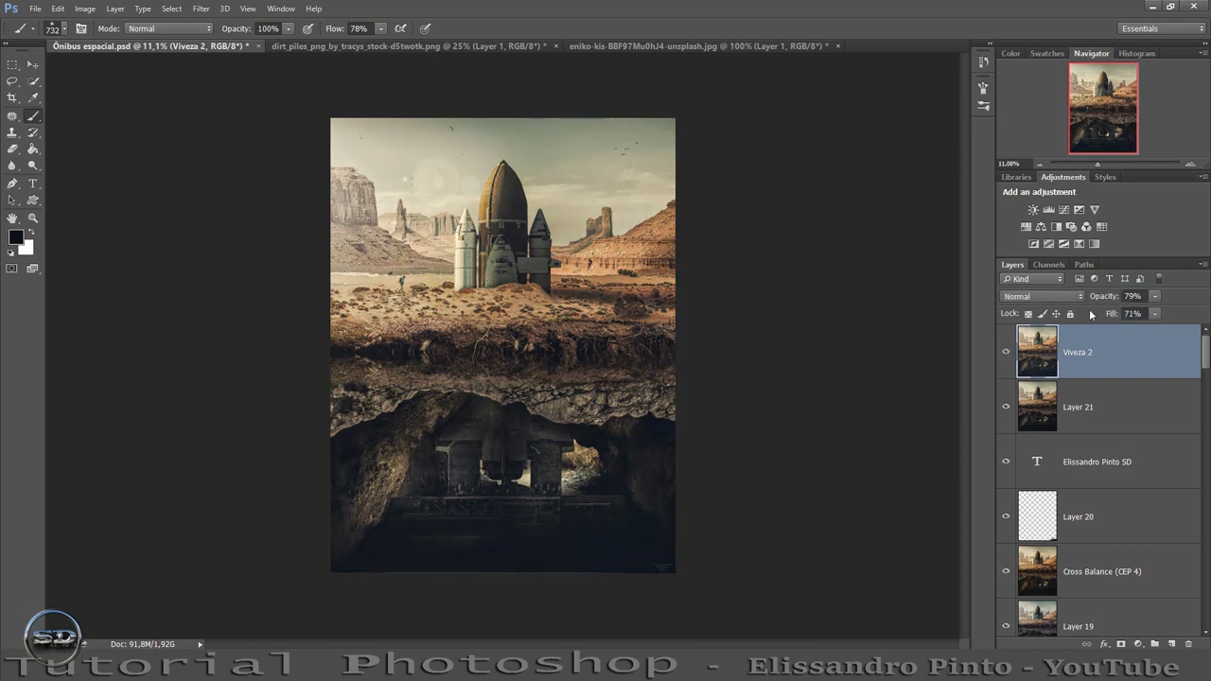
pyautogui.moveTo(1100, 298); pyautogui.dragTo(1080, 298)
# Stamp the visible layers into a new top layer and clear its name
pyautogui.hotkey('ctrl', 'shift', 'alt', 'e')
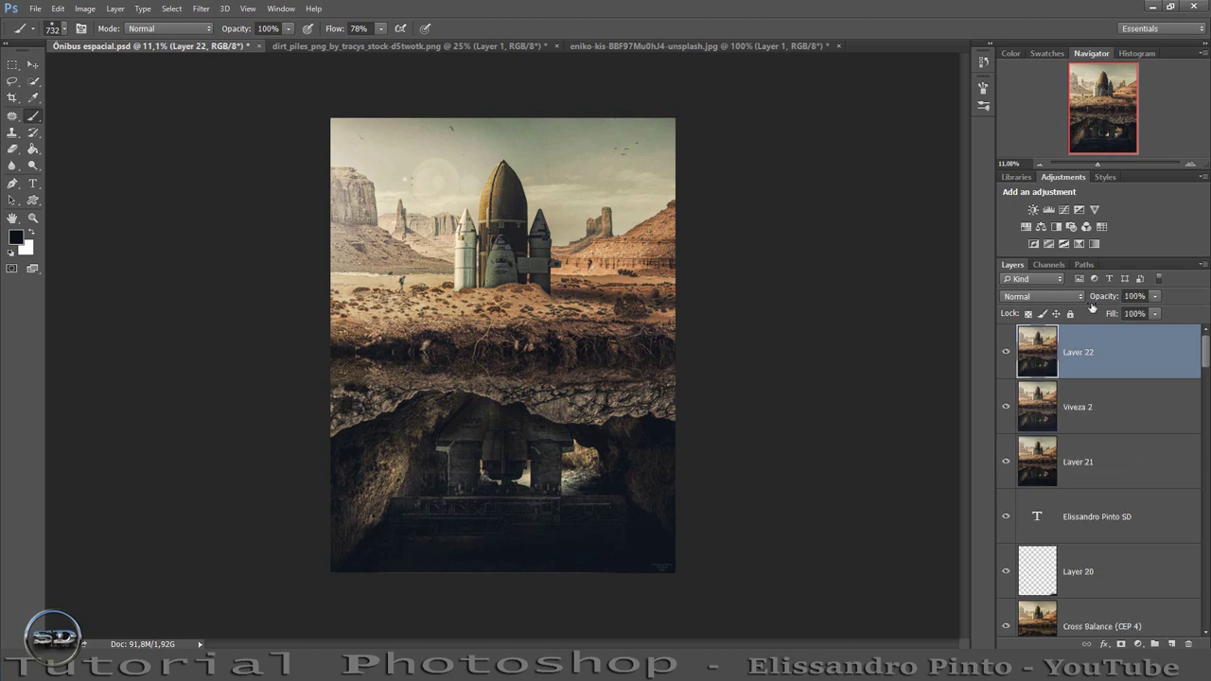
pyautogui.doubleClick(1076, 354)
pyautogui.write('Shuttle')
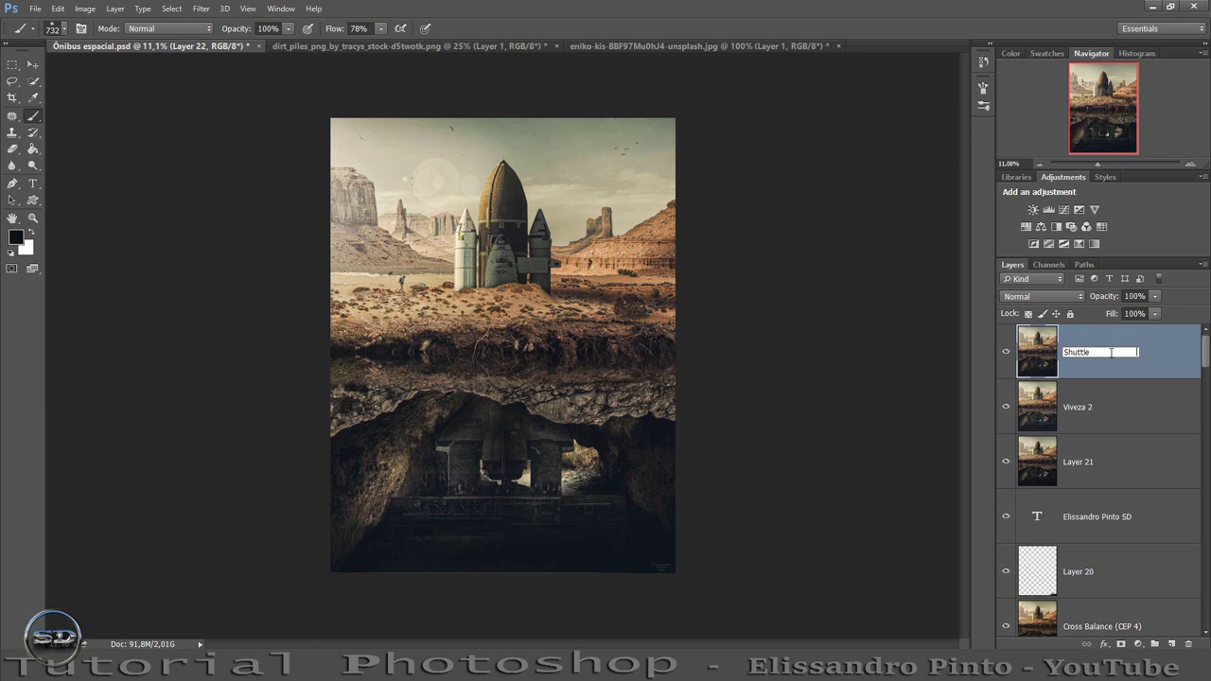
pyautogui.moveTo(1111, 352); pyautogui.dragTo(1063, 352)
pyautogui.hotkey('ctrl', 'c')
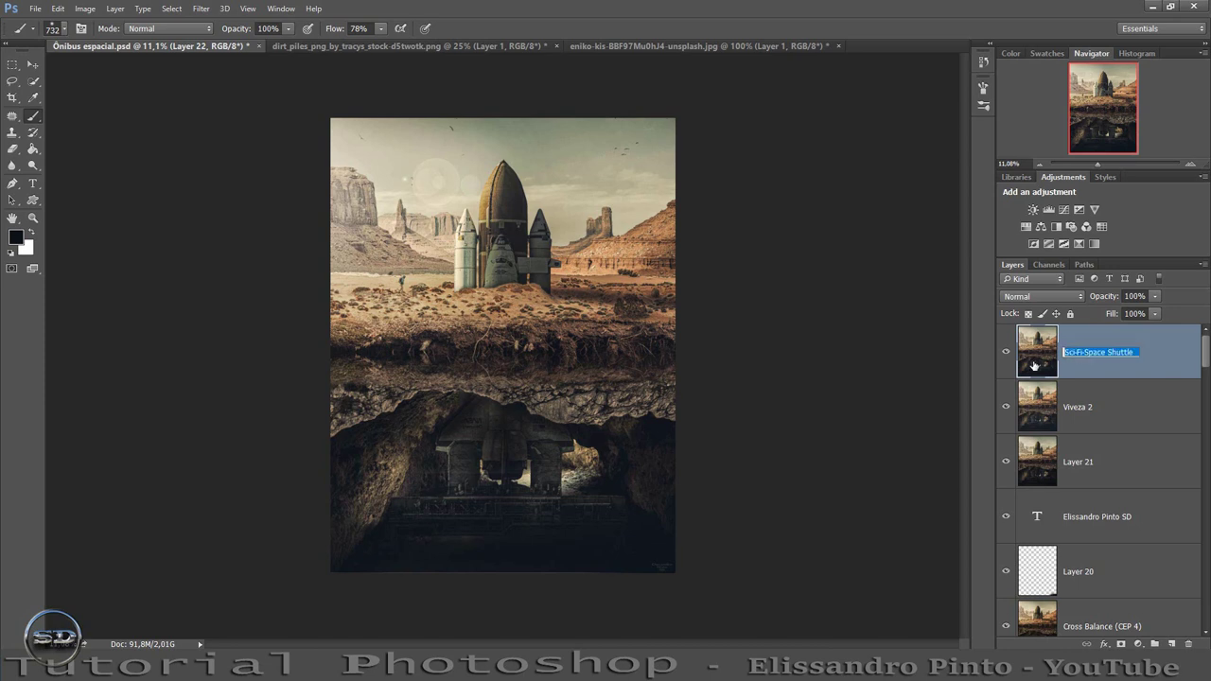
pyautogui.press('BackSpace')
pyautogui.press('Return')
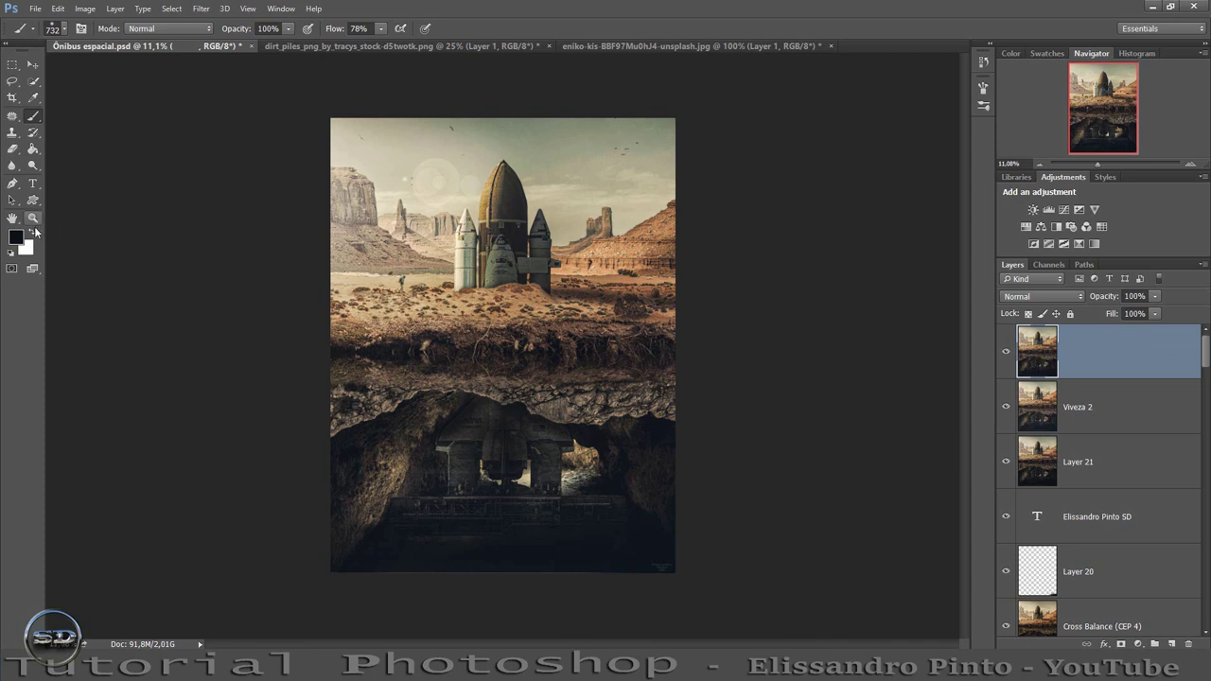
# Add a white 60 px caption 'Sci-Fi-Space Shuttle' near the cave's bottom-right corner
pyautogui.click(33, 233)
pyautogui.click(32, 183)
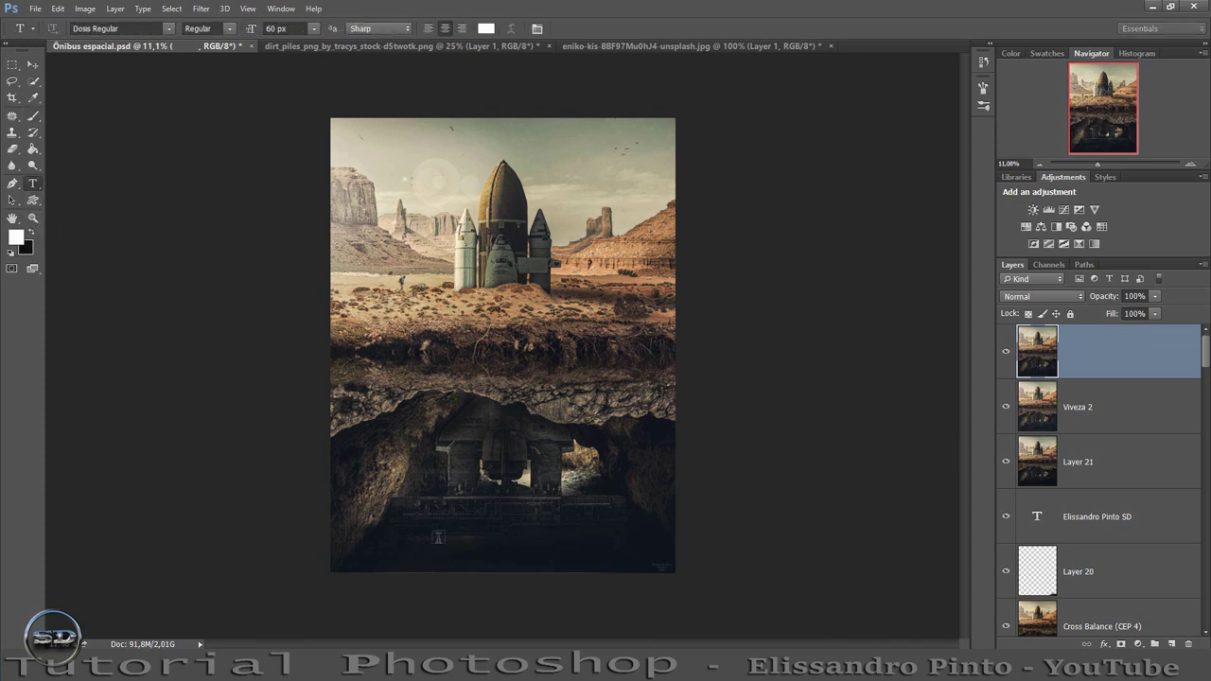
pyautogui.click(491, 547)
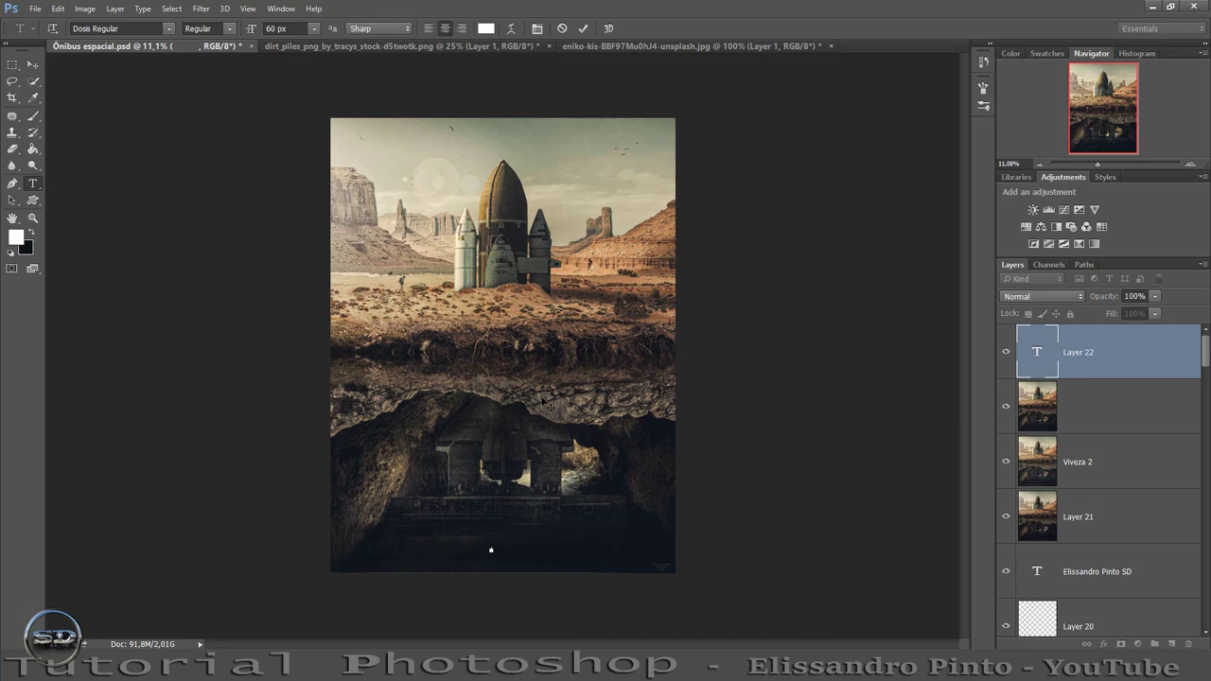
pyautogui.click(313, 29)
pyautogui.moveTo(1098, 165); pyautogui.dragTo(1107, 163)
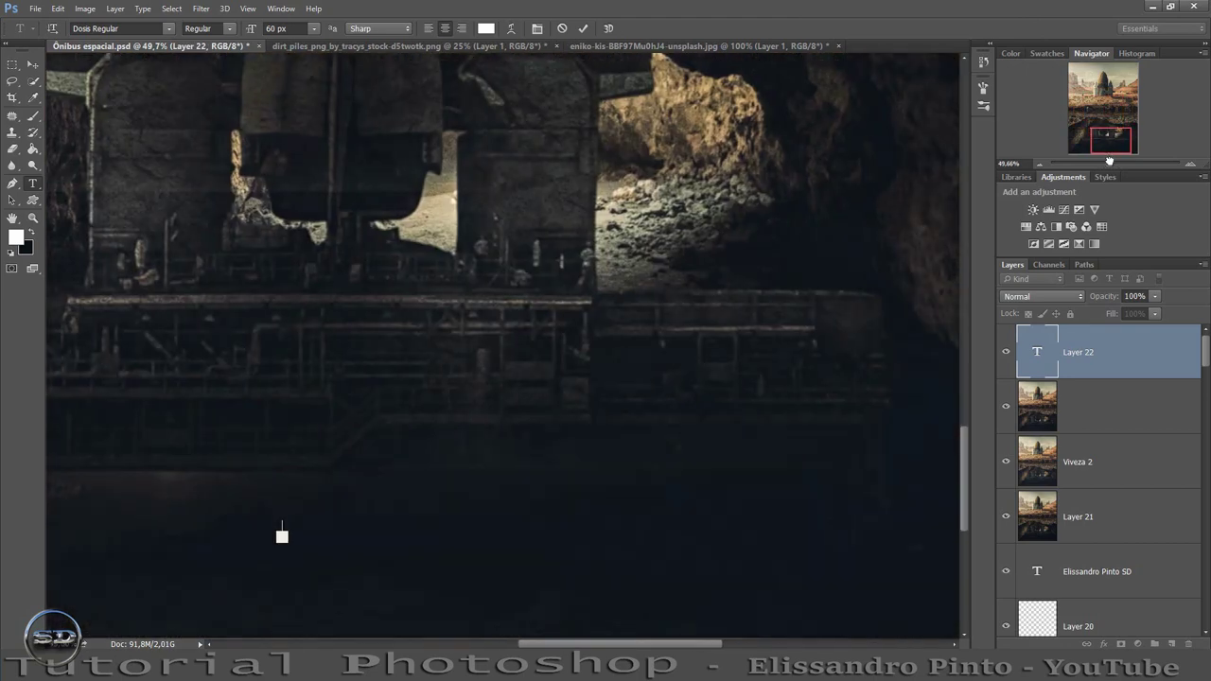
pyautogui.click(281, 537)
pyautogui.hotkey('ctrl', 'v')
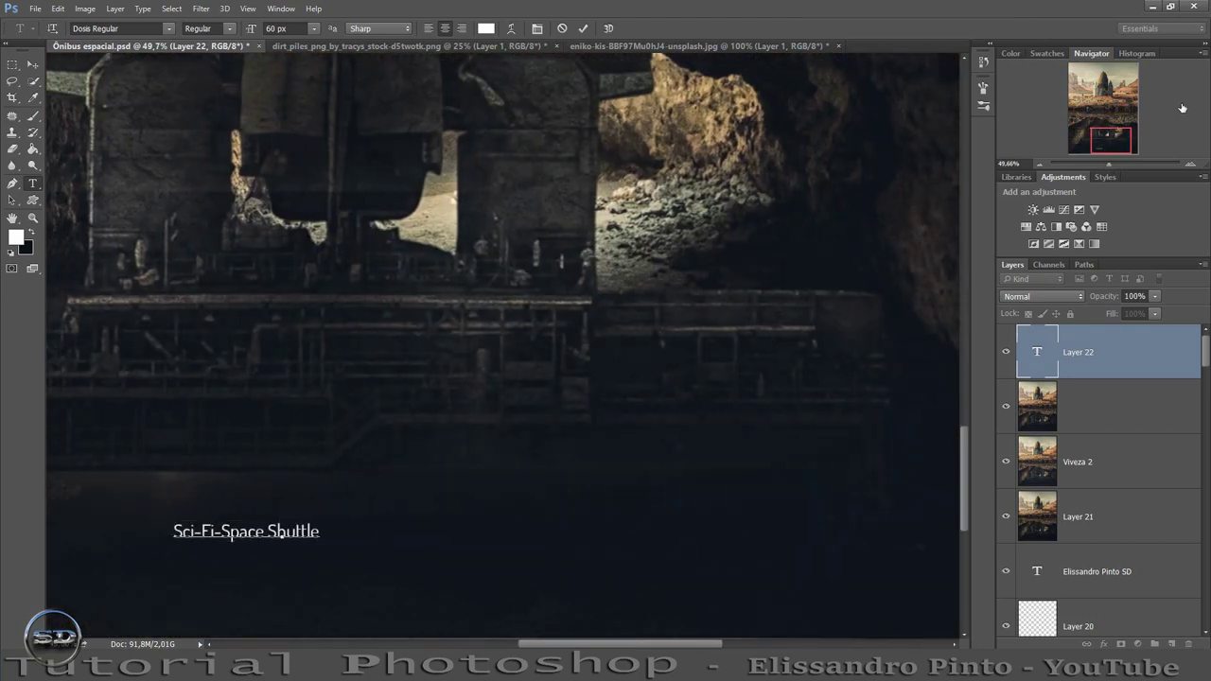
pyautogui.moveTo(1109, 169); pyautogui.dragTo(1103, 167)
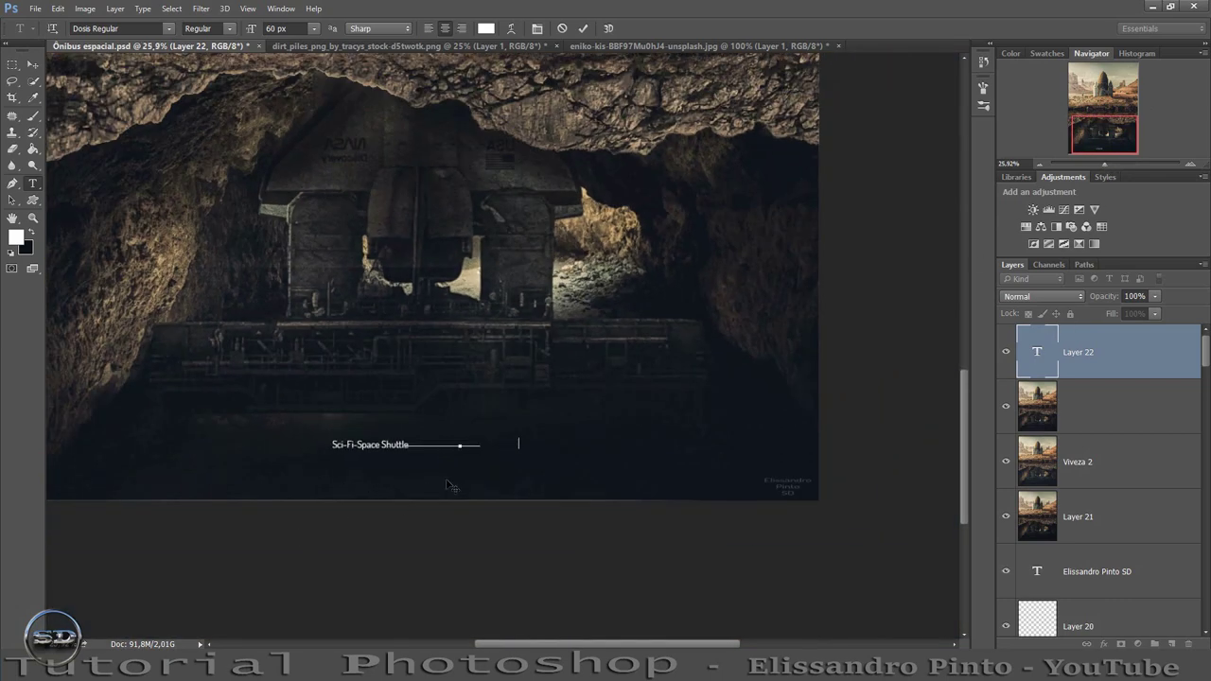
pyautogui.moveTo(451, 485); pyautogui.dragTo(692, 500)
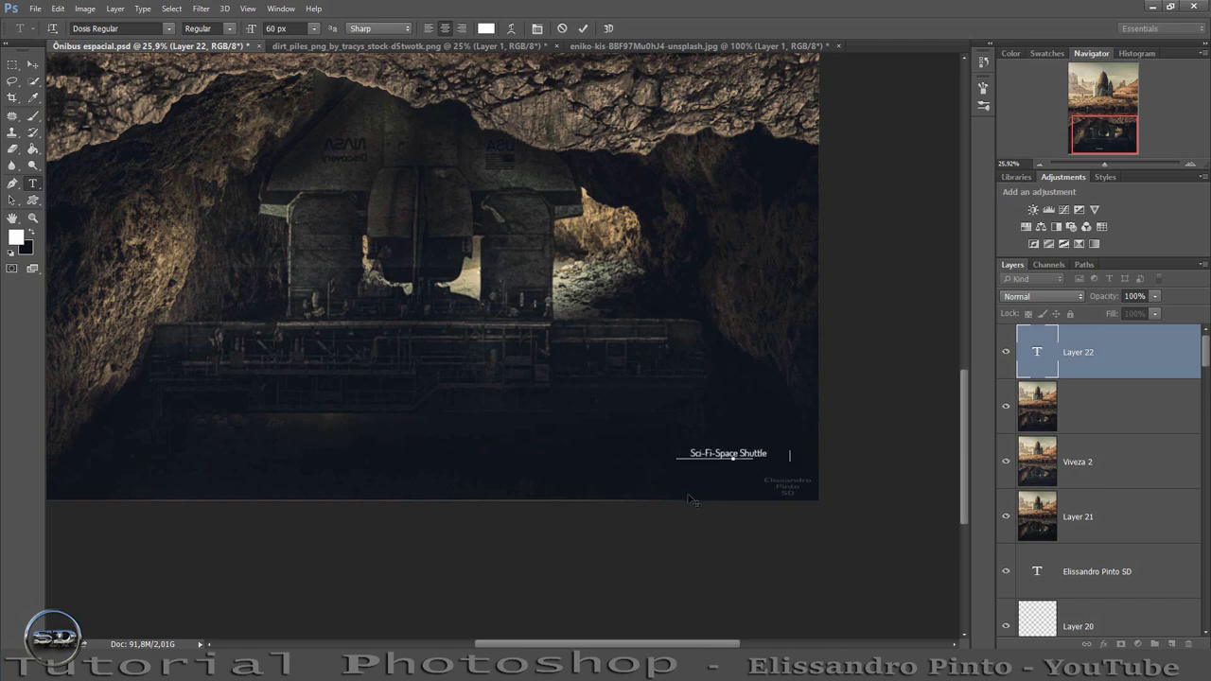
# Scale the caption up proportionally with Free Transform, then zoom out to the whole image
pyautogui.click(34, 68)
pyautogui.hotkey('ctrl', 't')
pyautogui.moveTo(674, 464); pyautogui.dragTo(653, 480)
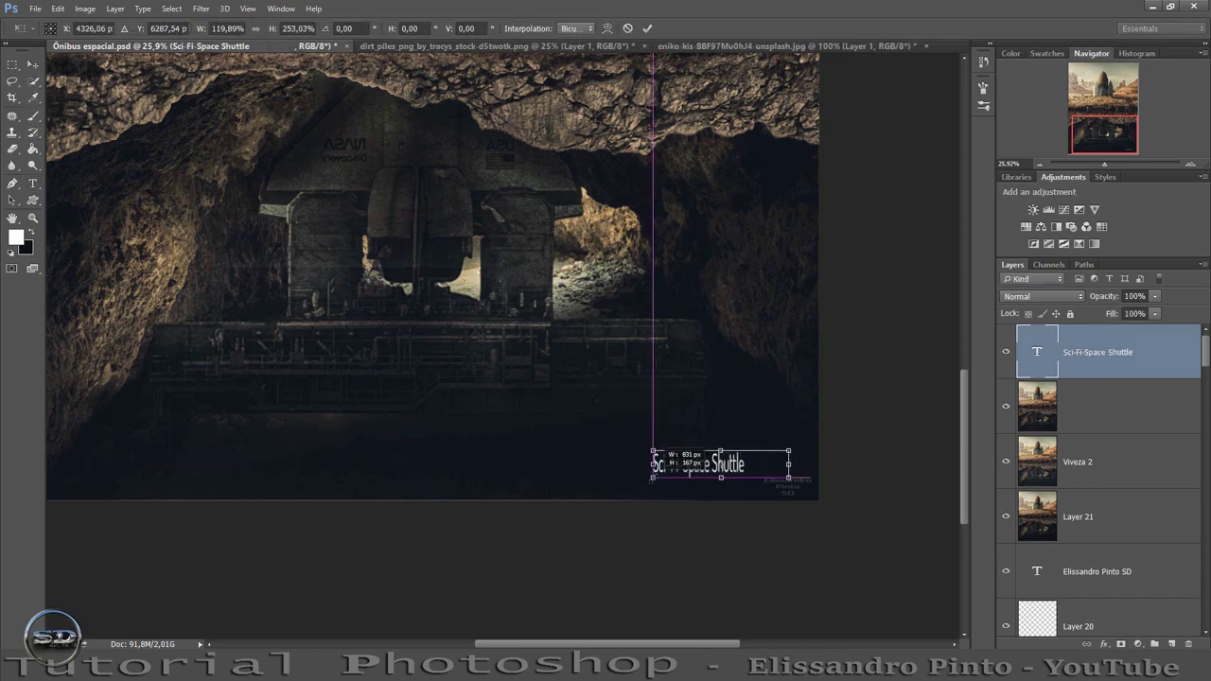
pyautogui.click(255, 28)
pyautogui.click(647, 29)
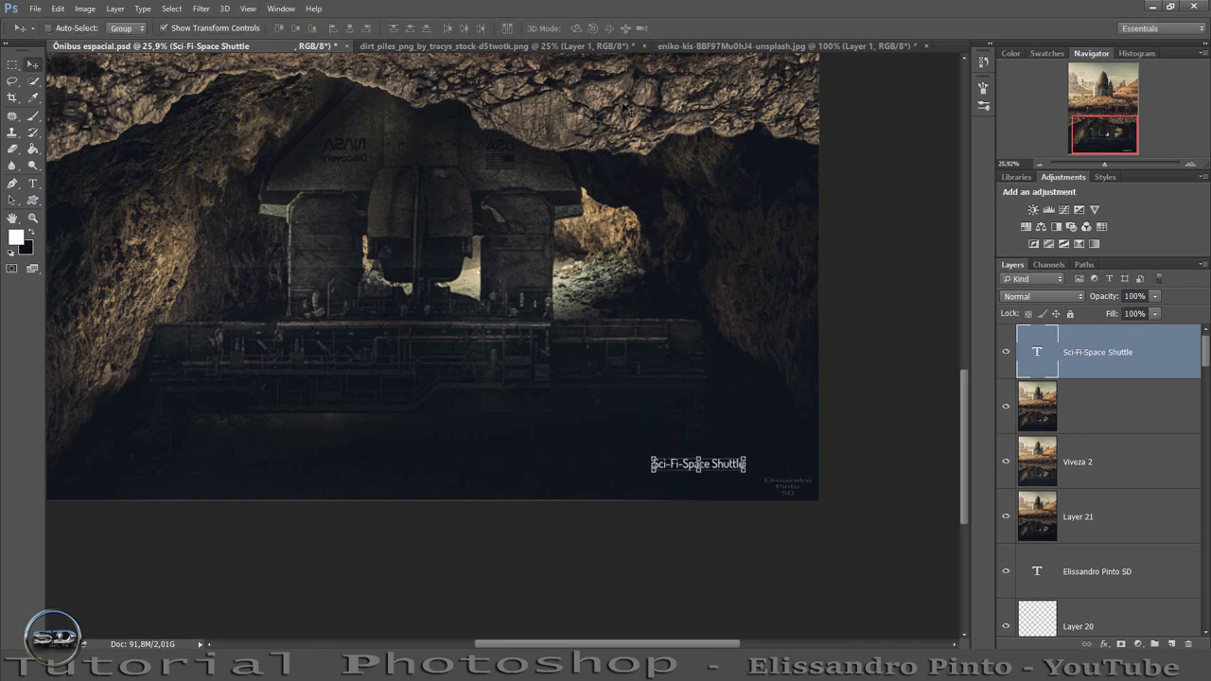
pyautogui.click(34, 116)
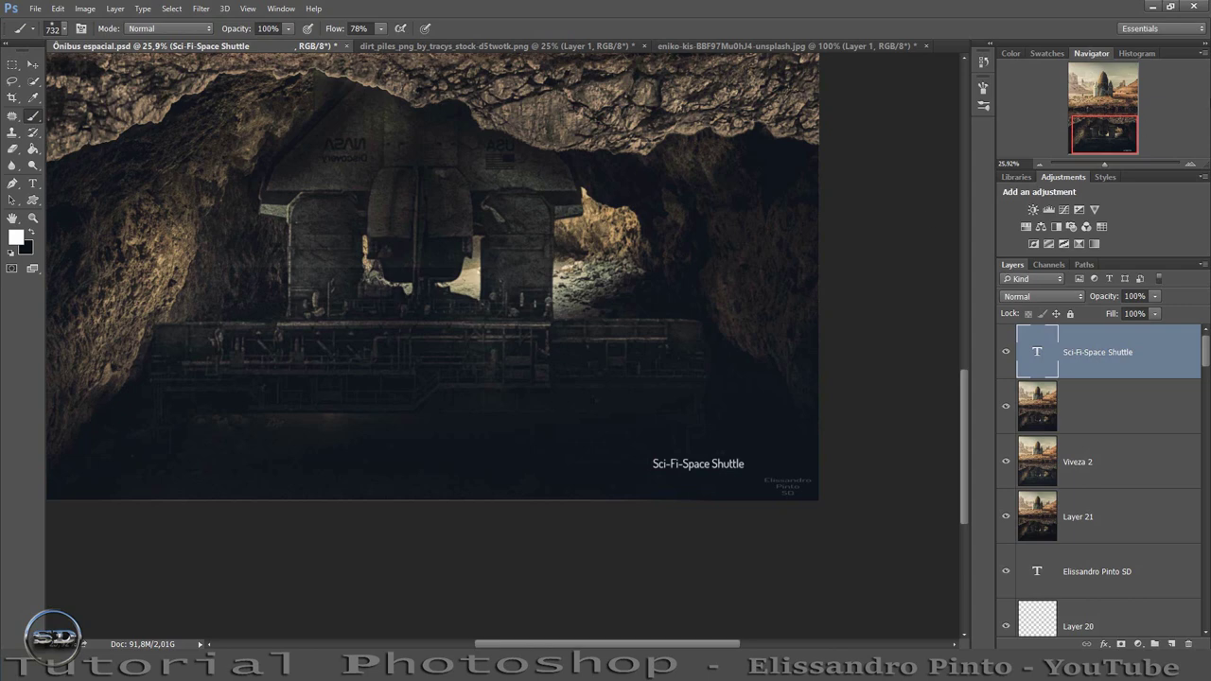
pyautogui.moveTo(1109, 136); pyautogui.dragTo(1097, 130)
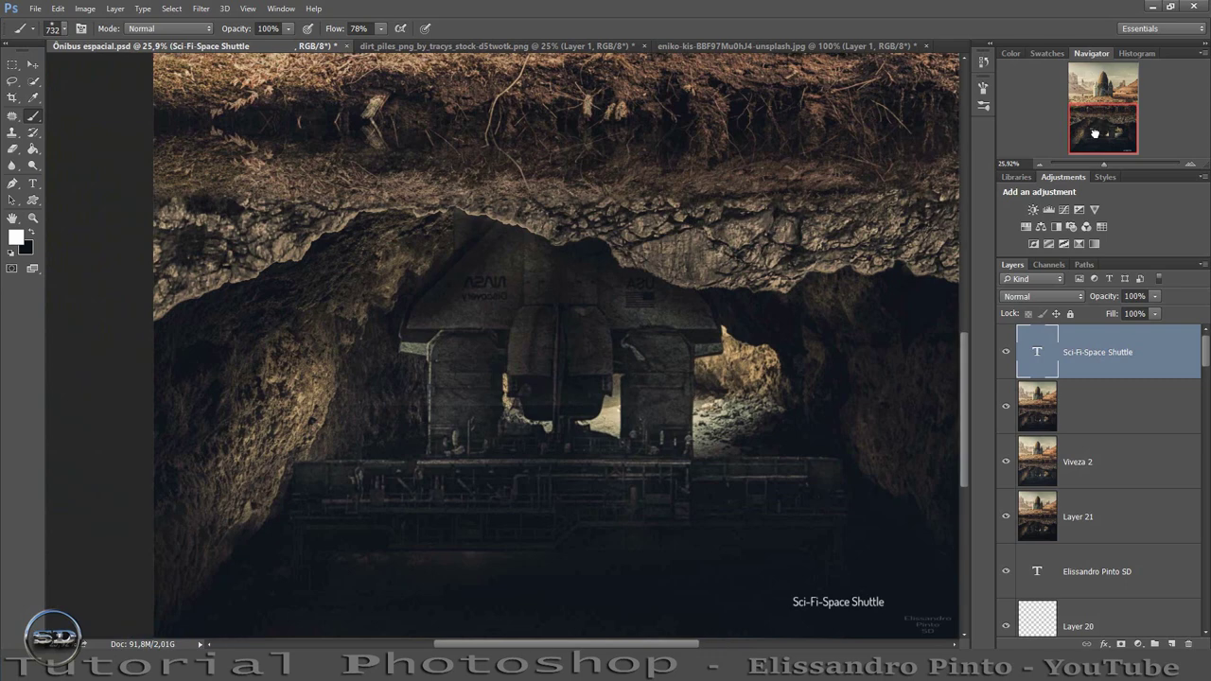
pyautogui.moveTo(1097, 130); pyautogui.dragTo(1104, 71)
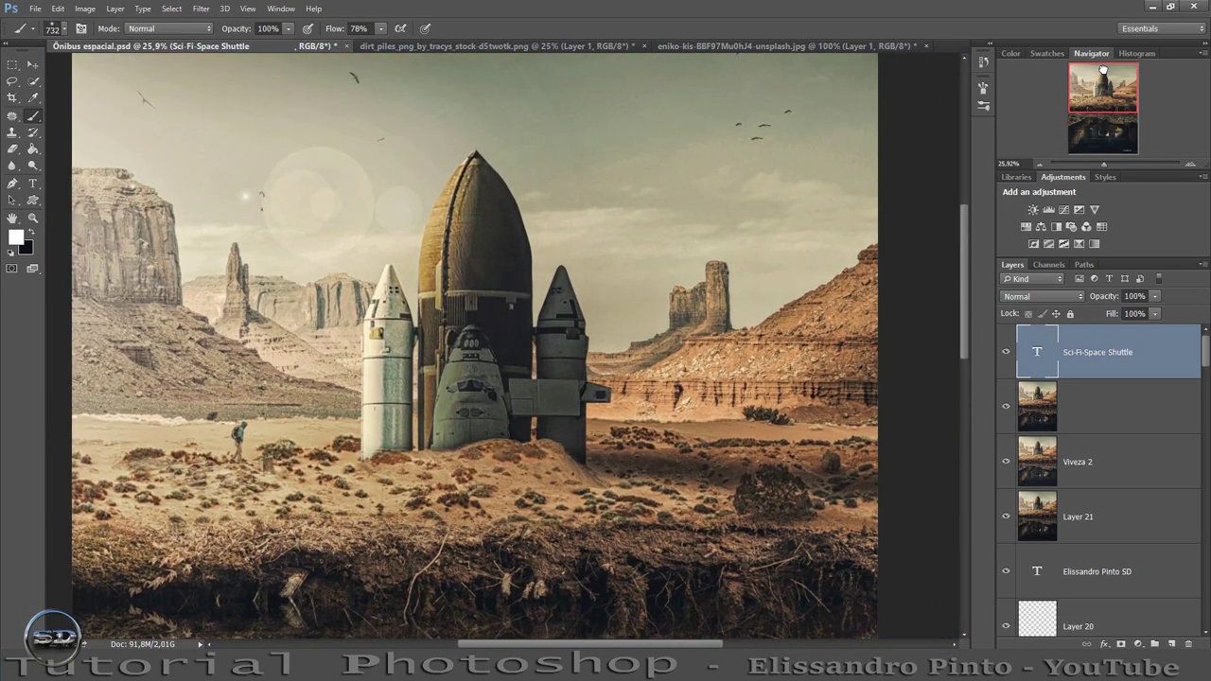
pyautogui.moveTo(1106, 163); pyautogui.dragTo(1096, 166)
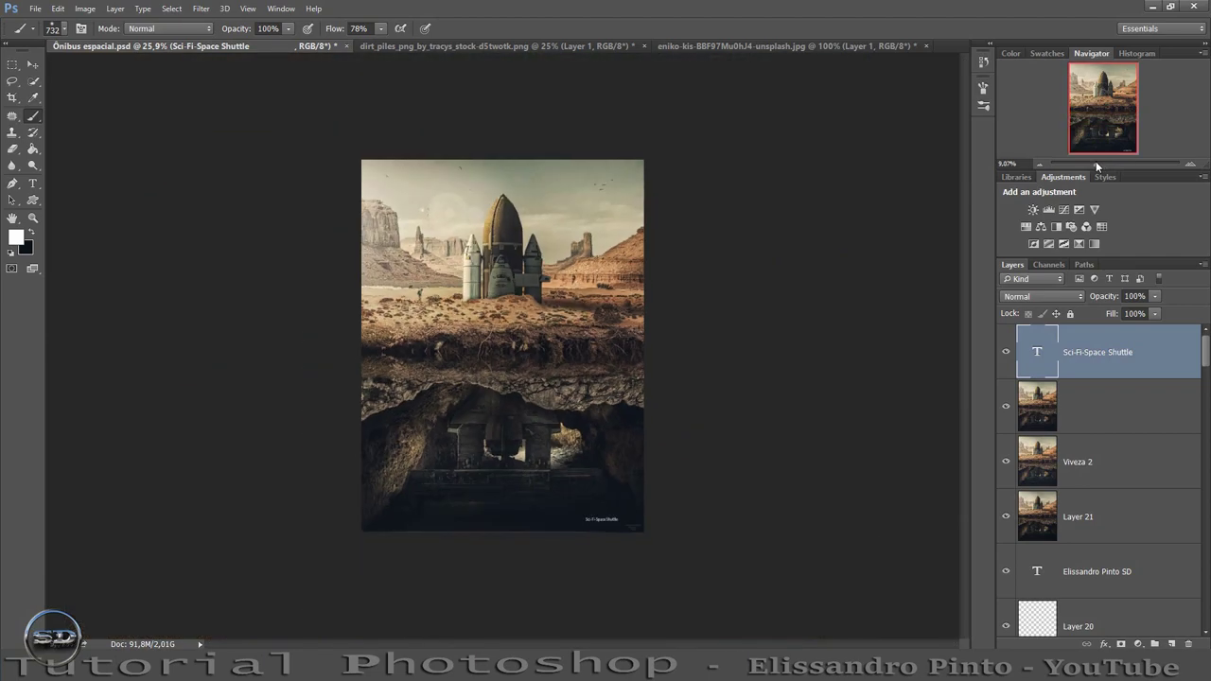